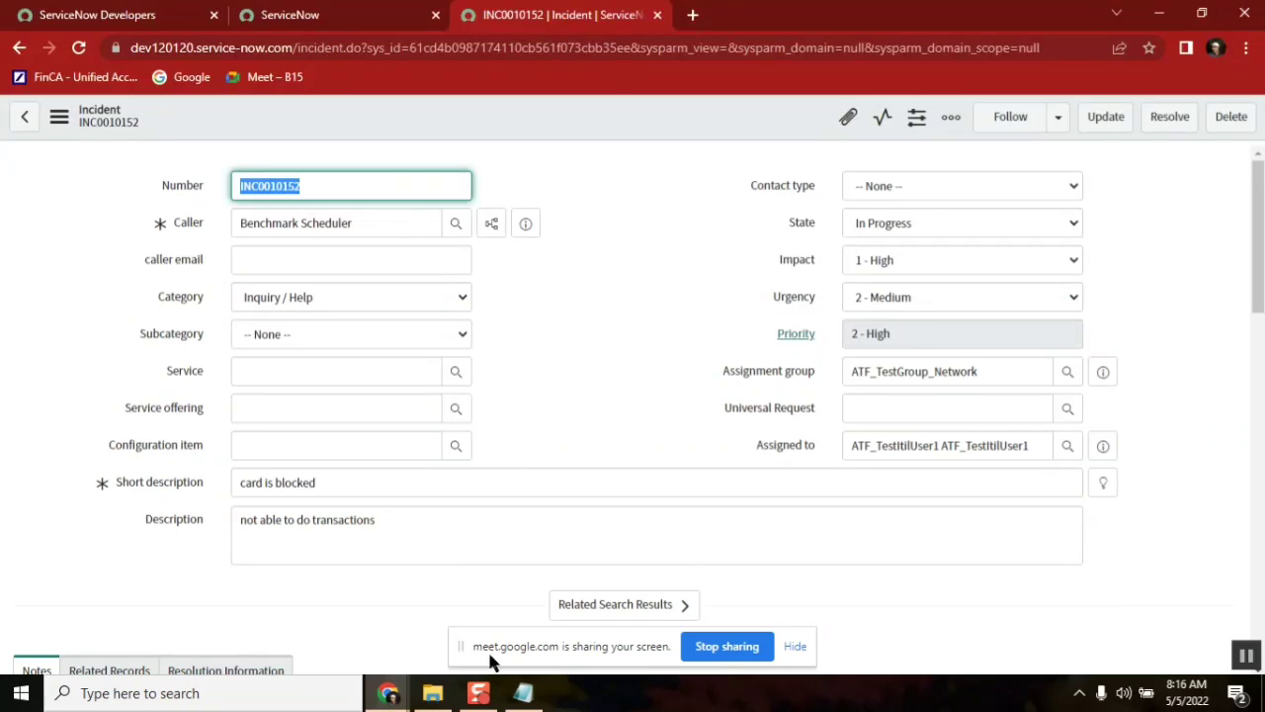
# Bring the Notepad notes forward, scroll through them and highlight the word 'group'
pyautogui.click(522, 693)
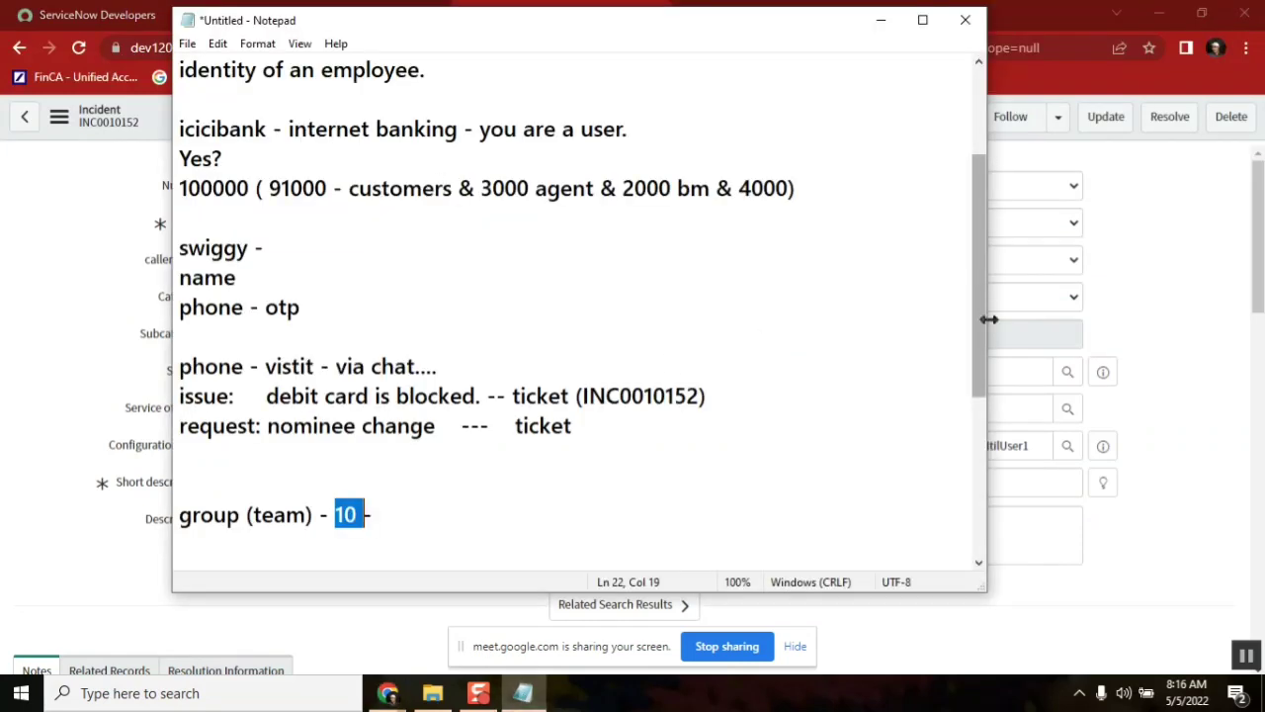
pyautogui.moveTo(982, 278); pyautogui.dragTo(973, 129)
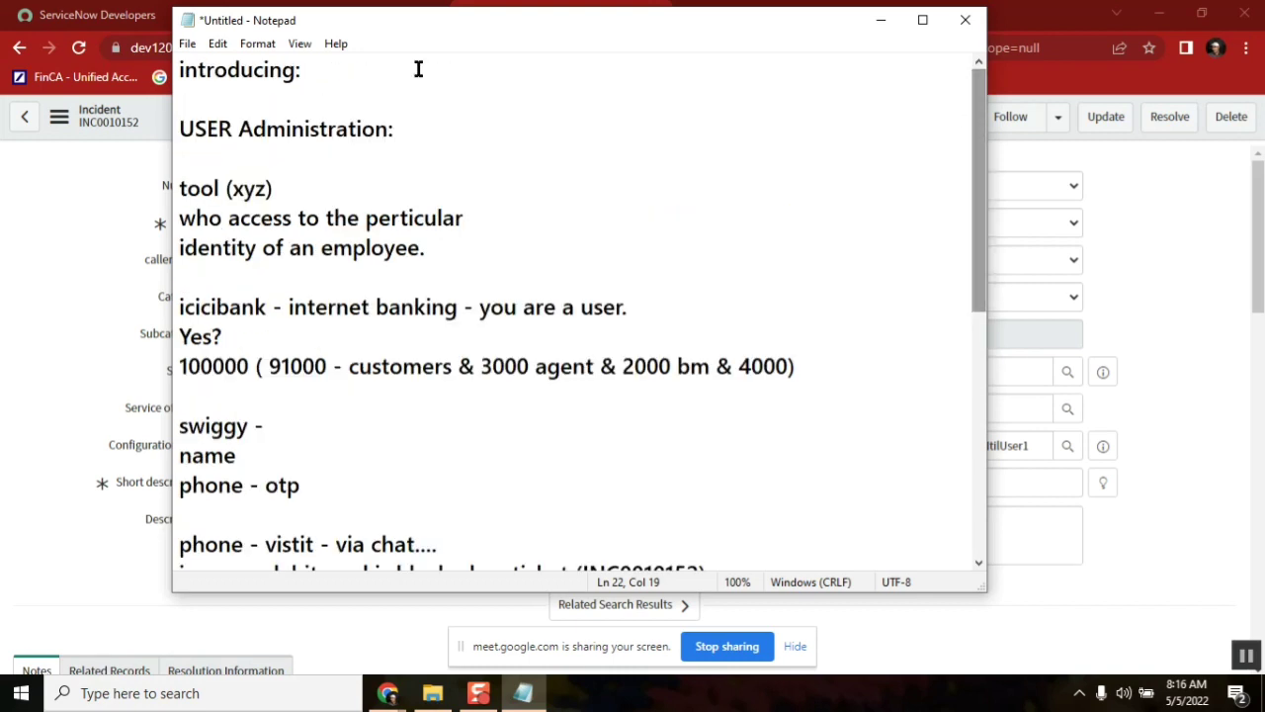
pyautogui.moveTo(426, 139); pyautogui.dragTo(179, 129)
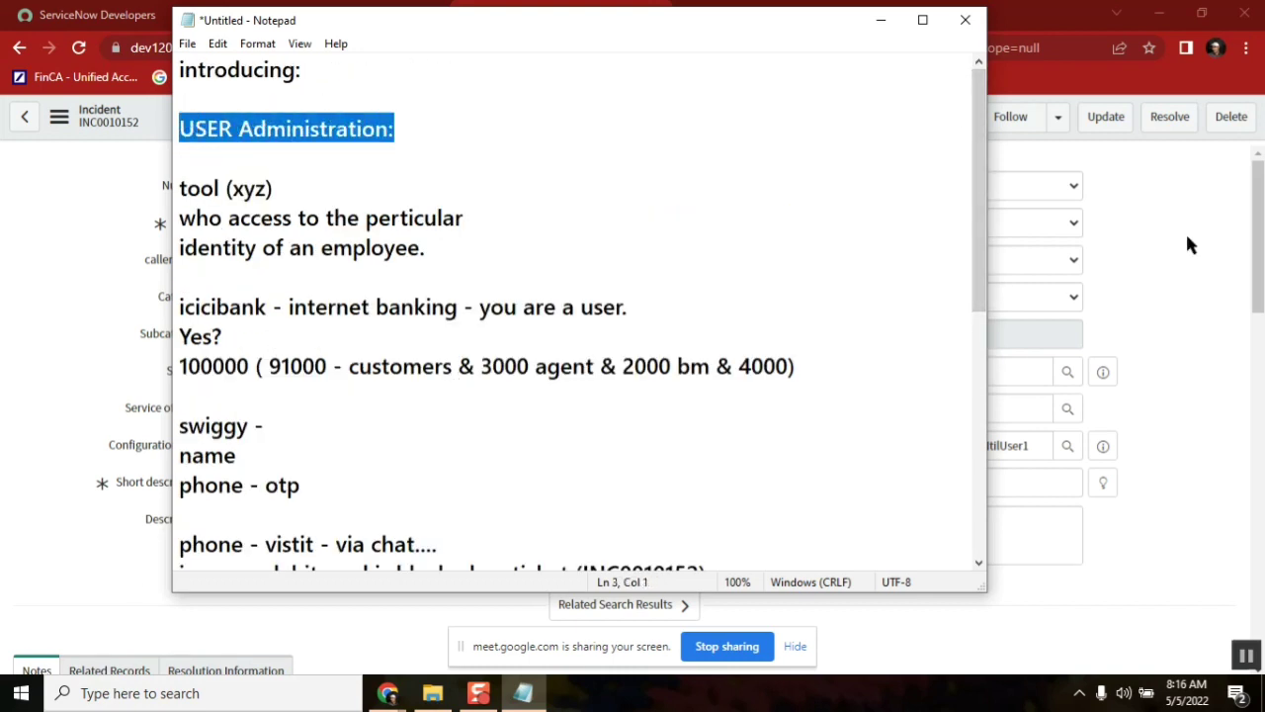
pyautogui.moveTo(979, 147); pyautogui.dragTo(994, 254)
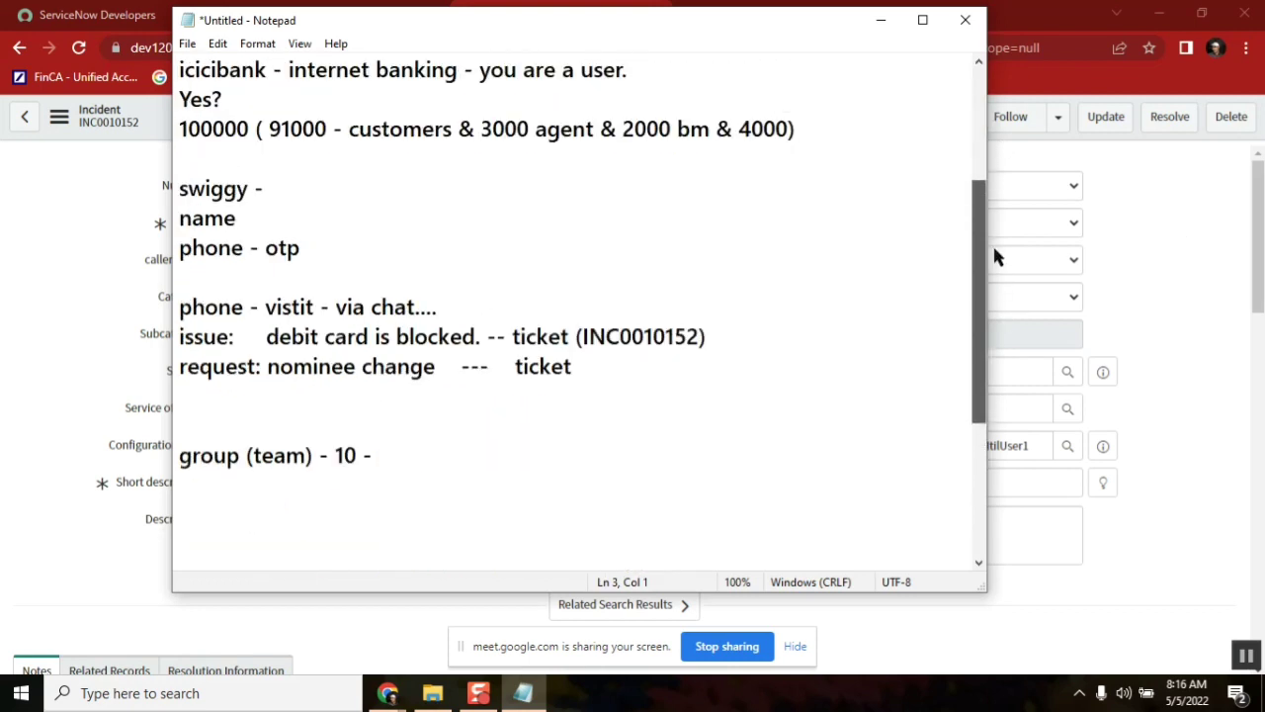
pyautogui.doubleClick(212, 456)
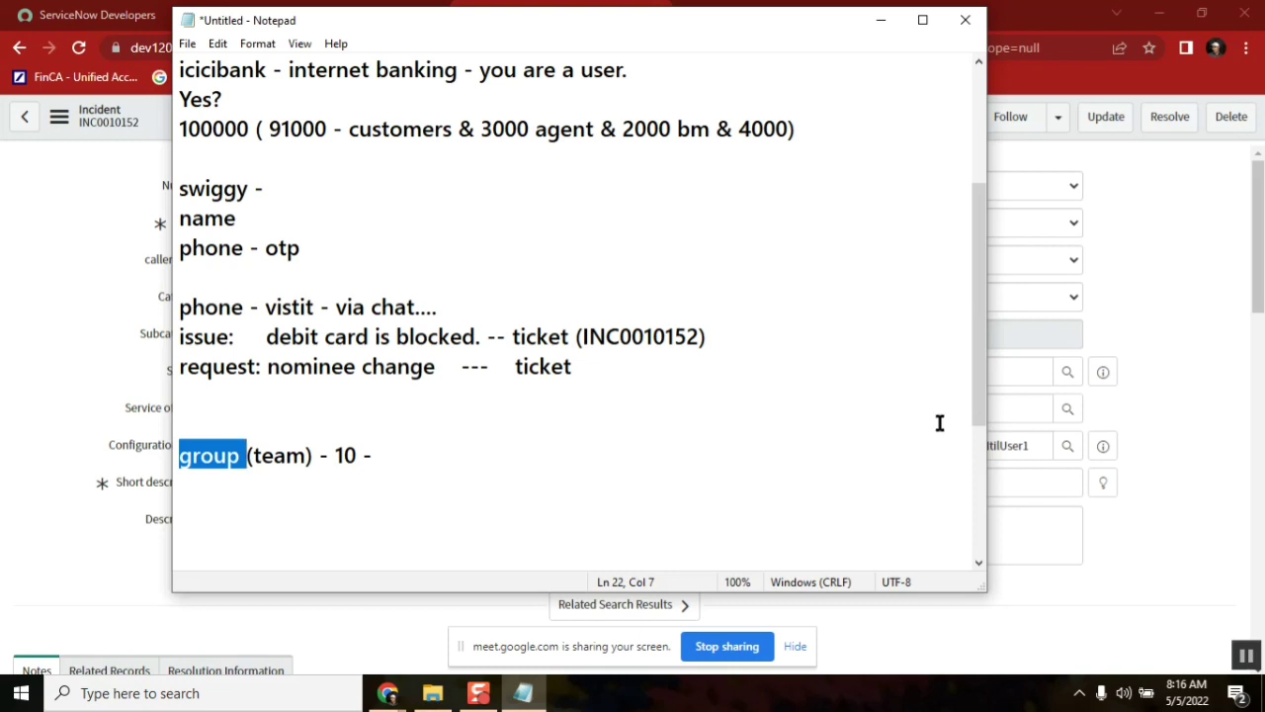
pyautogui.moveTo(982, 268); pyautogui.dragTo(986, 351)
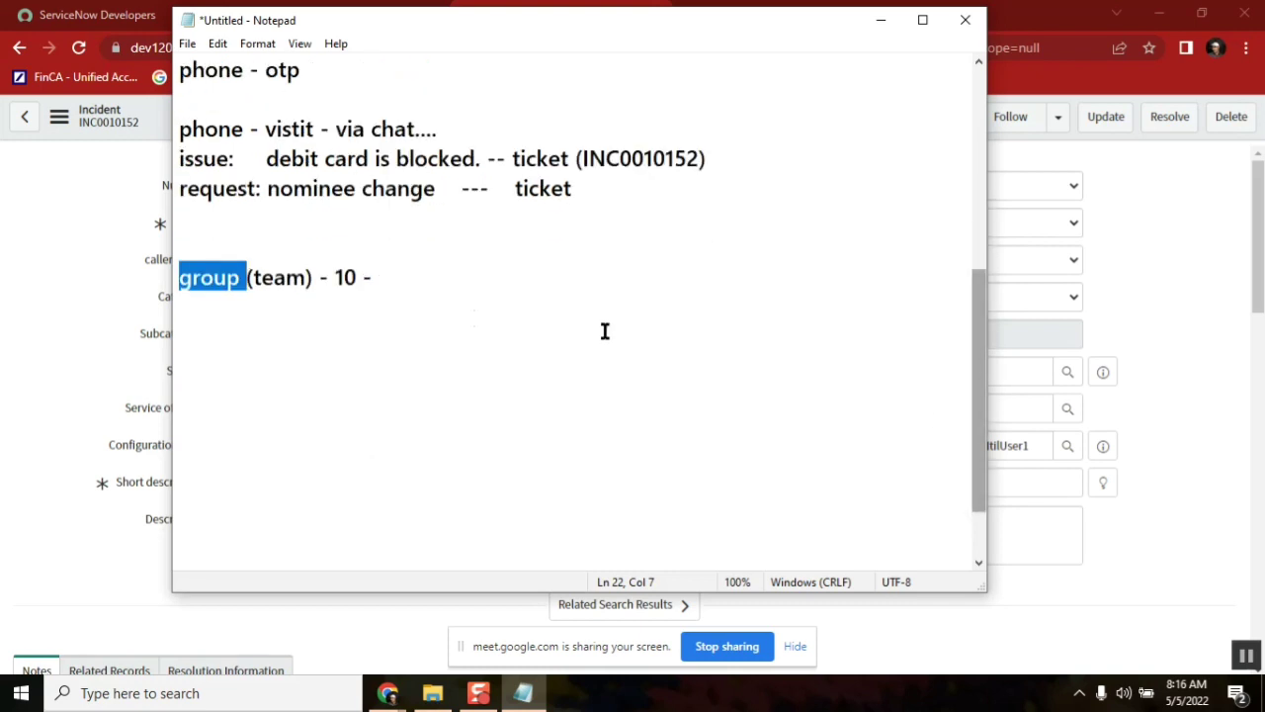
# Below the group (team) line, add a line pairing the example user's name with 'AWS support'
pyautogui.click(418, 285)
pyautogui.press('Return')
pyautogui.press('Return')
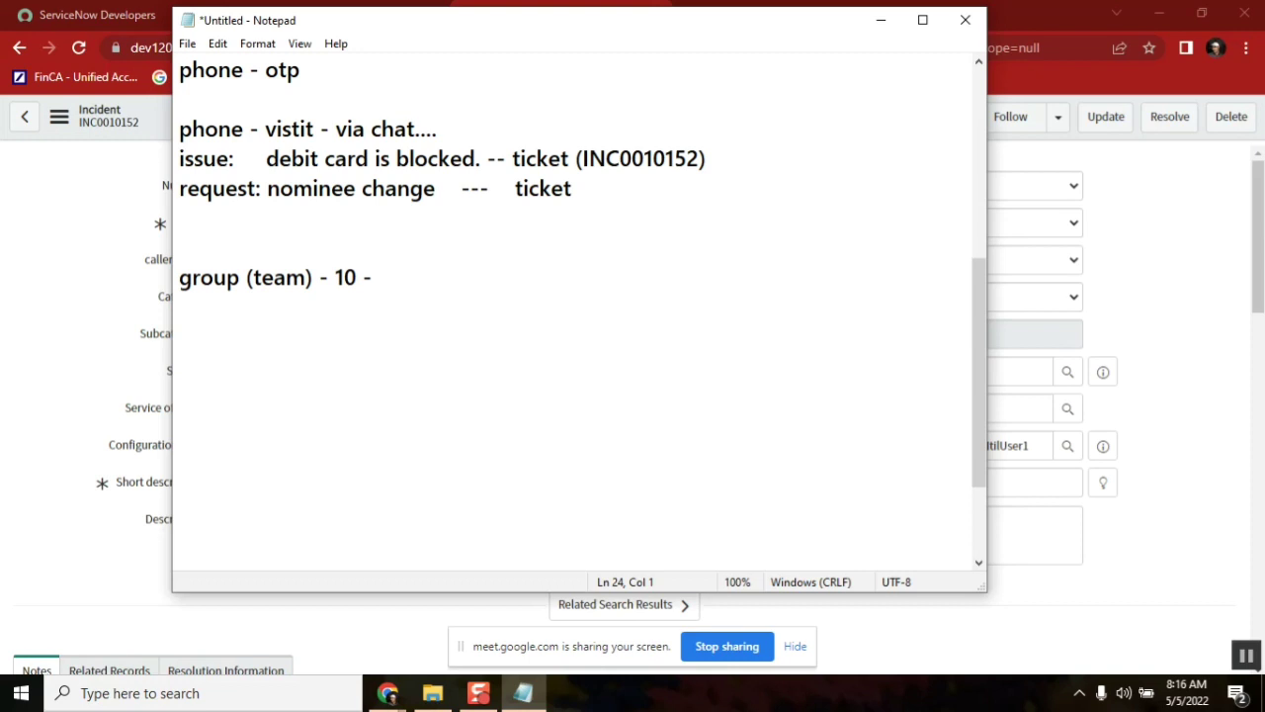
pyautogui.press('Return')
pyautogui.press('Return')
pyautogui.press('Return')
pyautogui.press('Return')
pyautogui.press('Return')
pyautogui.press('Return')
pyautogui.press('Return')
pyautogui.press('Return')
pyautogui.press('Return')
pyautogui.press('Return')
pyautogui.press('Return')
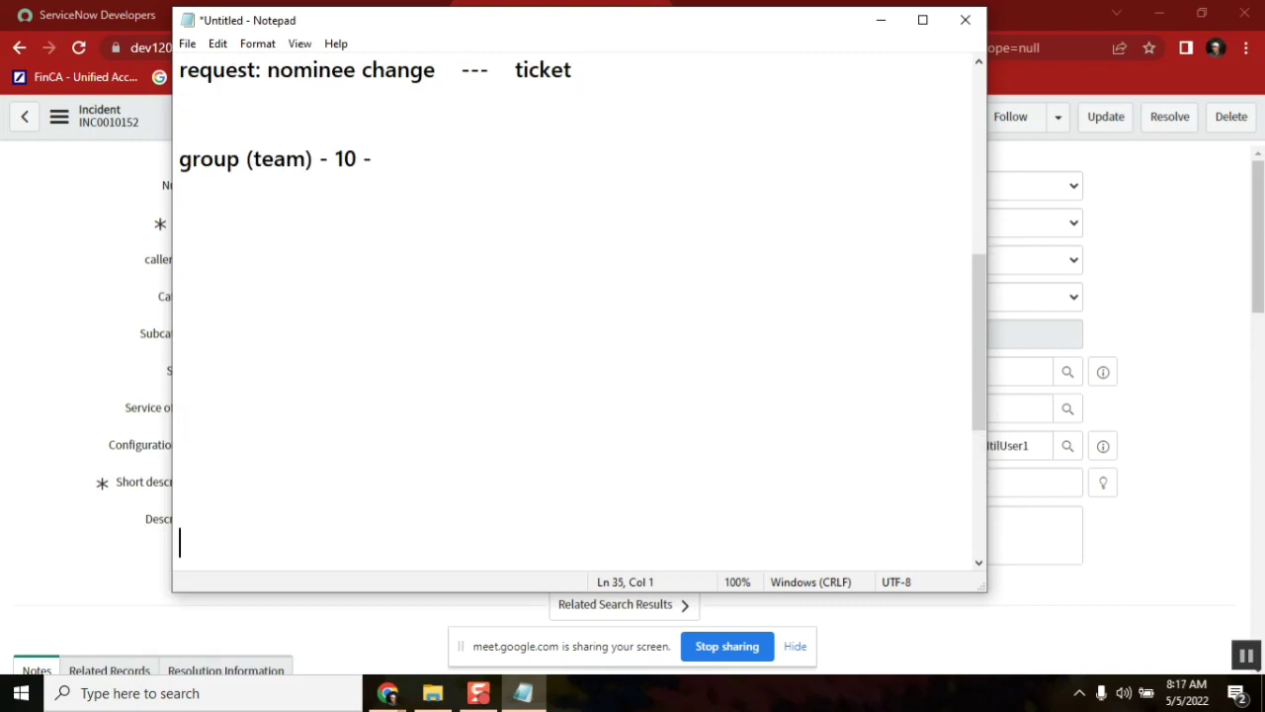
pyautogui.press('Return')
pyautogui.press('Return')
pyautogui.press('Return')
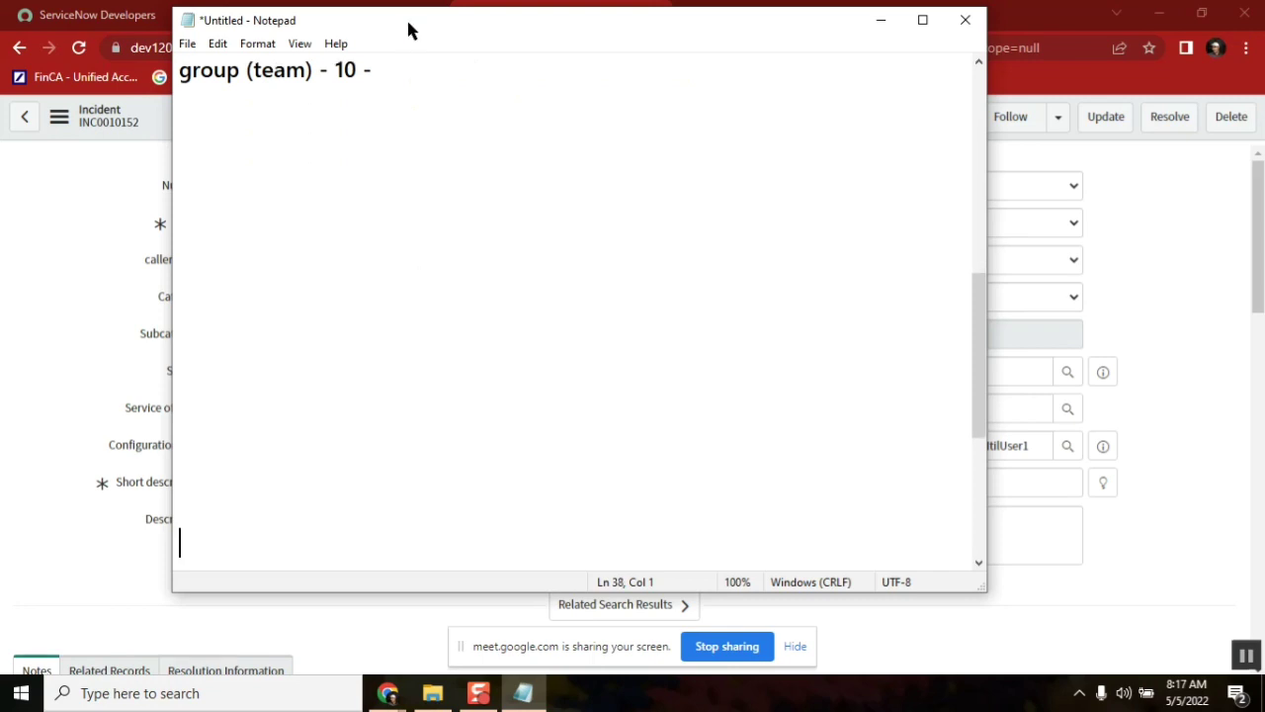
pyautogui.click(219, 143)
pyautogui.write('Abel ')
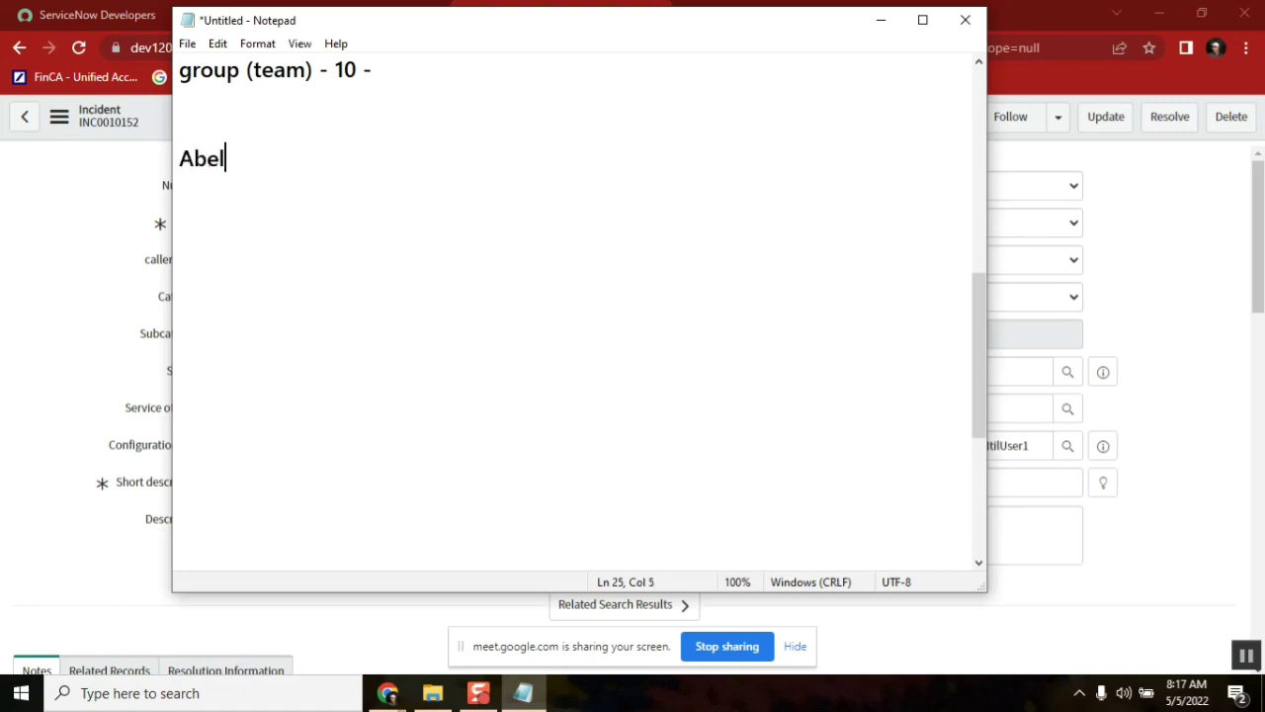
pyautogui.write('tuter: Az')
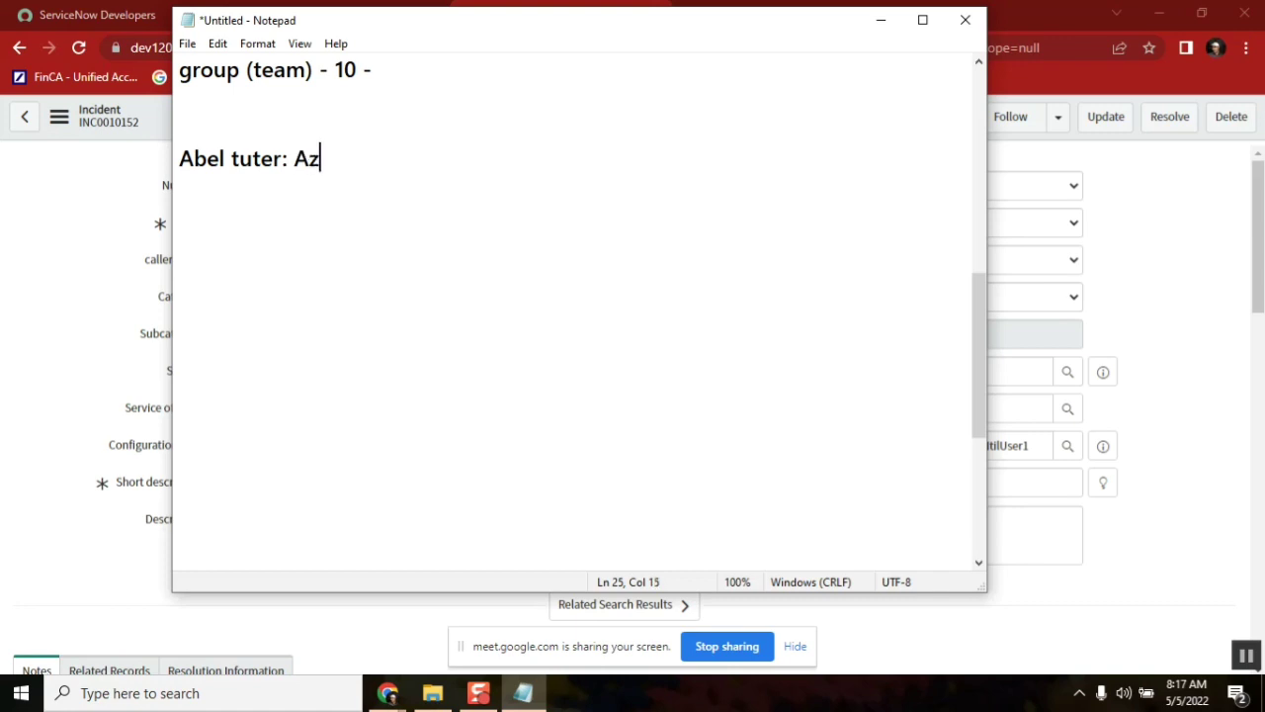
pyautogui.press('BackSpace')
pyautogui.press('BackSpace')
pyautogui.write('AWS support')
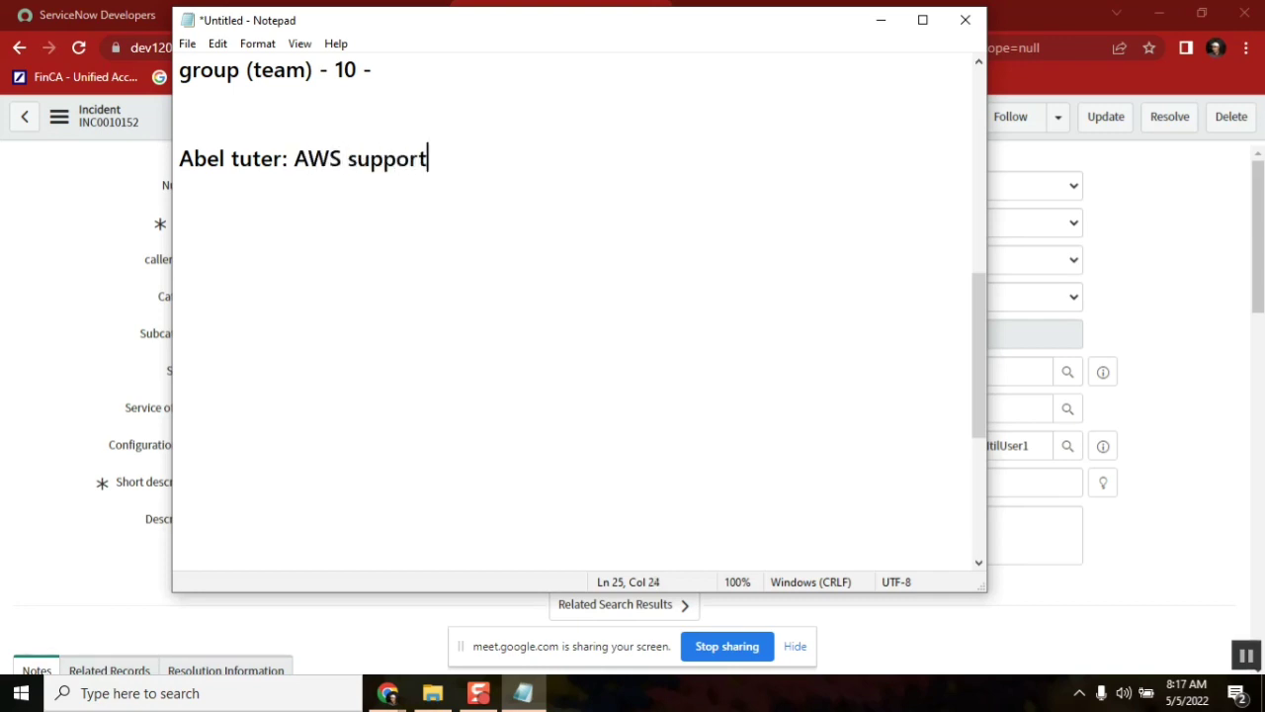
# Highlight the user's first name and 'AWS', then move the Notepad window aside
pyautogui.doubleClick(215, 158)
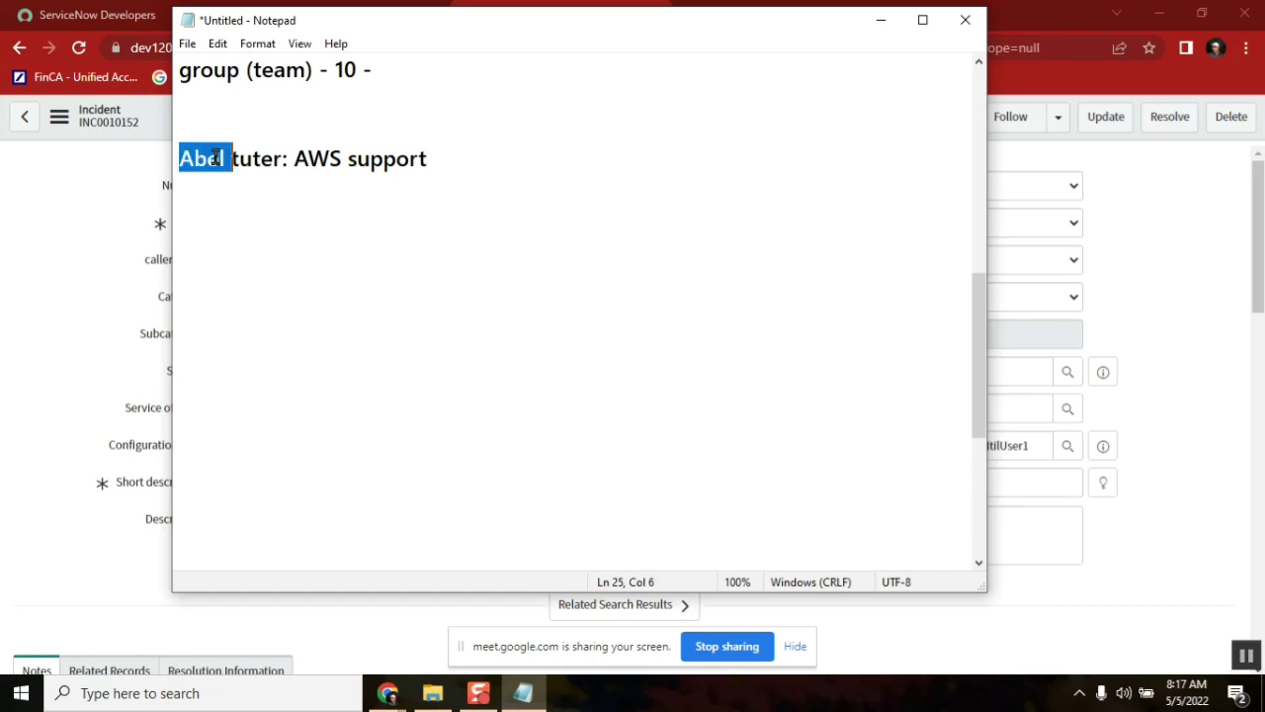
pyautogui.doubleClick(329, 155)
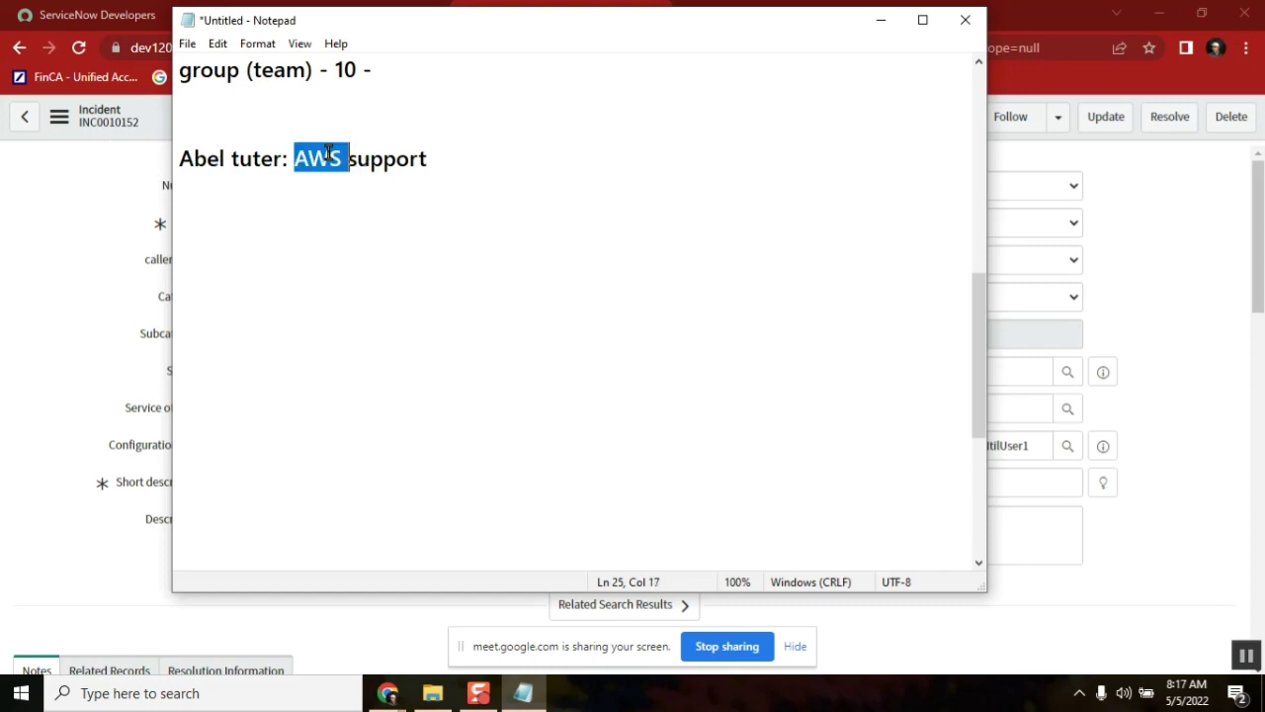
pyautogui.doubleClick(195, 162)
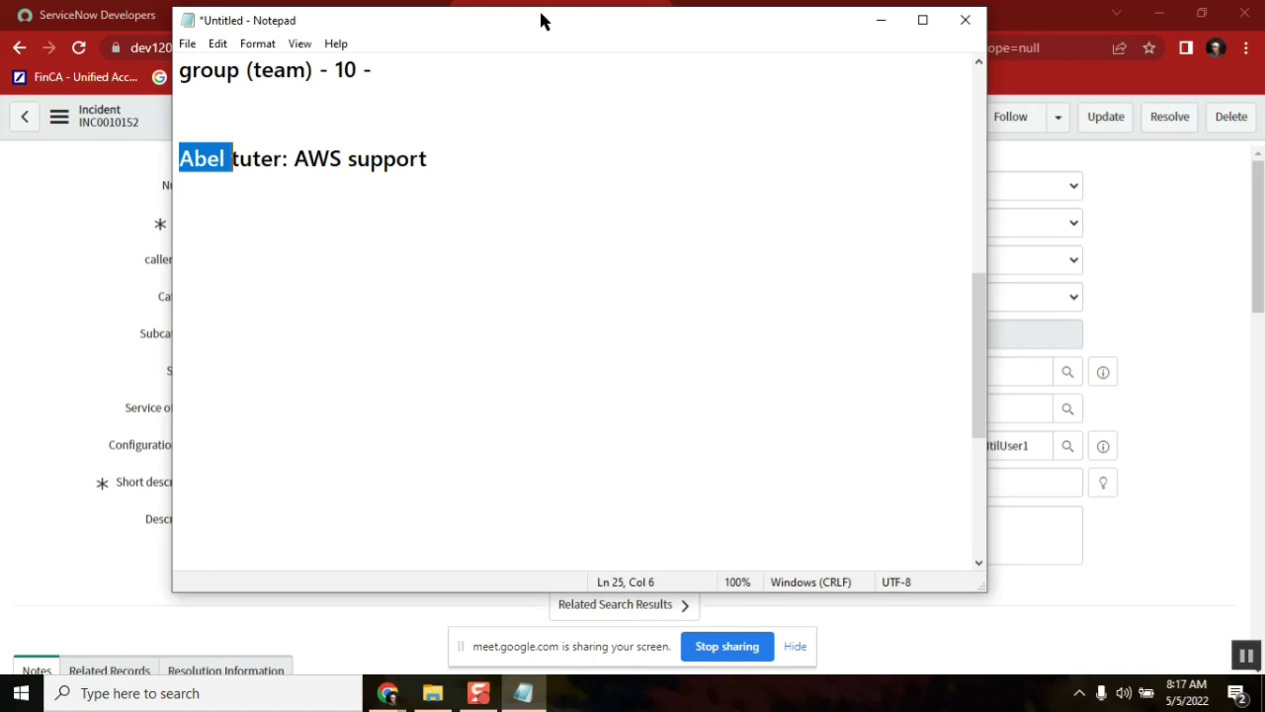
pyautogui.moveTo(541, 20); pyautogui.dragTo(697, 68)
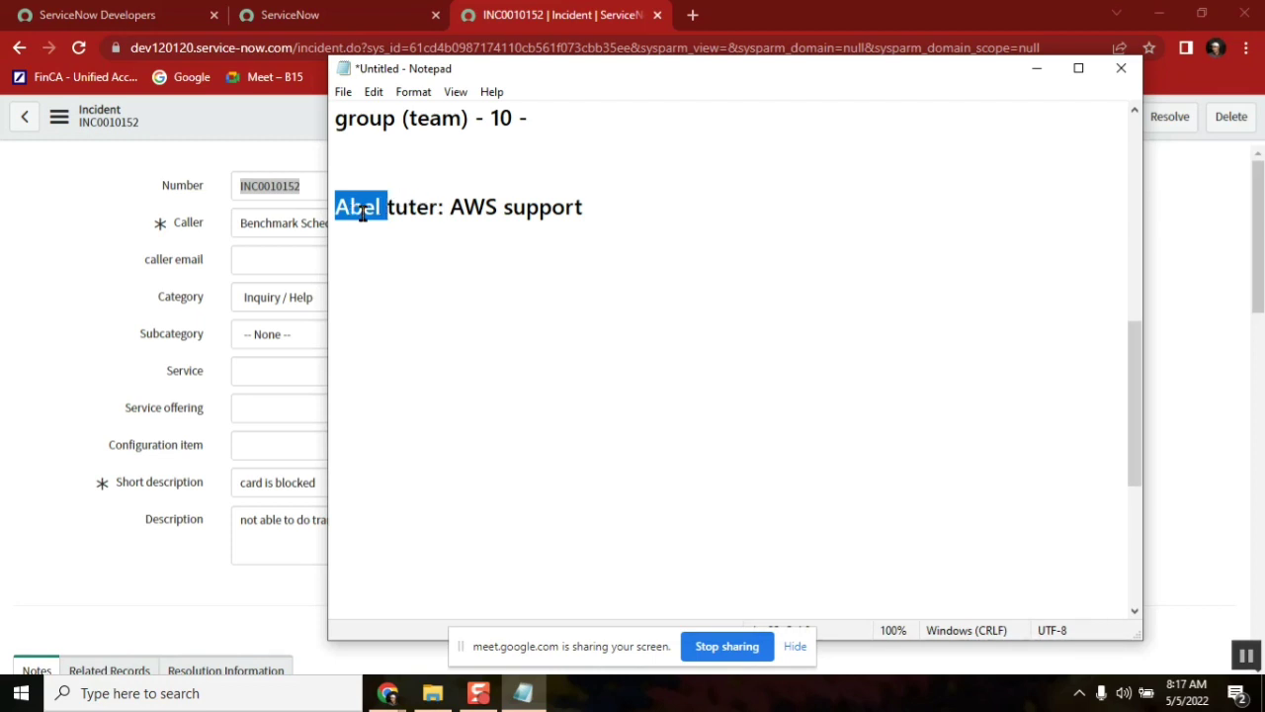
# Start a new line '10 resources' below the AWS support line
pyautogui.doubleClick(475, 202)
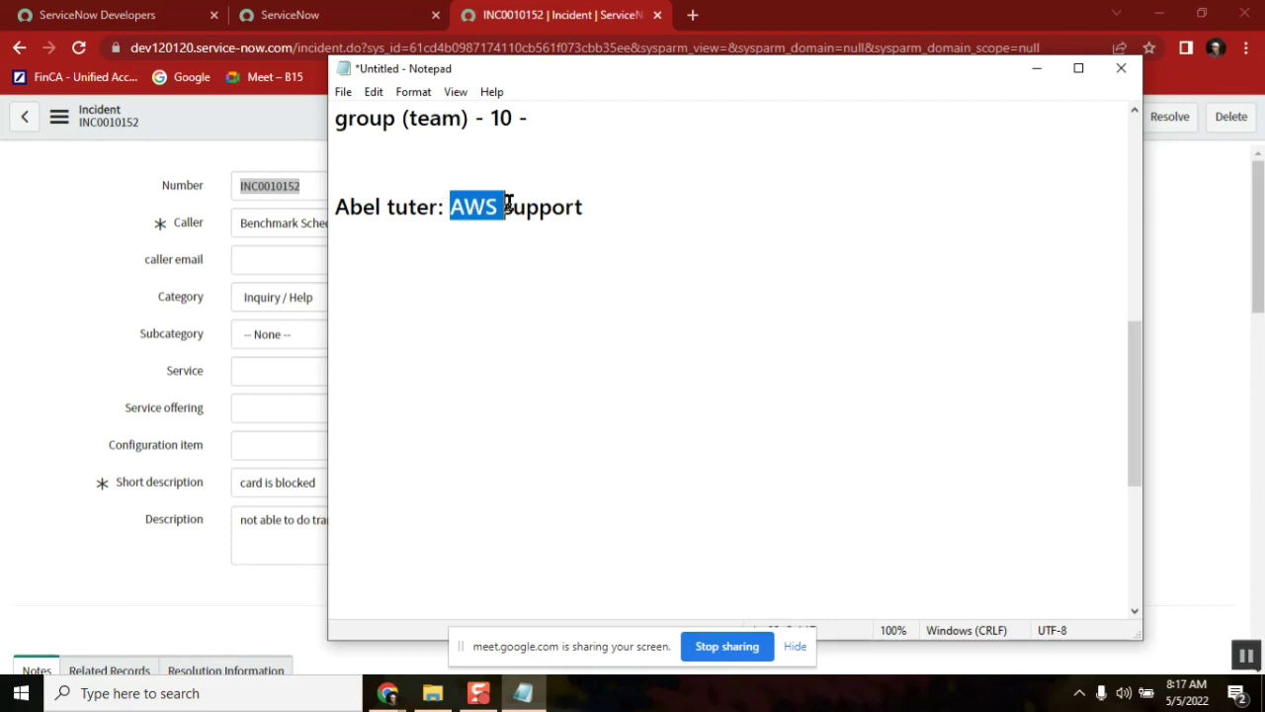
pyautogui.click(659, 209)
pyautogui.press('Return')
pyautogui.press('Return')
pyautogui.write('10')
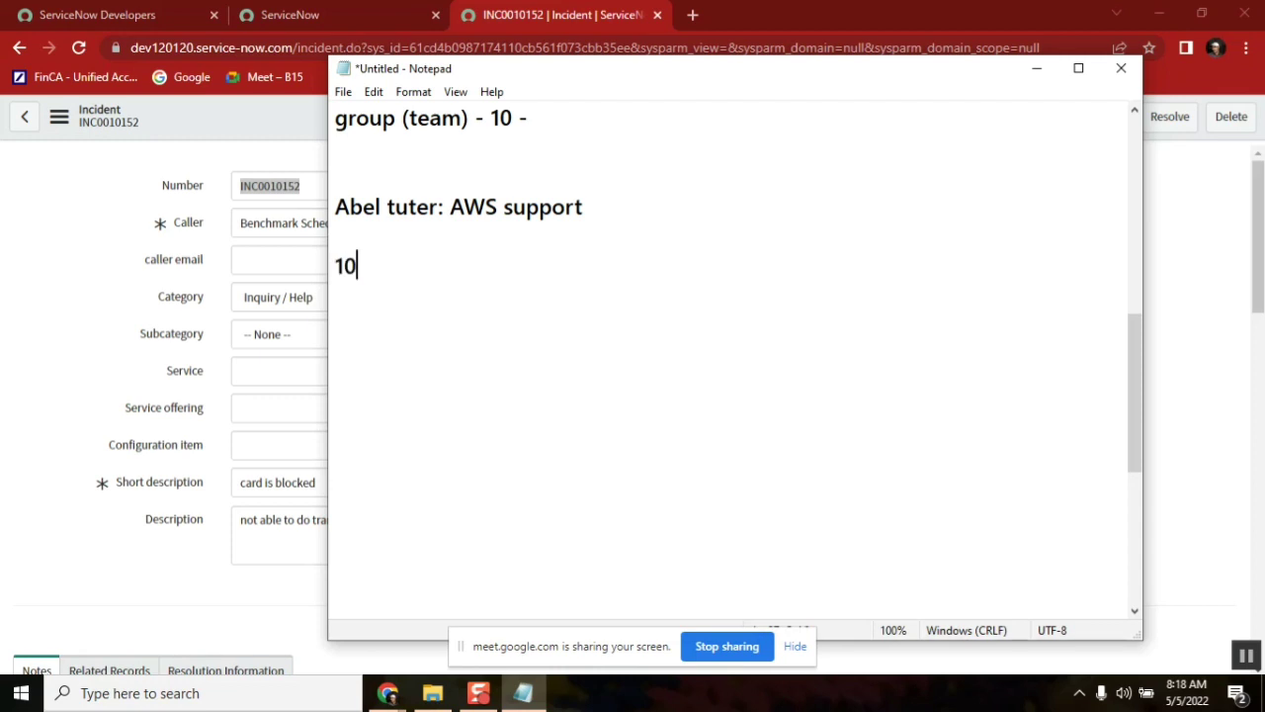
pyautogui.write(' resources')
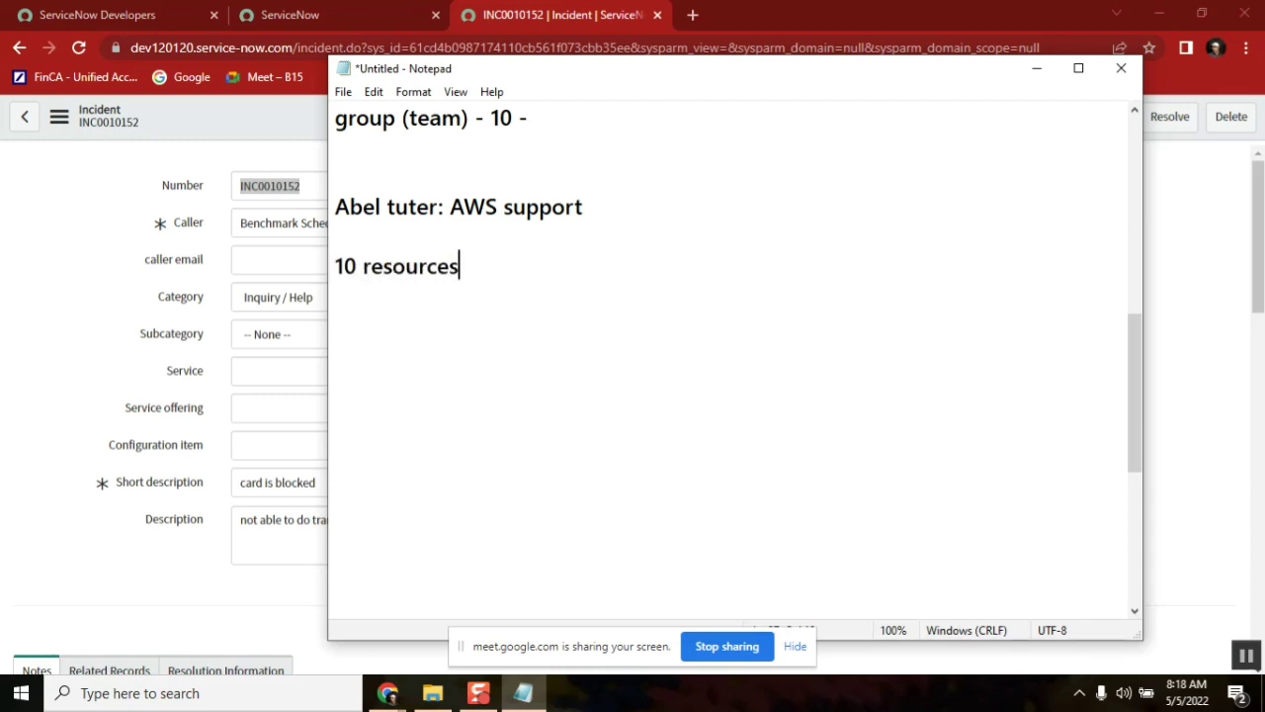
# Highlight the example user's first name and the number 10
pyautogui.click(388, 207)
pyautogui.hotkey('shift', 'Home')
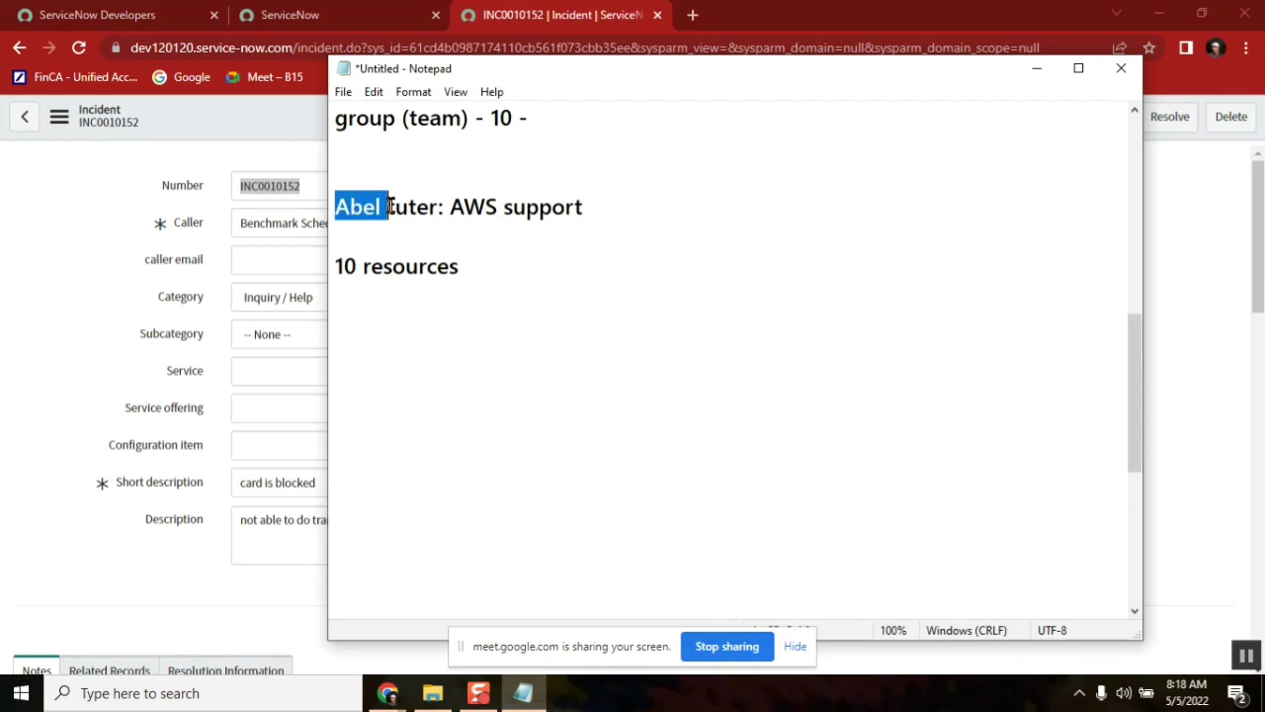
pyautogui.doubleClick(363, 207)
pyautogui.doubleClick(340, 262)
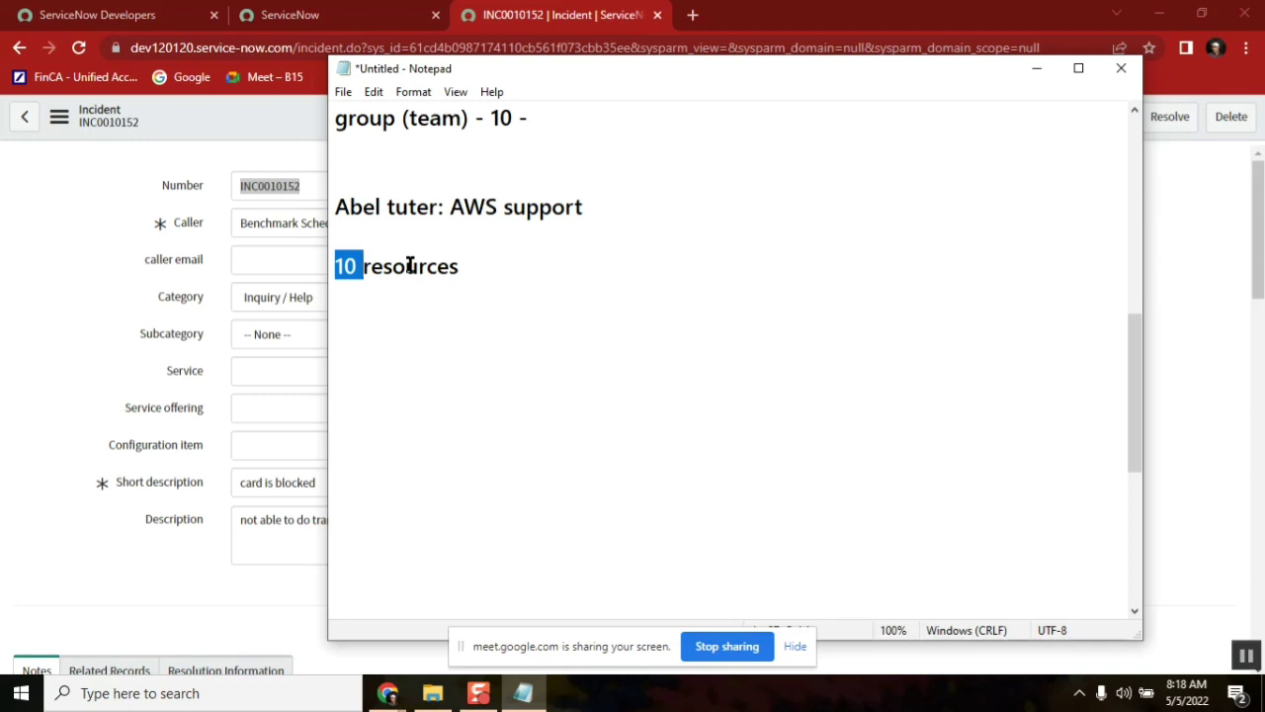
# Complete the line as '10 resources - users' and highlight 'users' and the user's first name
pyautogui.click(434, 241)
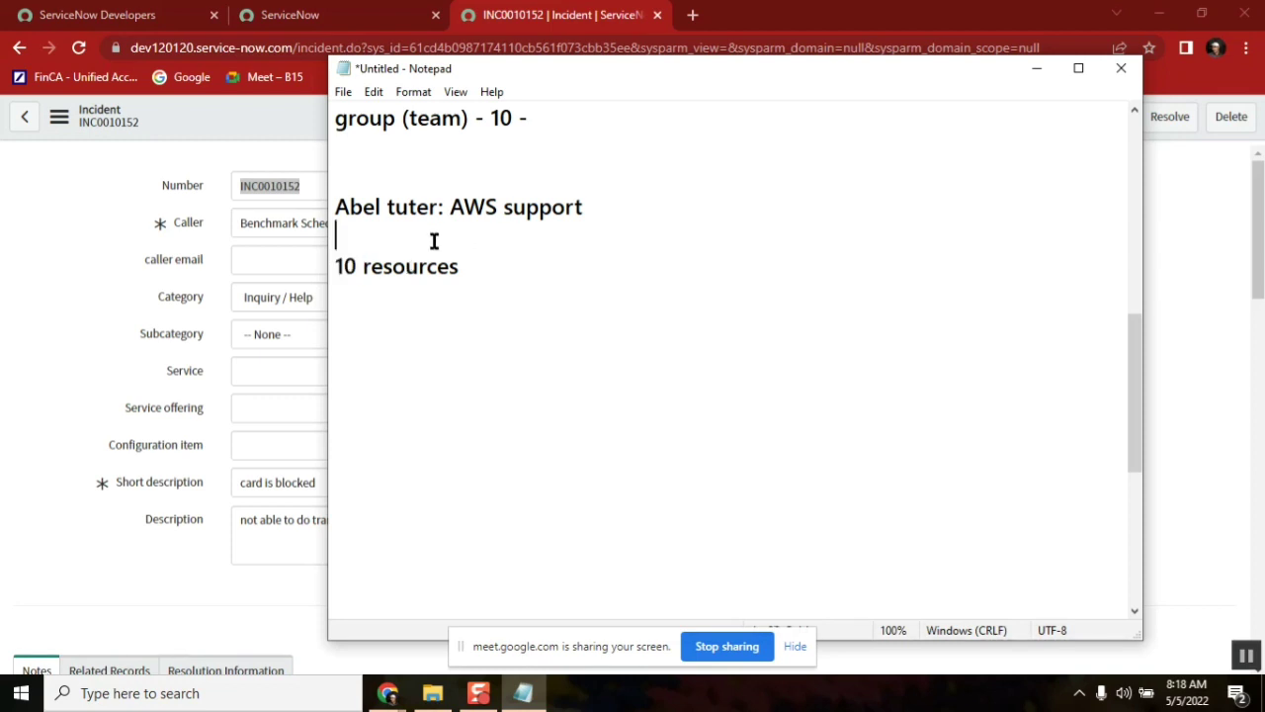
pyautogui.click(491, 268)
pyautogui.write('- users')
pyautogui.doubleClick(339, 208)
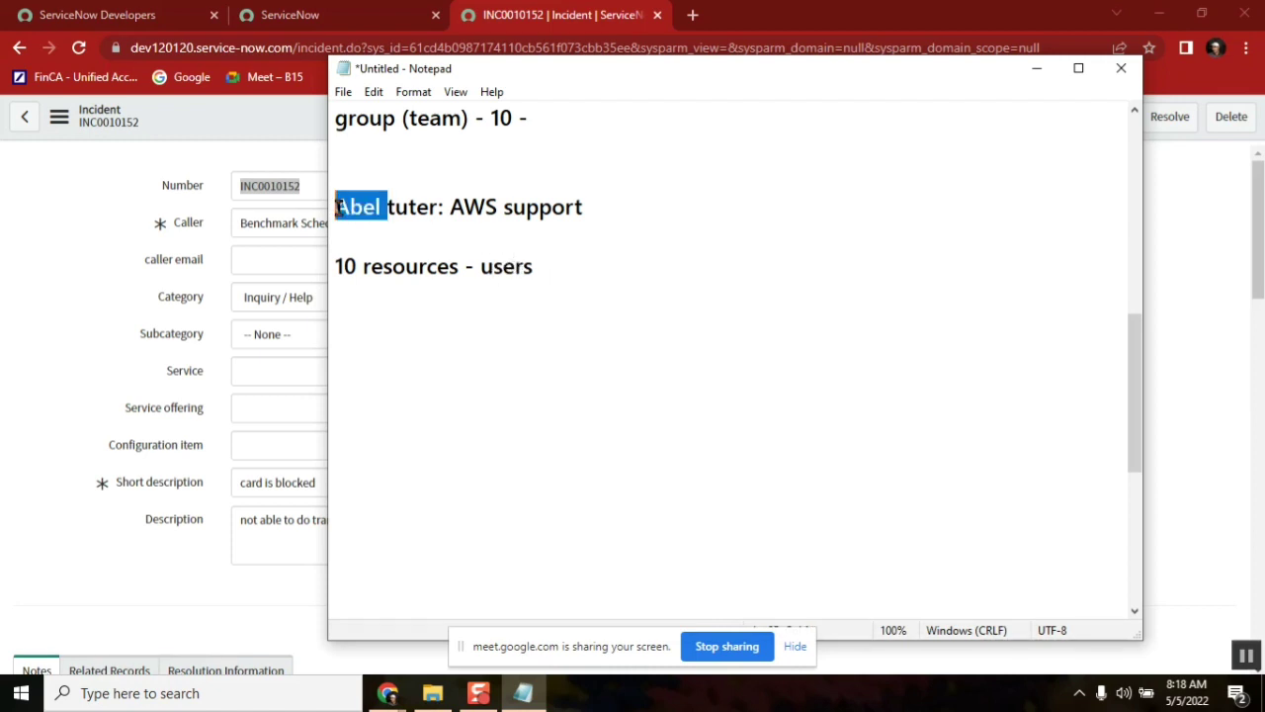
pyautogui.doubleClick(501, 268)
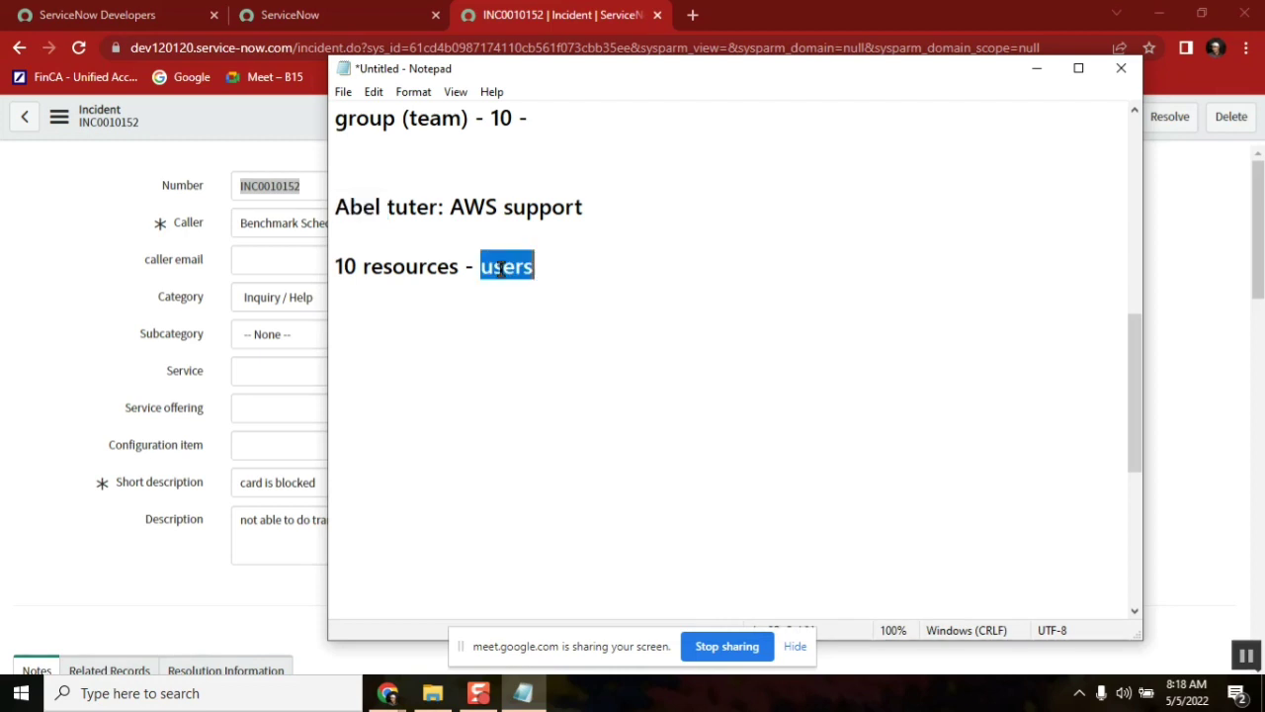
pyautogui.doubleClick(350, 198)
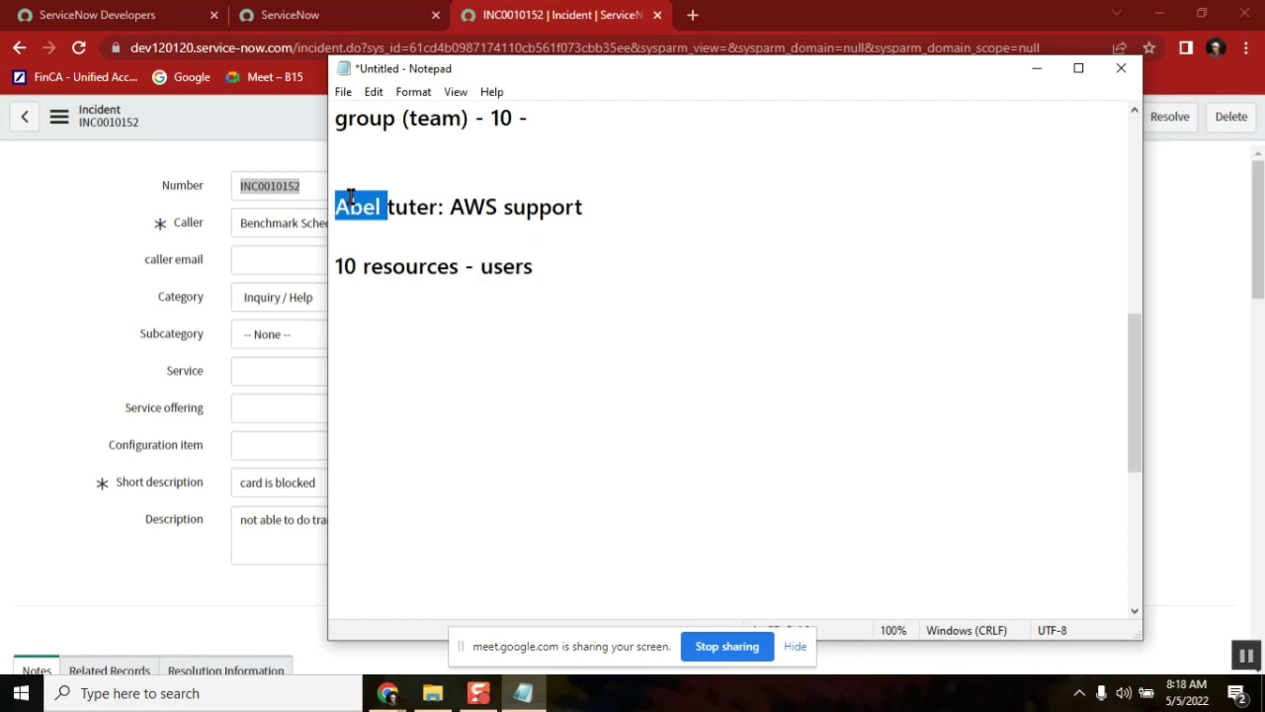
# Add 'servicenow platform support.' below the resources line and highlight 'platform'
pyautogui.click(556, 264)
pyautogui.press('Return')
pyautogui.press('Return')
pyautogui.write('servicenow ')
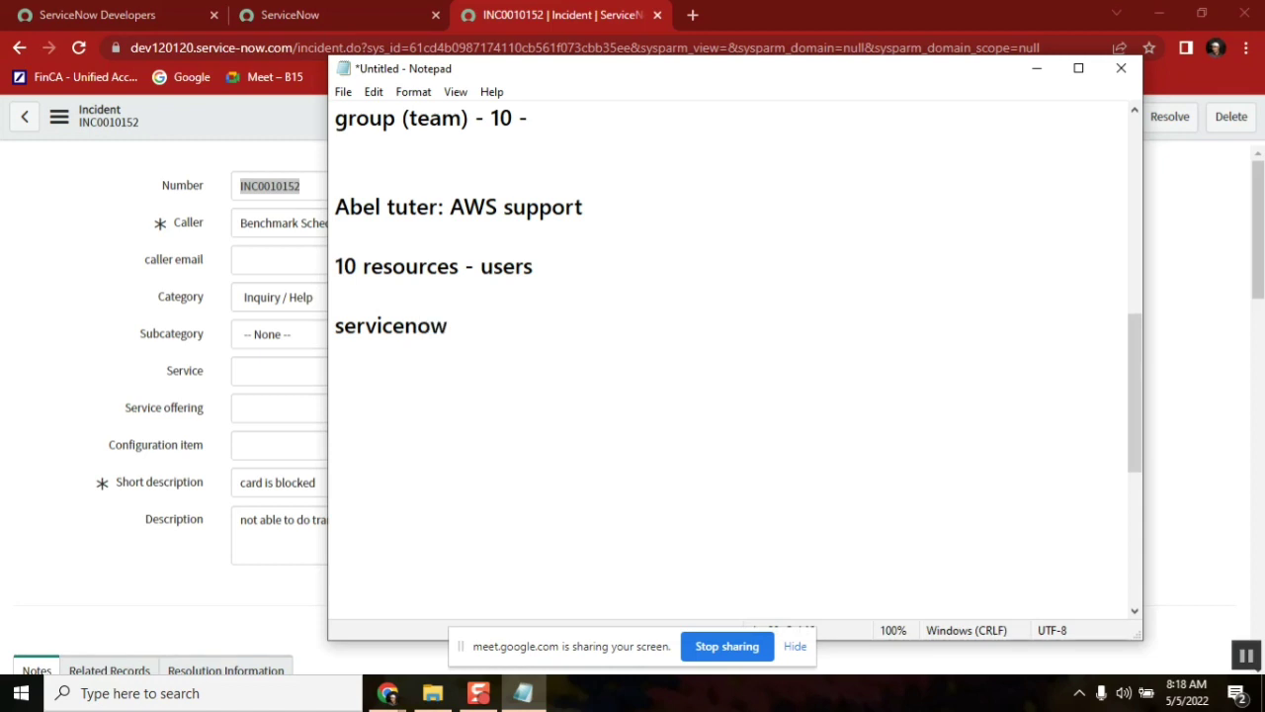
pyautogui.write('platform su')
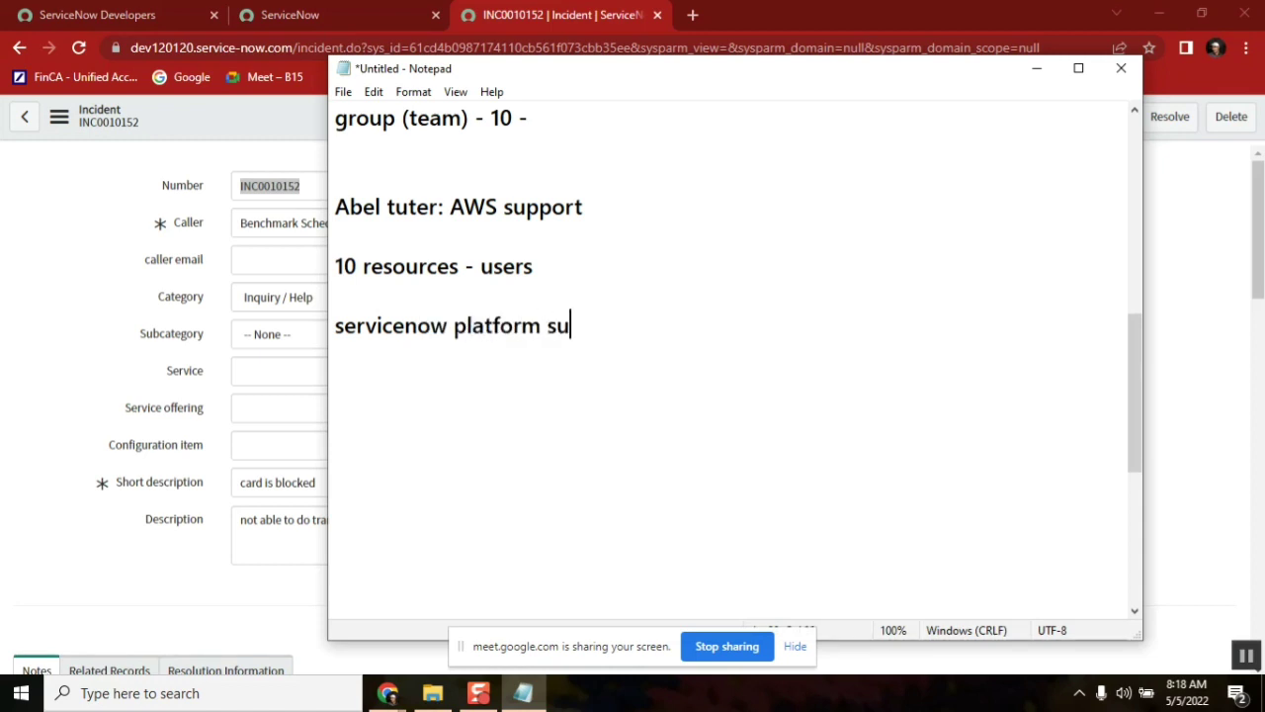
pyautogui.write('pport.')
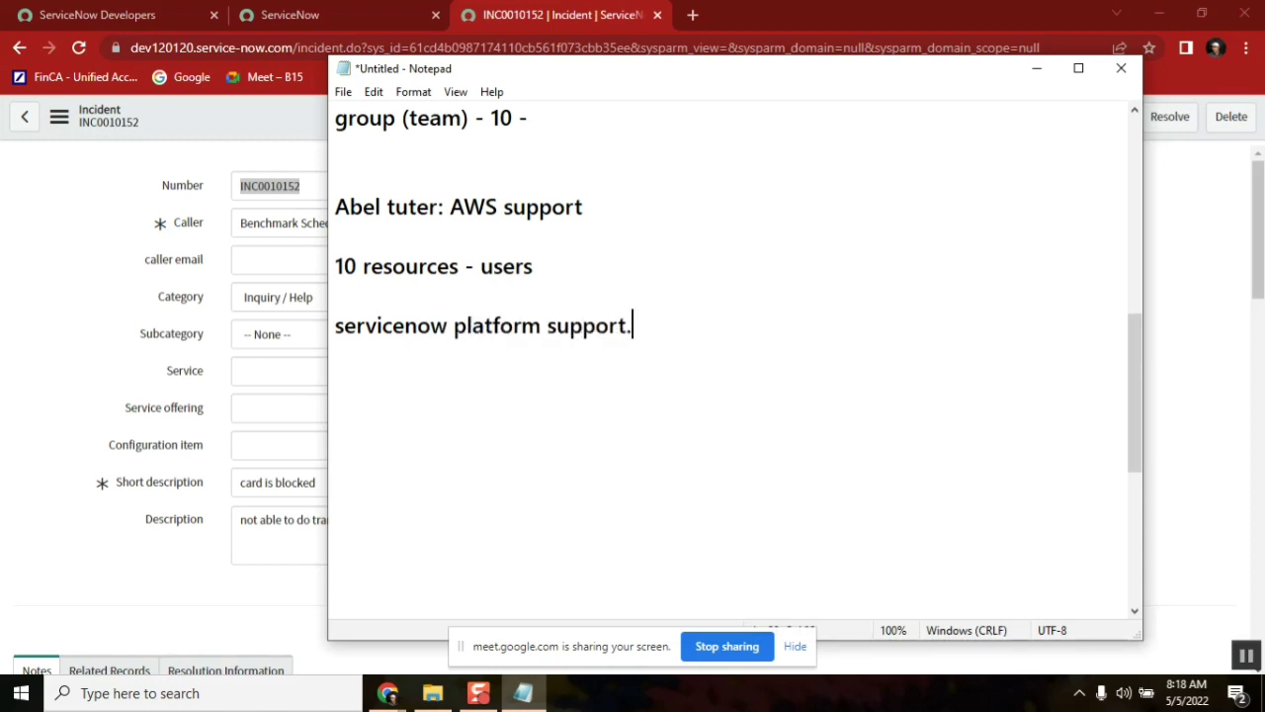
pyautogui.keyDown('shift'); pyautogui.click(336, 325); pyautogui.keyUp('shift')
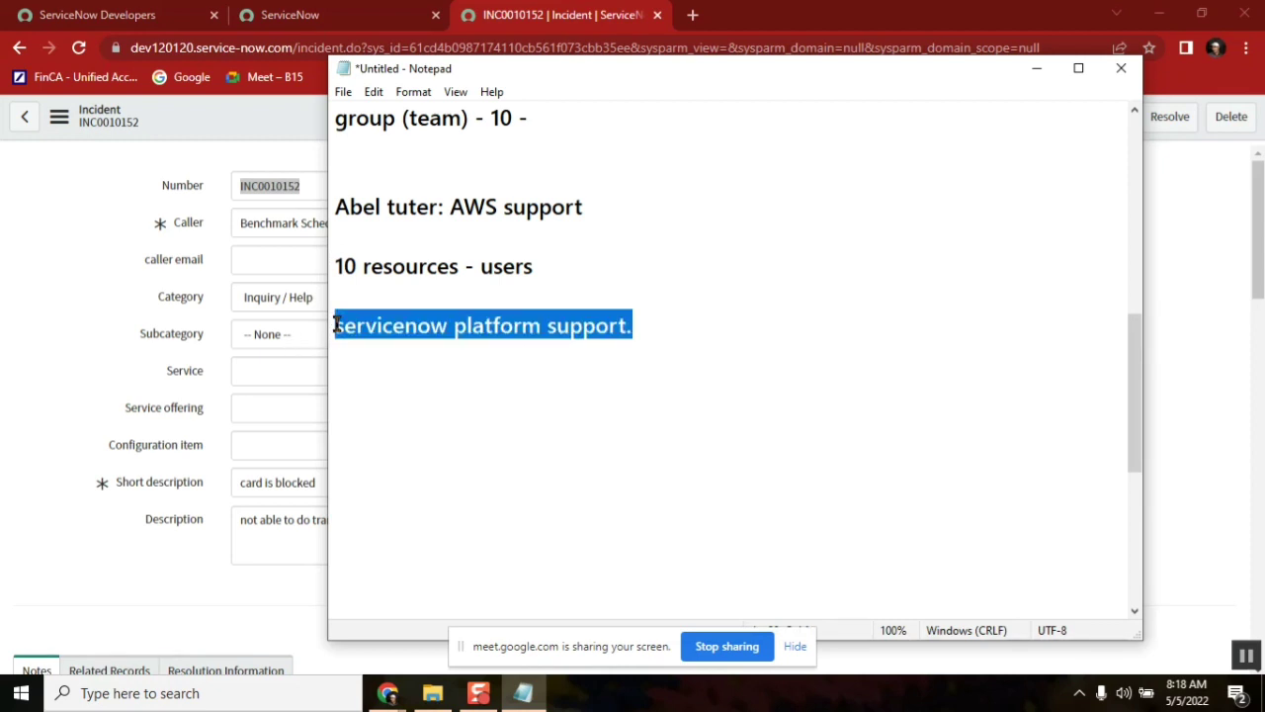
pyautogui.doubleClick(531, 327)
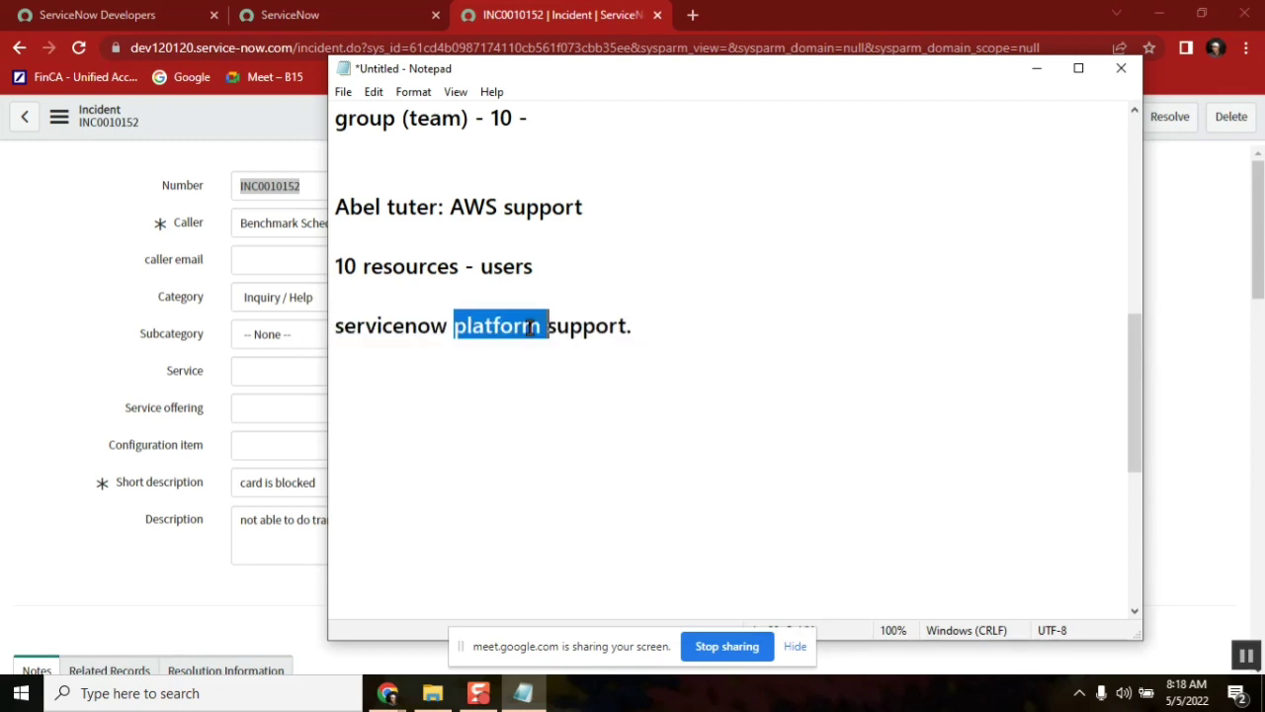
pyautogui.click(342, 207)
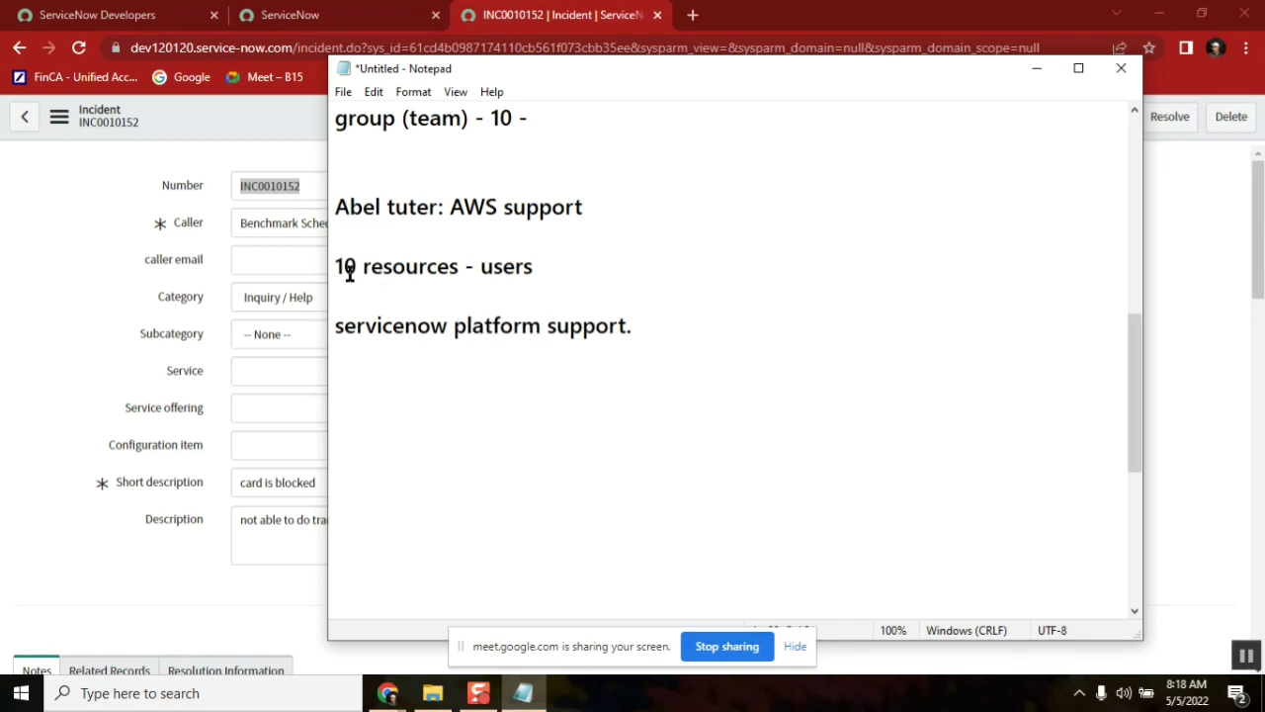
pyautogui.doubleClick(362, 207)
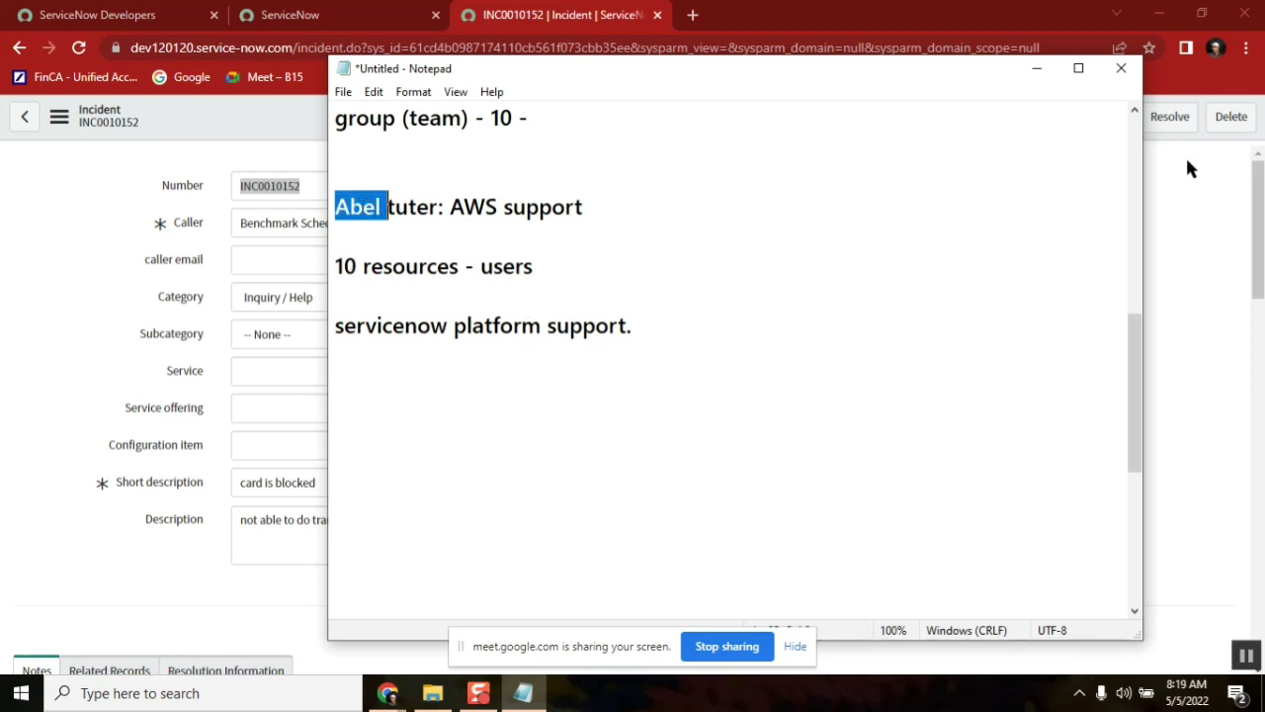
# Scroll up the notes, highlight 'request:', '10' and 'servicenow', then switch to the ServiceNow tab
pyautogui.click(1135, 112)
pyautogui.click(1135, 111)
pyautogui.click(1135, 112)
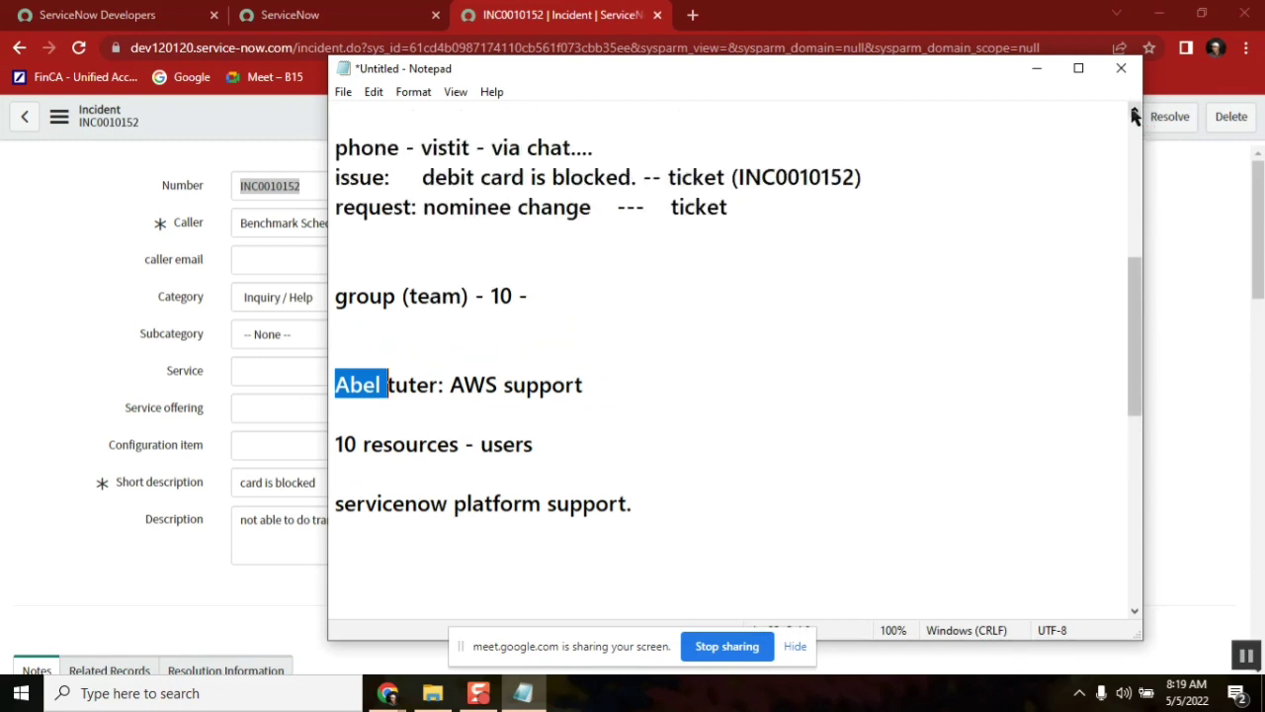
pyautogui.doubleClick(351, 208)
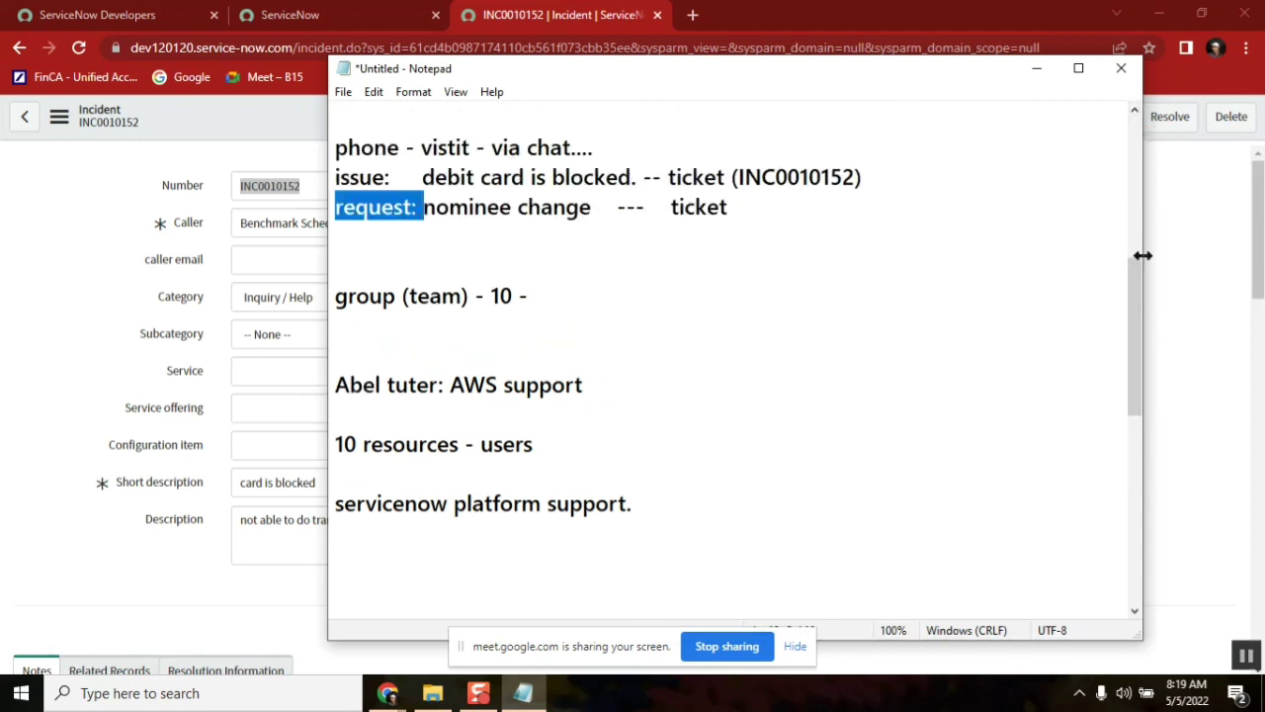
pyautogui.moveTo(1138, 254); pyautogui.dragTo(1142, 366)
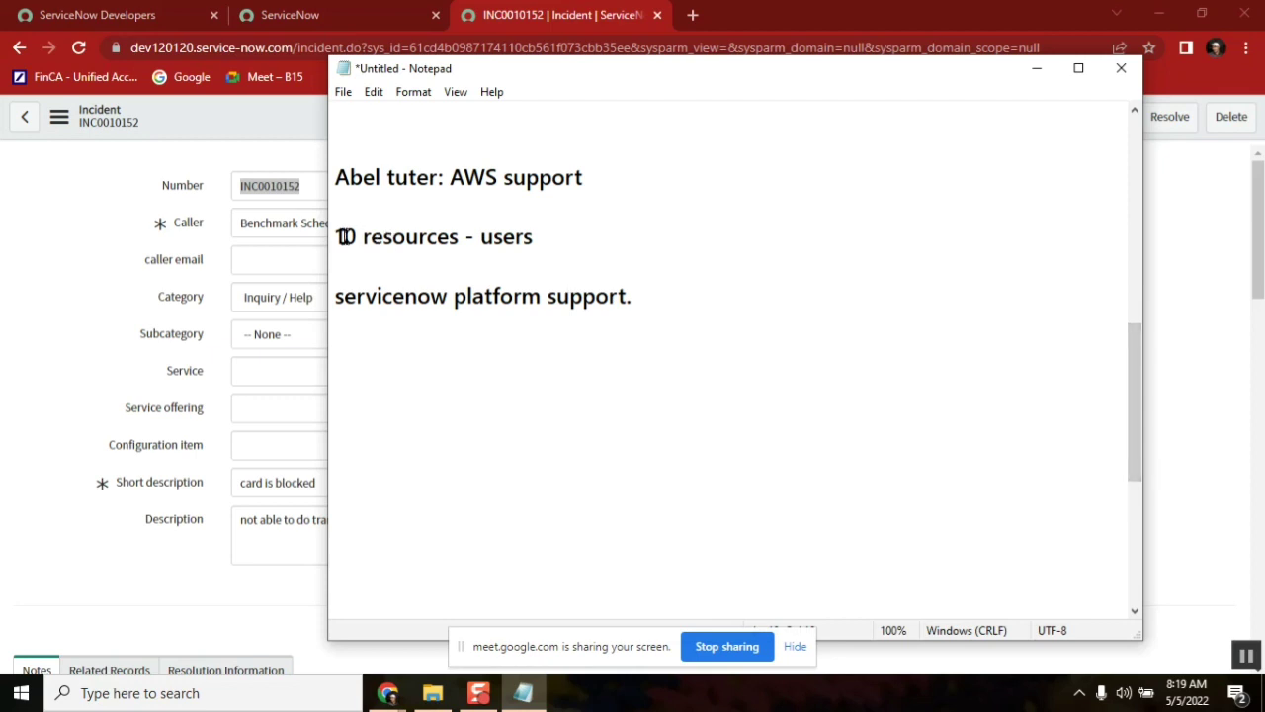
pyautogui.doubleClick(346, 236)
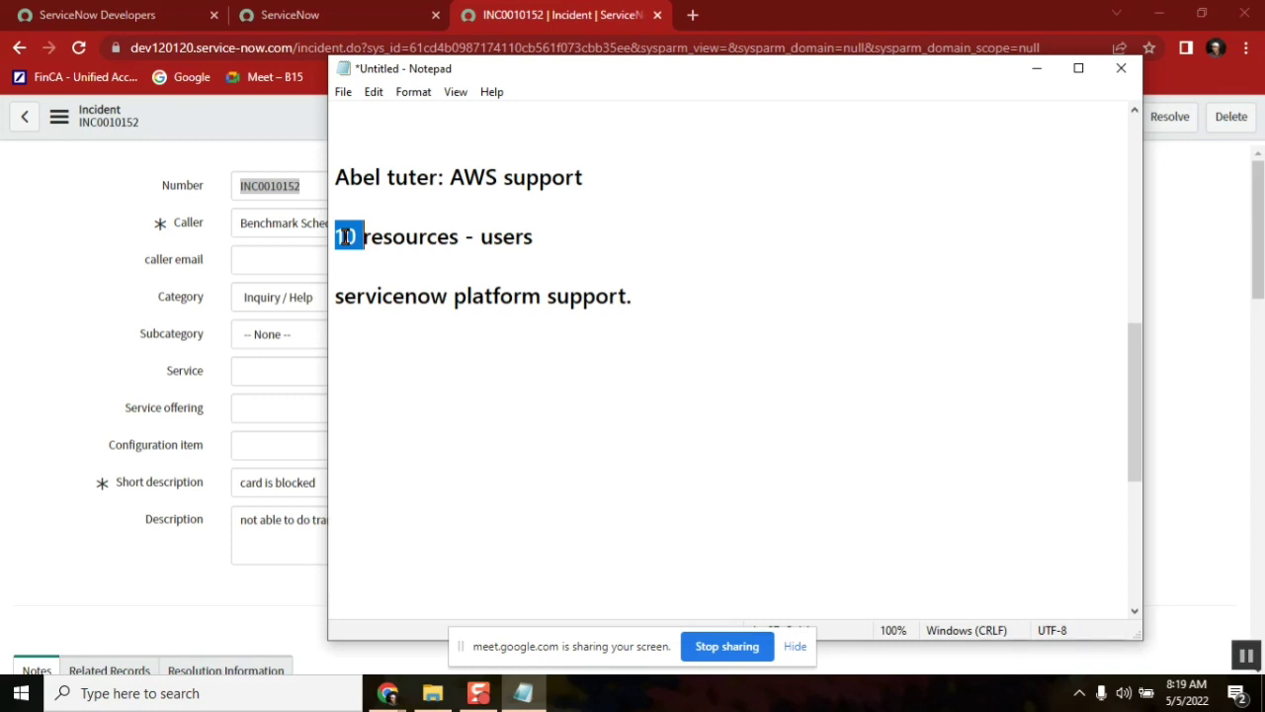
pyautogui.doubleClick(382, 299)
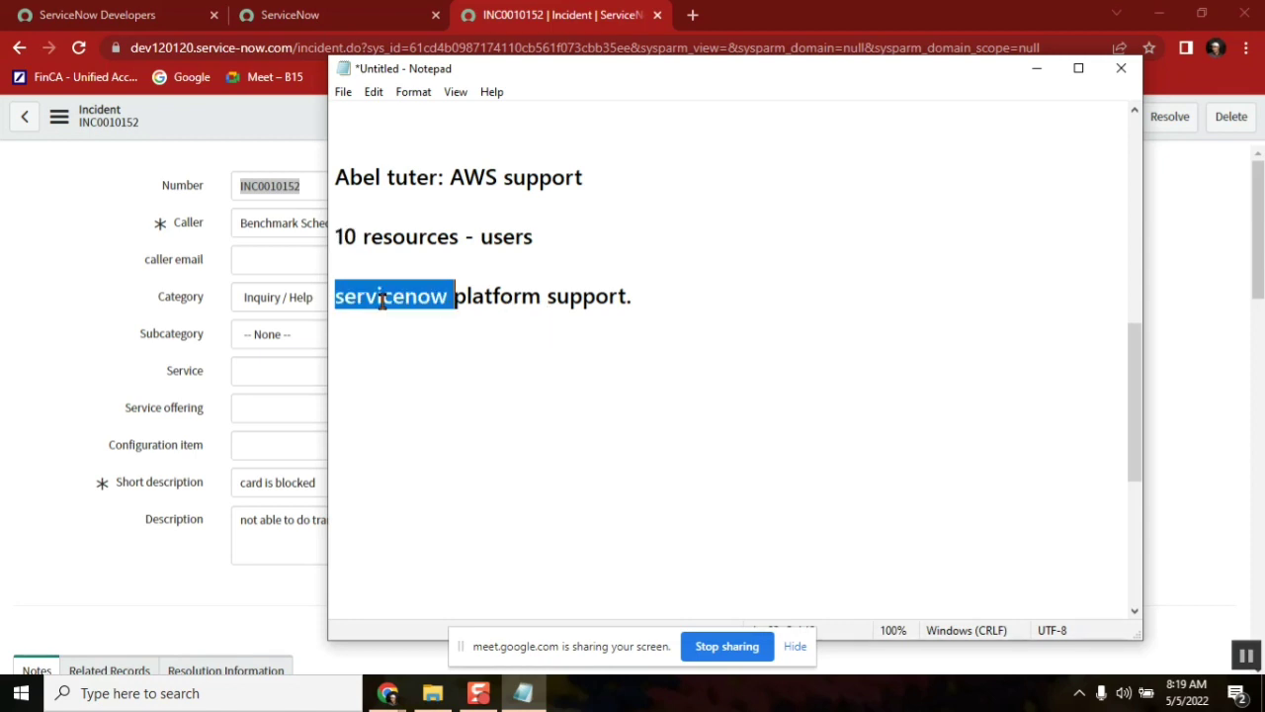
pyautogui.click(320, 13)
# Close the incident tab, filter the navigator on 'users', and return to the Notepad notes
pyautogui.click(657, 15)
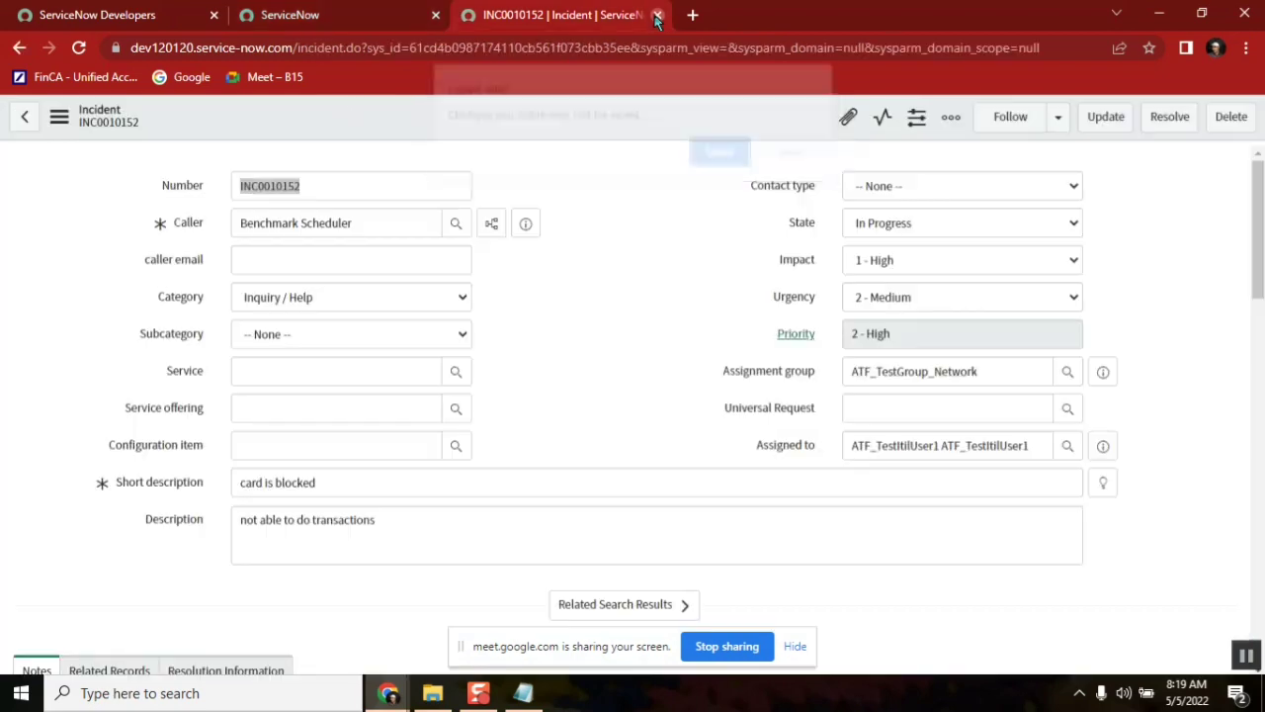
pyautogui.click(722, 151)
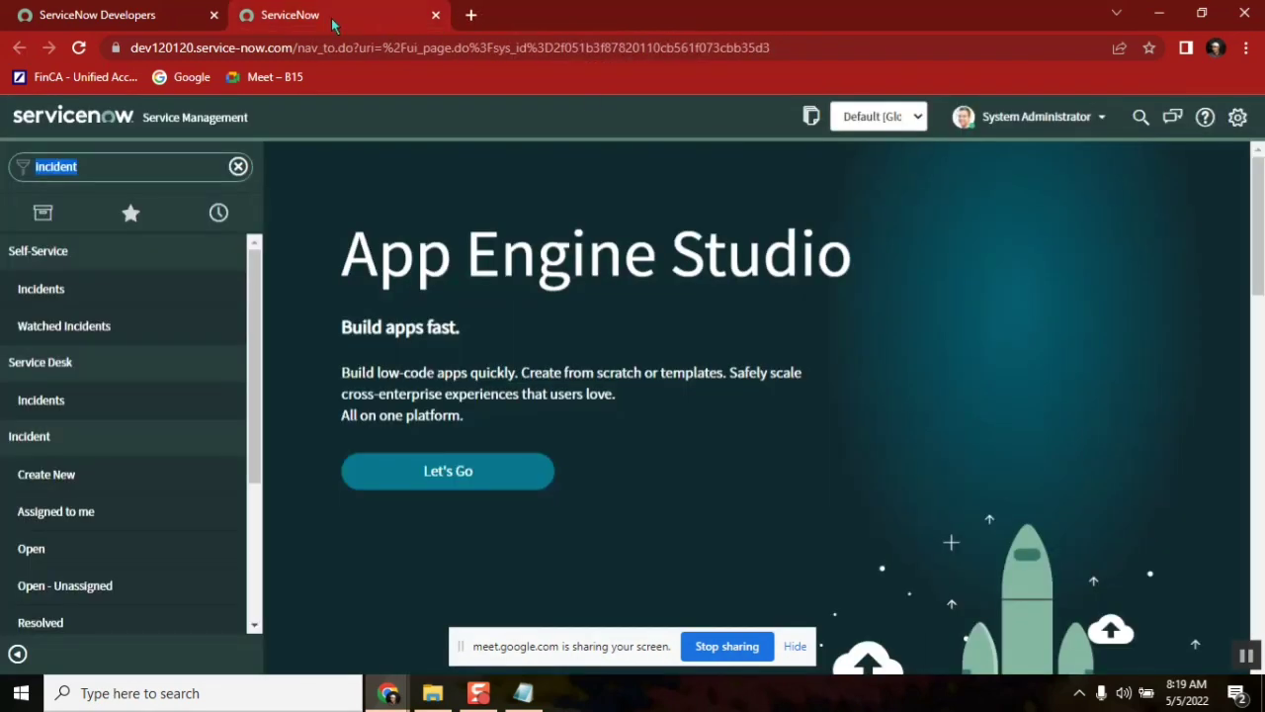
pyautogui.click(120, 176)
pyautogui.press('BackSpace')
pyautogui.press('BackSpace')
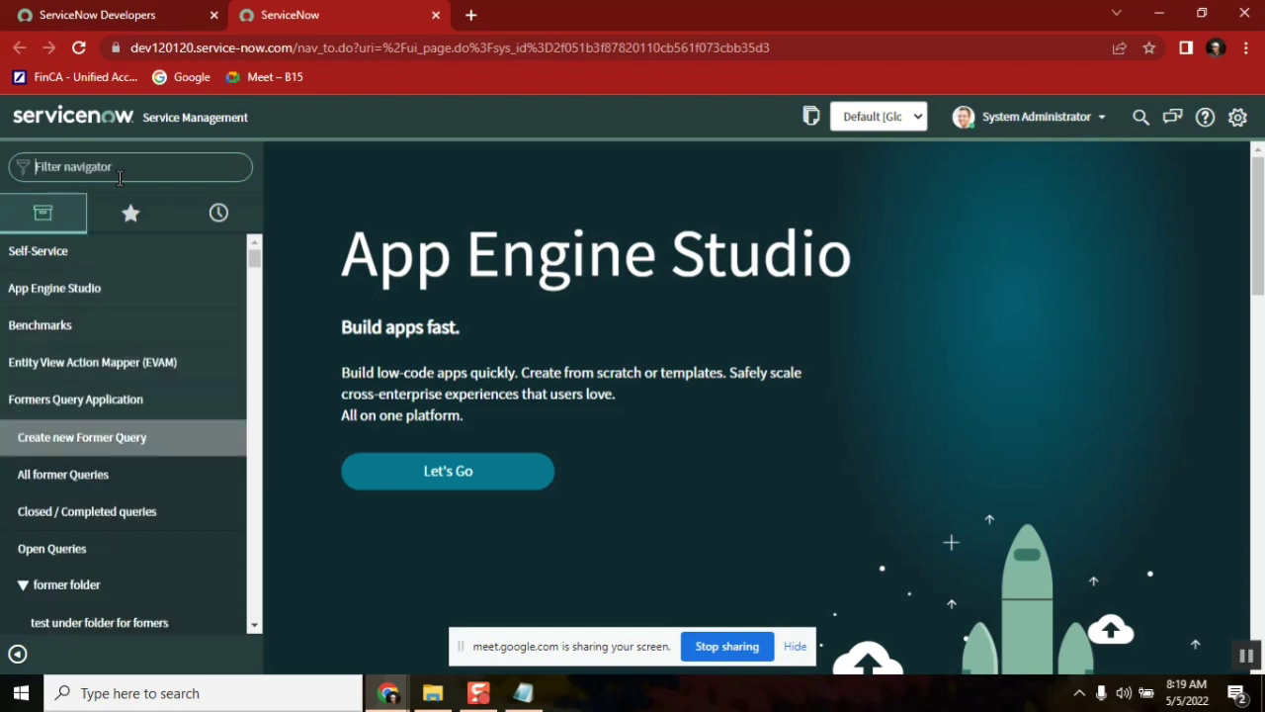
pyautogui.write('users')
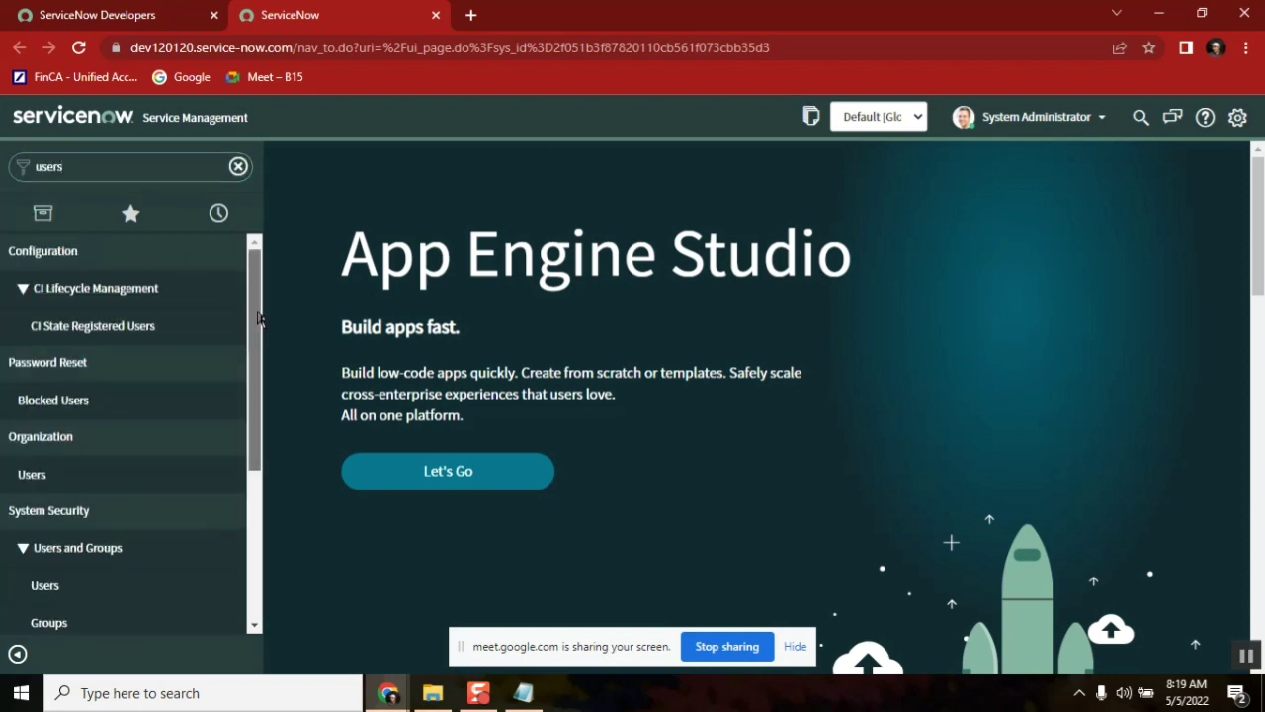
pyautogui.moveTo(257, 317); pyautogui.dragTo(260, 565)
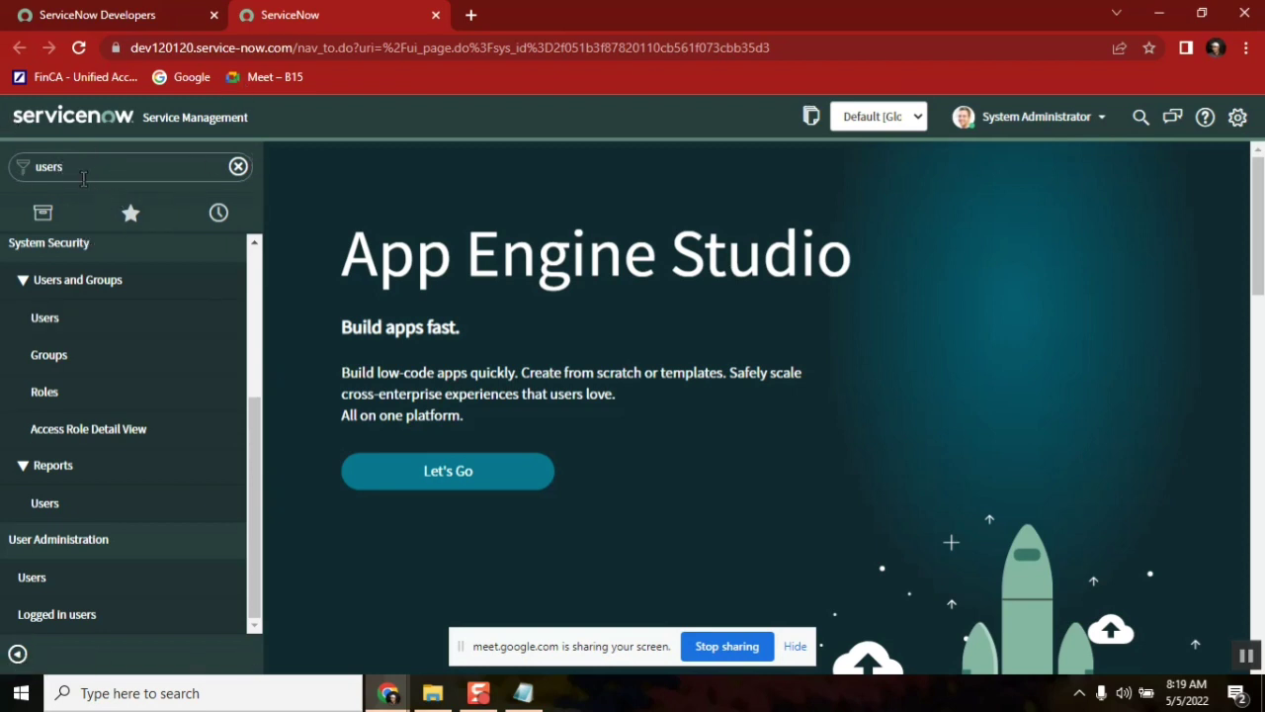
pyautogui.click(523, 693)
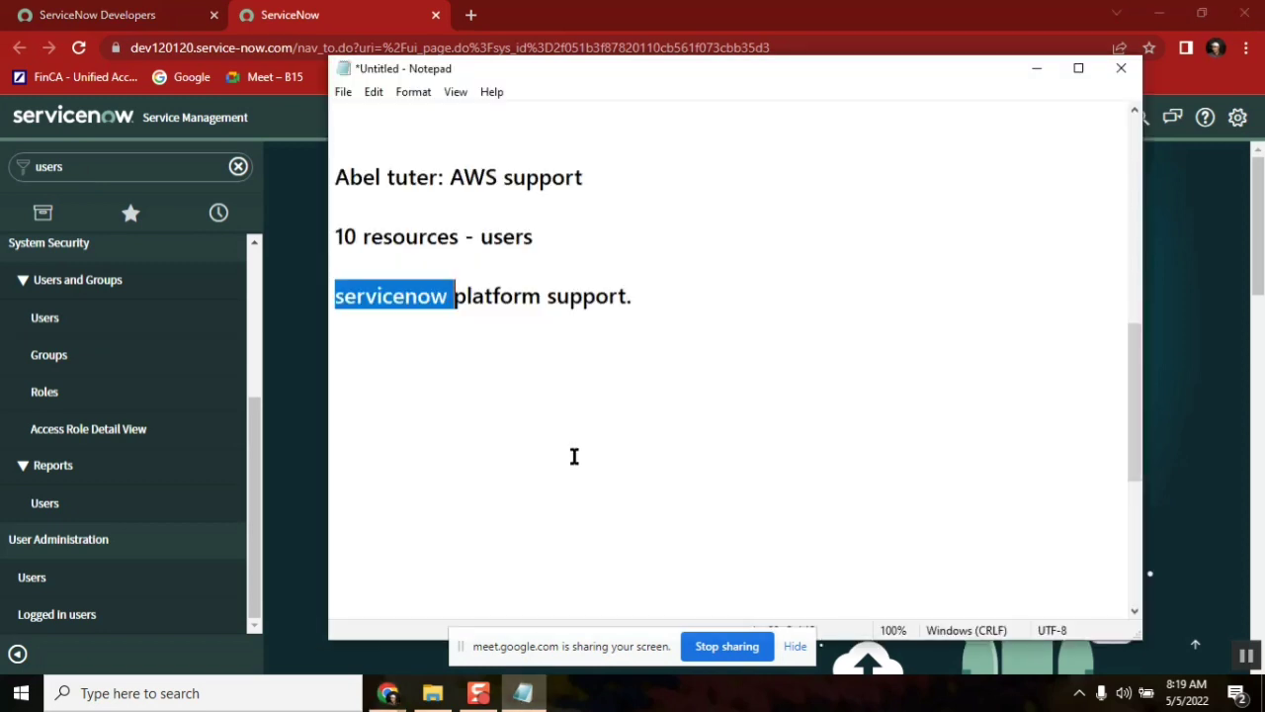
# Add a 'Navigator' heading below the platform support line, then switch back to ServiceNow
pyautogui.click(647, 290)
pyautogui.press('Return')
pyautogui.press('Return')
pyautogui.write('N')
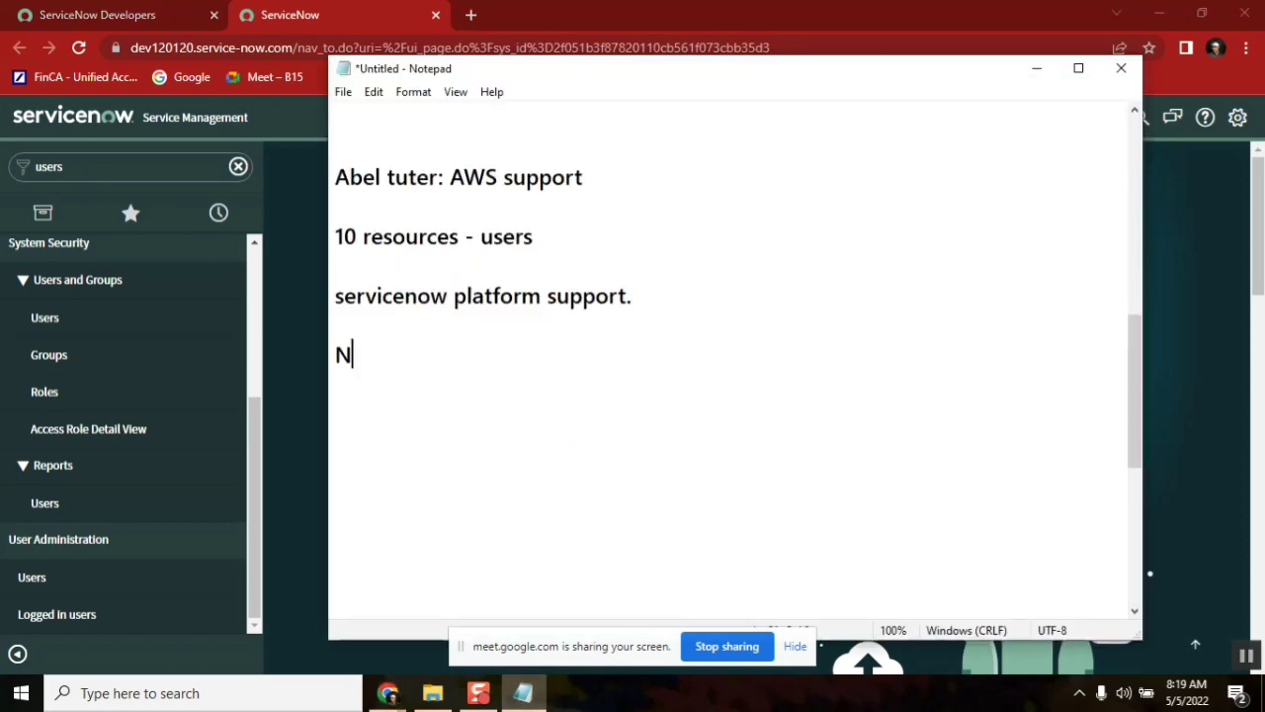
pyautogui.write('avigator')
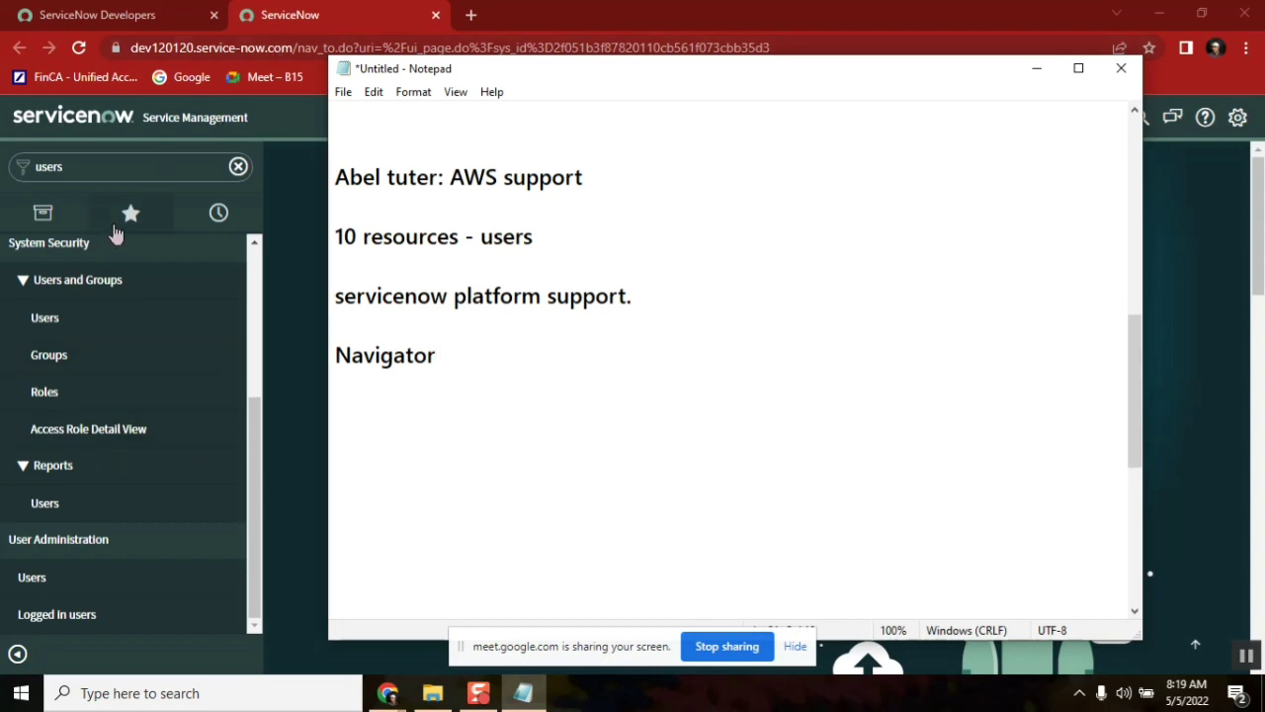
pyautogui.click(253, 458)
pyautogui.moveTo(253, 459); pyautogui.dragTo(259, 408)
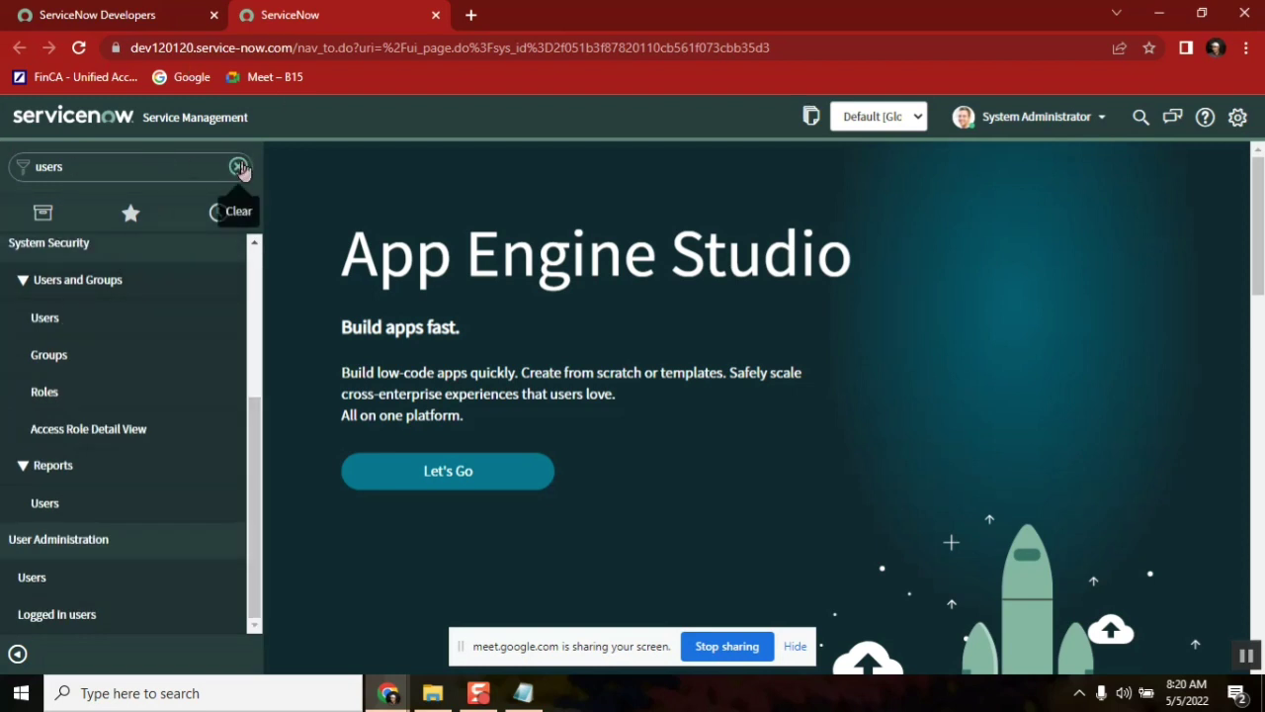
# Clear the navigator filter and browse the Formers Query Application and Self-Service modules
pyautogui.click(240, 168)
pyautogui.moveTo(254, 607); pyautogui.dragTo(249, 253)
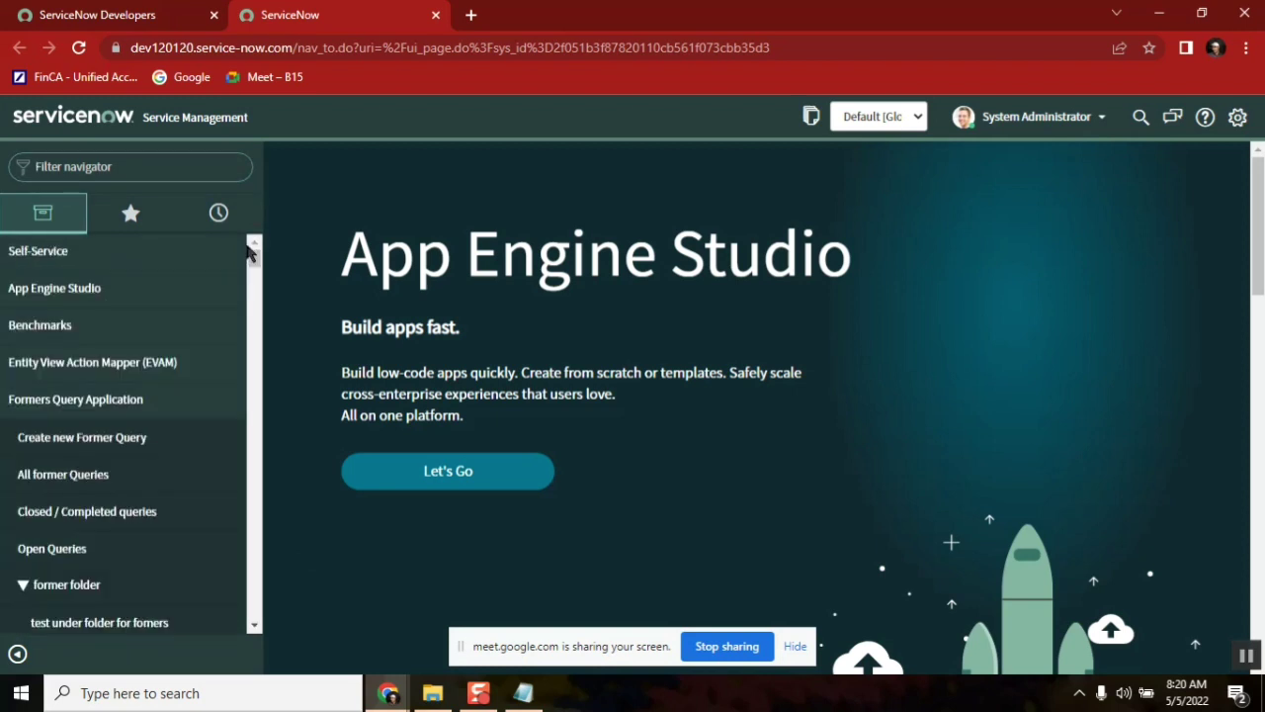
pyautogui.click(90, 399)
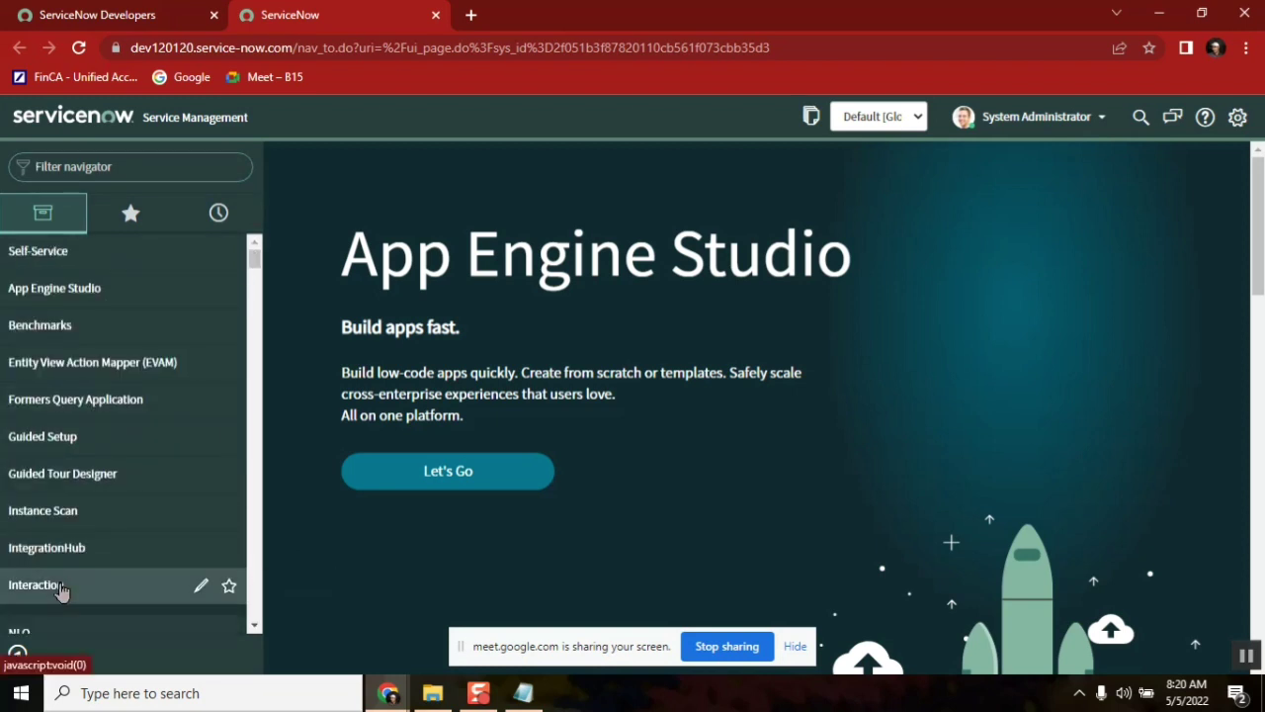
pyautogui.click(115, 405)
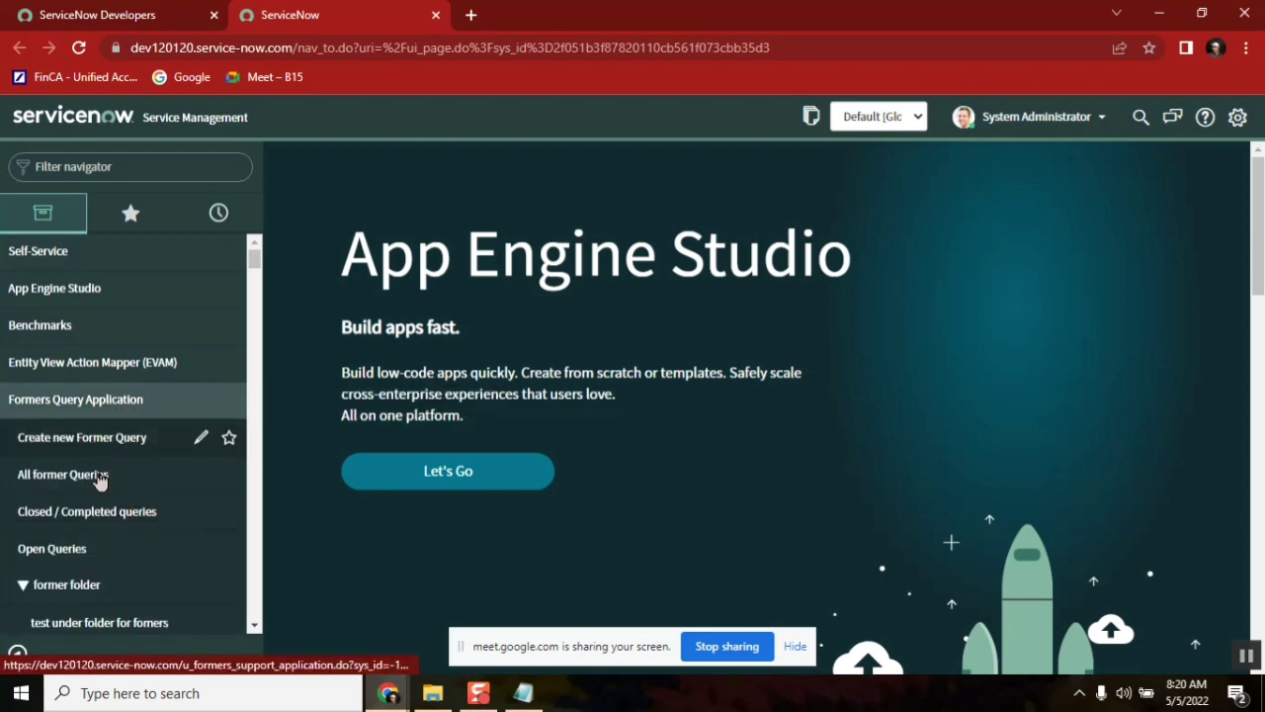
pyautogui.click(118, 403)
pyautogui.click(38, 259)
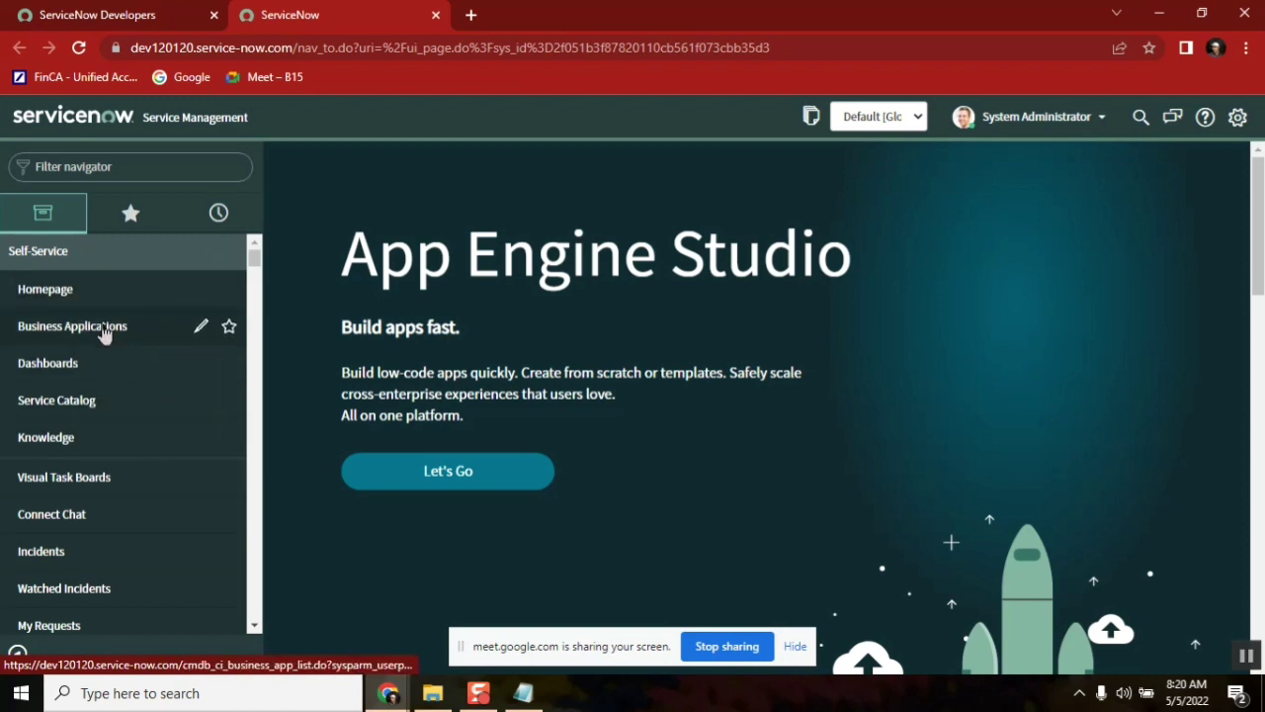
pyautogui.click(38, 255)
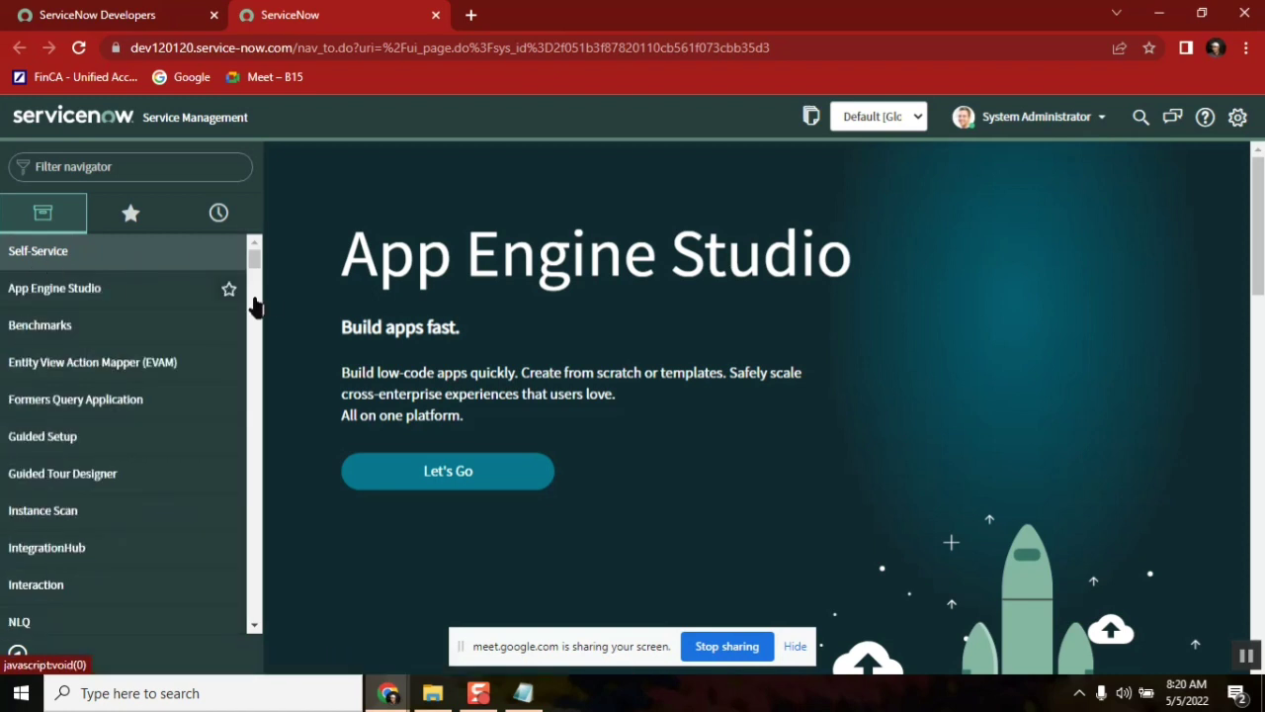
pyautogui.moveTo(254, 260); pyautogui.dragTo(259, 352)
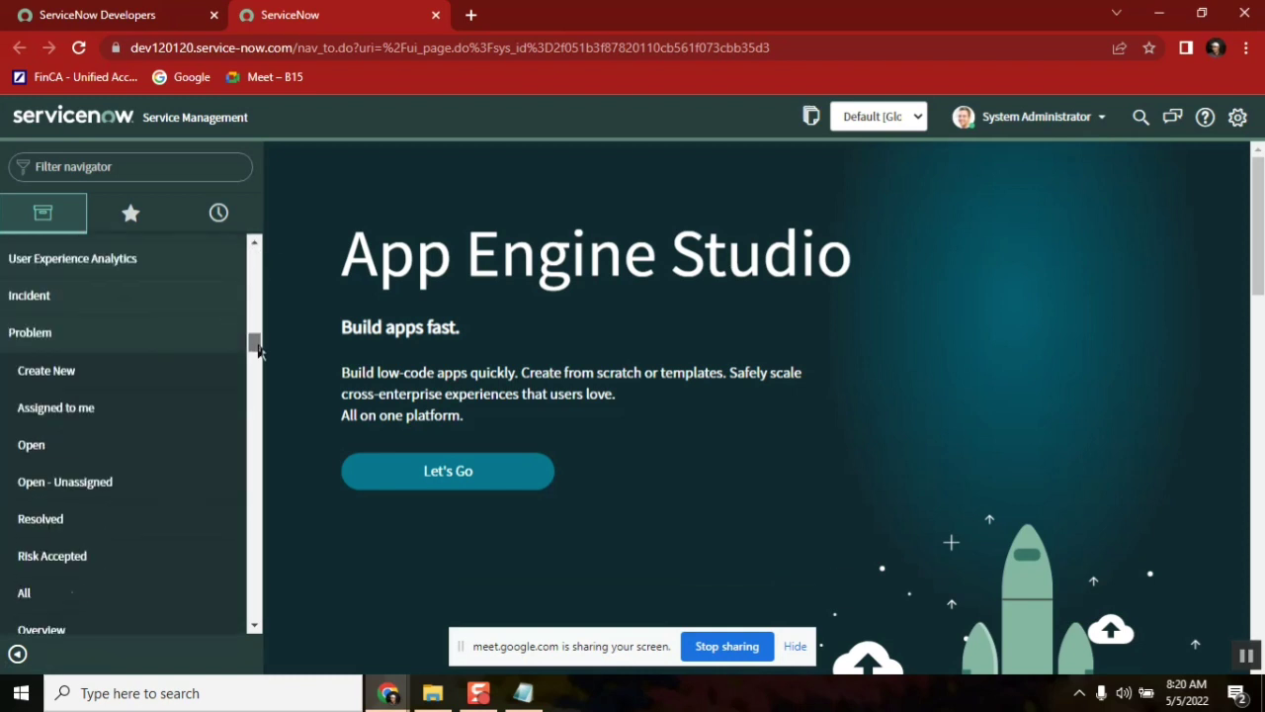
# Open the full Incidents list via Incident > All, then bring the notes forward
pyautogui.click(21, 334)
pyautogui.click(30, 301)
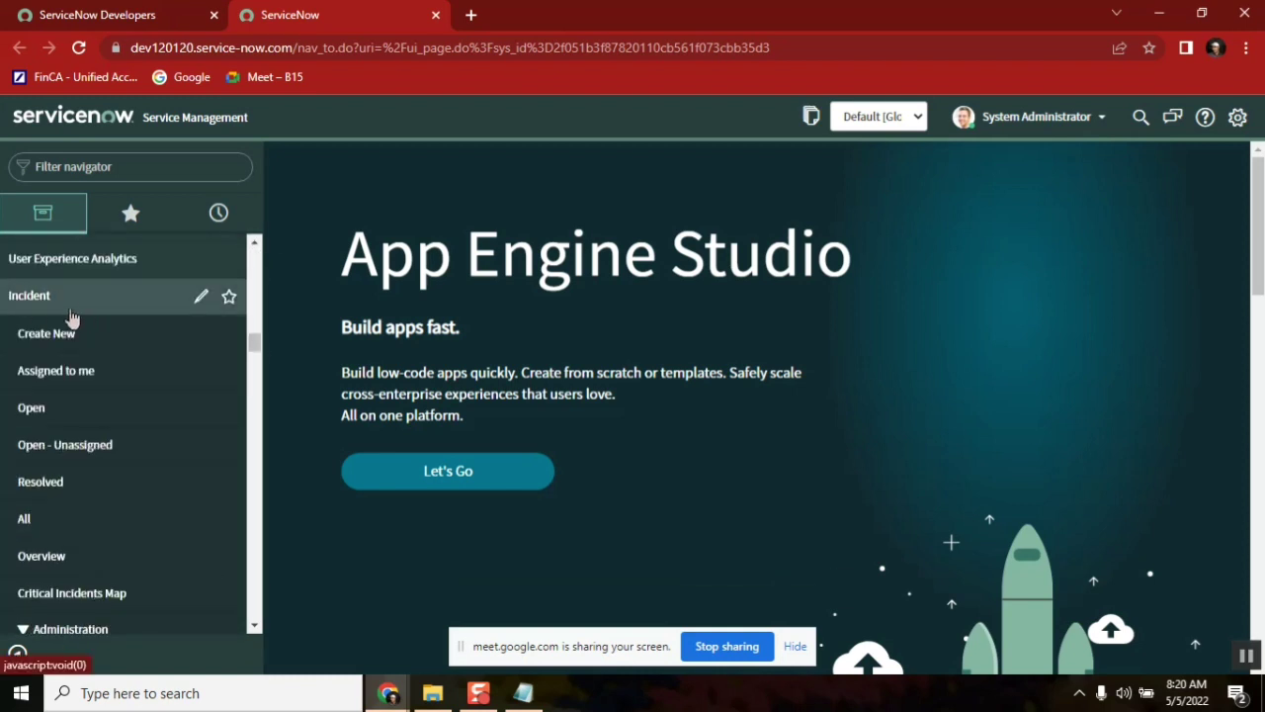
pyautogui.click(40, 521)
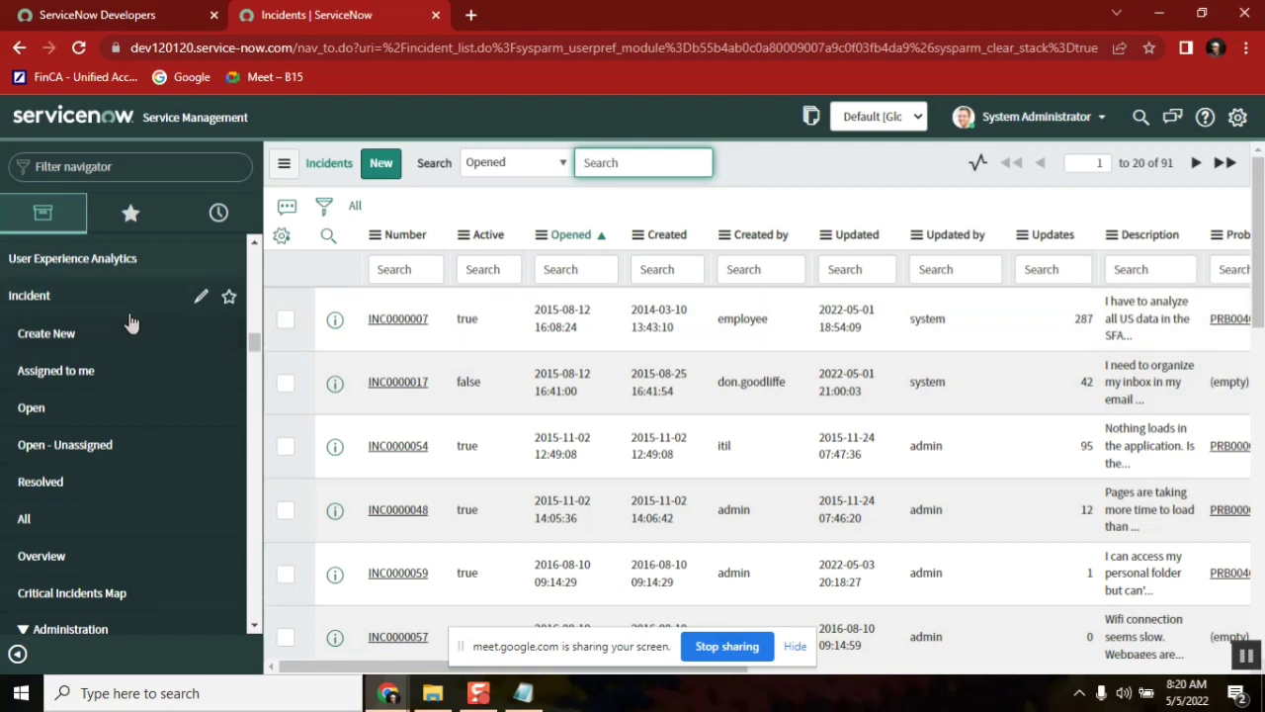
pyautogui.click(523, 693)
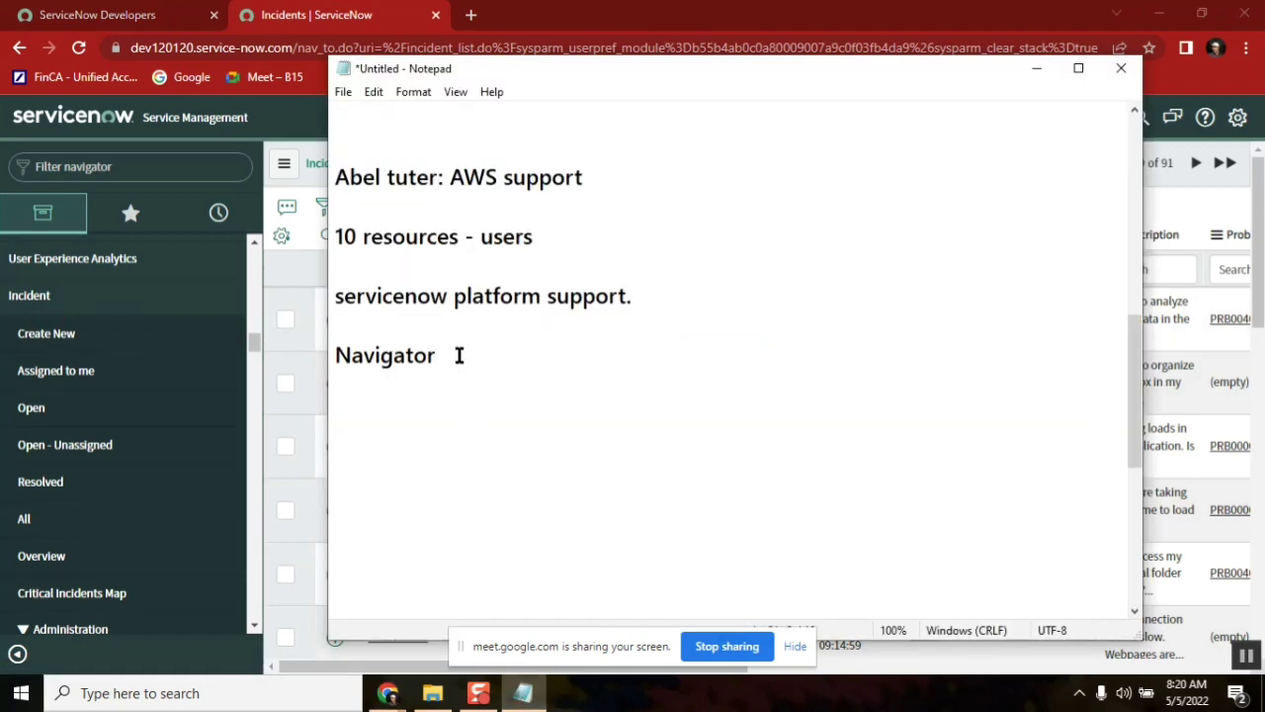
# Write 'Application ---- Modules' under the Navigator heading and switch back to the Incidents list
pyautogui.press('Return')
pyautogui.write('Application ----')
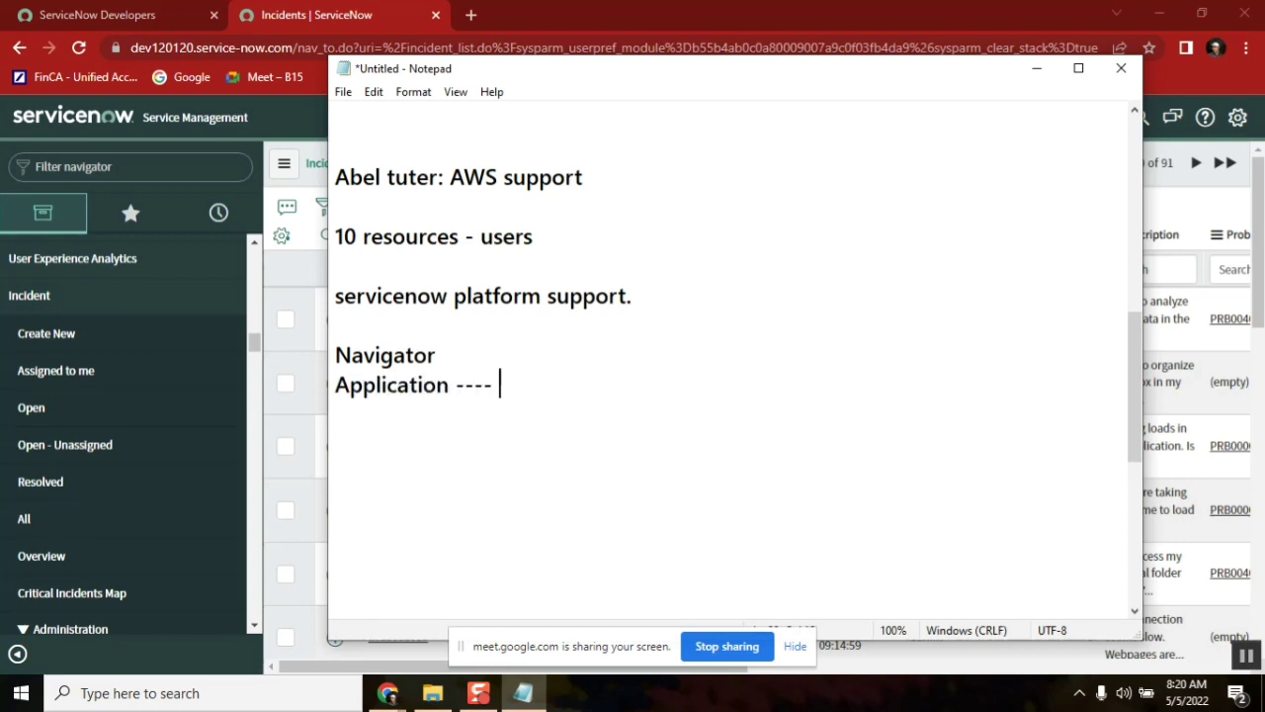
pyautogui.write(' Modules')
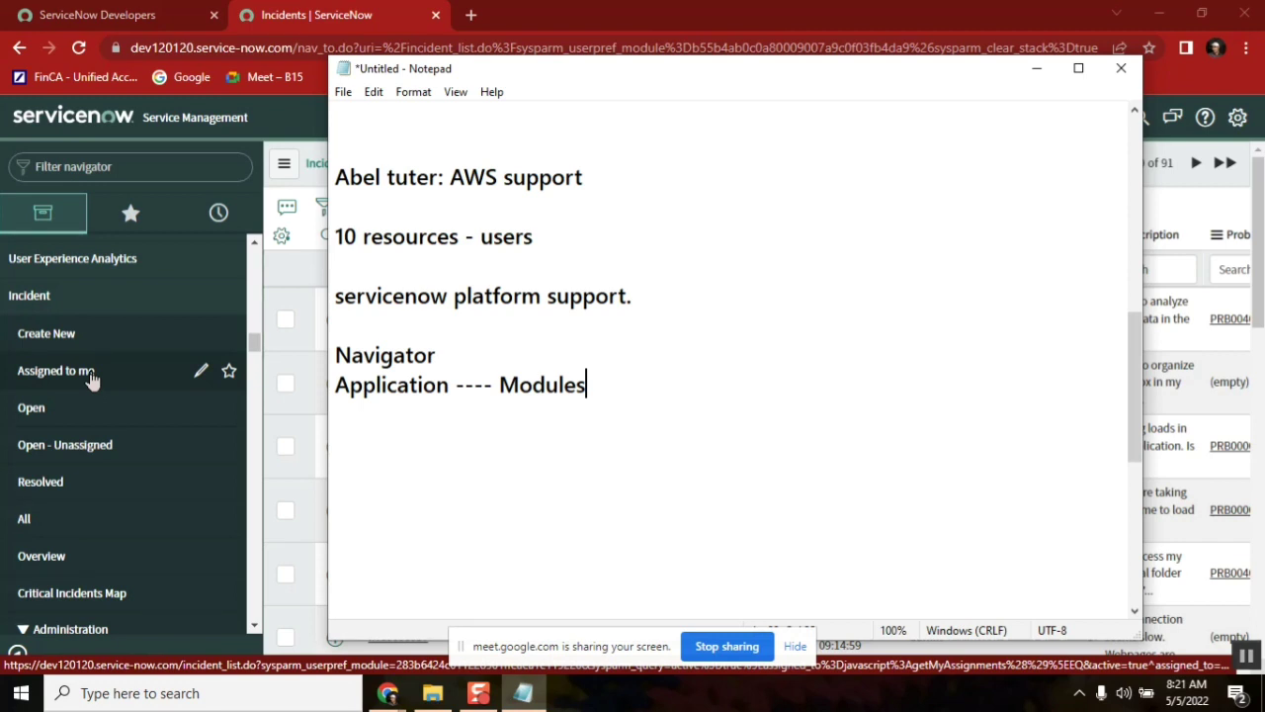
pyautogui.click(24, 302)
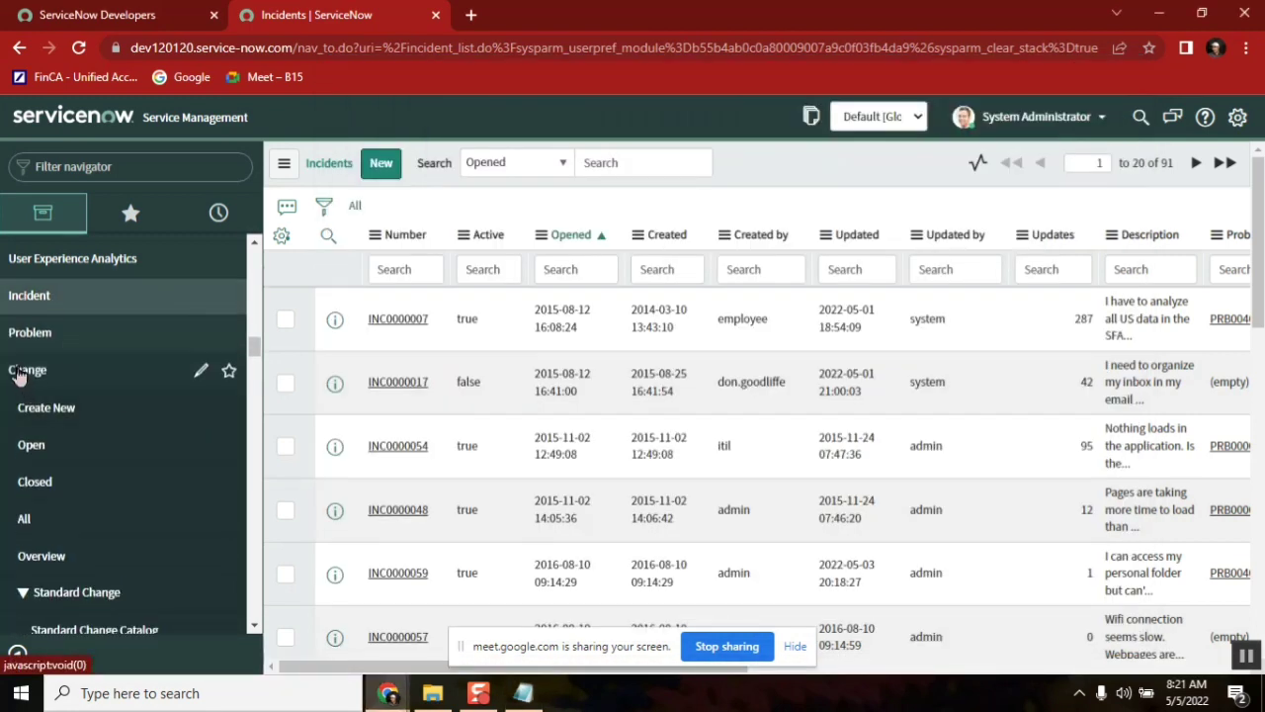
# Collapse the Change and Agile Development modules and expand Release in the navigator
pyautogui.click(28, 368)
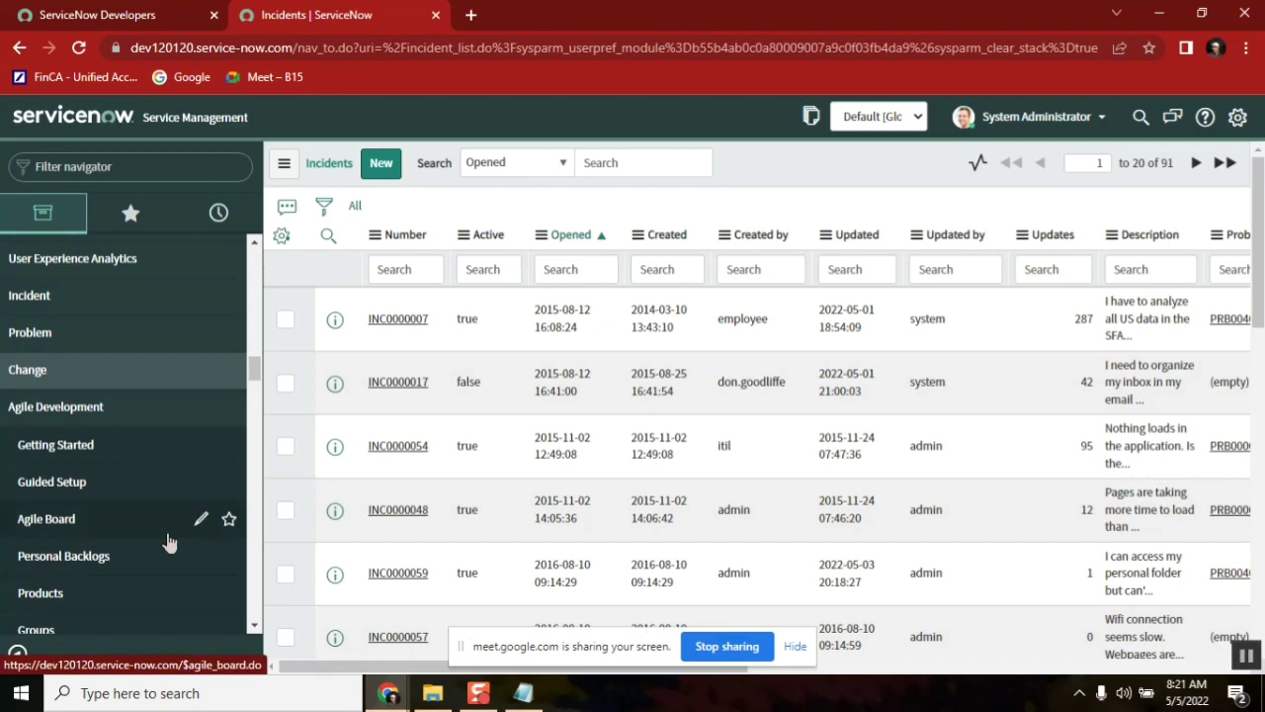
pyautogui.click(49, 409)
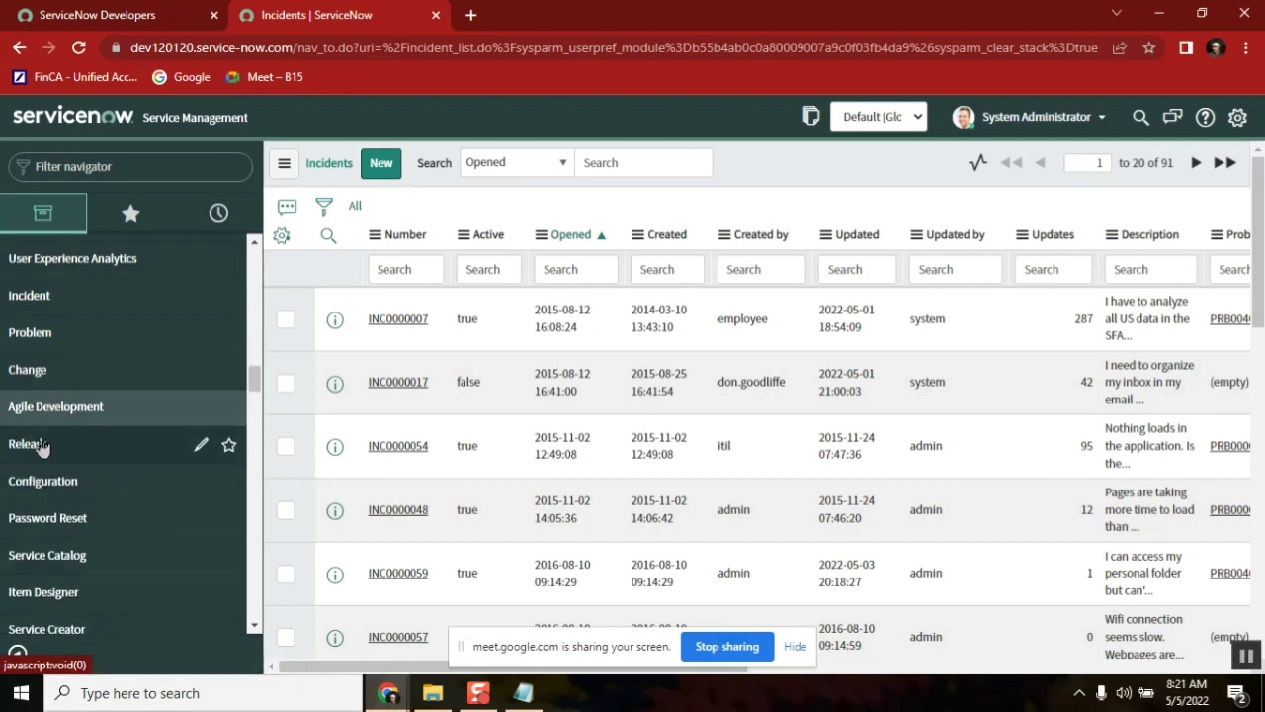
pyautogui.click(39, 445)
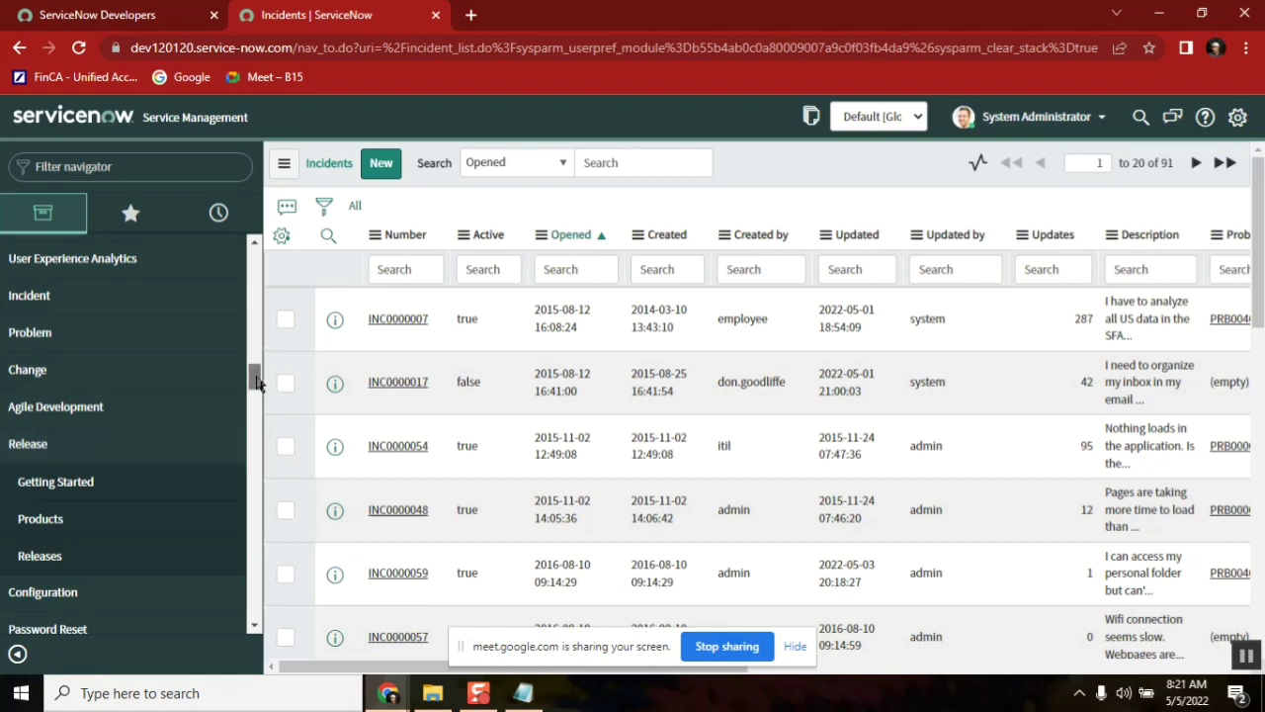
pyautogui.moveTo(255, 381); pyautogui.dragTo(245, 464)
# Filter the navigator on 'user a', open User Administration > Users, then bring the notes forward
pyautogui.click(117, 165)
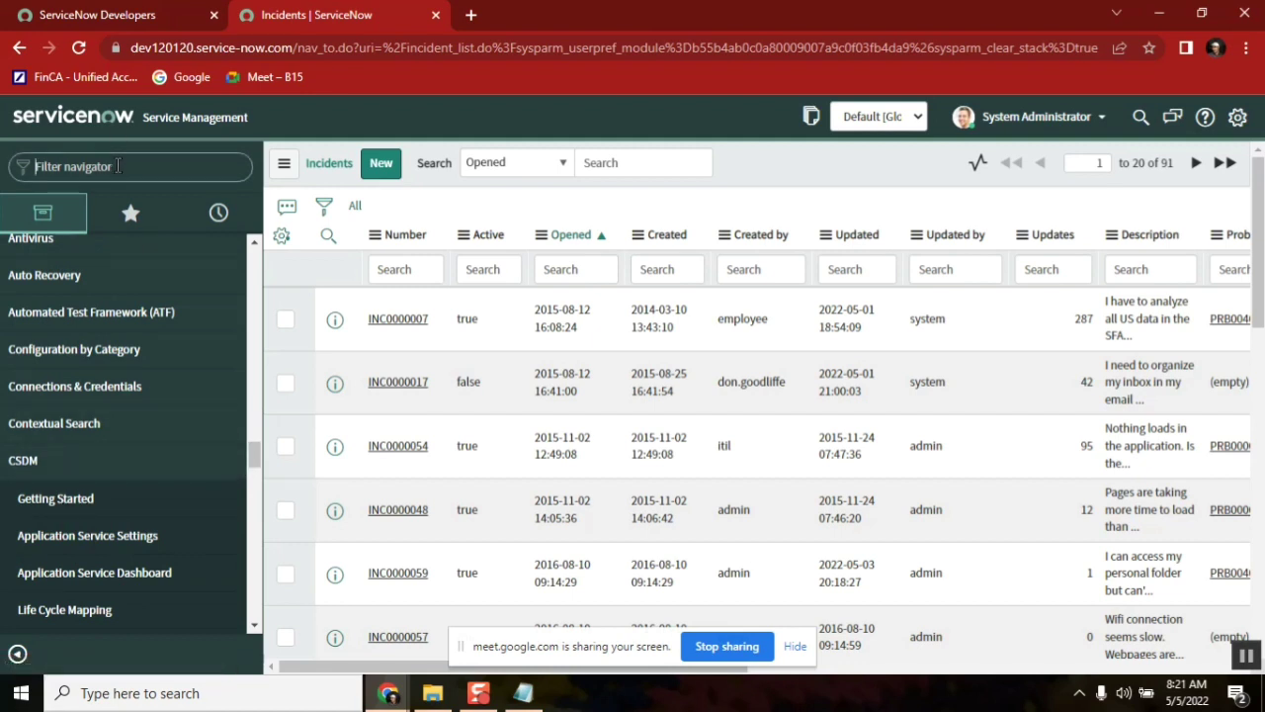
pyautogui.write('user a')
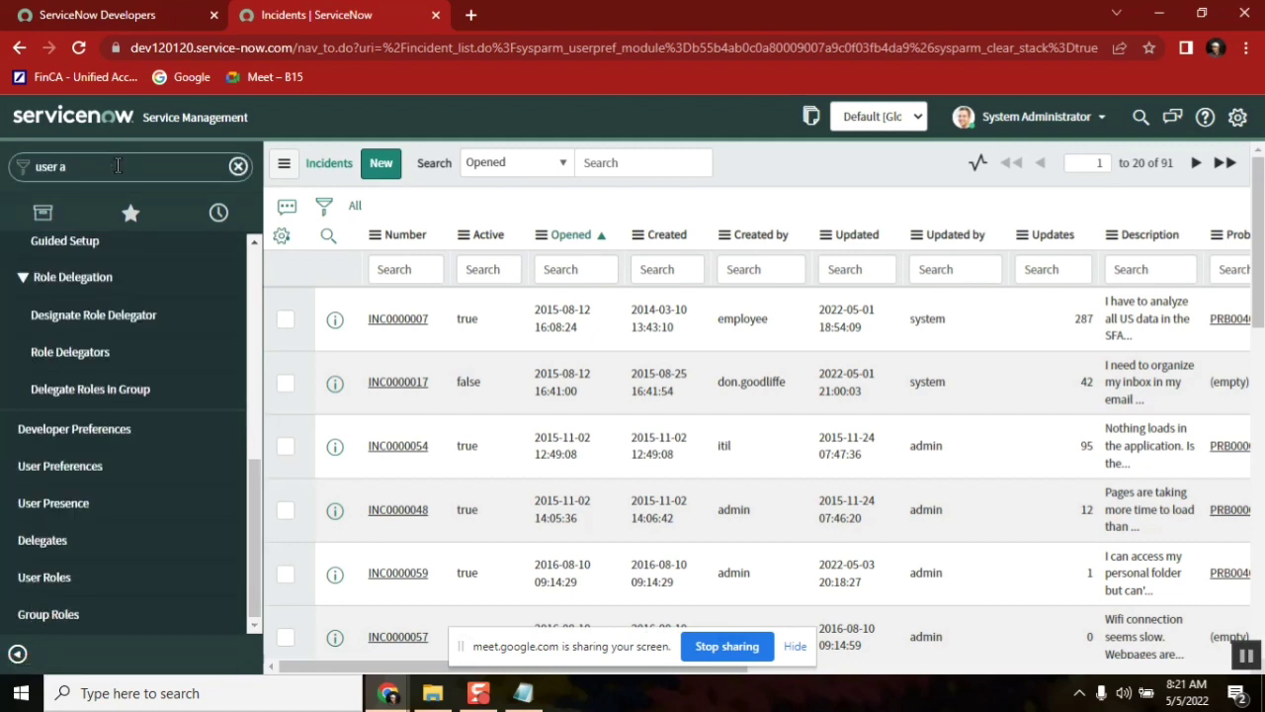
pyautogui.moveTo(253, 508); pyautogui.dragTo(245, 268)
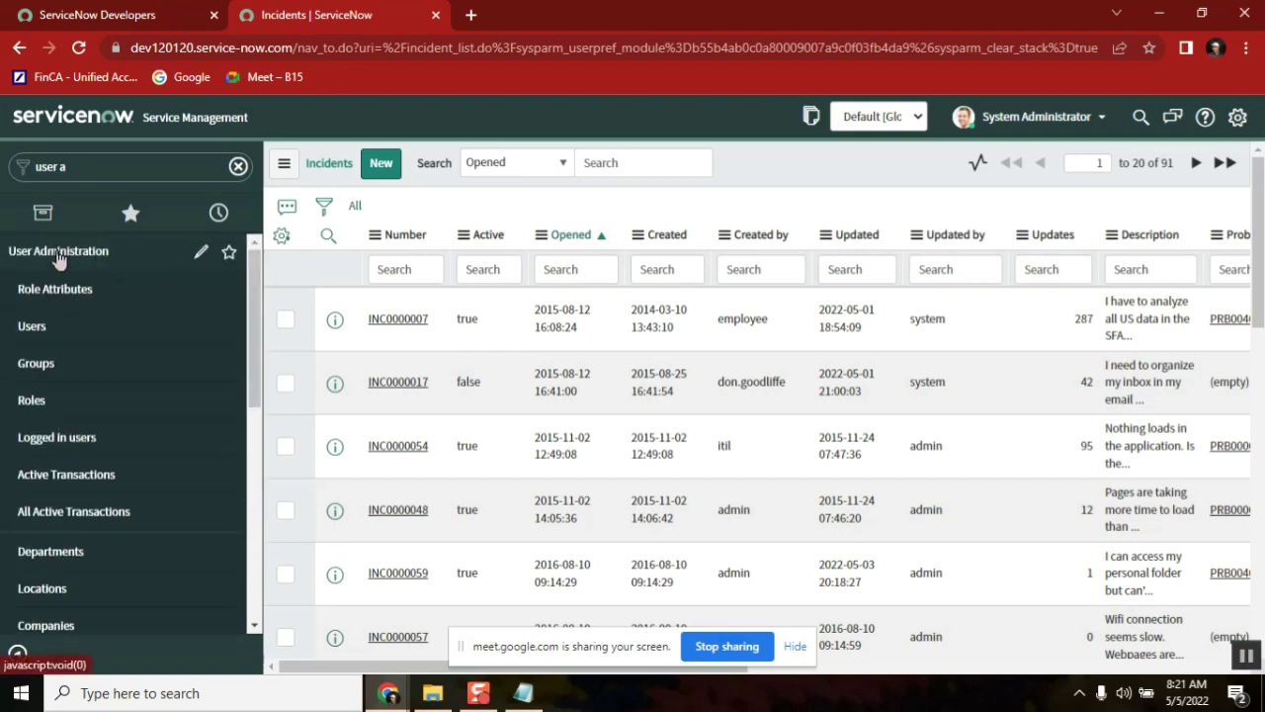
pyautogui.click(45, 333)
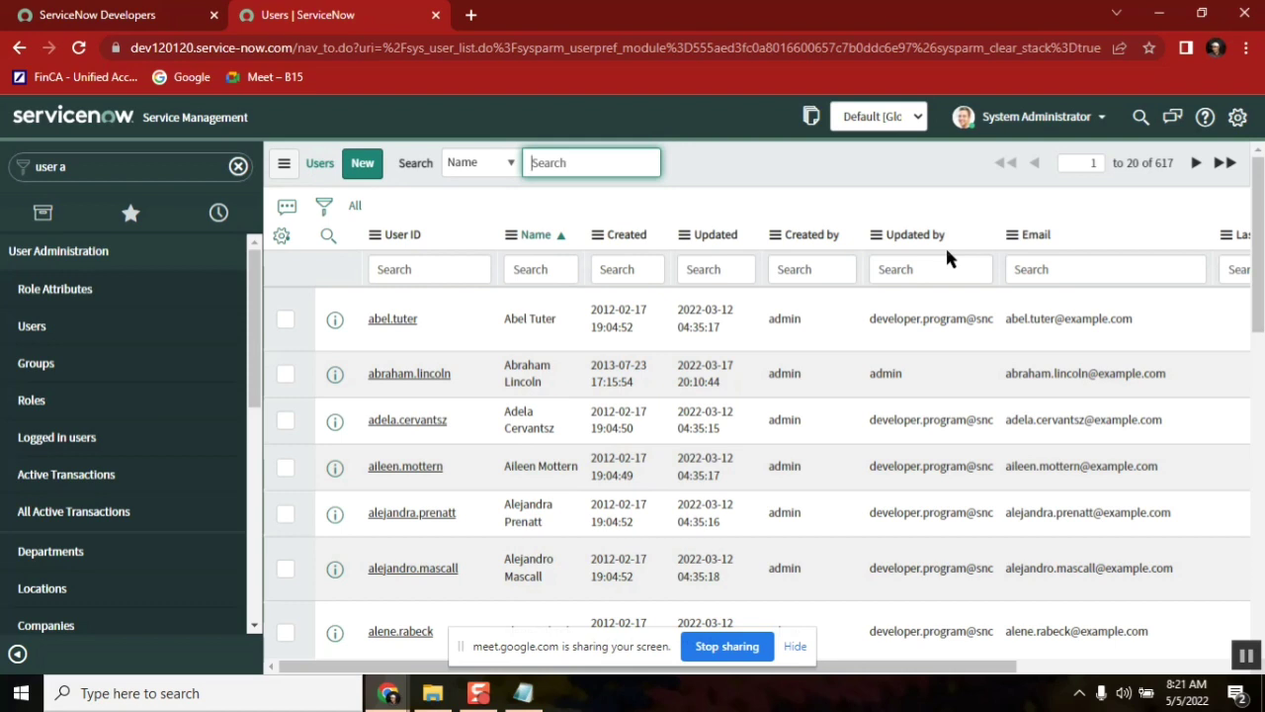
pyautogui.click(524, 694)
pyautogui.doubleClick(363, 175)
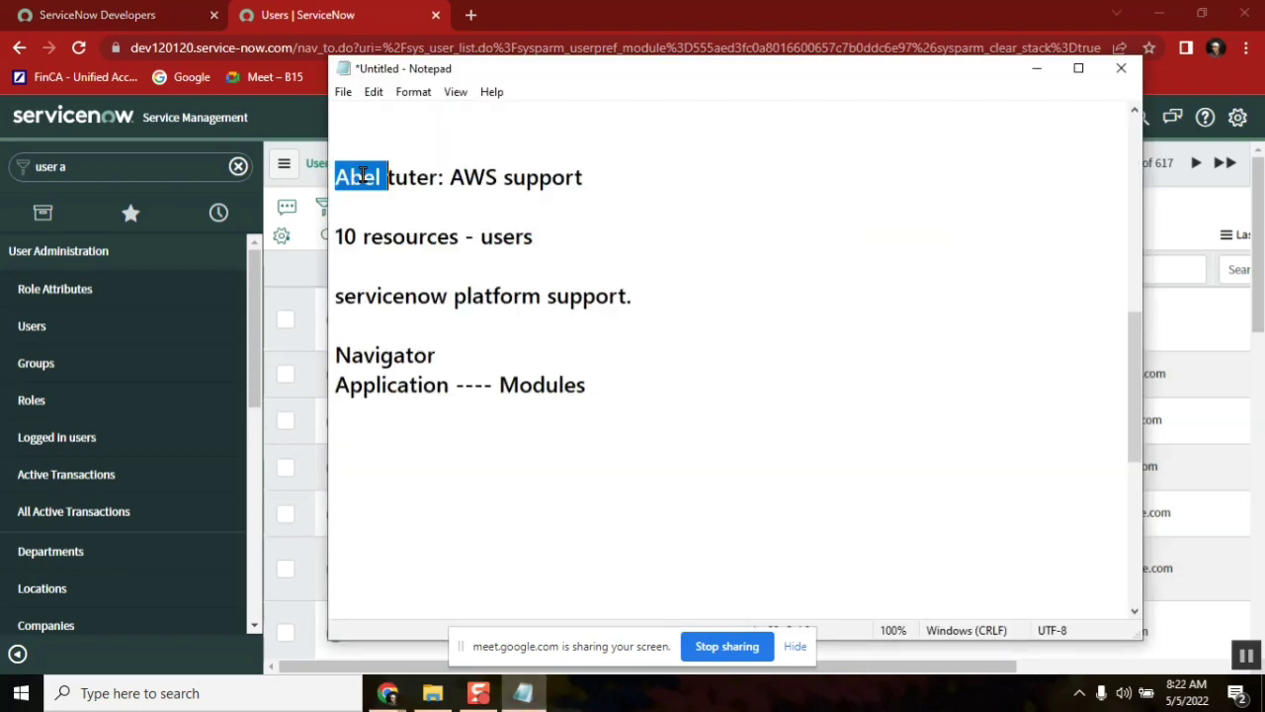
pyautogui.doubleClick(341, 237)
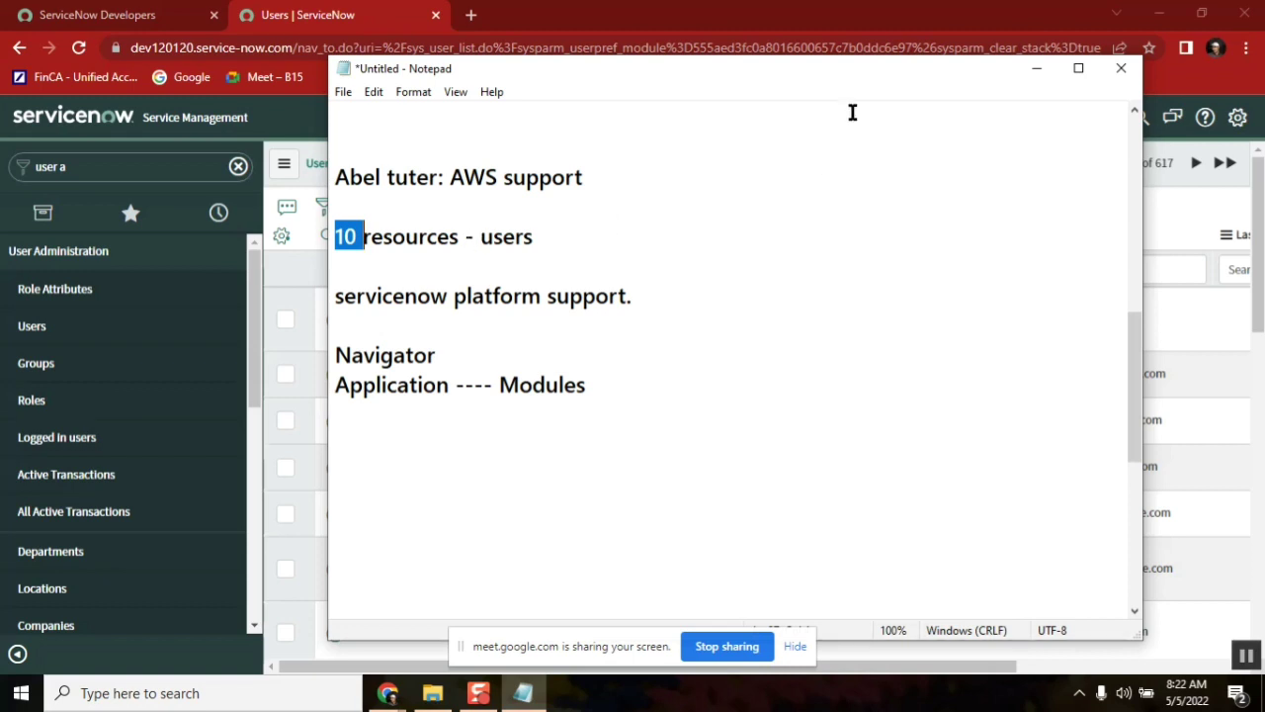
pyautogui.click(746, 18)
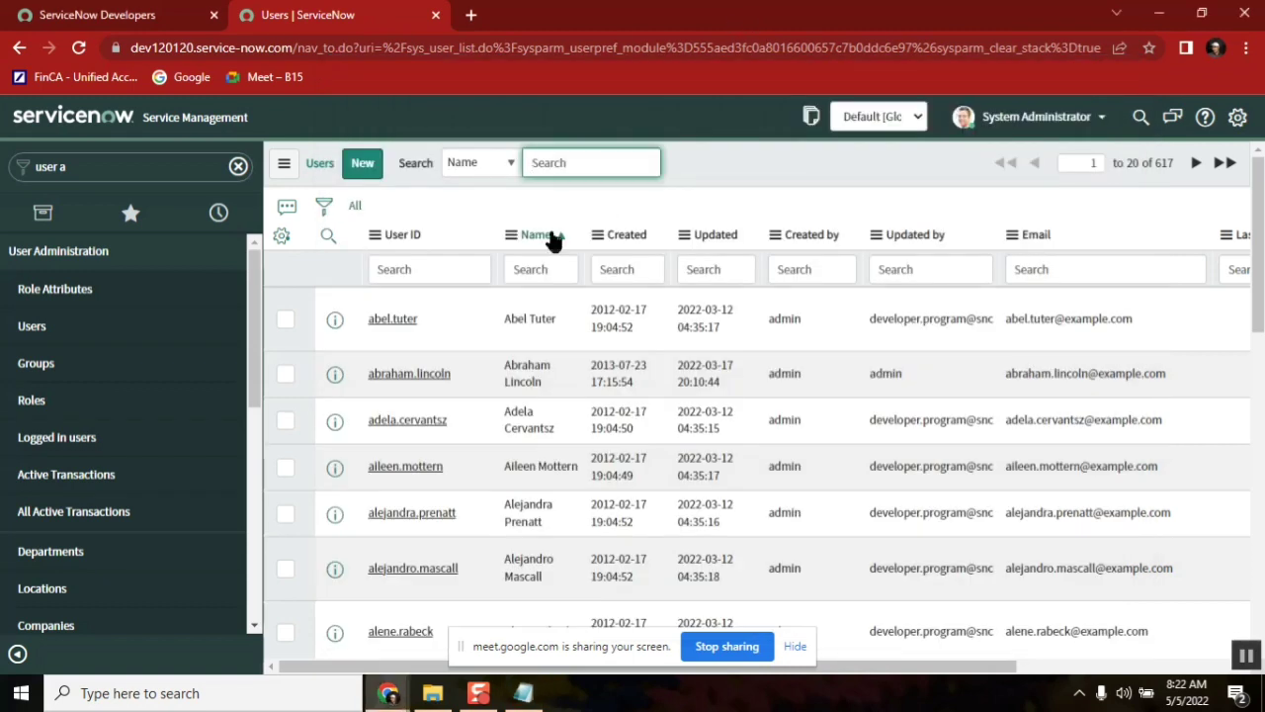
# Open a blank User form from the Users list with the New button
pyautogui.click(361, 168)
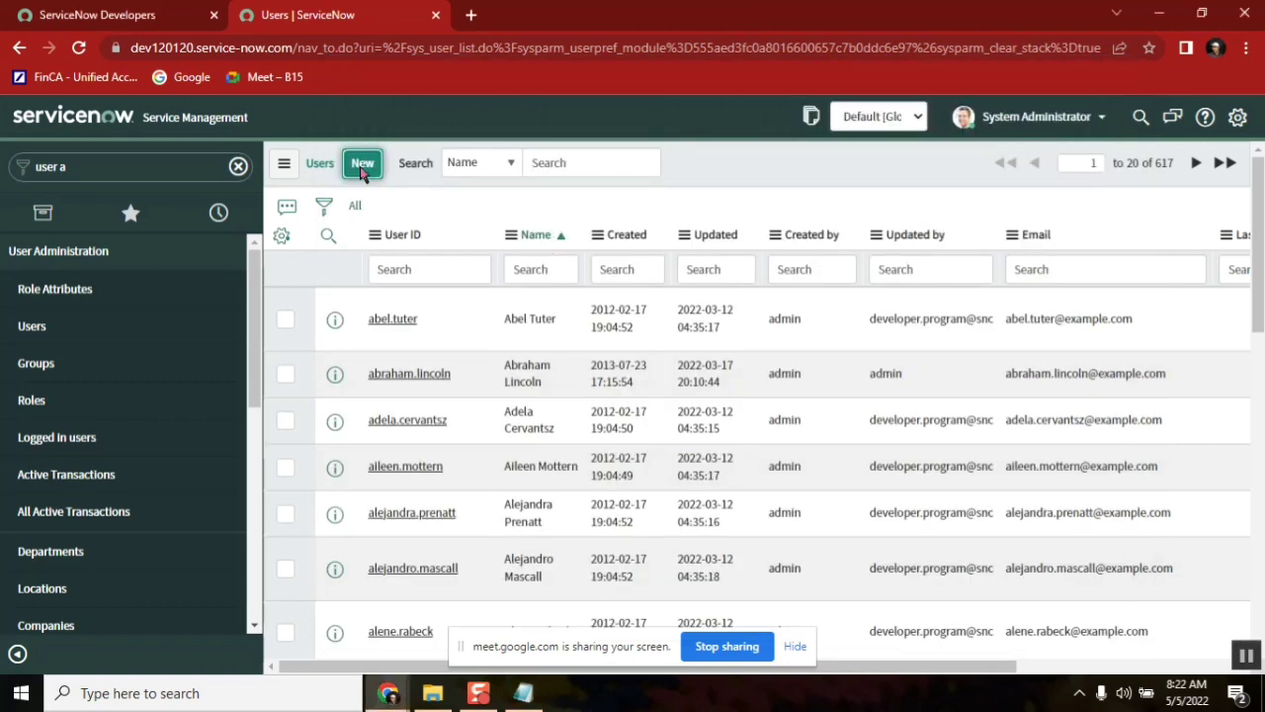
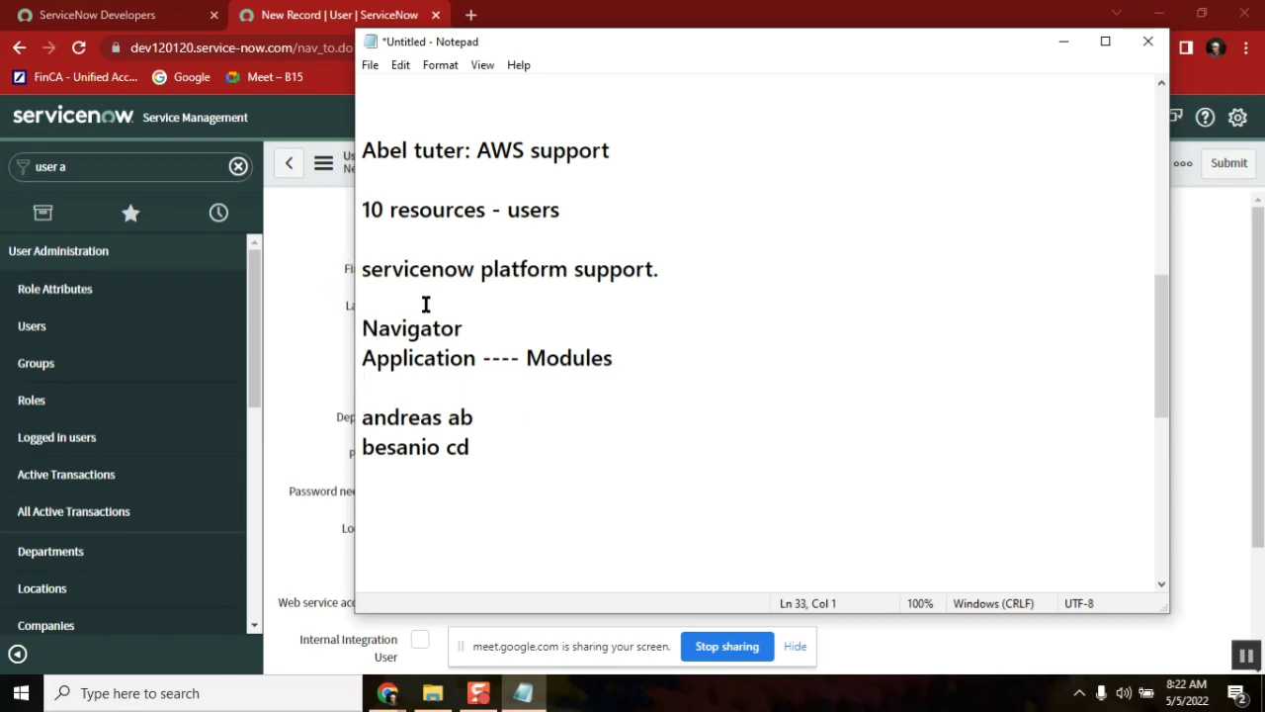
# Look over the sample user names in the notes against the ServiceNow form
pyautogui.doubleClick(398, 418)
pyautogui.doubleClick(458, 447)
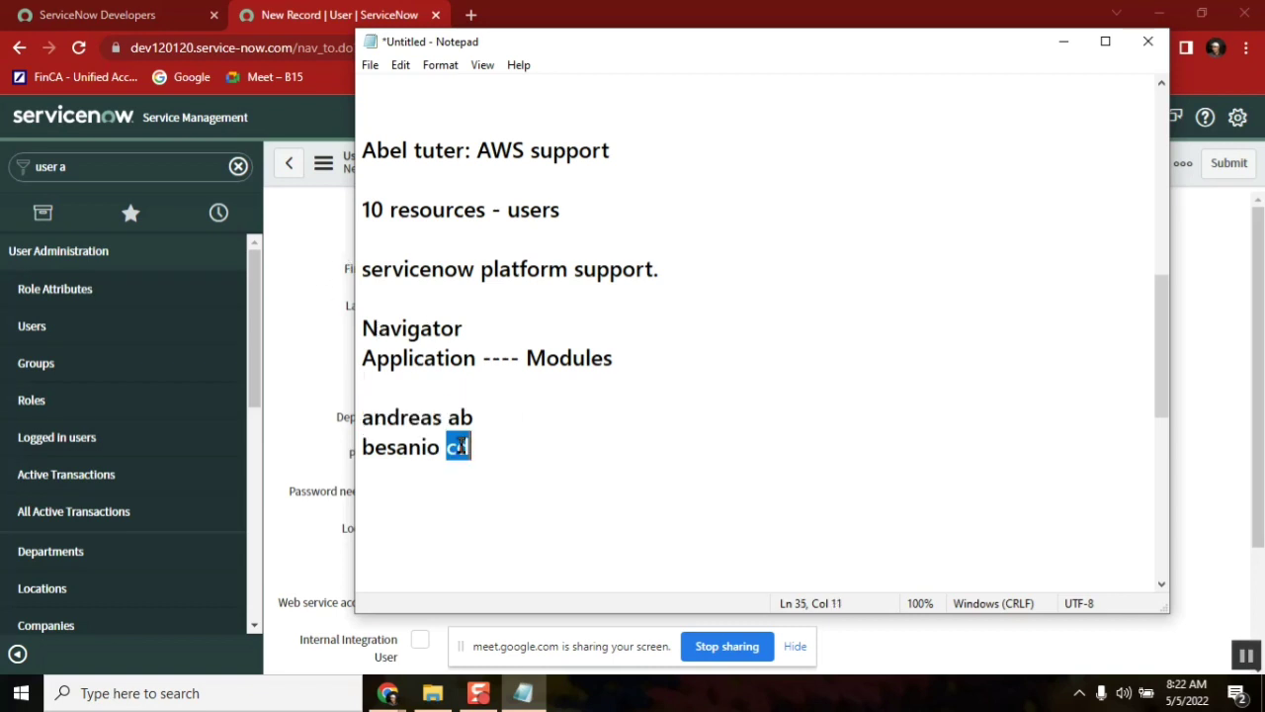
pyautogui.click(238, 166)
pyautogui.click(238, 166)
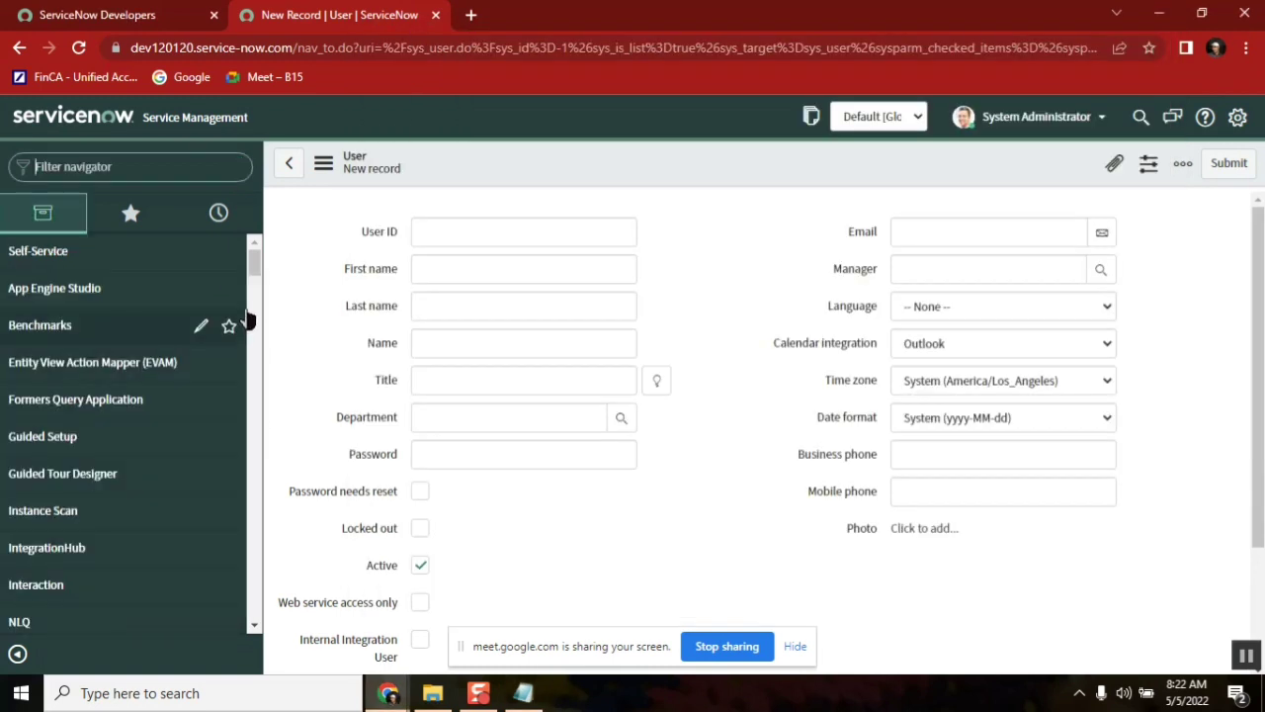
pyautogui.moveTo(254, 274); pyautogui.dragTo(252, 249)
pyautogui.click(524, 695)
# Correct the first user's first name in the notes, ending it in 'tonio', and copy it
pyautogui.moveTo(444, 418); pyautogui.dragTo(358, 415)
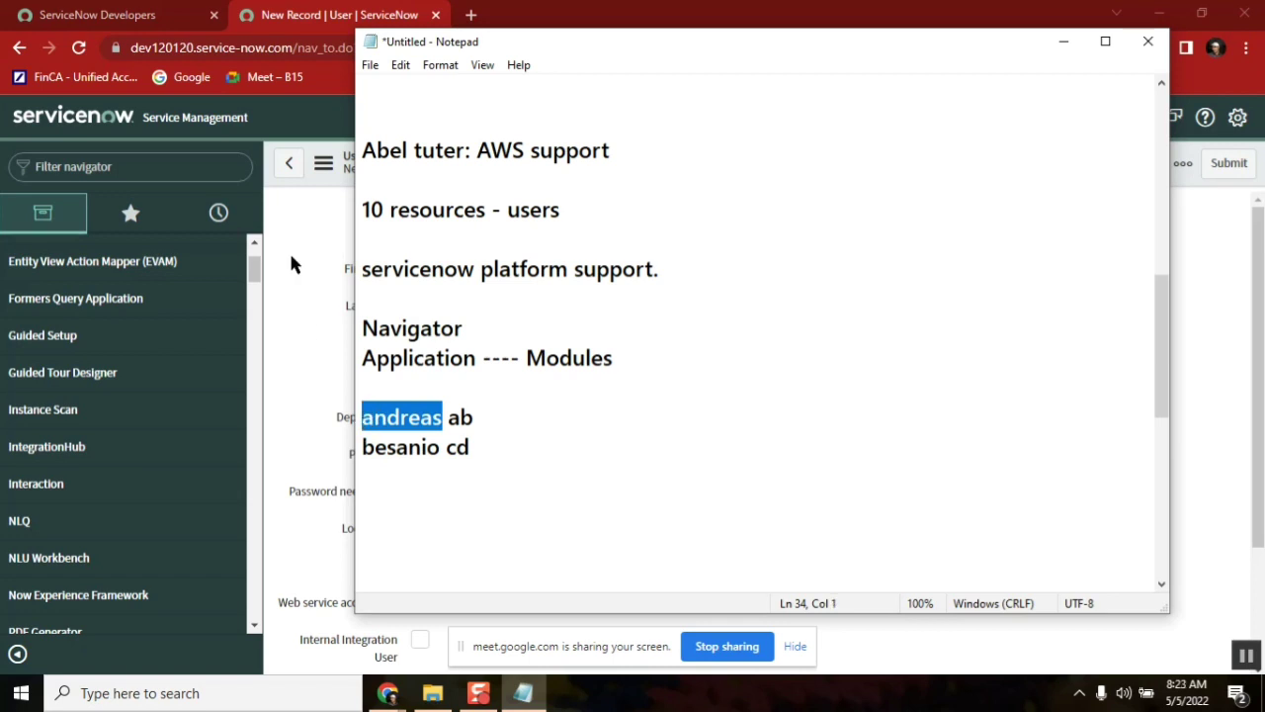
pyautogui.click(314, 320)
pyautogui.click(524, 693)
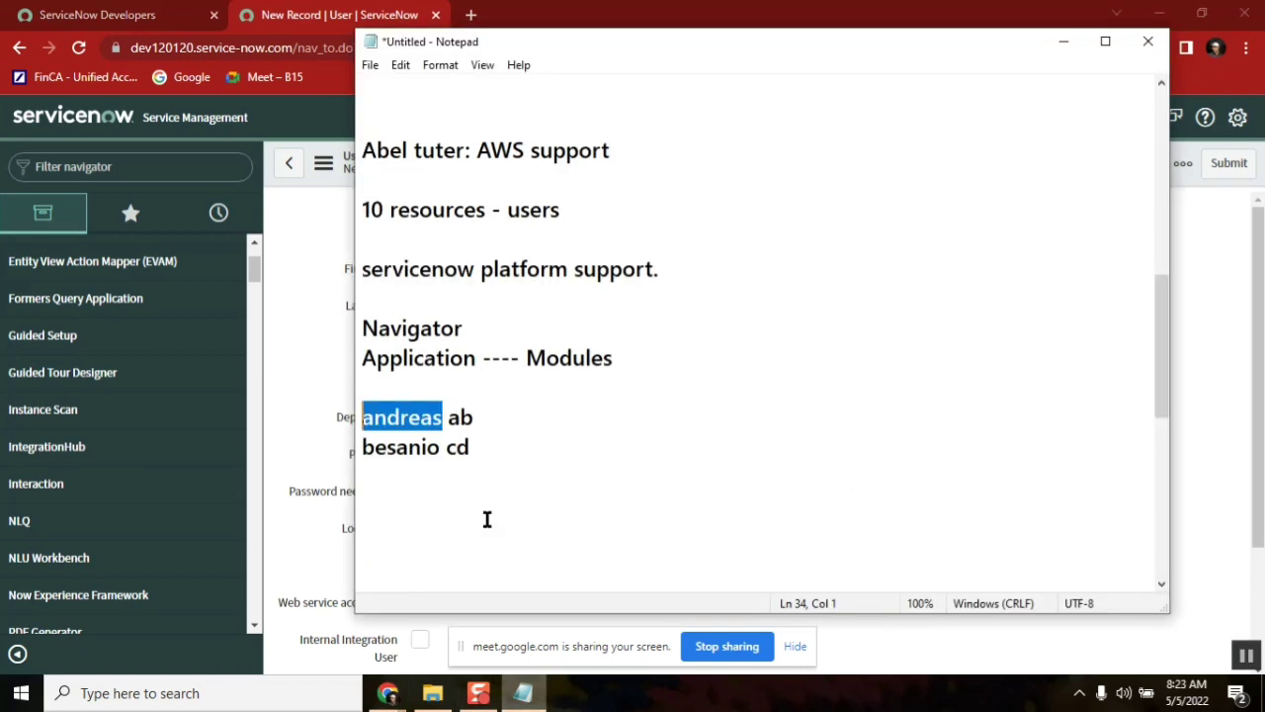
pyautogui.press('Right')
pyautogui.press('BackSpace')
pyautogui.press('BackSpace')
pyautogui.press('BackSpace')
pyautogui.press('BackSpace')
pyautogui.press('BackSpace')
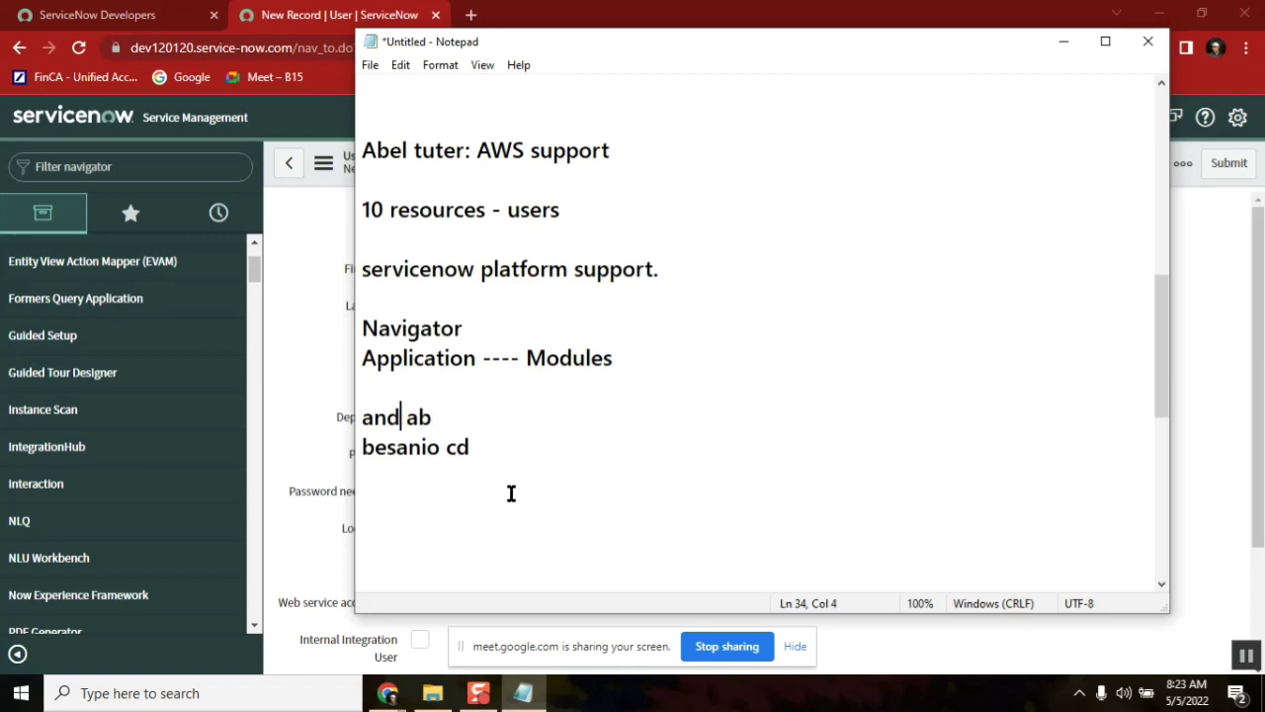
pyautogui.write('tonio')
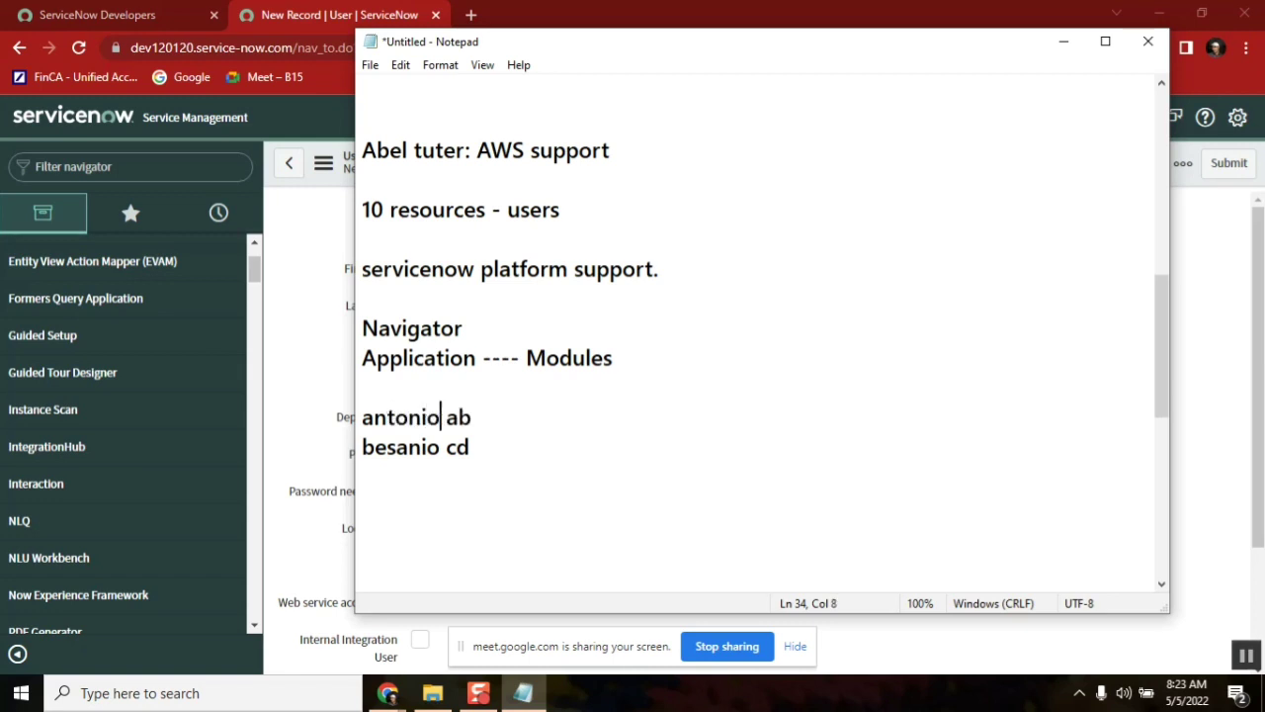
pyautogui.doubleClick(393, 415)
pyautogui.hotkey('shift', 'Left')
pyautogui.hotkey('ctrl', 'c')
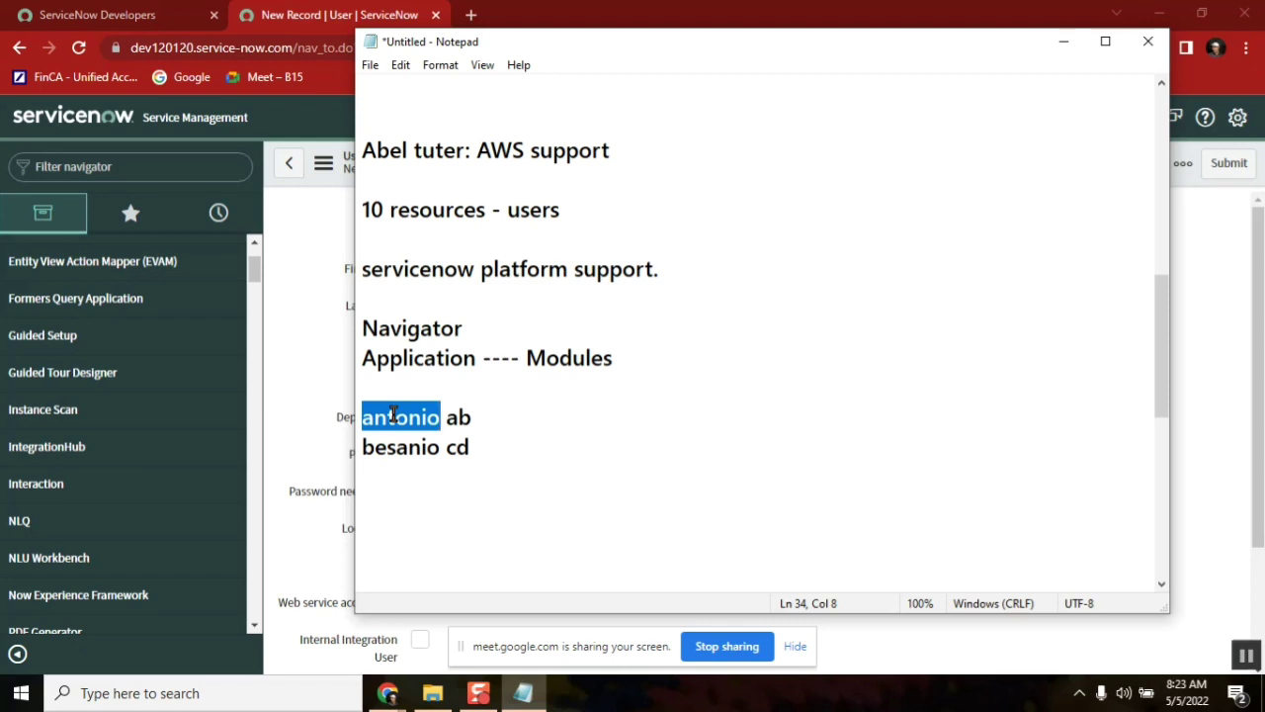
pyautogui.click(304, 239)
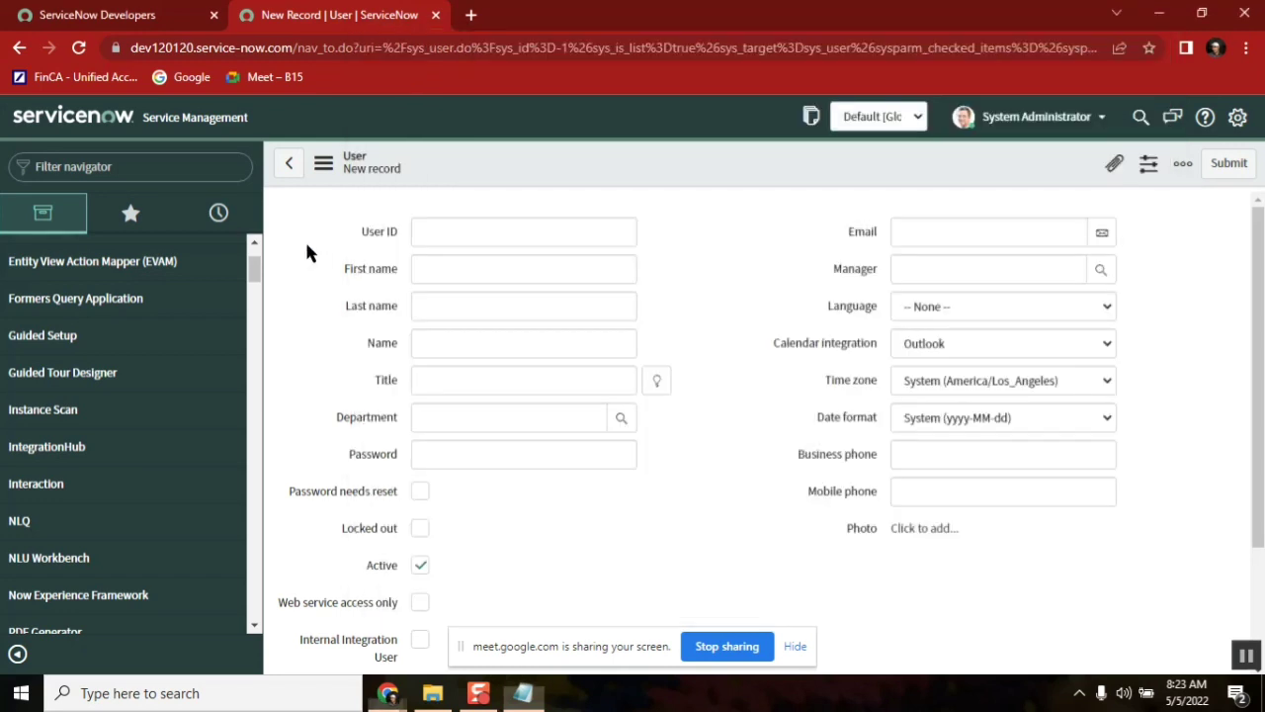
# Paste the first name into First name with a capital initial A
pyautogui.click(439, 277)
pyautogui.hotkey('ctrl', 'v')
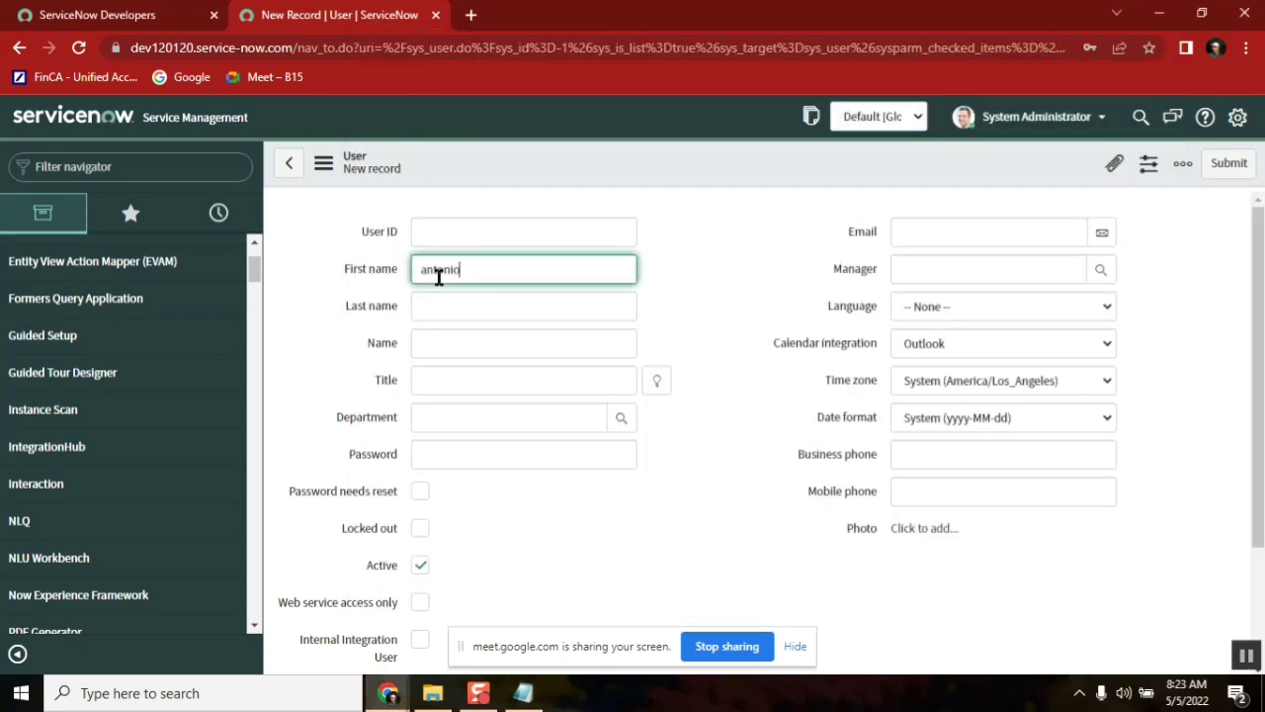
pyautogui.click(425, 270)
pyautogui.press('Delete')
pyautogui.write('A')
# Copy the first user's surname from the notes into Last name
pyautogui.click(523, 693)
pyautogui.click(473, 417)
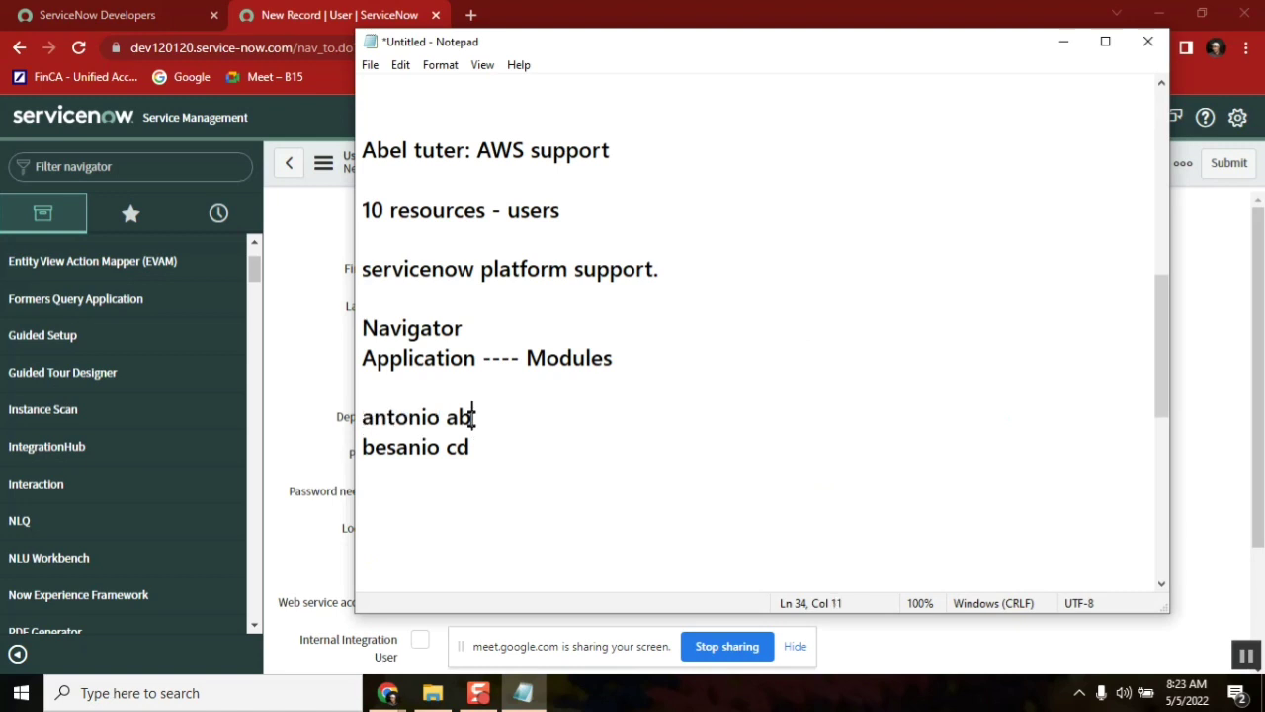
pyautogui.hotkey('ctrl', 'shift', 'Left')
pyautogui.hotkey('ctrl', 'c')
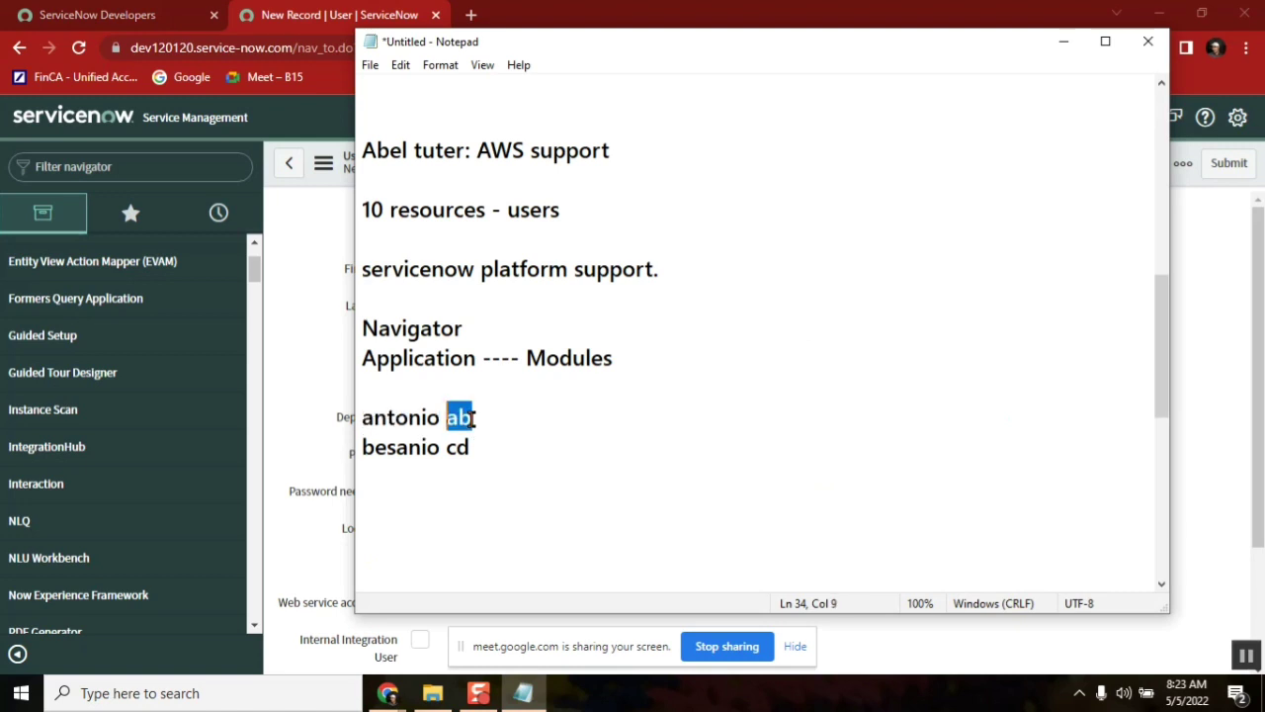
pyautogui.click(323, 271)
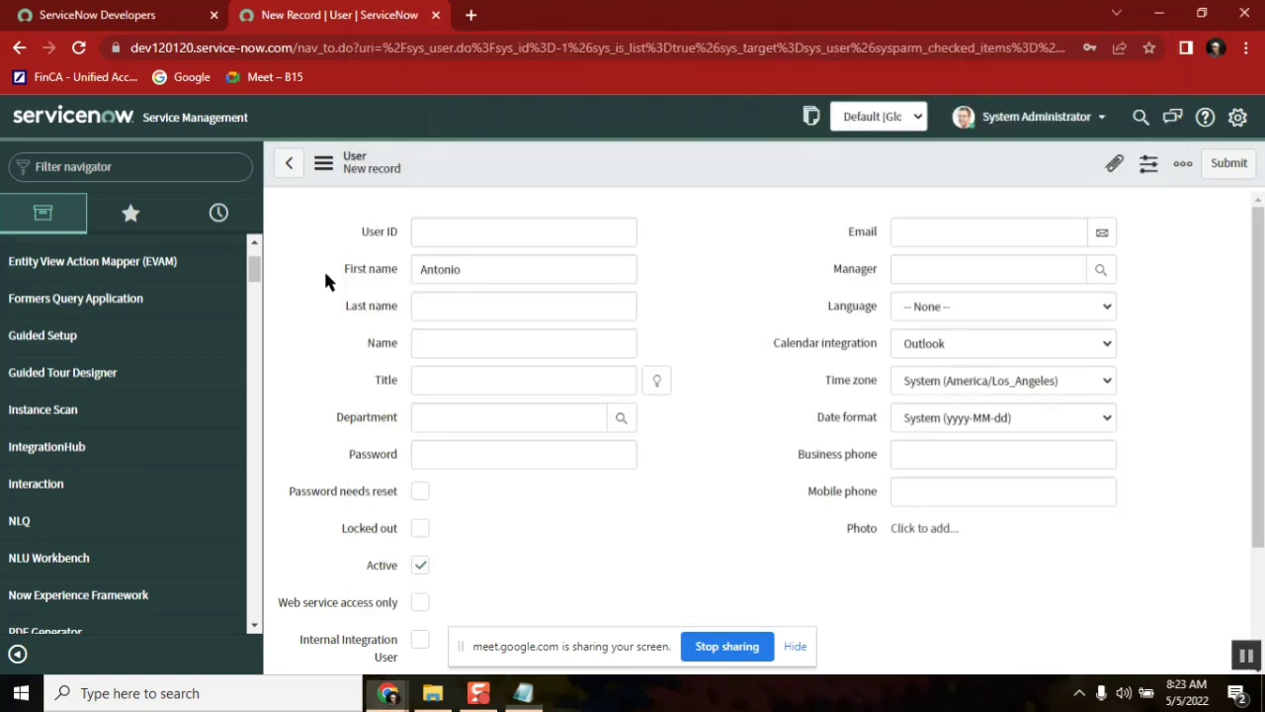
pyautogui.click(494, 316)
pyautogui.hotkey('ctrl', 'v')
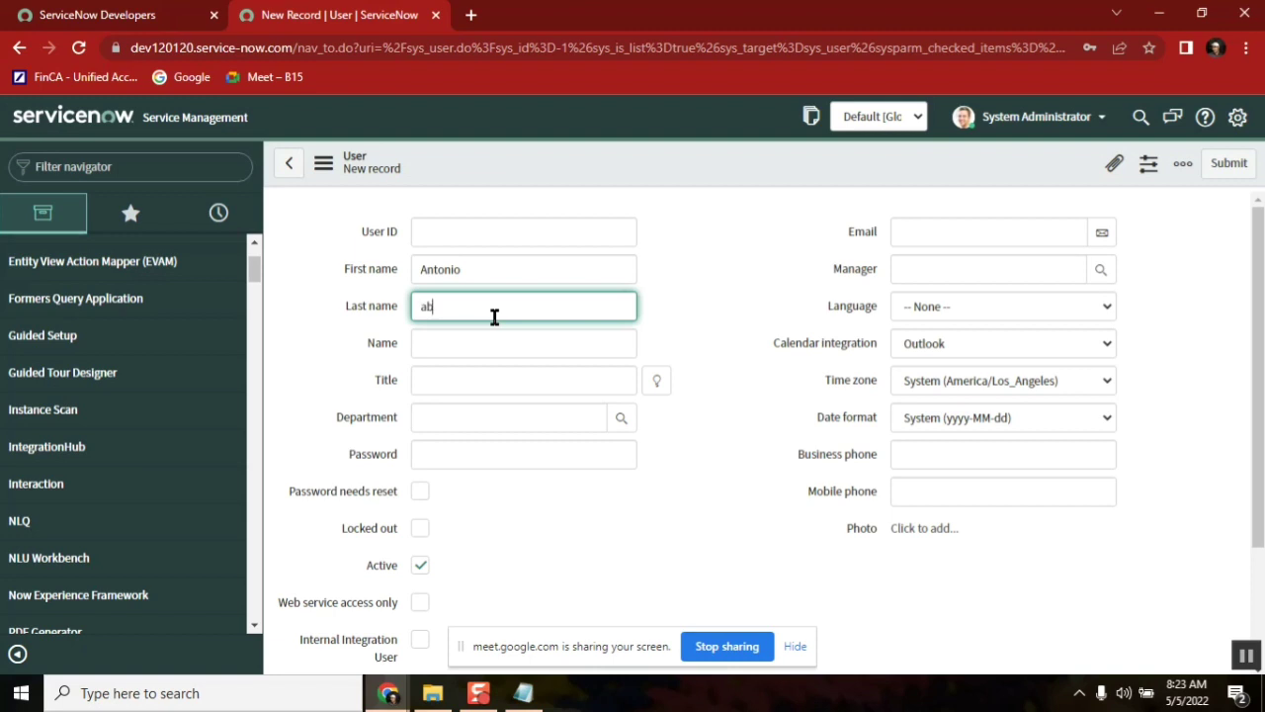
# Fill the full Name field with the first name followed by AB
pyautogui.doubleClick(445, 274)
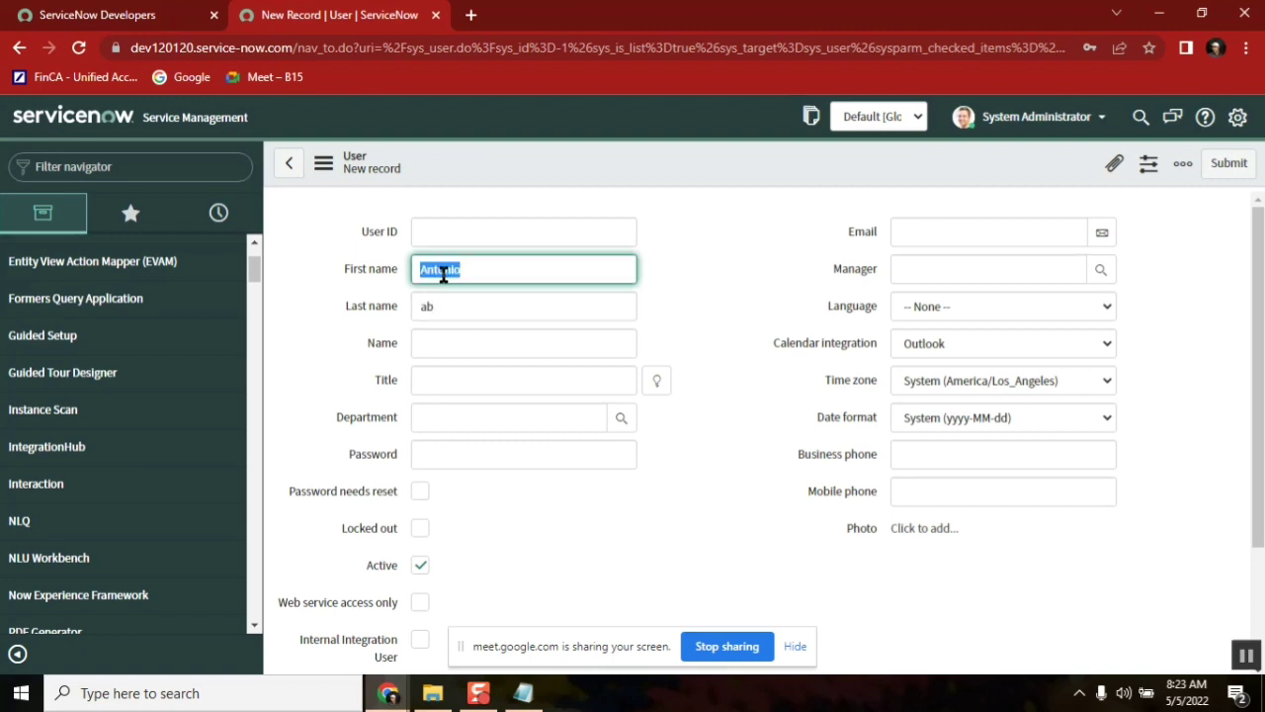
pyautogui.hotkey('ctrl', 'c')
pyautogui.click(455, 348)
pyautogui.hotkey('ctrl', 'v')
pyautogui.write('AB')
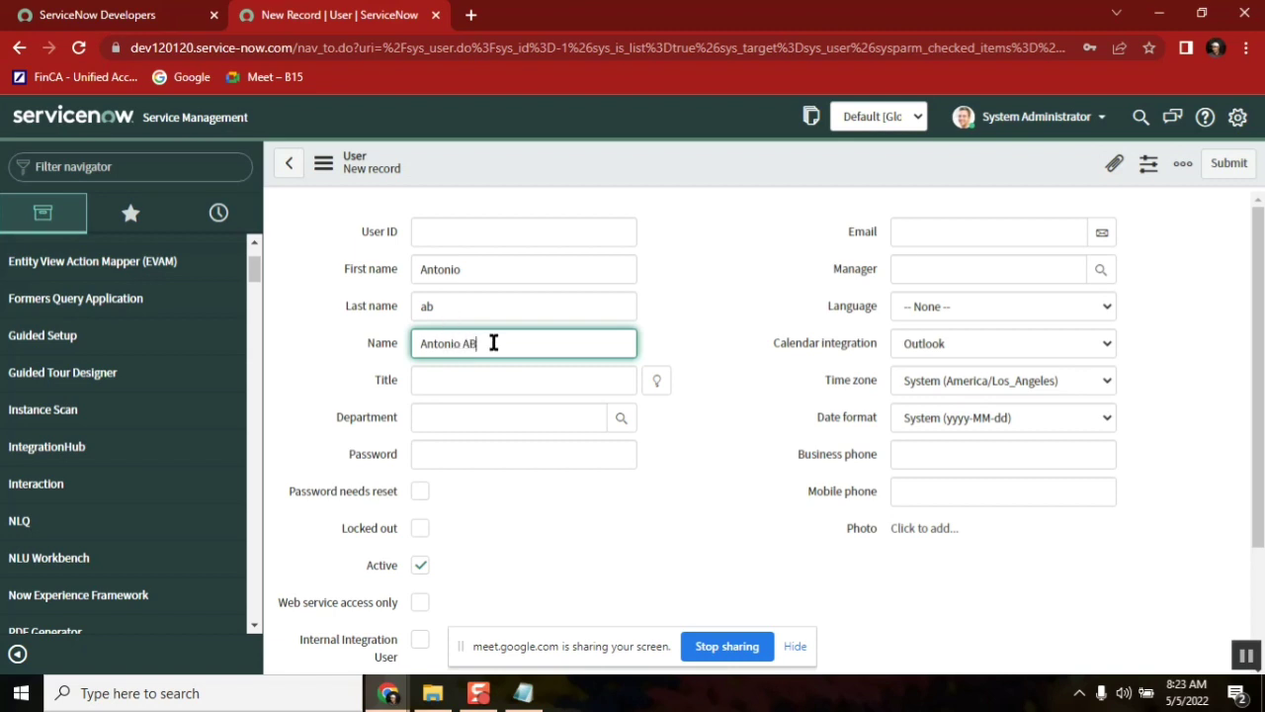
pyautogui.moveTo(523, 692)
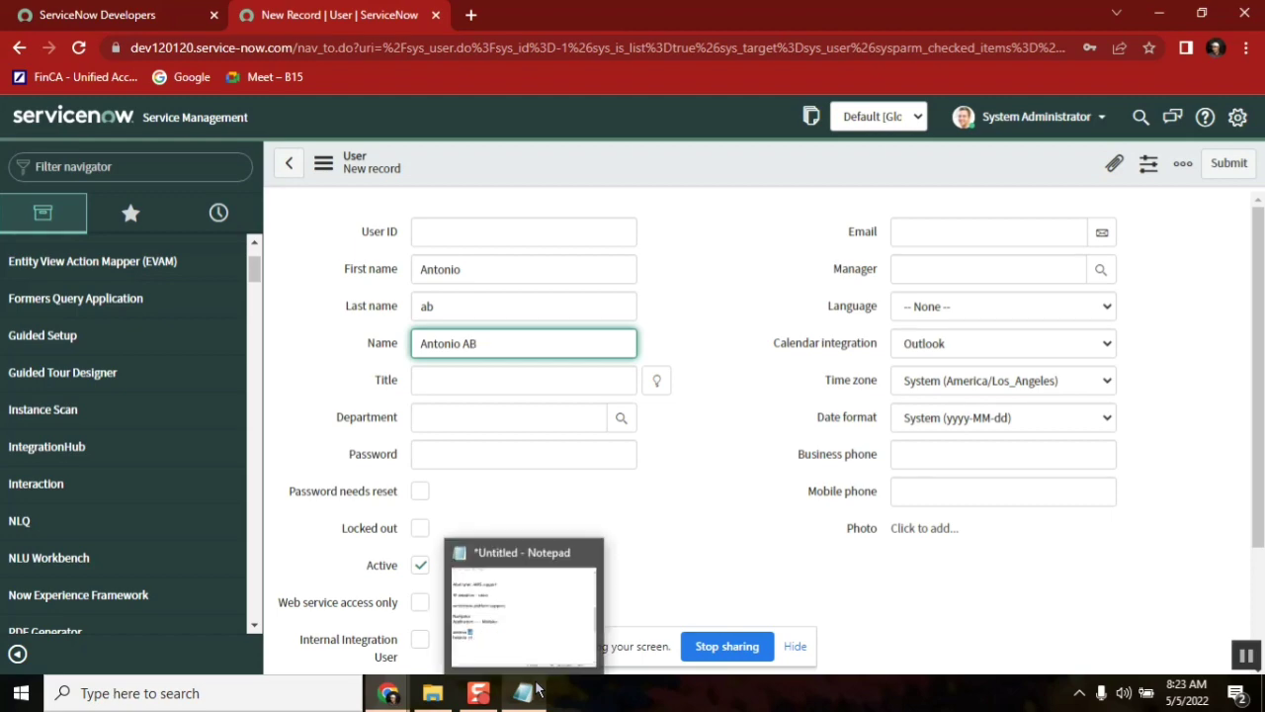
pyautogui.click(531, 617)
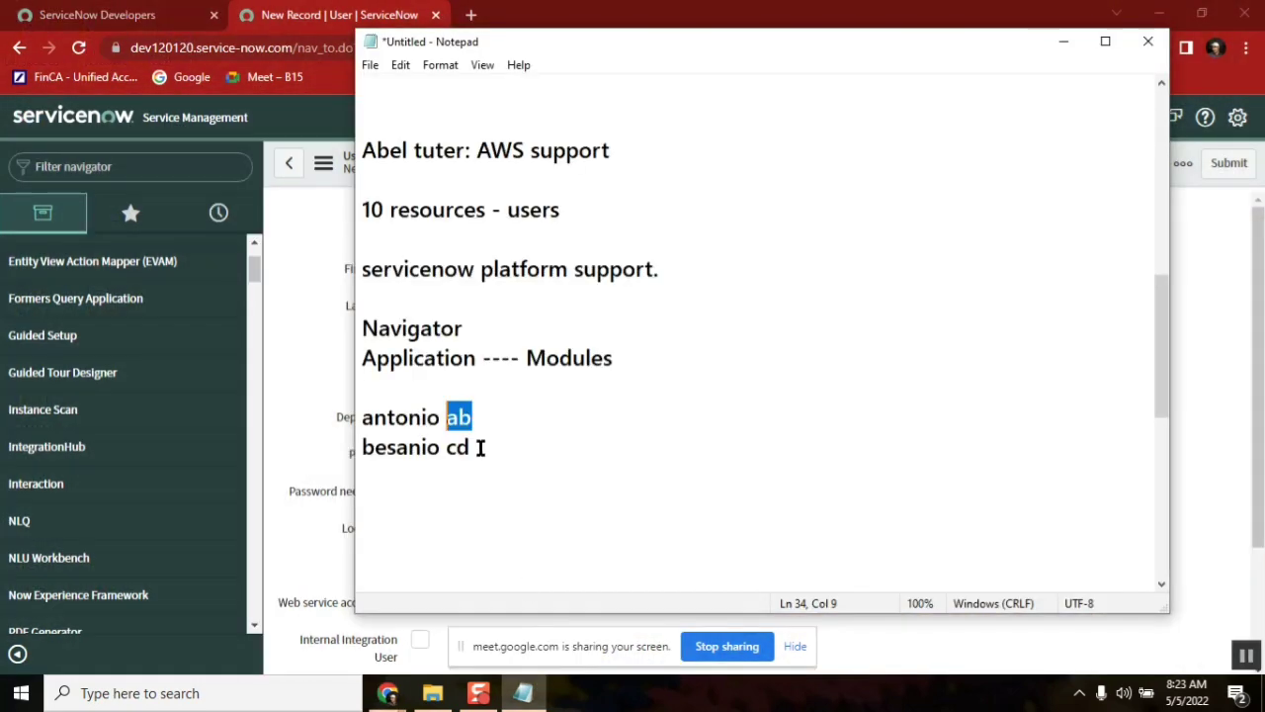
pyautogui.click(288, 339)
pyautogui.click(439, 228)
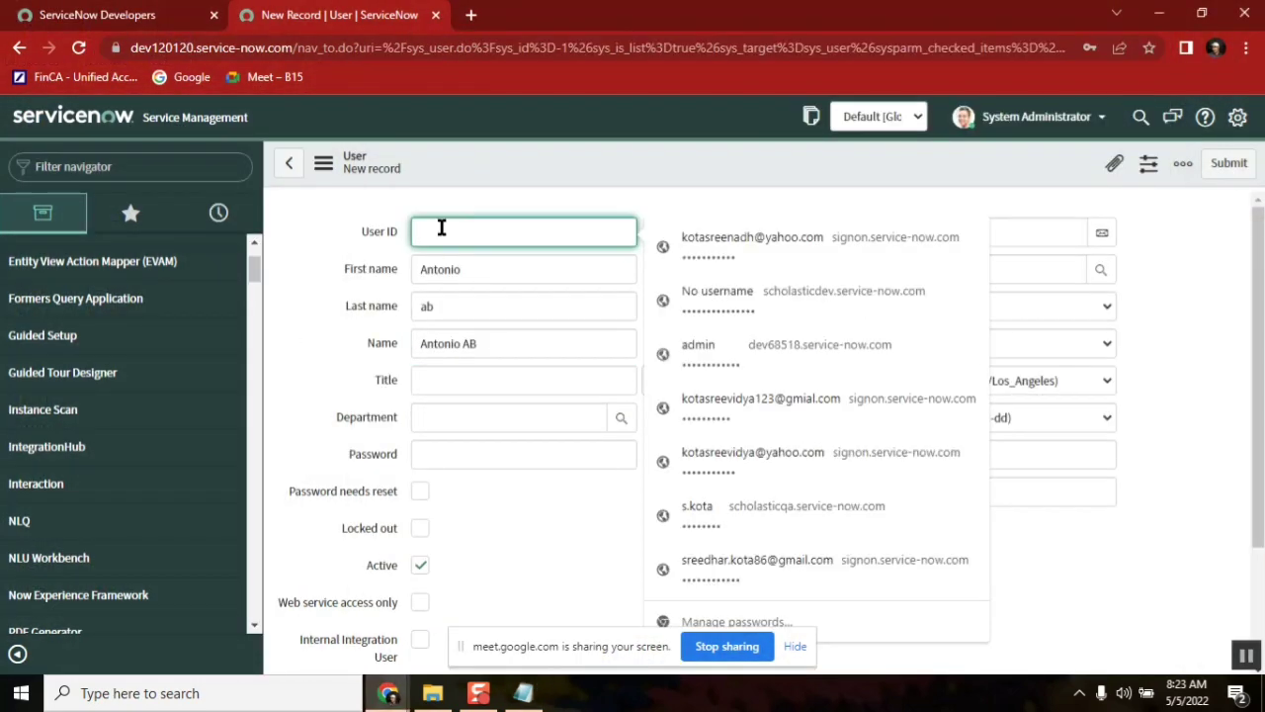
# Enter the user ID and an ibs.com e-mail address for the new user
pyautogui.write('aab')
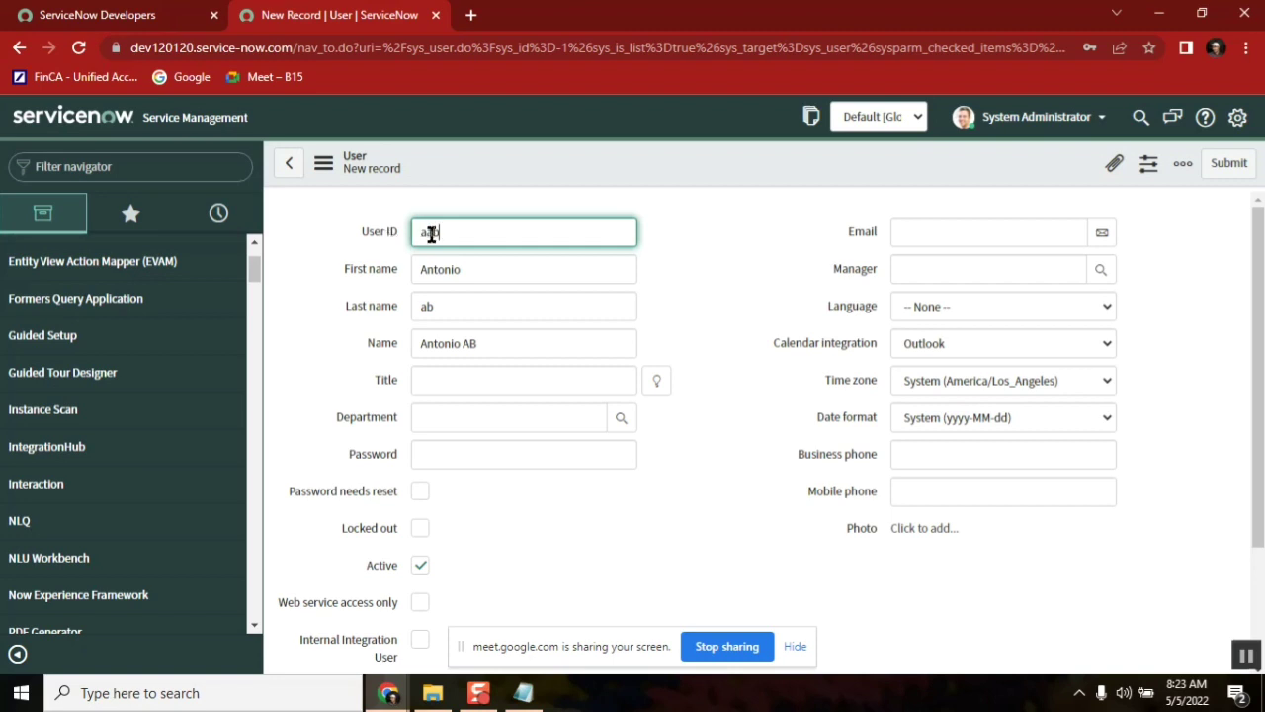
pyautogui.click(913, 237)
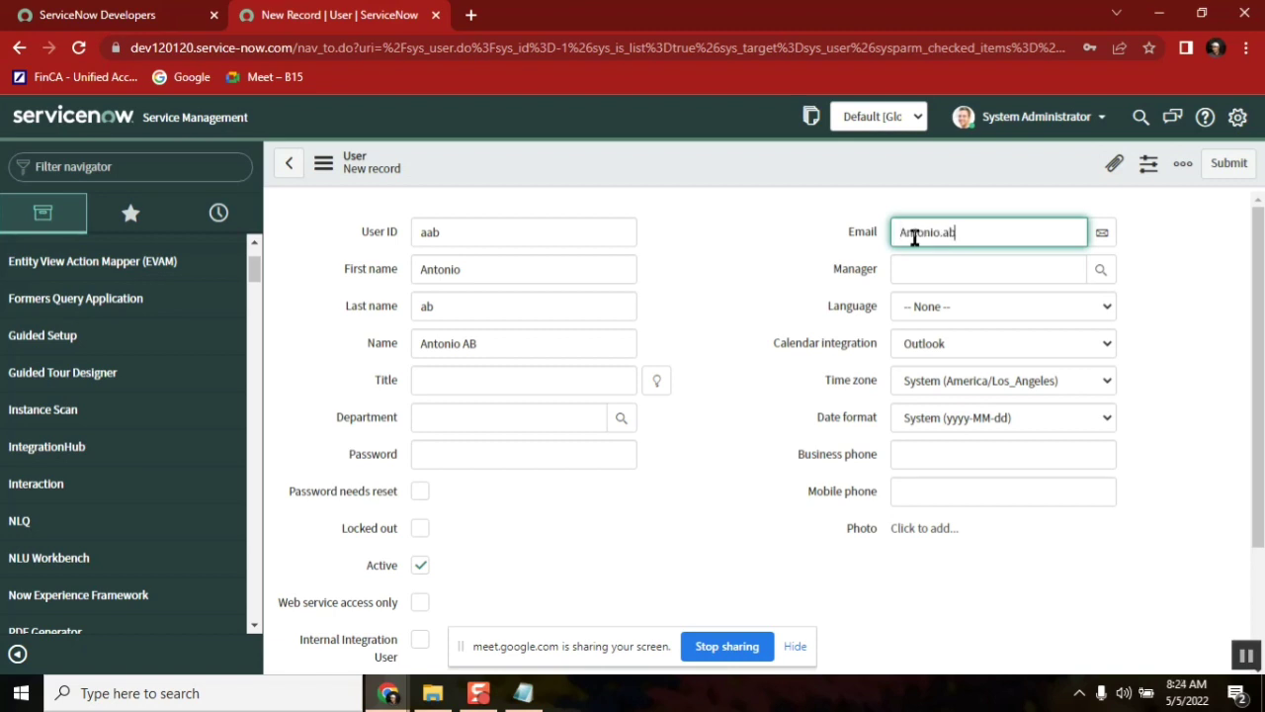
# Choose the user's manager from the Users lookup list
pyautogui.click(1100, 270)
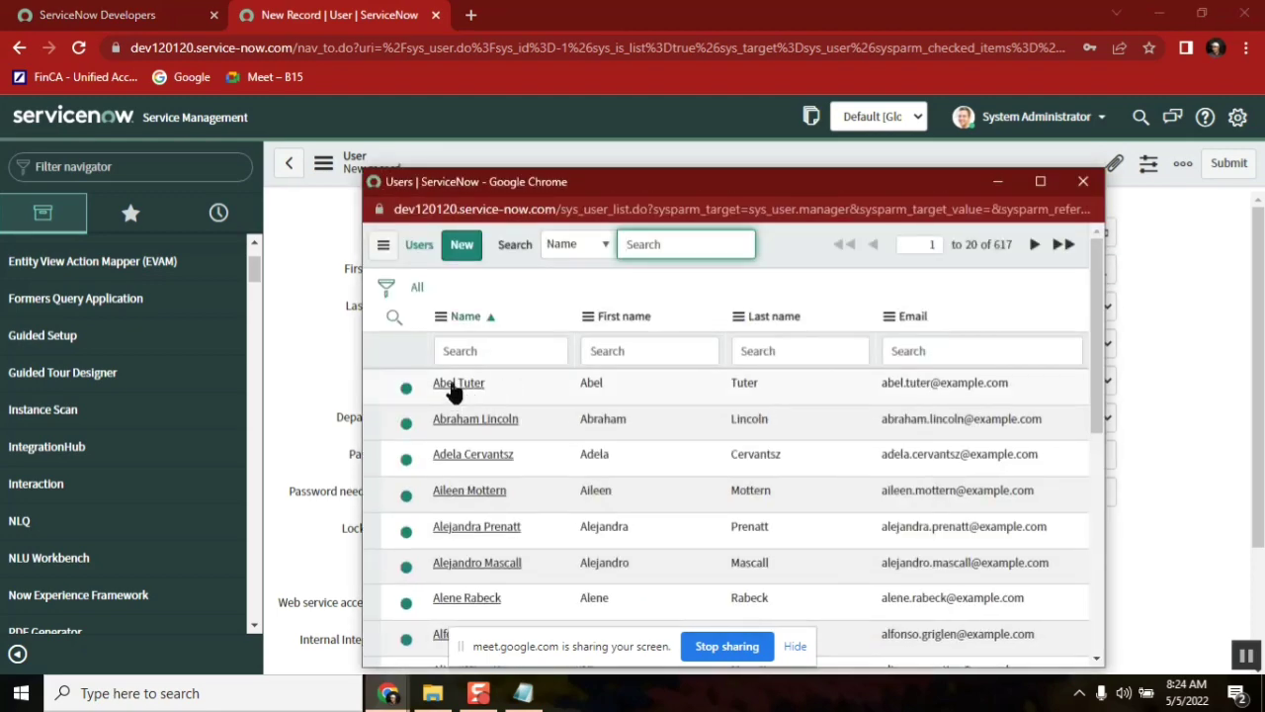
pyautogui.click(457, 383)
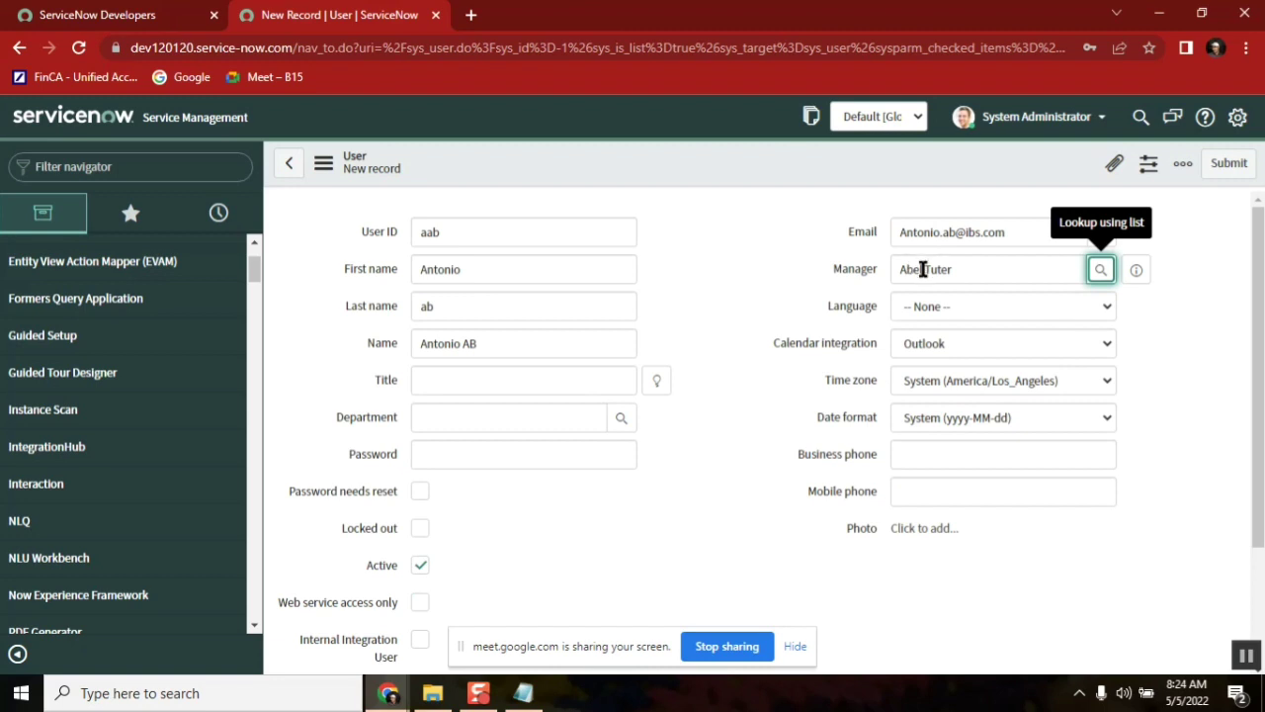
pyautogui.click(421, 377)
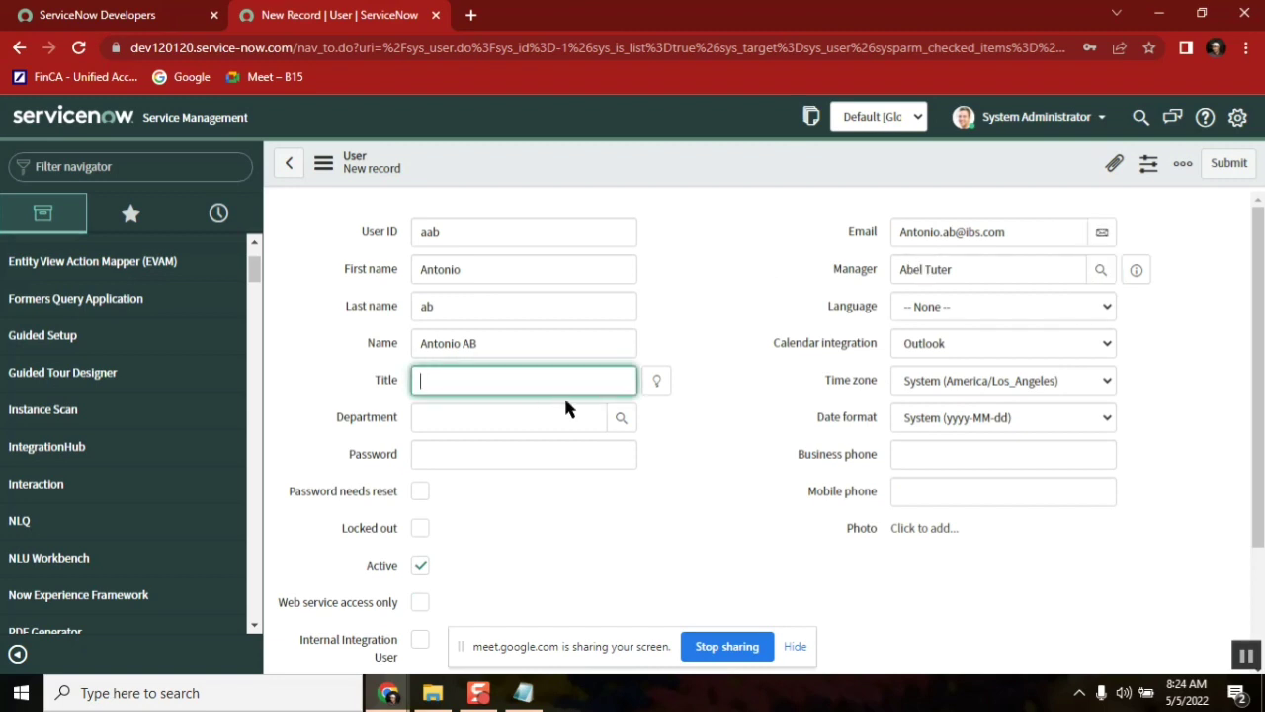
# Set Title to 'aws developer' and Department to IT, leaving Password empty
pyautogui.write('aws developer')
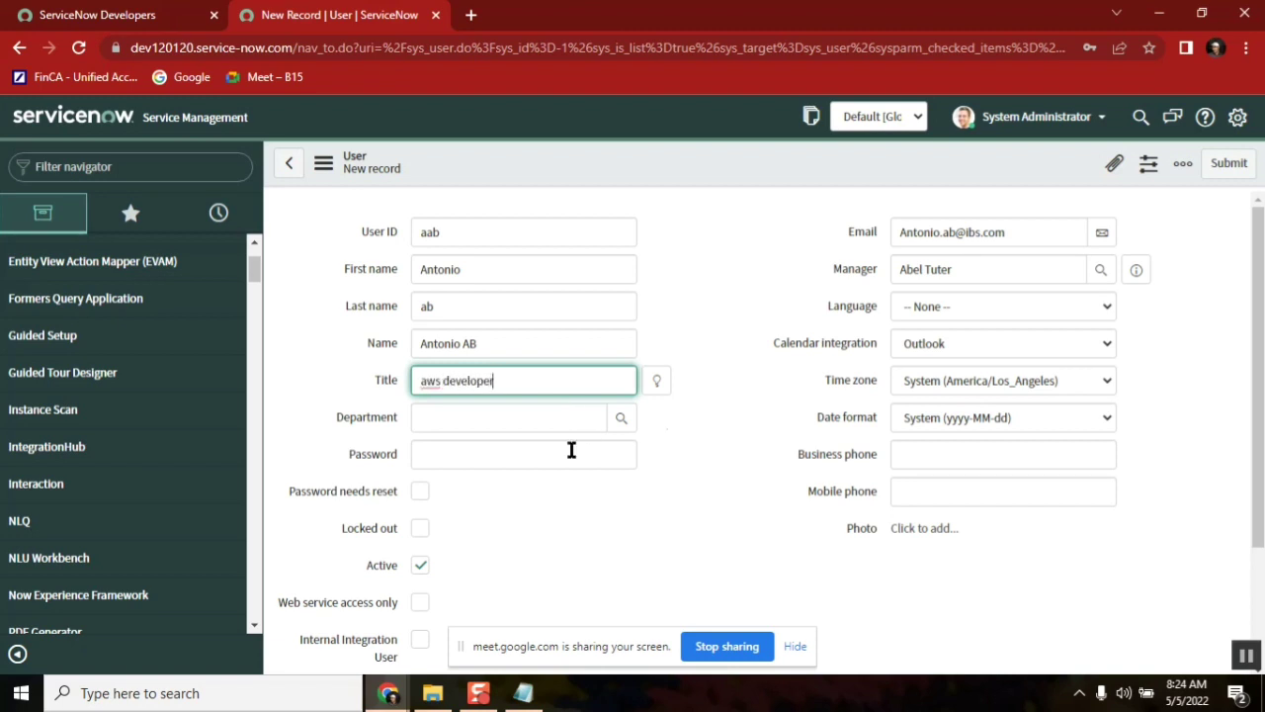
pyautogui.click(564, 415)
pyautogui.write('it')
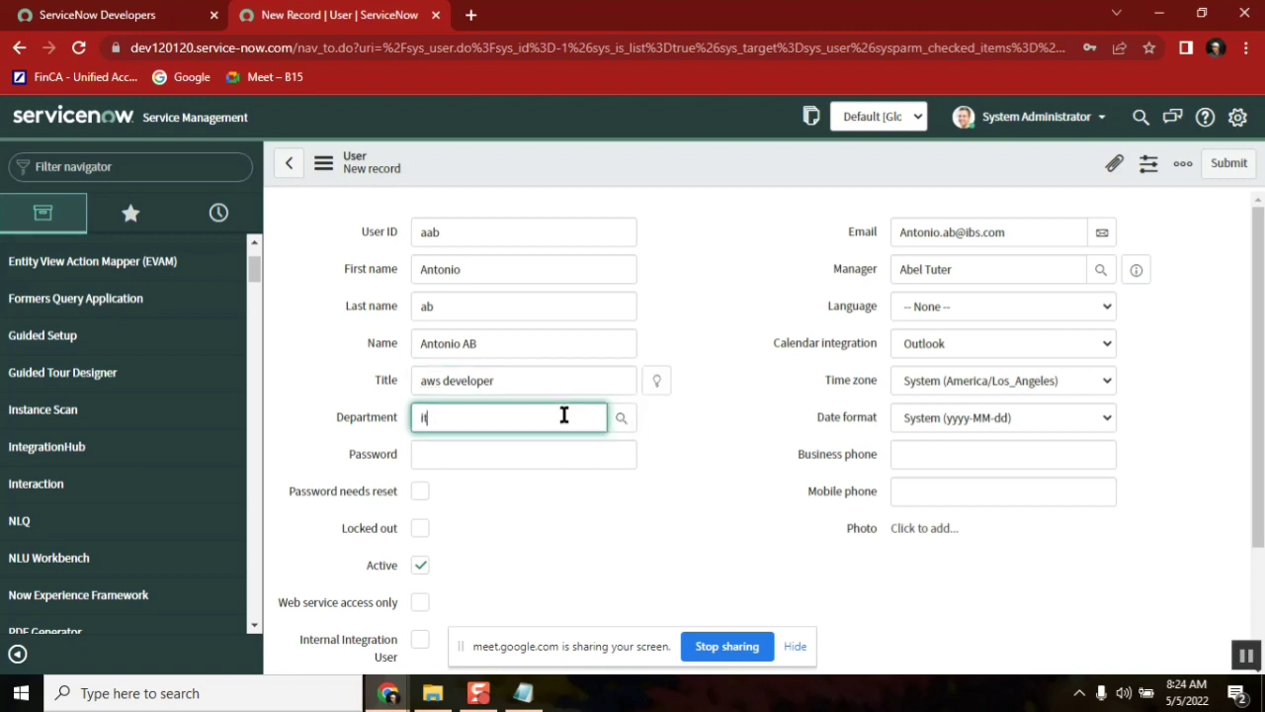
pyautogui.click(520, 444)
pyautogui.click(479, 460)
pyautogui.click(732, 247)
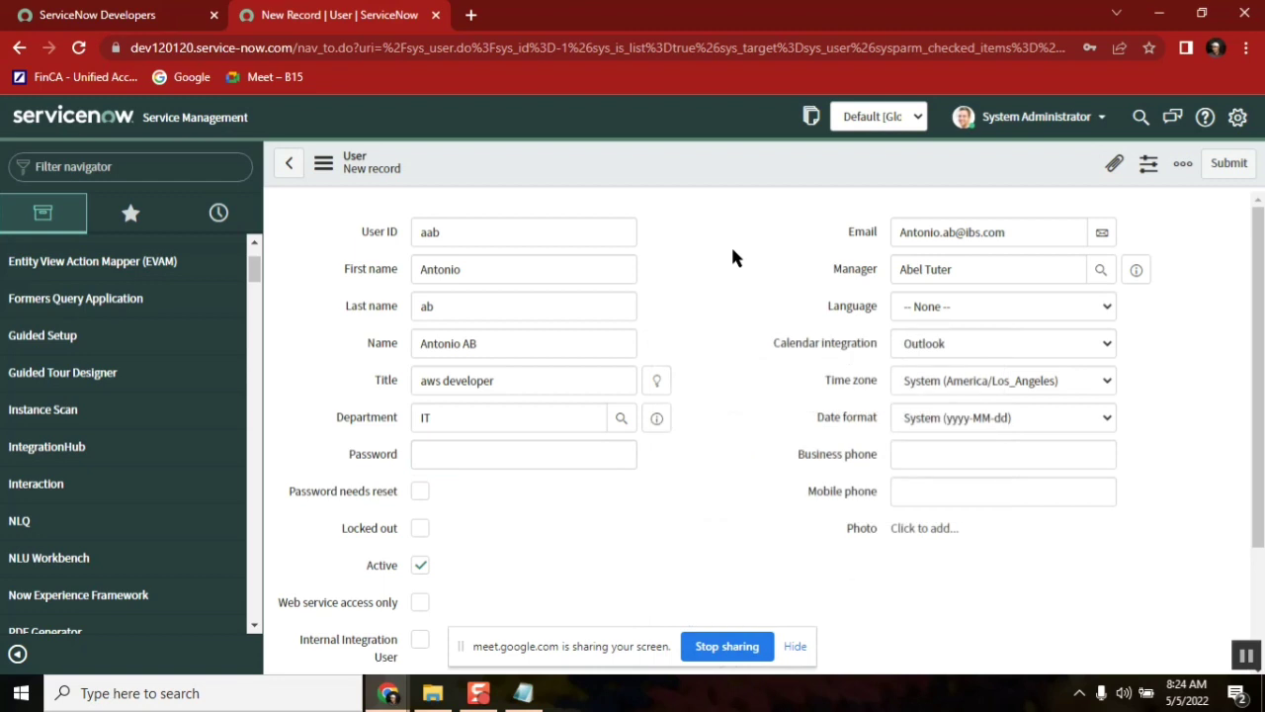
pyautogui.click(455, 456)
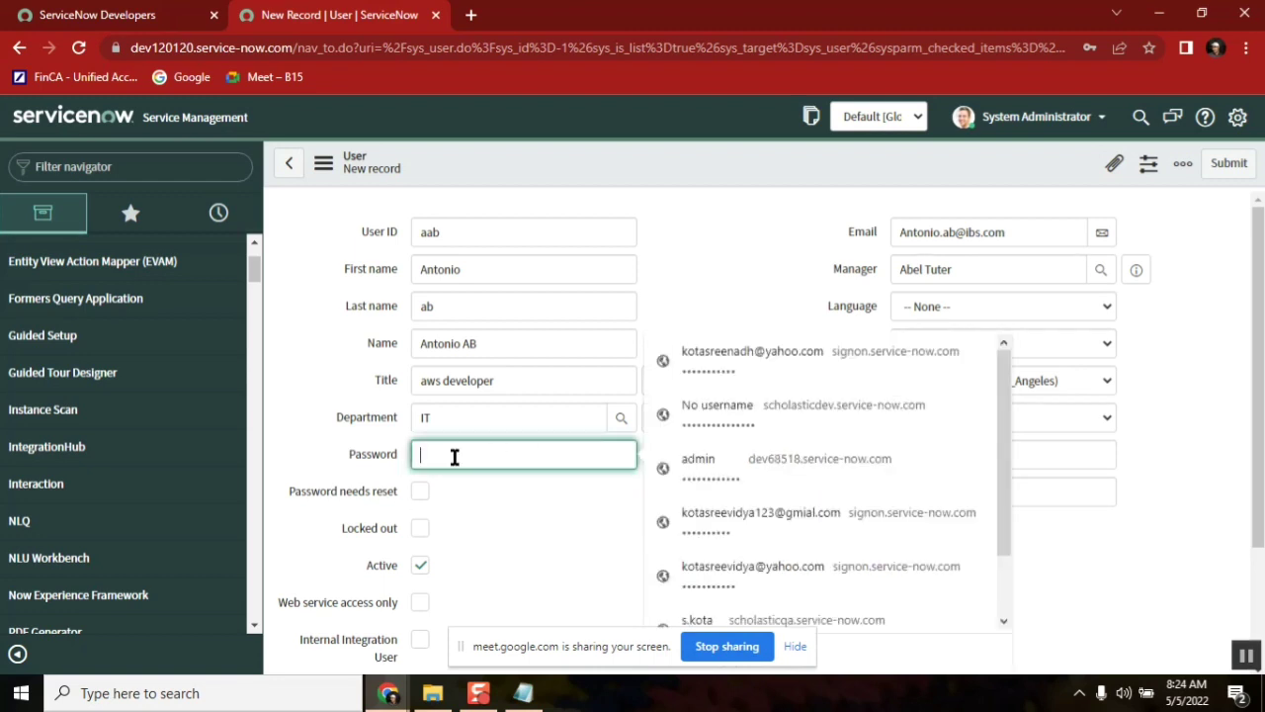
pyautogui.click(719, 232)
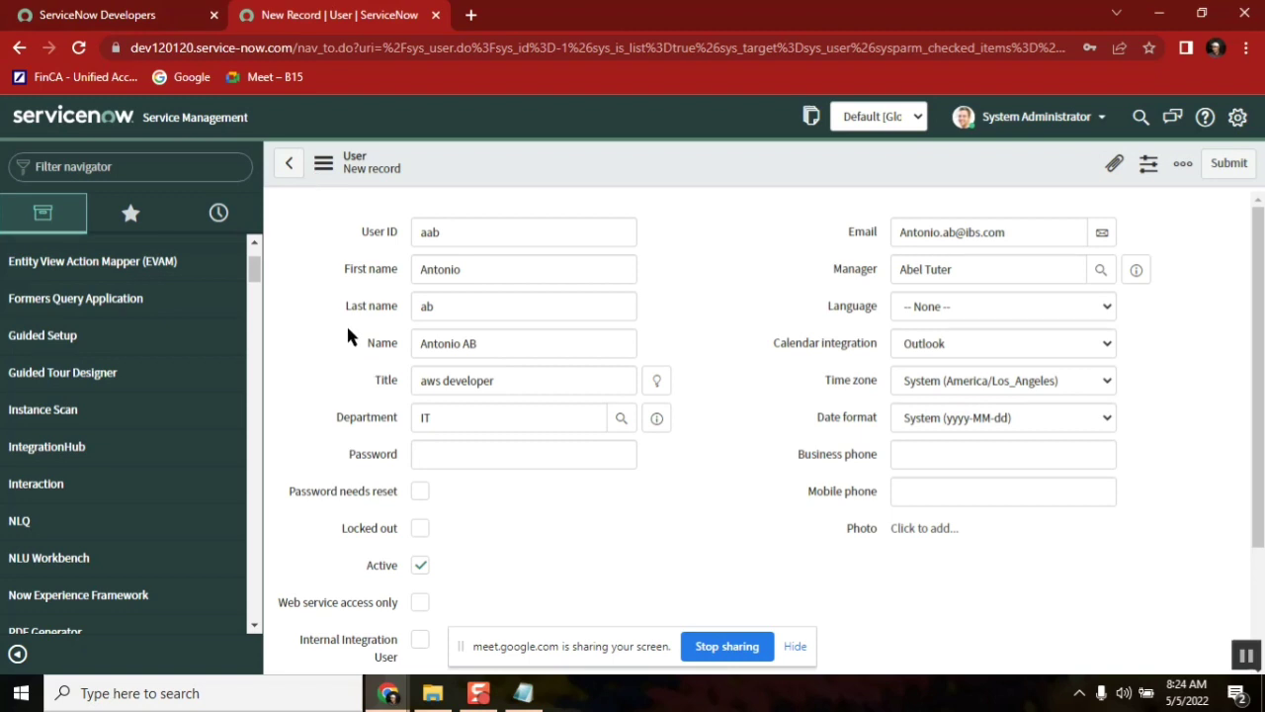
# Enter the account password in the Password field
pyautogui.click(446, 457)
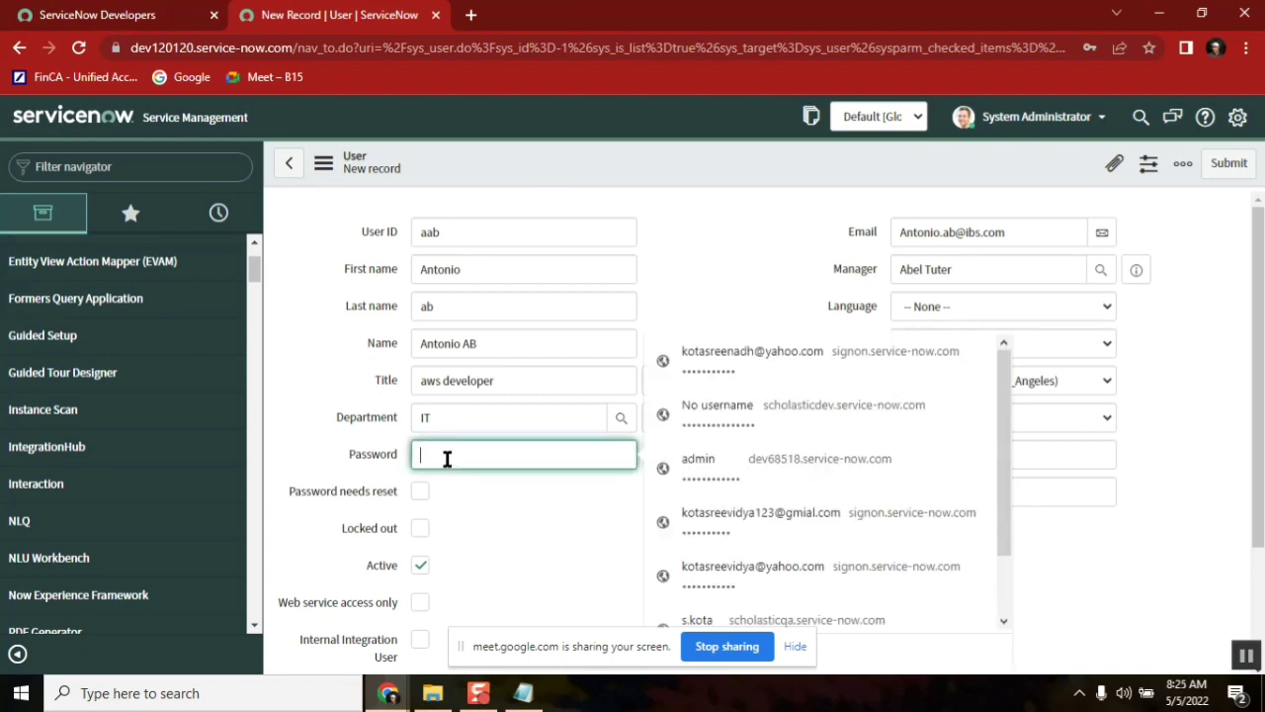
pyautogui.click(563, 538)
pyautogui.click(499, 453)
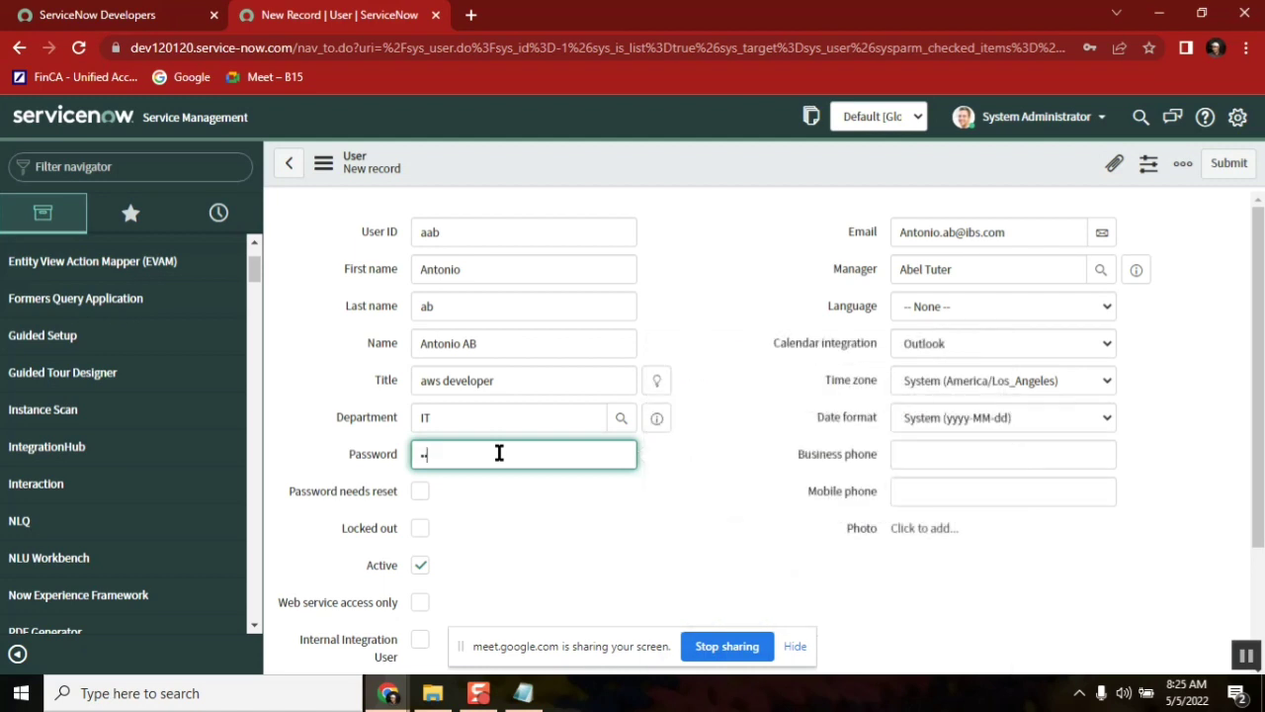
pyautogui.press('BackSpace')
# Record the account password in Notepad beside the user's name
pyautogui.hotkey('alt', 'Tab')
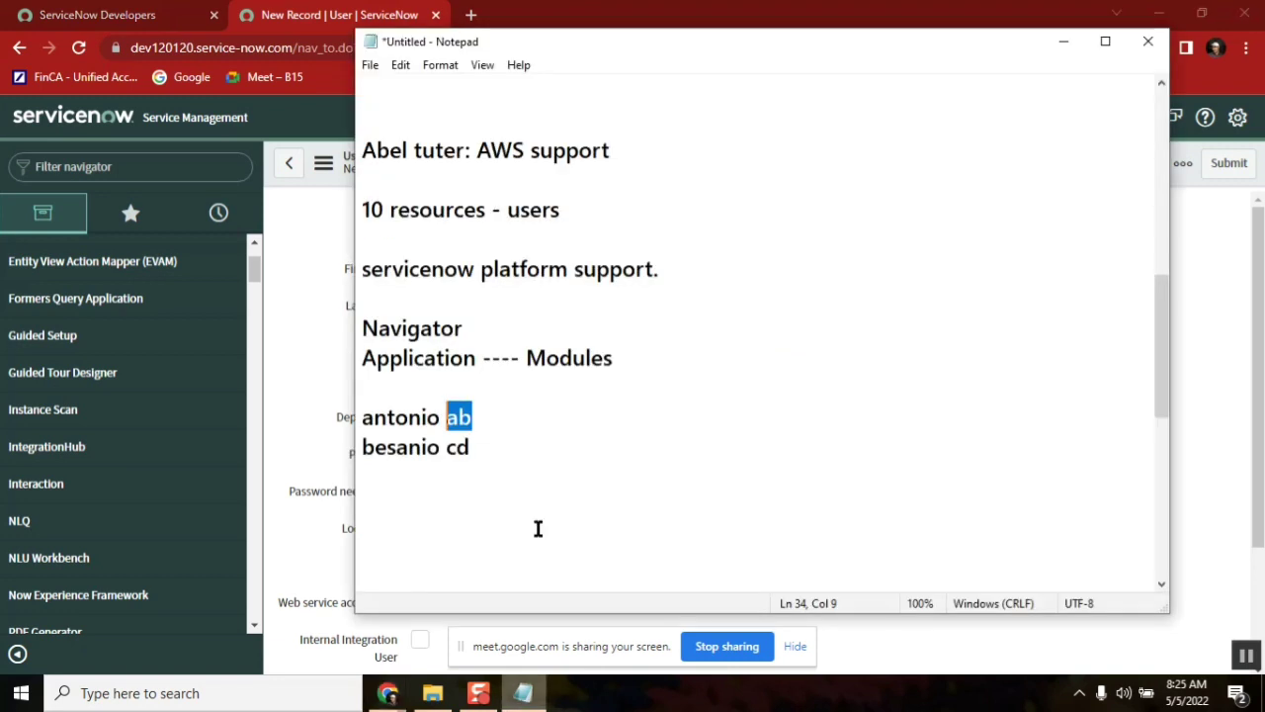
pyautogui.click(499, 427)
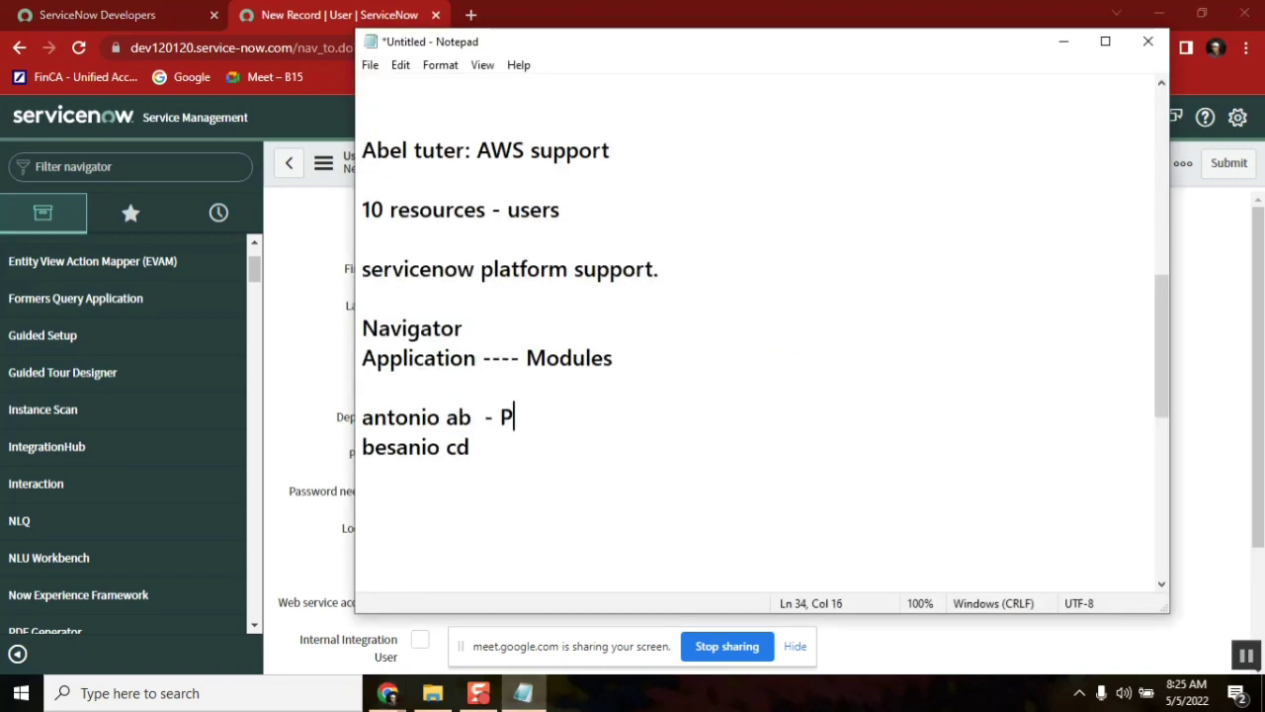
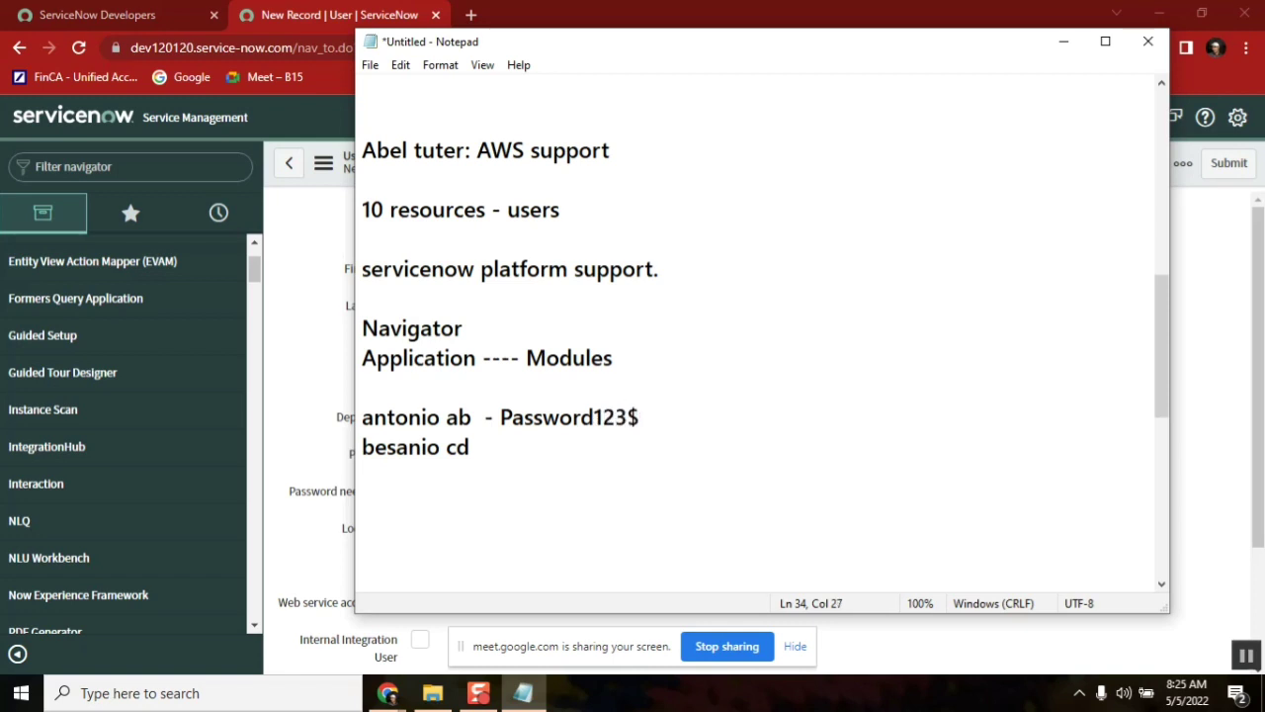
pyautogui.click(298, 343)
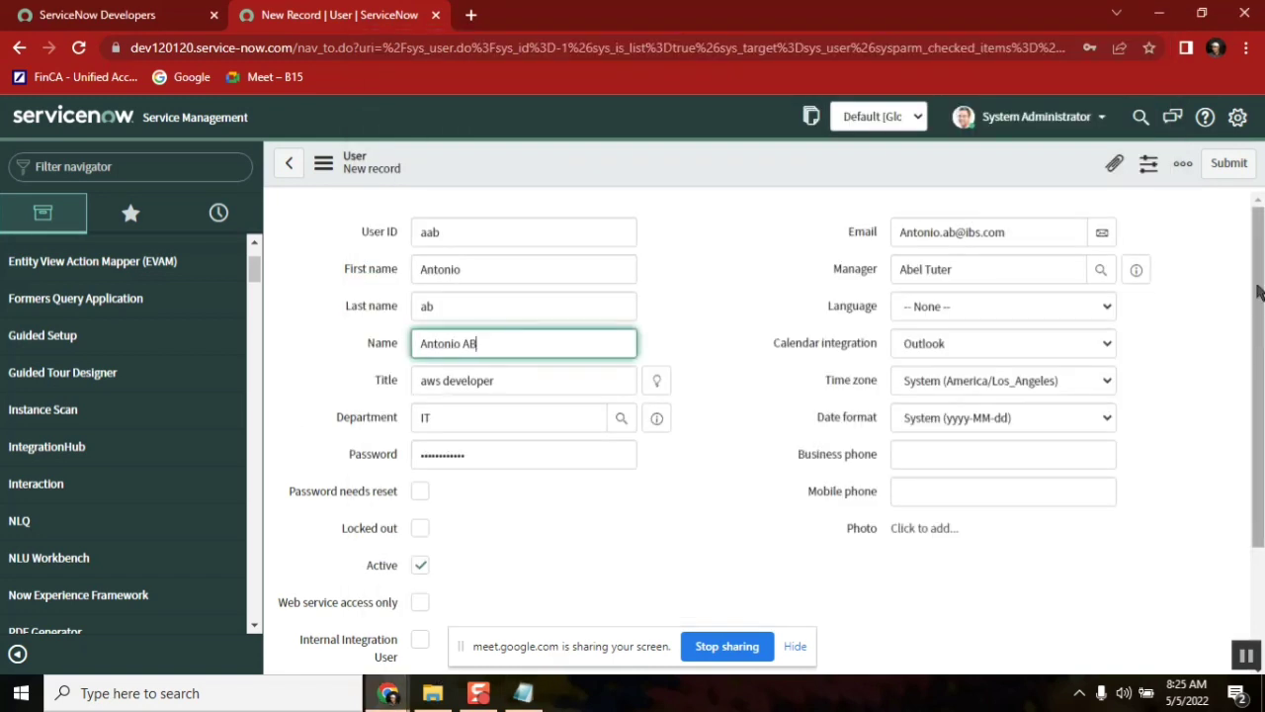
# Save the new user record from the header menu and dismiss the email device notice
pyautogui.scroll(-3, 1253, 307)
pyautogui.scroll(3, 1253, 306)
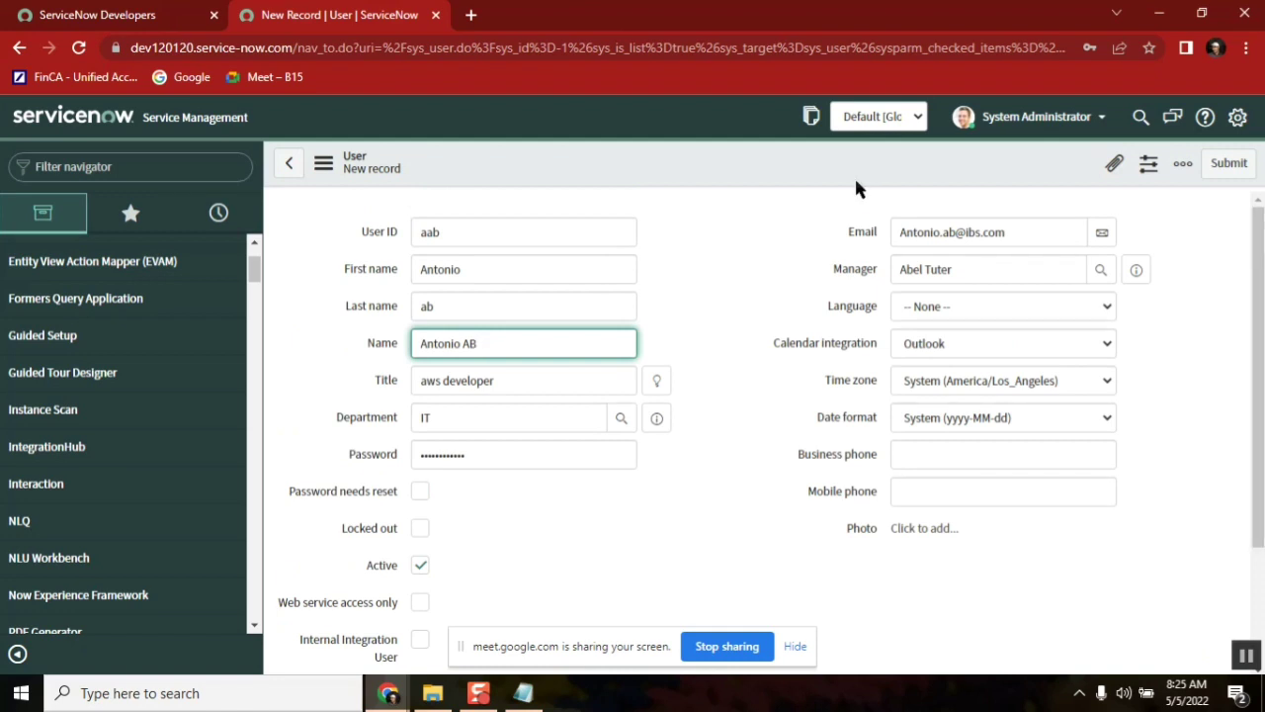
pyautogui.rightClick(706, 166)
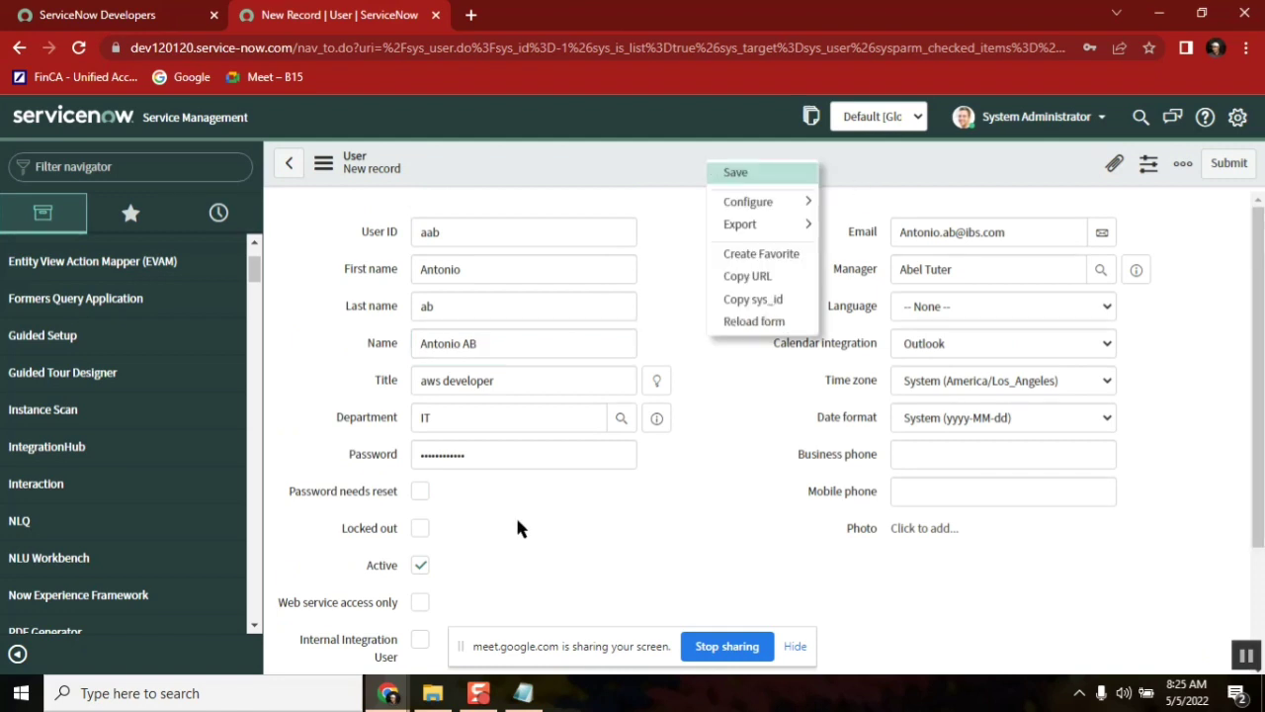
pyautogui.click(441, 510)
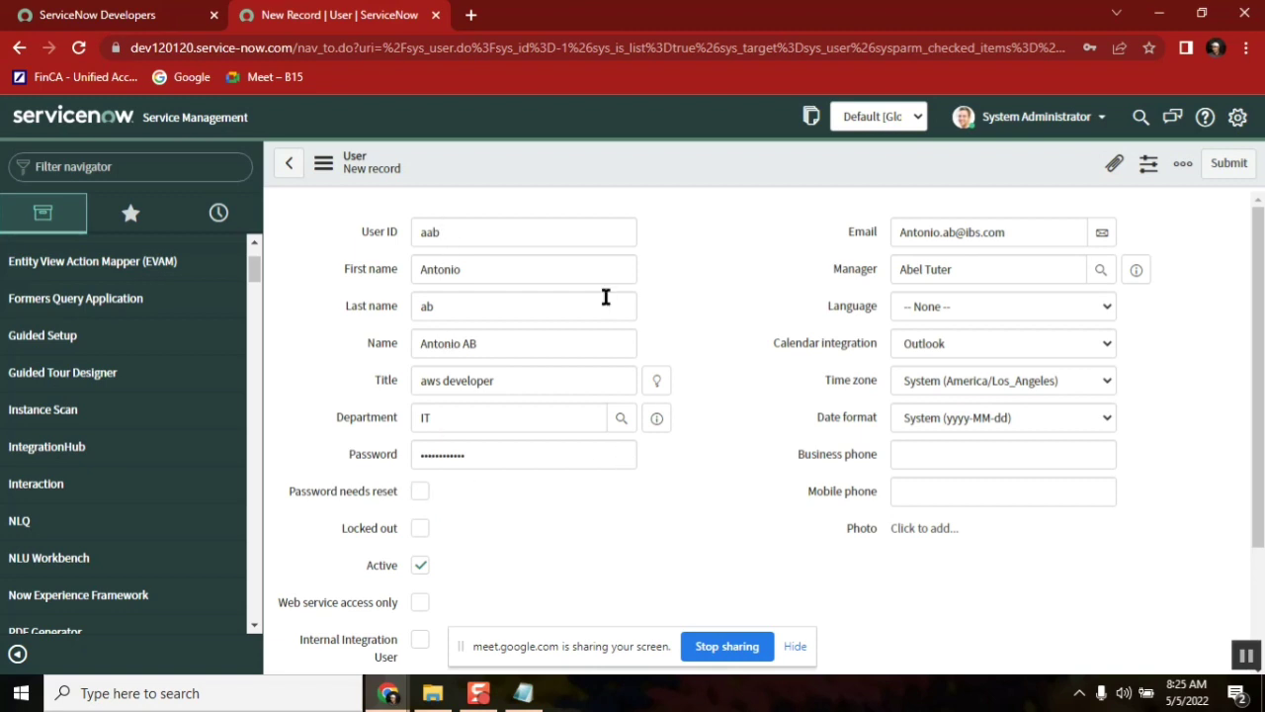
pyautogui.rightClick(578, 166)
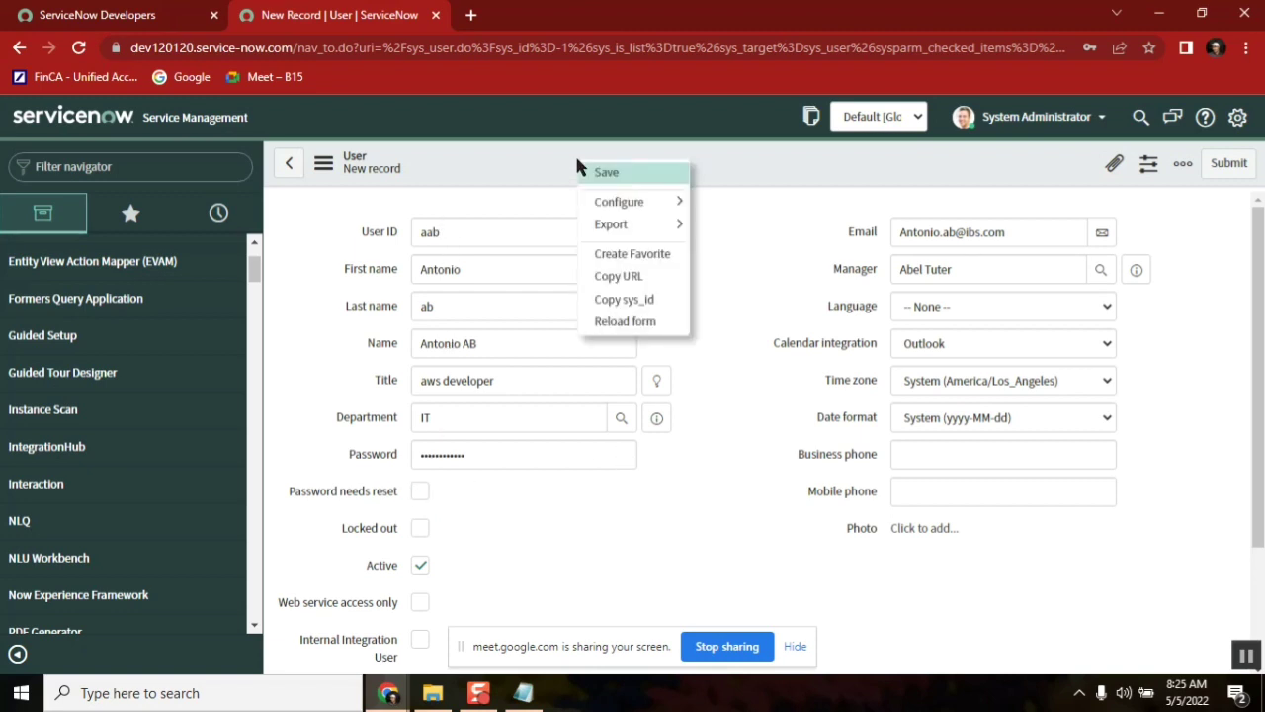
pyautogui.click(648, 173)
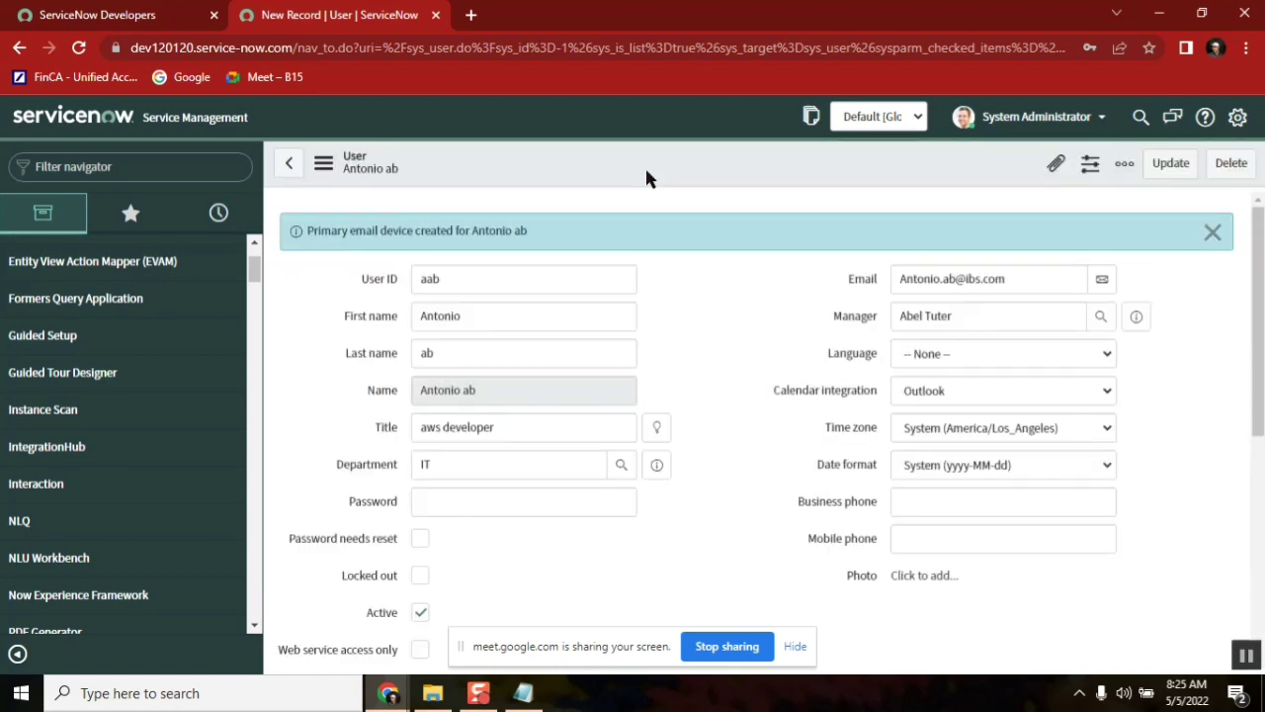
pyautogui.click(1213, 231)
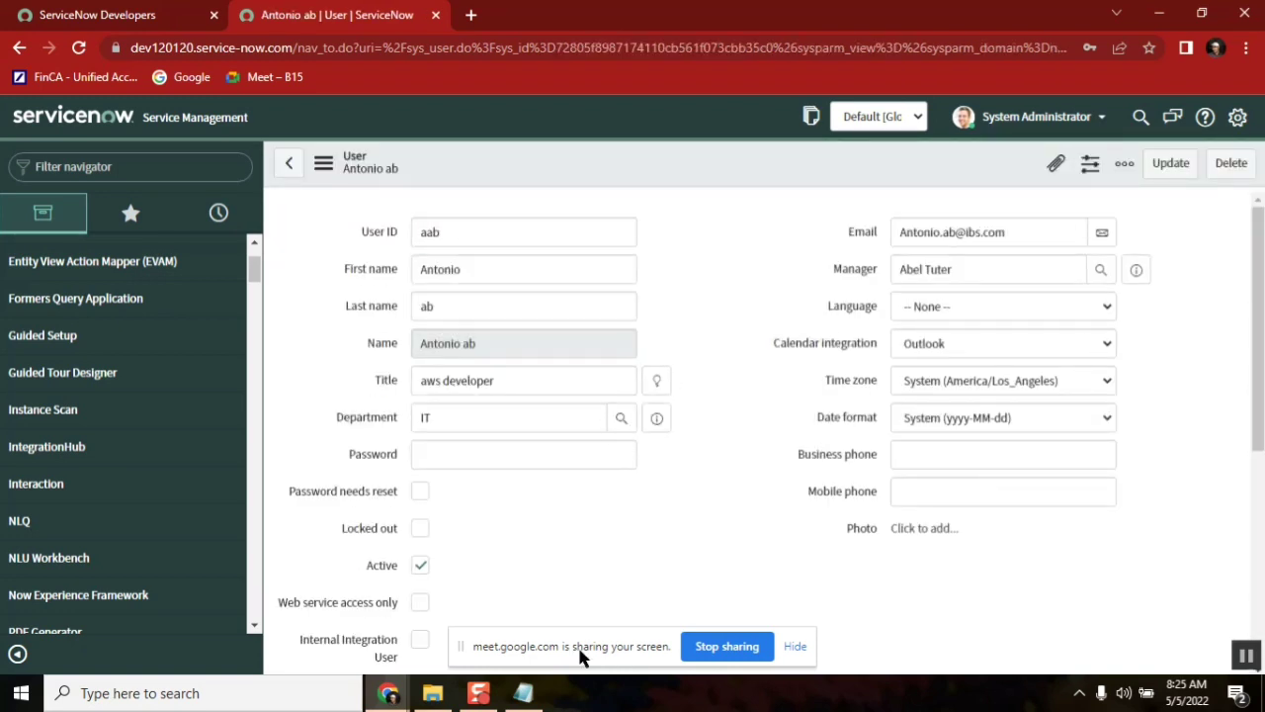
# Select a name in the notes, then open a new browser tab from the saved record
pyautogui.click(523, 692)
pyautogui.doubleClick(403, 443)
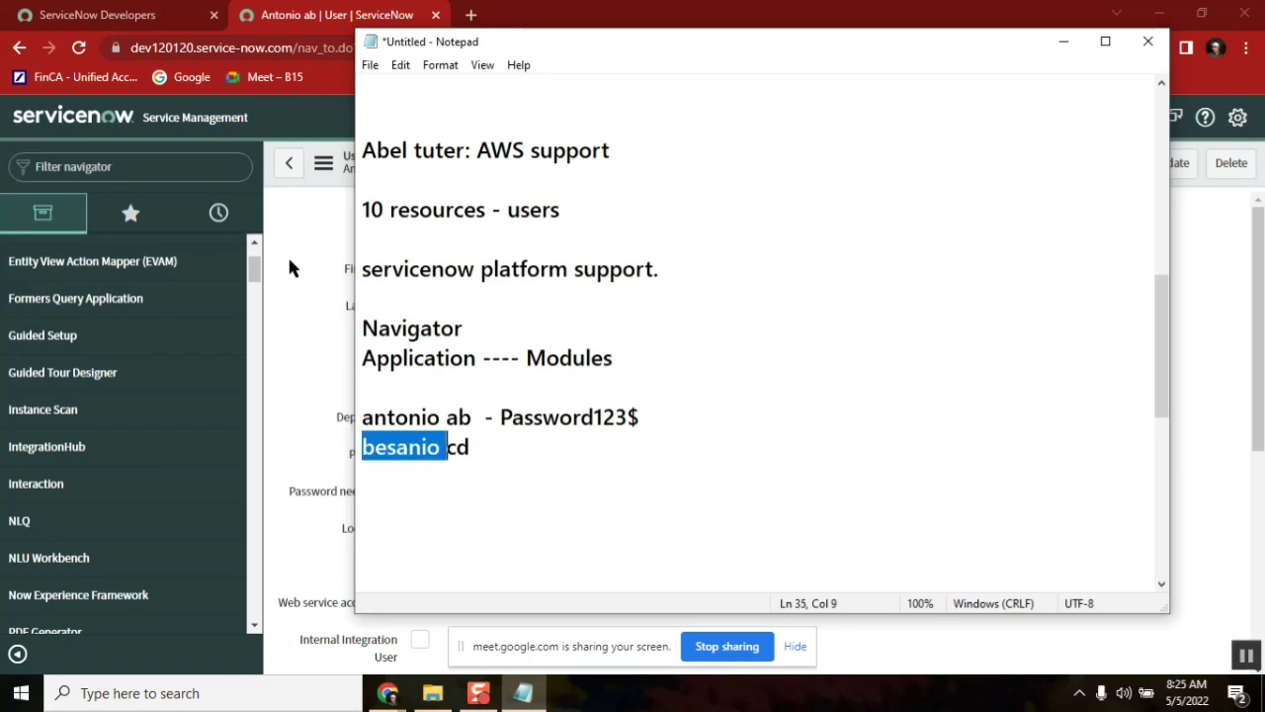
pyautogui.click(288, 254)
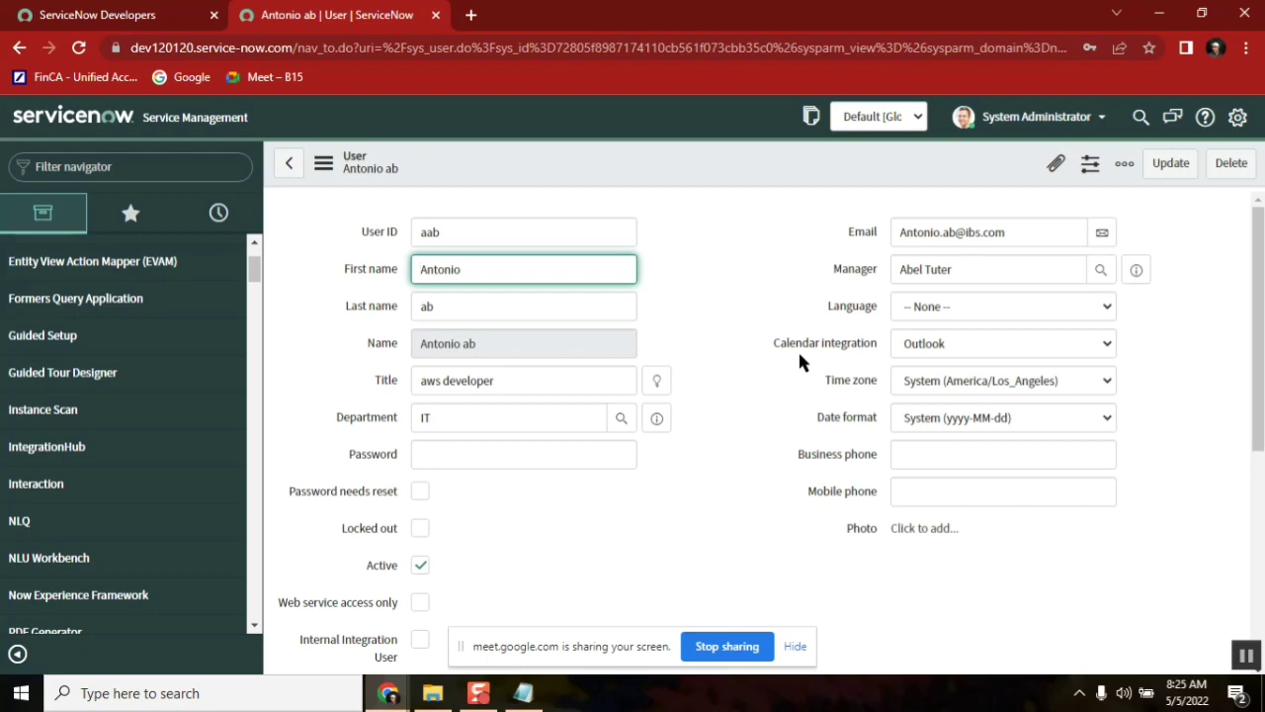
pyautogui.click(470, 15)
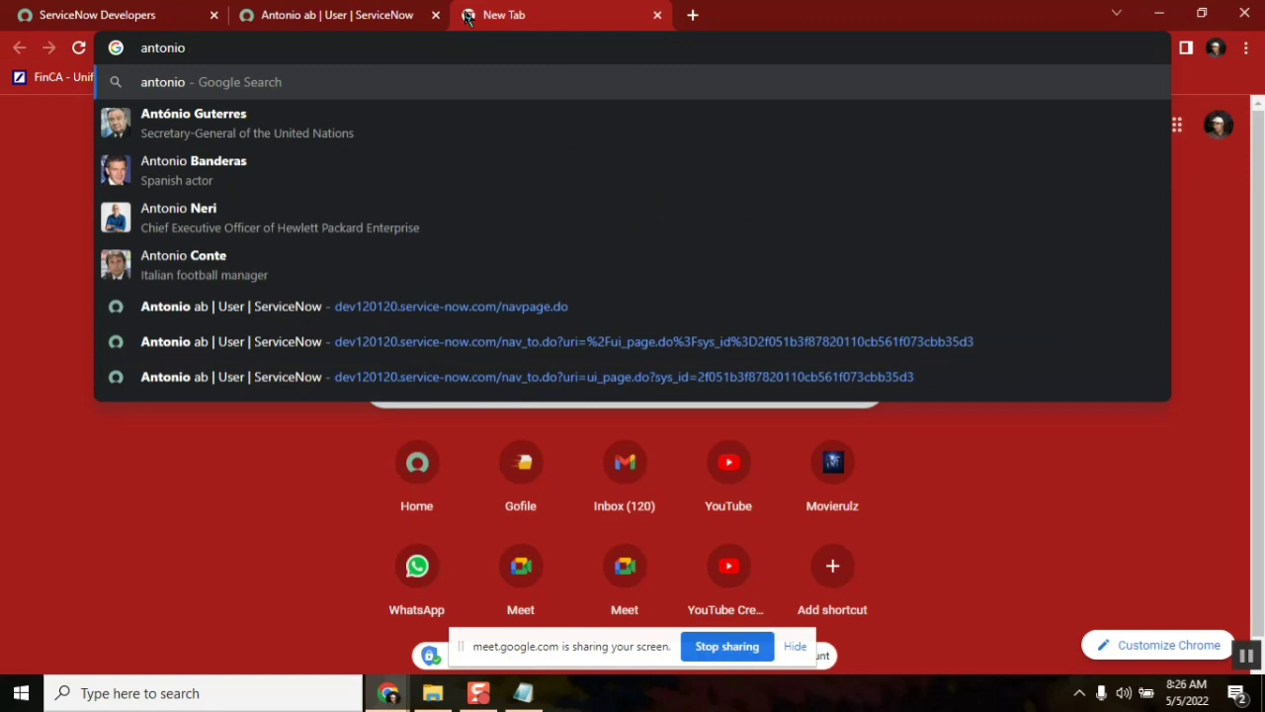
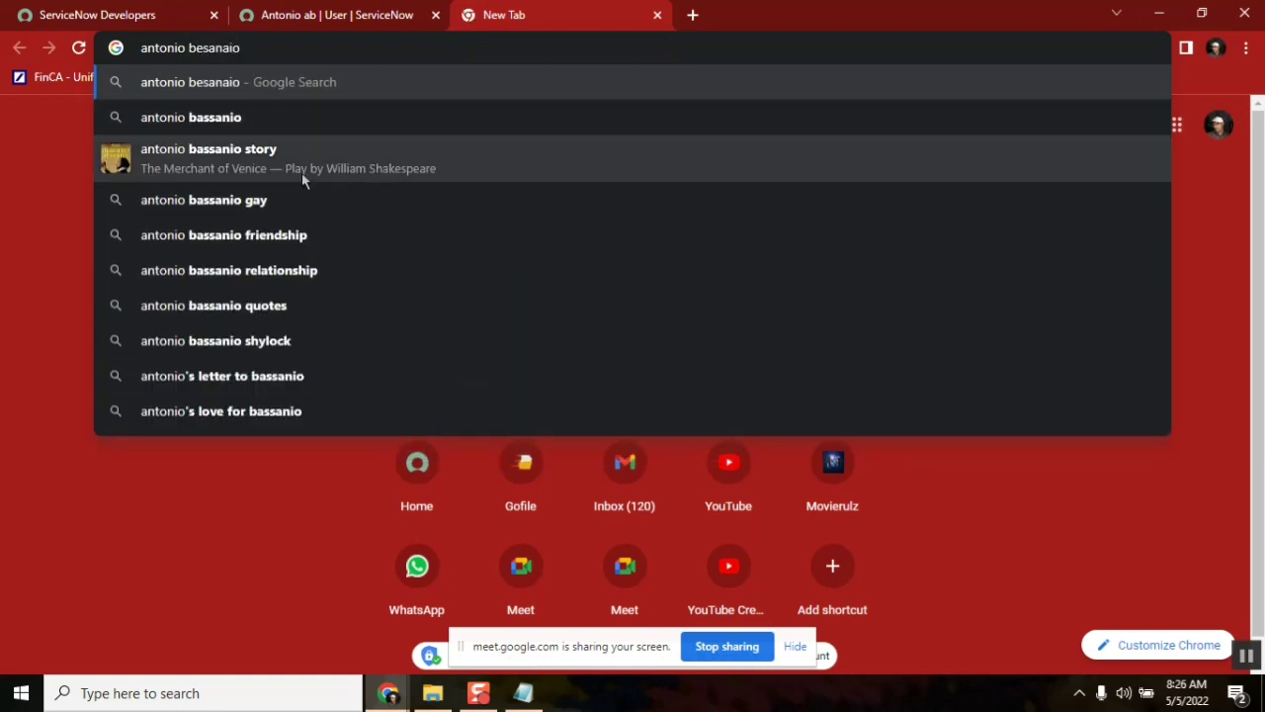
pyautogui.click(256, 163)
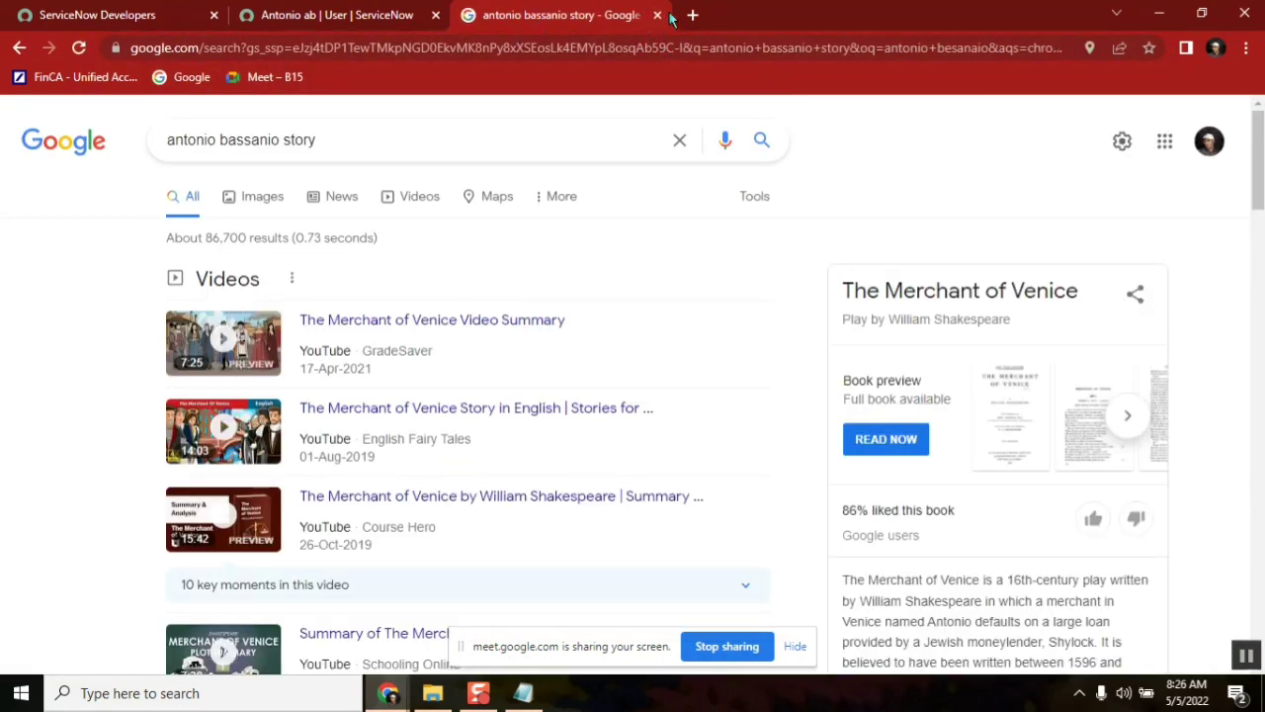
pyautogui.click(656, 15)
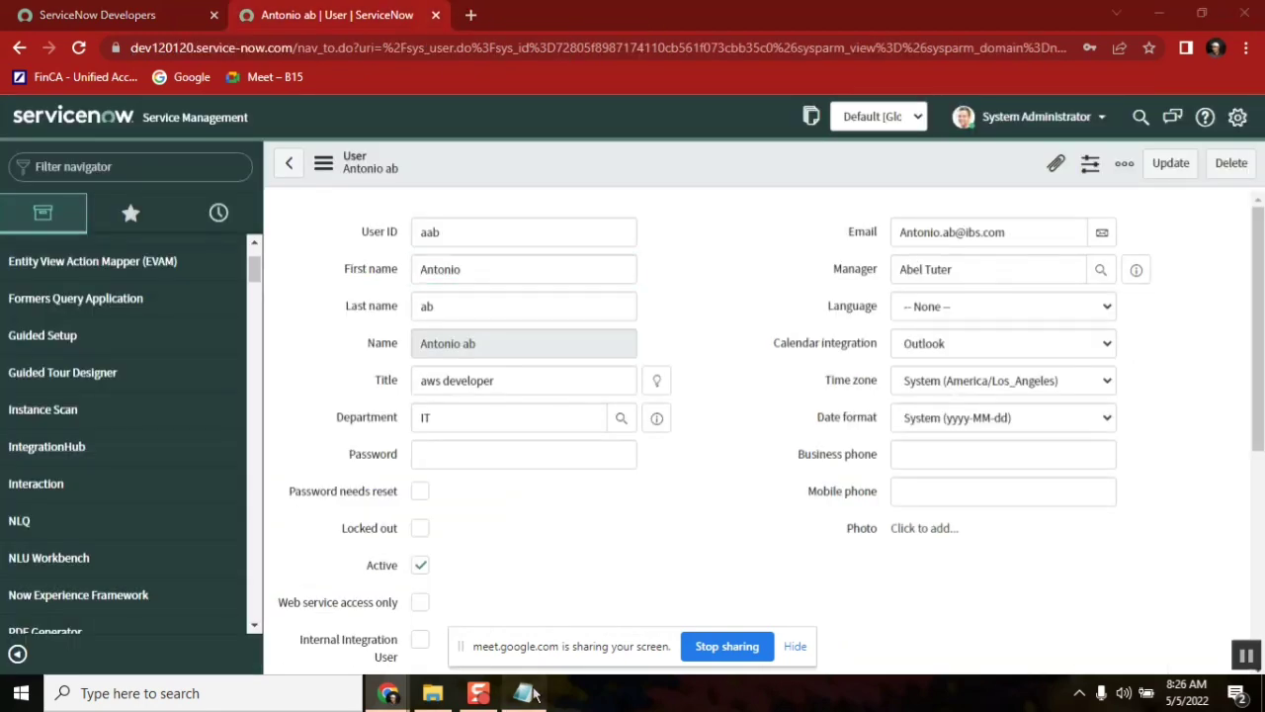
pyautogui.click(522, 693)
# Add a 'User:' heading and the line 'user administion - user - create new.' to the notes
pyautogui.click(452, 445)
pyautogui.click(375, 415)
pyautogui.click(506, 462)
pyautogui.press('Return')
pyautogui.write('Us')
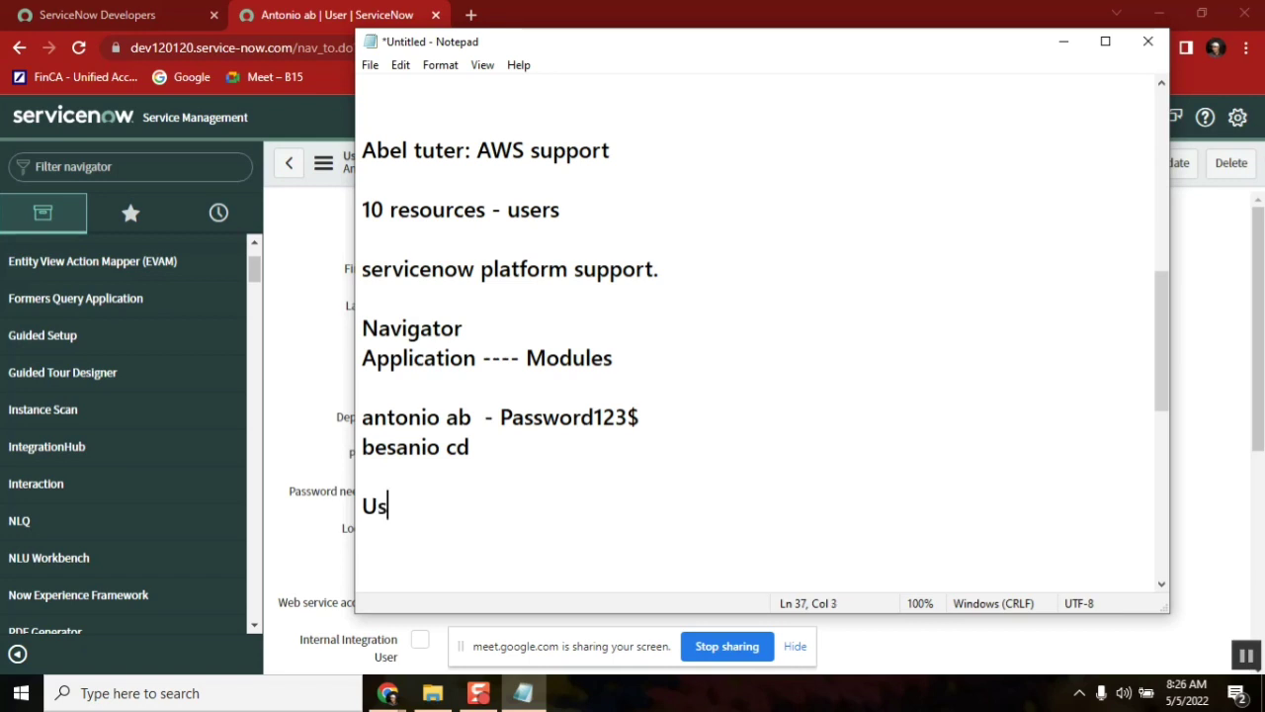
pyautogui.write('er:')
pyautogui.press('Return')
pyautogui.write('user adm')
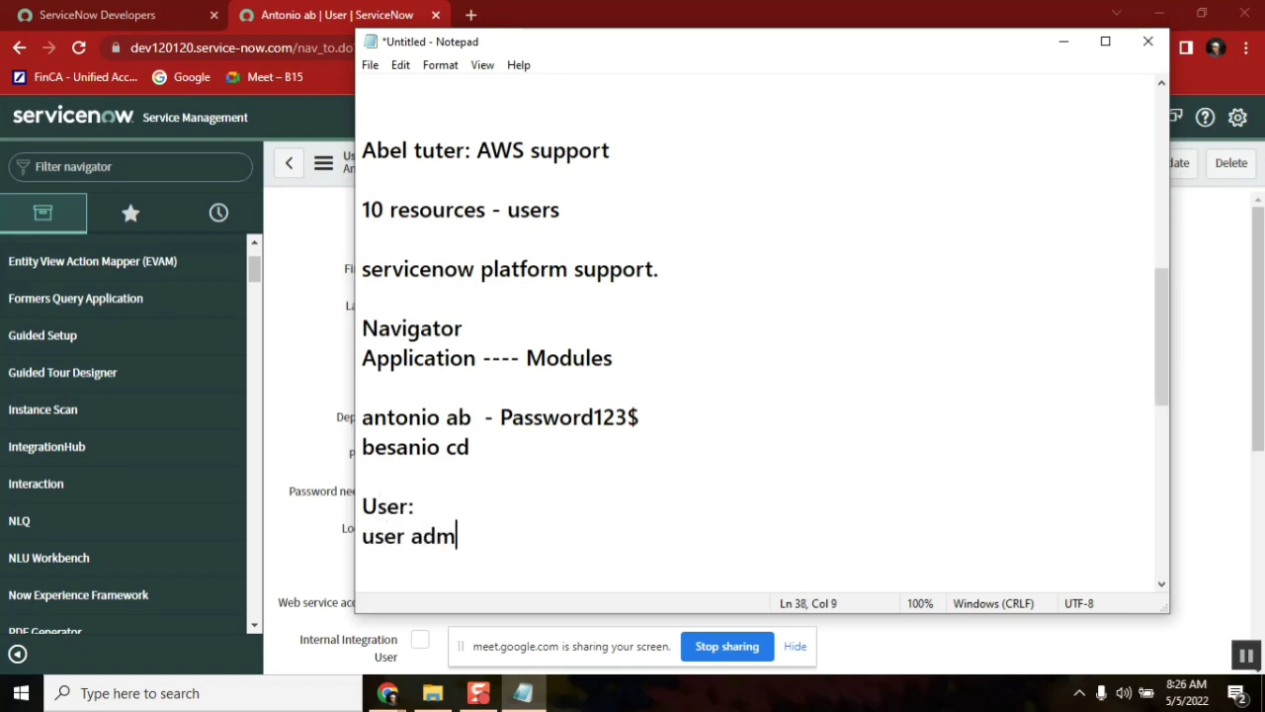
pyautogui.write('inistr')
pyautogui.write('ion')
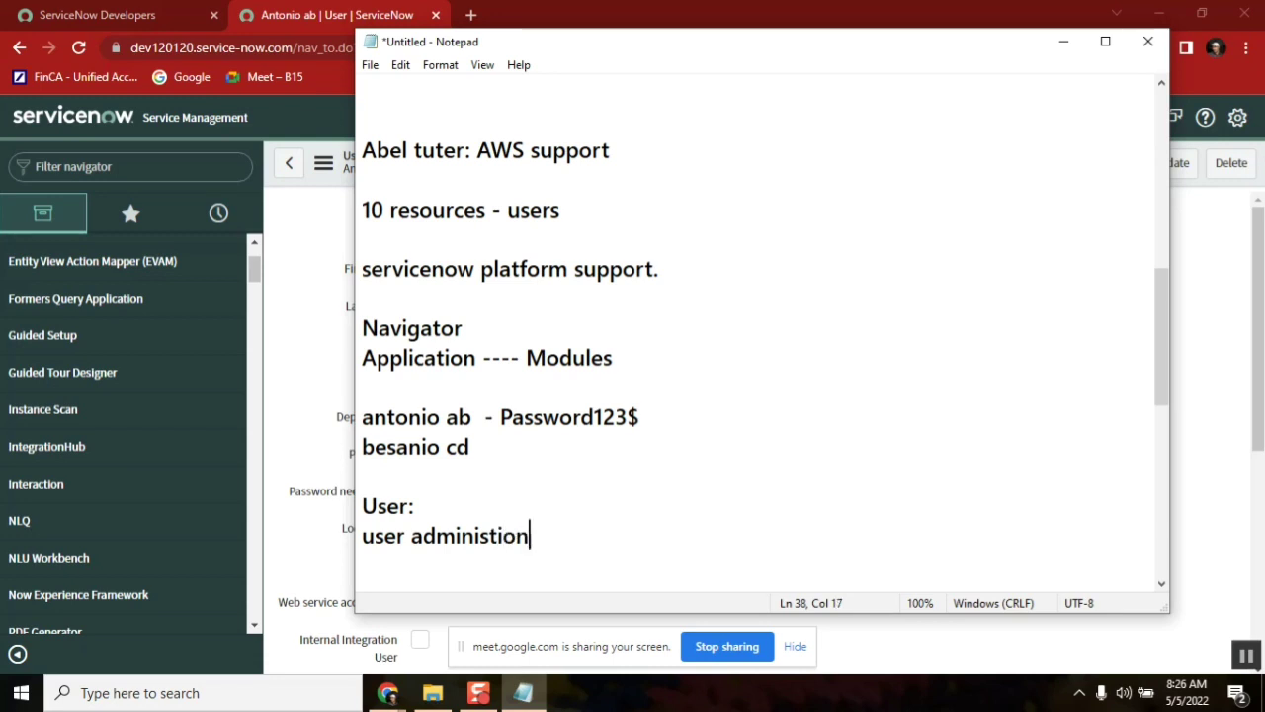
pyautogui.write(' - user  - create new.')
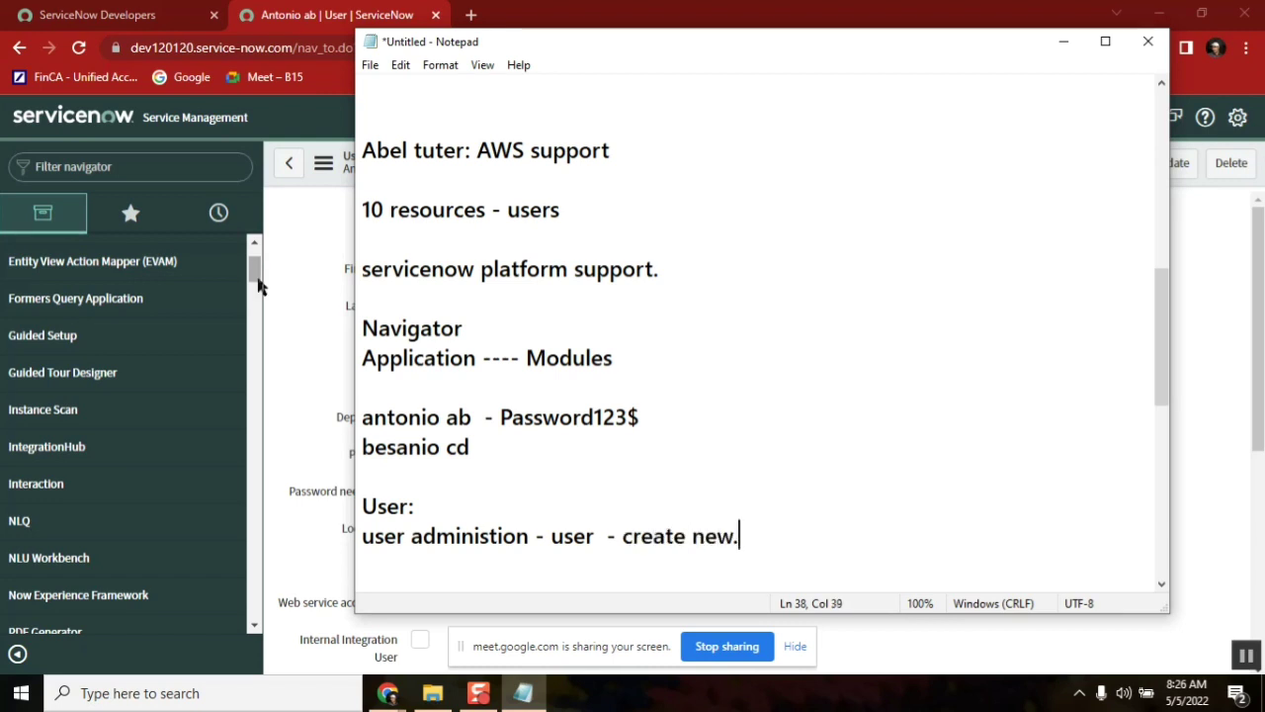
pyautogui.click(314, 273)
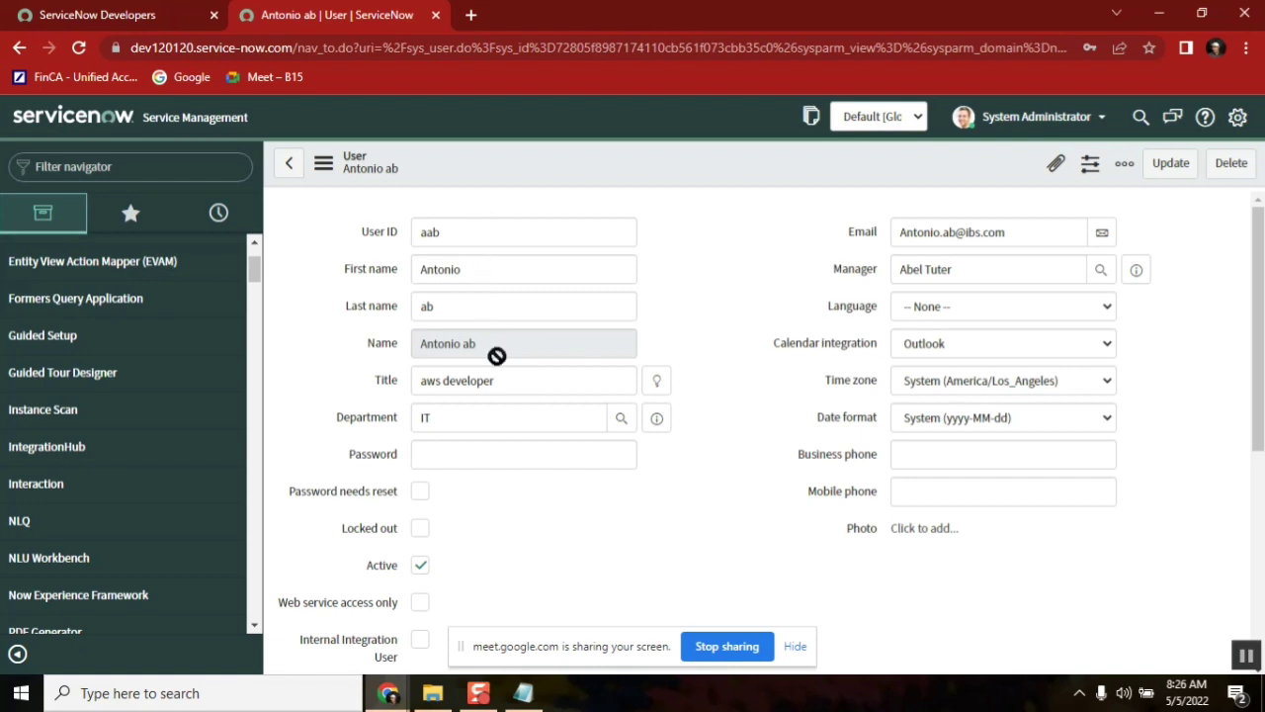
# Open a new private browsing window and move it aside from the user form
pyautogui.doubleClick(427, 234)
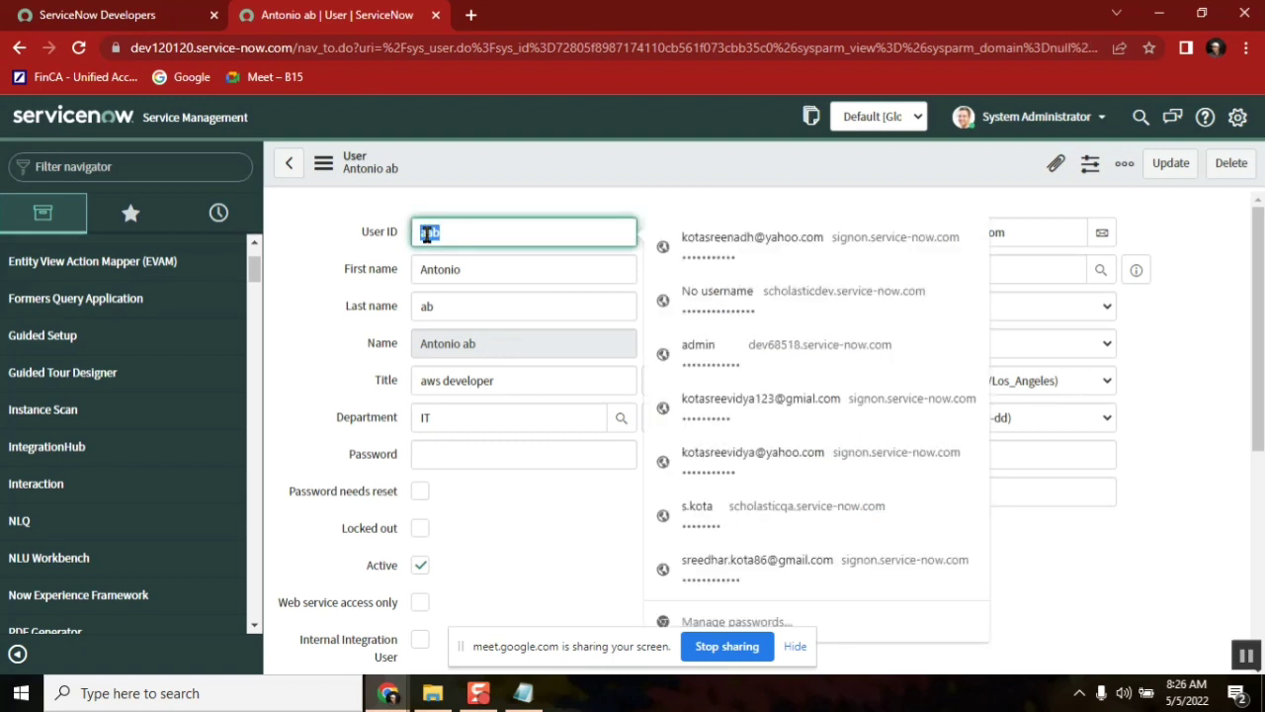
pyautogui.press('Tab')
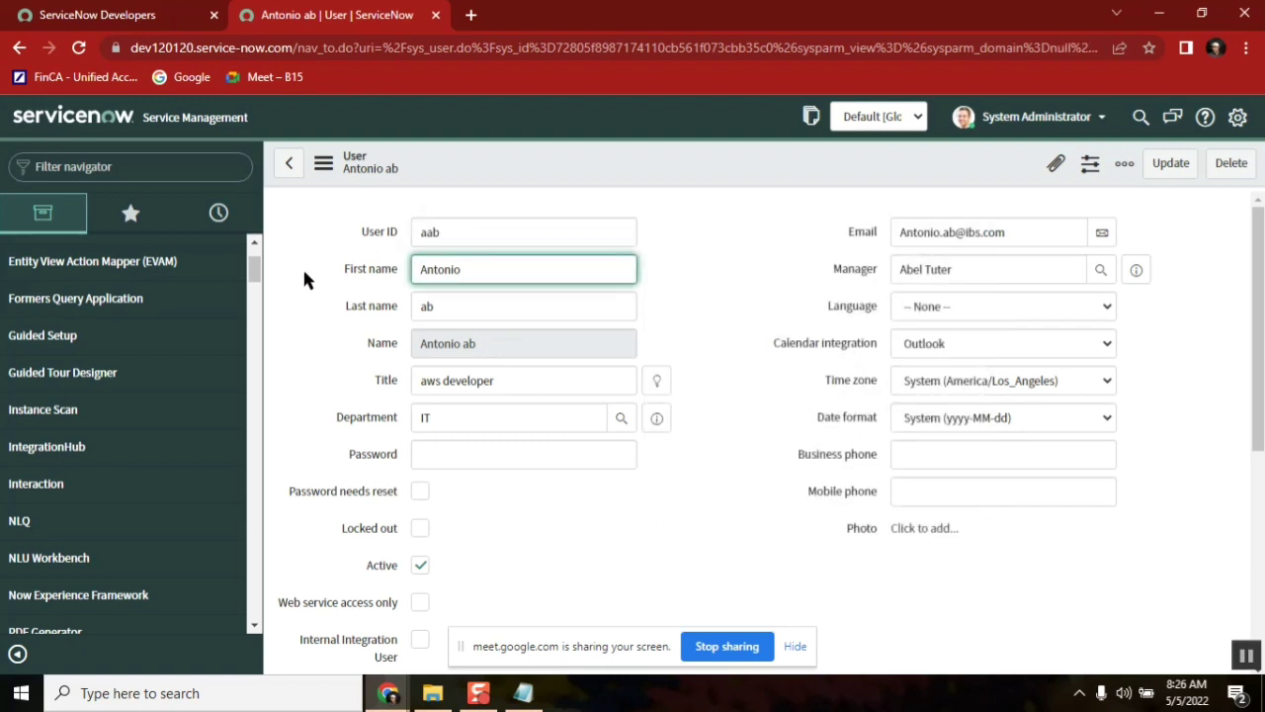
pyautogui.click(390, 695)
pyautogui.rightClick(390, 695)
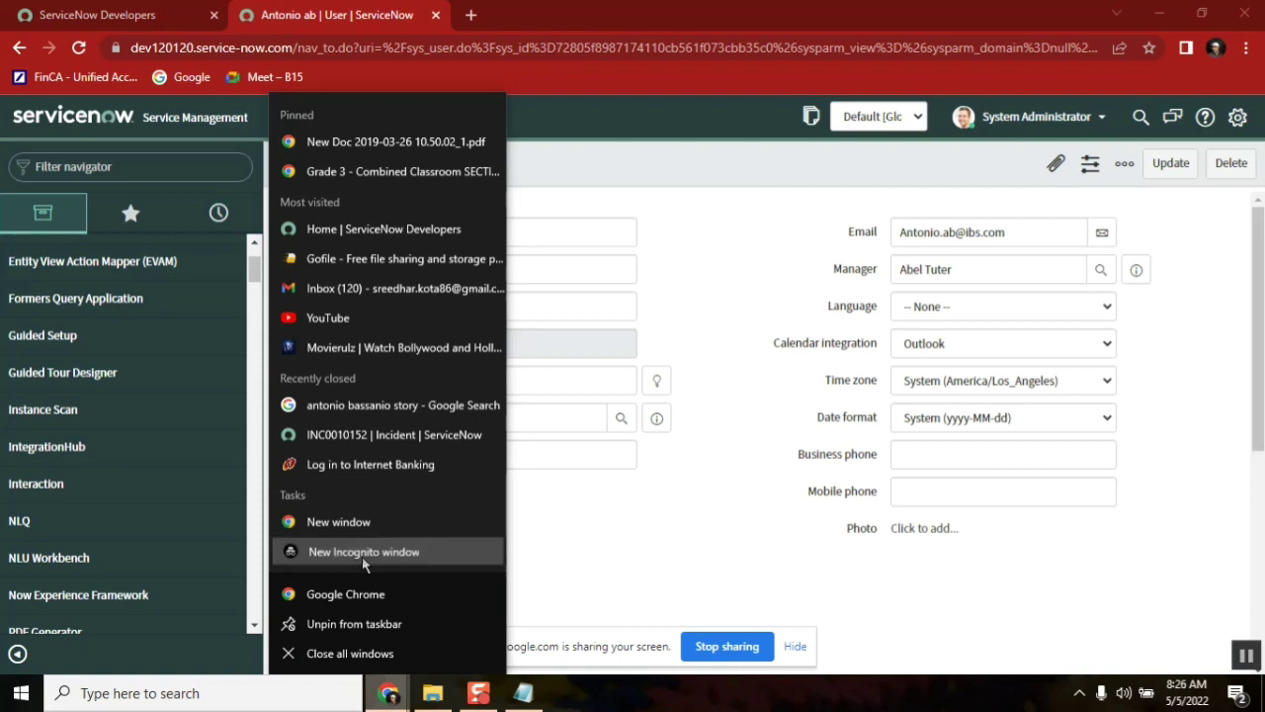
pyautogui.click(429, 554)
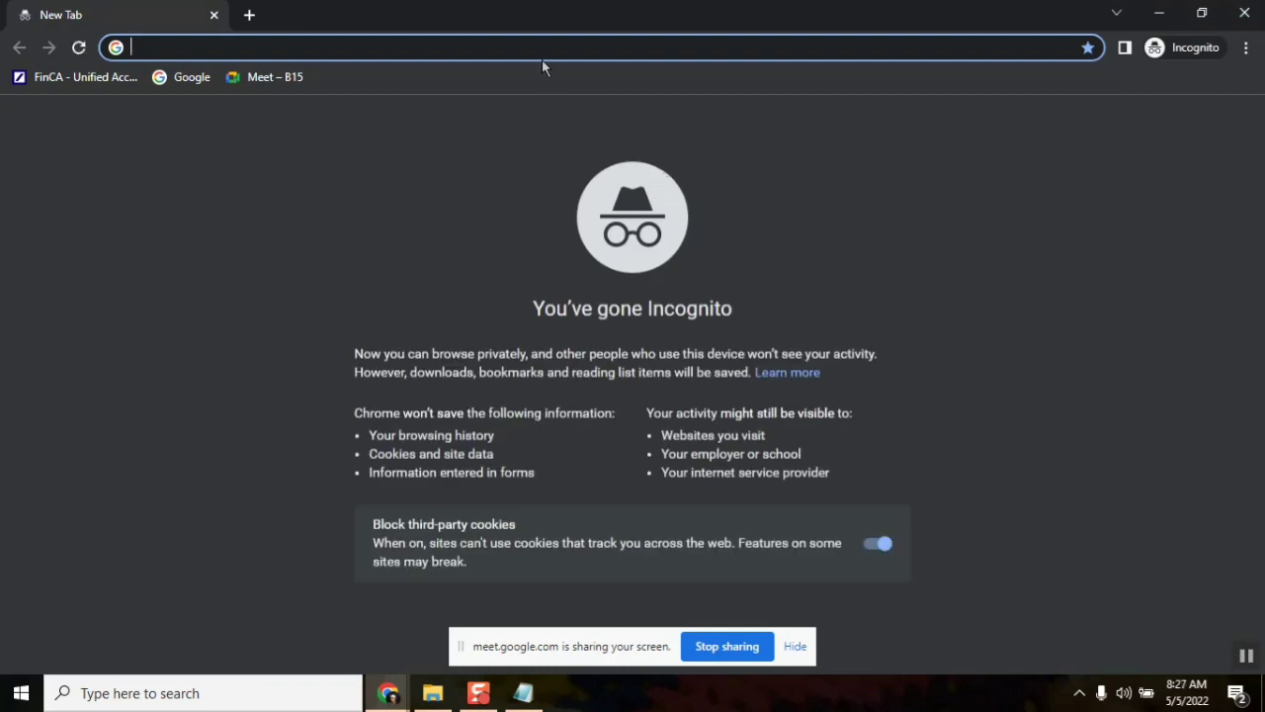
pyautogui.click(1202, 13)
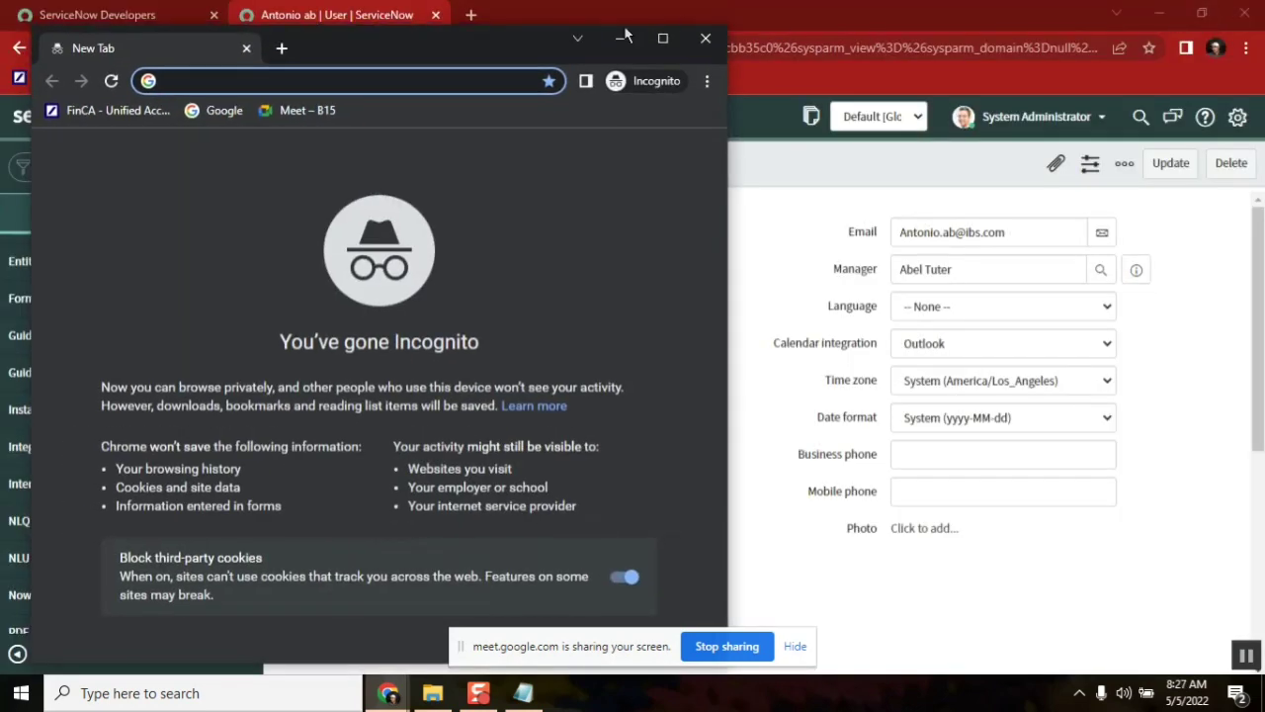
pyautogui.moveTo(538, 36); pyautogui.dragTo(884, 137)
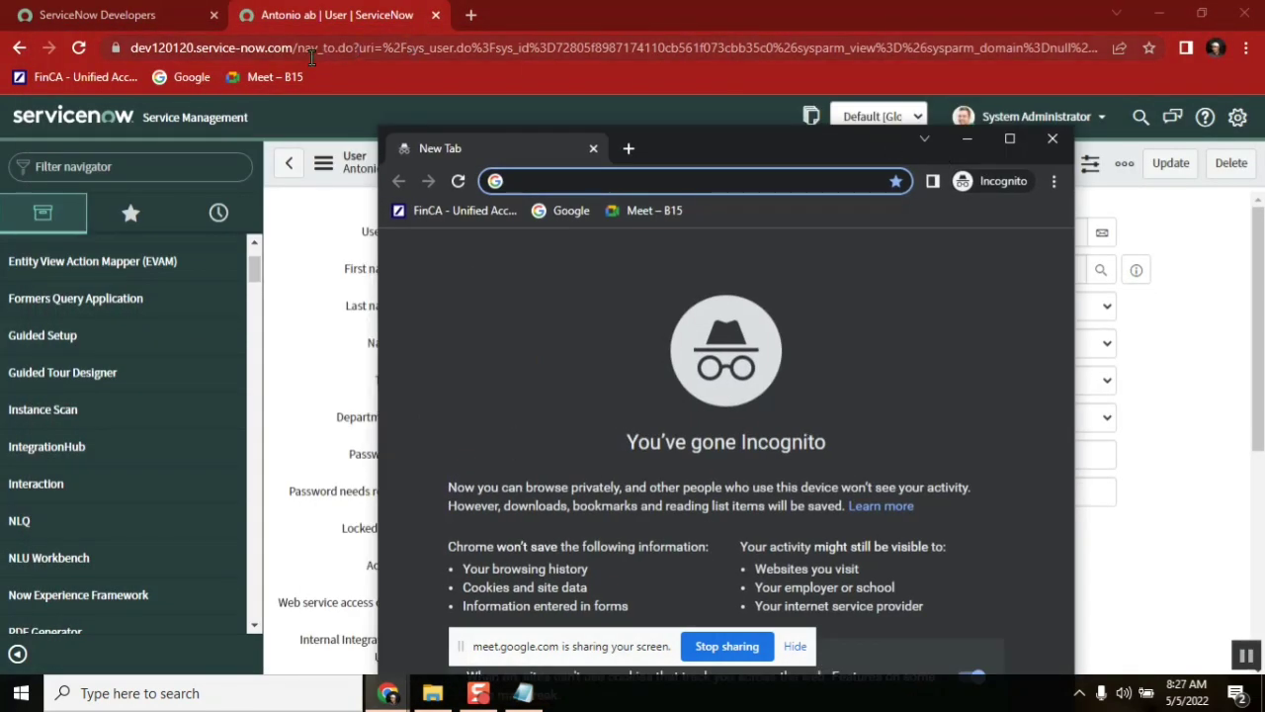
# Copy the instance address dev120120.service-now.com into the private window's address bar
pyautogui.moveTo(295, 51); pyautogui.dragTo(124, 57)
pyautogui.hotkey('ctrl', 'c')
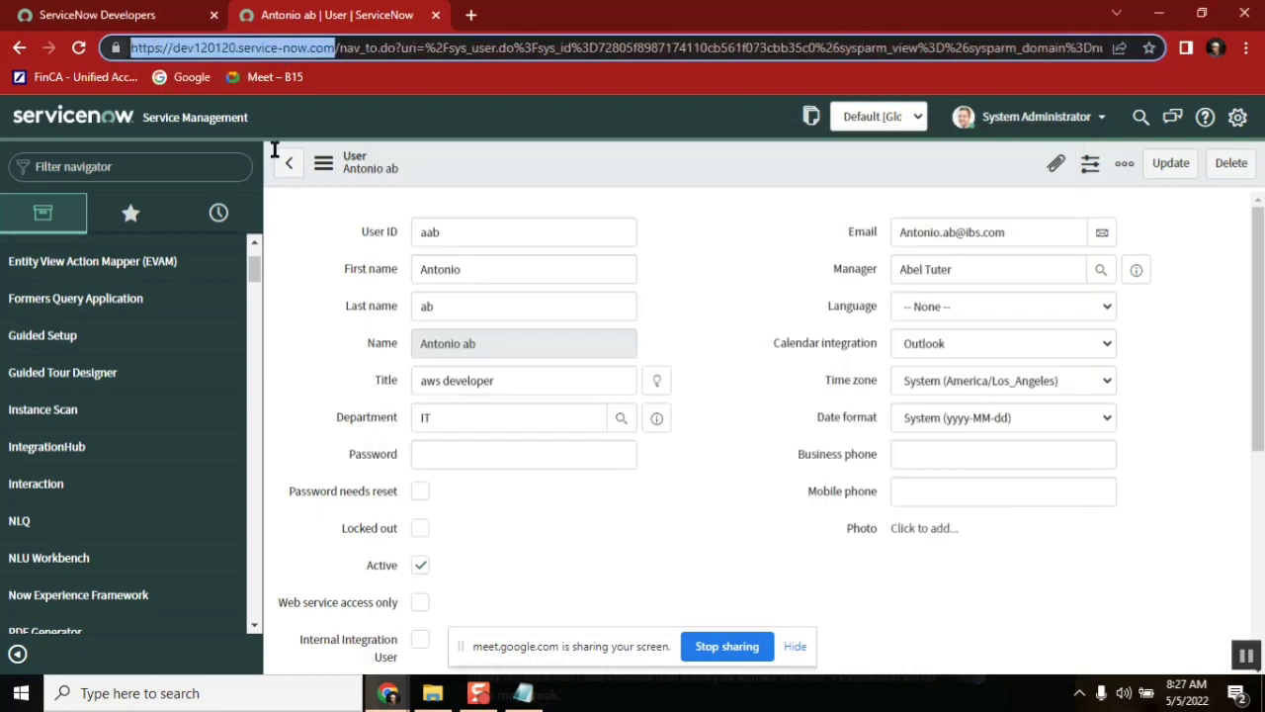
pyautogui.moveTo(394, 697)
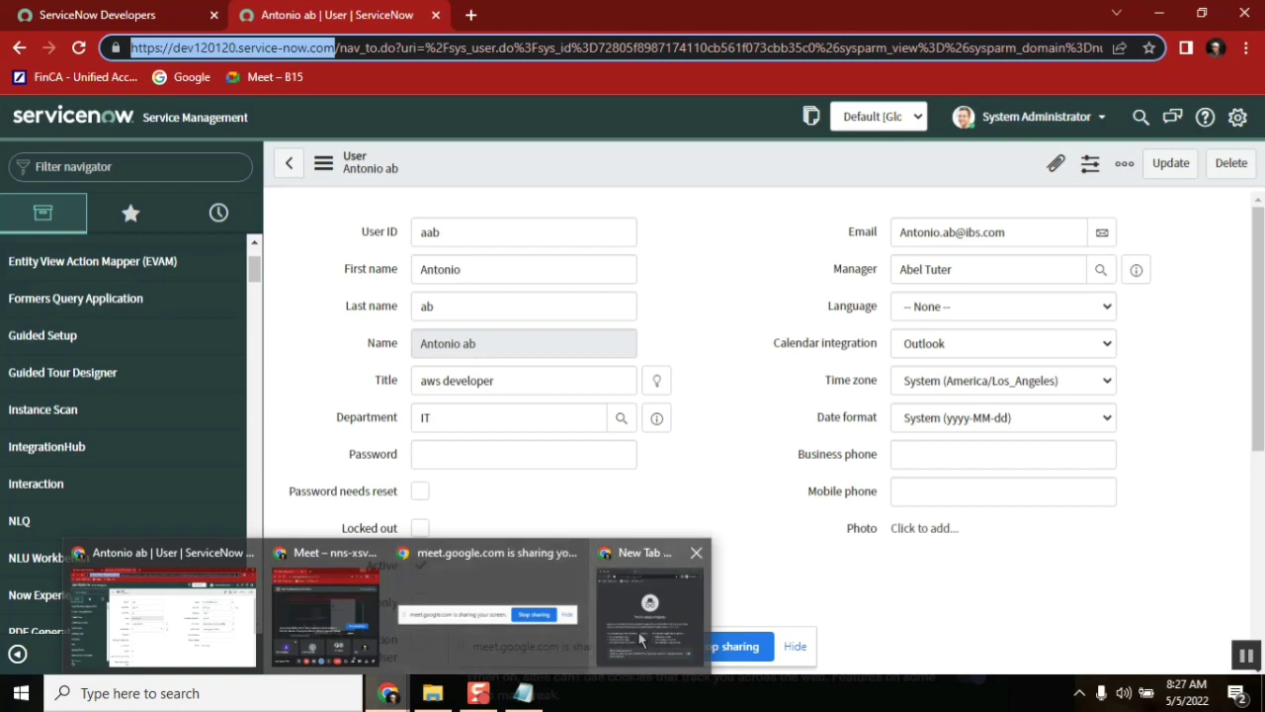
pyautogui.click(644, 613)
pyautogui.hotkey('ctrl', 'v')
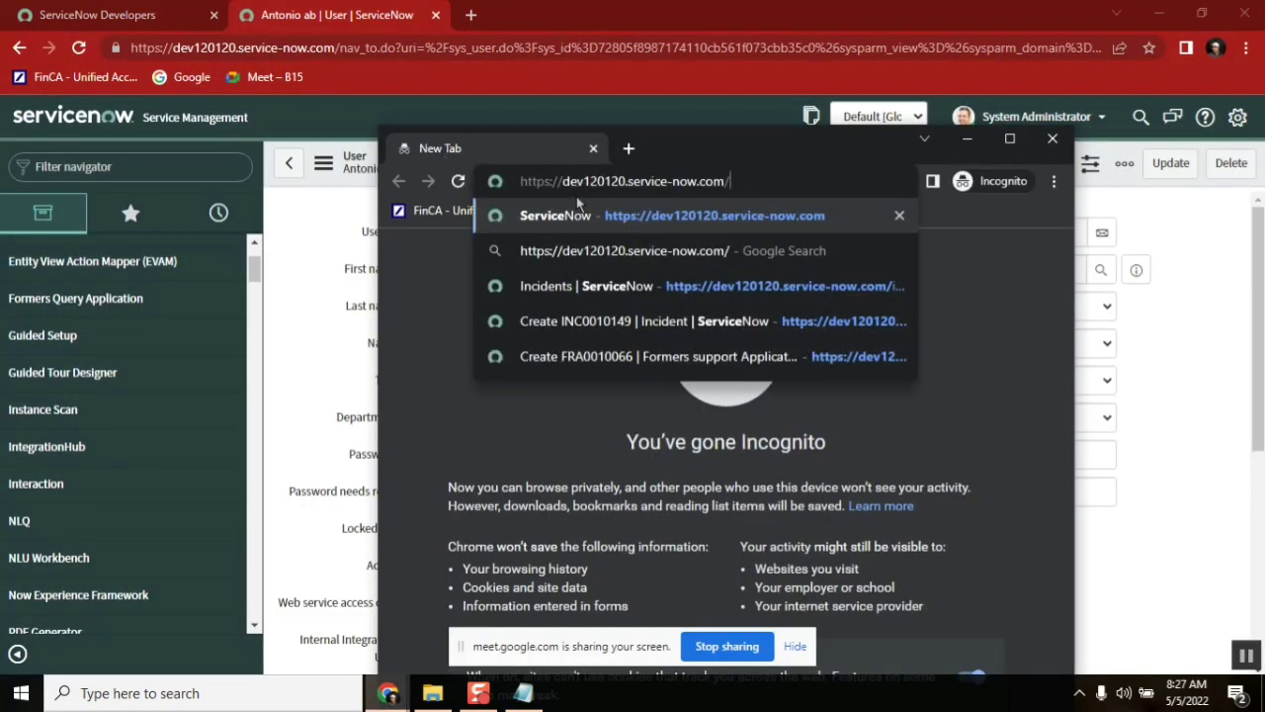
# Load the instance login page in the private window and enter the new user's ID as user name
pyautogui.press('Return')
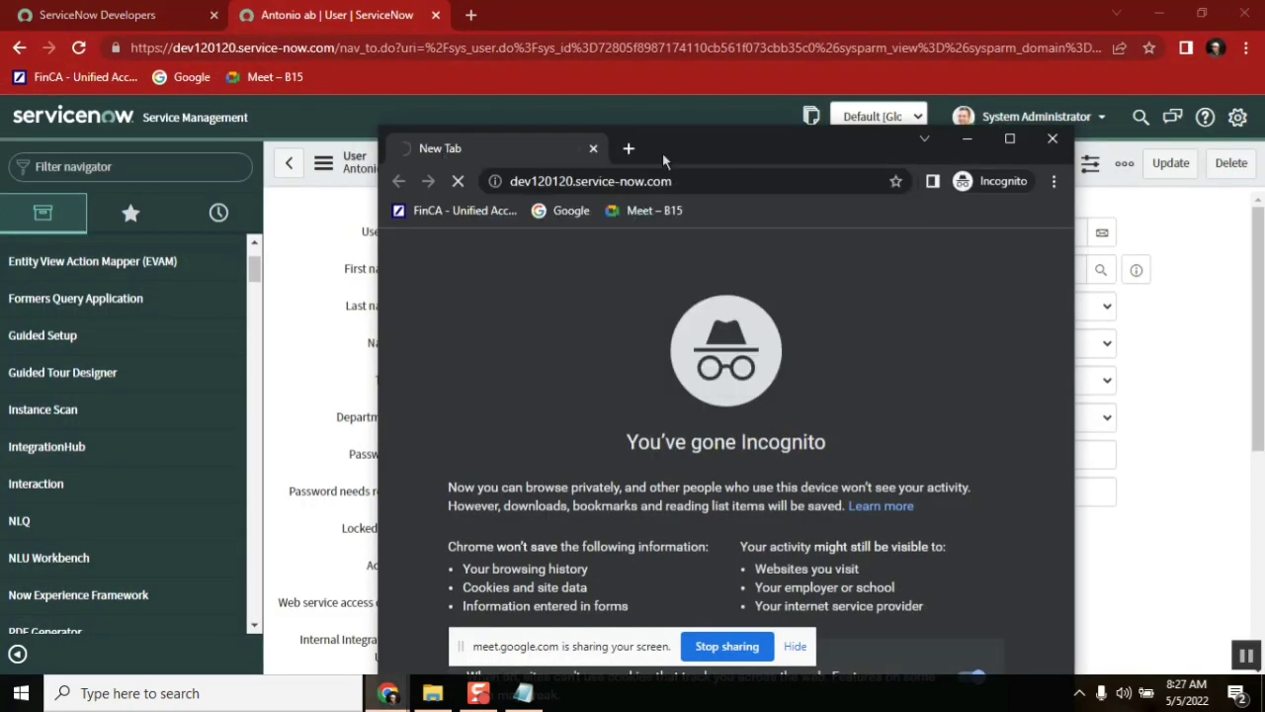
pyautogui.moveTo(694, 152); pyautogui.dragTo(691, 62)
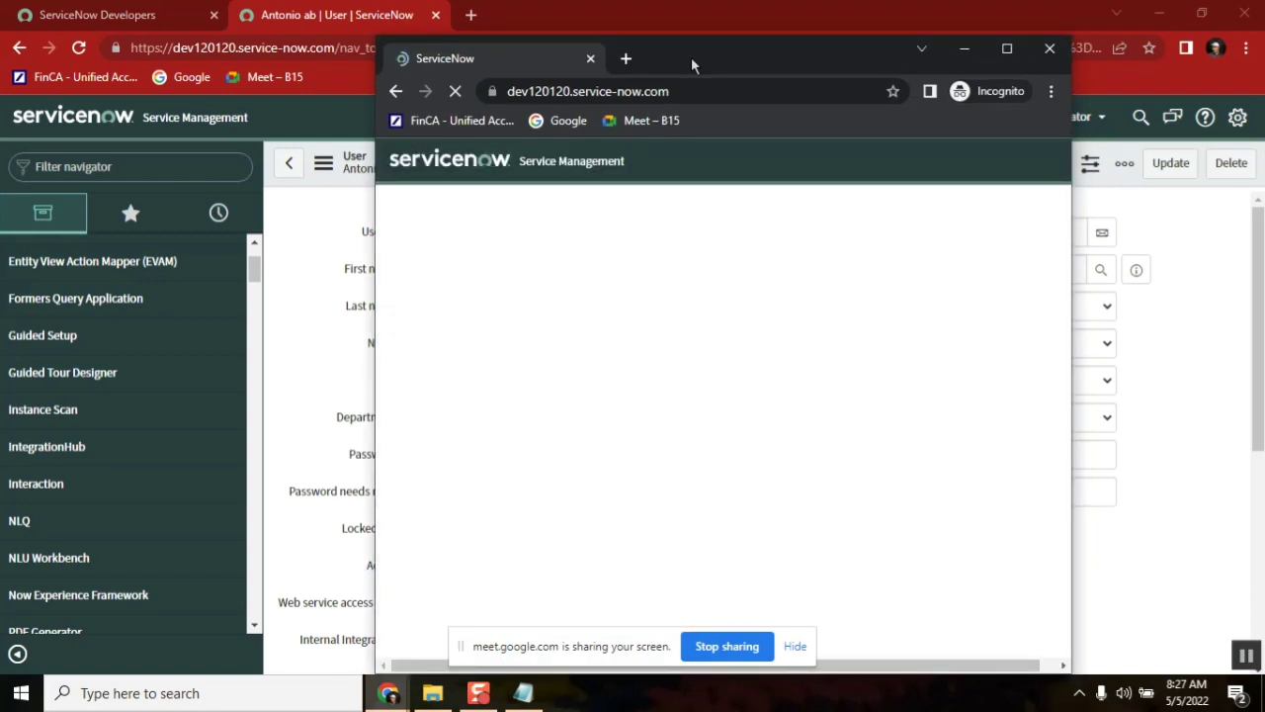
pyautogui.moveTo(691, 56); pyautogui.dragTo(868, 57)
pyautogui.click(634, 247)
pyautogui.write('aab')
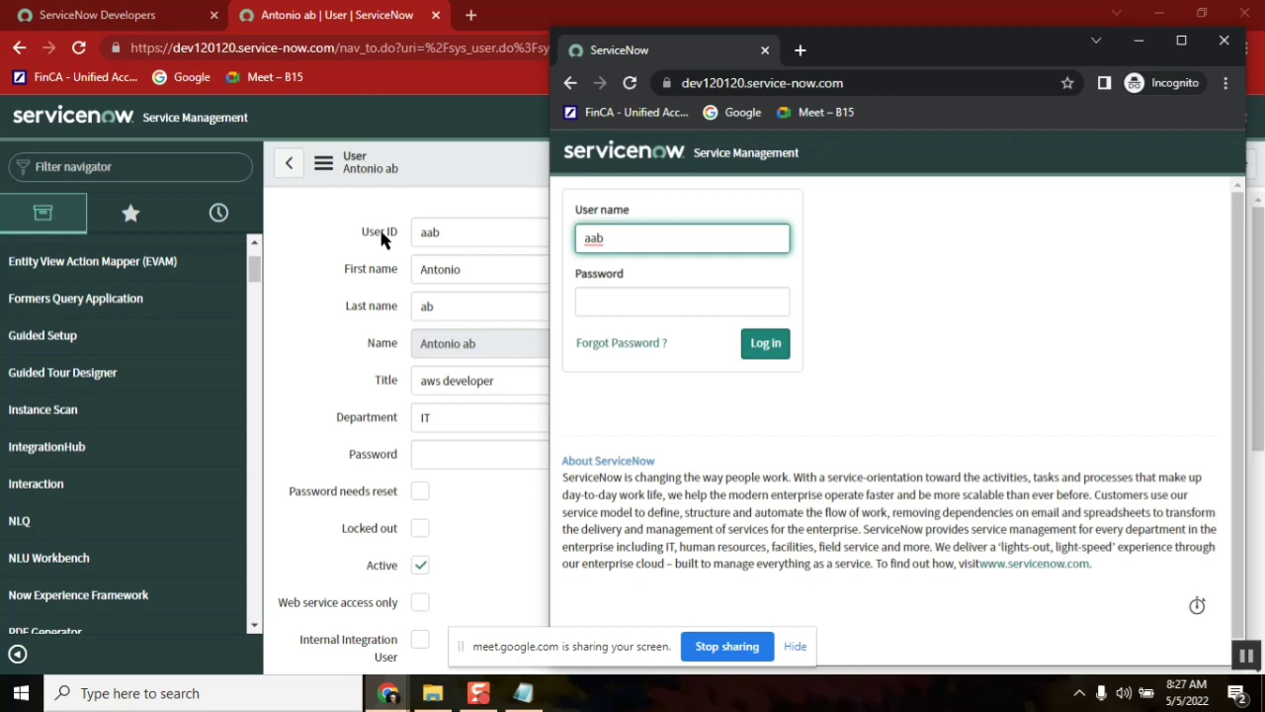
pyautogui.moveTo(855, 47); pyautogui.dragTo(831, 213)
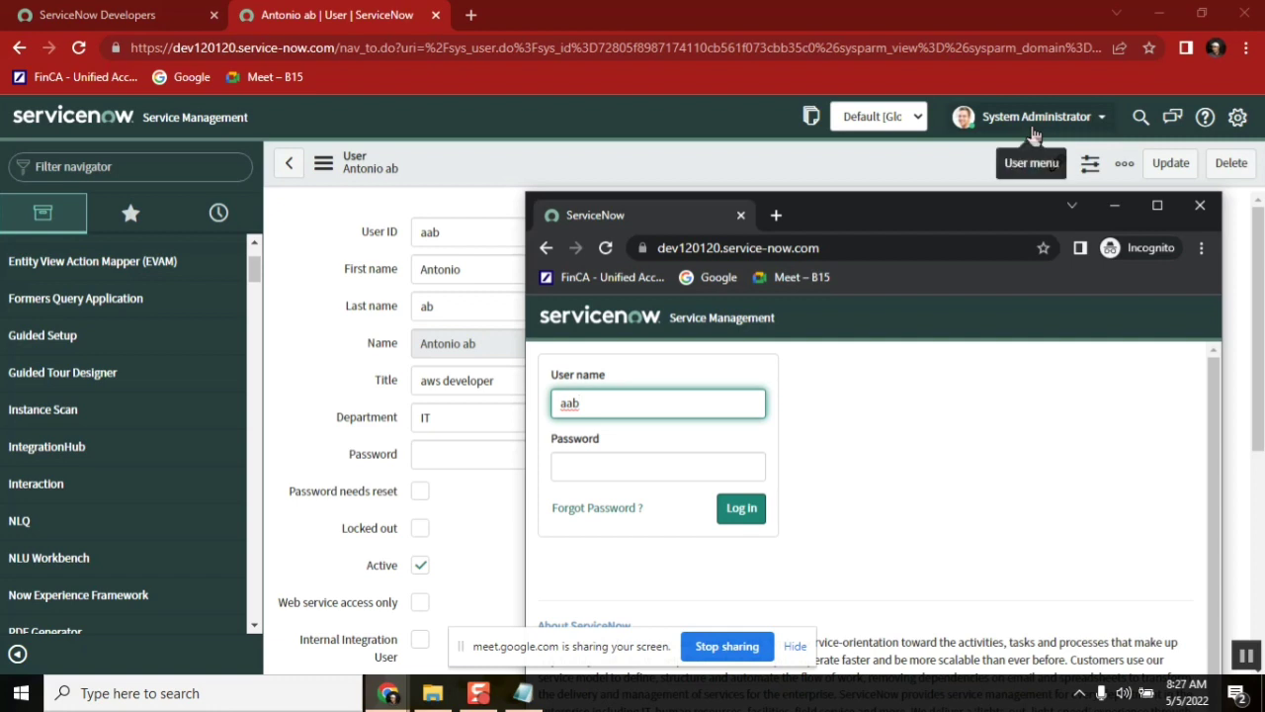
pyautogui.click(138, 15)
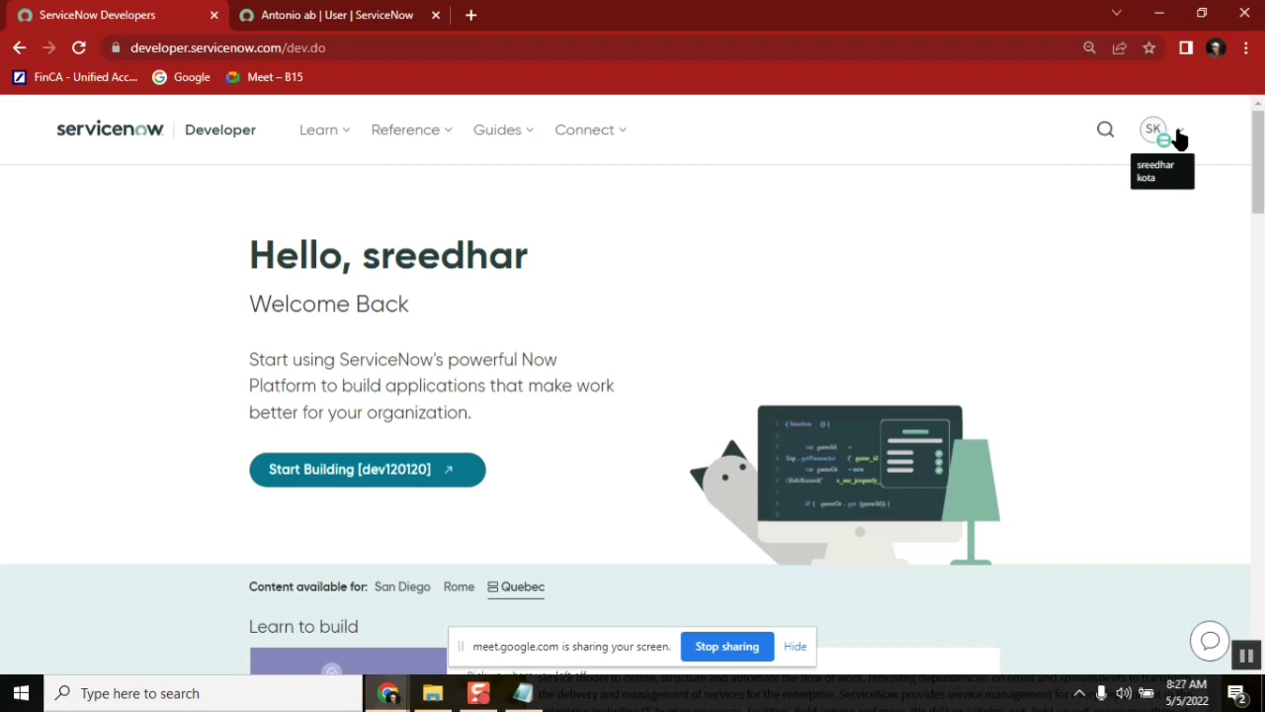
# Open the developer portal's instance overview and review the admin username and password
pyautogui.click(1180, 138)
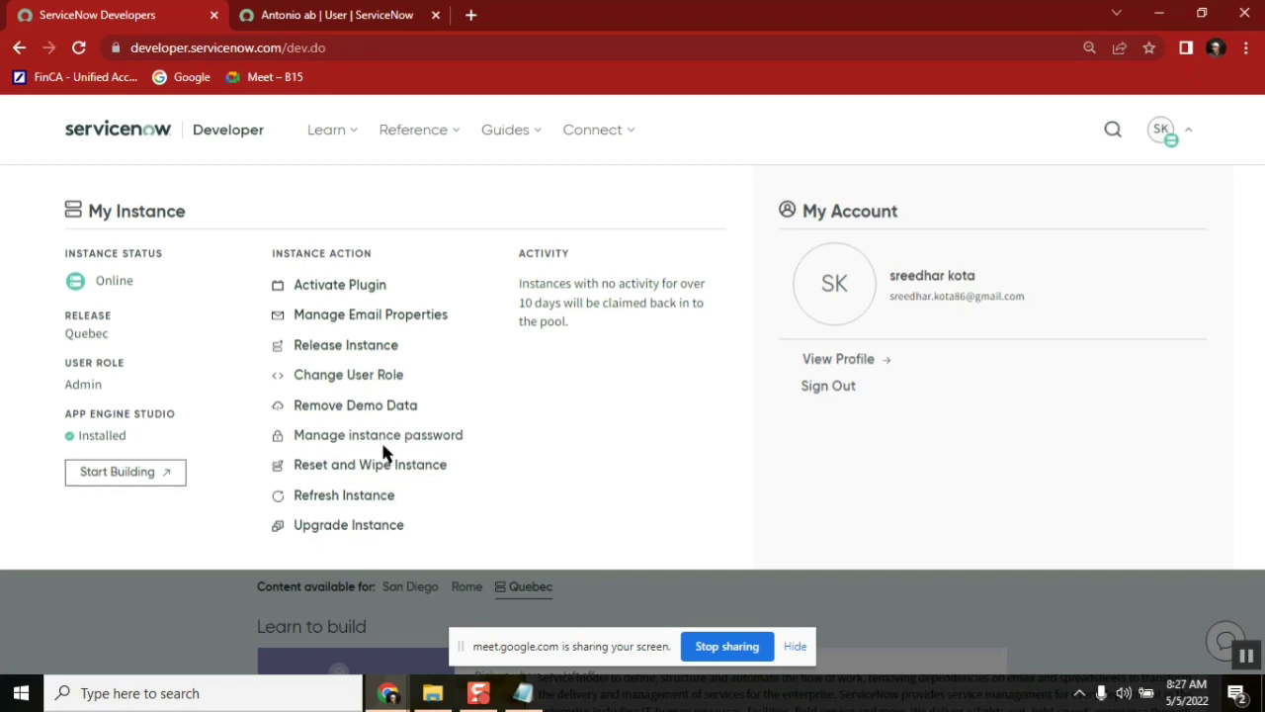
pyautogui.doubleClick(82, 384)
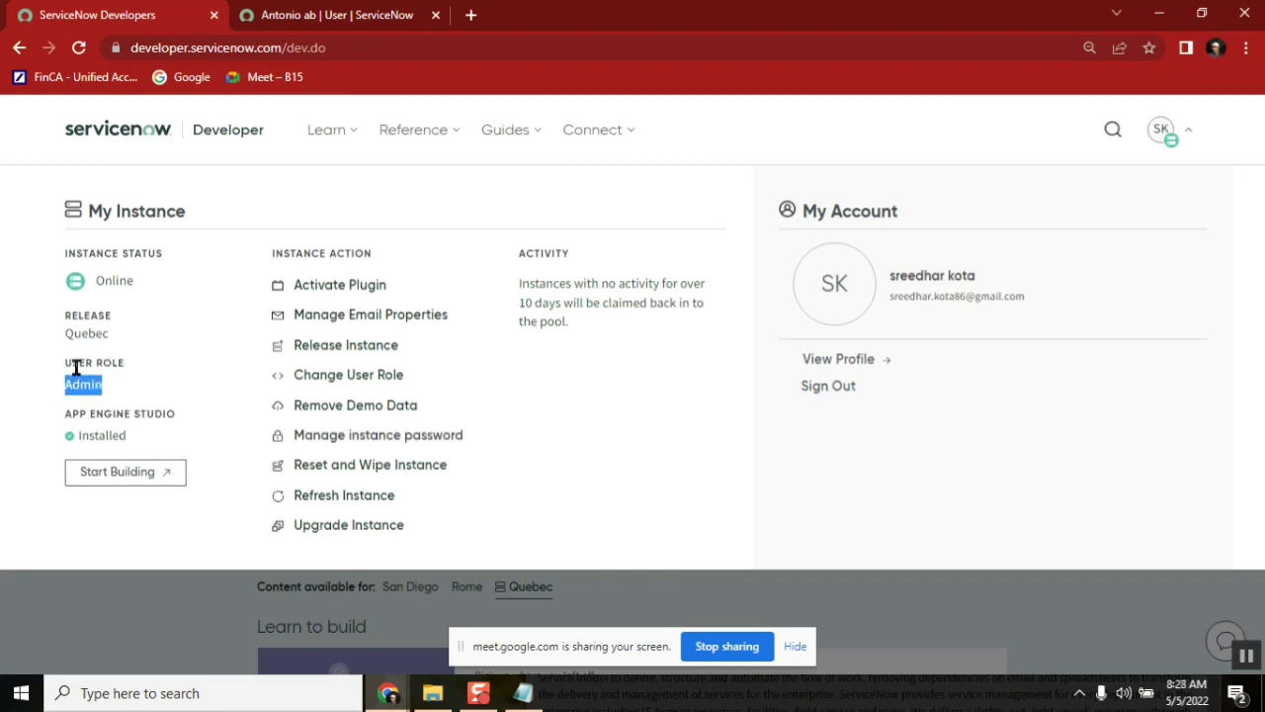
pyautogui.doubleClick(77, 362)
pyautogui.click(431, 443)
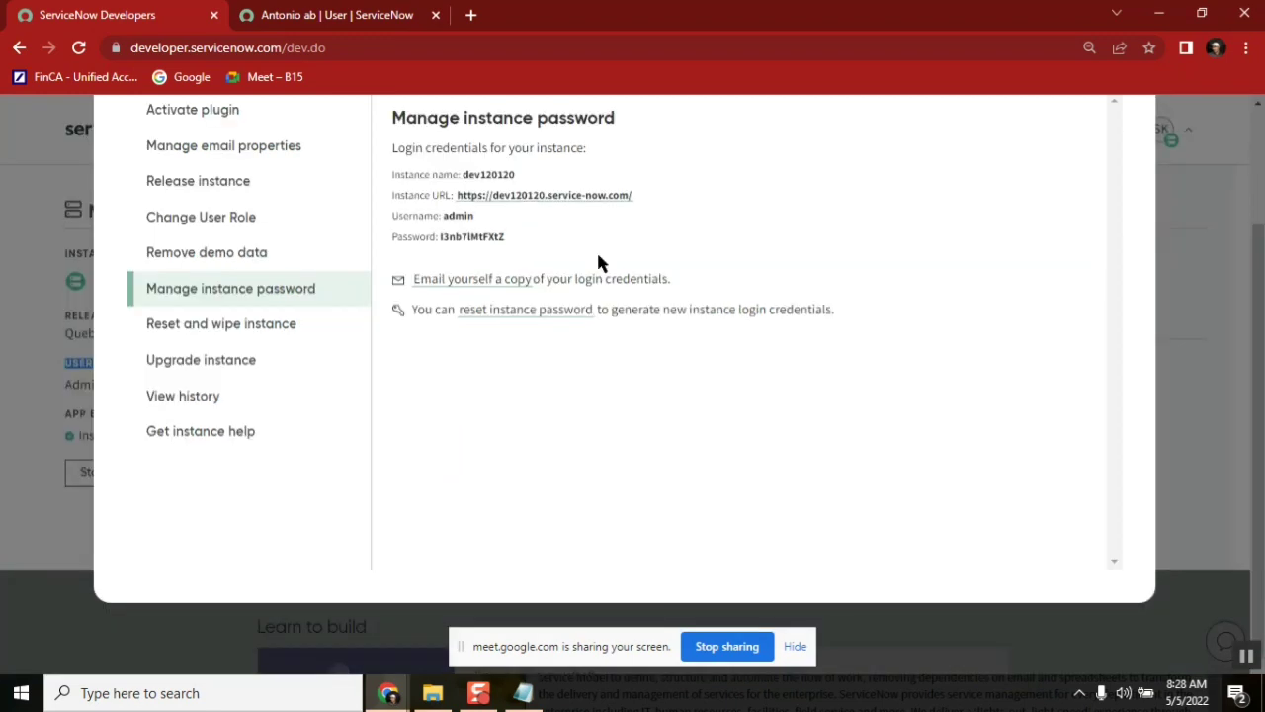
pyautogui.moveTo(508, 238); pyautogui.dragTo(393, 216)
pyautogui.click(612, 231)
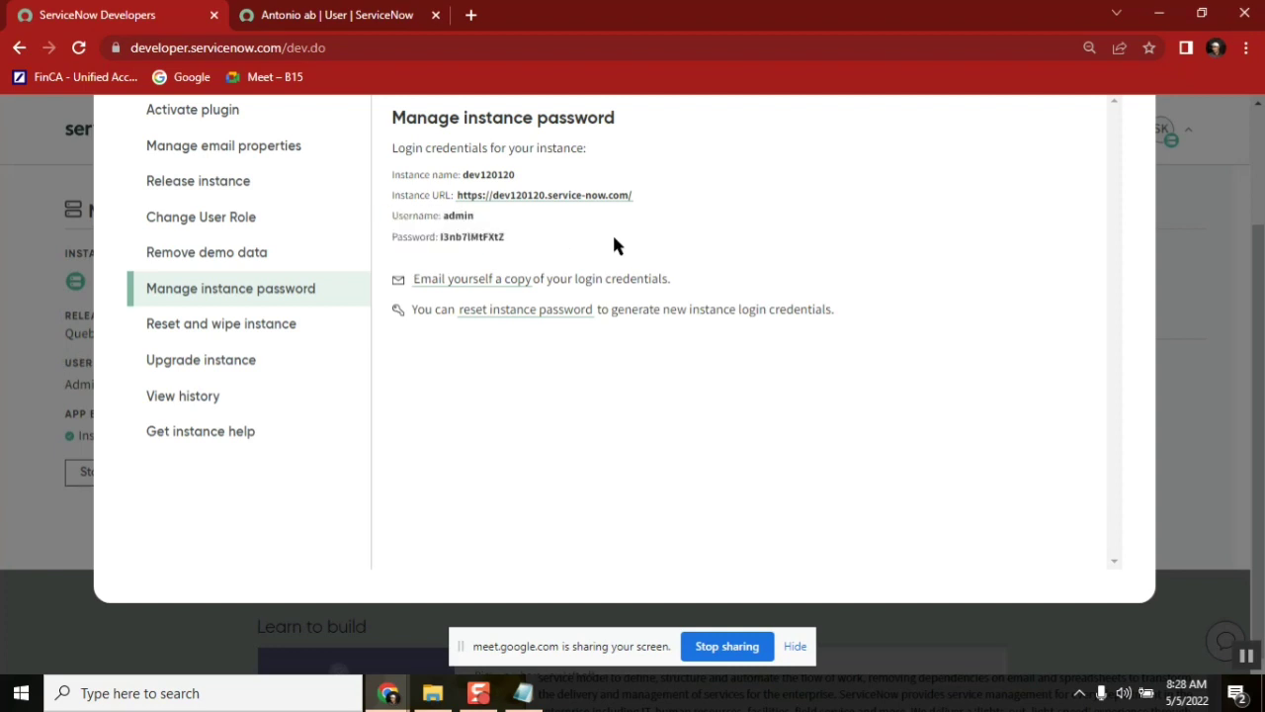
pyautogui.doubleClick(452, 216)
pyautogui.doubleClick(480, 235)
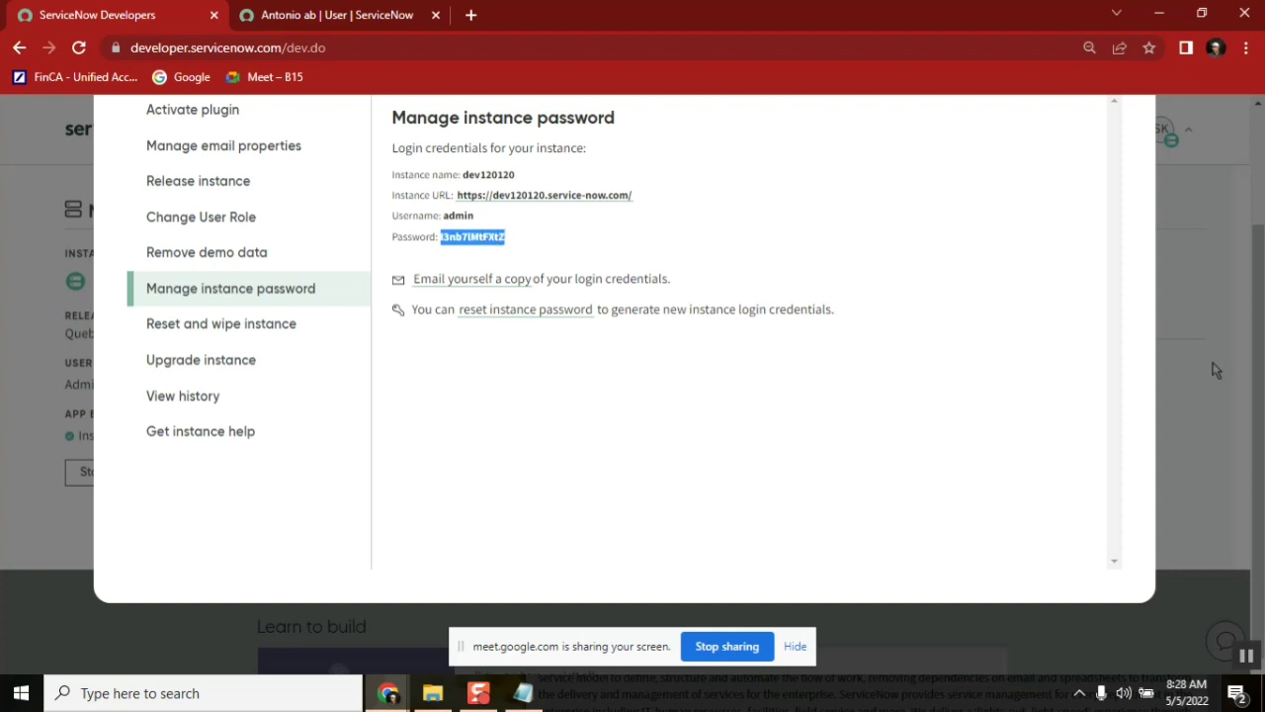
pyautogui.moveTo(1257, 303); pyautogui.dragTo(1257, 219)
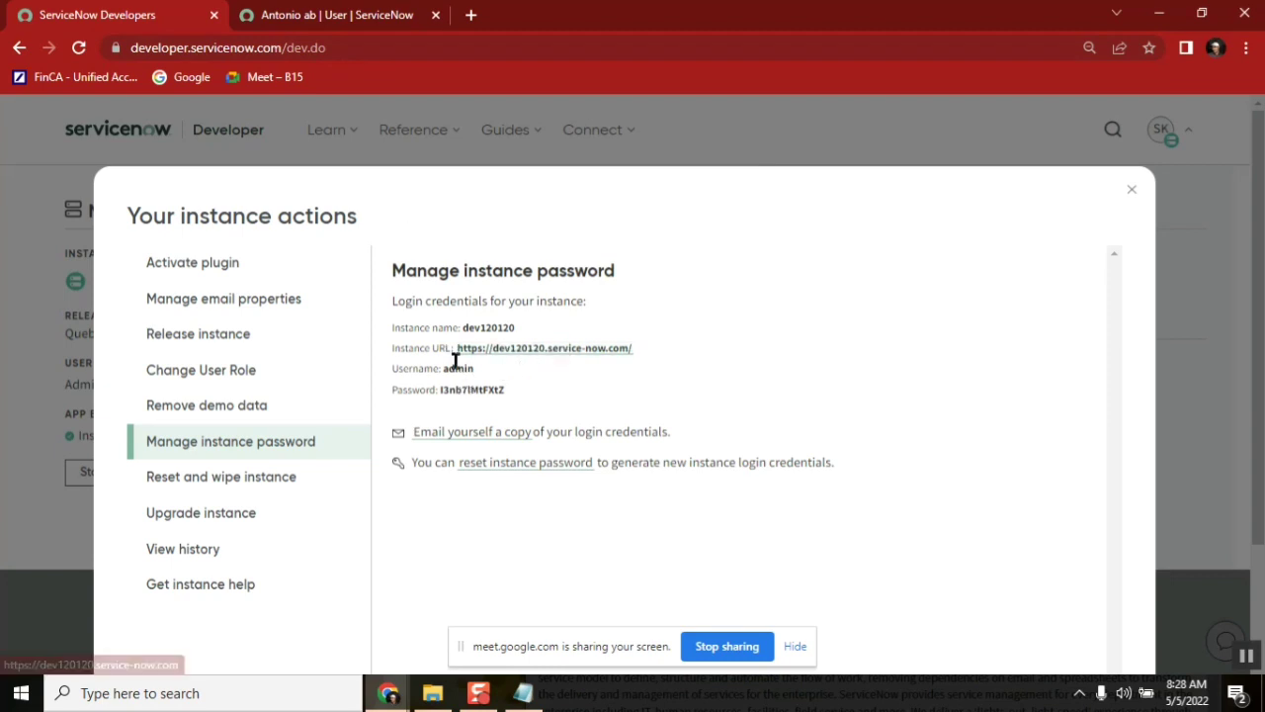
# Reposition the login window, recheck the credentials, and close the instance credentials dialog
pyautogui.moveTo(391, 697)
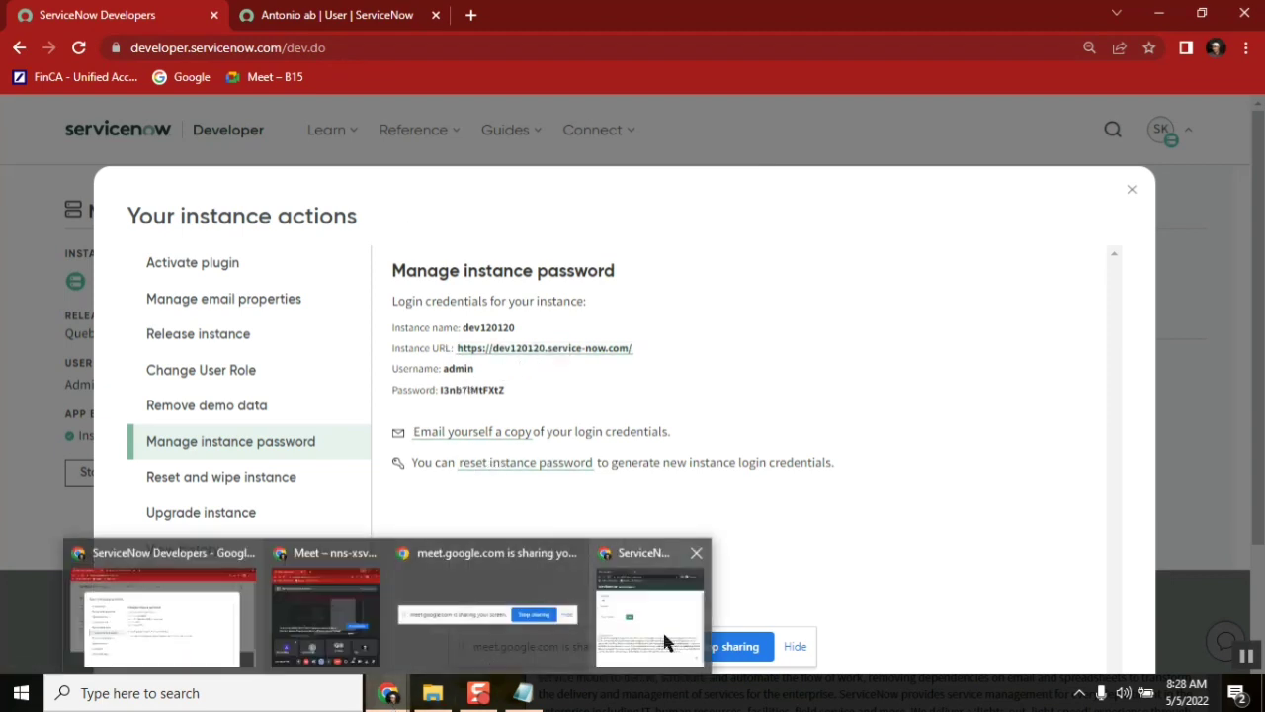
pyautogui.click(662, 628)
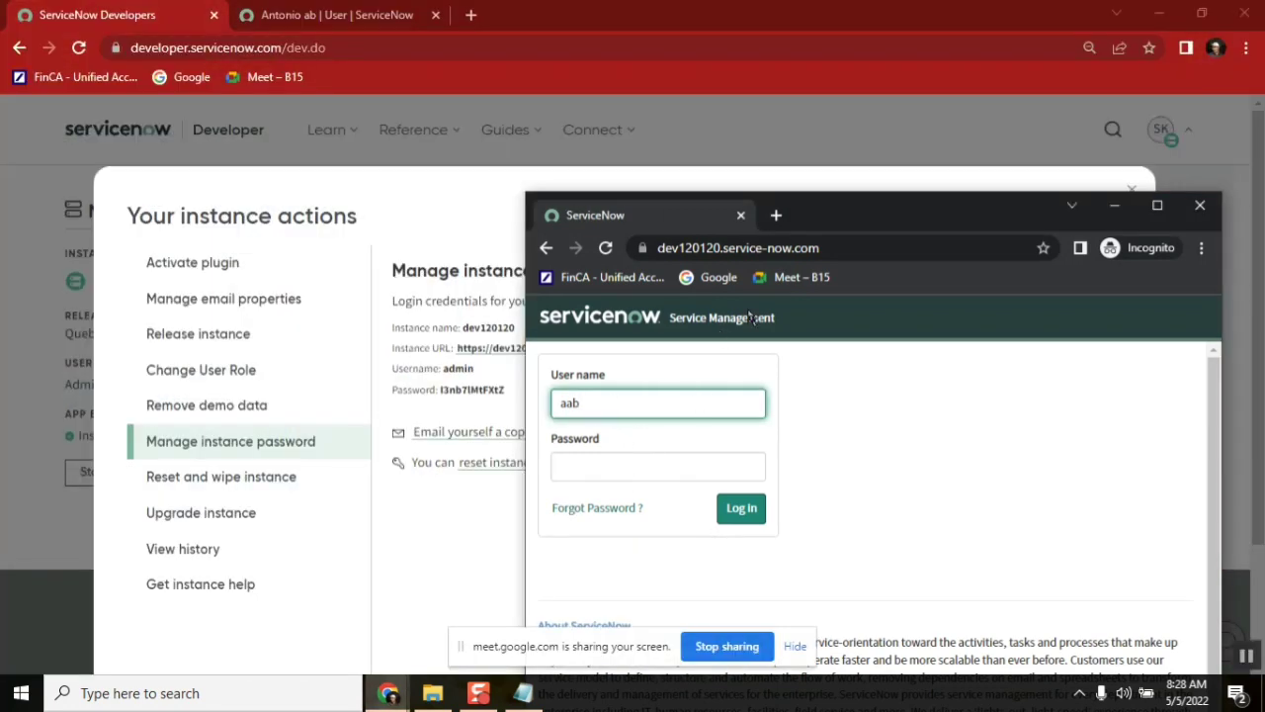
pyautogui.moveTo(827, 217); pyautogui.dragTo(966, 152)
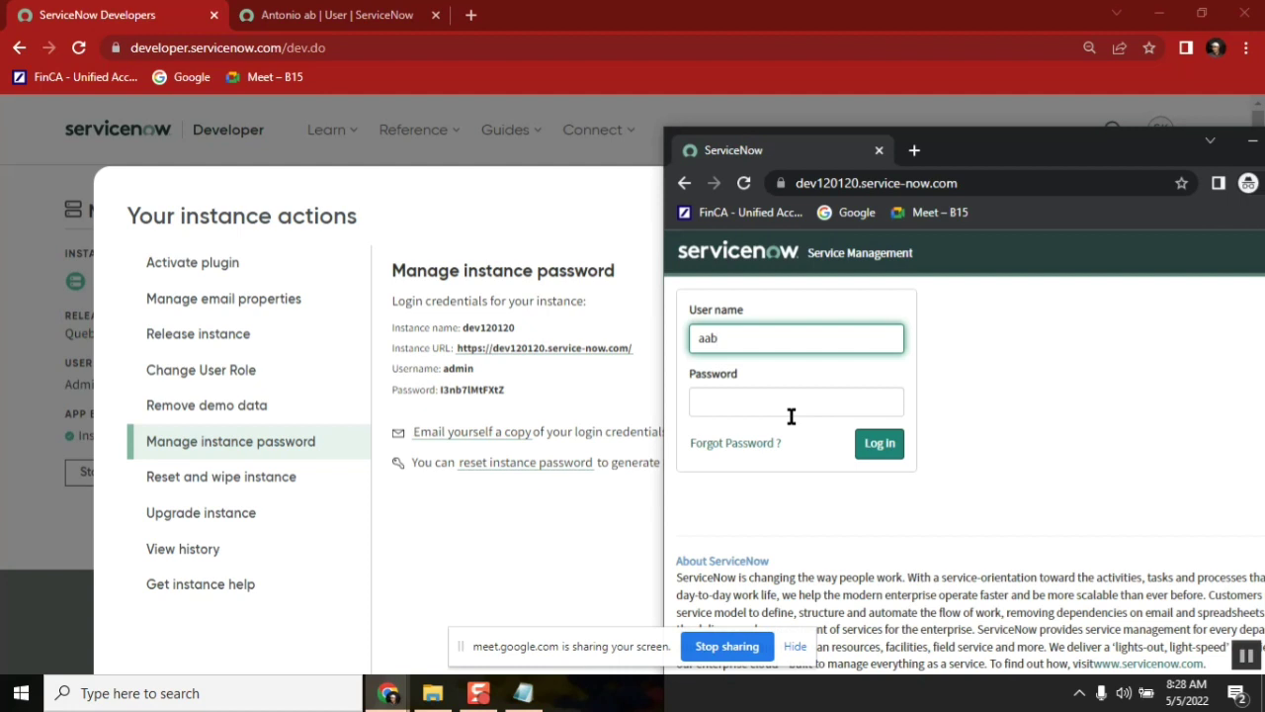
pyautogui.doubleClick(461, 389)
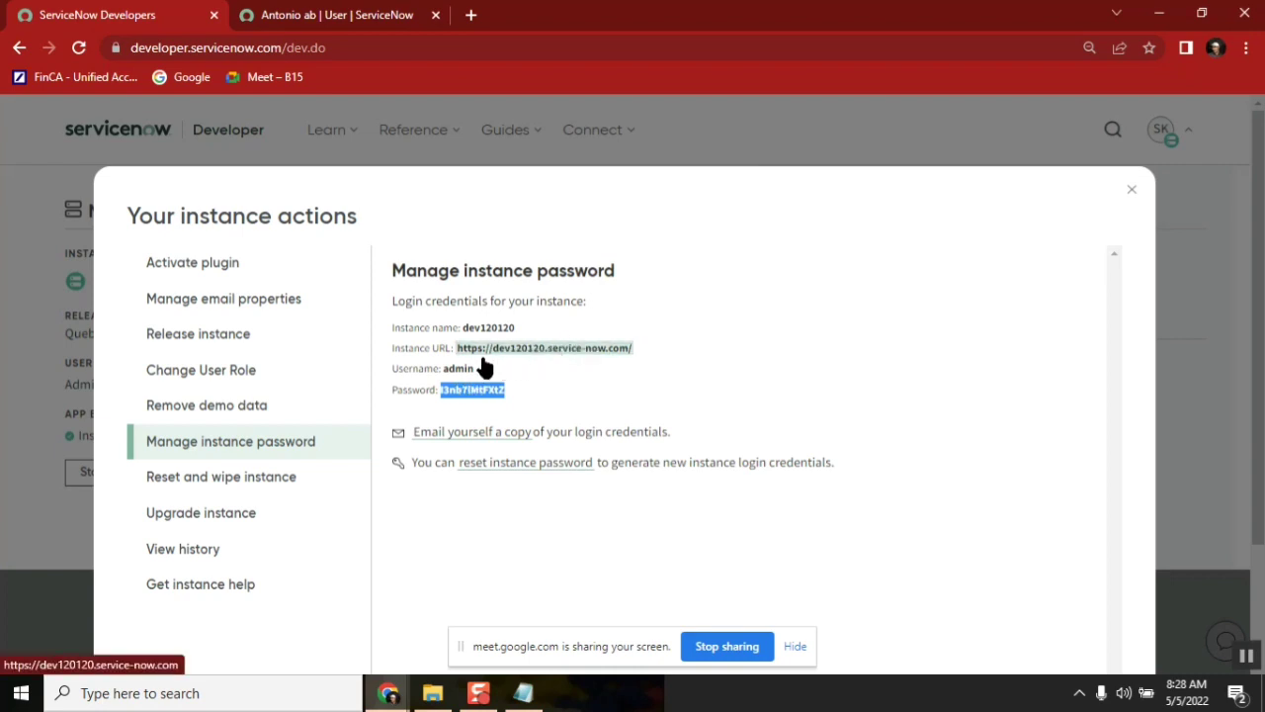
pyautogui.doubleClick(458, 370)
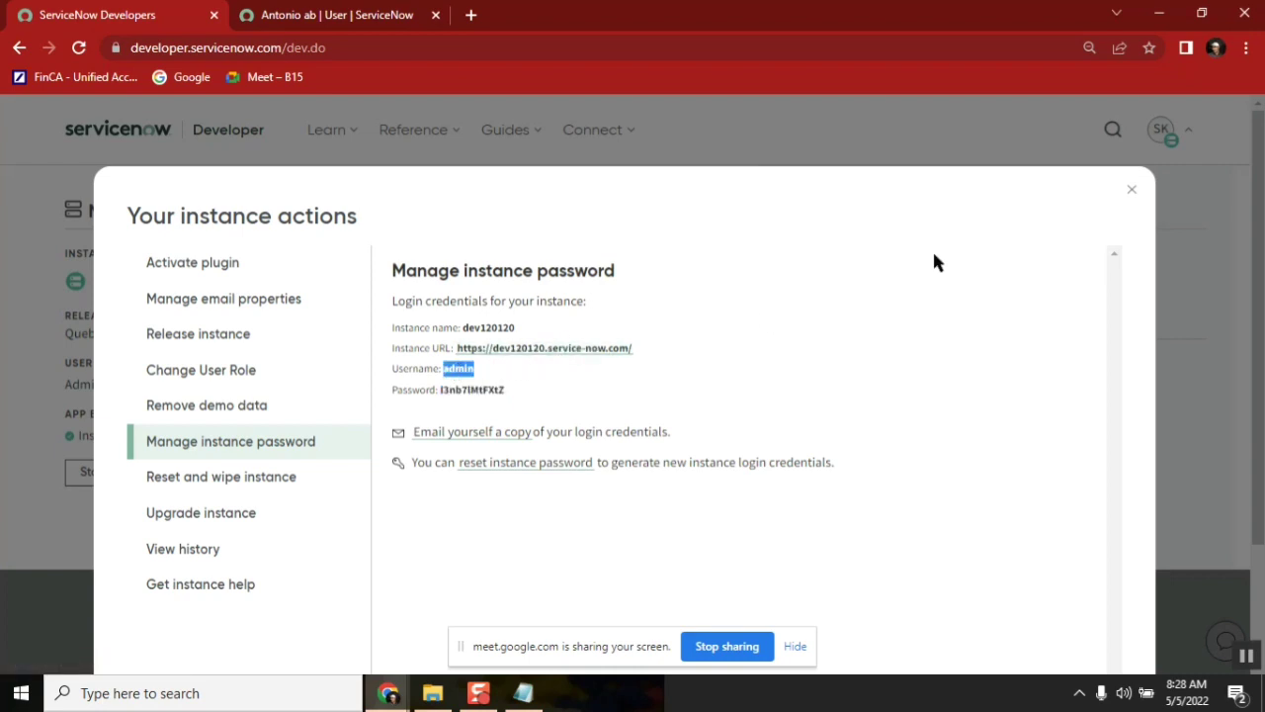
pyautogui.click(1131, 191)
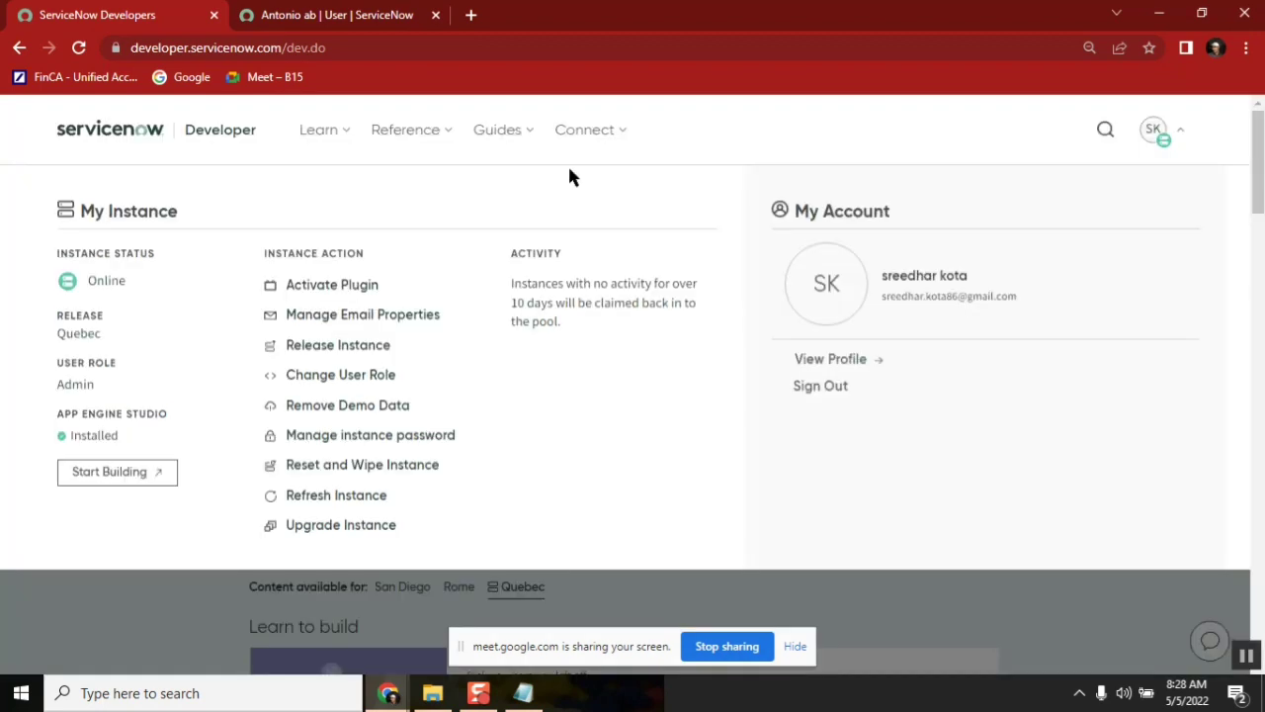
pyautogui.click(321, 17)
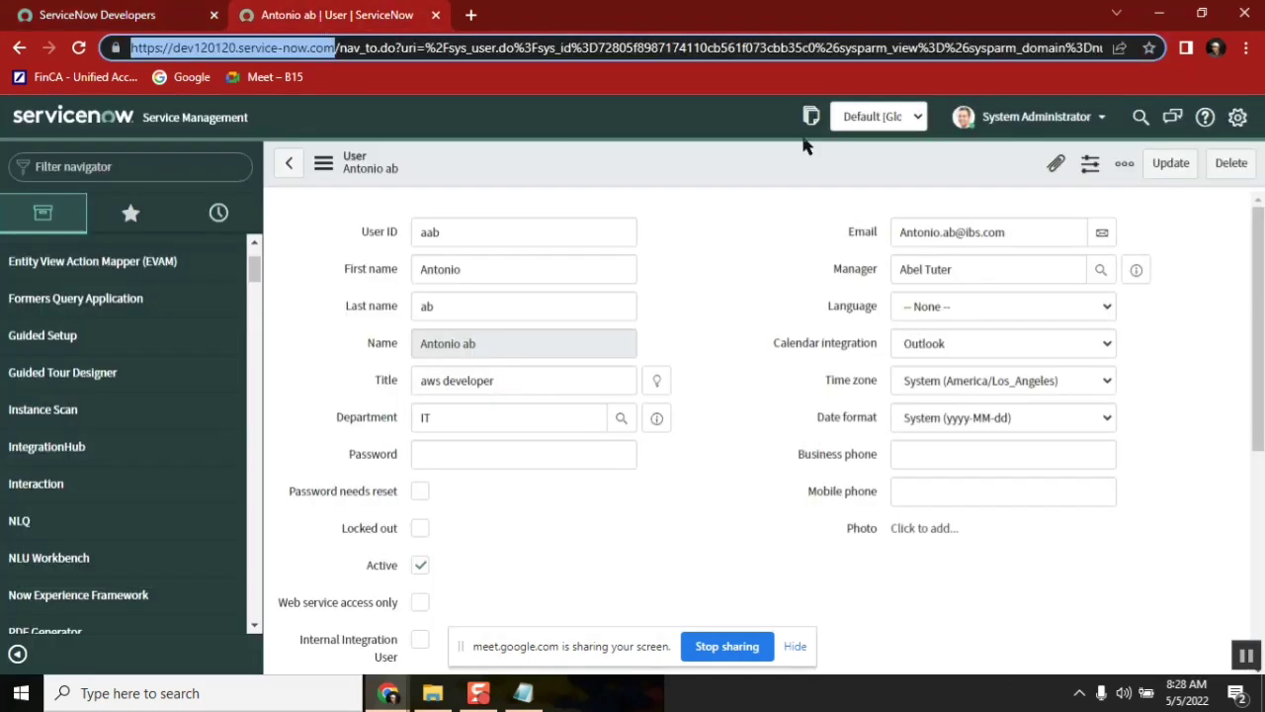
# Open the System Administrator's own profile and switch the form to Default view
pyautogui.click(1023, 119)
pyautogui.click(1013, 153)
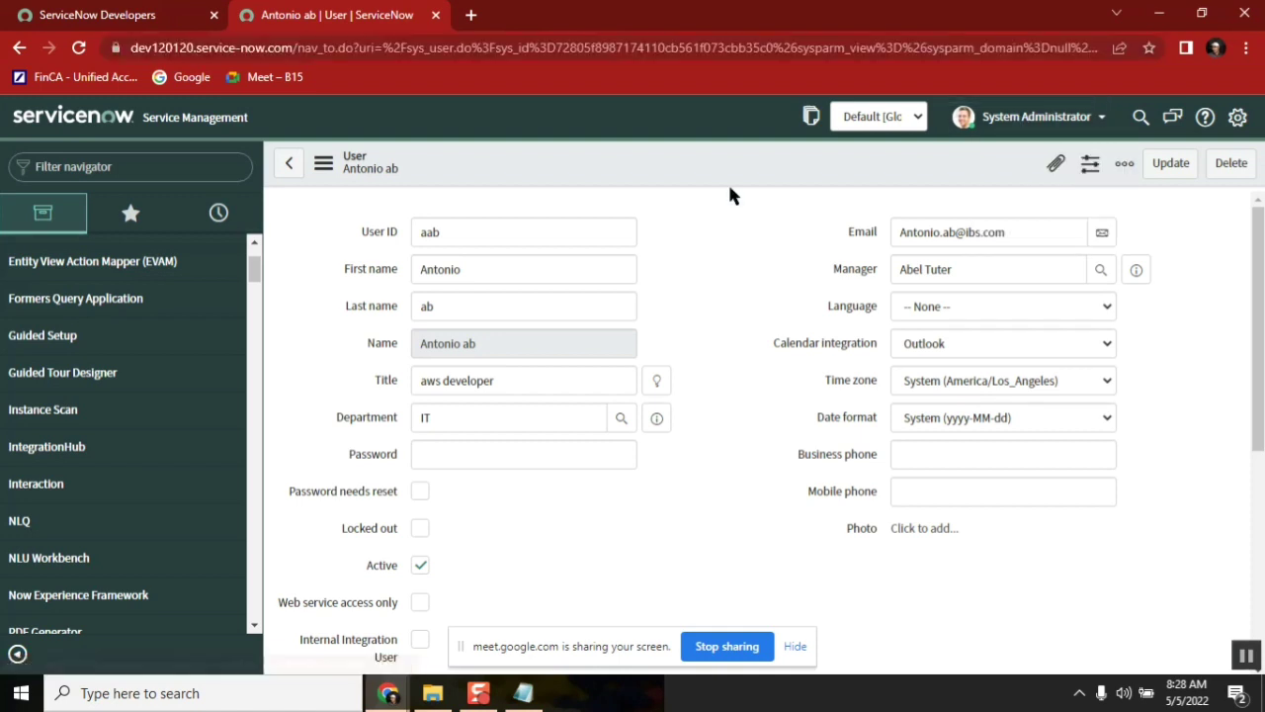
pyautogui.rightClick(474, 170)
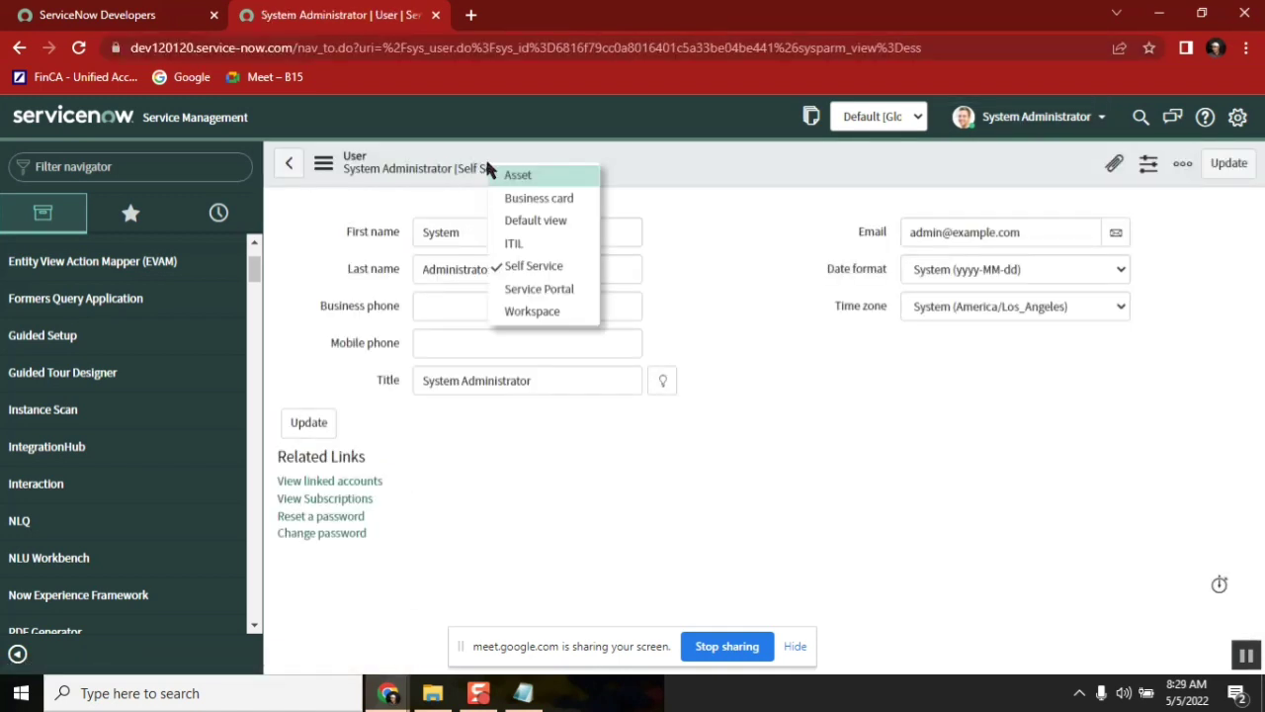
pyautogui.click(539, 221)
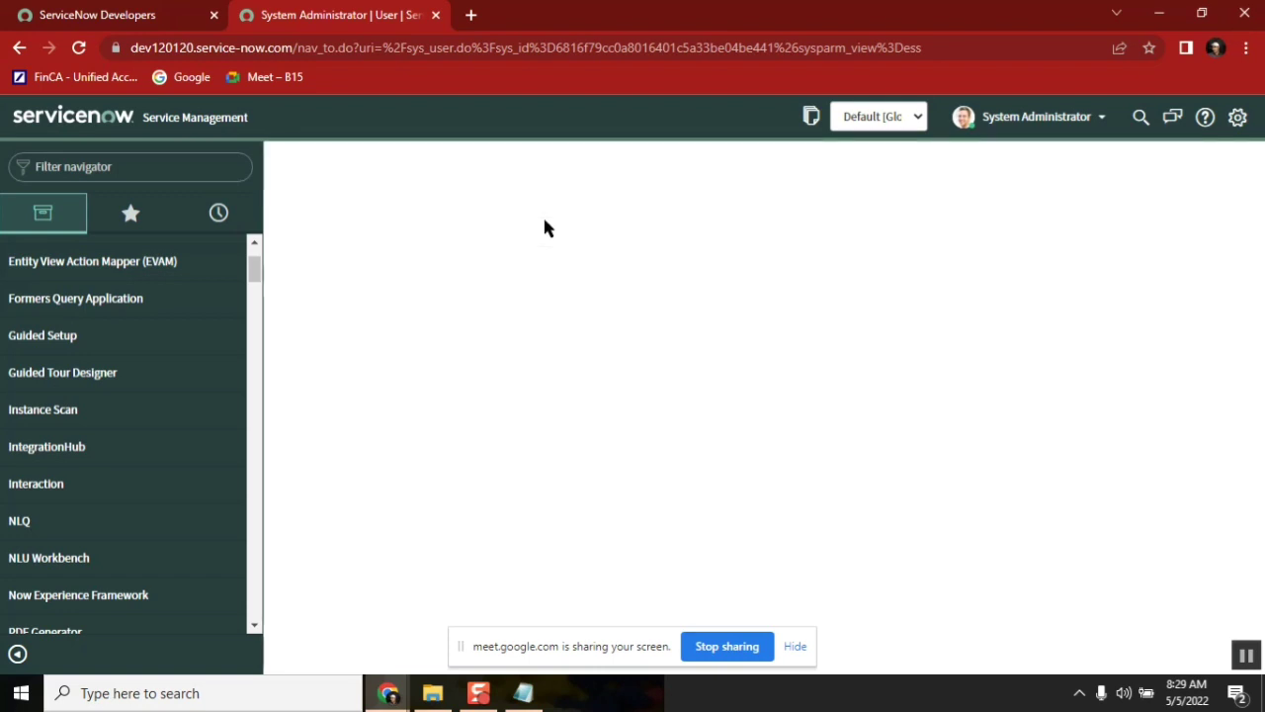
# Highlight the admin user ID and bring the private login window back in front
pyautogui.doubleClick(430, 231)
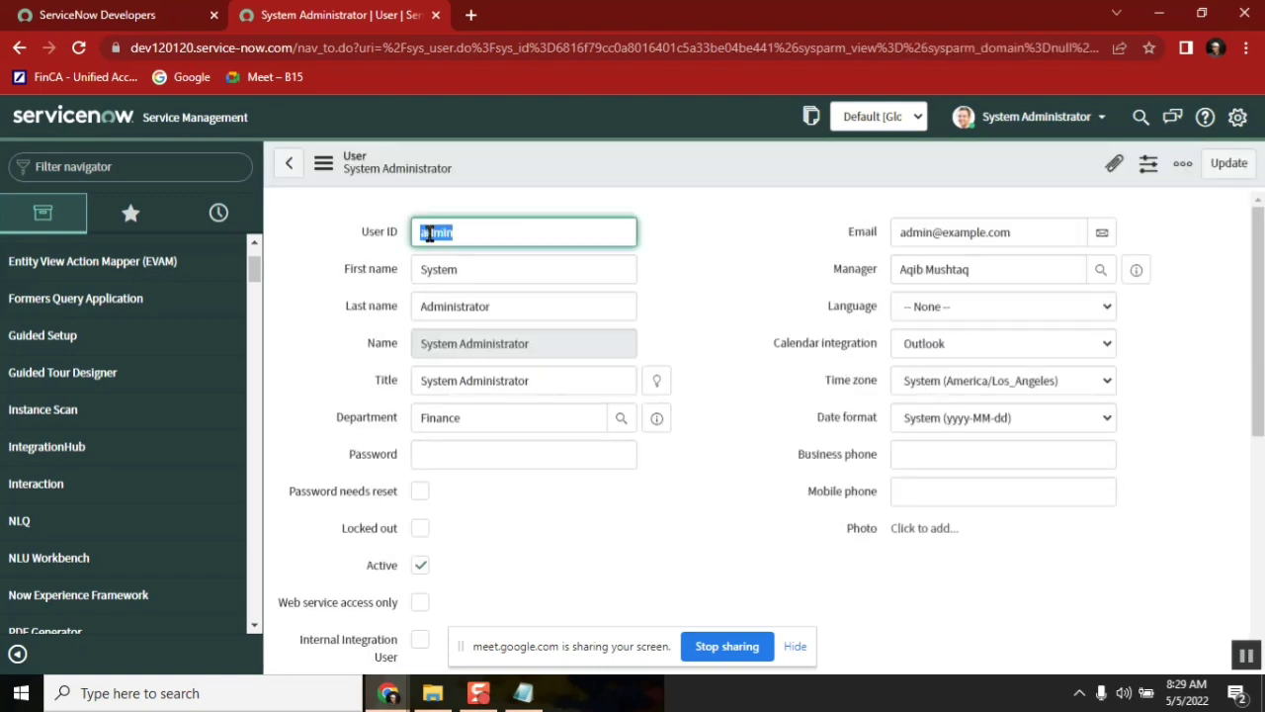
pyautogui.click(532, 548)
pyautogui.click(441, 453)
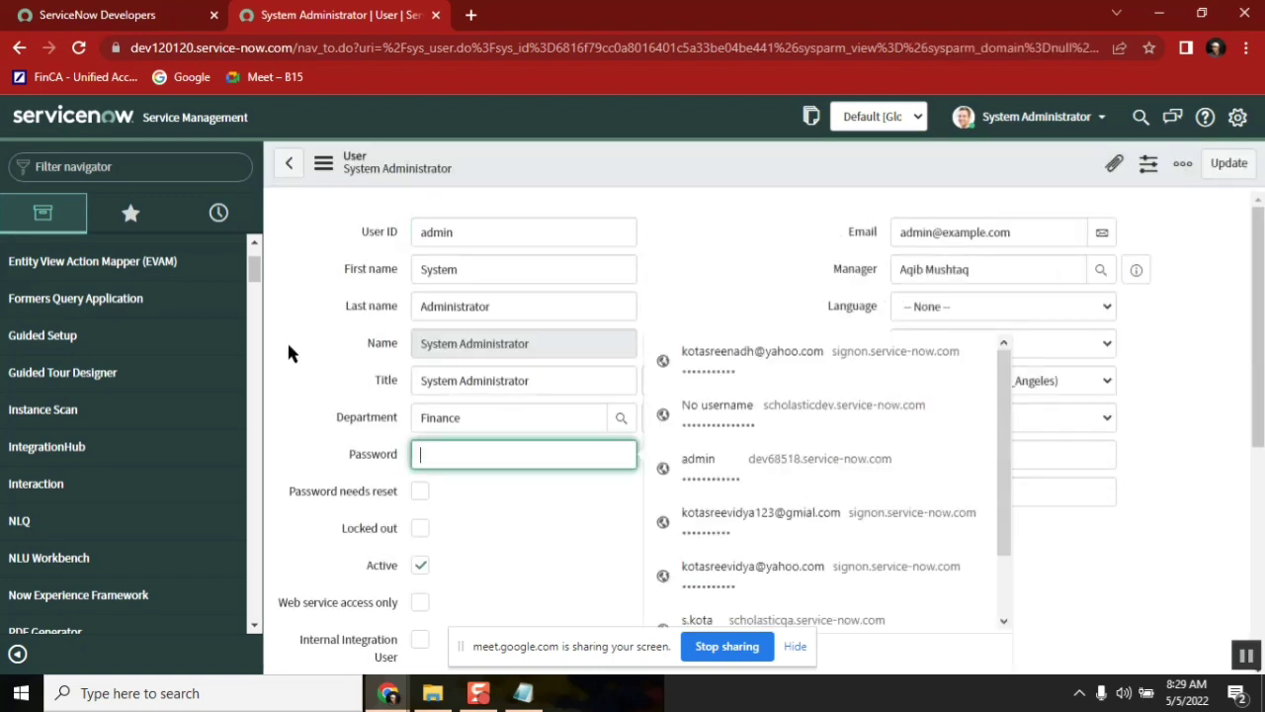
pyautogui.click(709, 217)
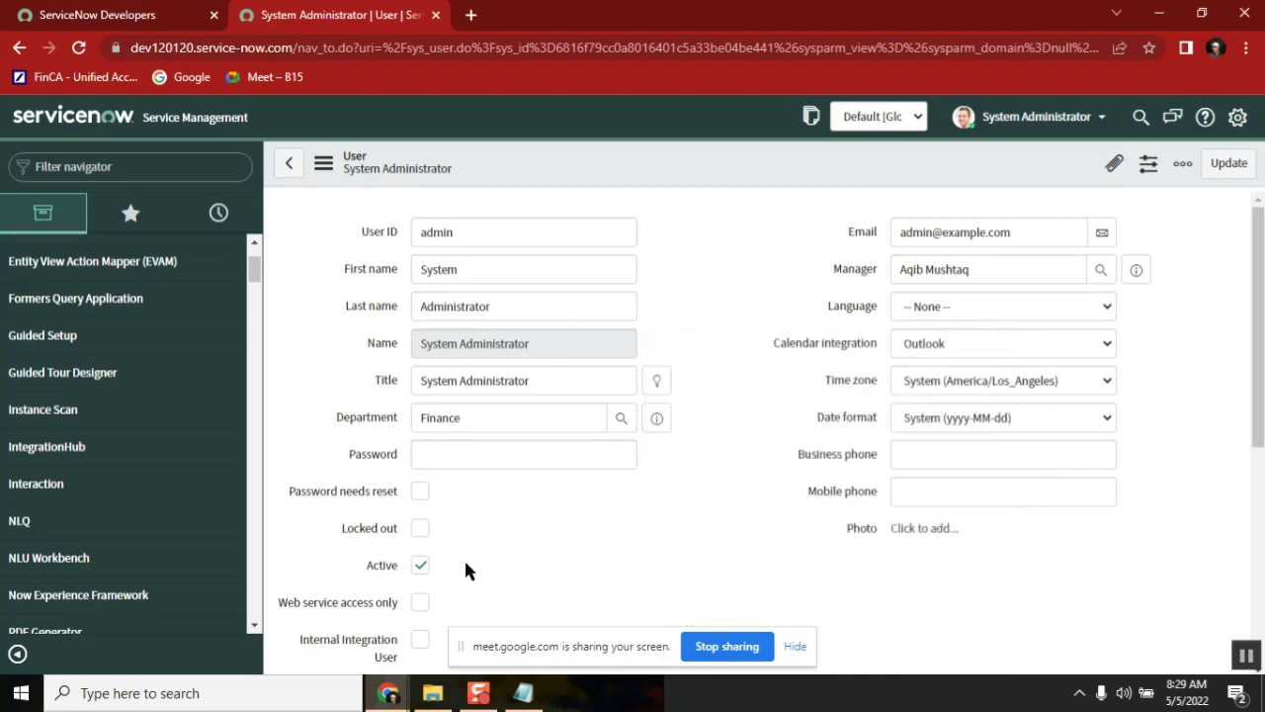
pyautogui.click(388, 692)
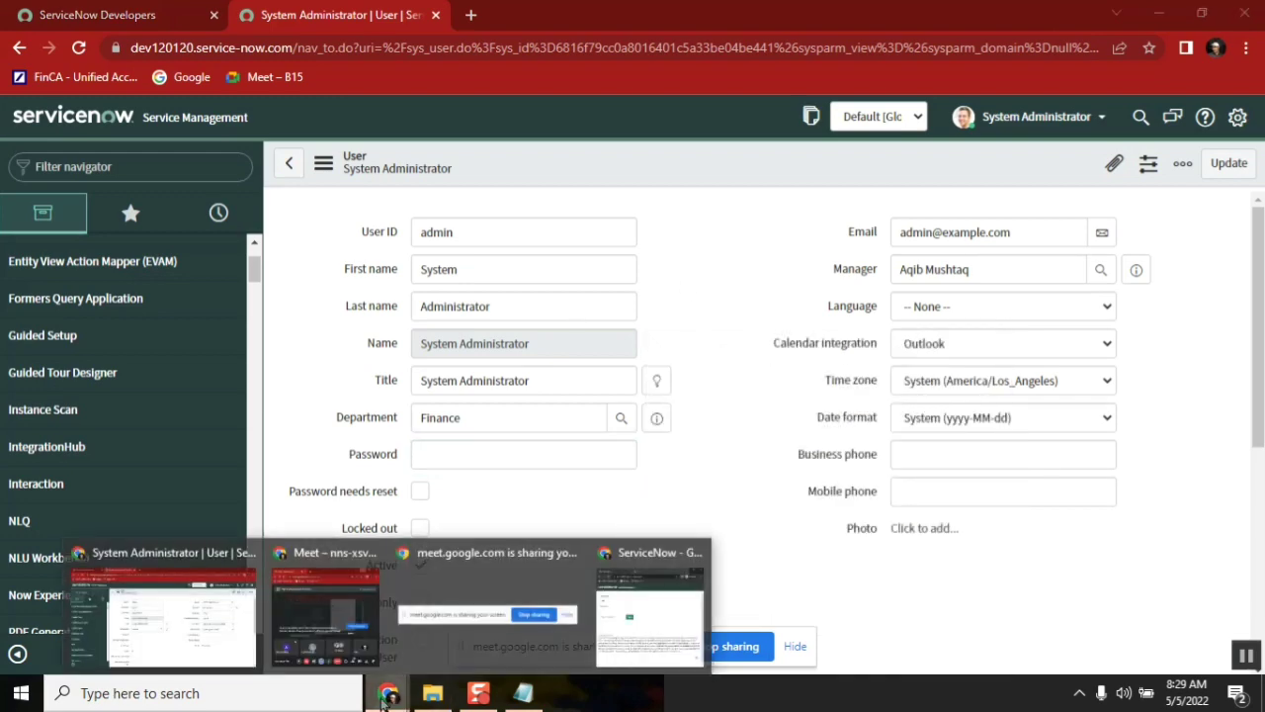
pyautogui.click(656, 608)
# Enter the group member's password in the incognito login page and sign in
pyautogui.click(749, 401)
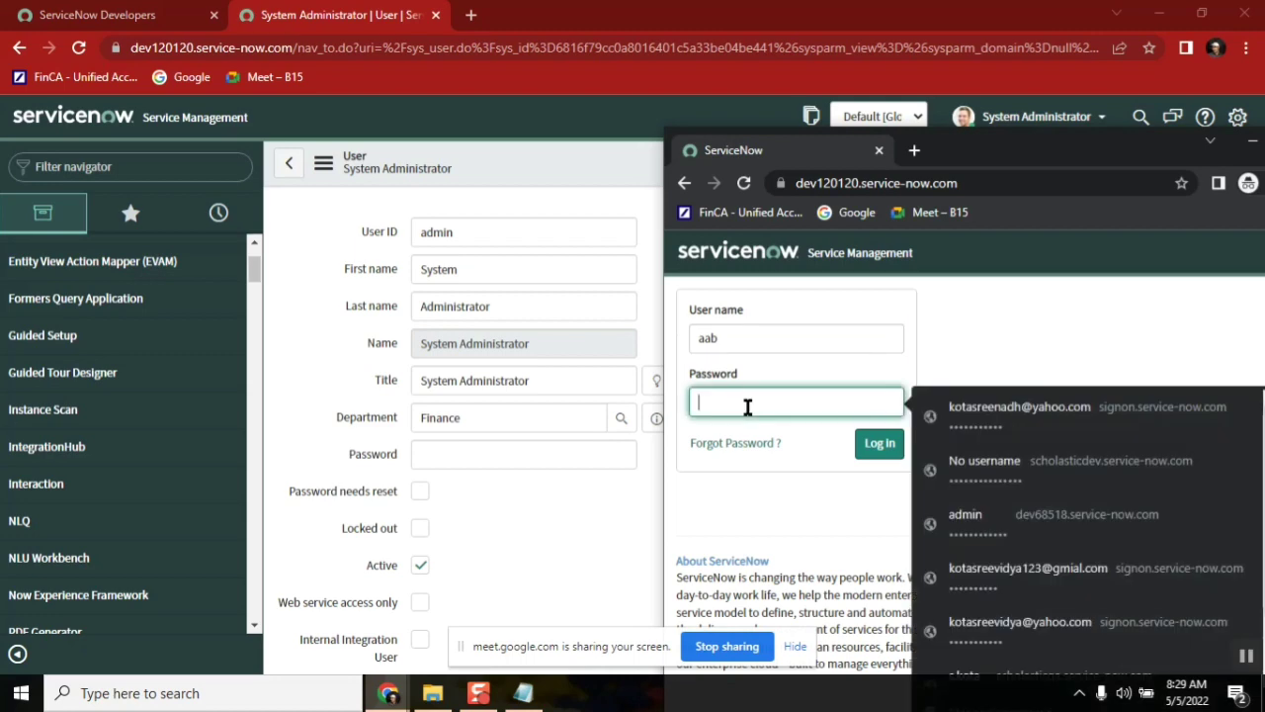
pyautogui.press('Escape')
pyautogui.write('•••••••••••')
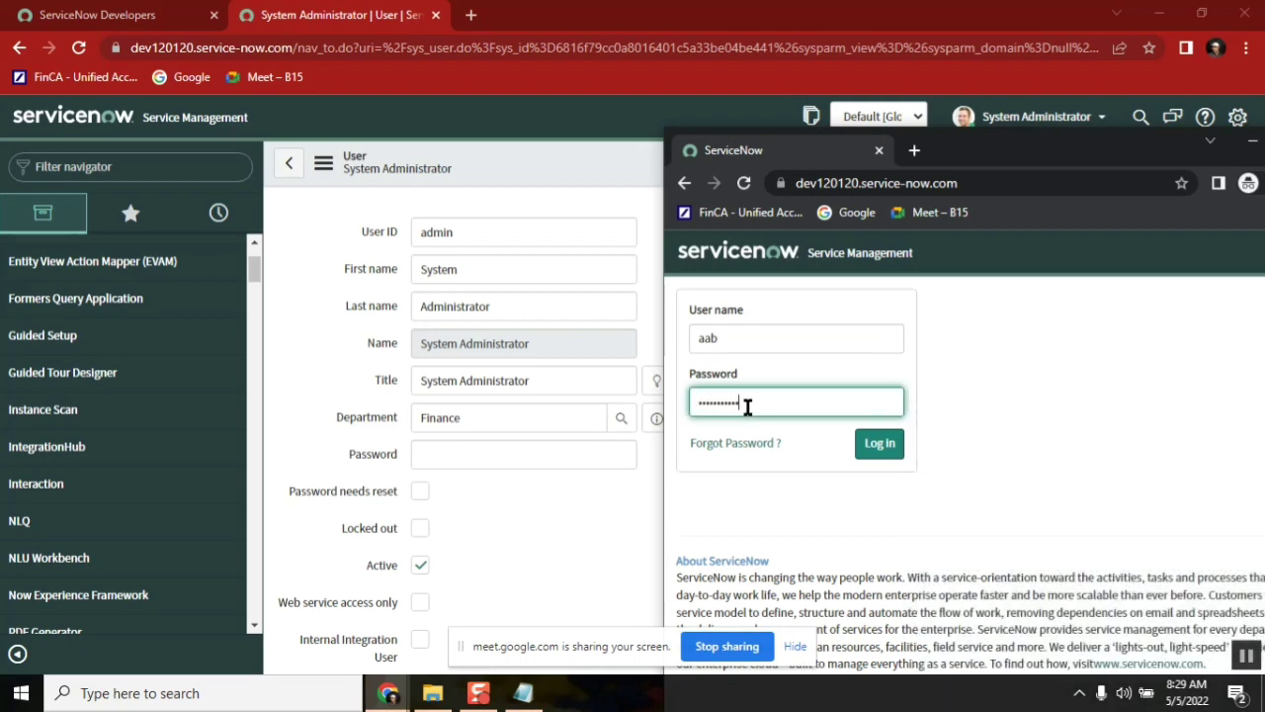
pyautogui.write('•')
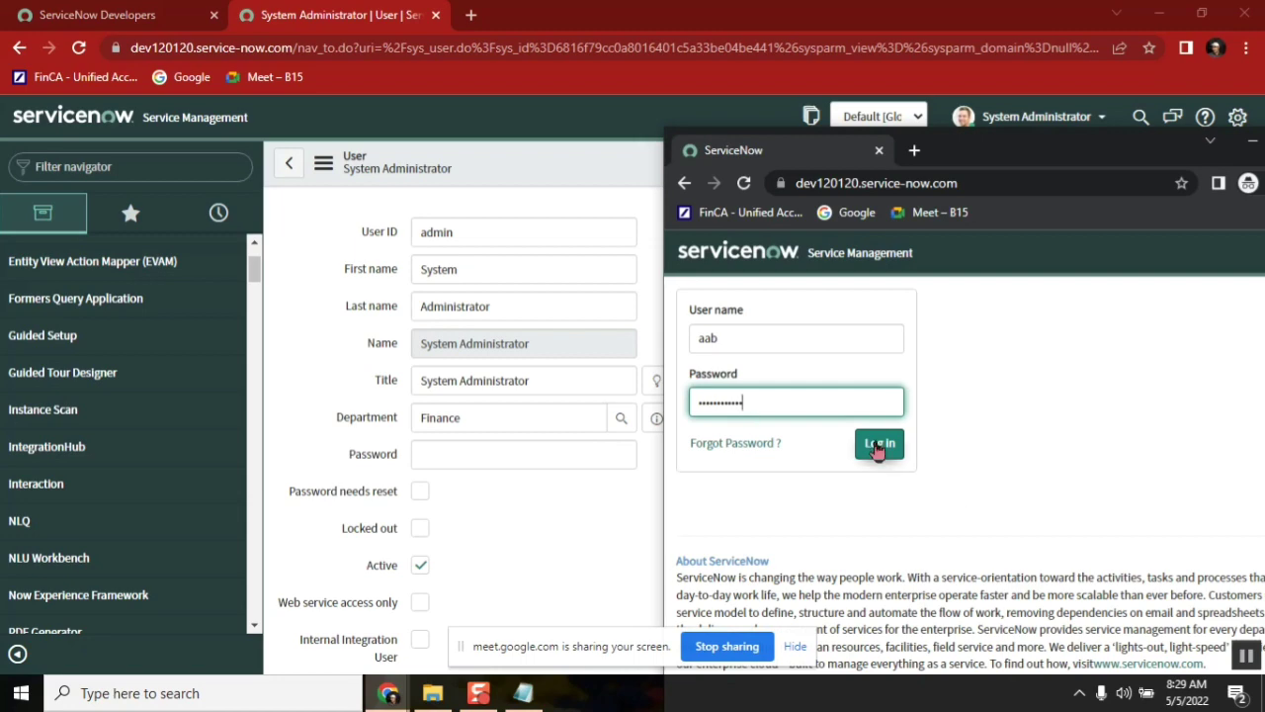
pyautogui.click(877, 447)
# Maximize the incognito window, collapse Self-Service, and return to the administrator's user form
pyautogui.doubleClick(985, 142)
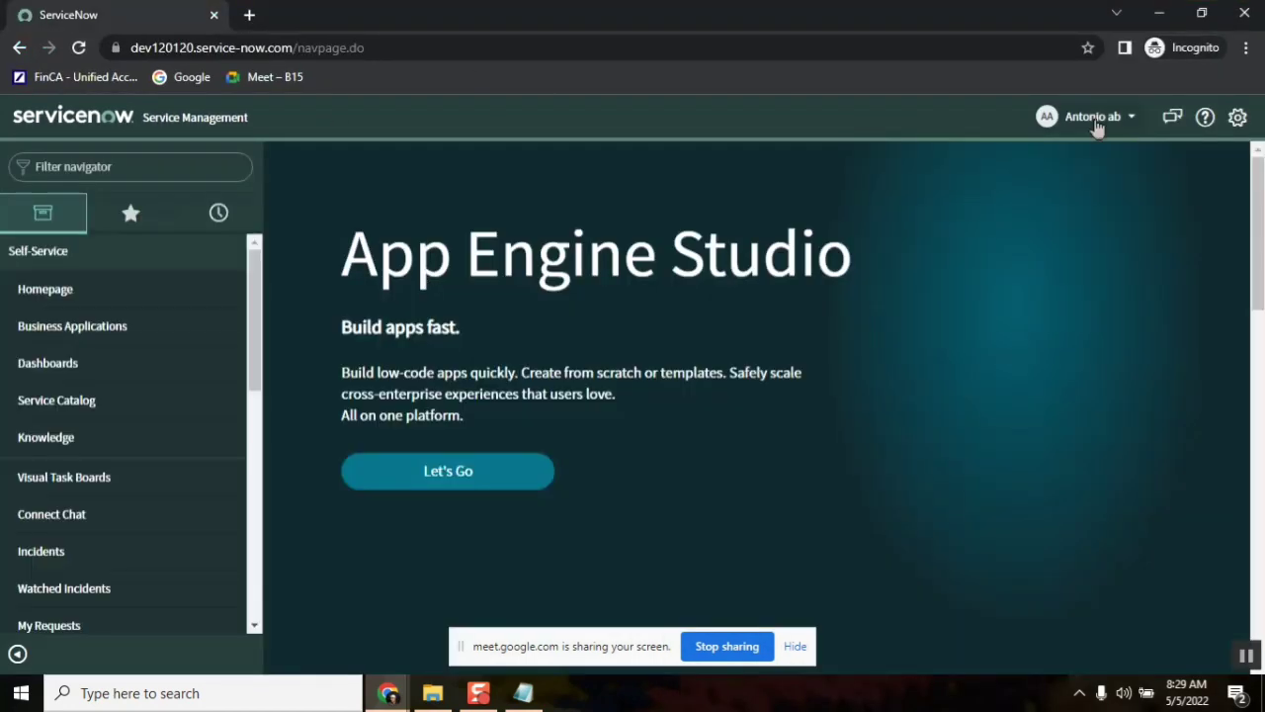
pyautogui.click(1202, 15)
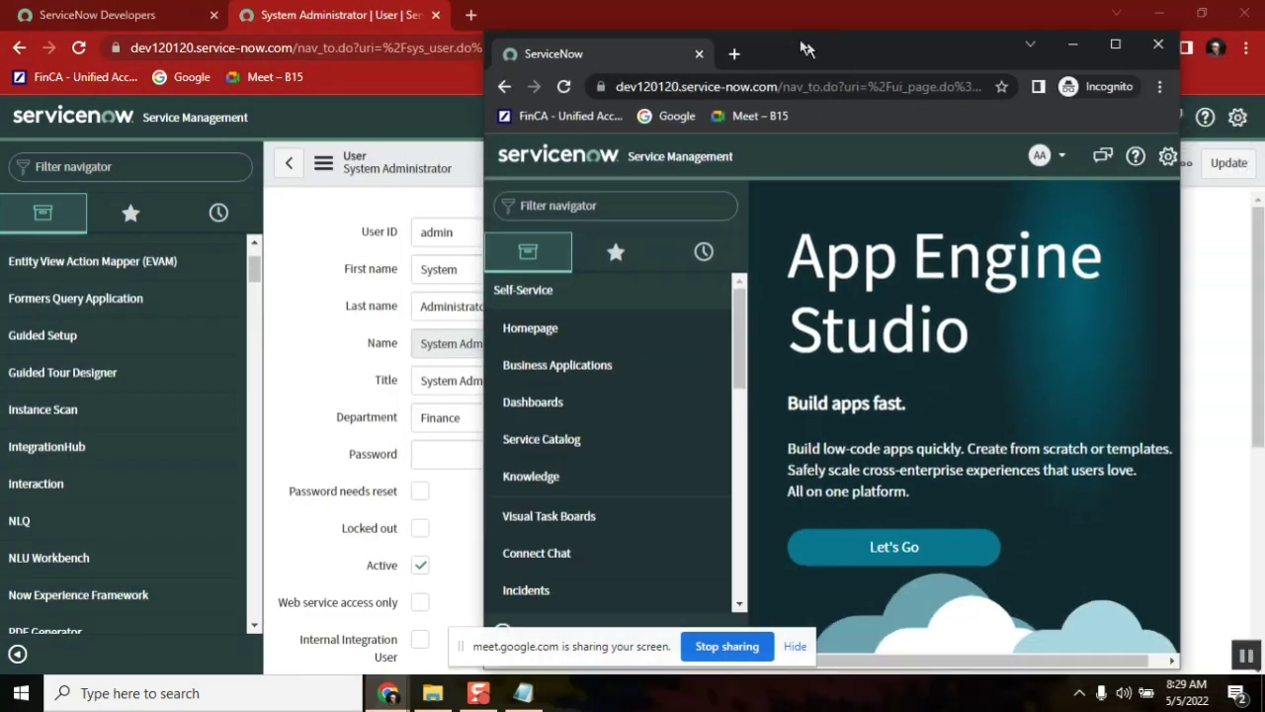
pyautogui.moveTo(806, 49); pyautogui.dragTo(782, 19)
pyautogui.click(1088, 28)
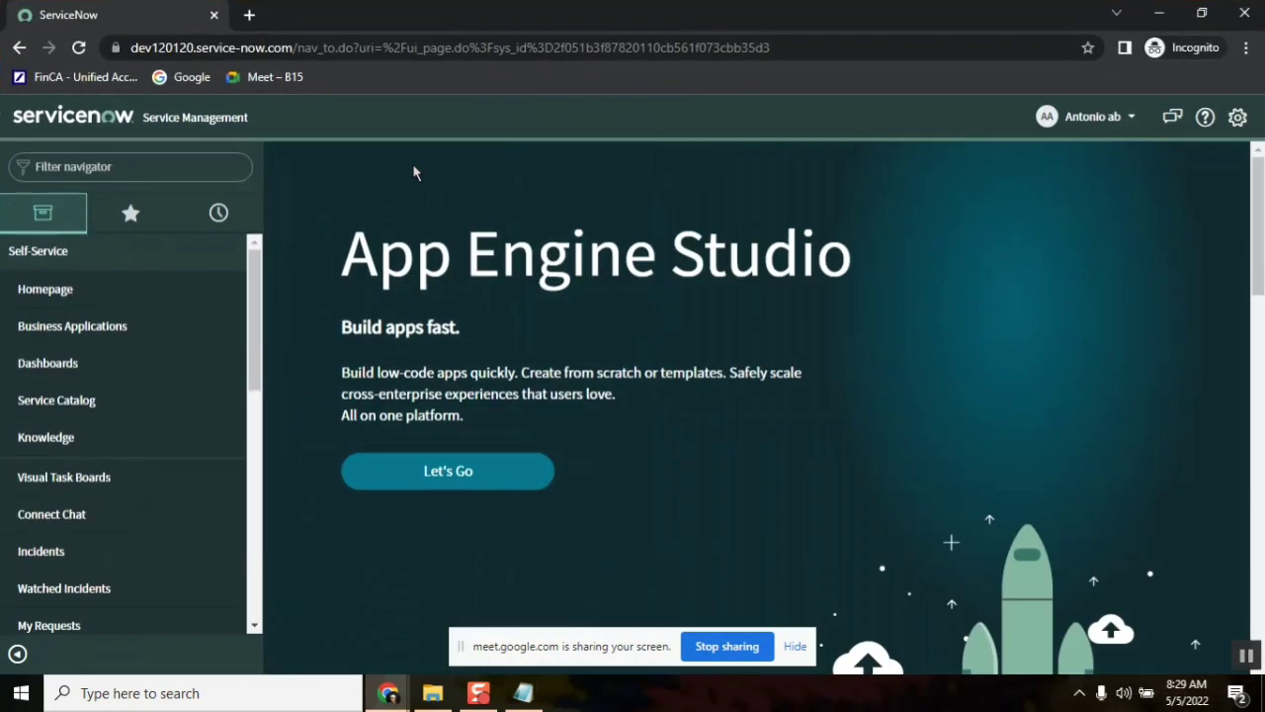
pyautogui.click(70, 253)
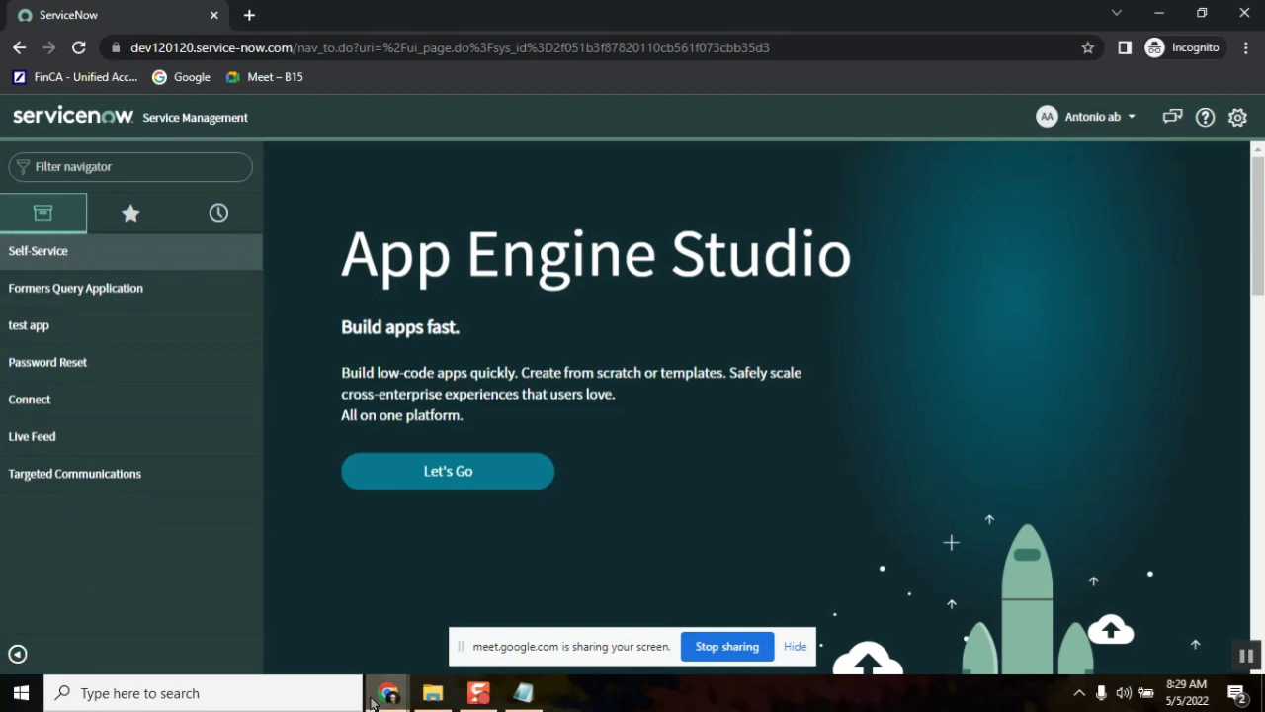
pyautogui.moveTo(388, 693)
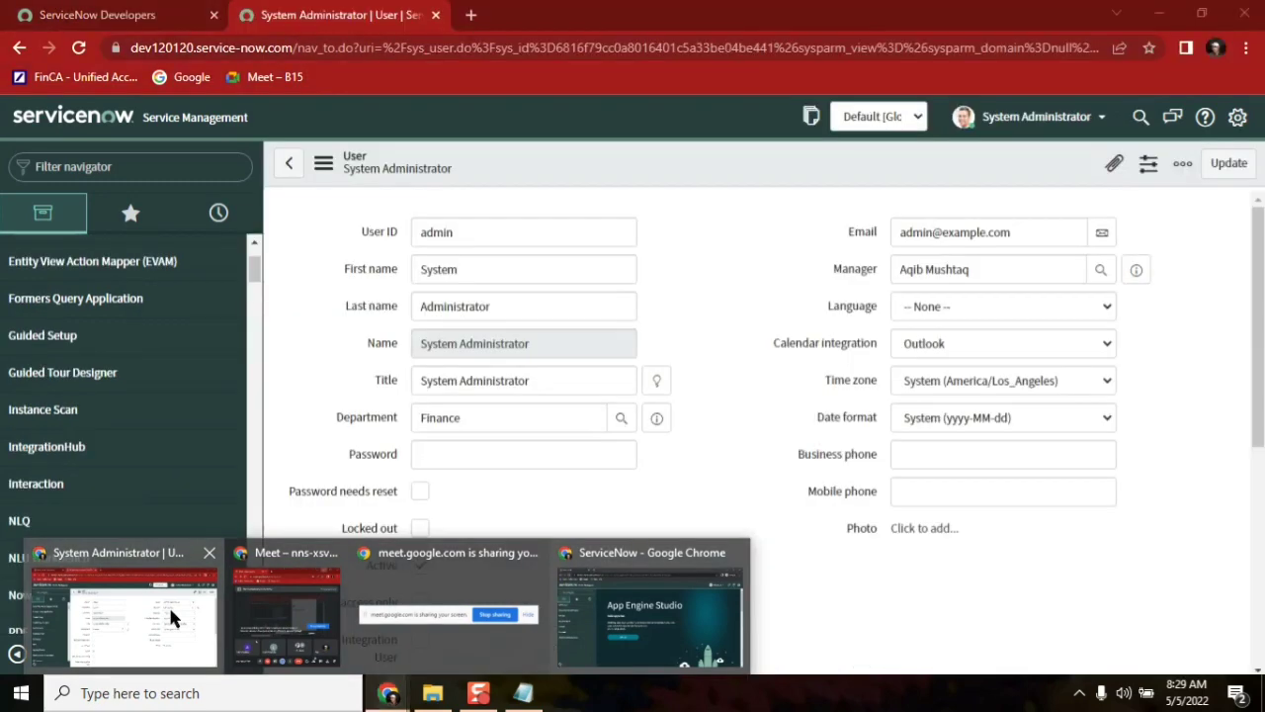
pyautogui.click(169, 615)
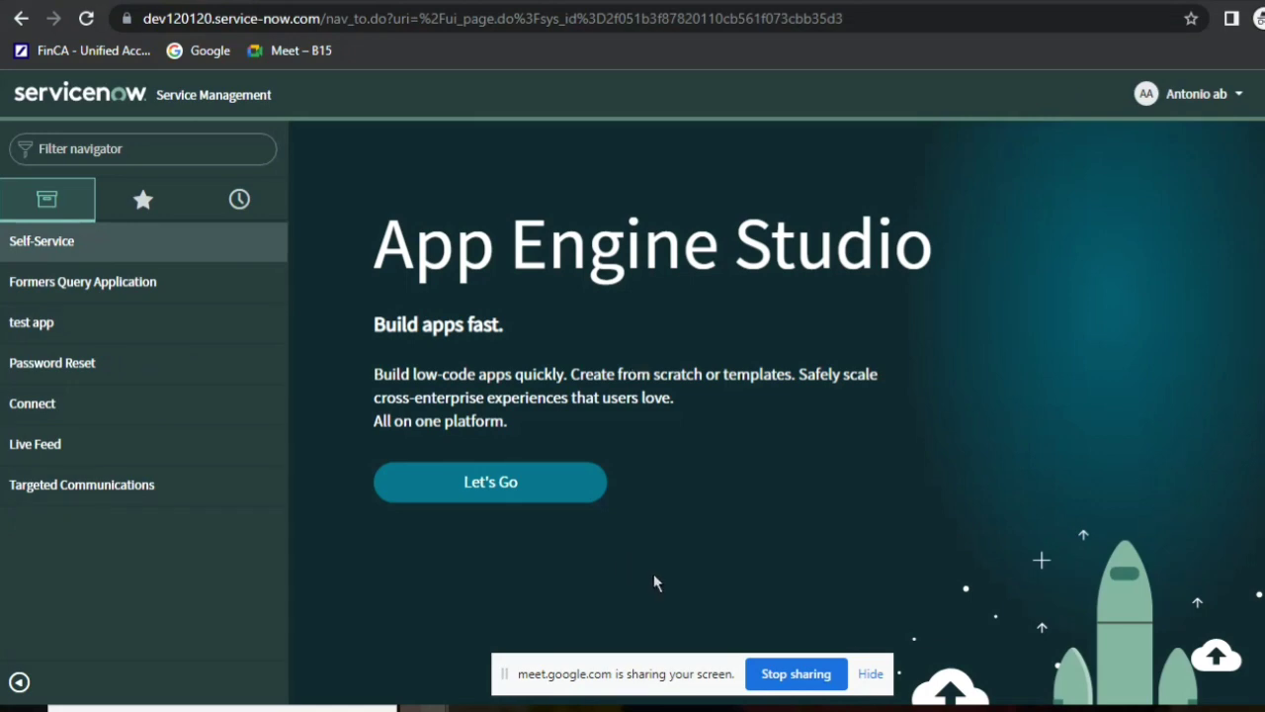
# In the Notepad notes, highlight the 10 resources count, both user names and the AWS support line
pyautogui.hotkey('alt', 'Tab')
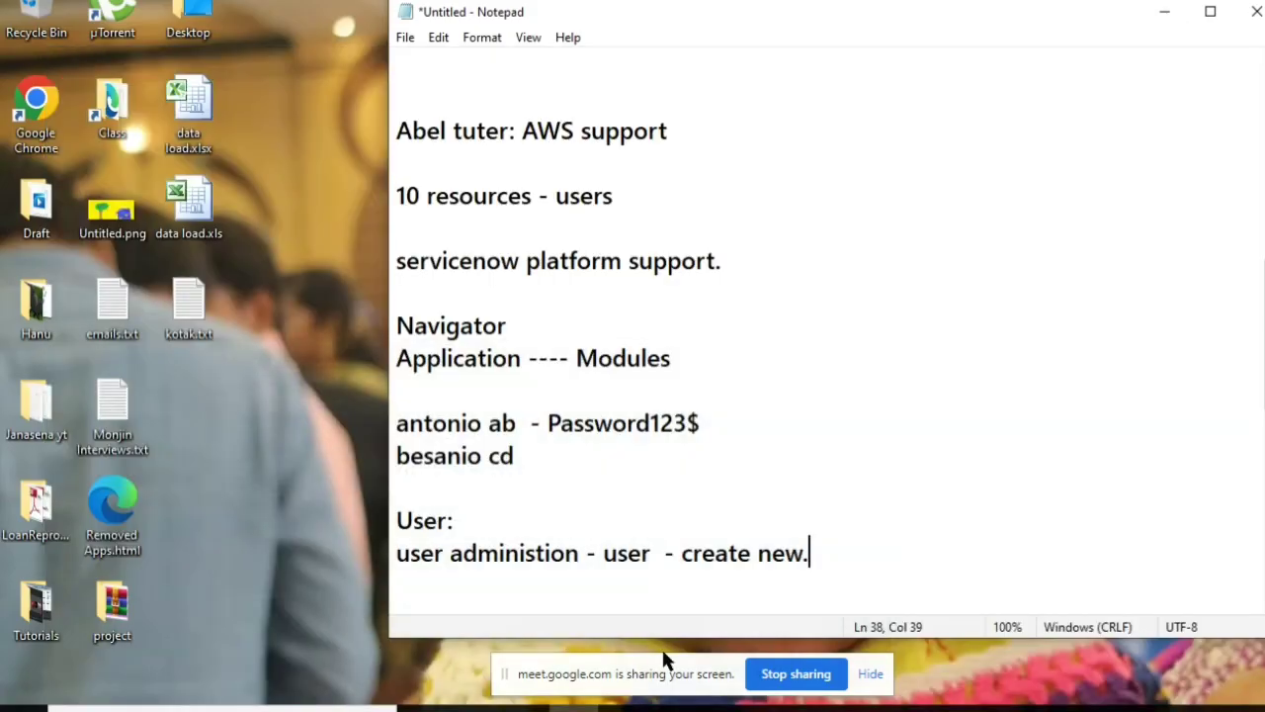
pyautogui.click(593, 451)
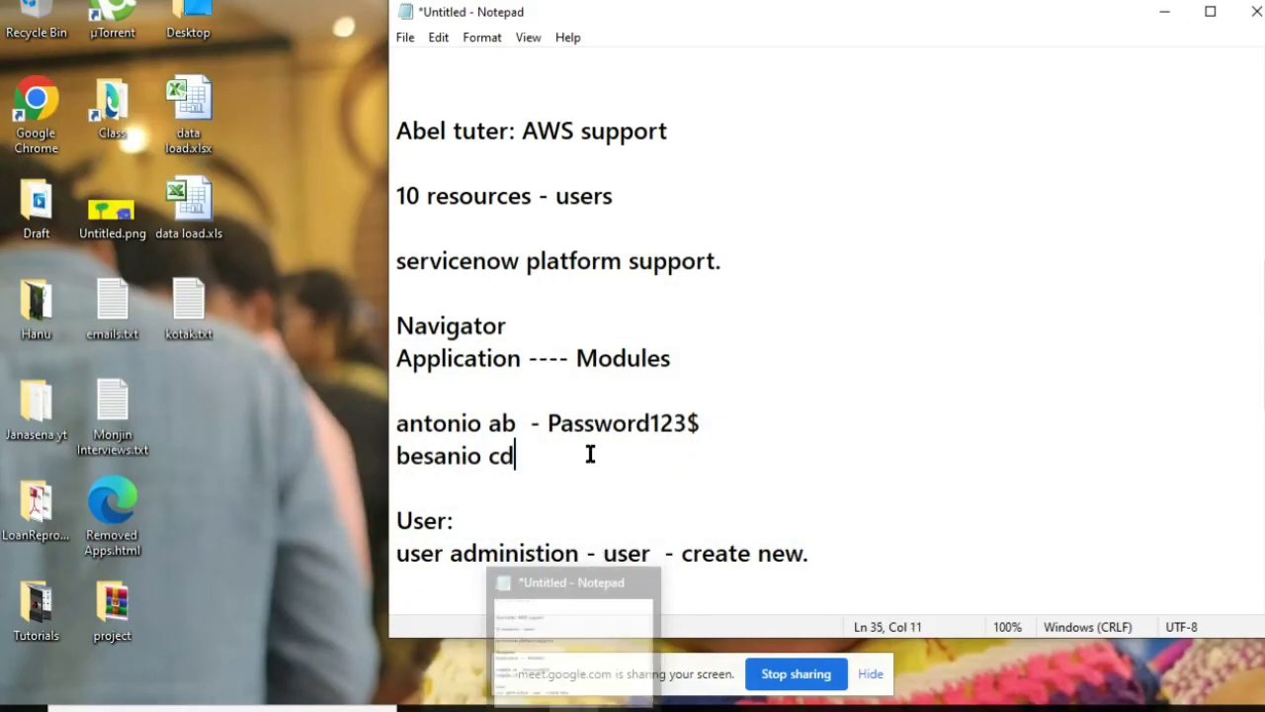
pyautogui.doubleClick(409, 195)
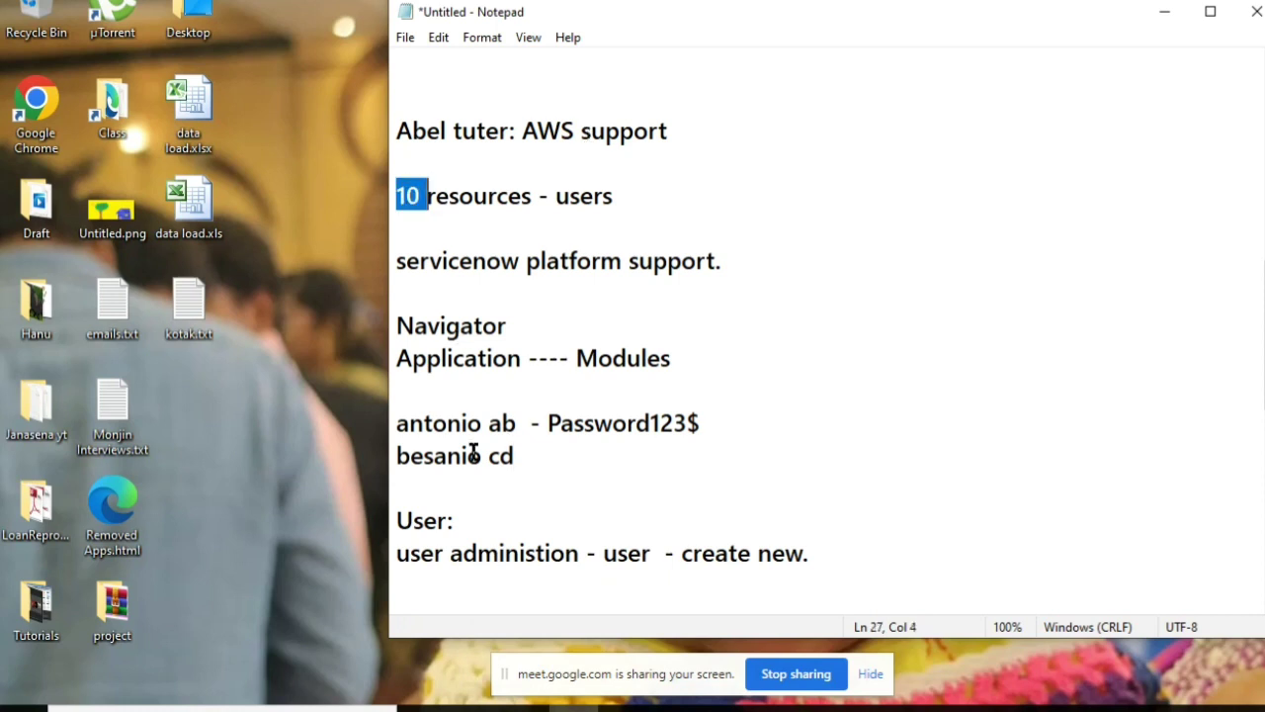
pyautogui.doubleClick(450, 425)
pyautogui.doubleClick(455, 449)
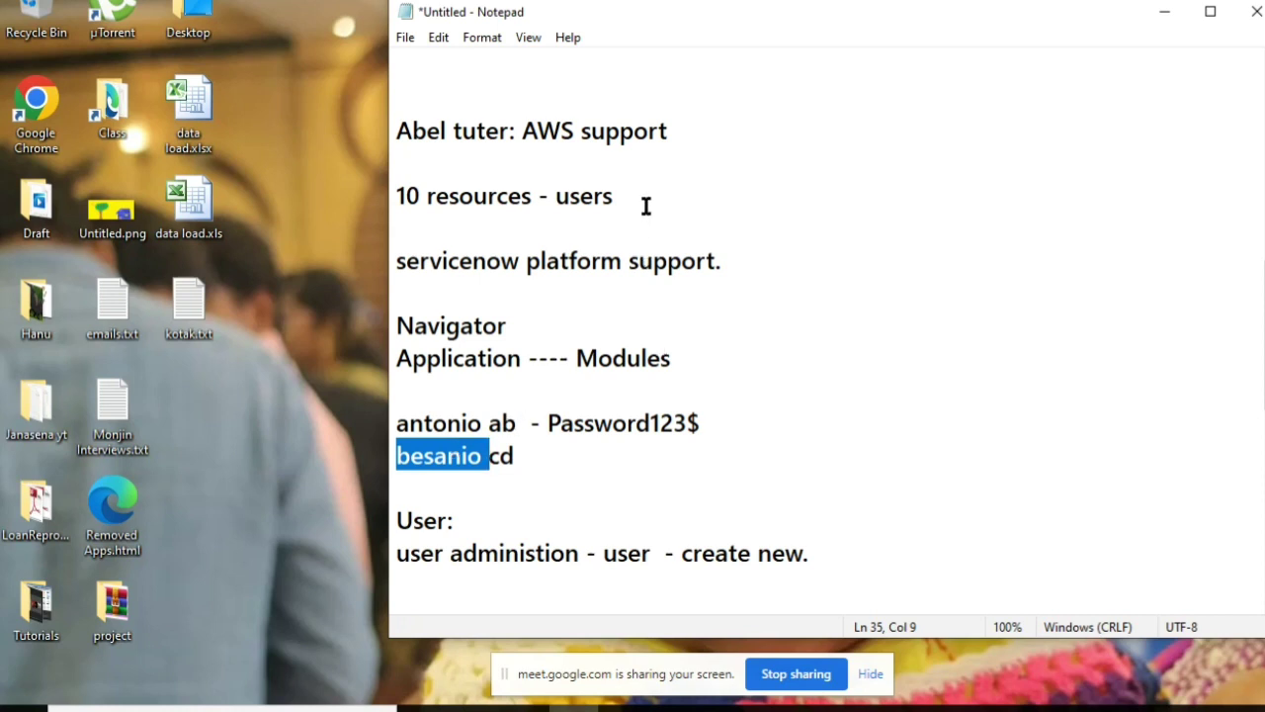
pyautogui.doubleClick(425, 131)
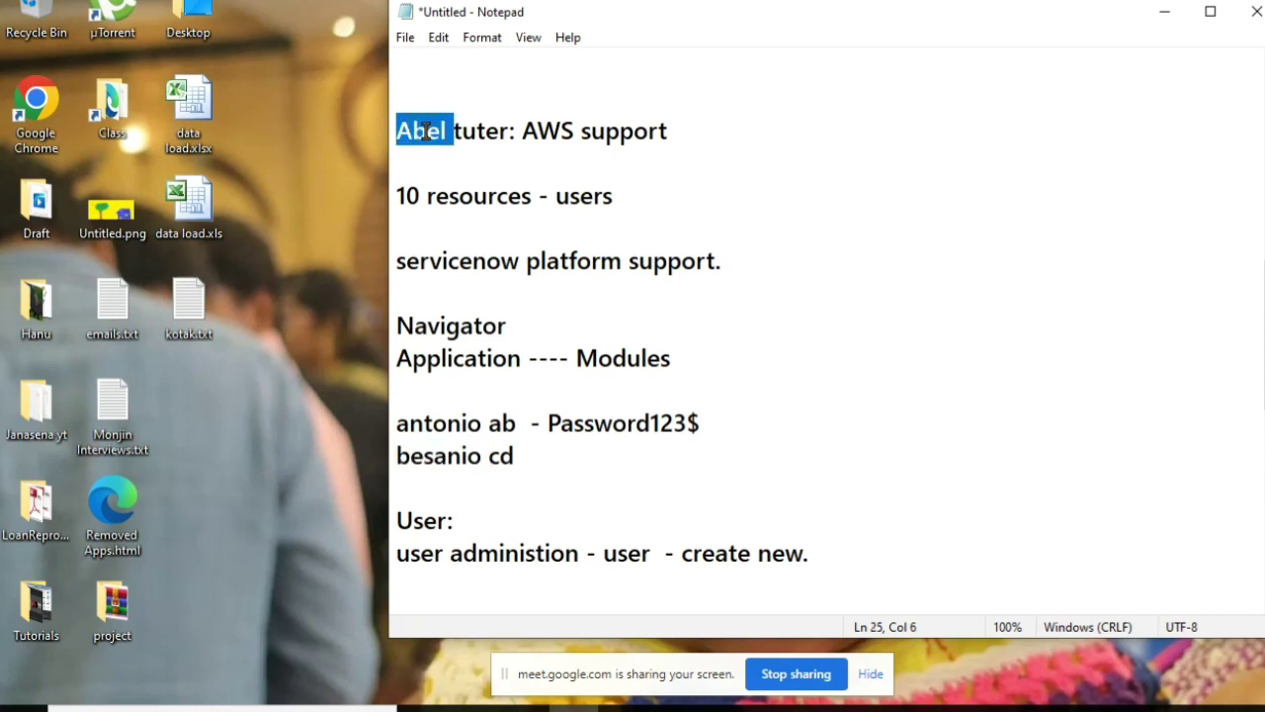
pyautogui.doubleClick(405, 198)
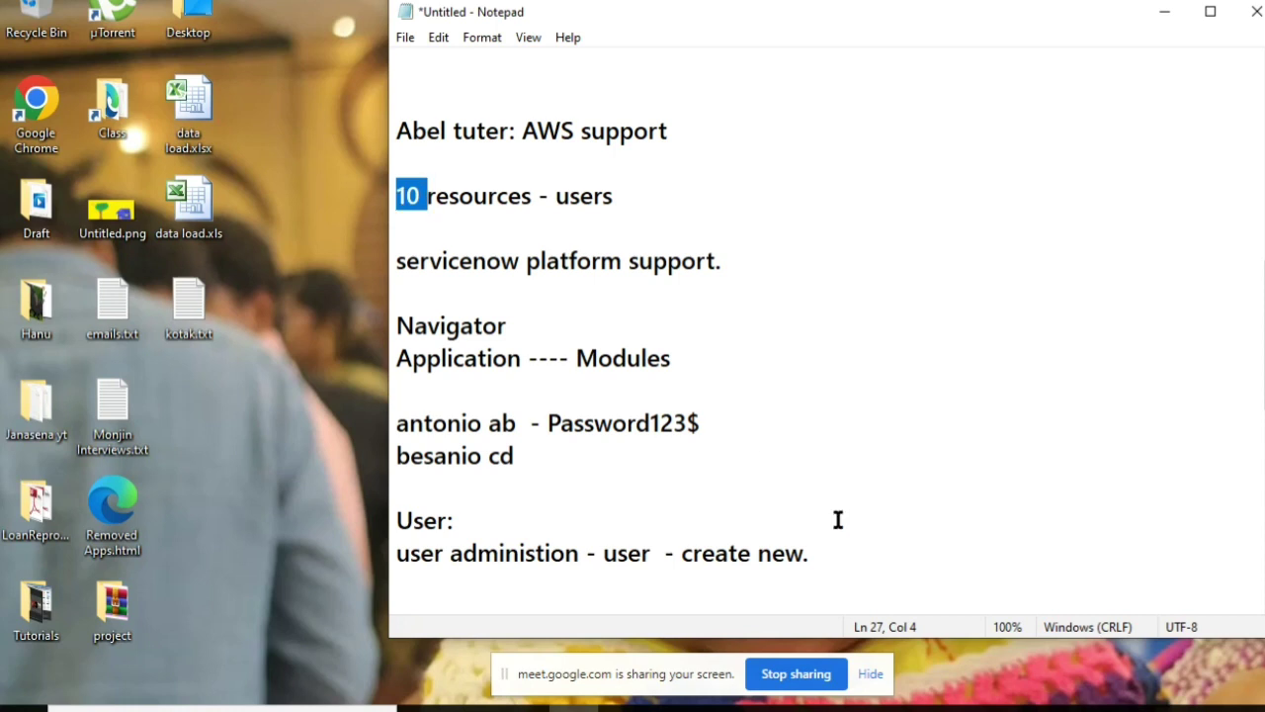
# Add a 'Group:' heading on its own line after 'create new.'
pyautogui.click(825, 550)
pyautogui.press('Return')
pyautogui.press('Return')
pyautogui.press('Return')
pyautogui.press('Return')
pyautogui.press('Return')
pyautogui.press('Return')
pyautogui.press('Return')
pyautogui.press('Return')
pyautogui.press('Return')
pyautogui.press('Return')
pyautogui.press('Return')
pyautogui.press('Return')
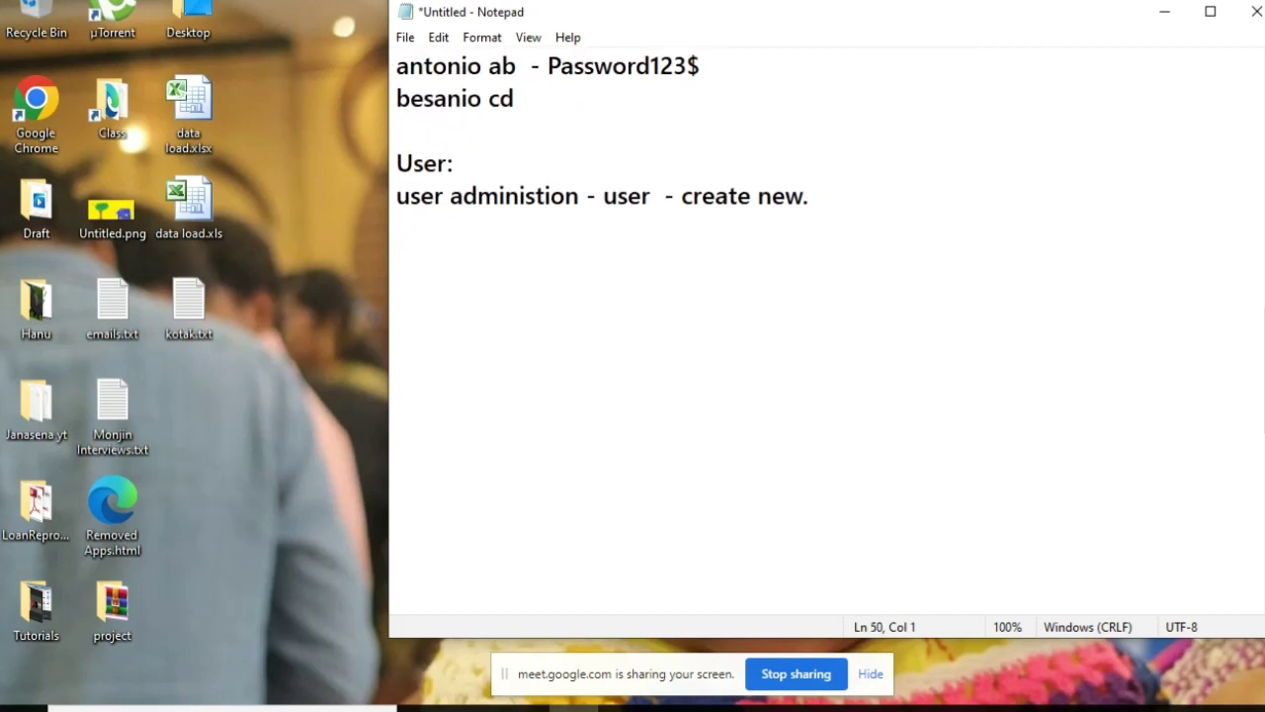
pyautogui.click(429, 231)
pyautogui.press('Return')
pyautogui.write('Group:')
pyautogui.press('Return')
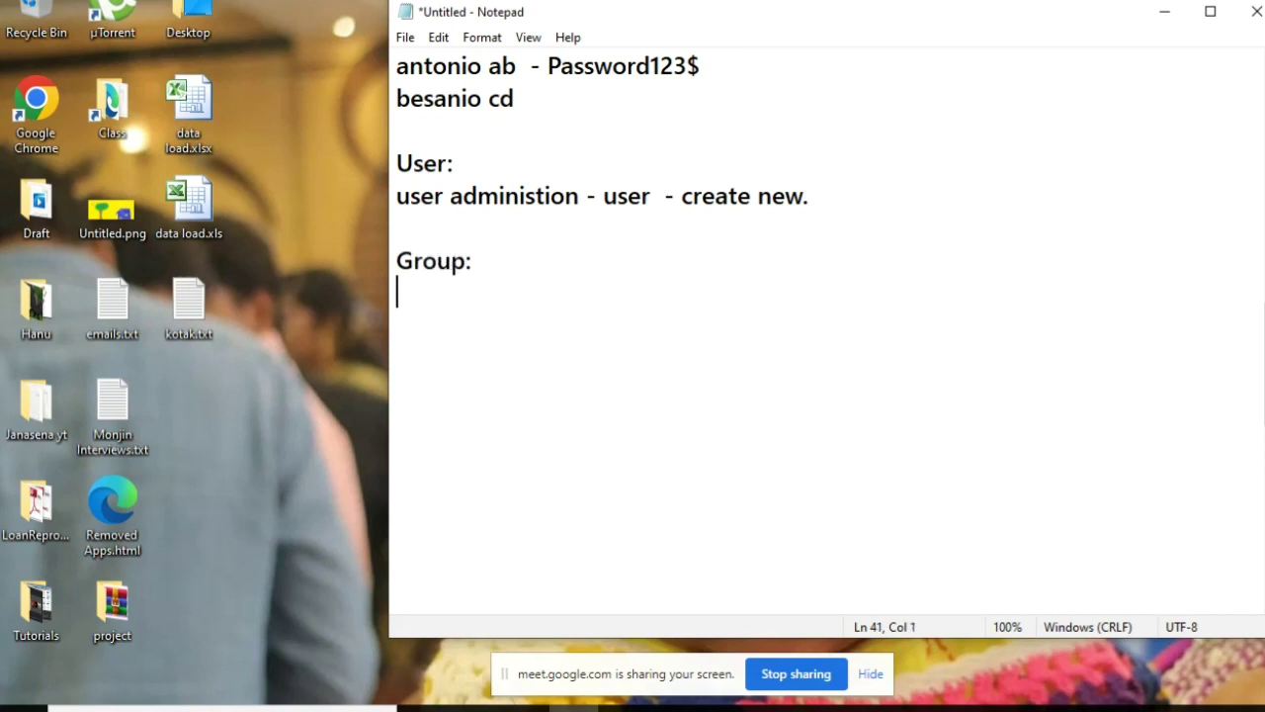
# Select the issue and request lines and ticket INC0010152, then return to the user form
pyautogui.doubleClick(424, 260)
pyautogui.scroll(3, 1038, 228)
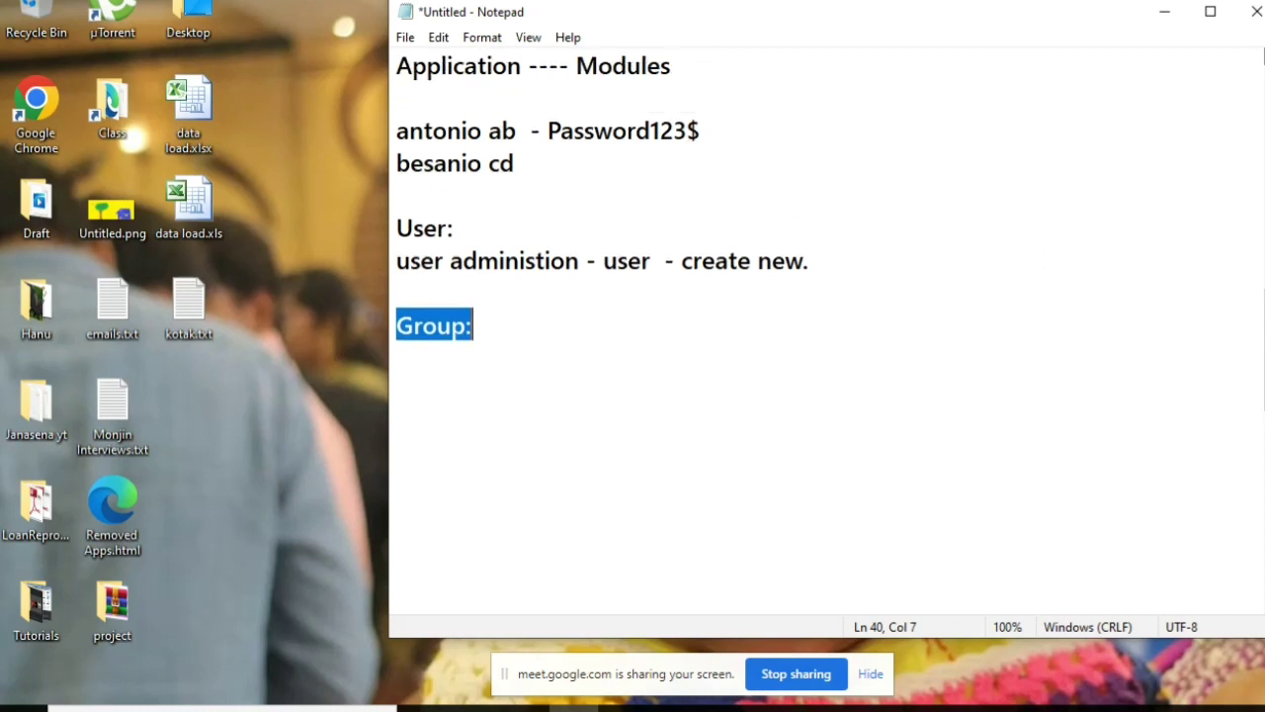
pyautogui.scroll(1, 828, 331)
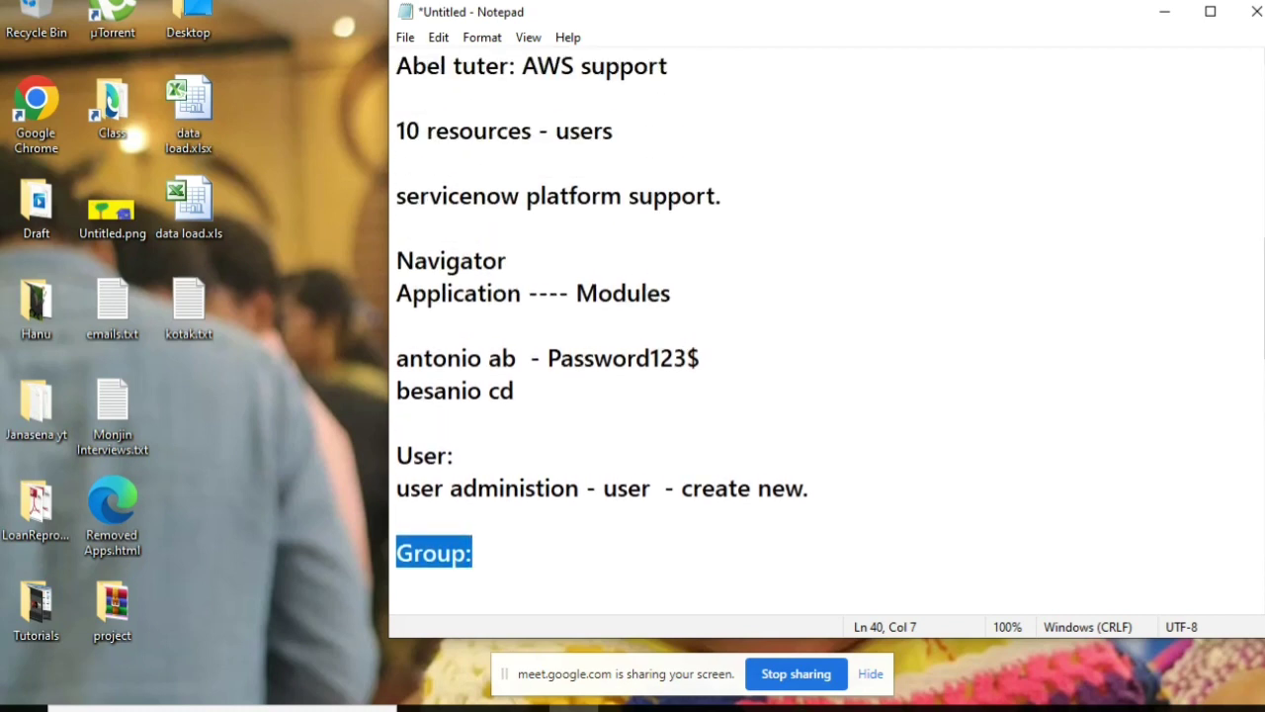
pyautogui.scroll(3, 827, 331)
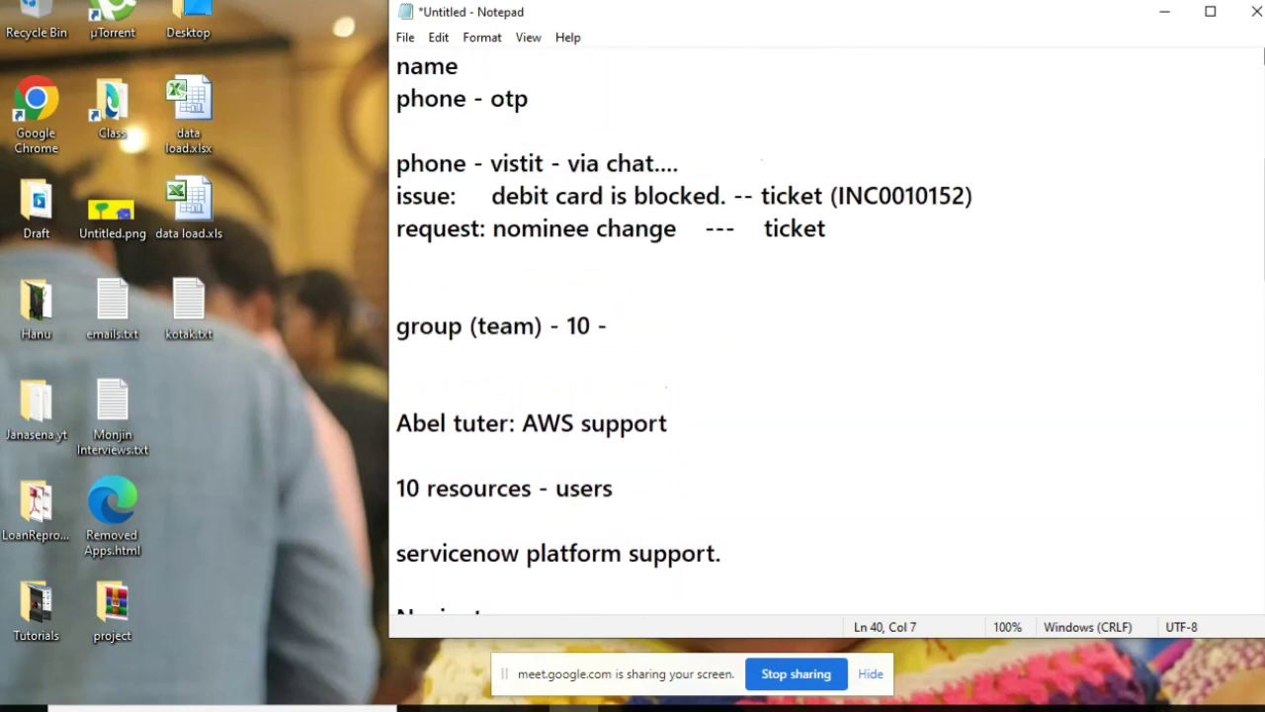
pyautogui.click(847, 227)
pyautogui.moveTo(847, 227); pyautogui.dragTo(398, 196)
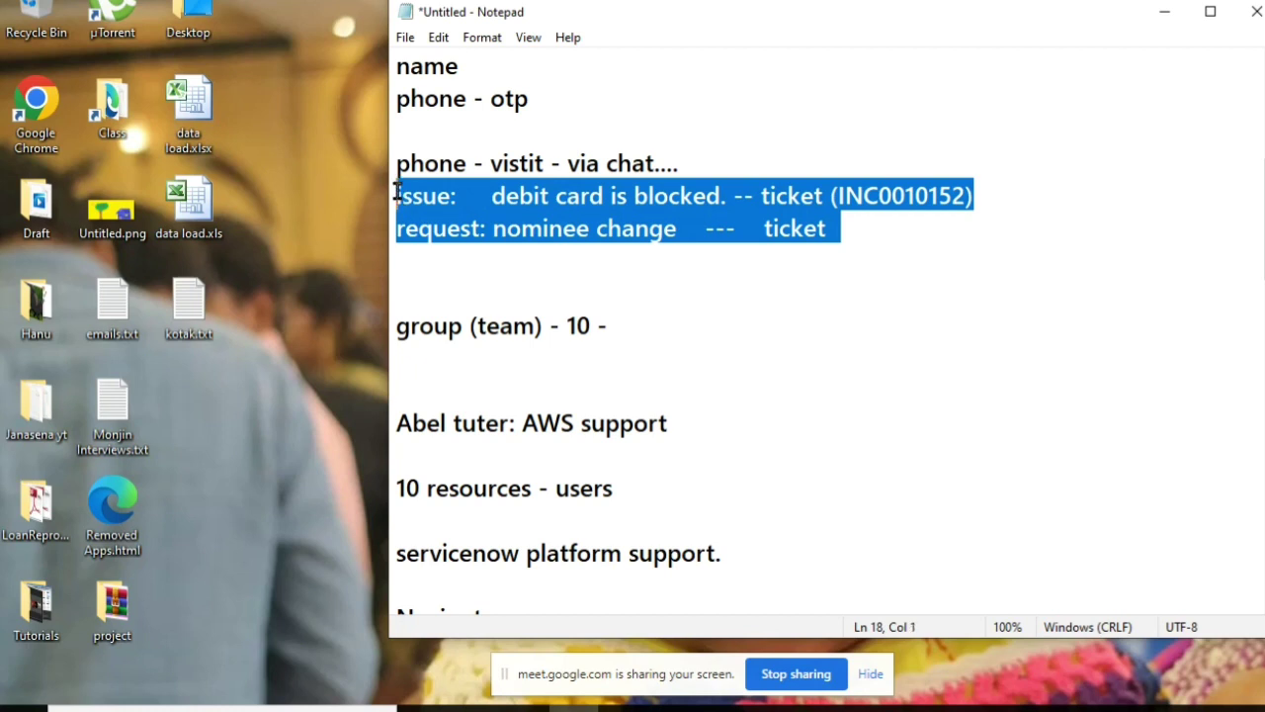
pyautogui.doubleClick(913, 193)
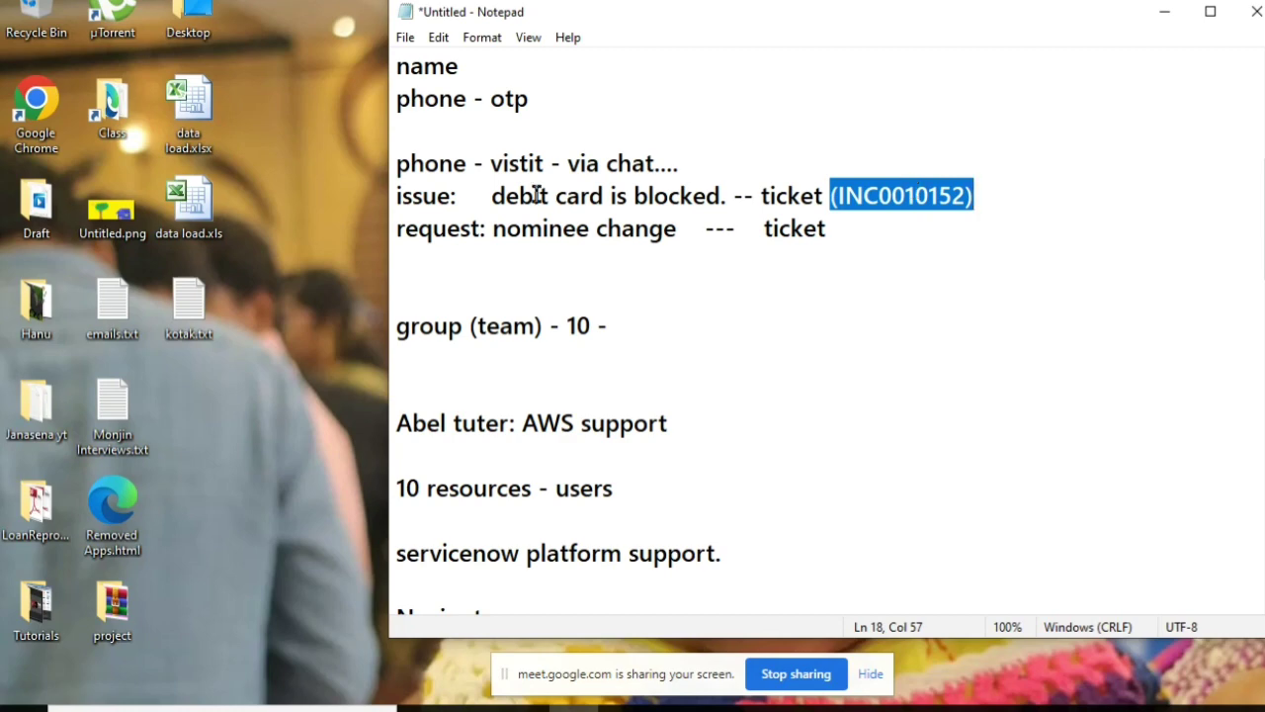
pyautogui.moveTo(423, 708)
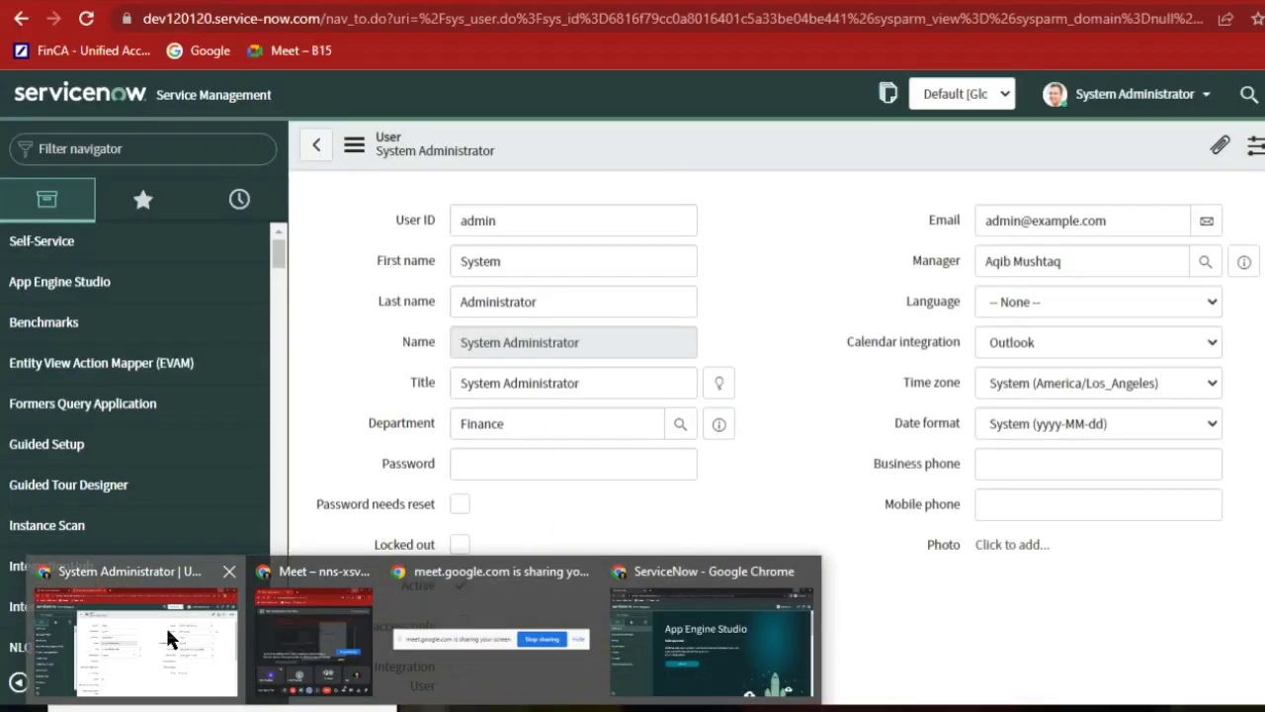
pyautogui.click(165, 625)
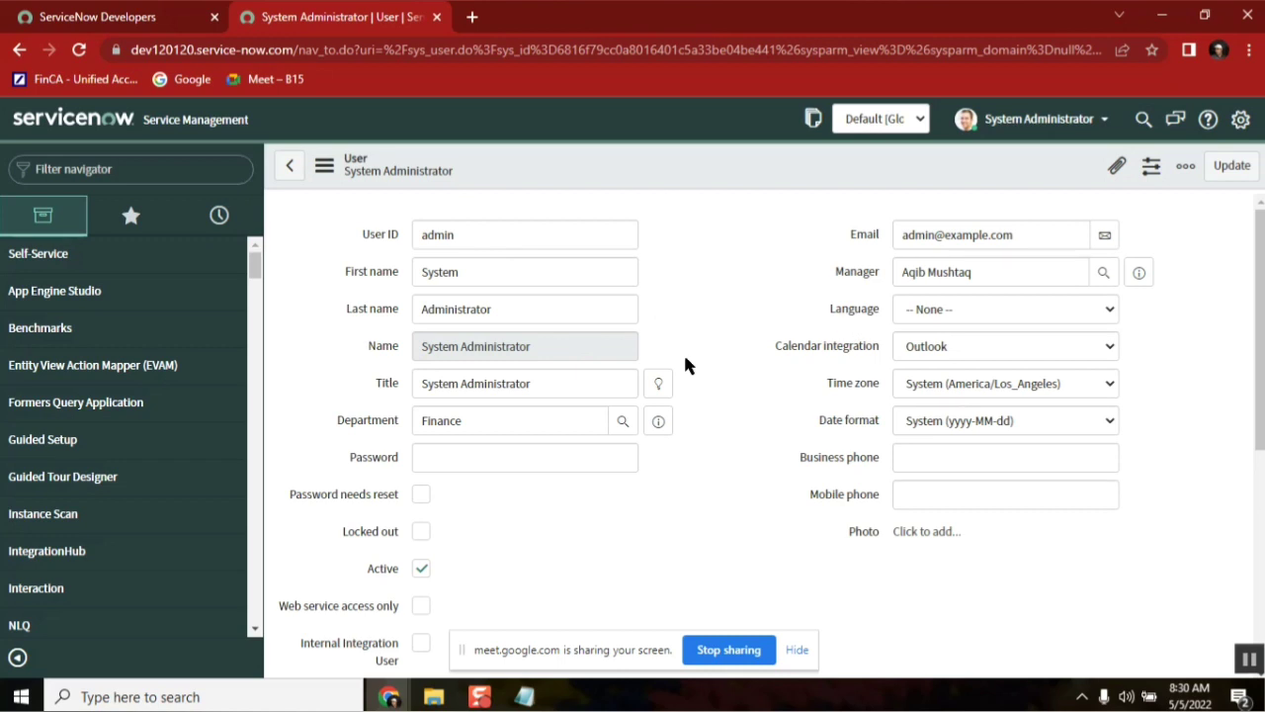
# Back in Notepad, highlight the issue label and the words of the AWS support line
pyautogui.click(106, 170)
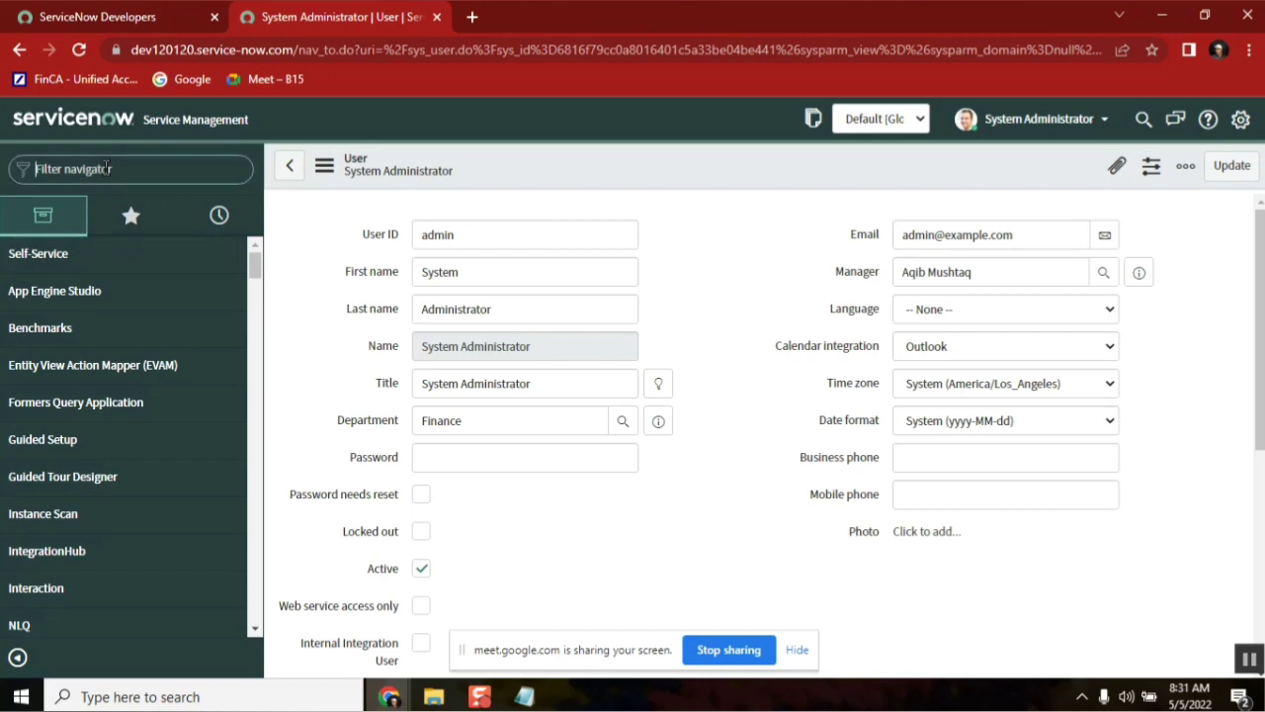
pyautogui.click(524, 697)
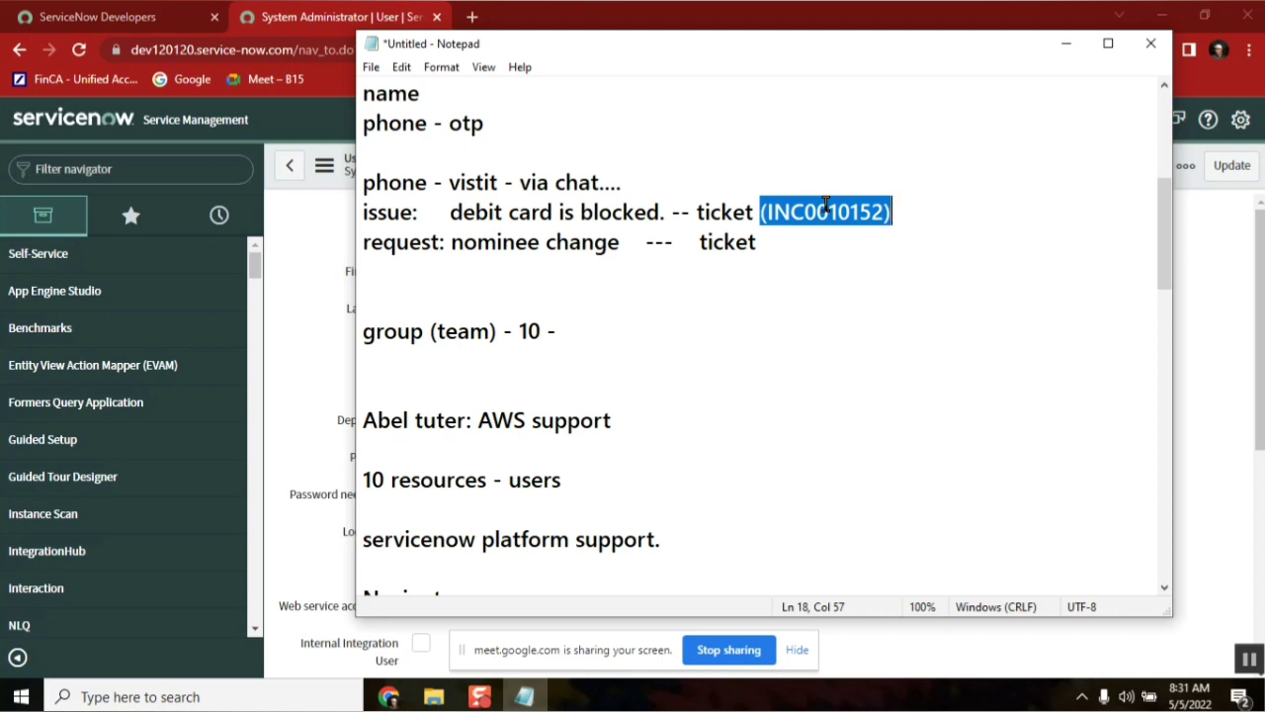
pyautogui.doubleClick(377, 211)
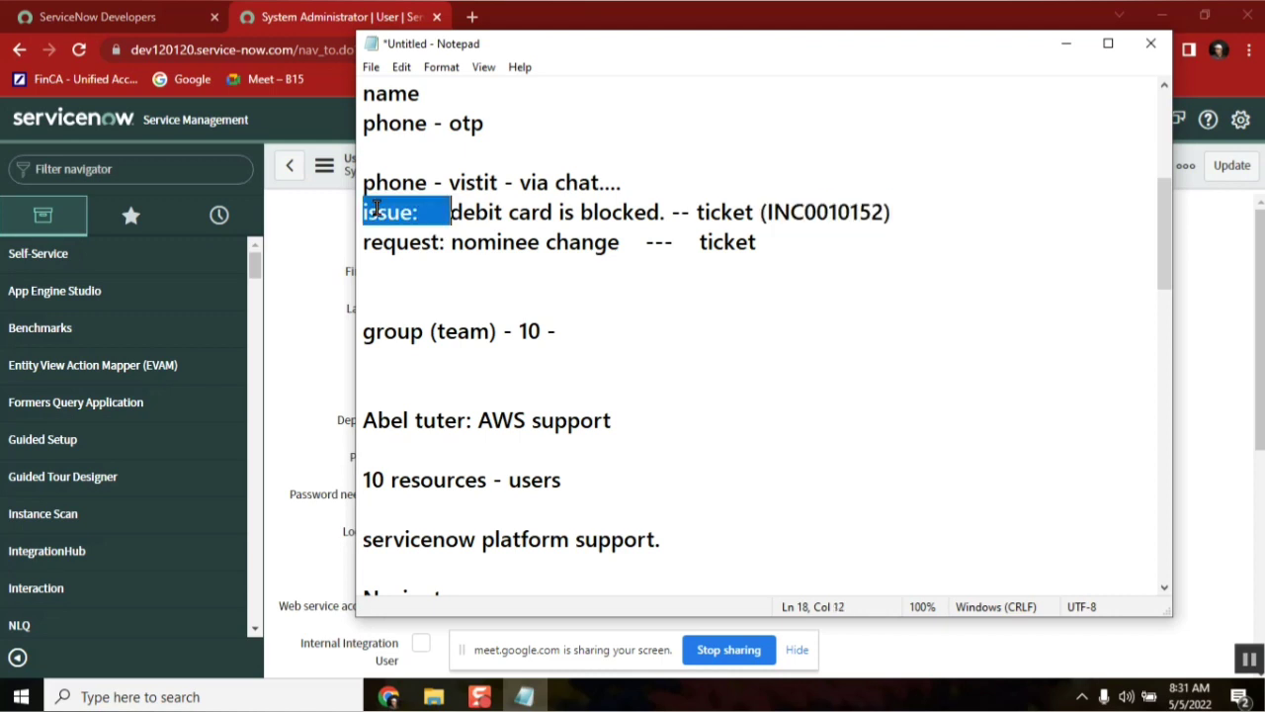
pyautogui.click(512, 422)
pyautogui.doubleClick(502, 425)
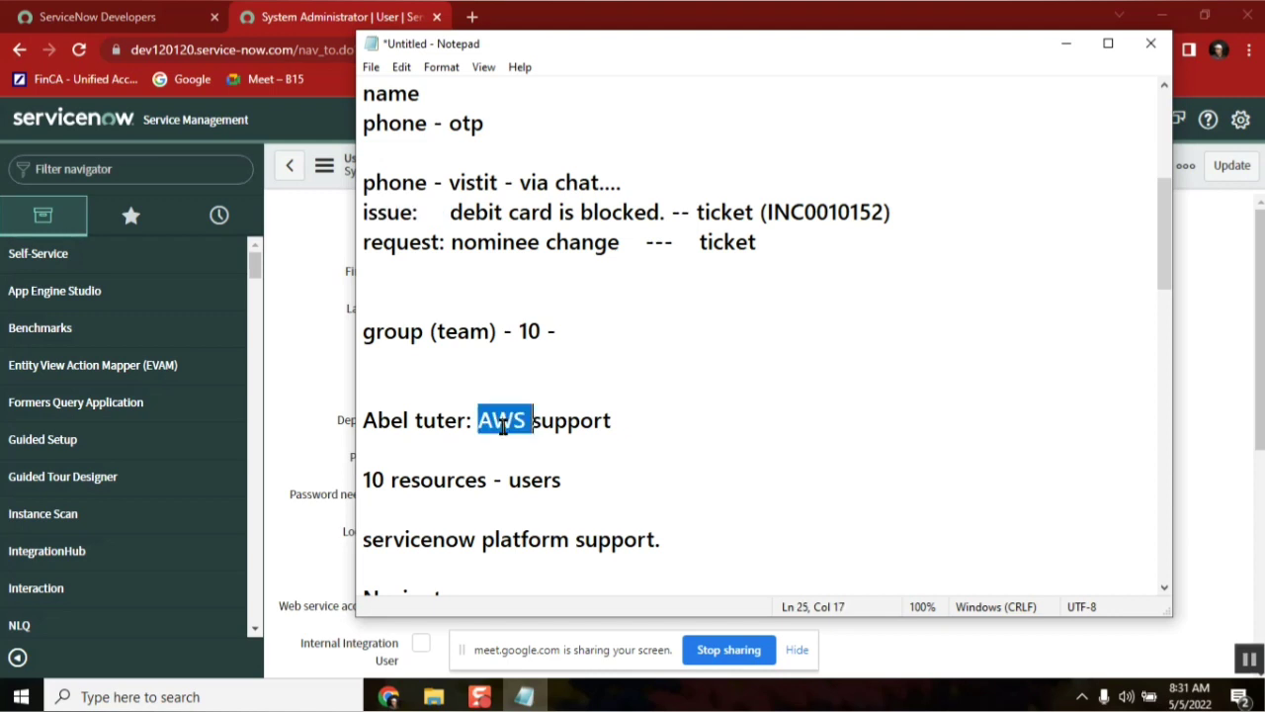
pyautogui.doubleClick(379, 423)
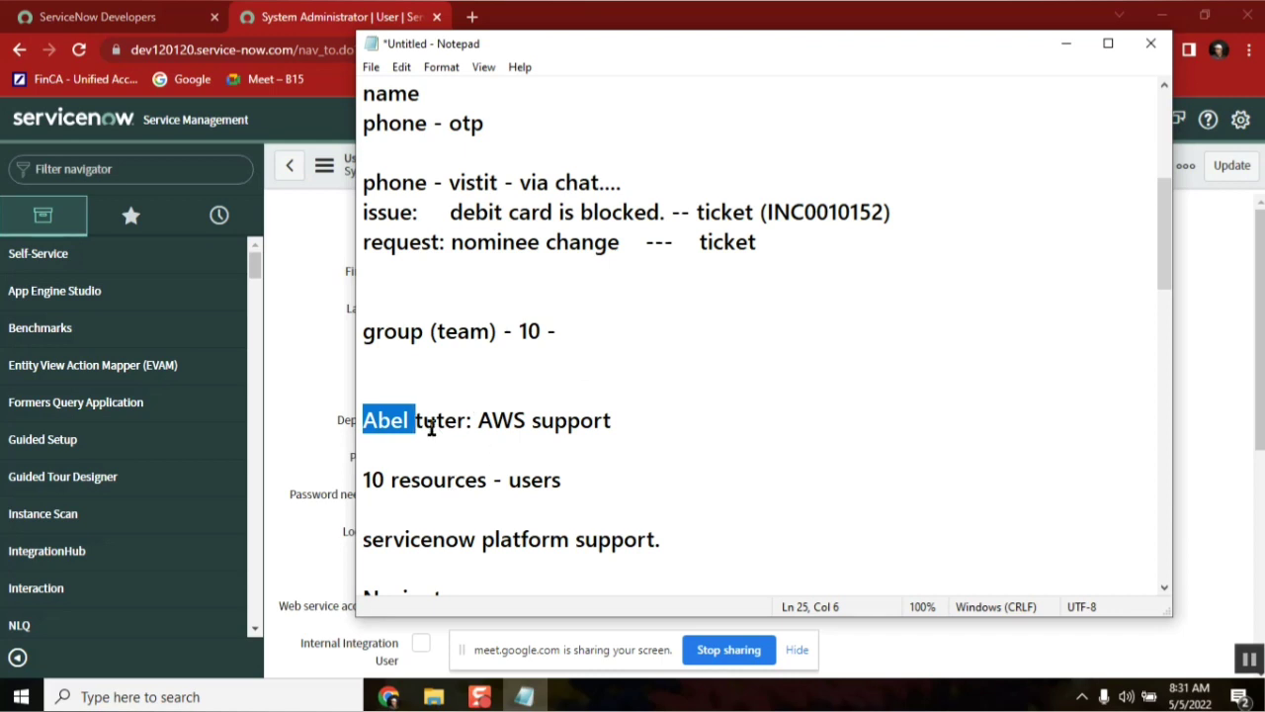
pyautogui.doubleClick(425, 423)
# Delete the blank line below the AWS support line and bring the browser forward
pyautogui.click(371, 481)
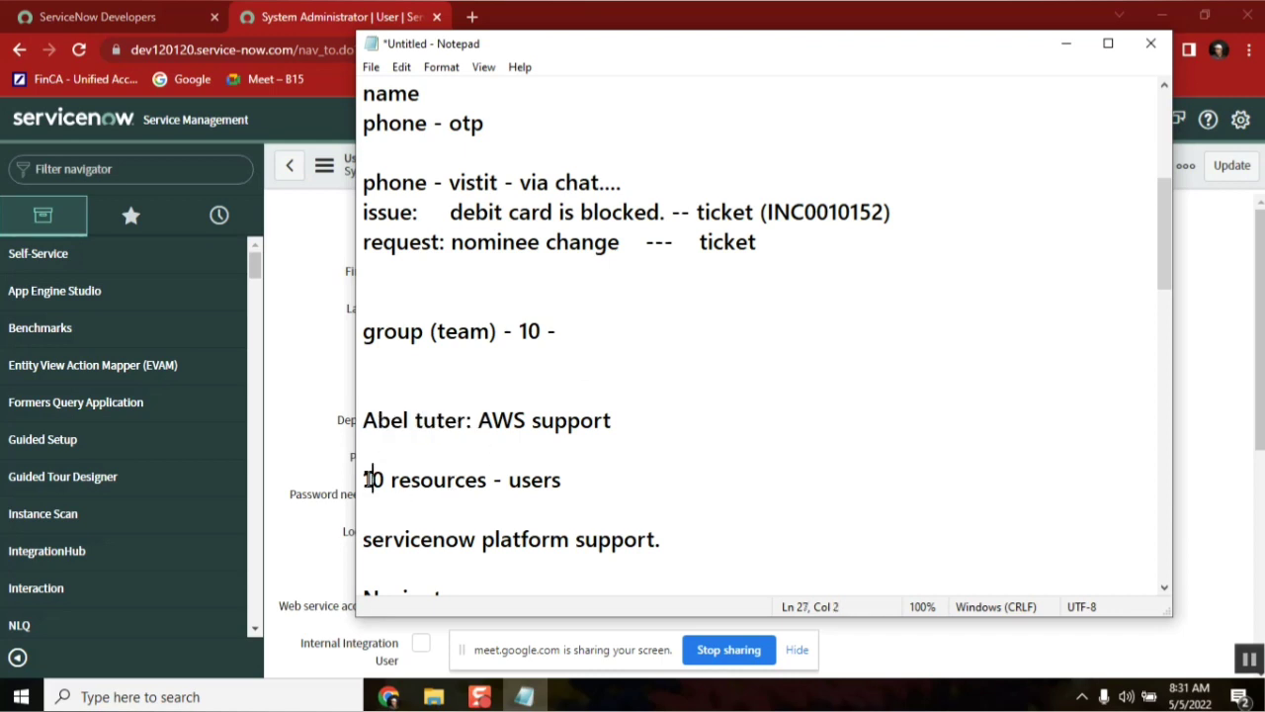
pyautogui.click(594, 484)
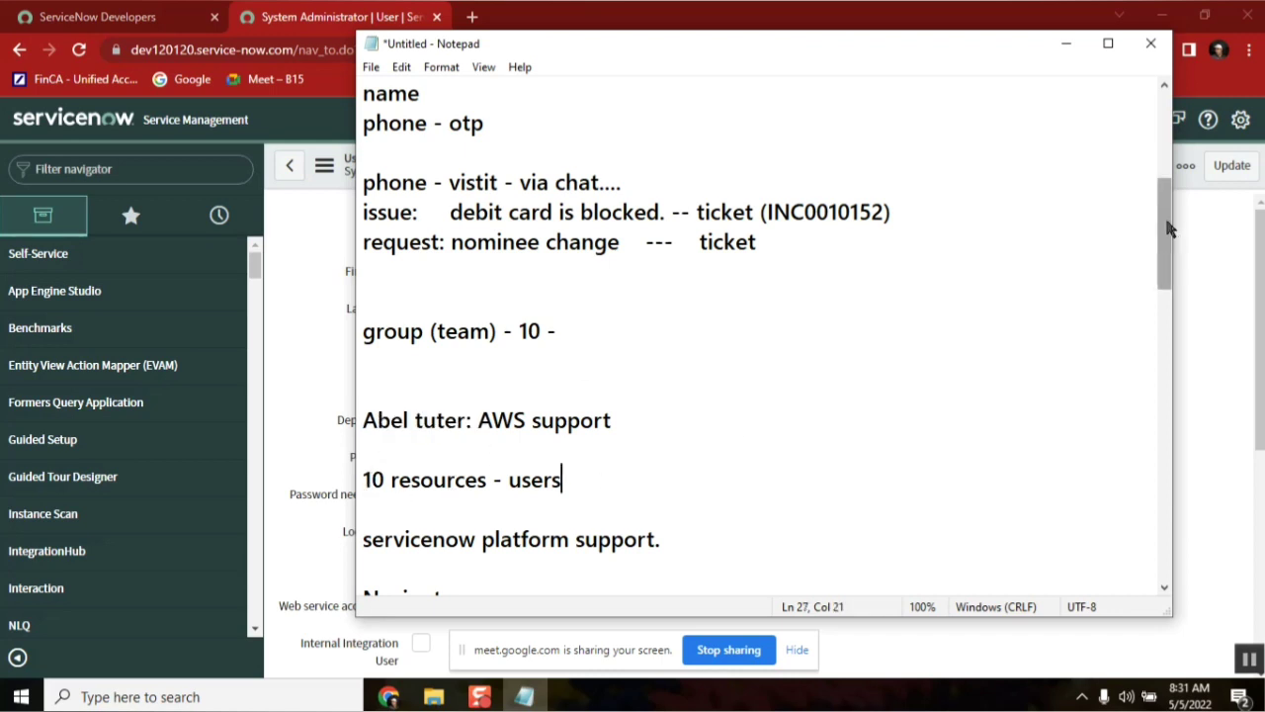
pyautogui.moveTo(1169, 232); pyautogui.dragTo(1171, 273)
pyautogui.moveTo(613, 188); pyautogui.dragTo(475, 181)
pyautogui.click(640, 178)
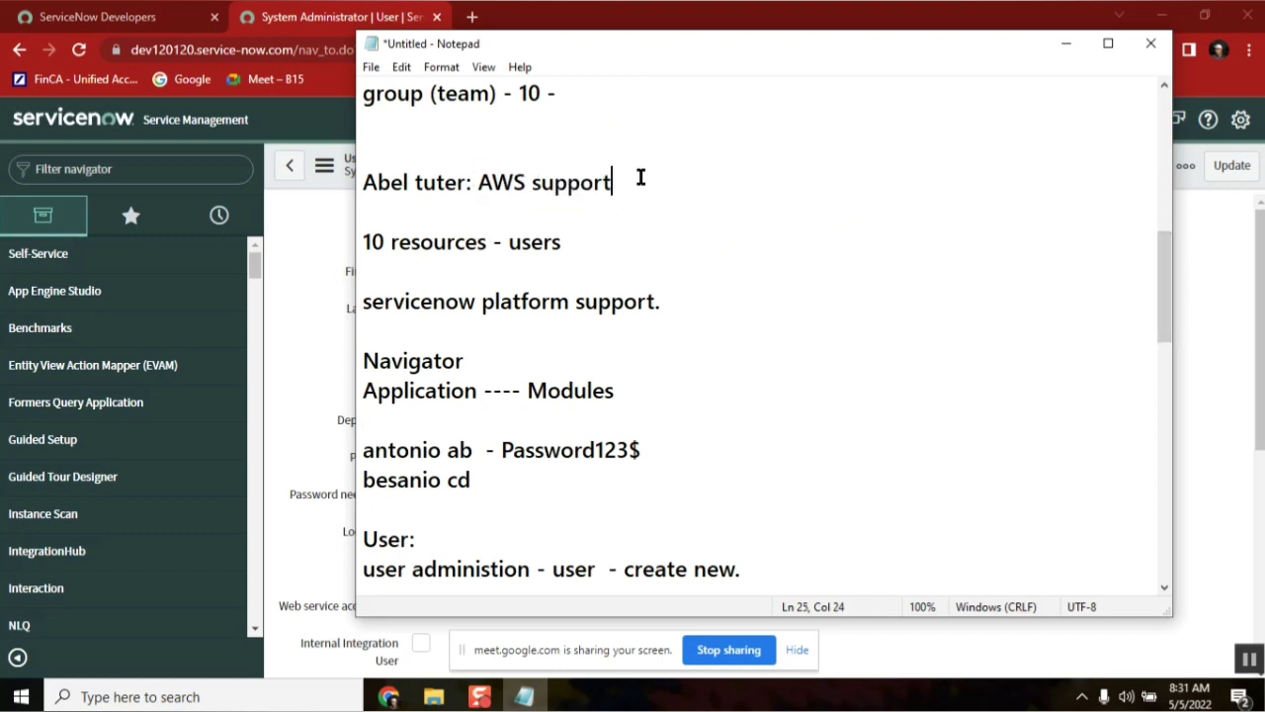
pyautogui.press('Delete')
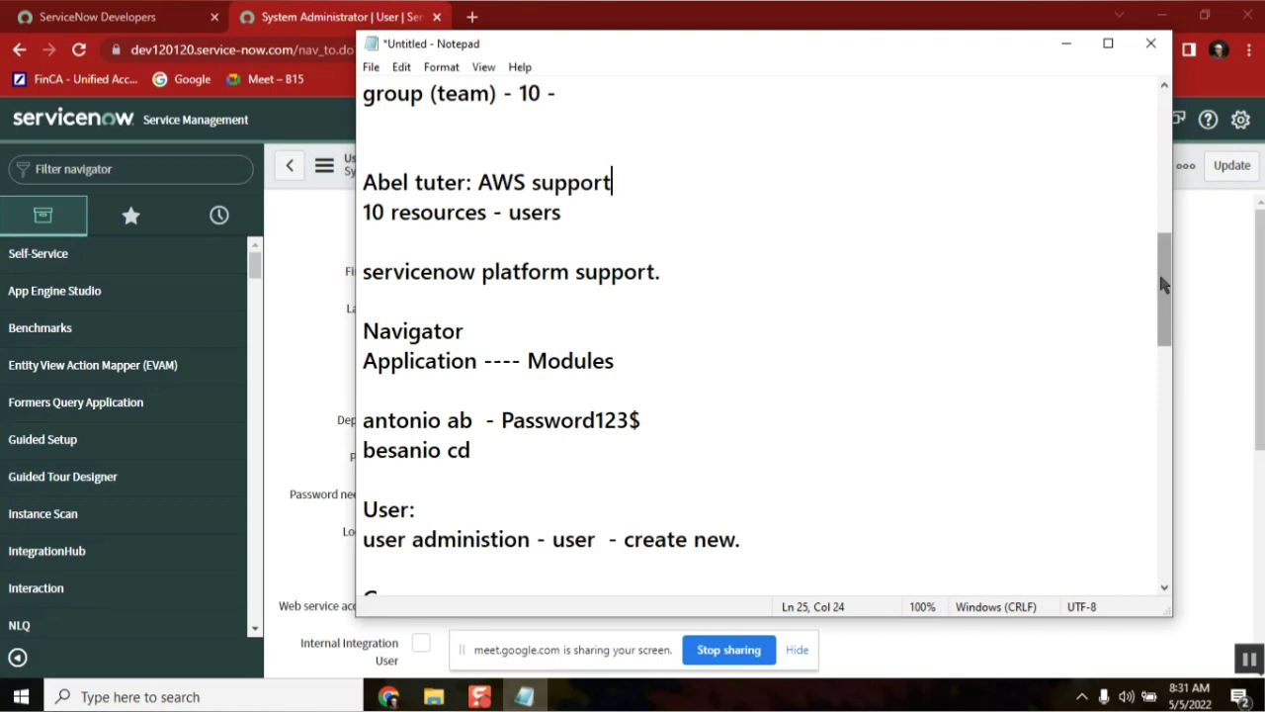
pyautogui.scroll(-1, 1163, 285)
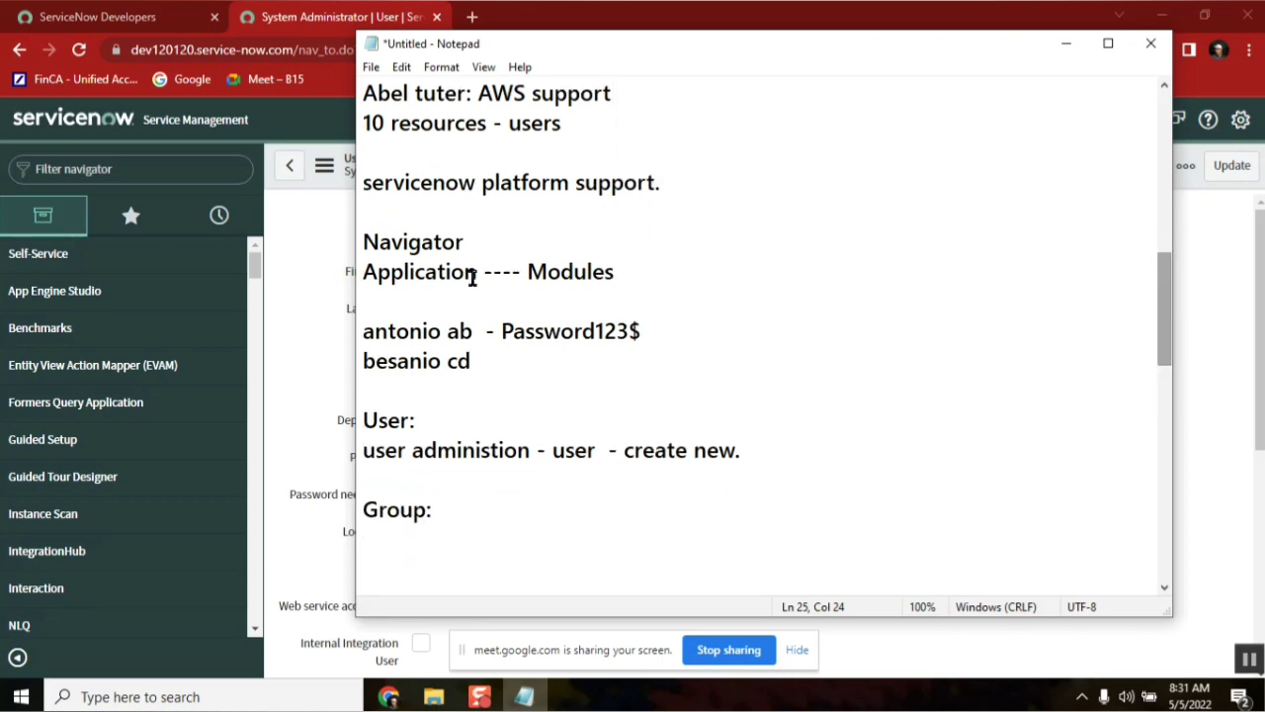
pyautogui.click(134, 169)
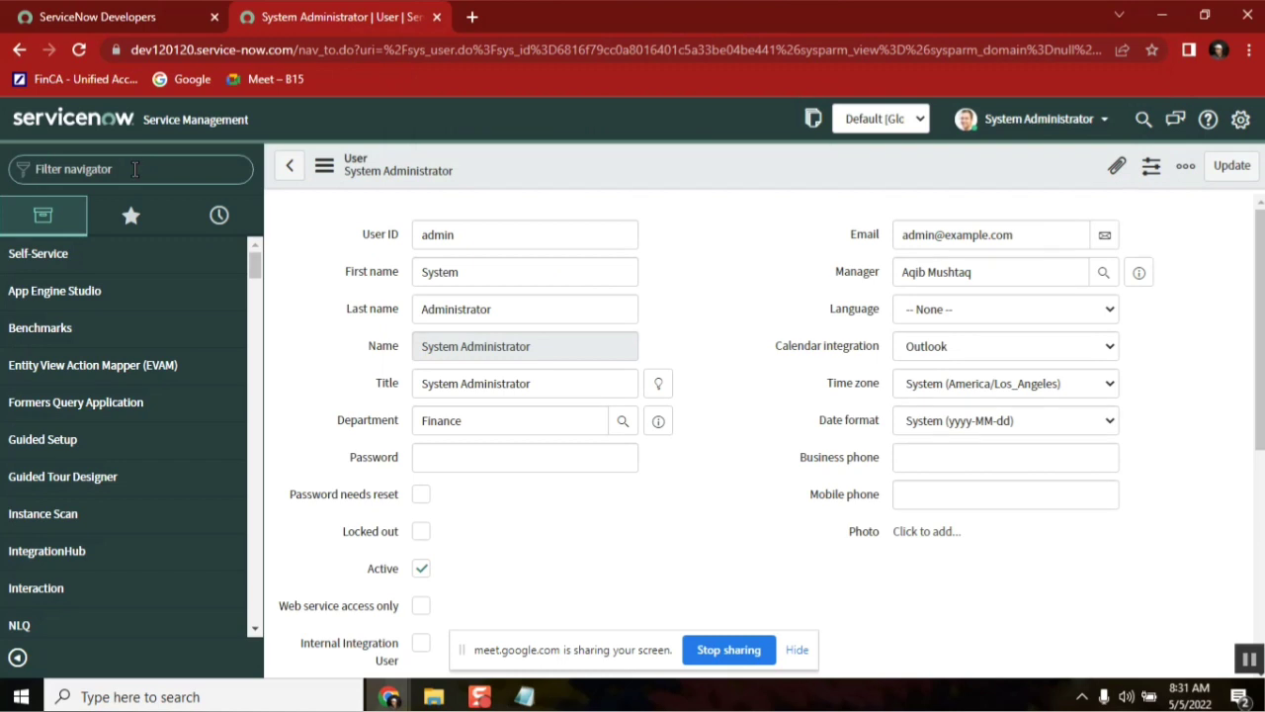
# Filter the navigator to 'group' and open Groups under User Administration, listing 44 groups
pyautogui.write('s')
pyautogui.write('o')
pyautogui.write('oup')
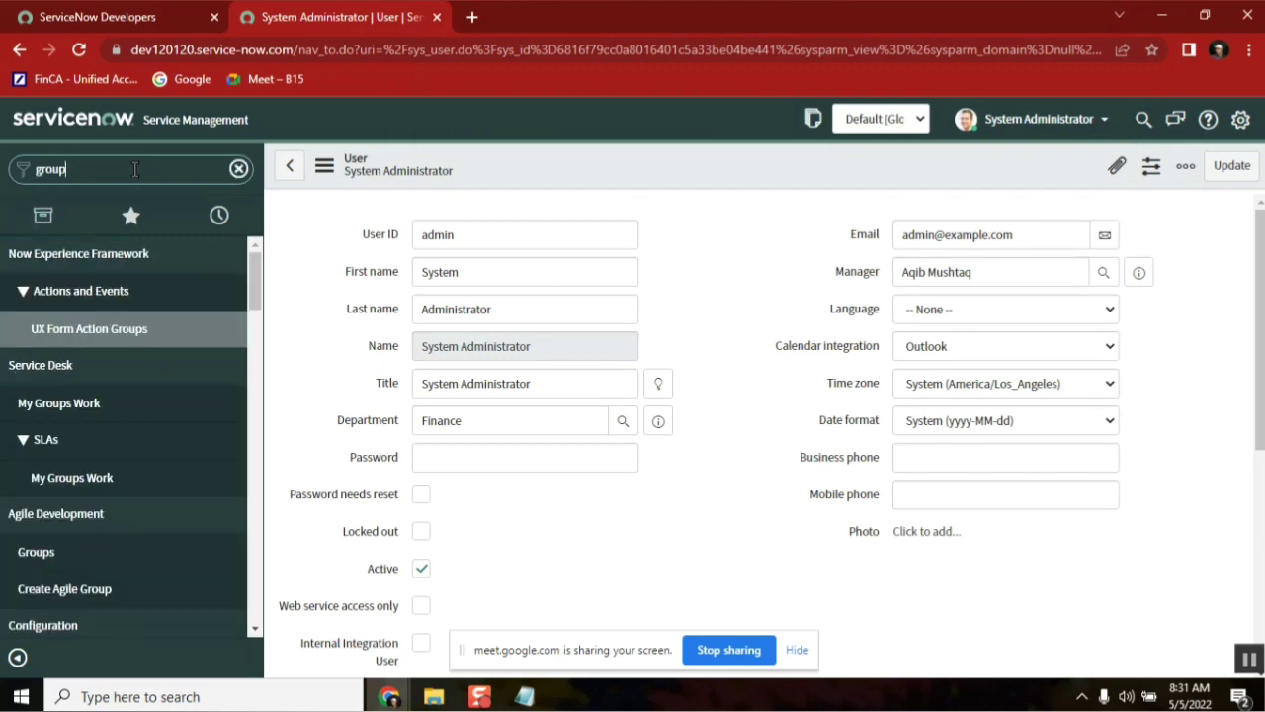
pyautogui.moveTo(255, 281); pyautogui.dragTo(255, 615)
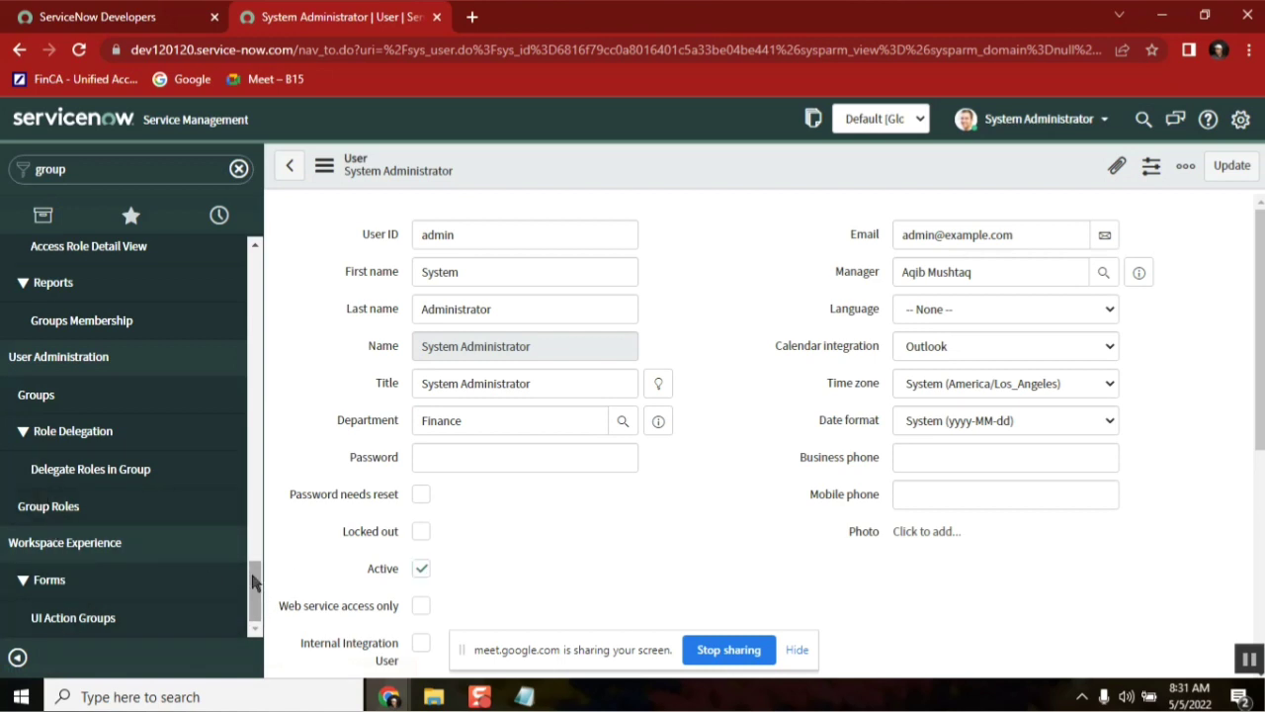
pyautogui.scroll(3, 255, 573)
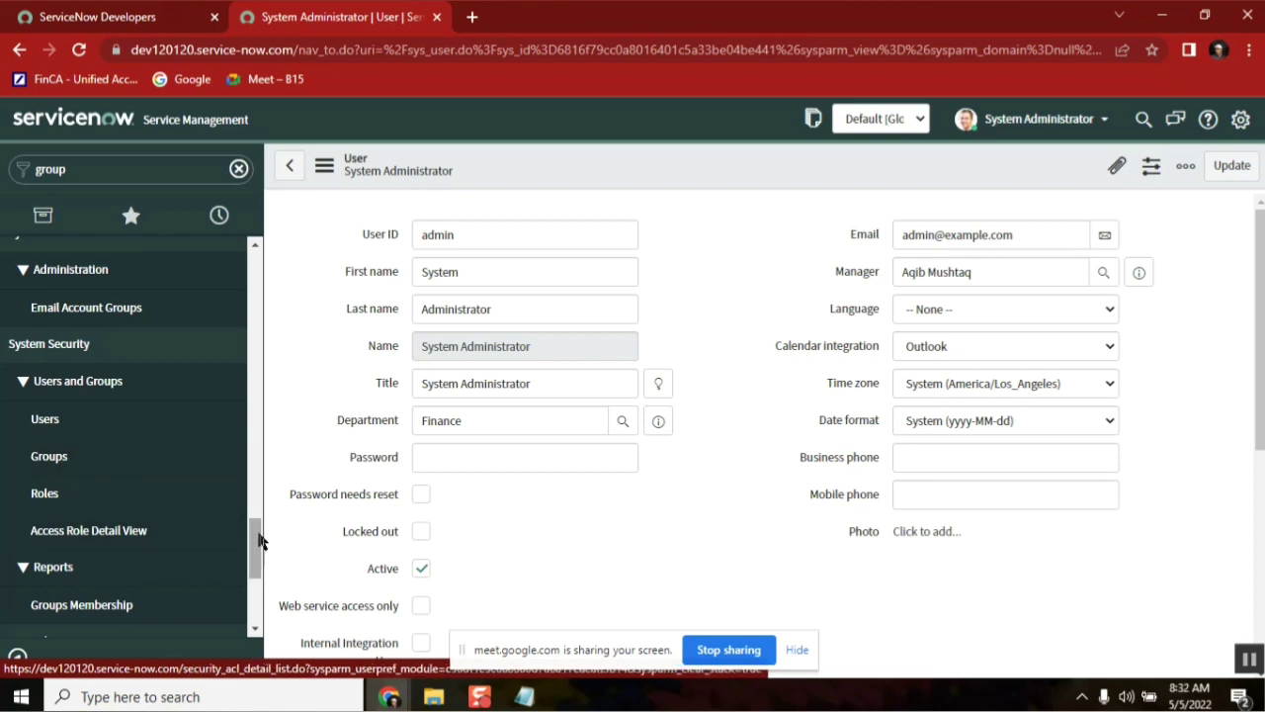
pyautogui.moveTo(257, 536); pyautogui.dragTo(257, 596)
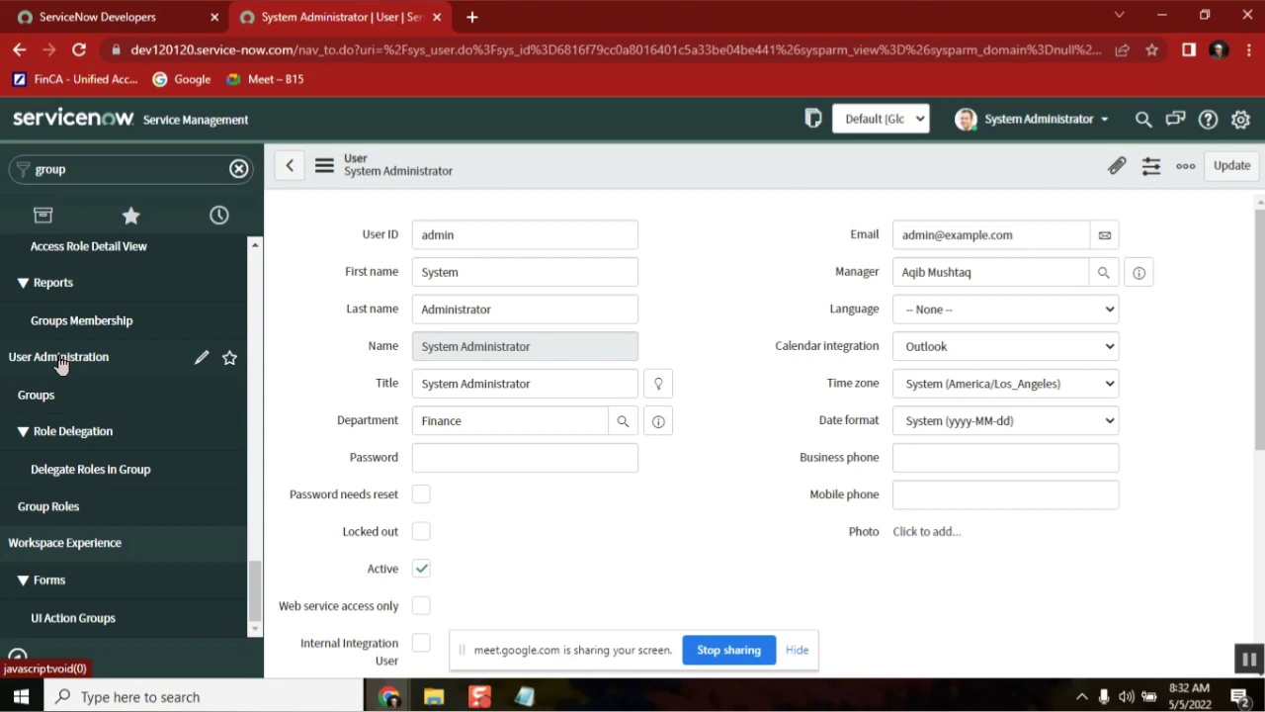
pyautogui.moveTo(255, 593)
pyautogui.mouseDown()
pyautogui.moveTo(249, 546)
pyautogui.moveTo(255, 618)
pyautogui.mouseUp()
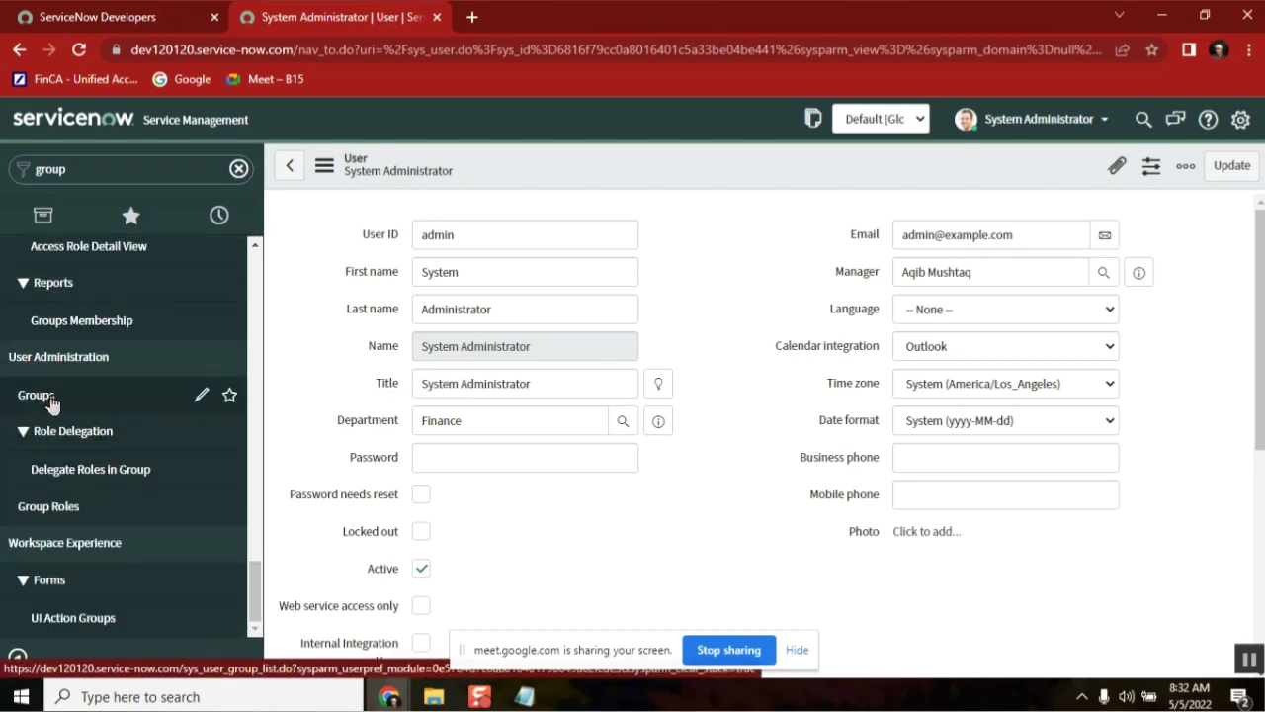
pyautogui.click(50, 400)
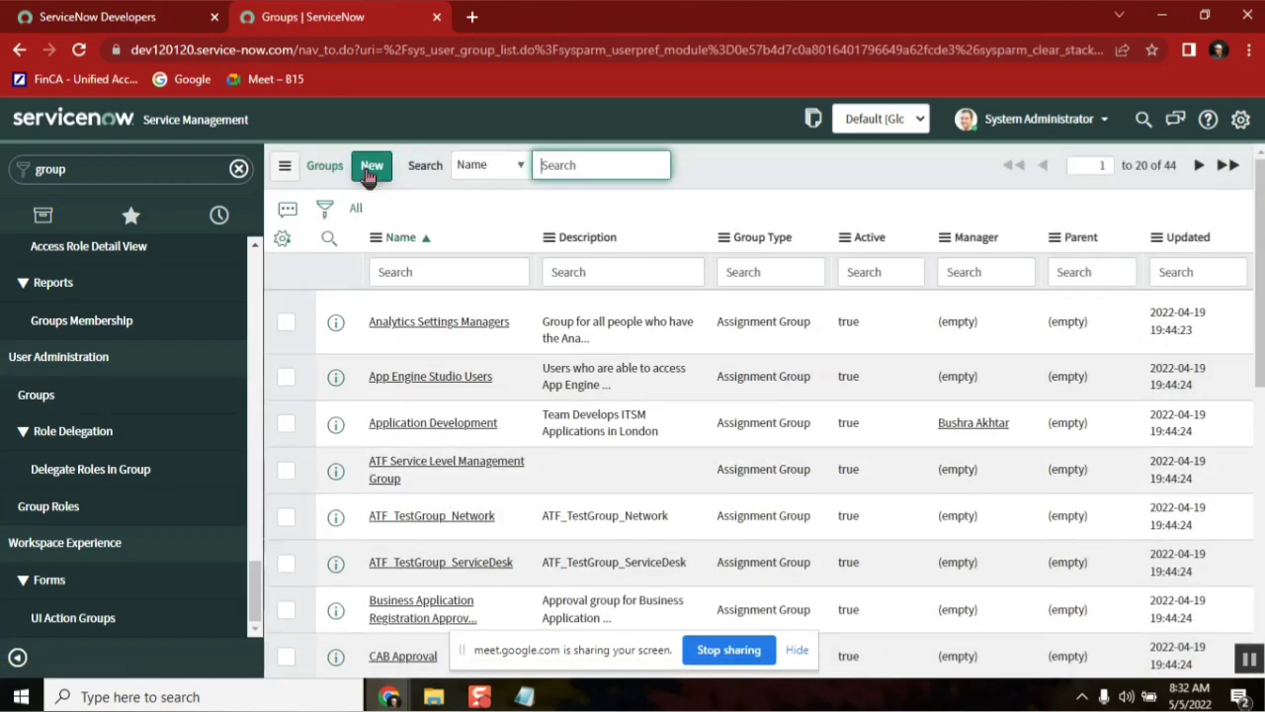
# Start a new group named 'AWS Support' and pick the suggested user as its manager
pyautogui.click(371, 168)
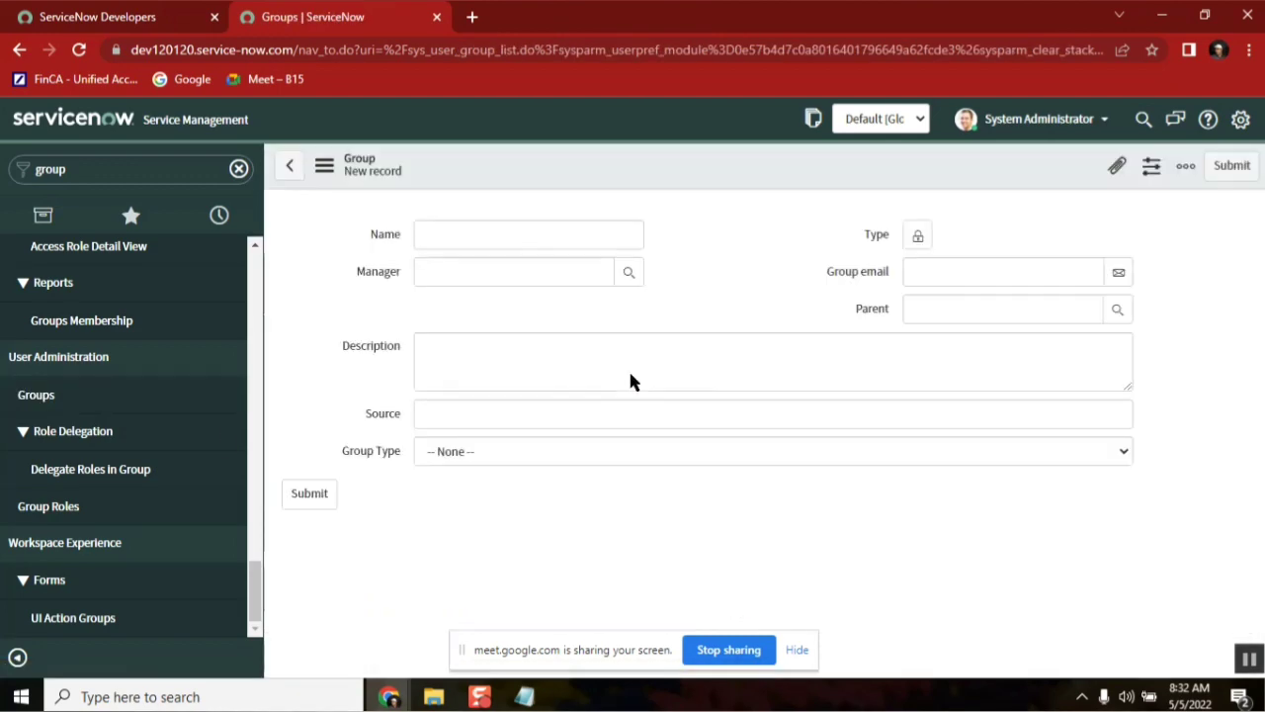
pyautogui.write('AWS')
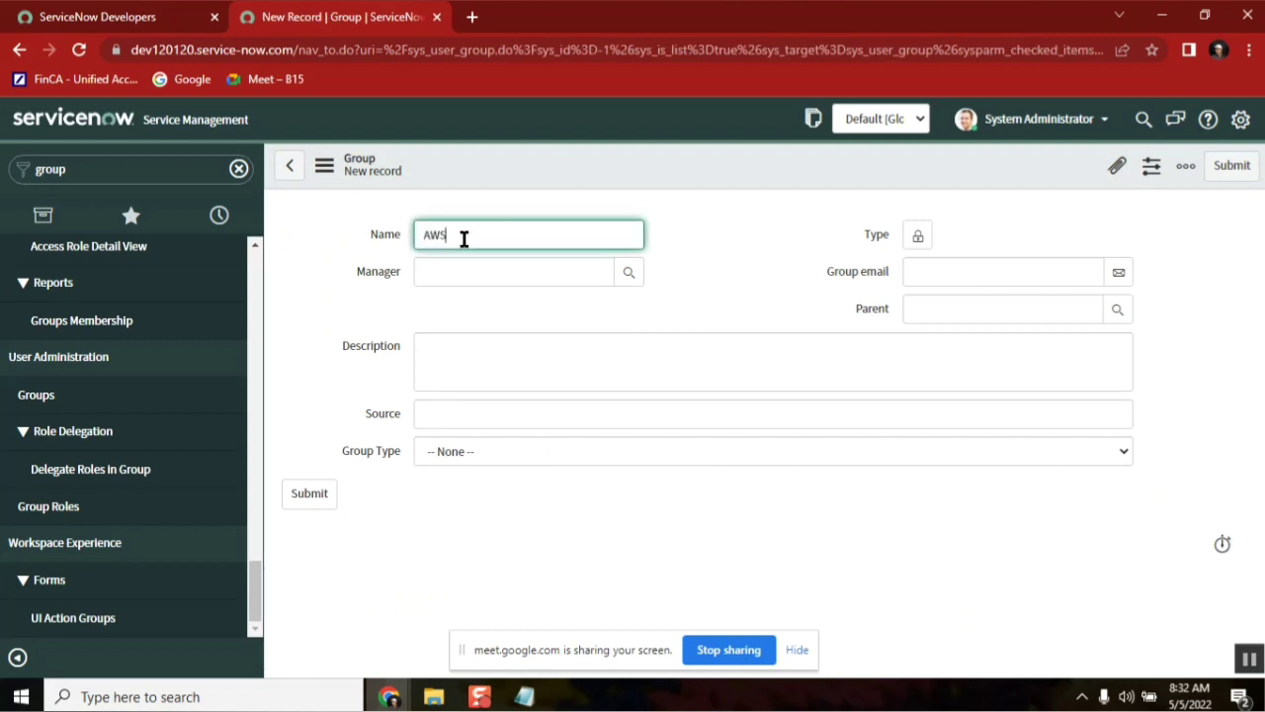
pyautogui.write(' Support')
pyautogui.click(558, 273)
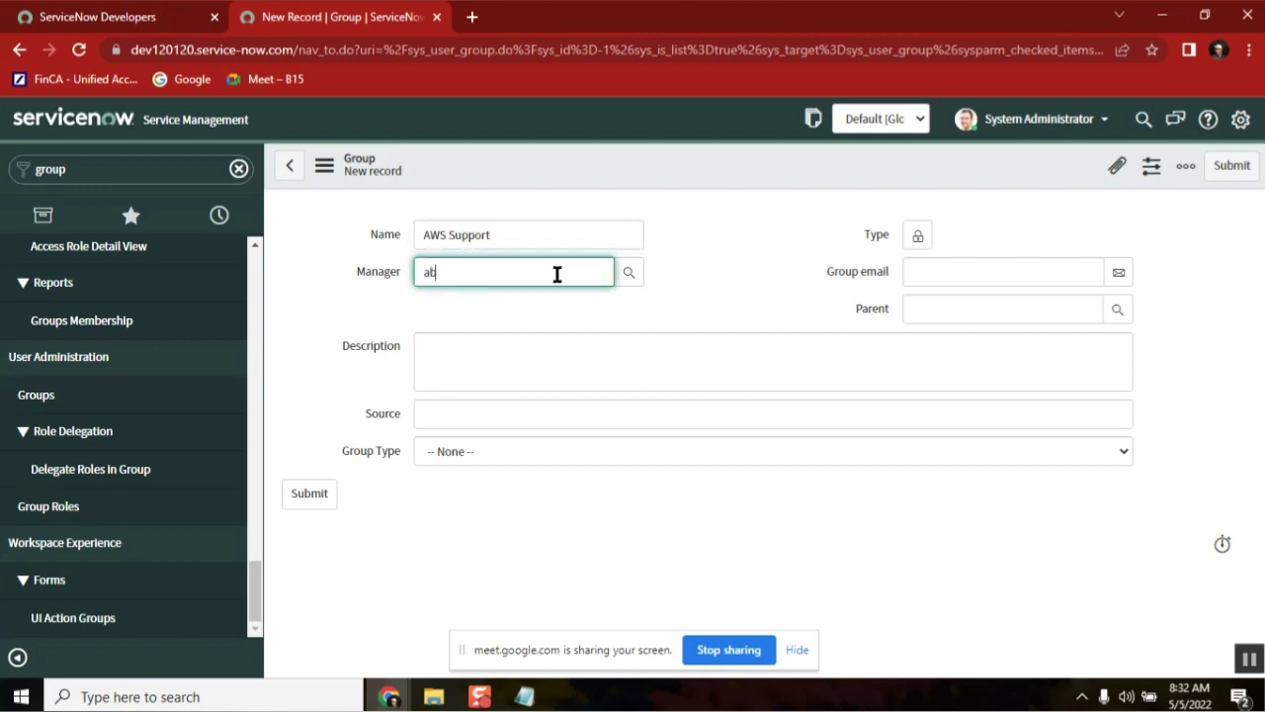
pyautogui.write('ab')
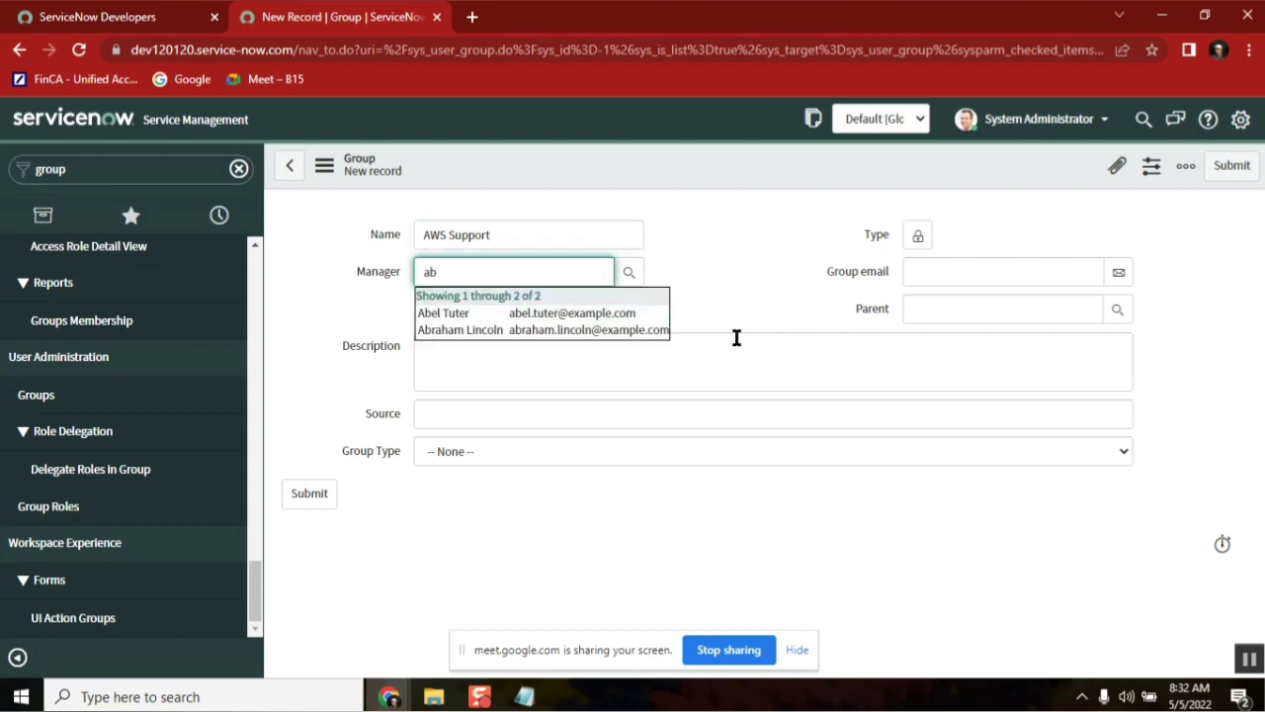
pyautogui.click(636, 314)
# Give the group the description 'This group is to handle AWS releated tickets'
pyautogui.click(530, 374)
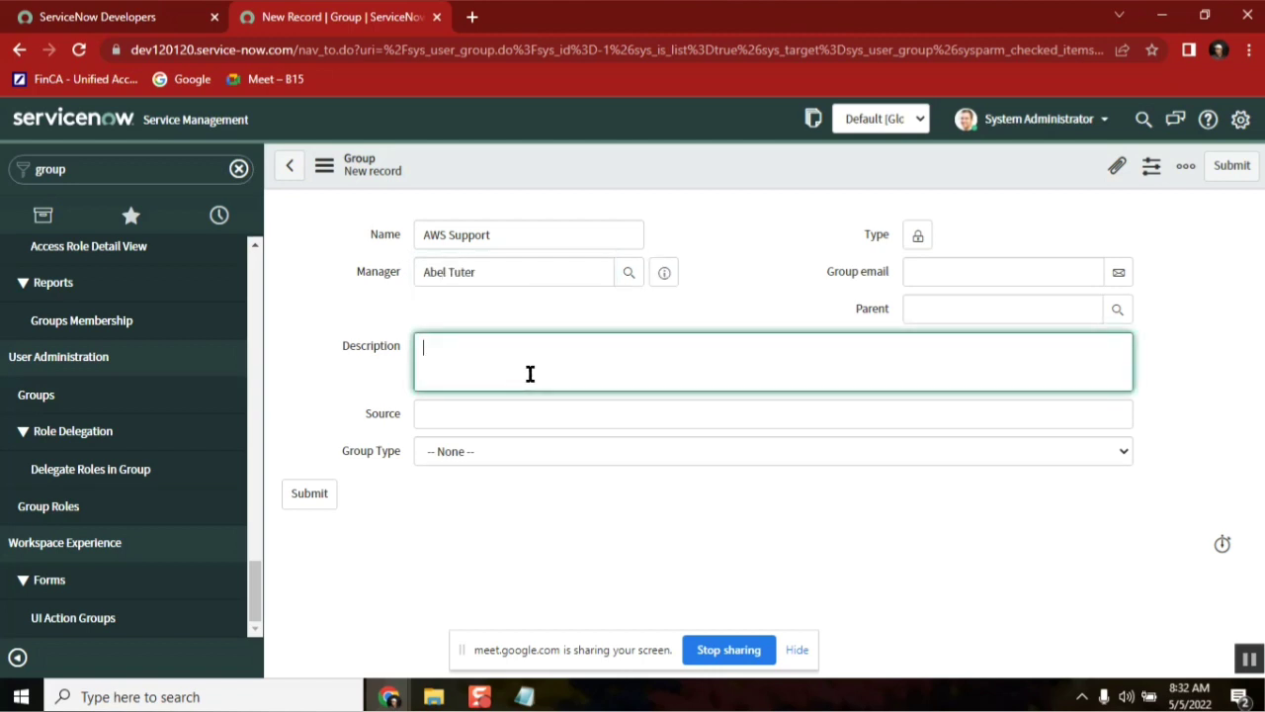
pyautogui.write('this group is to handle')
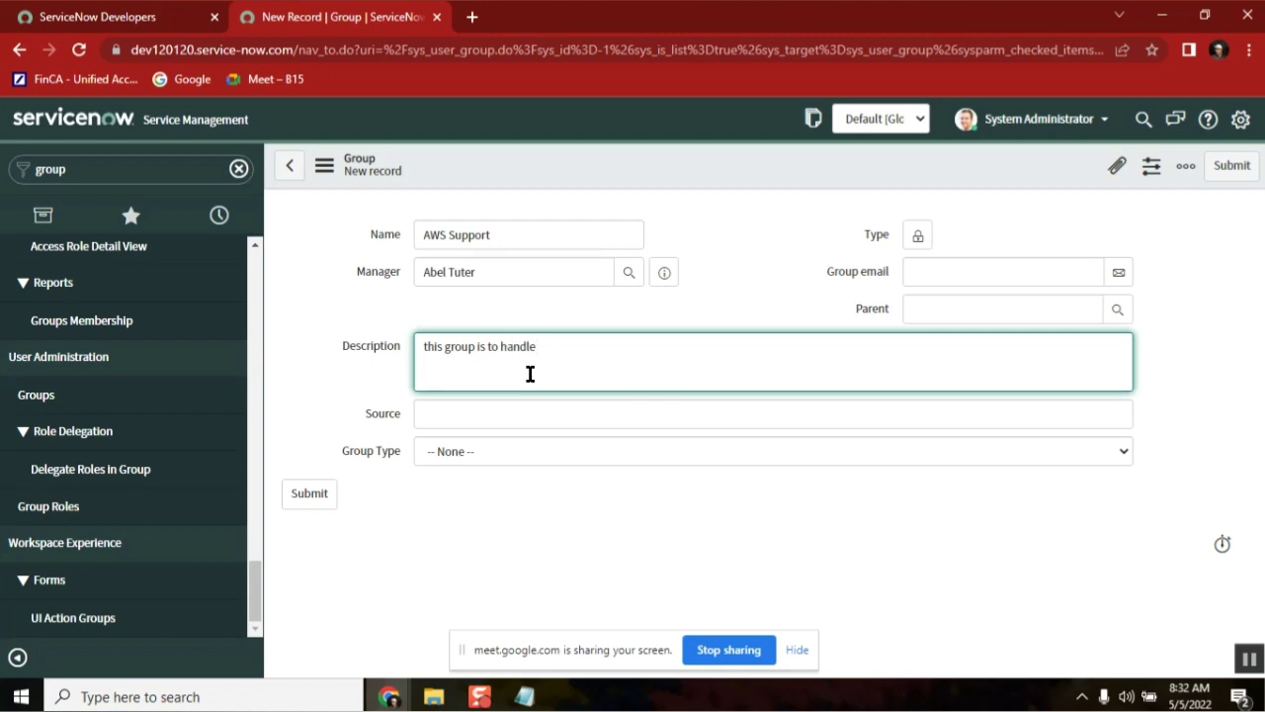
pyautogui.press('Delete')
pyautogui.write('T')
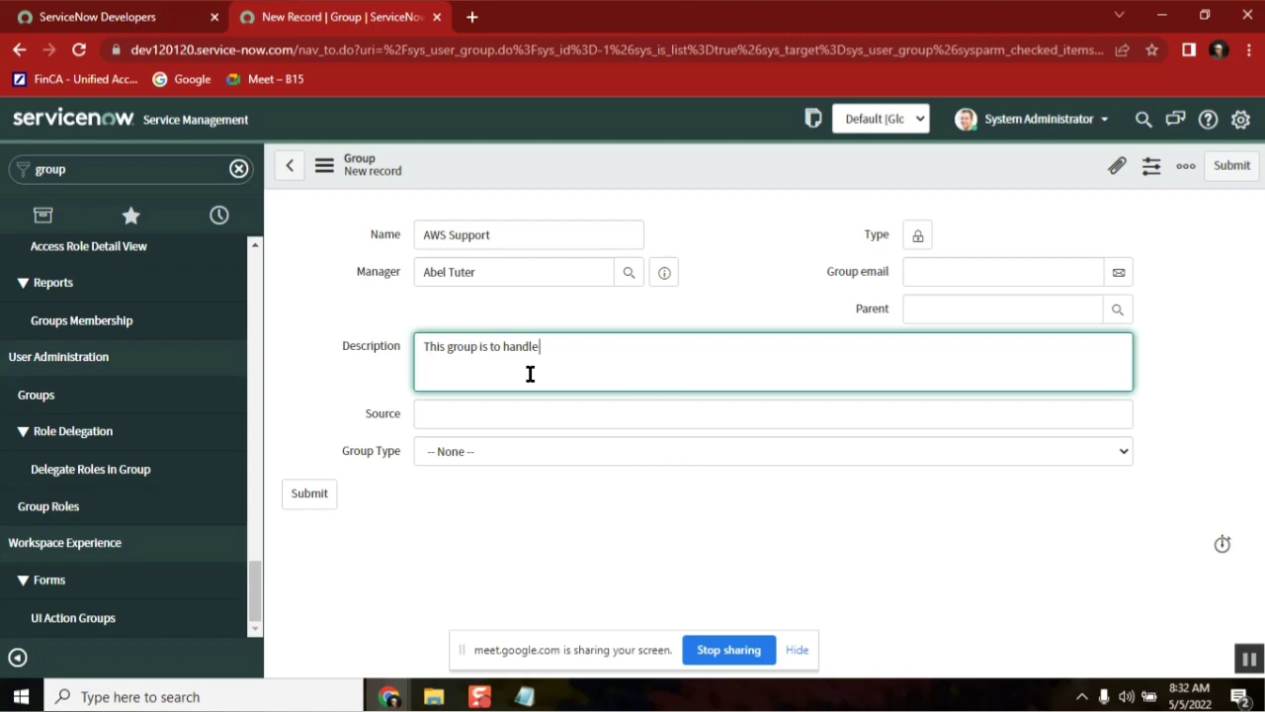
pyautogui.write(' AWS')
pyautogui.write(' releated')
pyautogui.write(' work')
pyautogui.press('BackSpace')
pyautogui.press('BackSpace')
pyautogui.write('tickets')
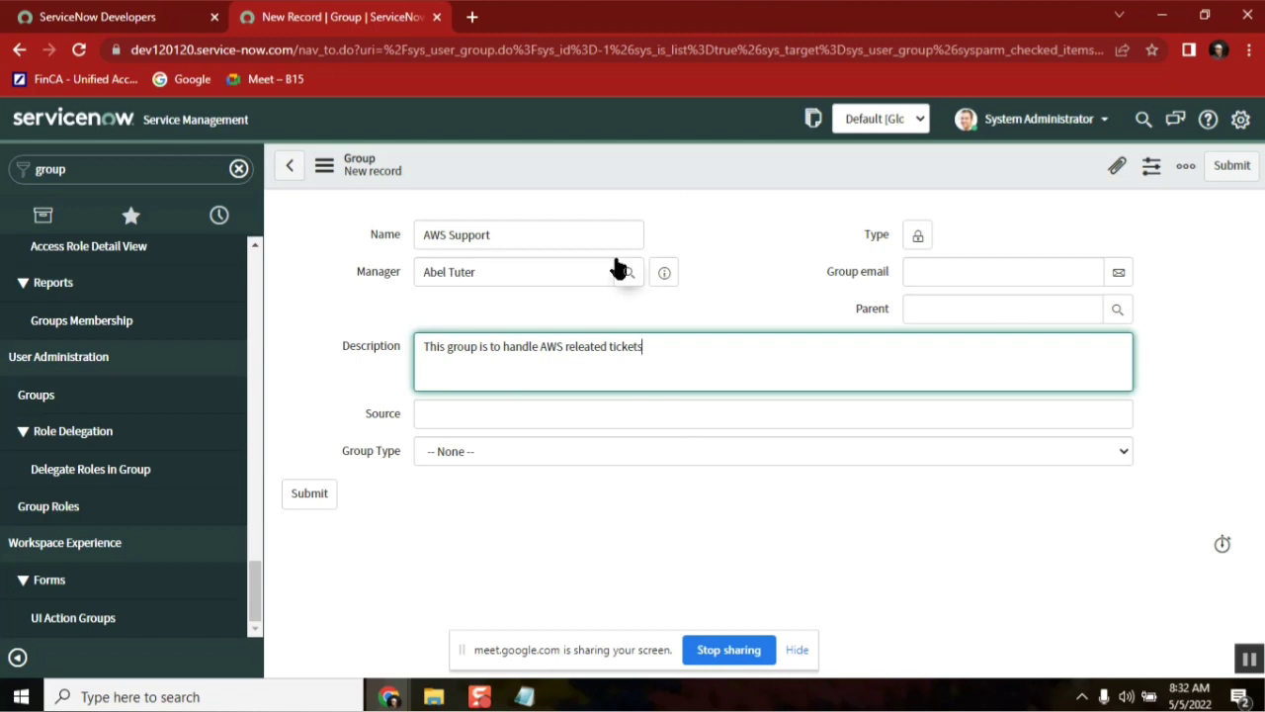
pyautogui.click(956, 274)
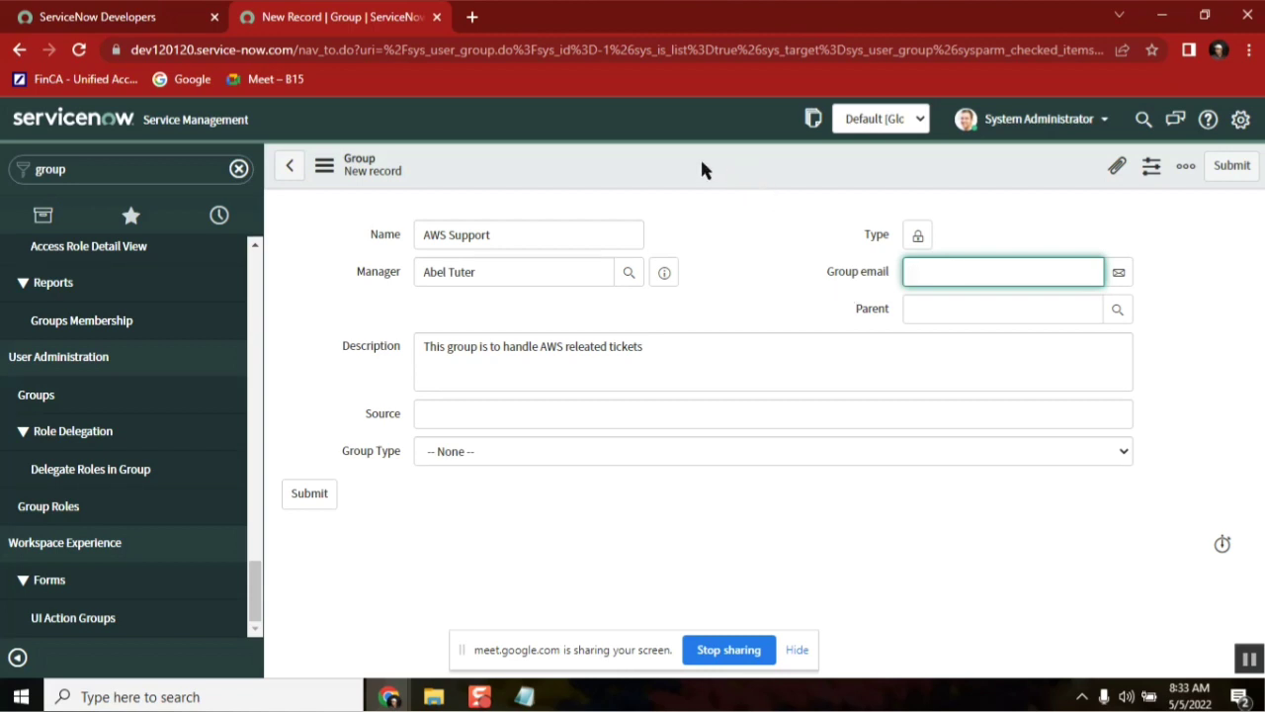
pyautogui.moveTo(391, 698)
pyautogui.rightClick(707, 172)
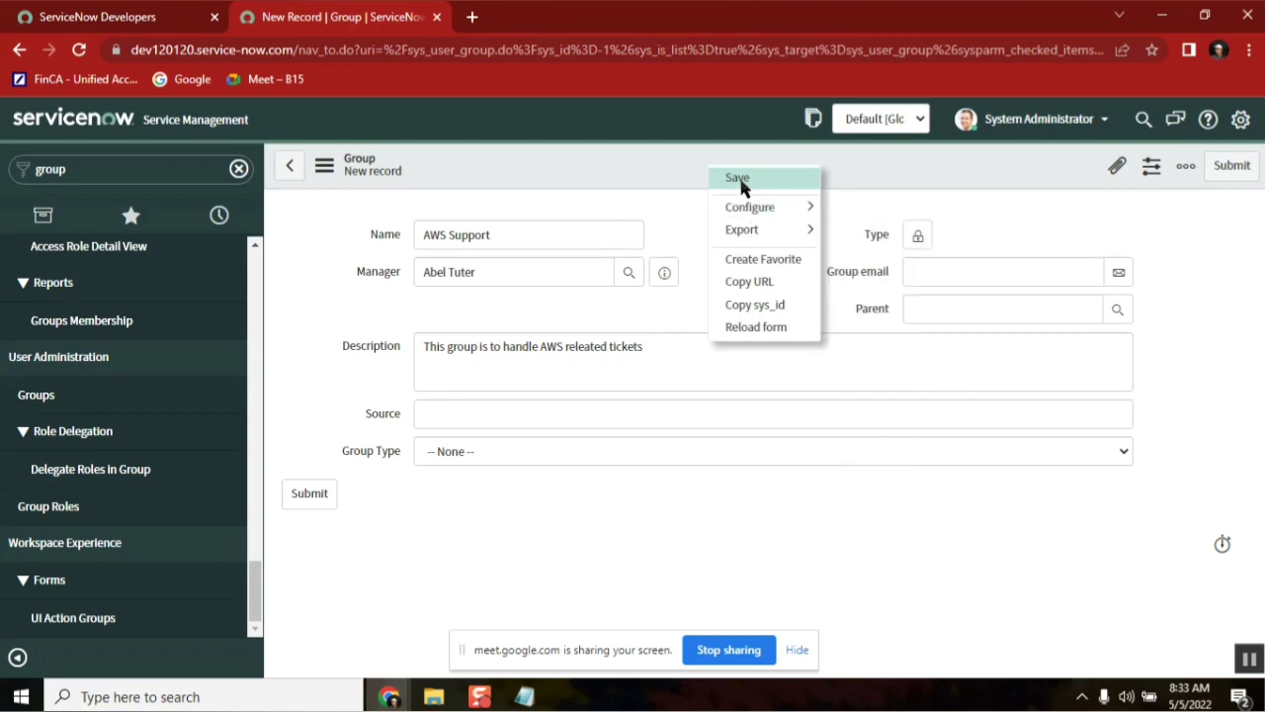
# Save the AWS Support group record
pyautogui.click(739, 179)
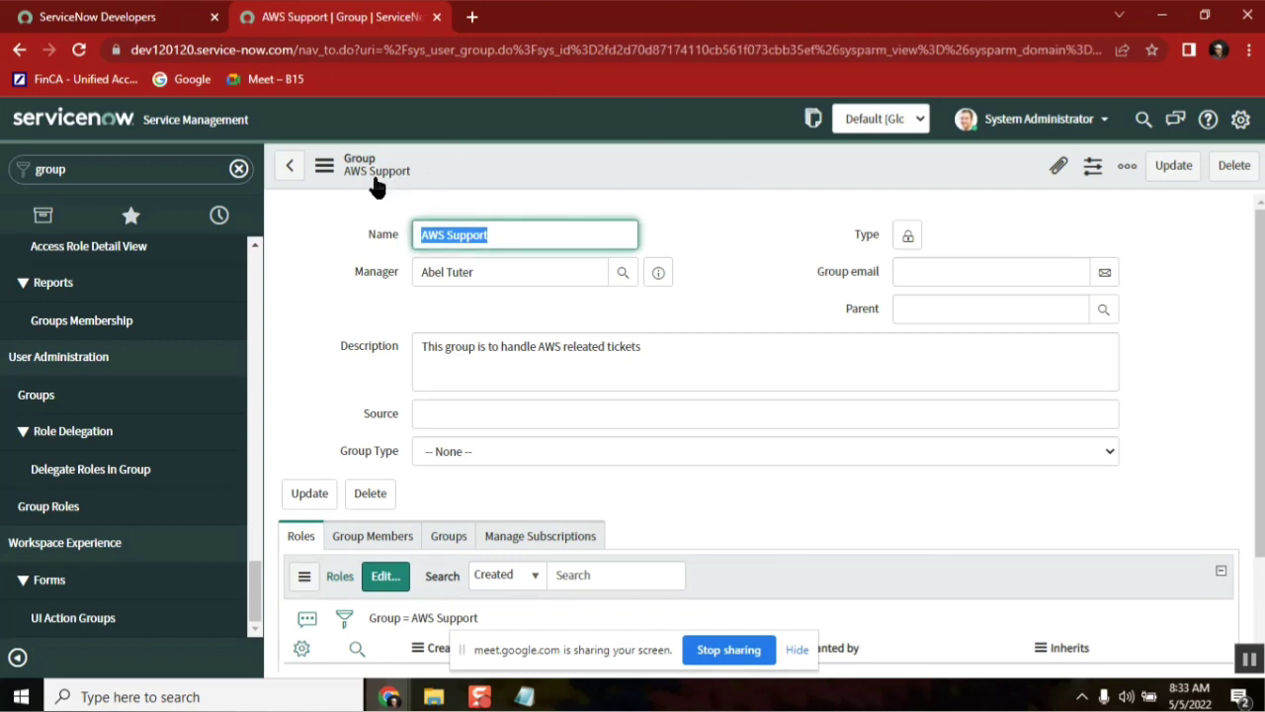
pyautogui.rightClick(689, 168)
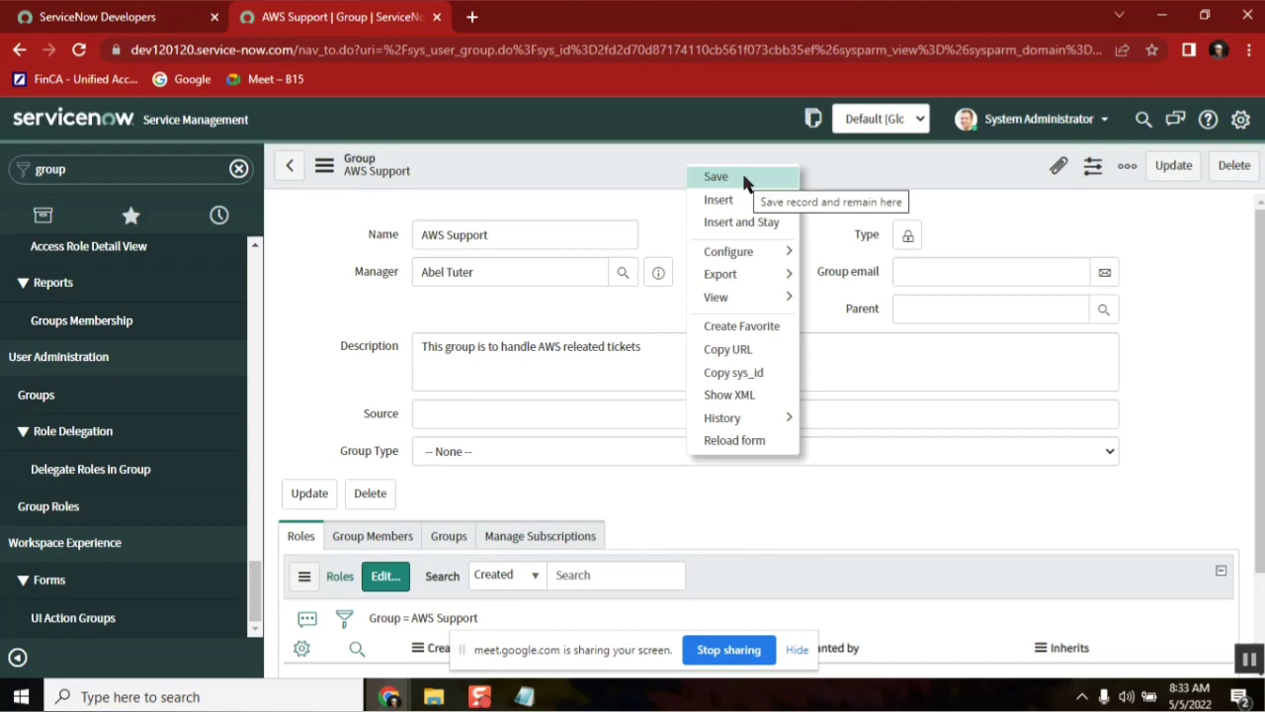
pyautogui.click(324, 293)
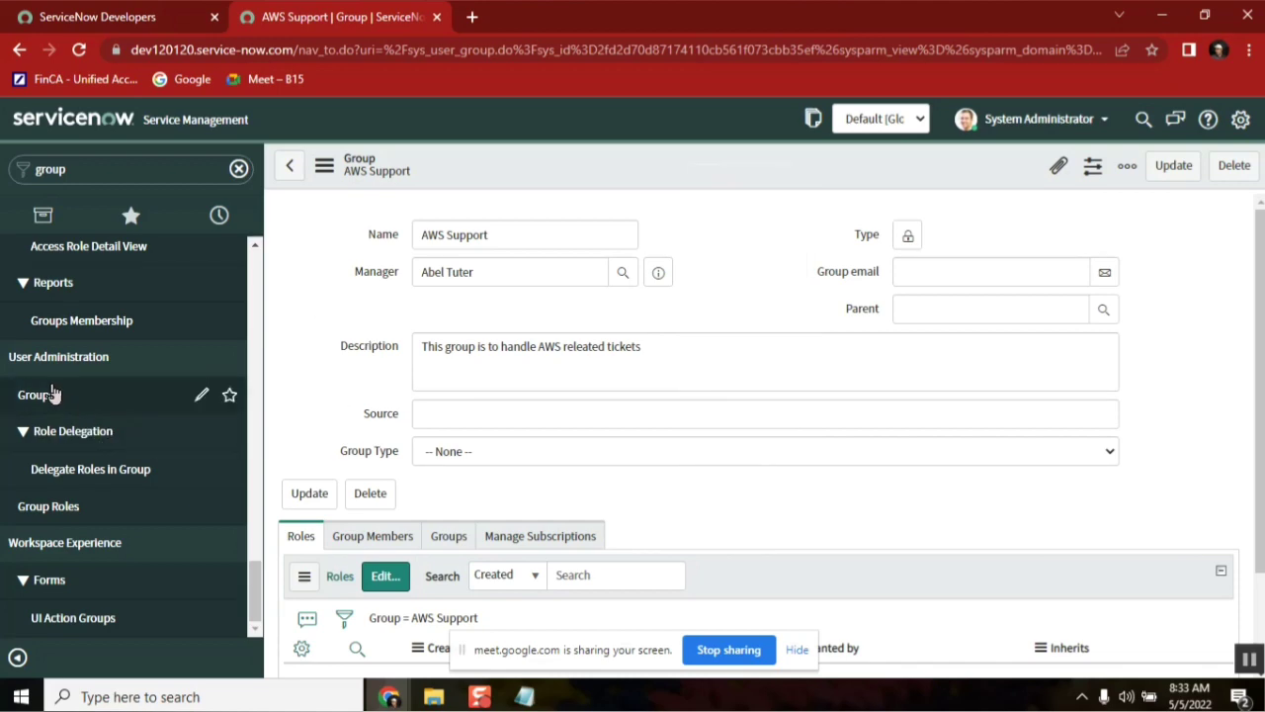
# Open Groups in a new tab with a blank new group form, then return to AWS Support
pyautogui.middleClick(57, 396)
pyautogui.click(553, 20)
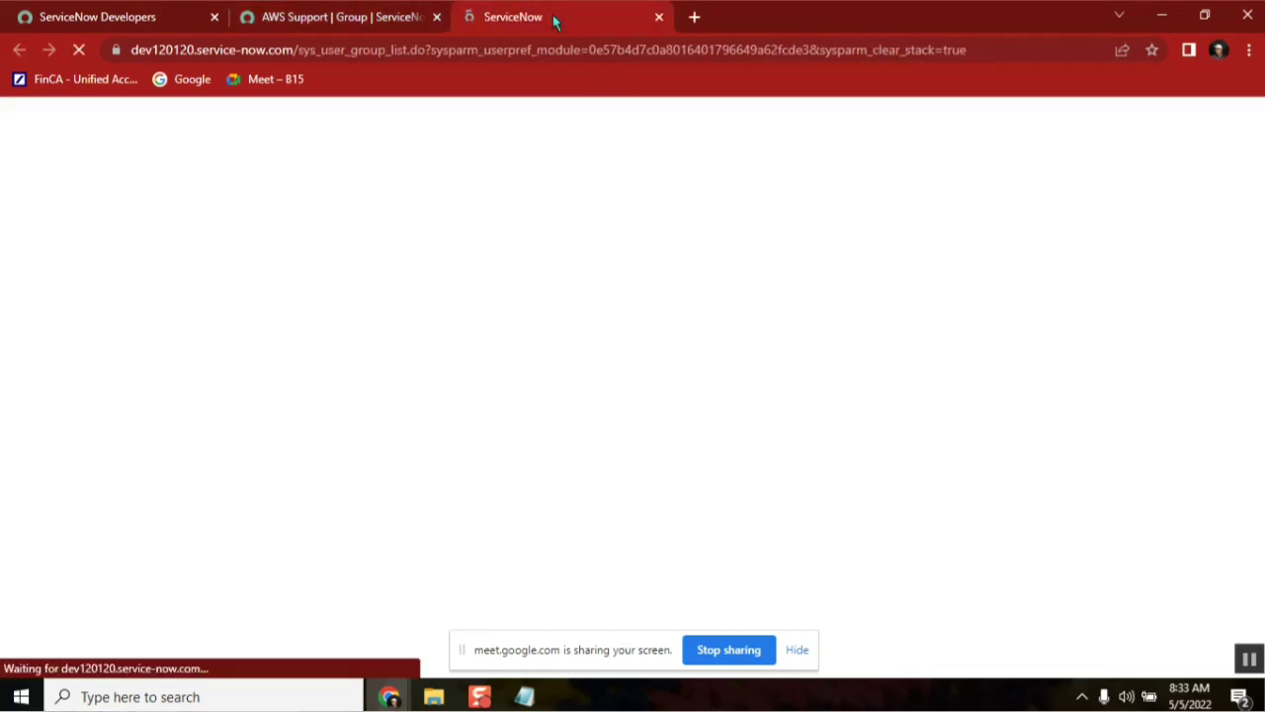
pyautogui.click(106, 119)
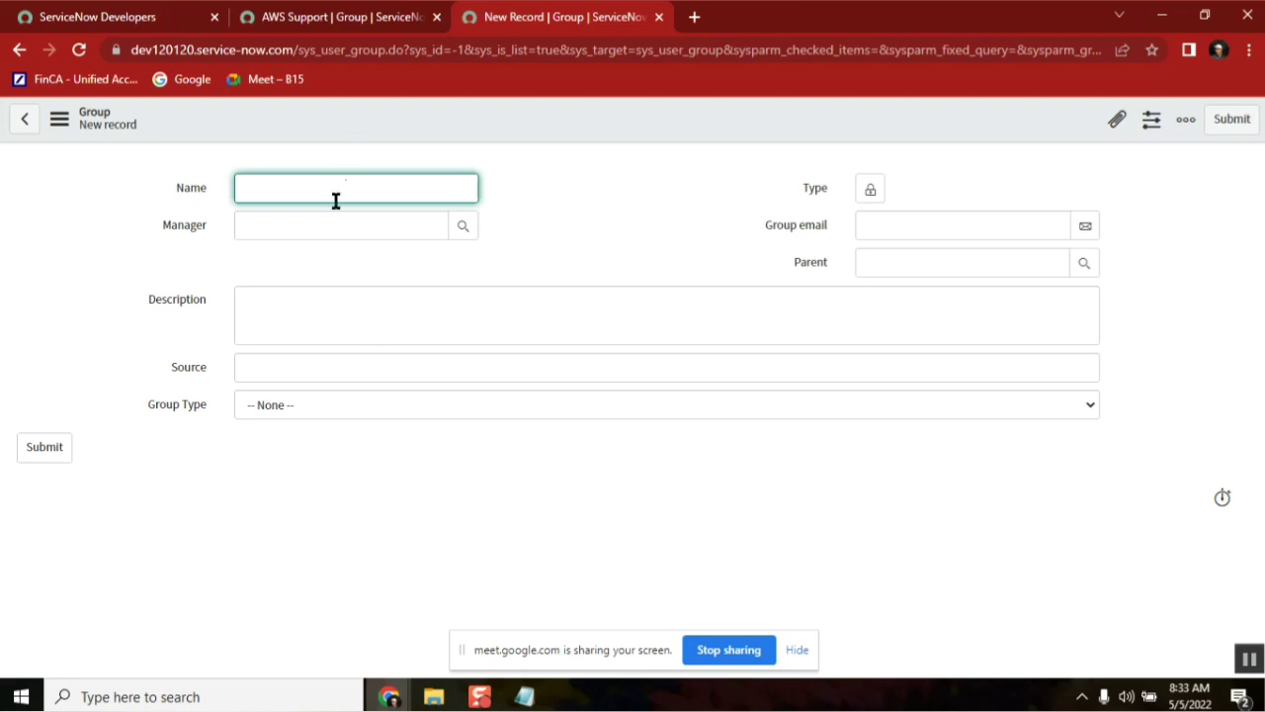
pyautogui.rightClick(689, 123)
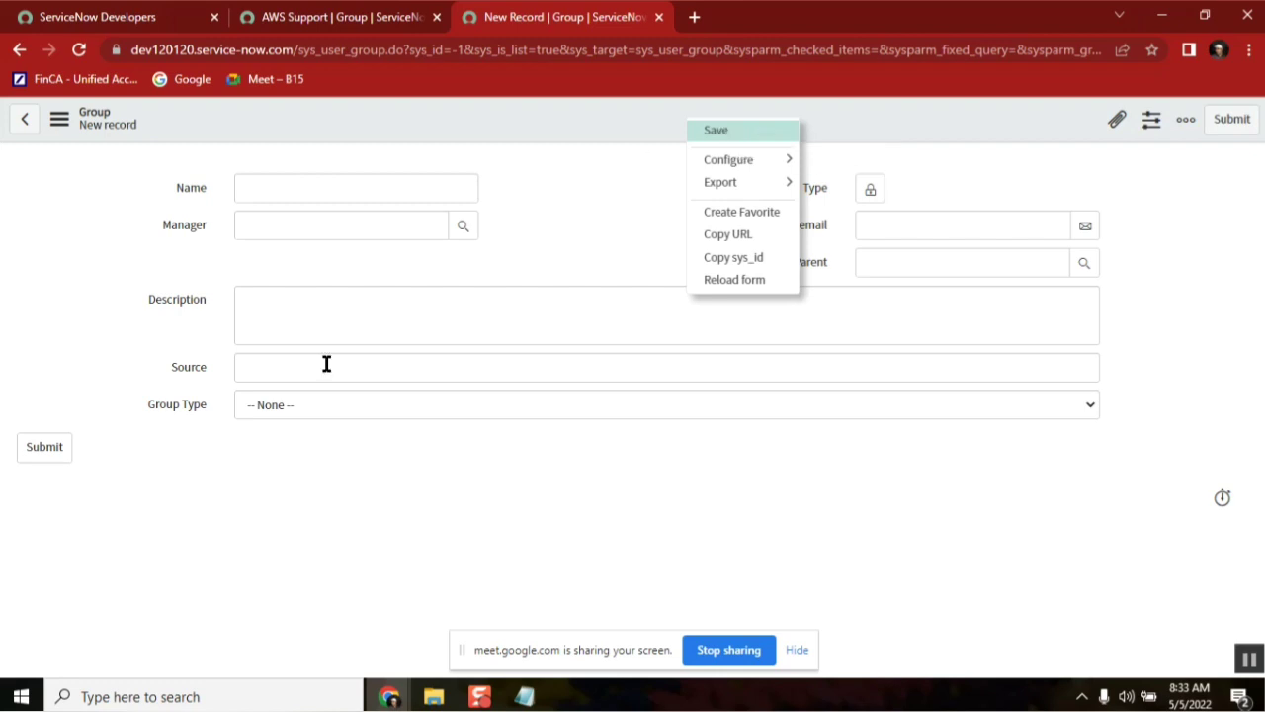
pyautogui.click(290, 561)
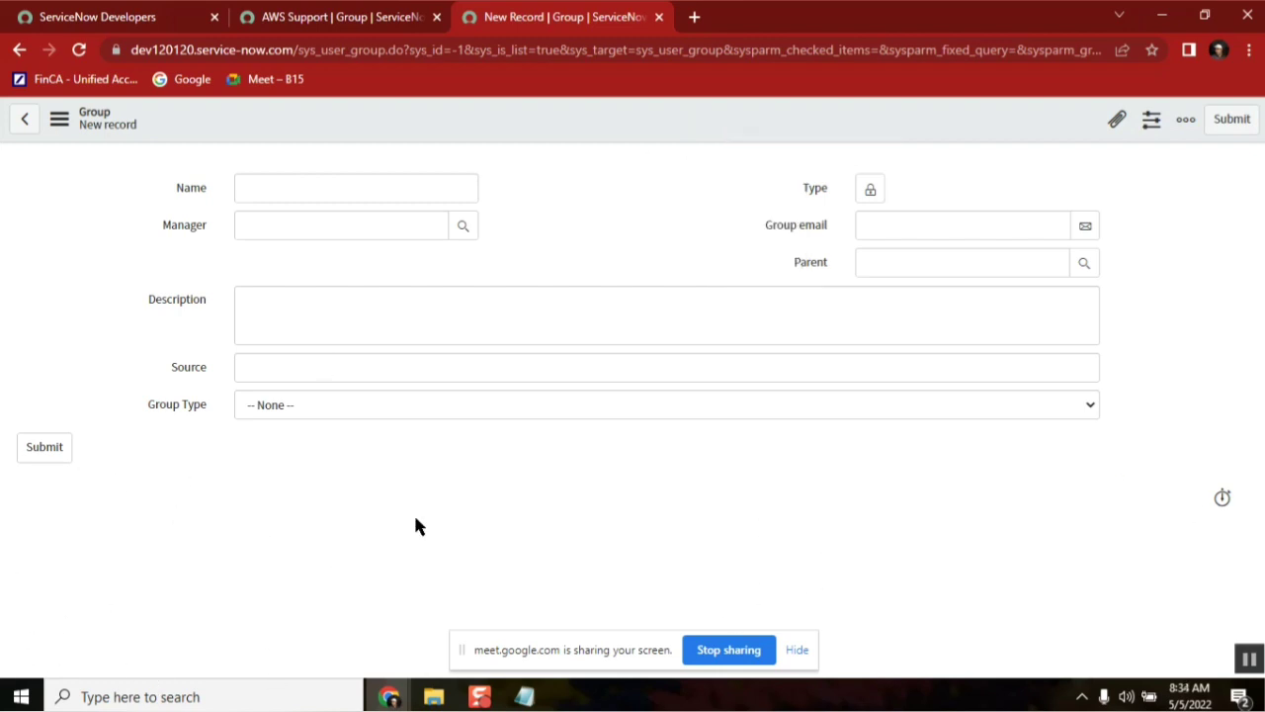
pyautogui.click(324, 20)
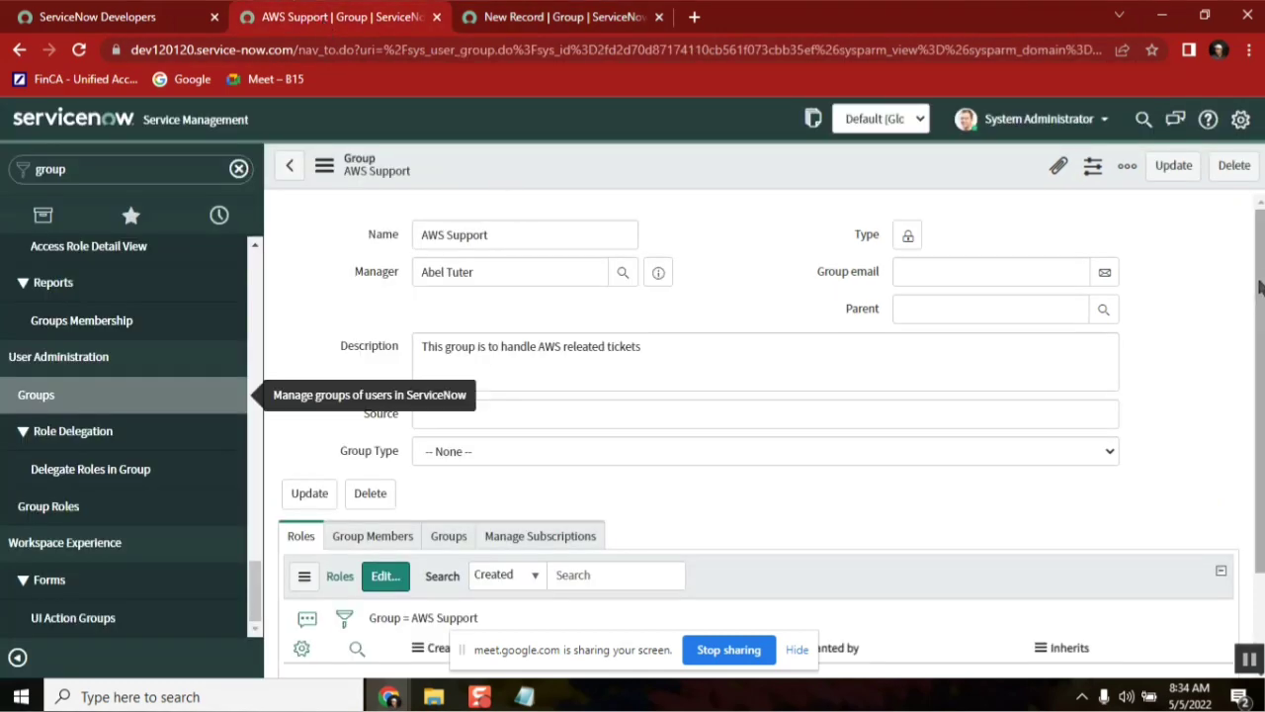
# Check the AWS Support related lists, confirm Group Members is empty, and bring up Notepad
pyautogui.click(304, 269)
pyautogui.click(366, 544)
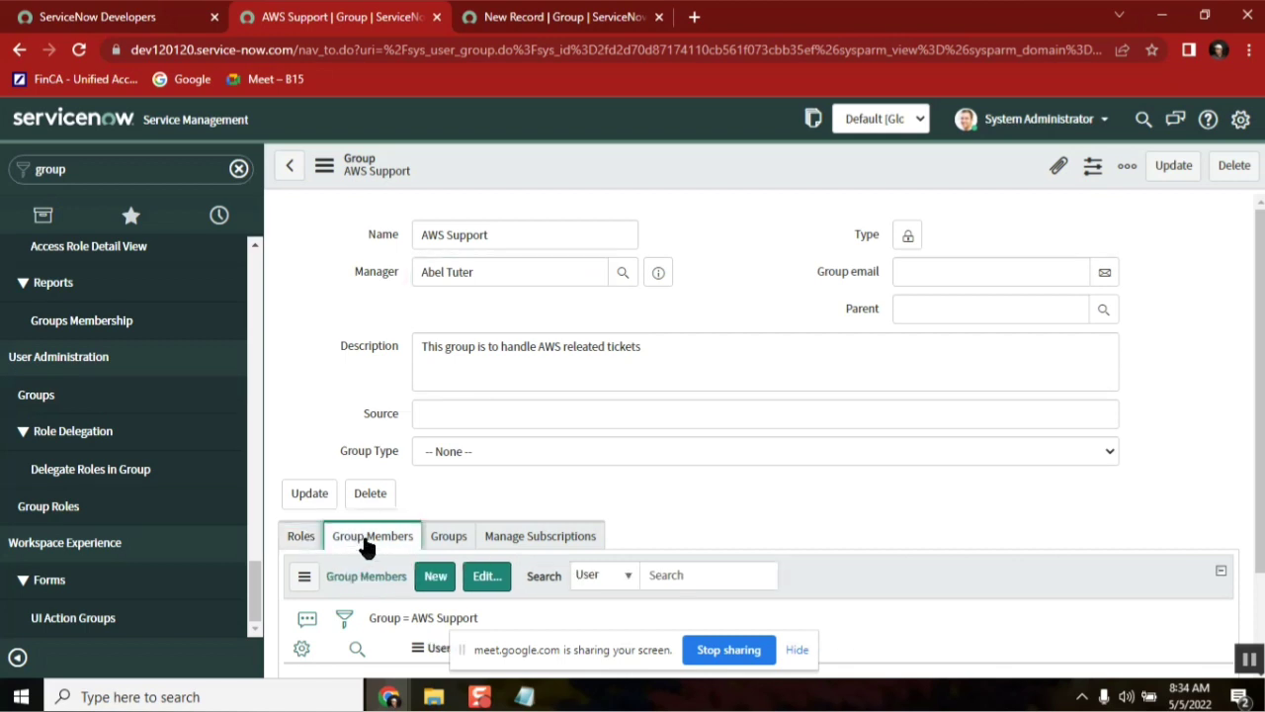
pyautogui.click(450, 550)
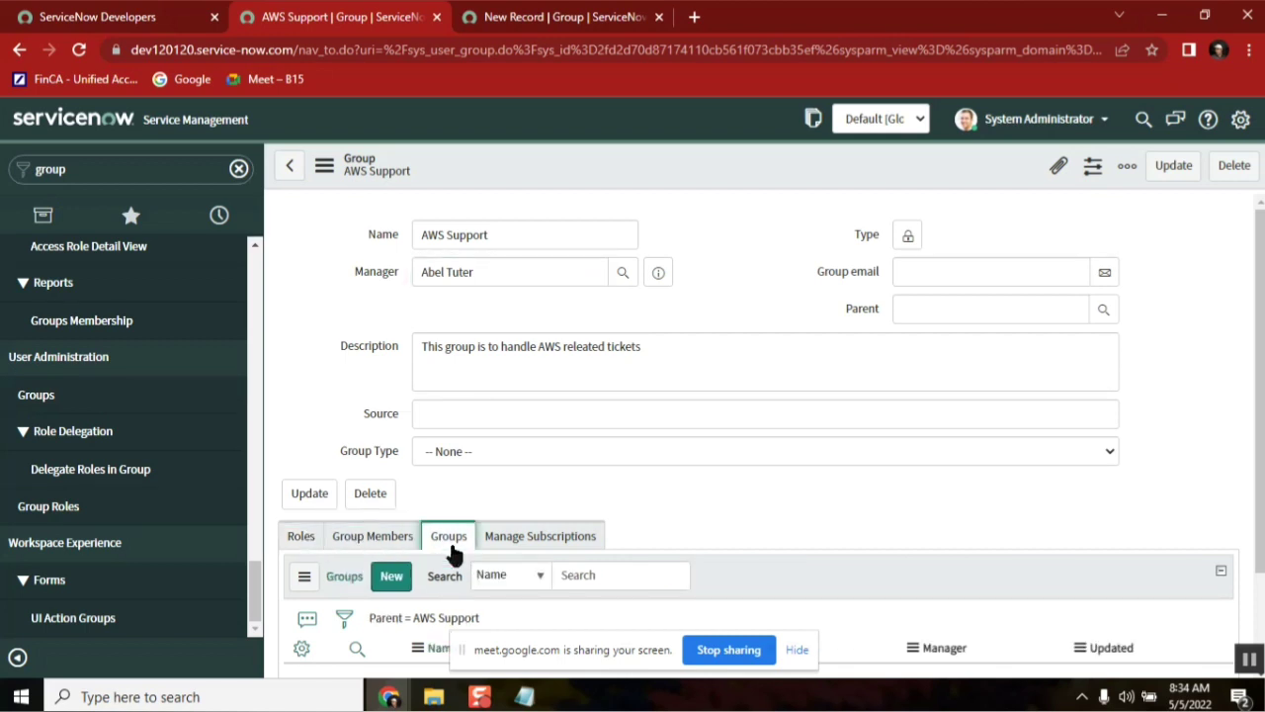
pyautogui.click(554, 541)
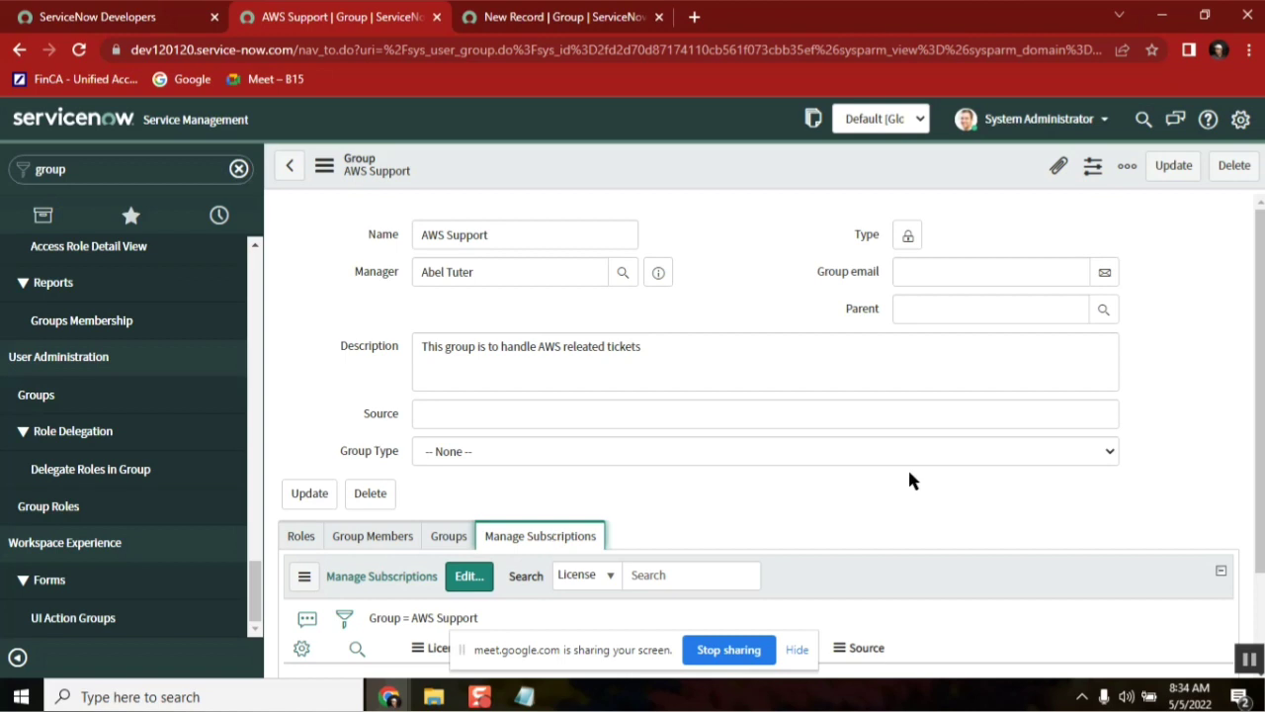
pyautogui.scroll(-2, 758, 429)
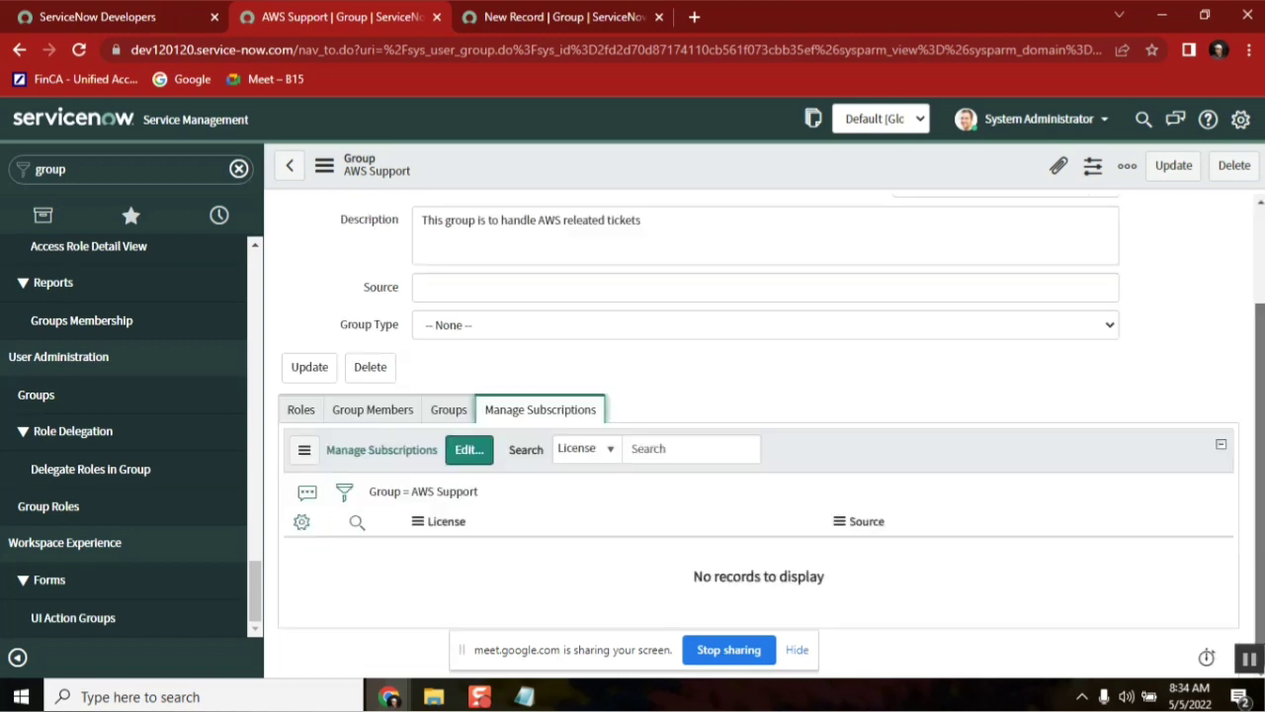
pyautogui.click(385, 417)
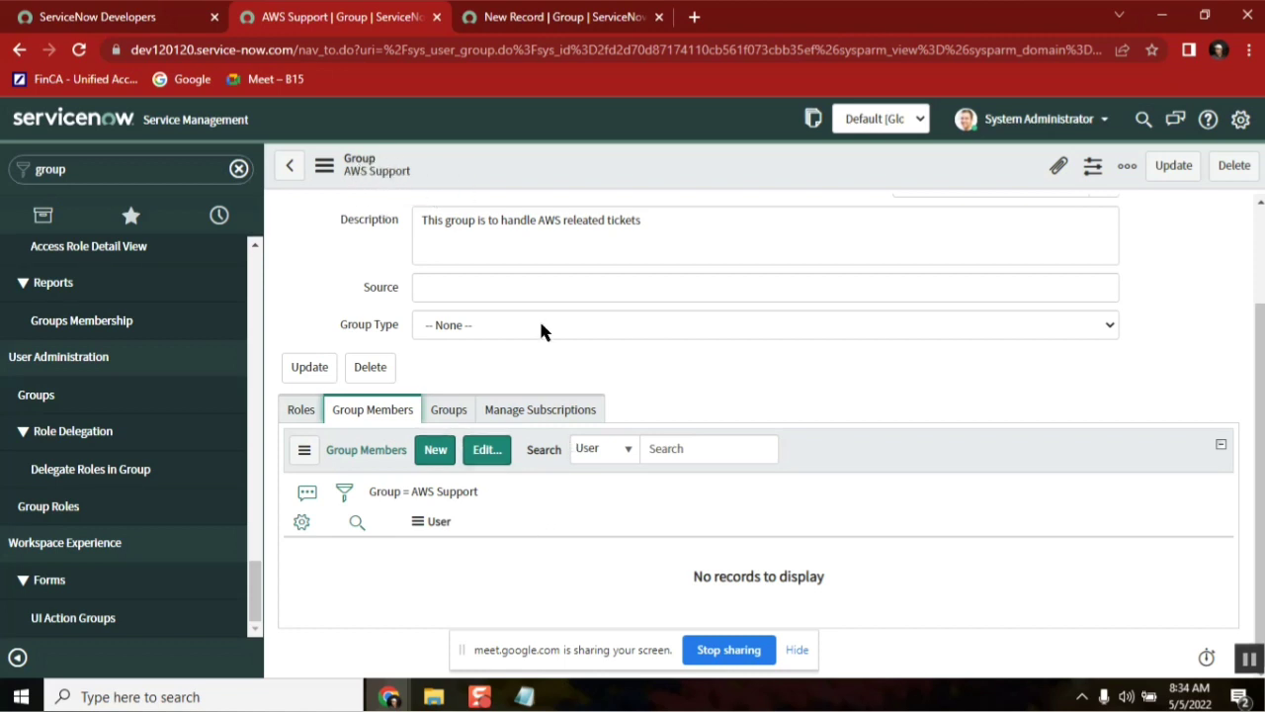
pyautogui.click(525, 694)
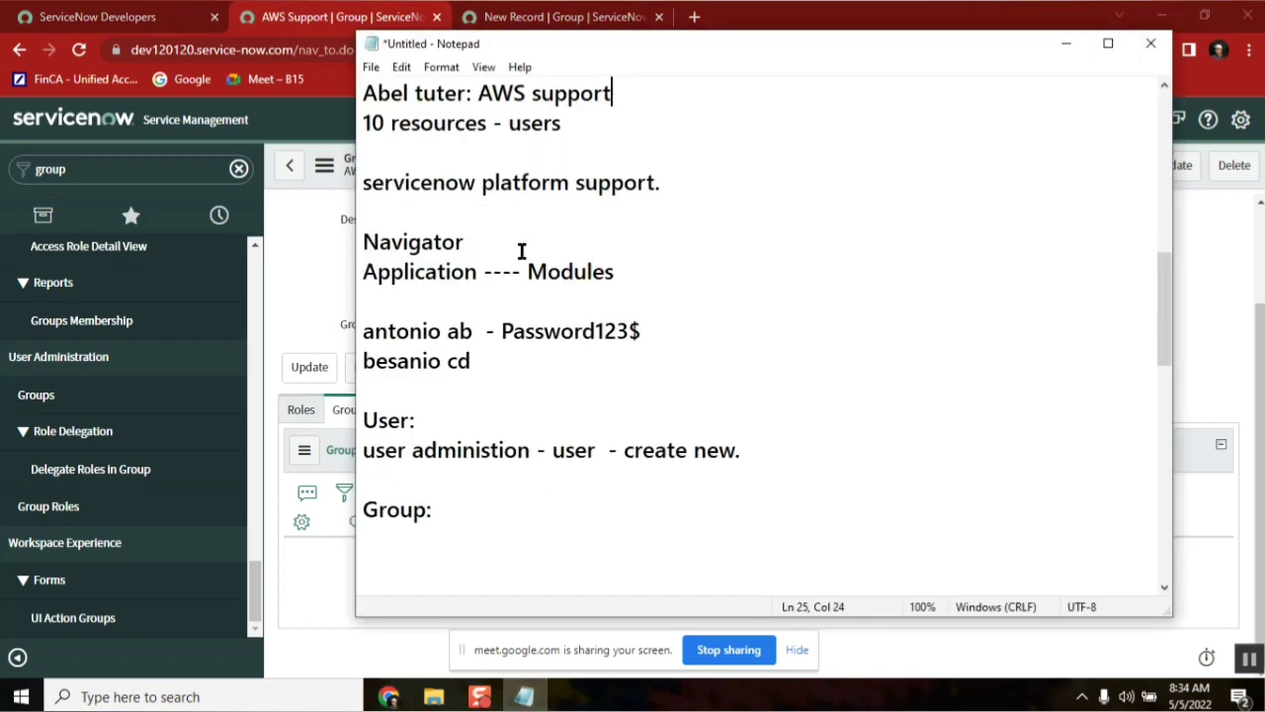
# Point out the 10 resources count and 'AWS support' in the notes, then return to the group
pyautogui.doubleClick(373, 122)
pyautogui.doubleClick(492, 92)
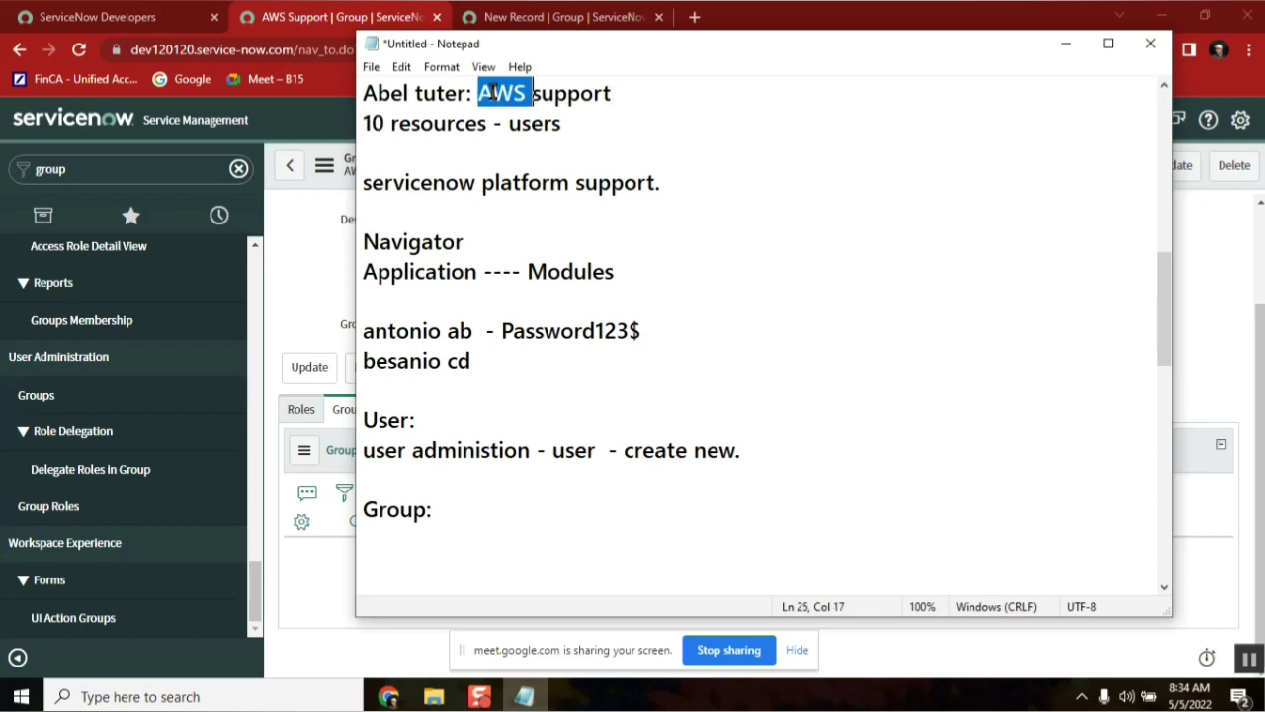
pyautogui.doubleClick(579, 91)
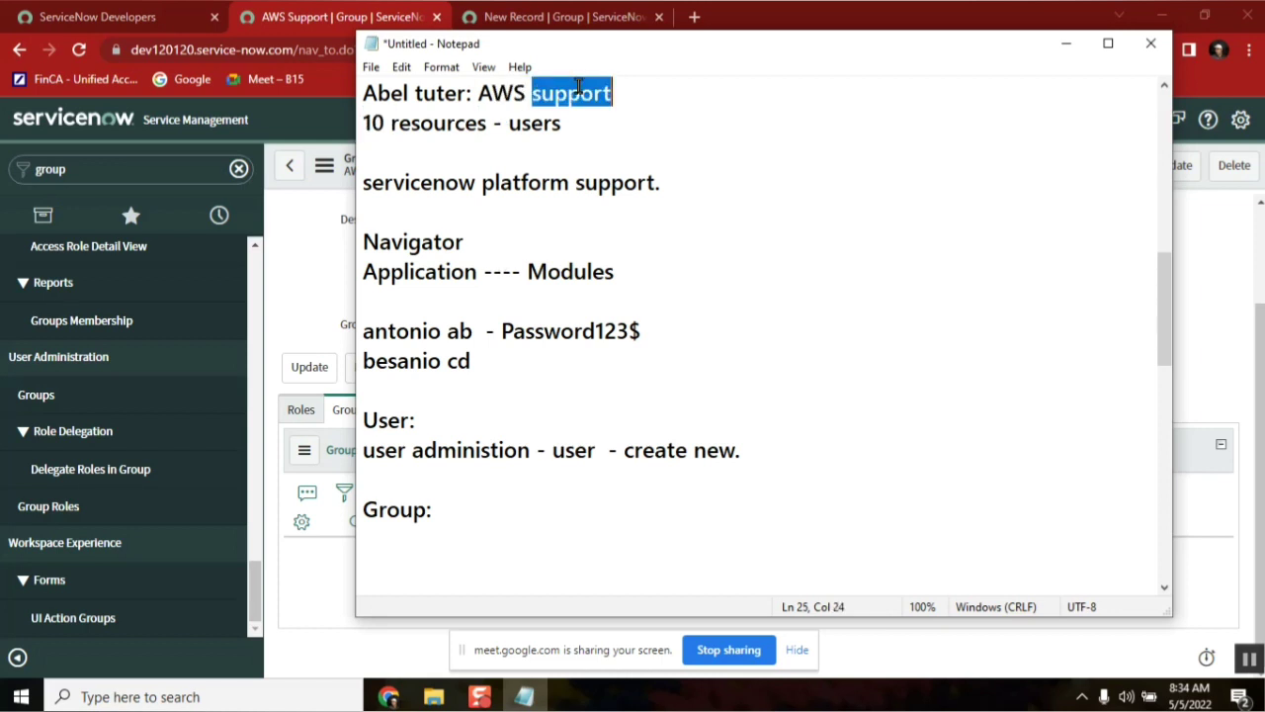
pyautogui.doubleClick(373, 122)
pyautogui.click(326, 269)
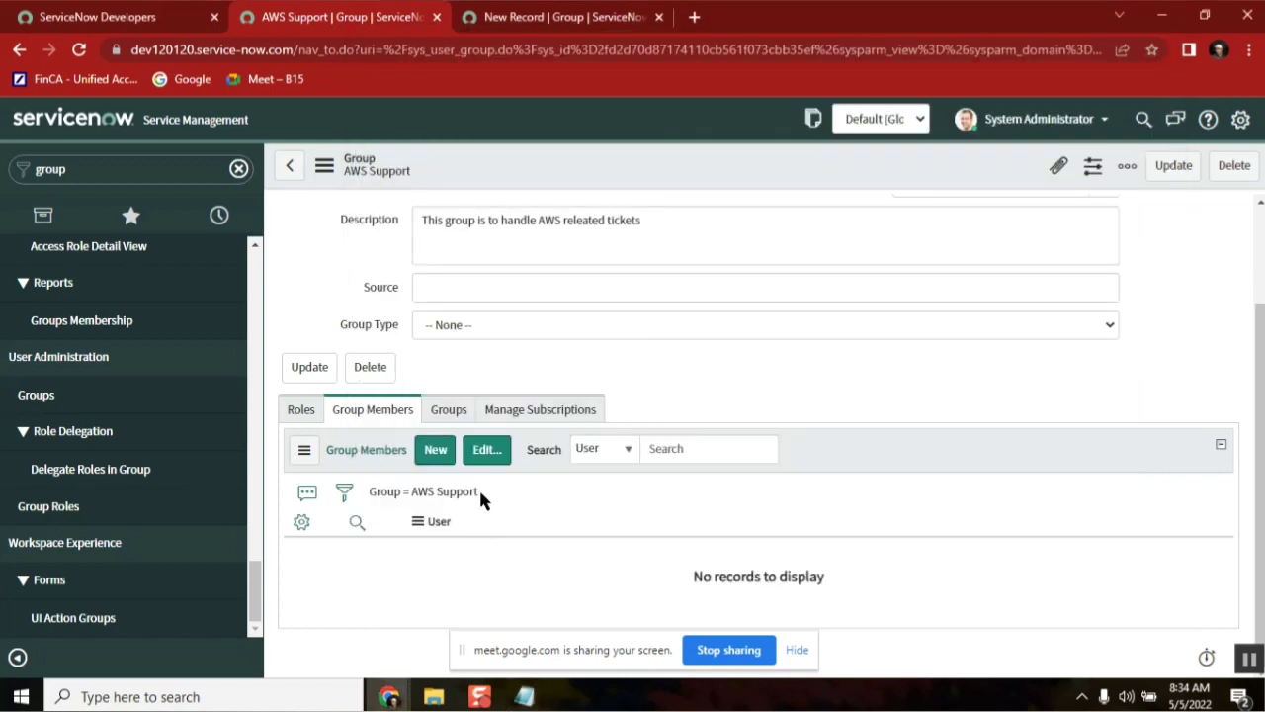
# Open the Edit Members page for AWS Support and select the first available user
pyautogui.click(492, 453)
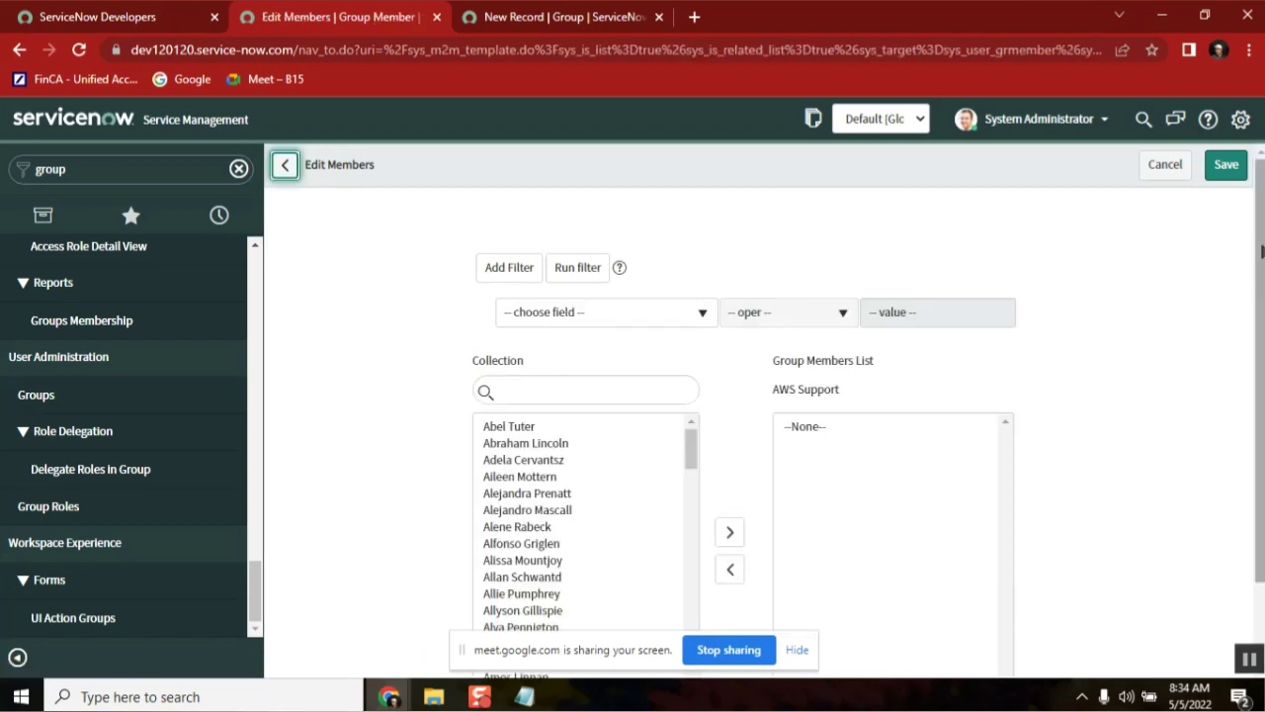
pyautogui.click(284, 165)
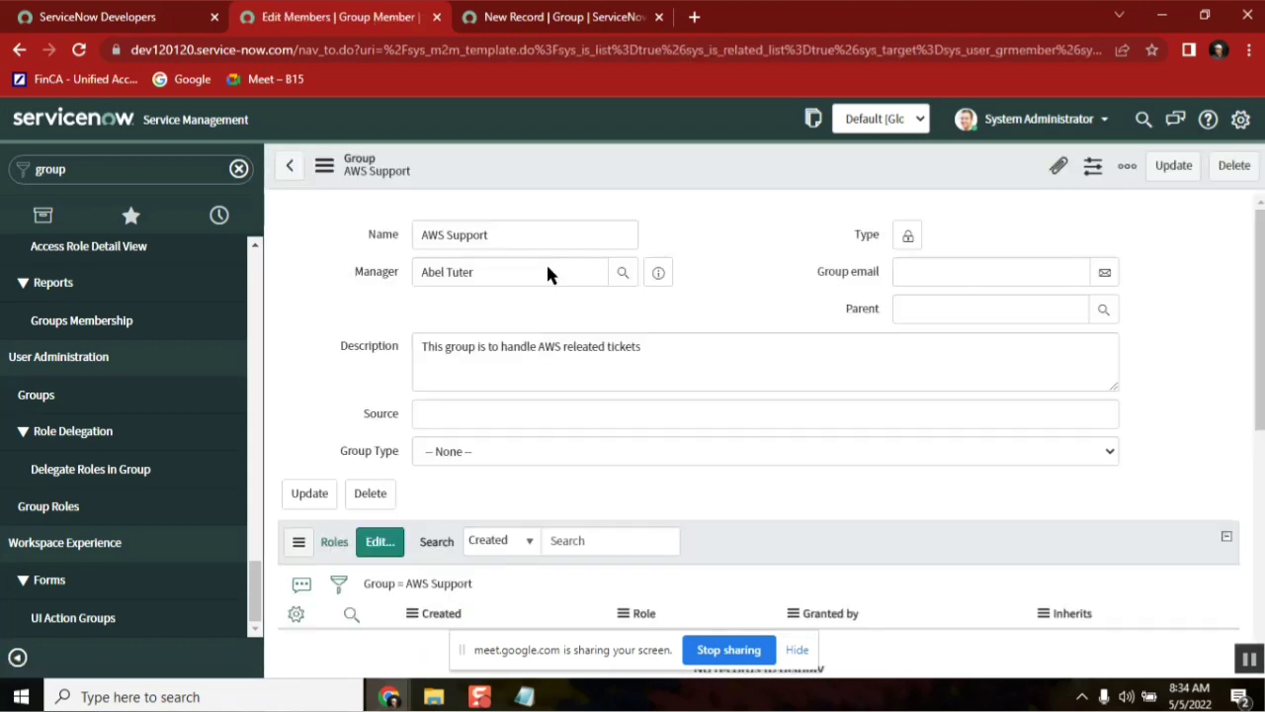
pyautogui.scroll(-2, 1260, 247)
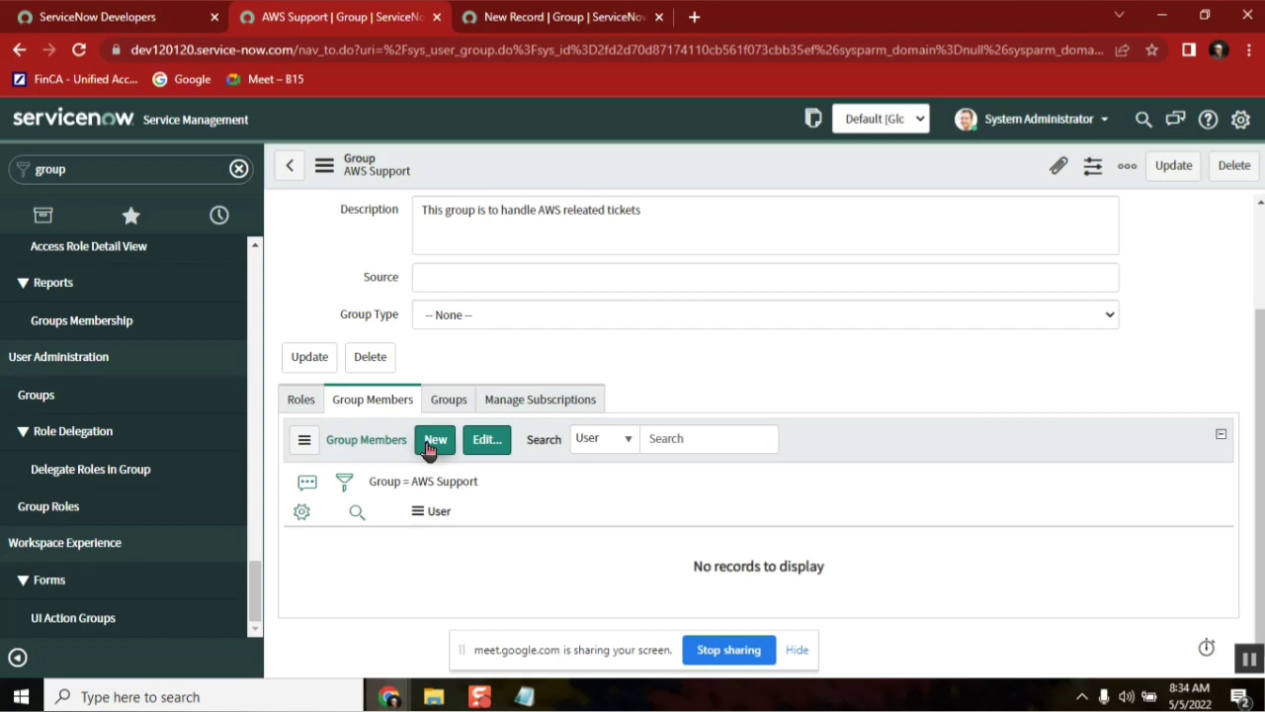
pyautogui.click(494, 443)
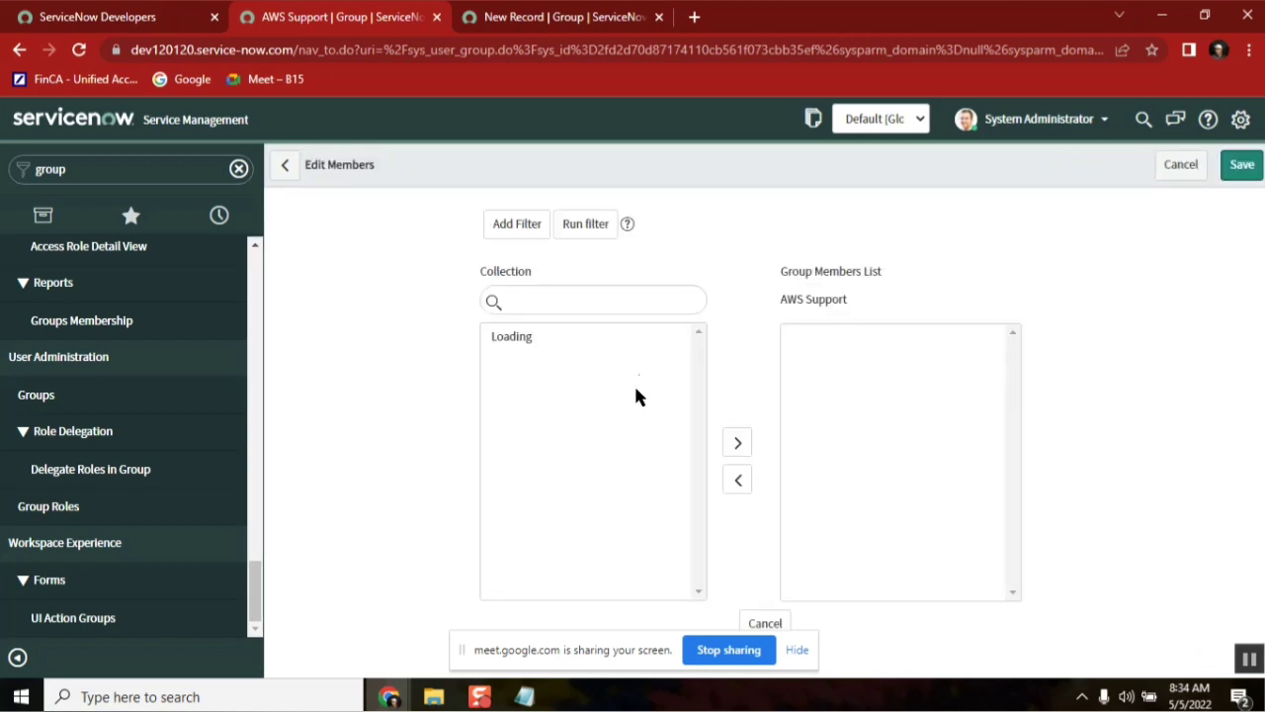
pyautogui.scroll(-1, 1261, 268)
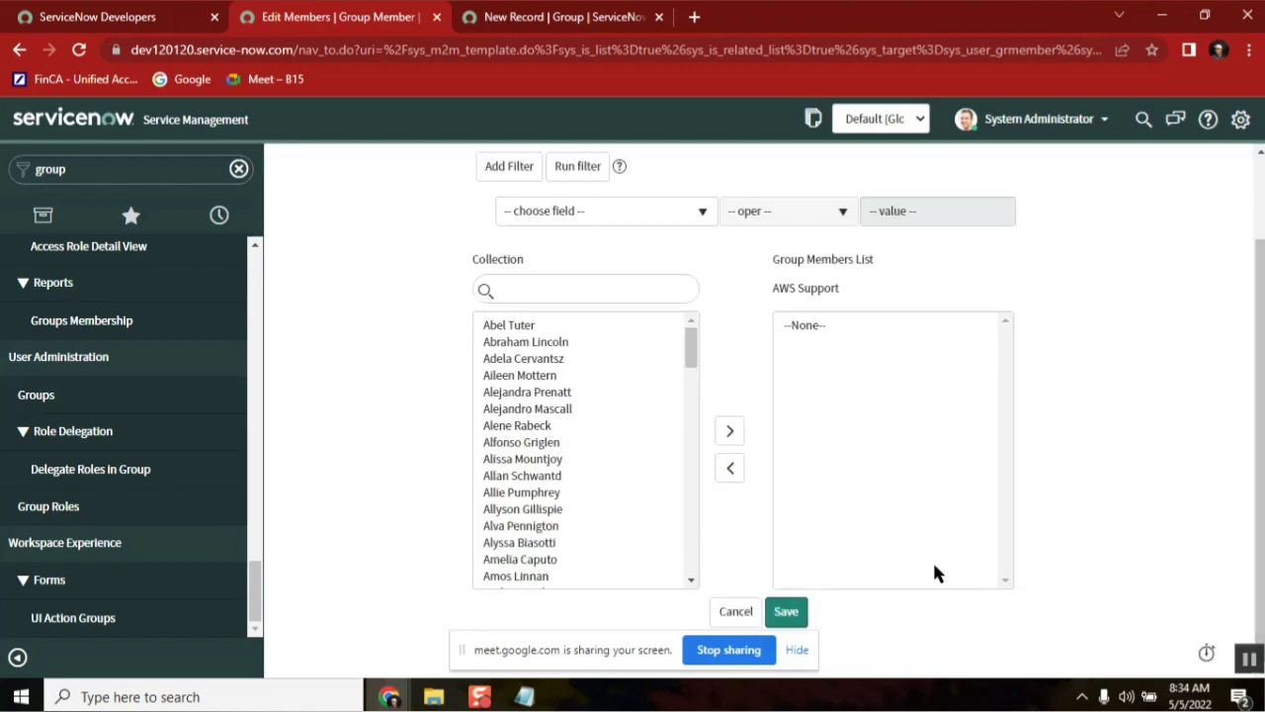
pyautogui.click(512, 324)
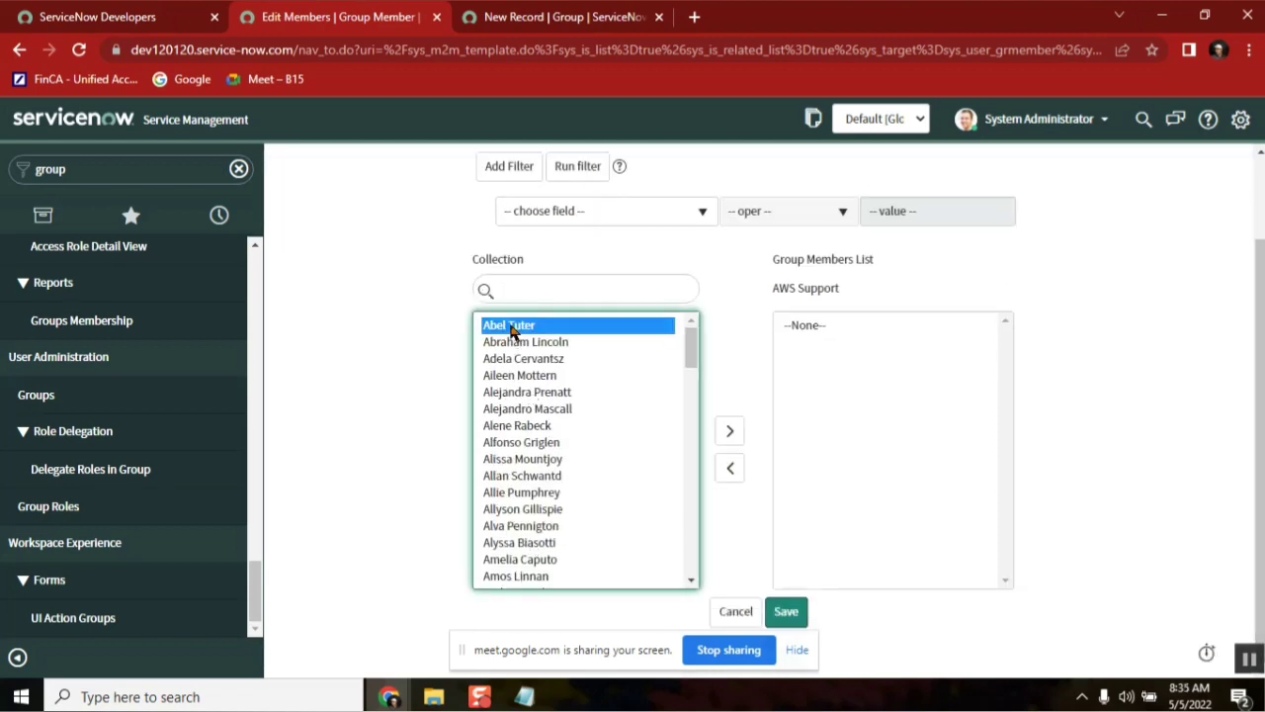
pyautogui.scroll(1, 735, 449)
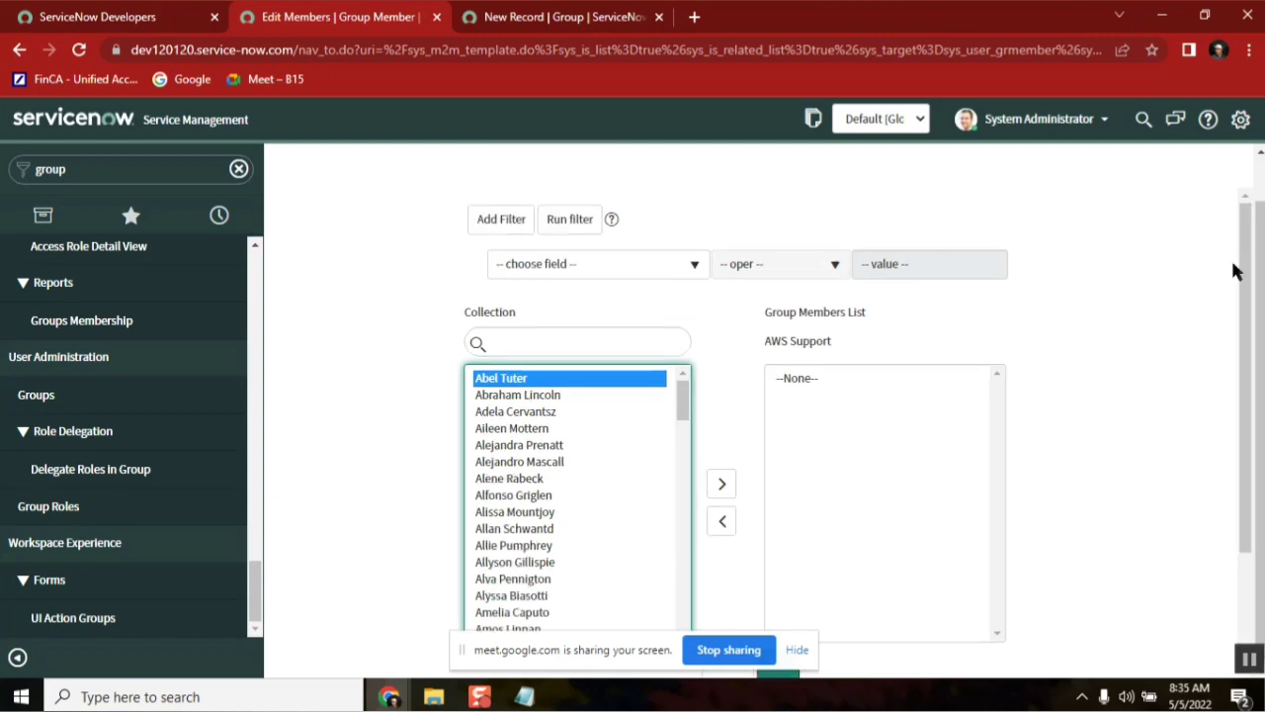
pyautogui.moveTo(1250, 262); pyautogui.dragTo(1261, 399)
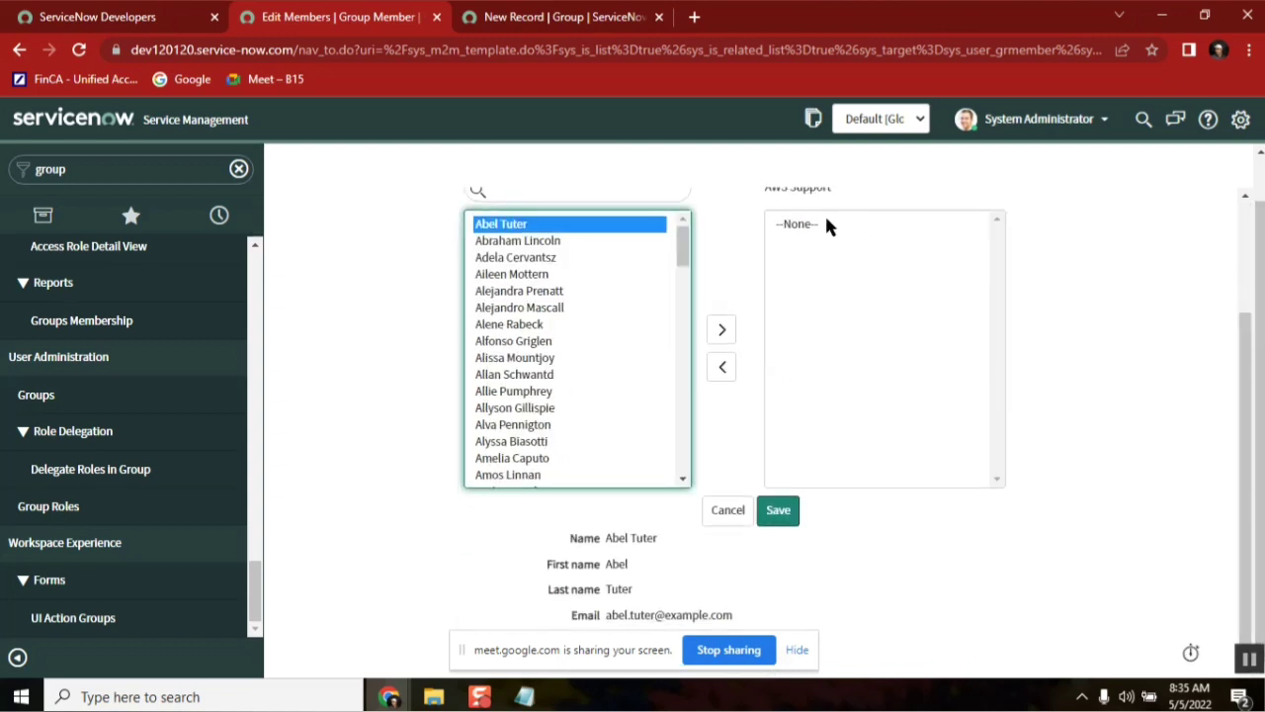
pyautogui.scroll(1, 1238, 346)
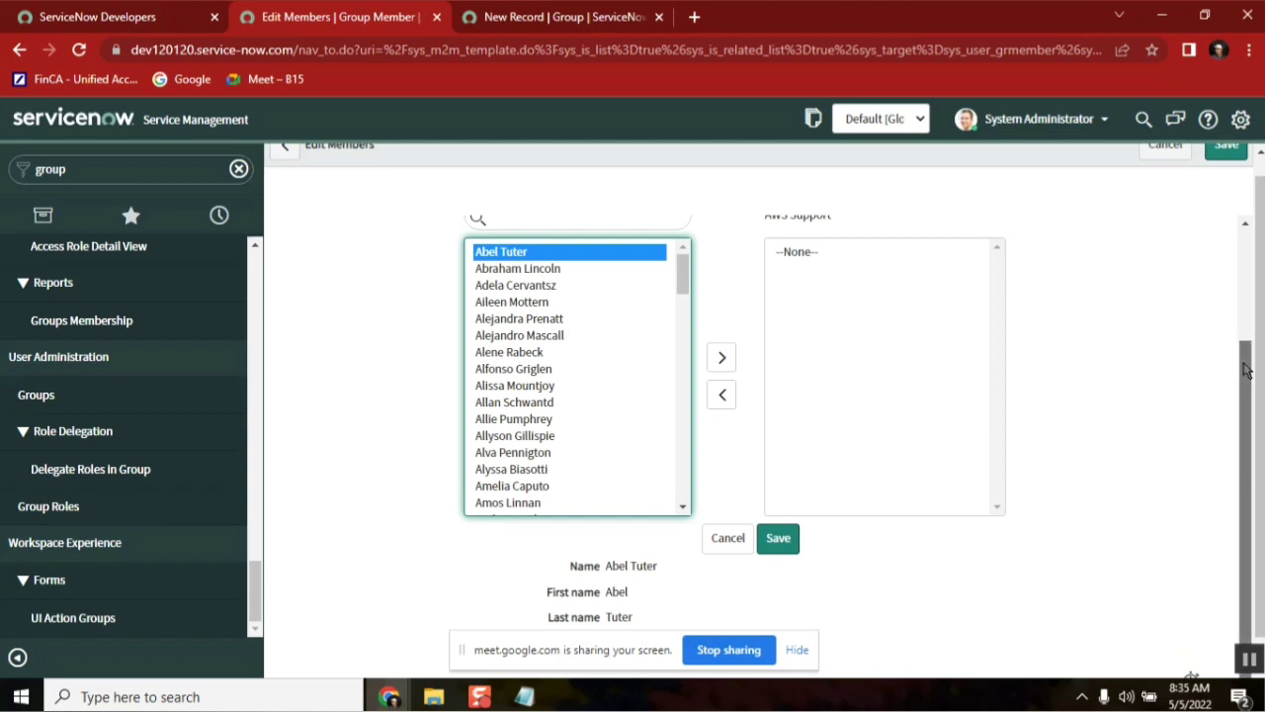
pyautogui.moveTo(1237, 346); pyautogui.dragTo(1236, 325)
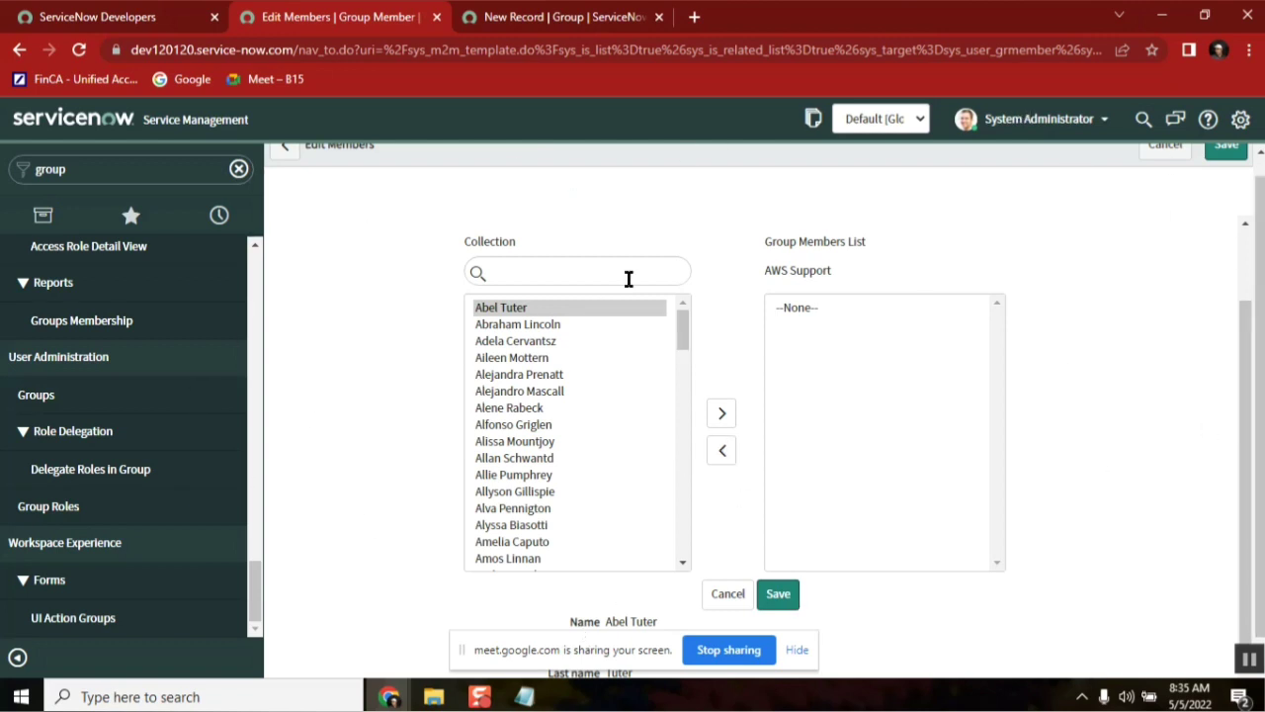
# Add a 'Slush Bucket' line under the Application ---- Modules note in Notepad, then return to ServiceNow
pyautogui.click(524, 696)
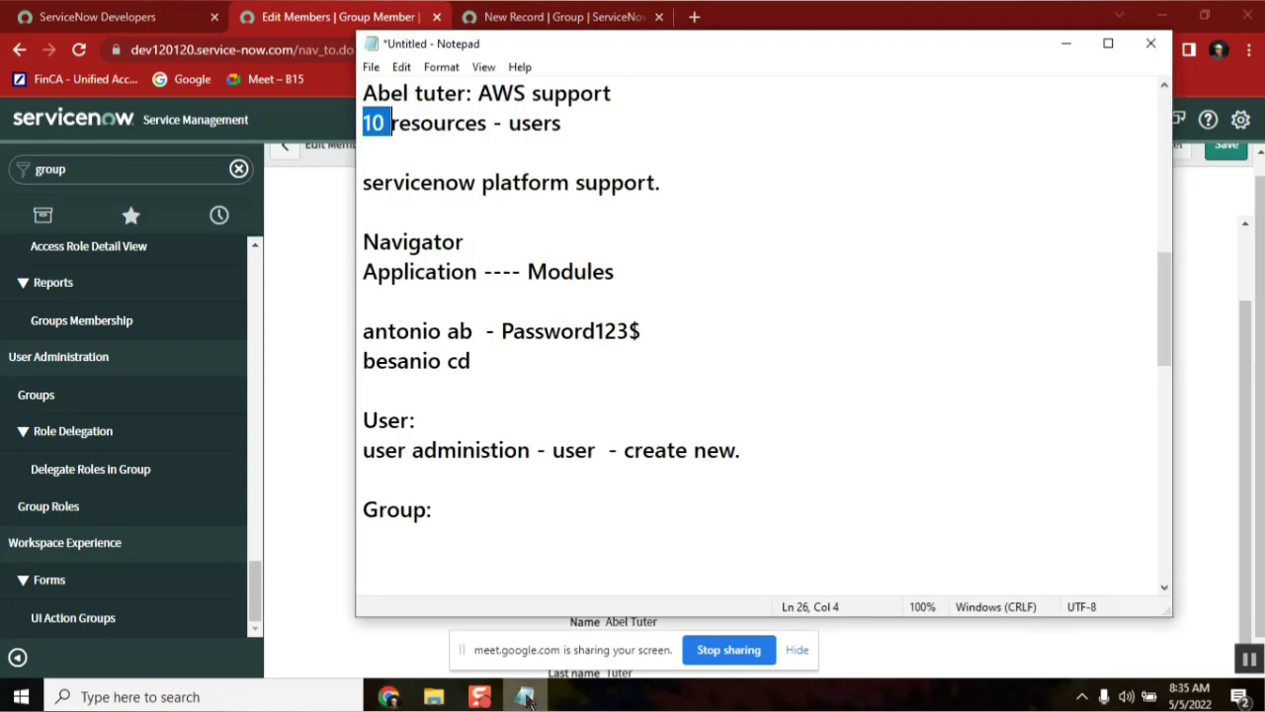
pyautogui.click(618, 271)
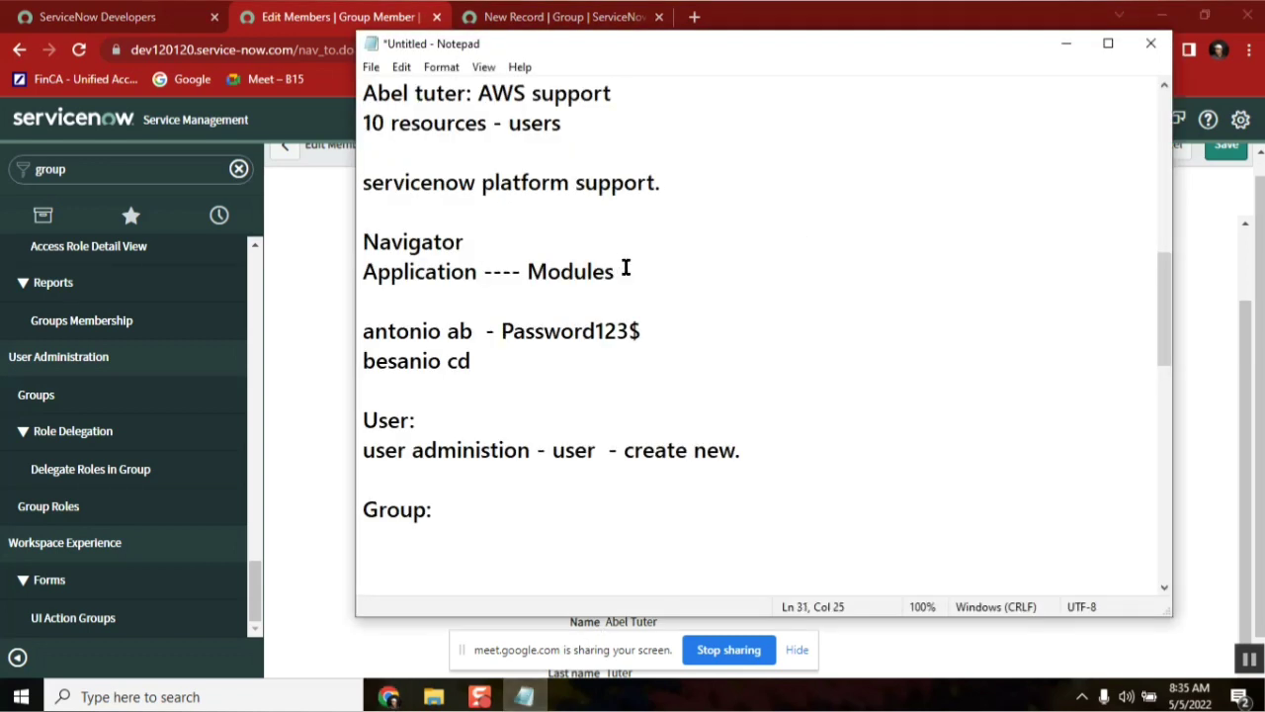
pyautogui.press('Return')
pyautogui.write('Slush Bucket')
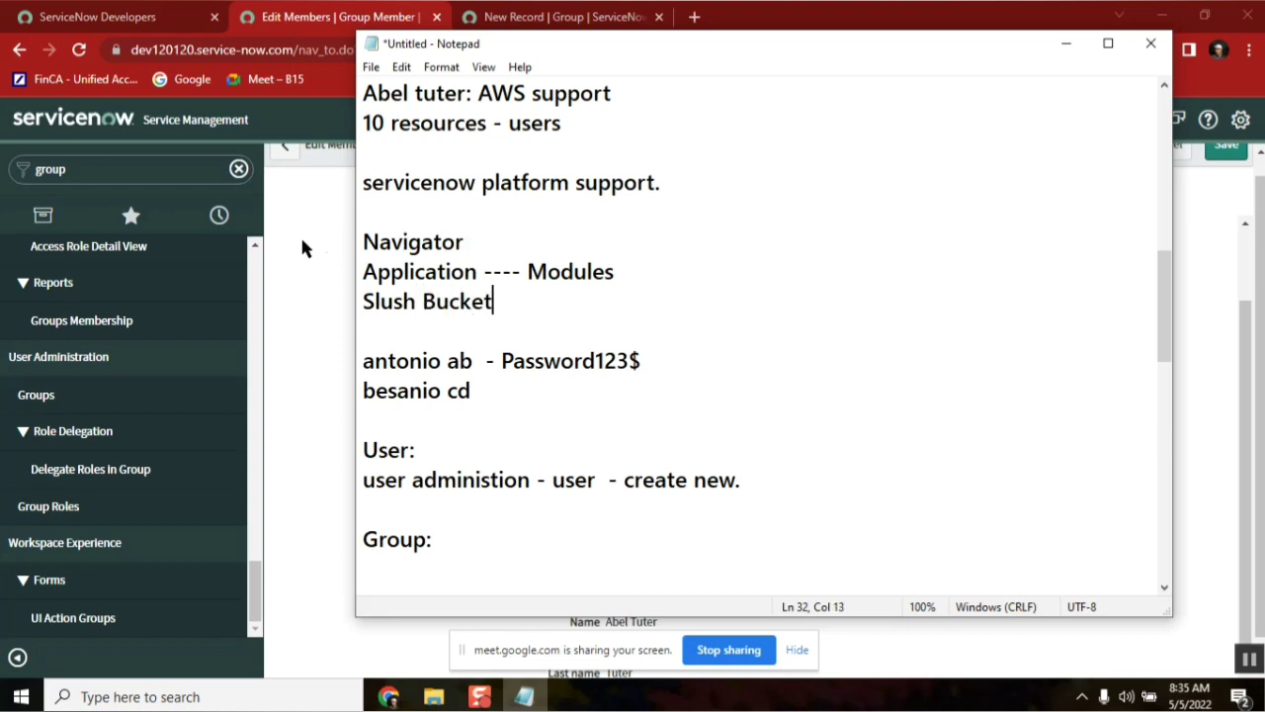
pyautogui.click(308, 249)
pyautogui.moveTo(1242, 386); pyautogui.dragTo(1248, 569)
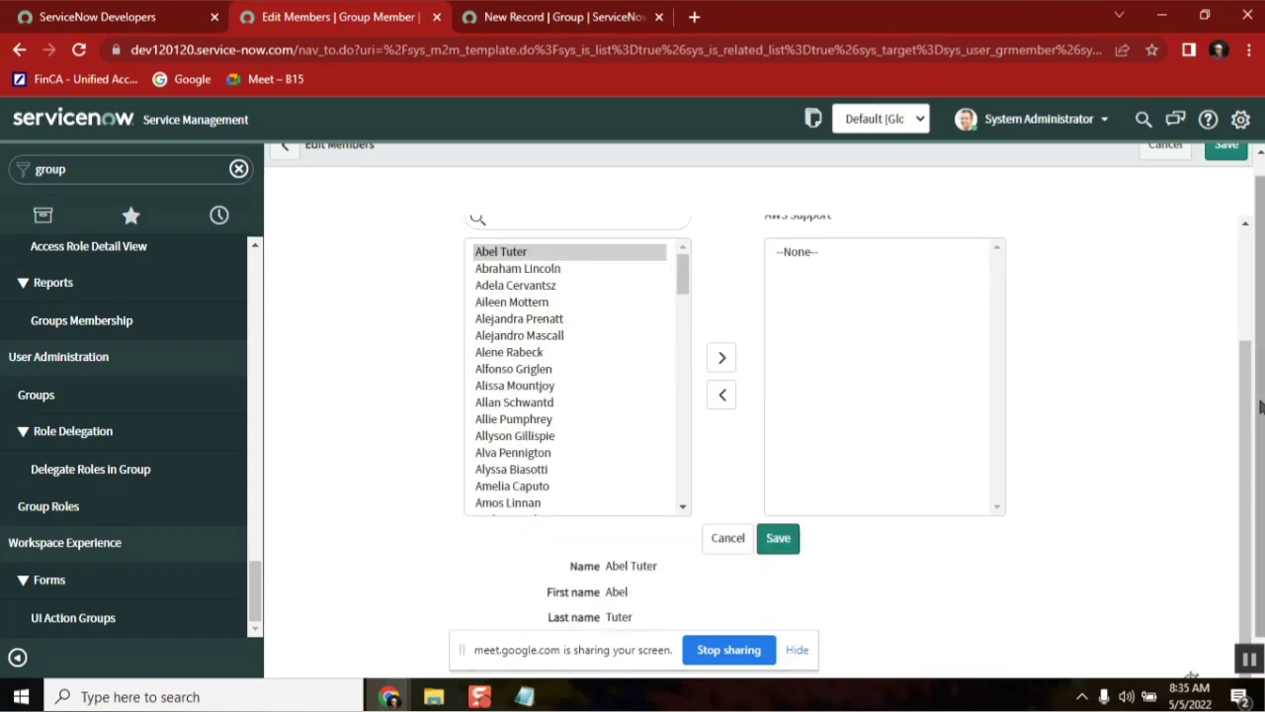
# Move the first available user and two filtered users into AWS Support's Group Members
pyautogui.scroll(-1, 1260, 407)
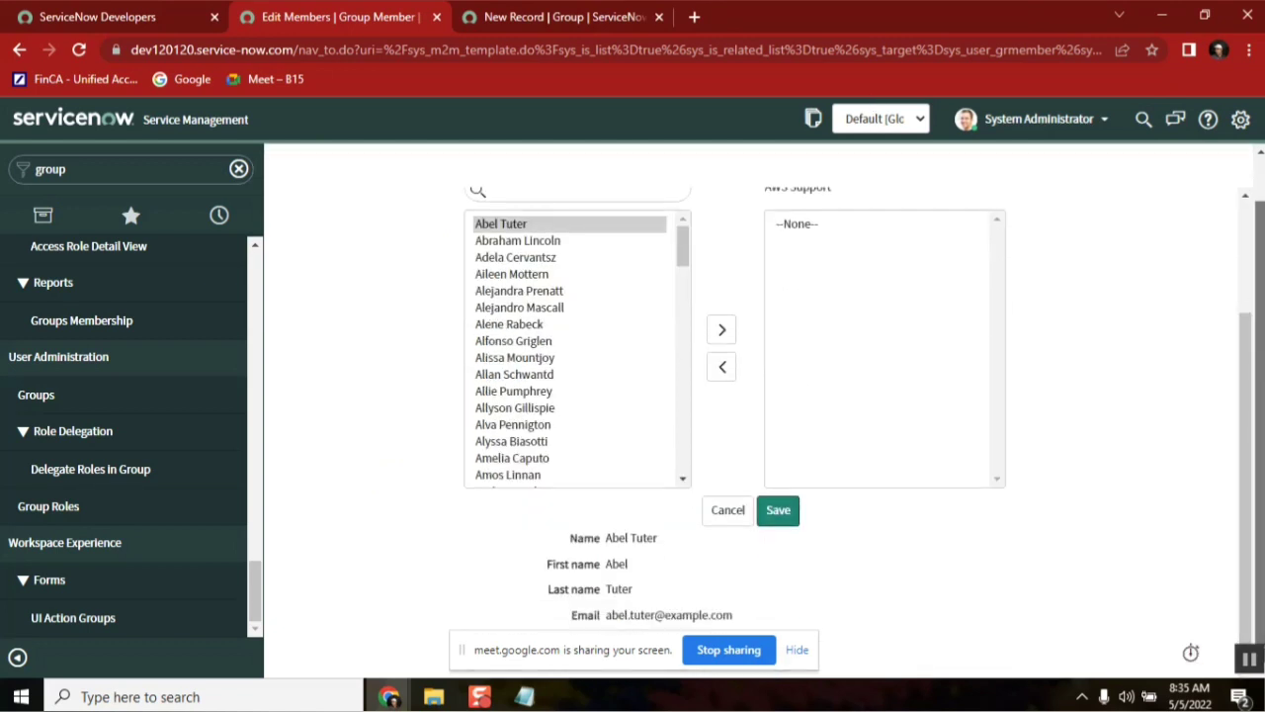
pyautogui.scroll(1, 1256, 415)
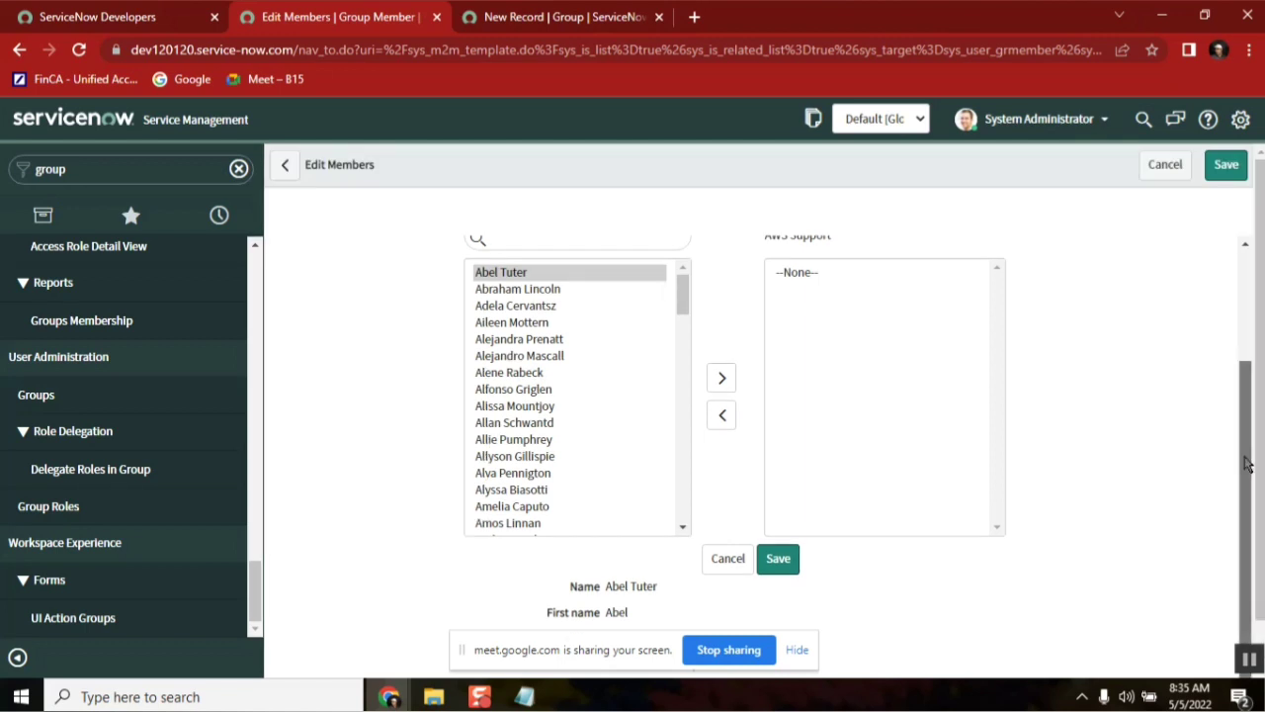
pyautogui.moveTo(1245, 461); pyautogui.dragTo(1243, 429)
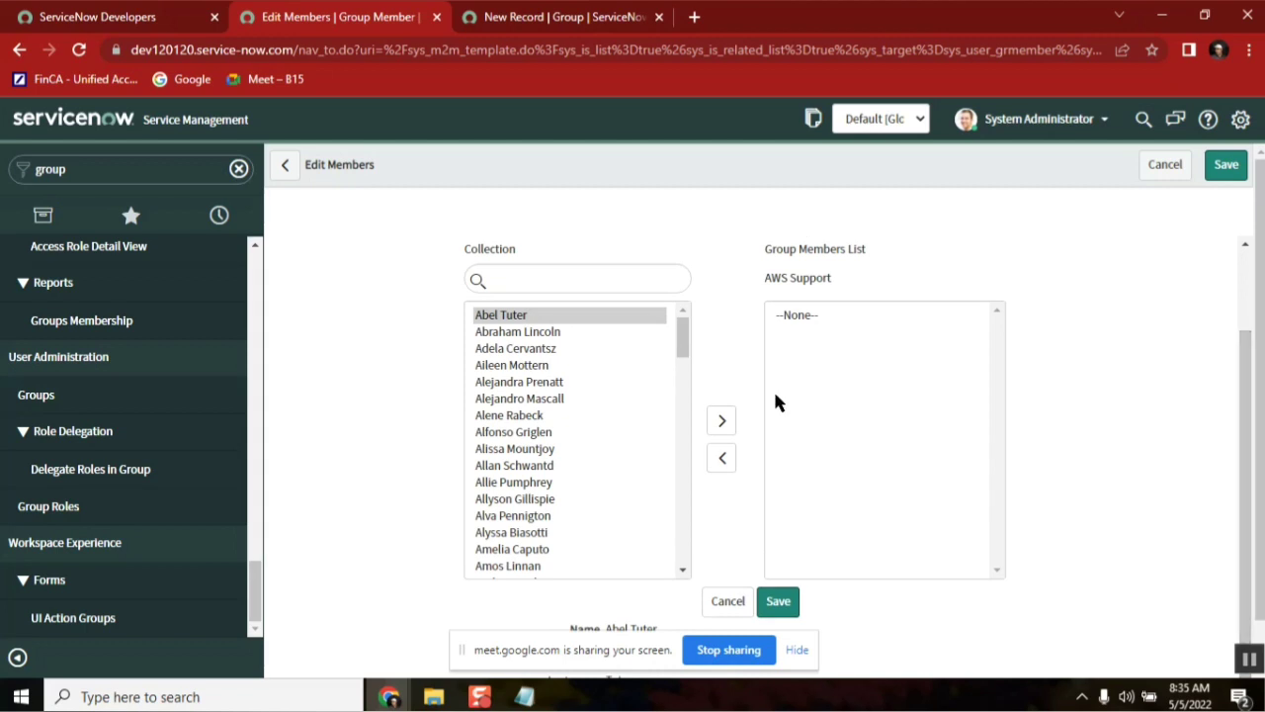
pyautogui.doubleClick(504, 319)
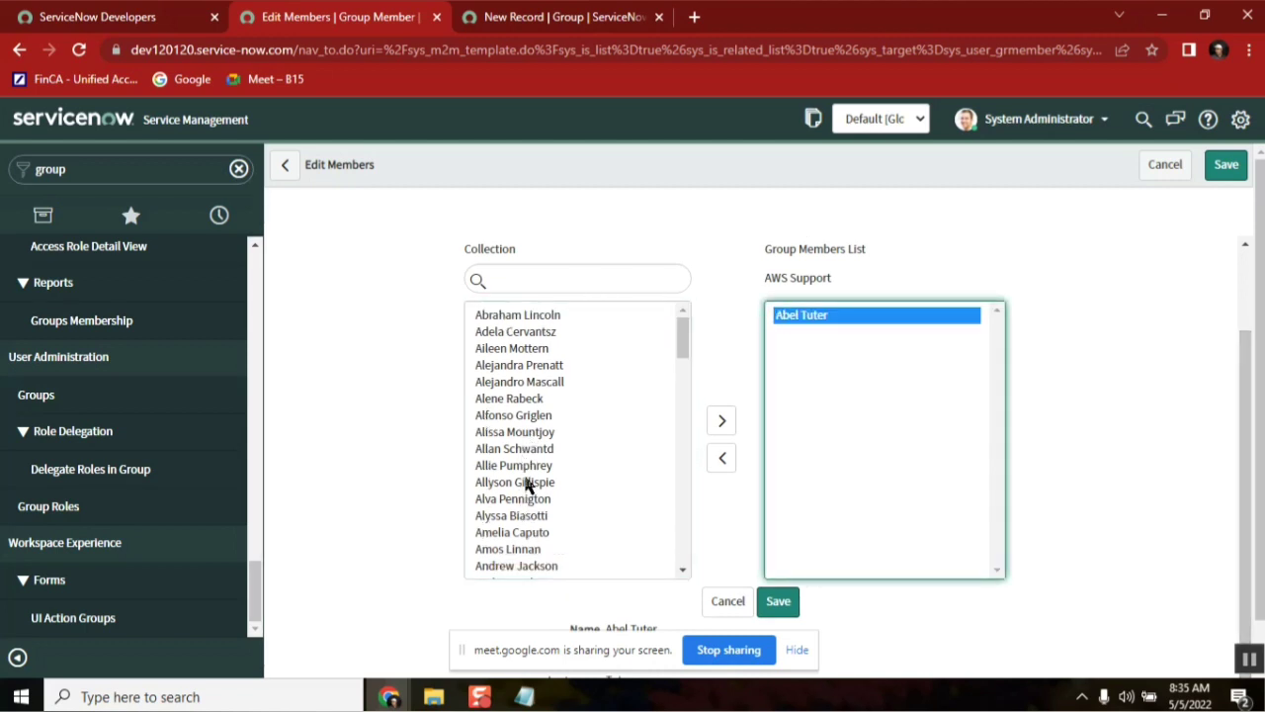
pyautogui.click(527, 273)
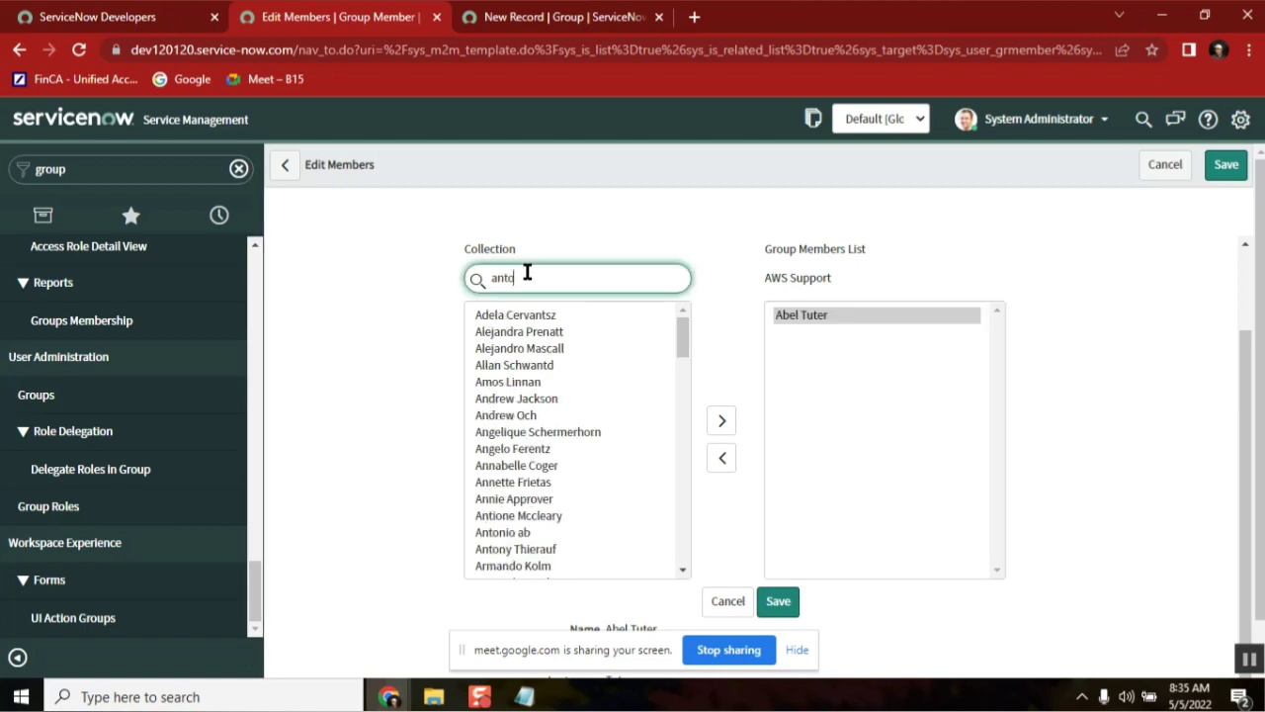
pyautogui.doubleClick(514, 317)
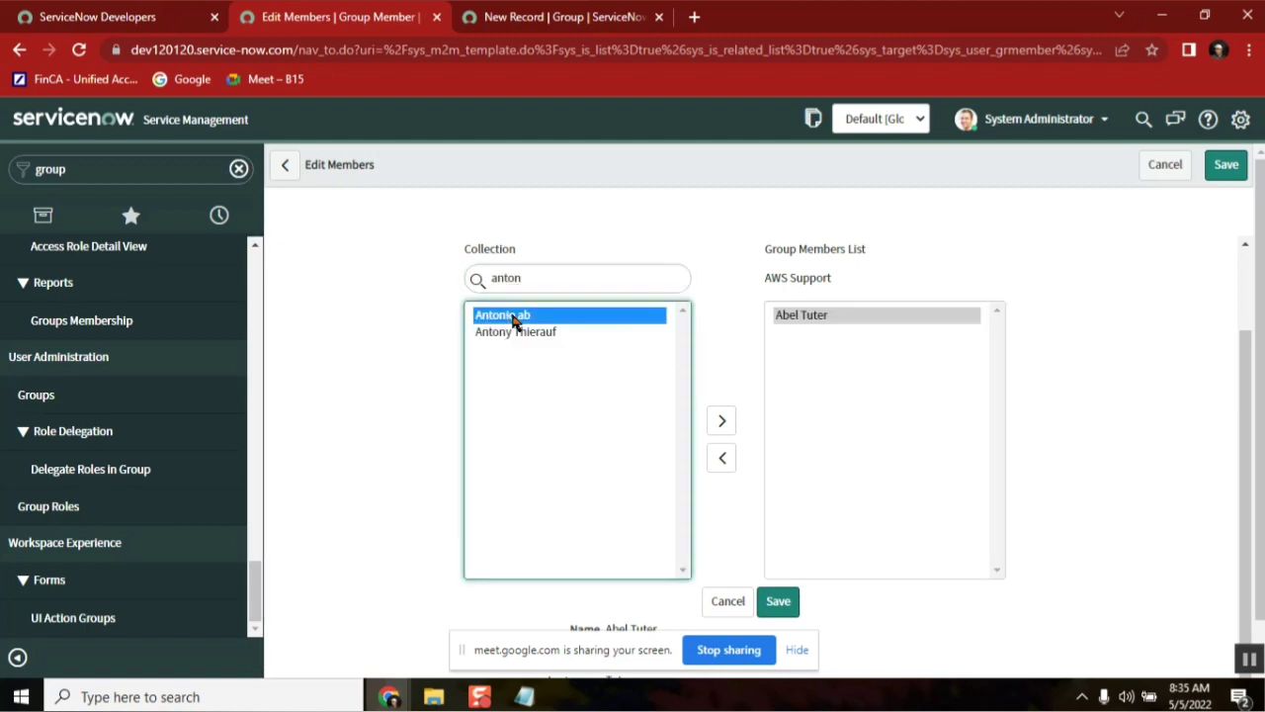
pyautogui.doubleClick(516, 317)
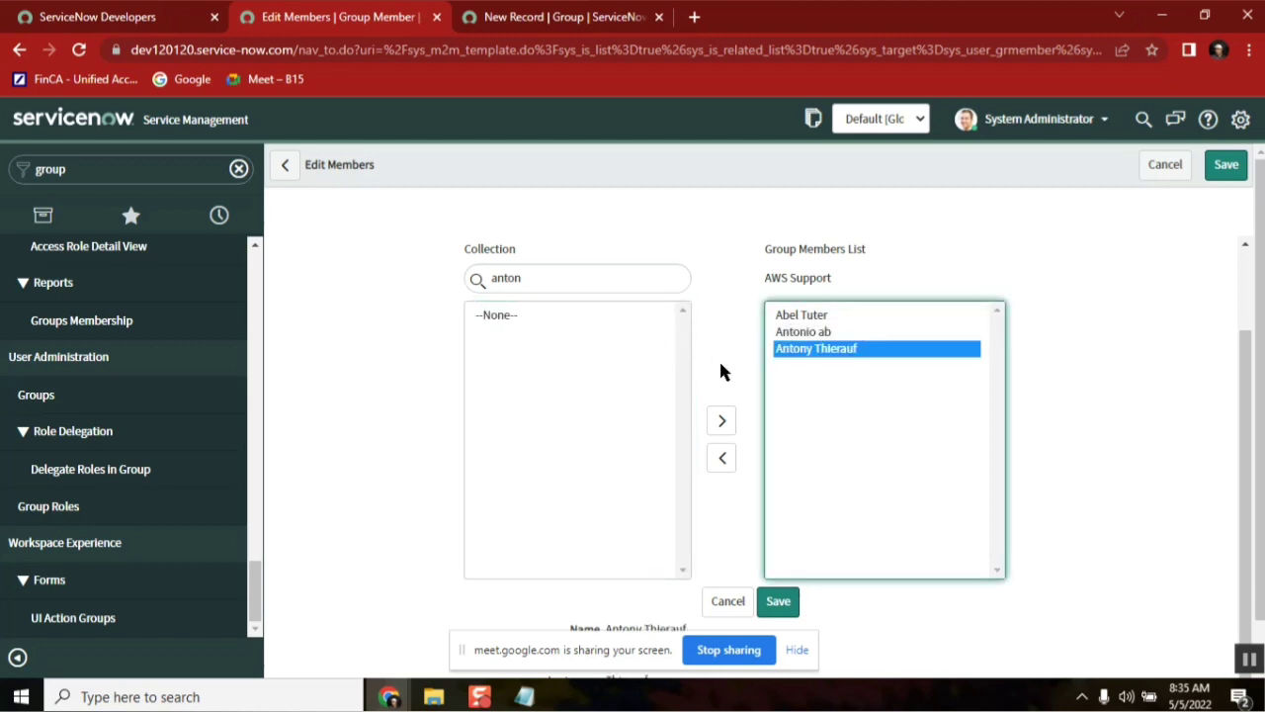
# Add three consecutive users plus three more, then save the nine-member group
pyautogui.click(562, 279)
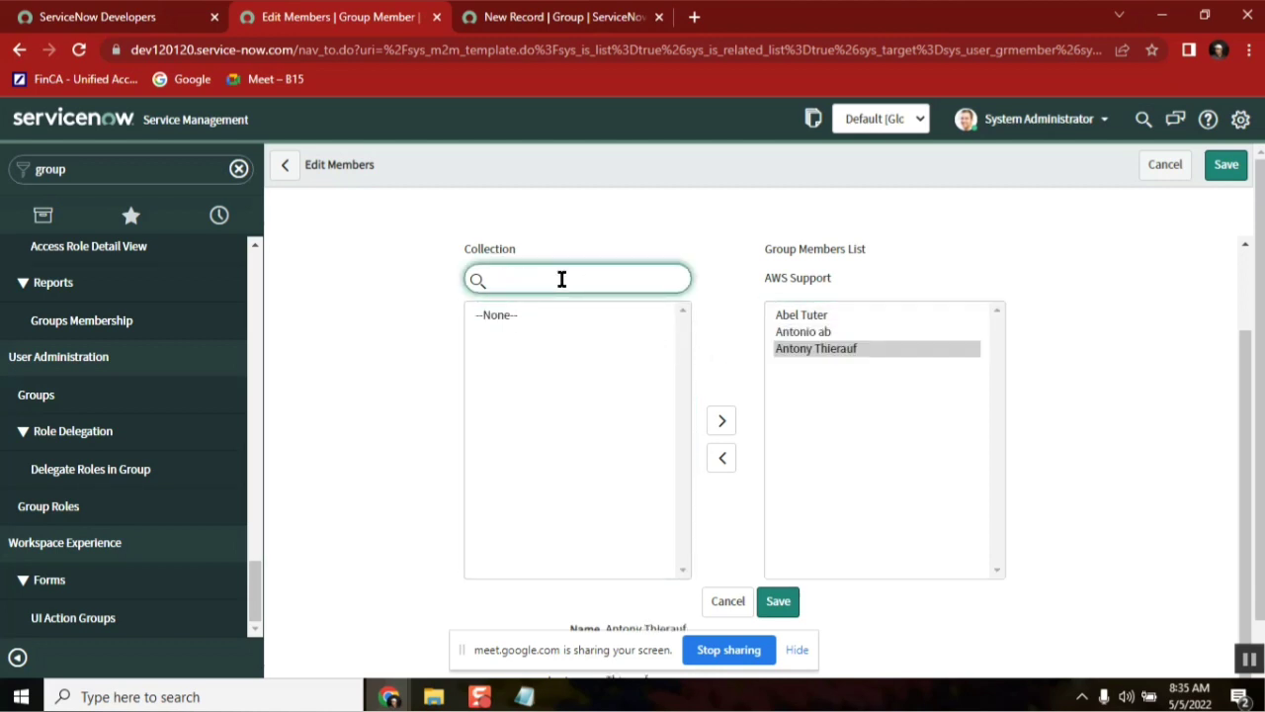
pyautogui.click(511, 436)
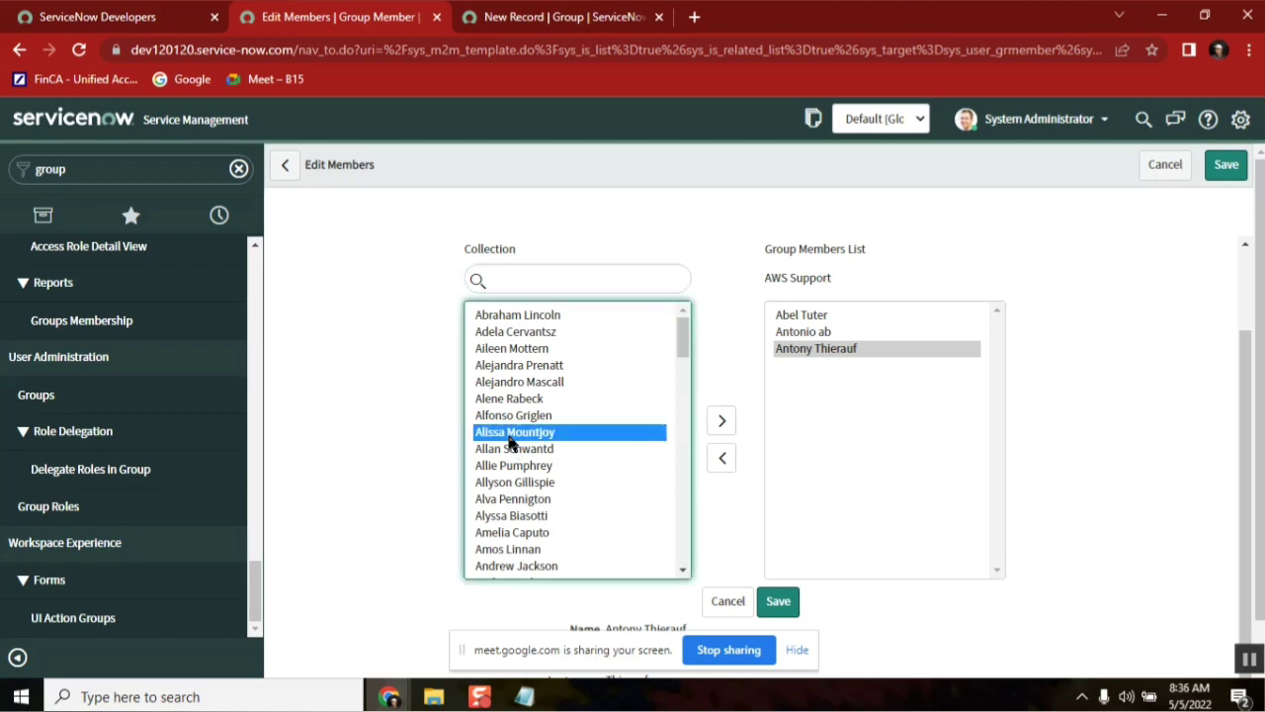
pyautogui.hotkey('shift', 'Down')
pyautogui.hotkey('shift', 'Down')
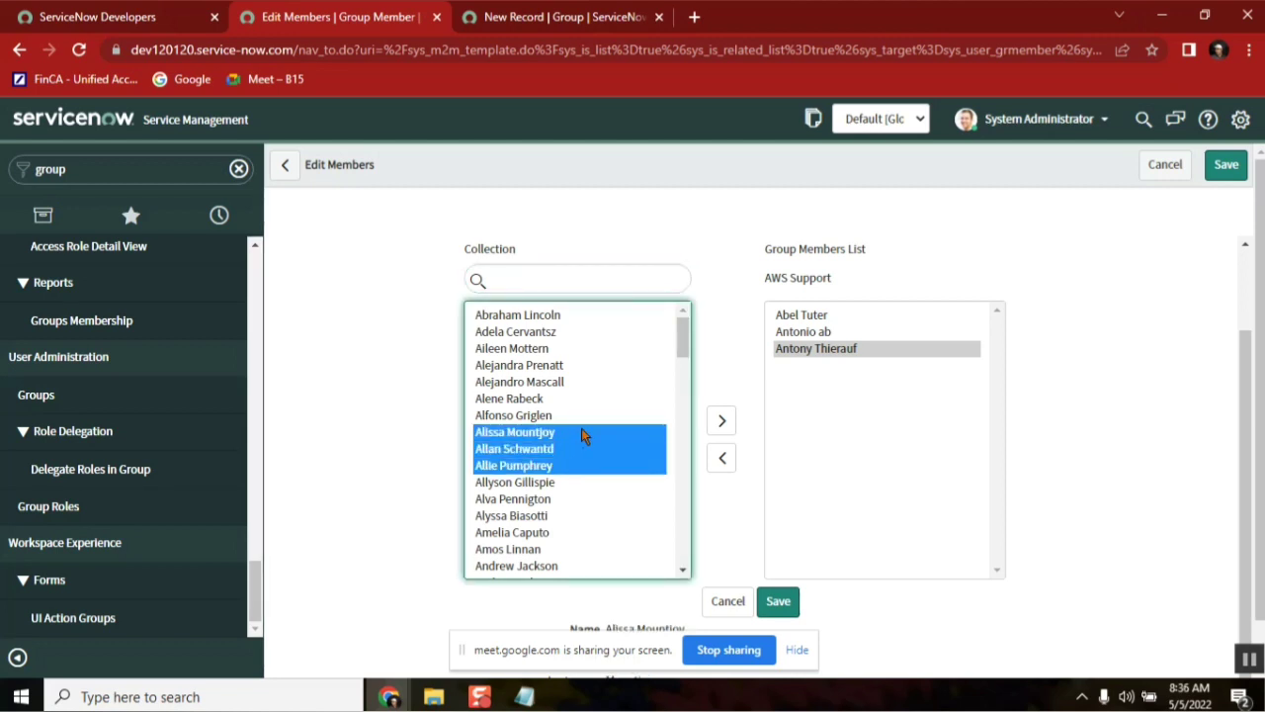
pyautogui.click(721, 422)
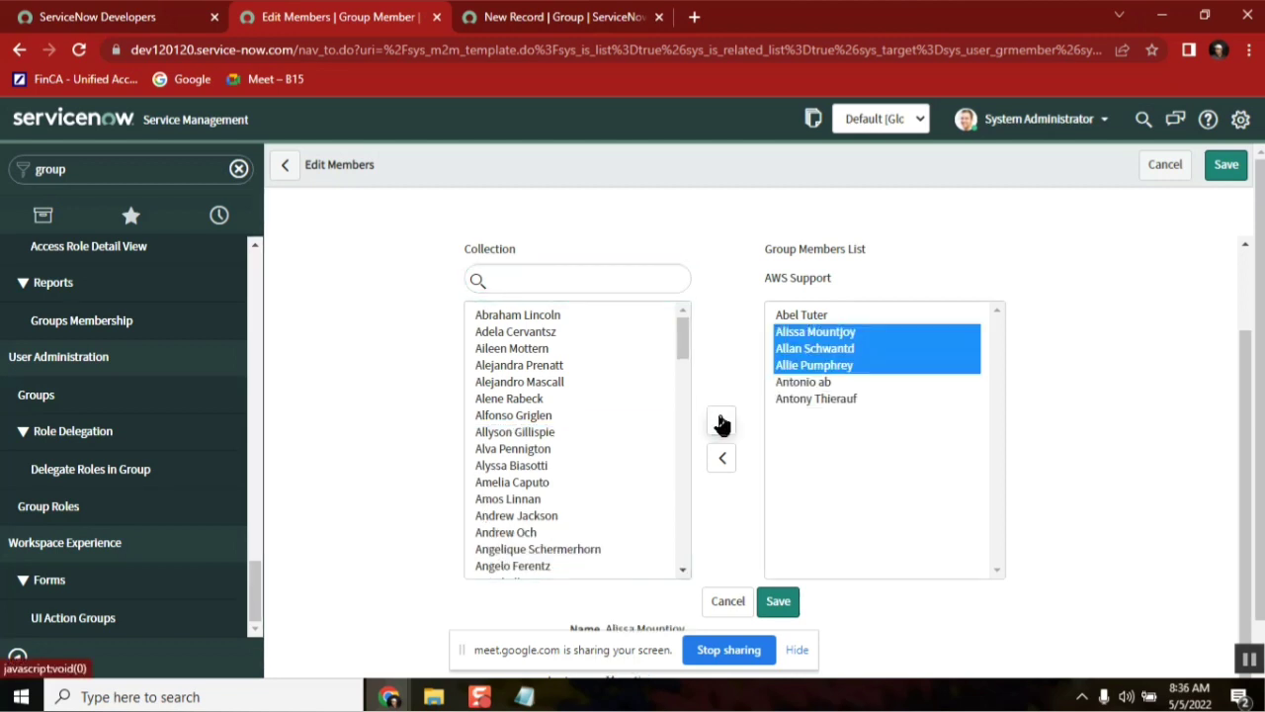
pyautogui.doubleClick(515, 317)
pyautogui.moveTo(682, 338); pyautogui.dragTo(681, 556)
pyautogui.doubleClick(531, 439)
pyautogui.doubleClick(517, 481)
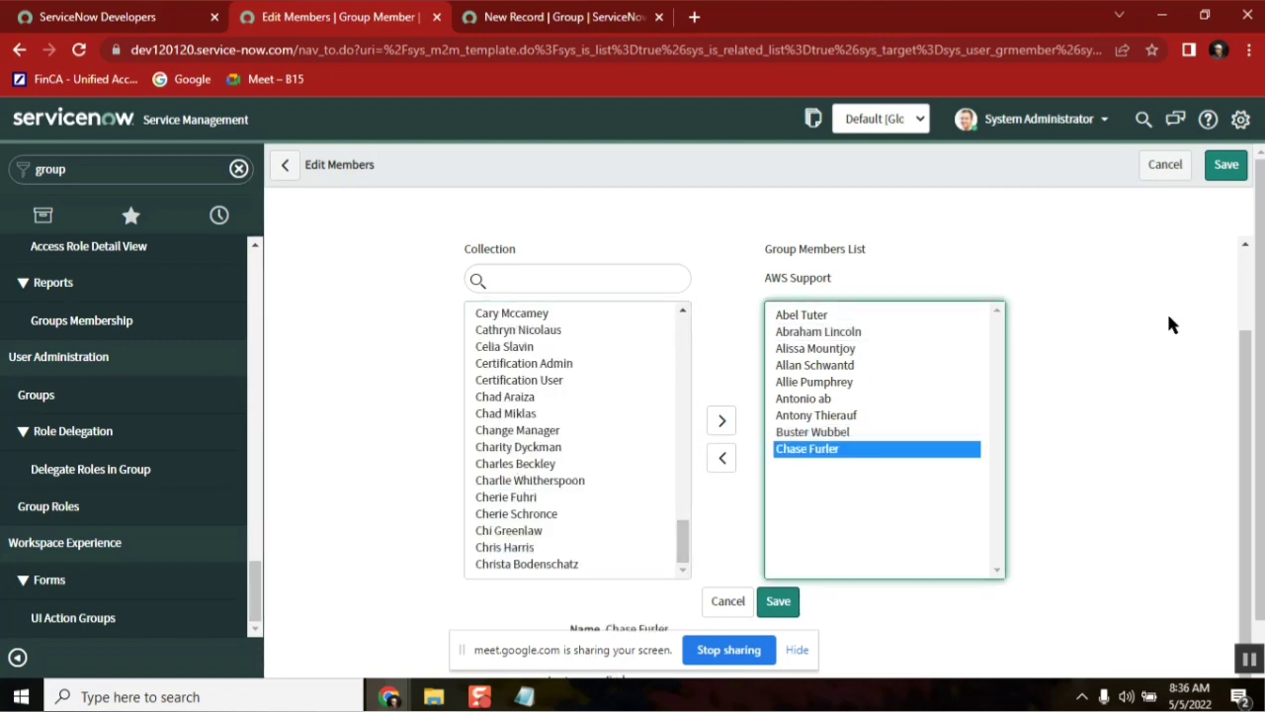
pyautogui.click(1225, 168)
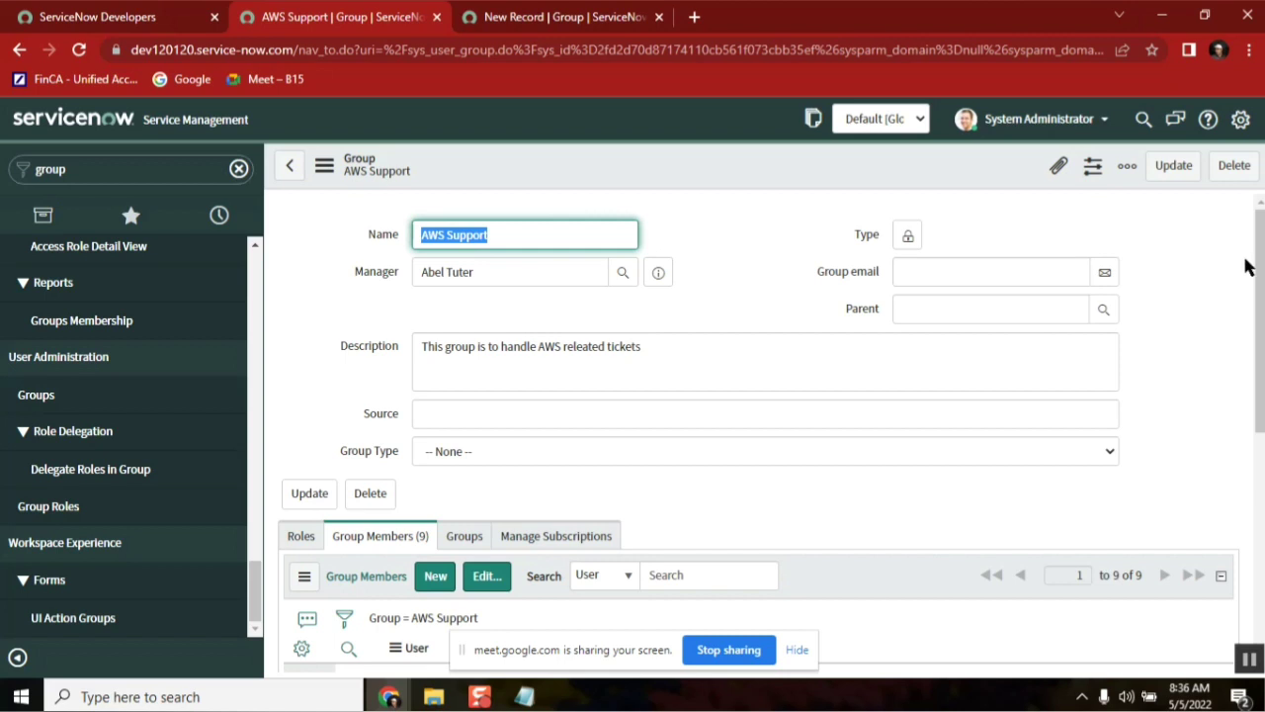
# Close the unused new group record tab
pyautogui.moveTo(1259, 267); pyautogui.dragTo(1259, 430)
pyautogui.scroll(1, 1146, 334)
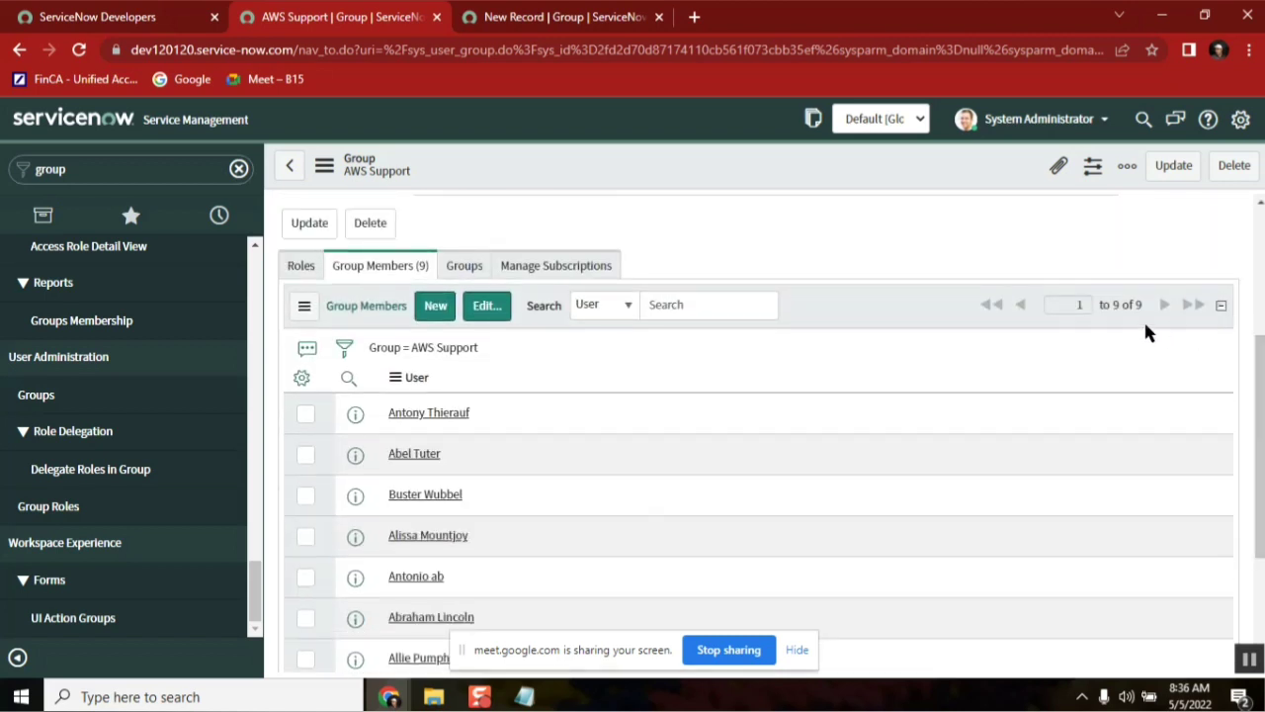
pyautogui.moveTo(1250, 388); pyautogui.dragTo(1257, 238)
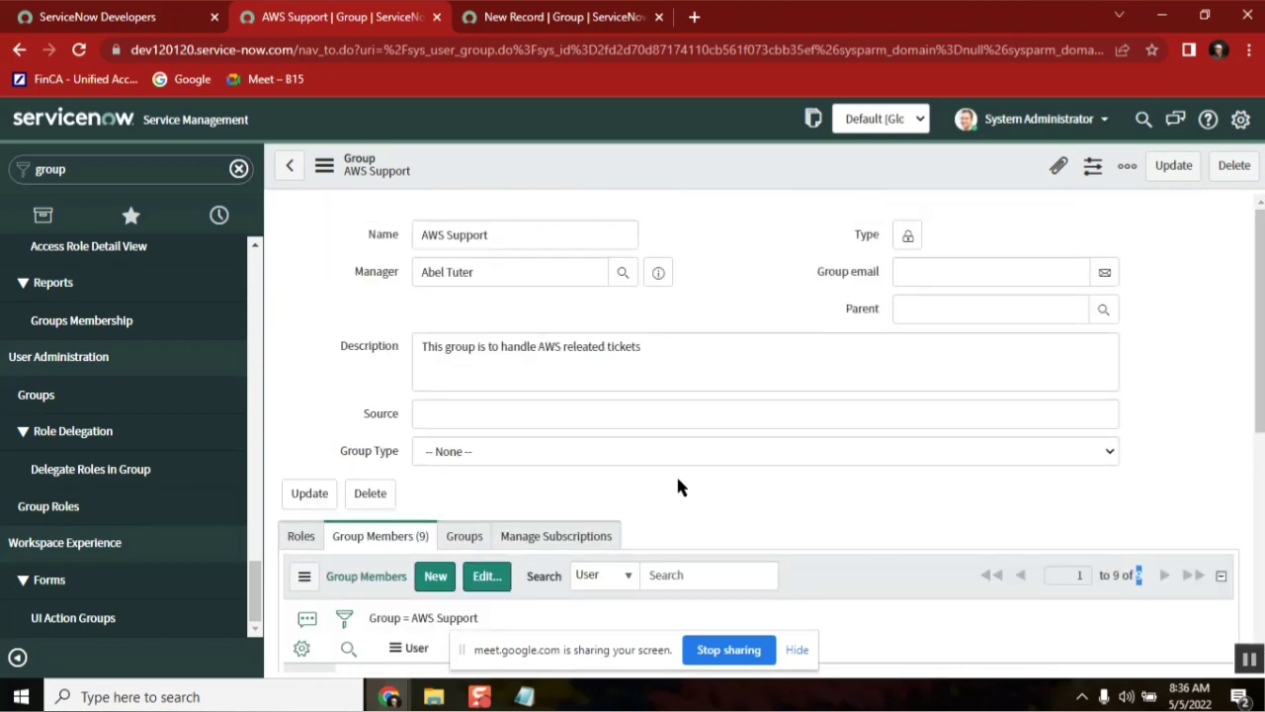
pyautogui.click(658, 18)
# Filter the navigator for 'users' and open User Administration > Users in a new tab
pyautogui.click(148, 170)
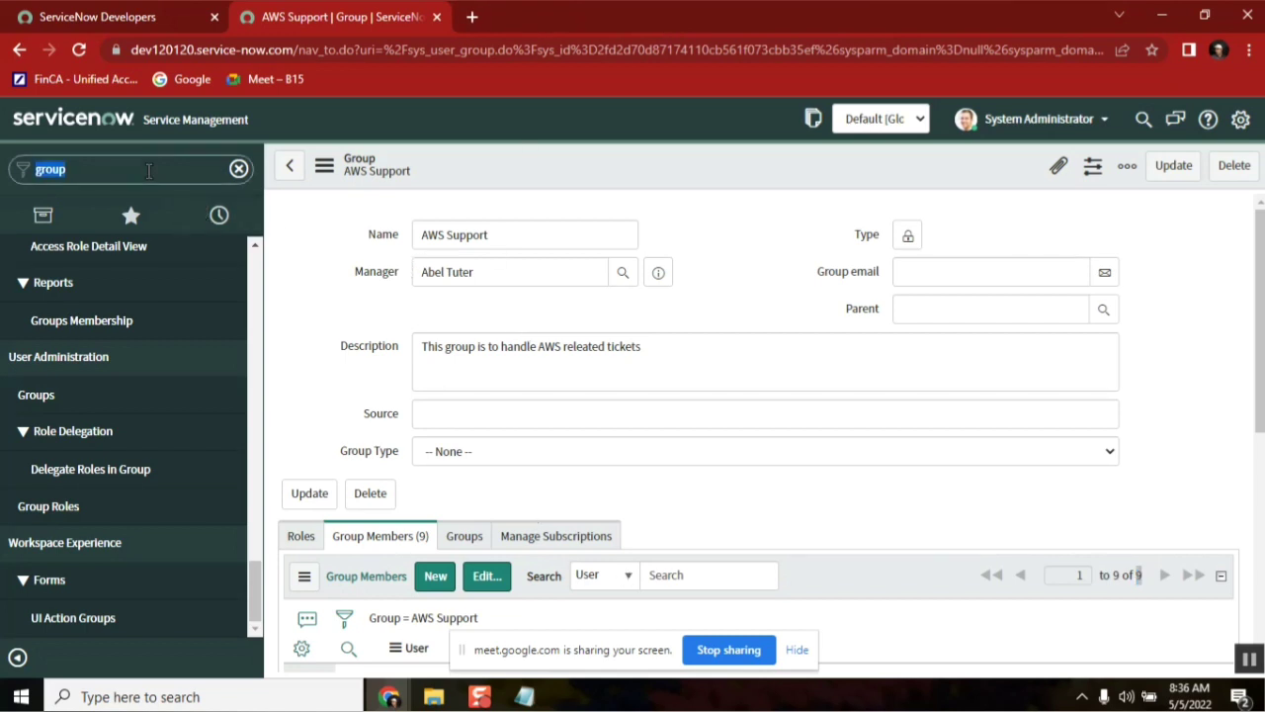
pyautogui.write('users')
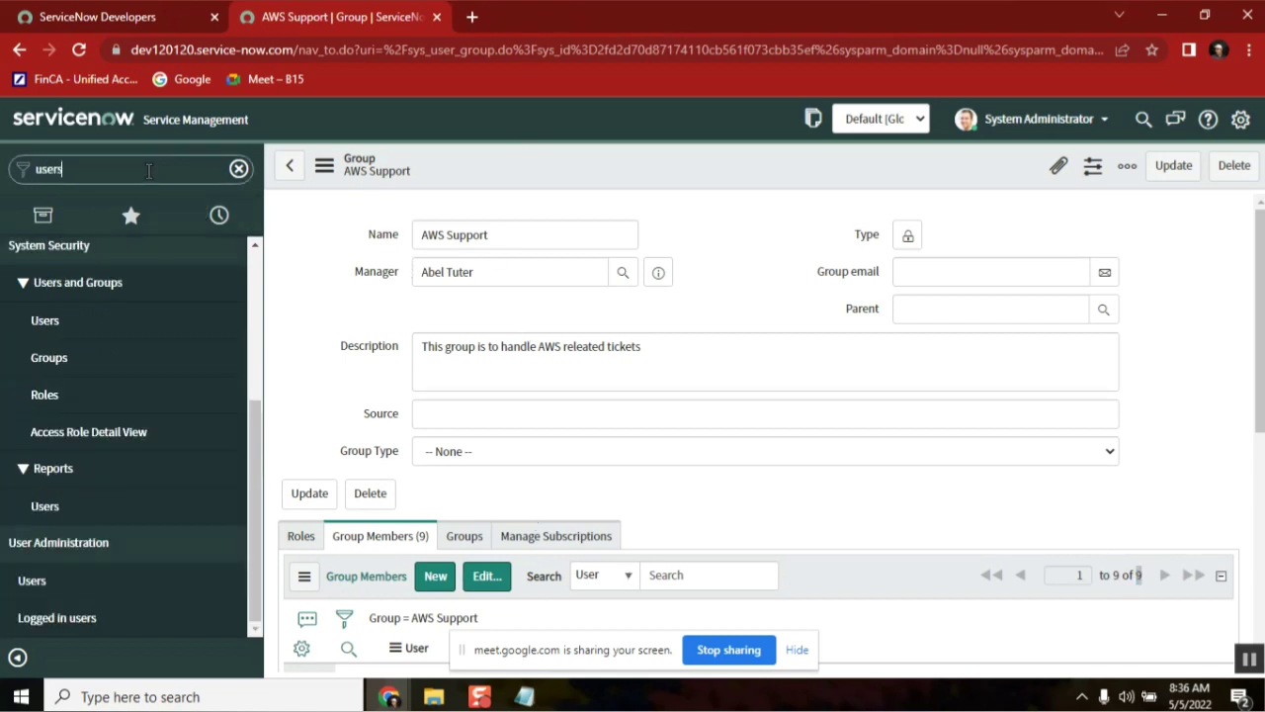
pyautogui.middleClick(55, 593)
# Filter Users by User ID 'd', open a user's record and show its Groups tab
pyautogui.click(552, 21)
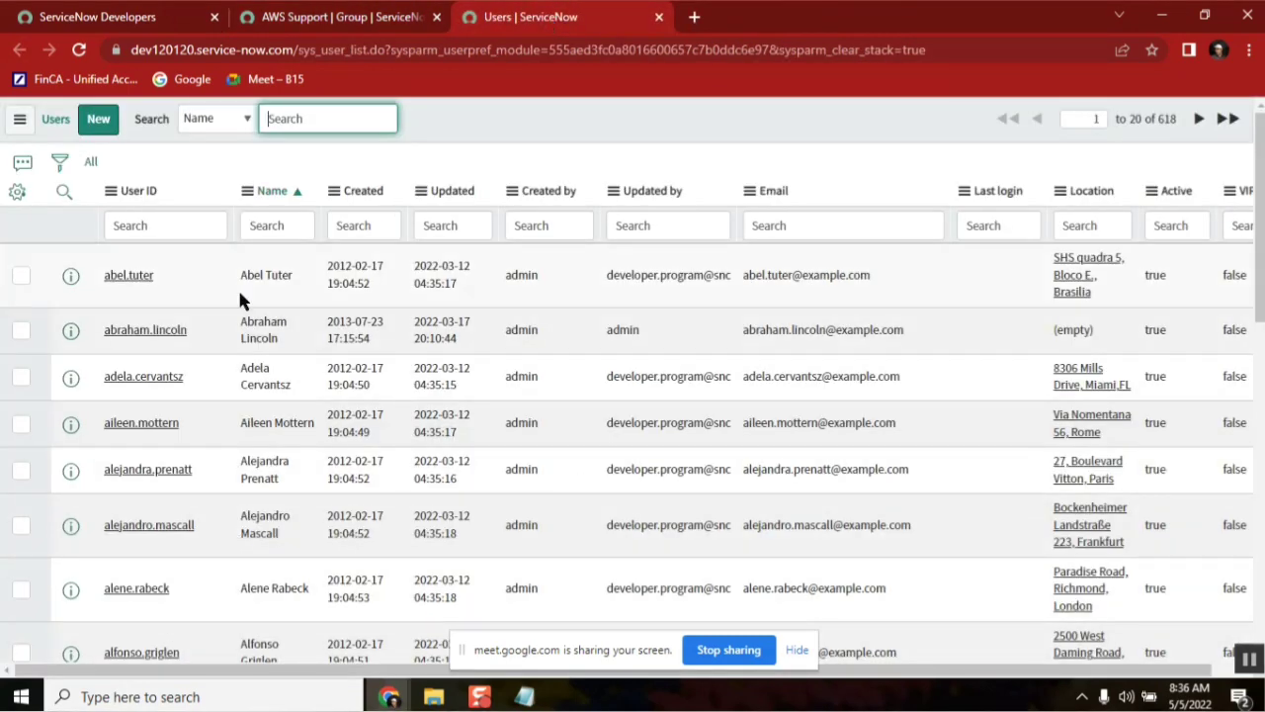
pyautogui.click(172, 218)
pyautogui.write('d')
pyautogui.press('Return')
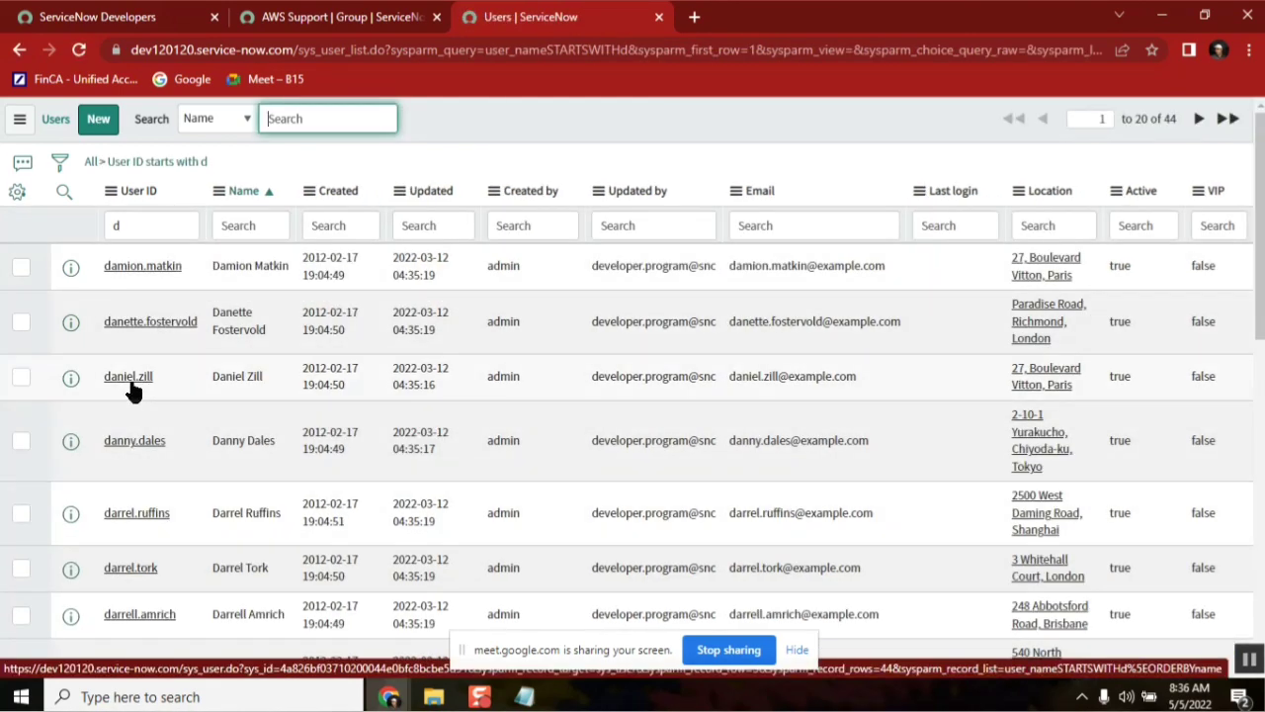
pyautogui.click(130, 384)
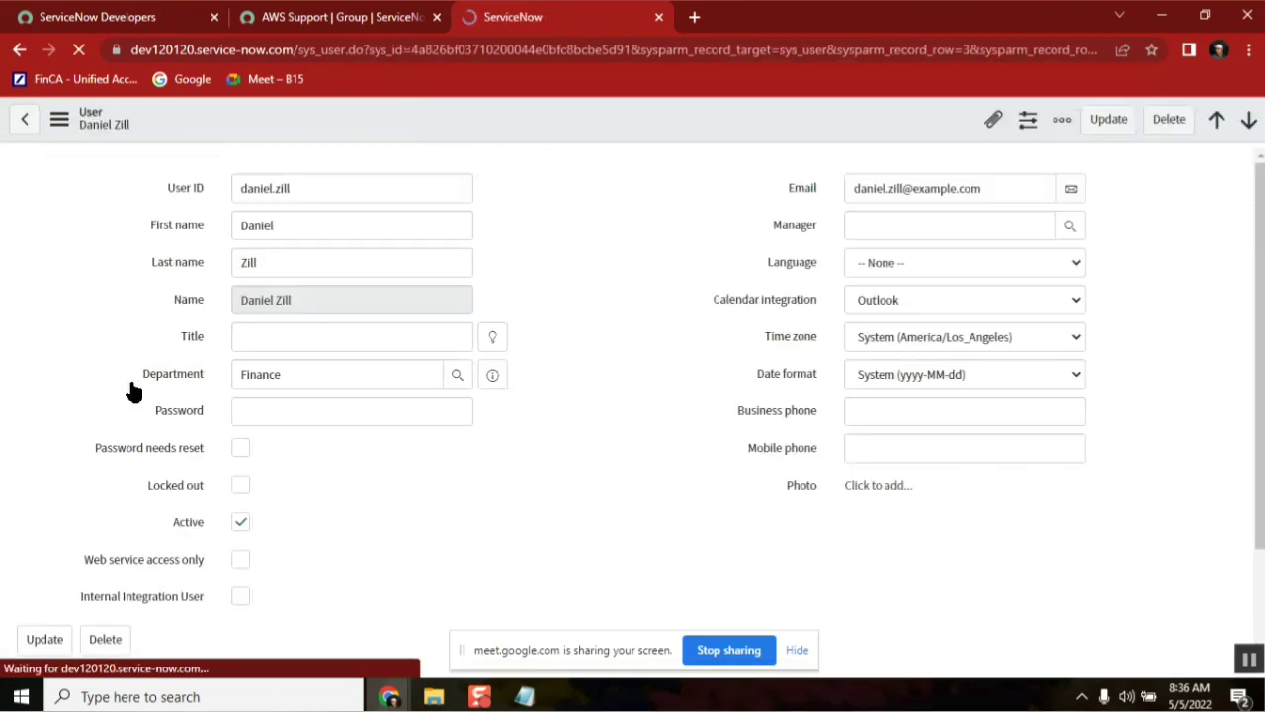
pyautogui.scroll(-4, 804, 341)
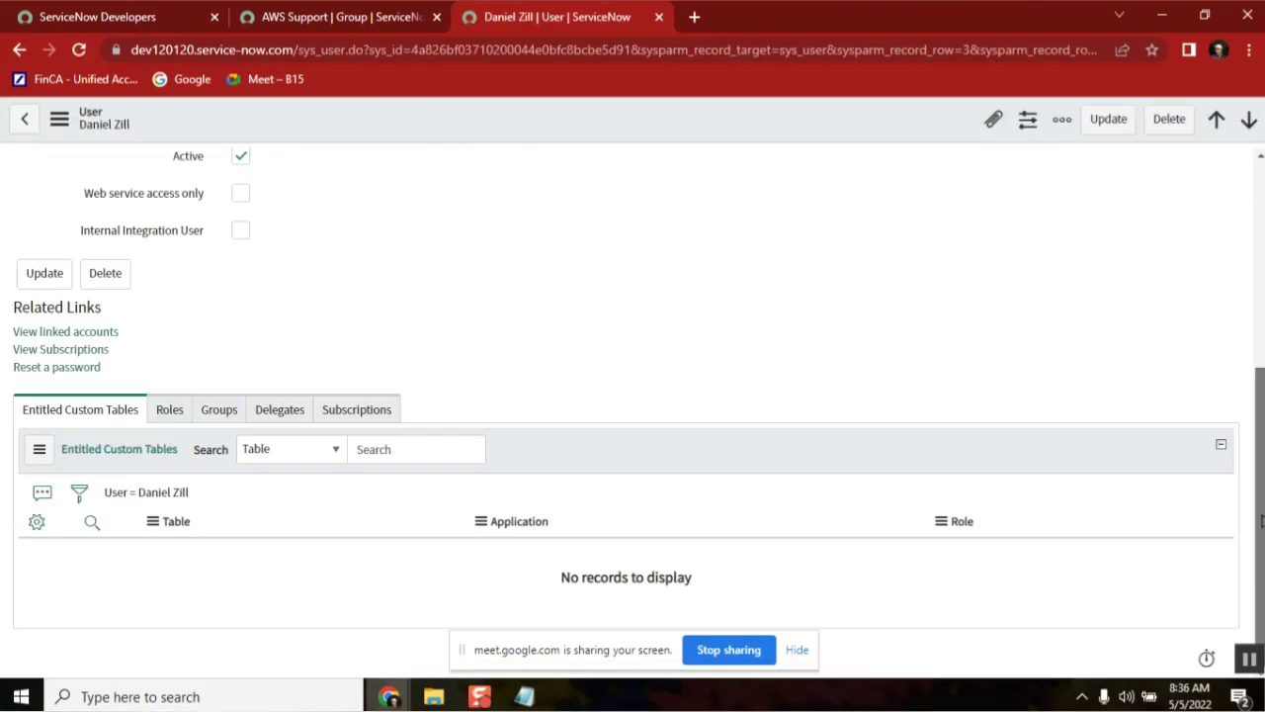
pyautogui.click(219, 419)
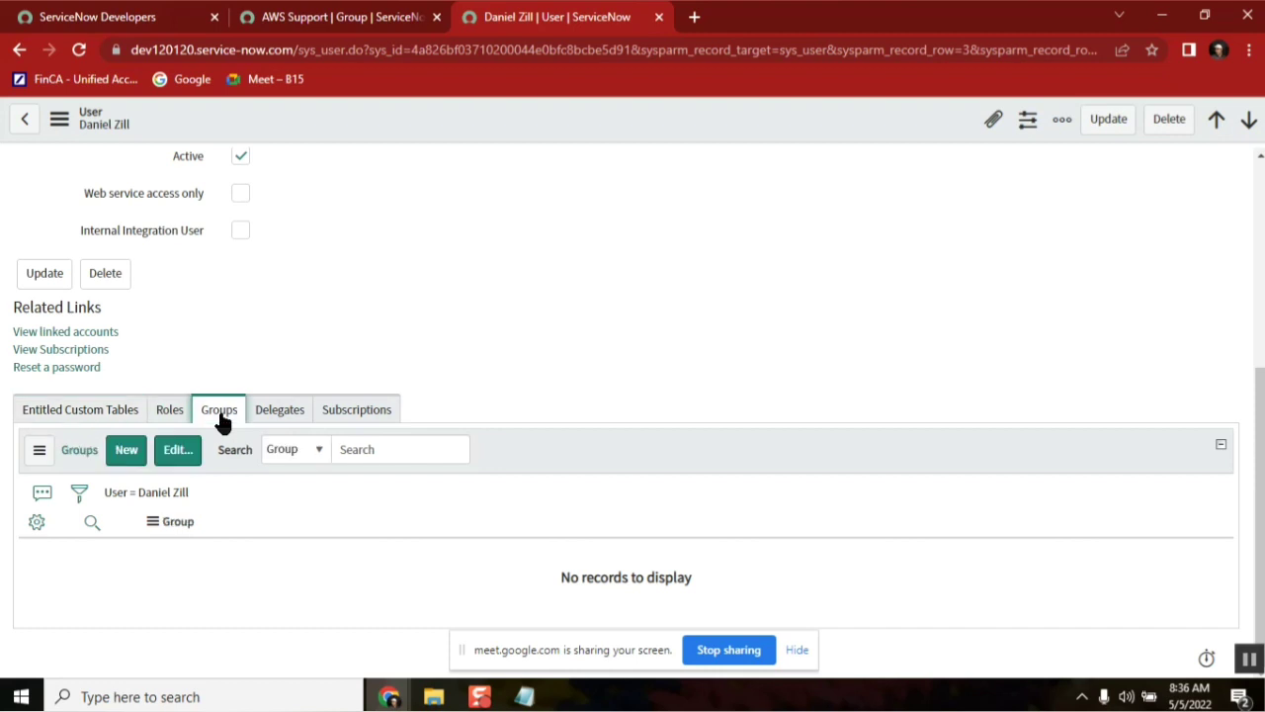
# Compare with the AWS Support group record, then open the user's group membership editor
pyautogui.click(341, 18)
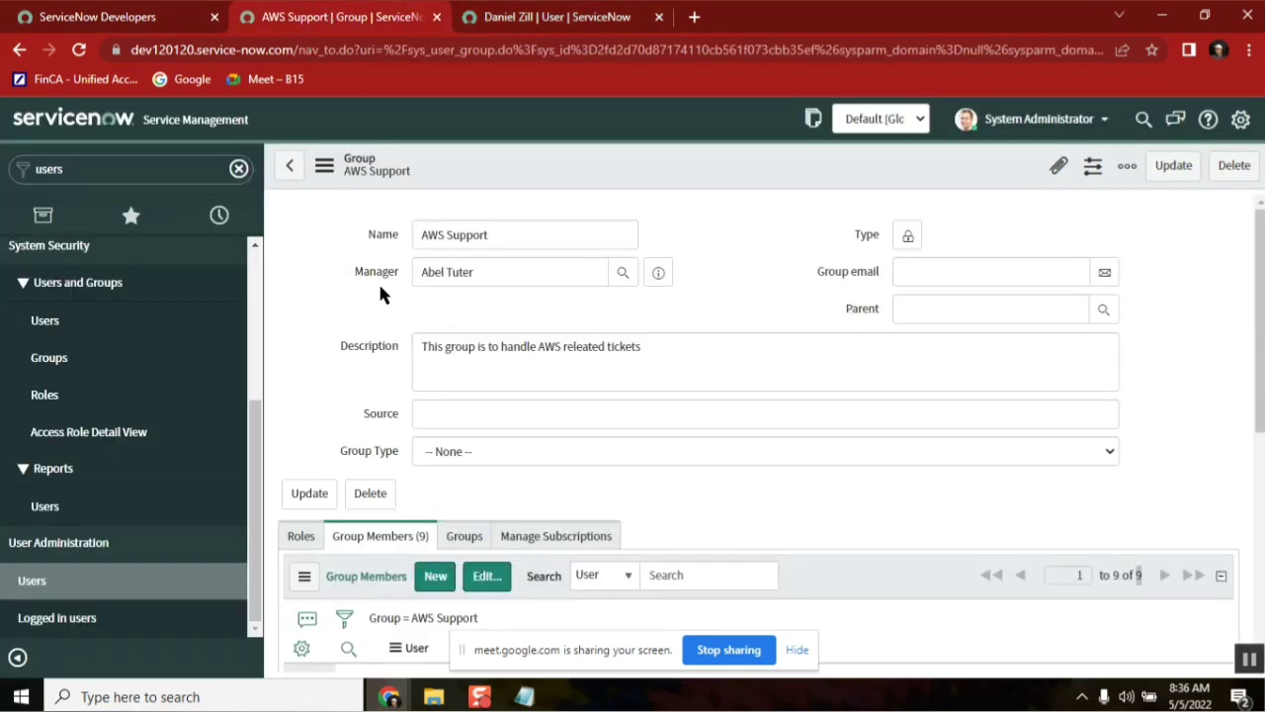
pyautogui.click(526, 17)
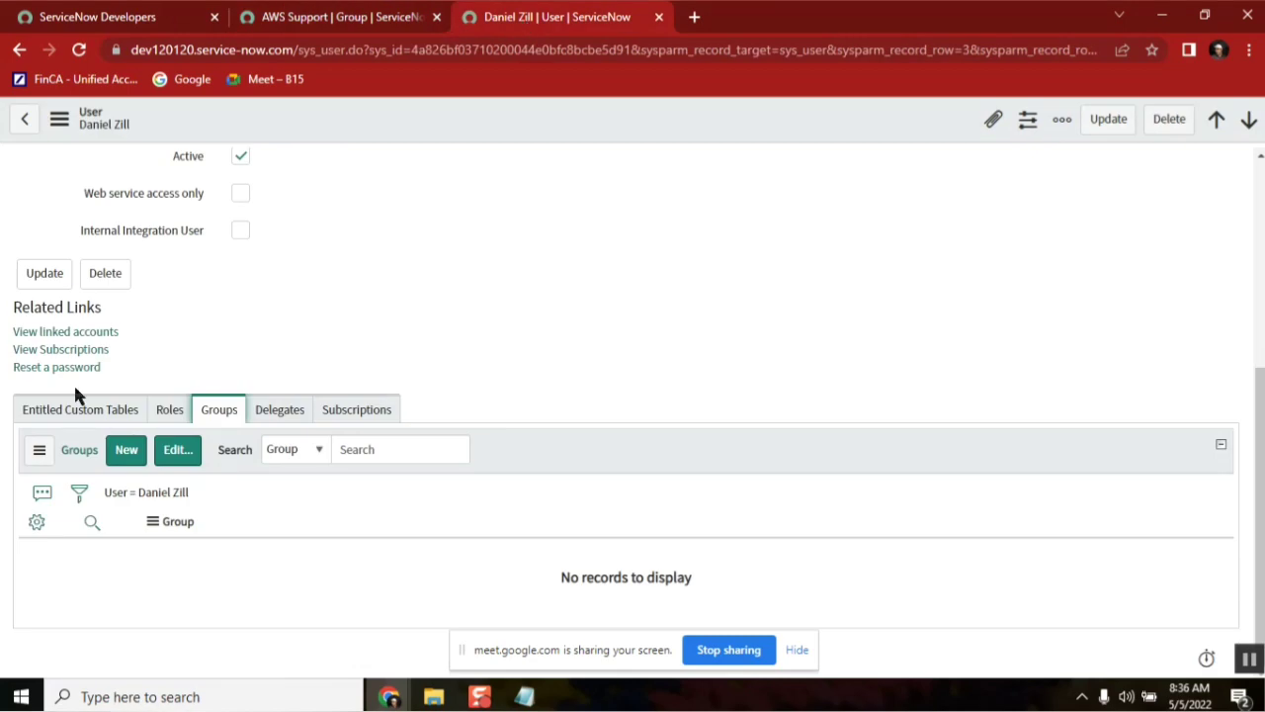
pyautogui.click(362, 17)
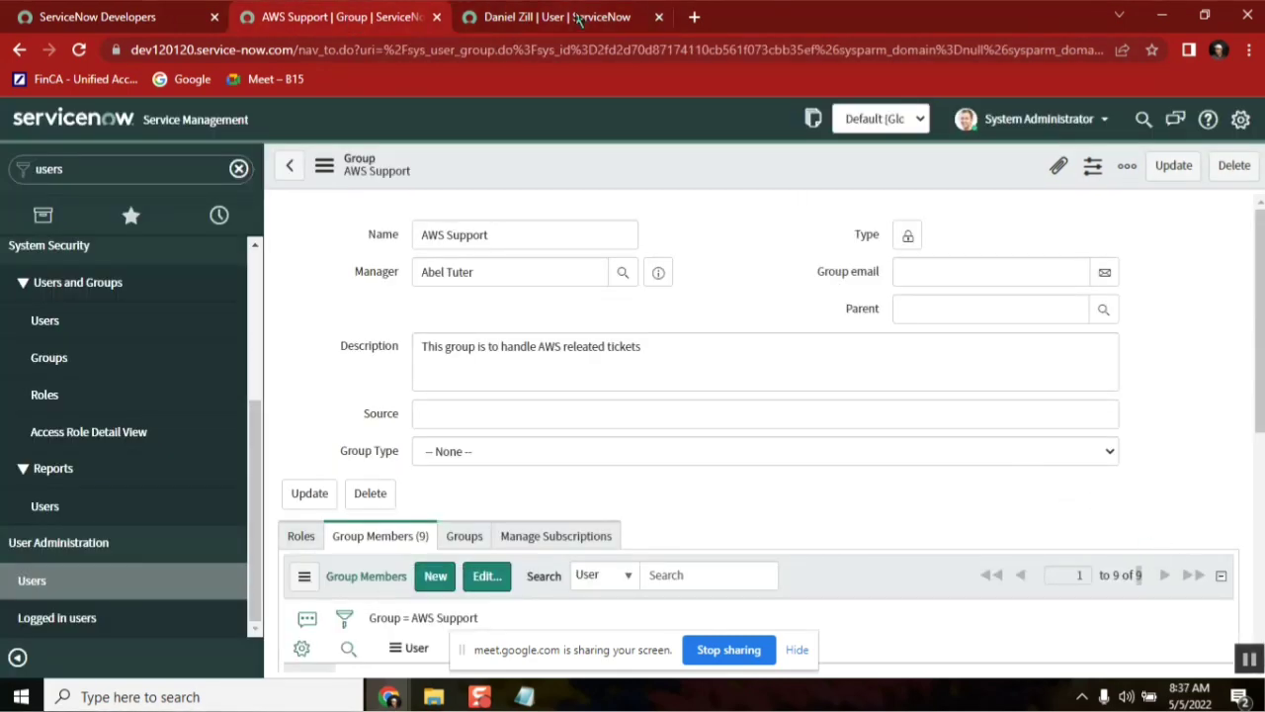
pyautogui.click(578, 18)
pyautogui.click(188, 457)
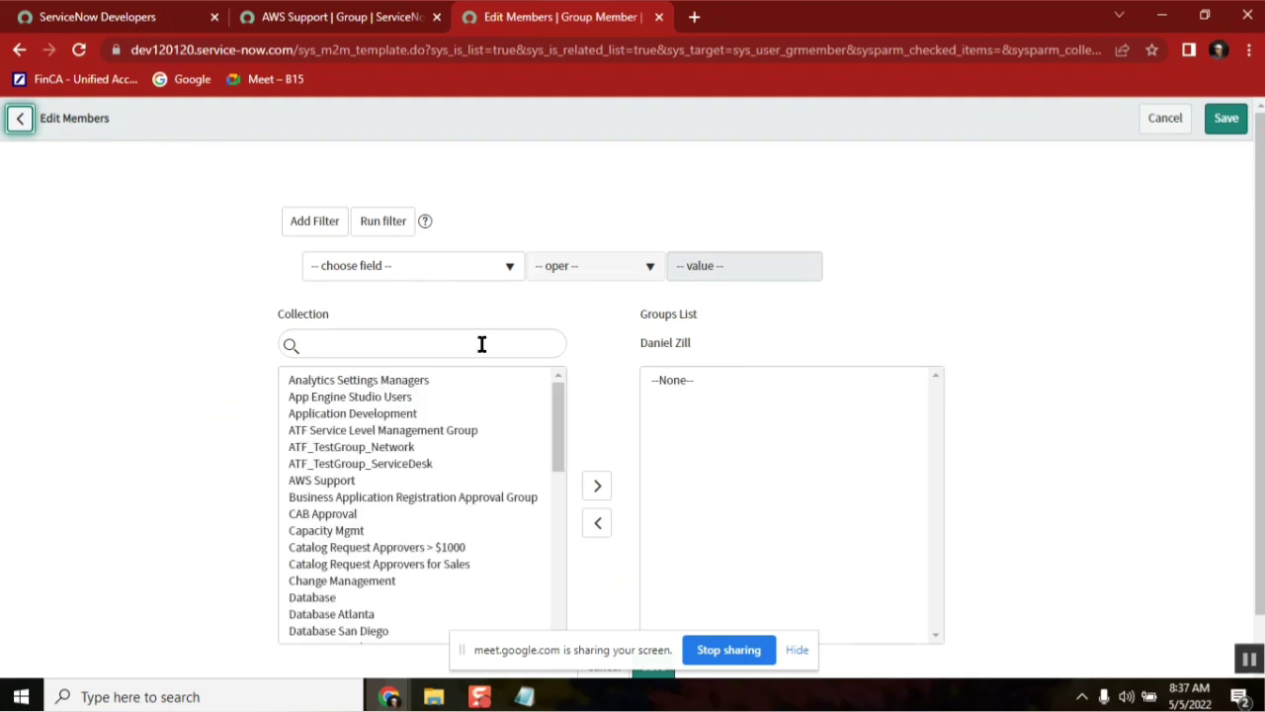
# Add AWS Support to the user's Groups List, save, and return to the AWS Support record
pyautogui.doubleClick(321, 480)
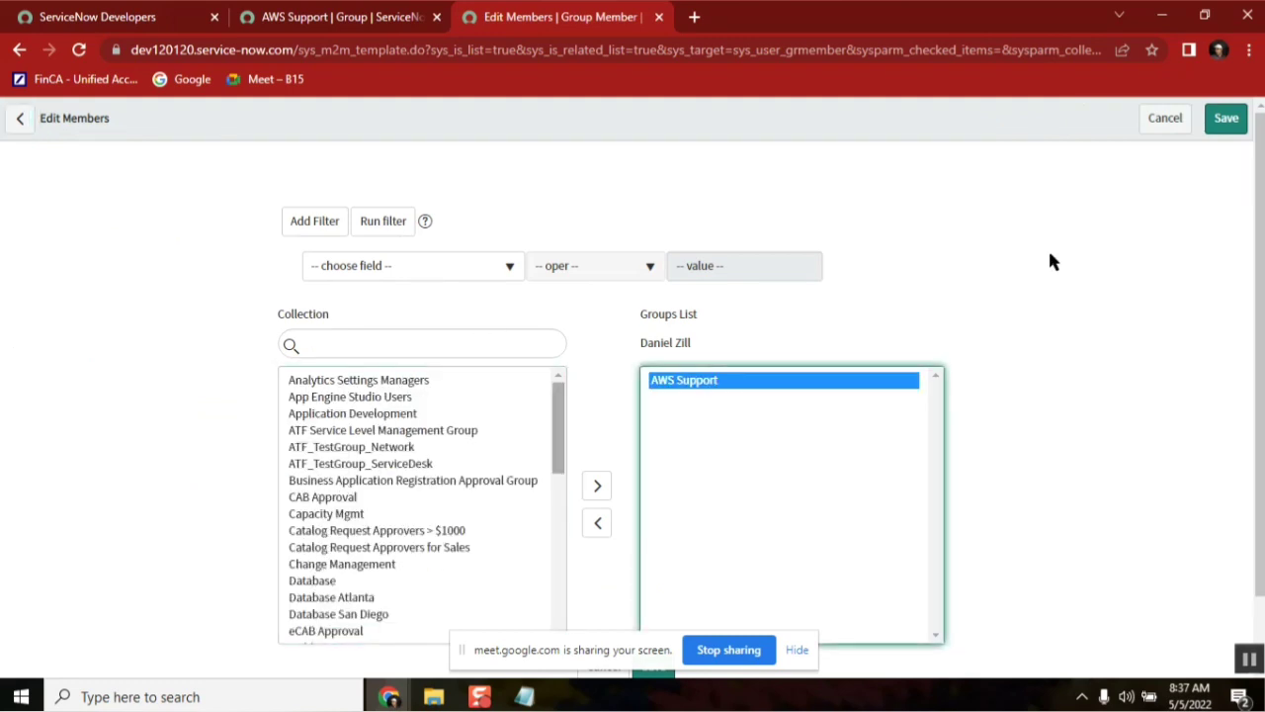
pyautogui.click(1231, 123)
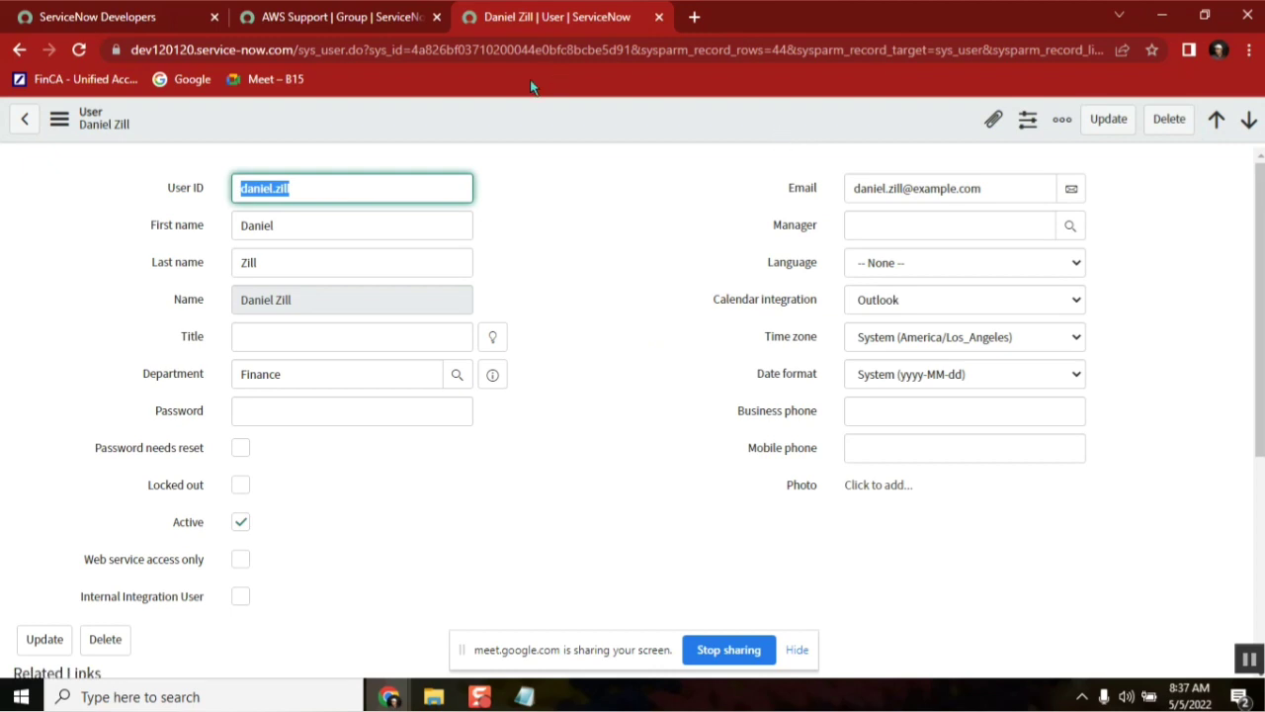
pyautogui.scroll(-4, 1107, 361)
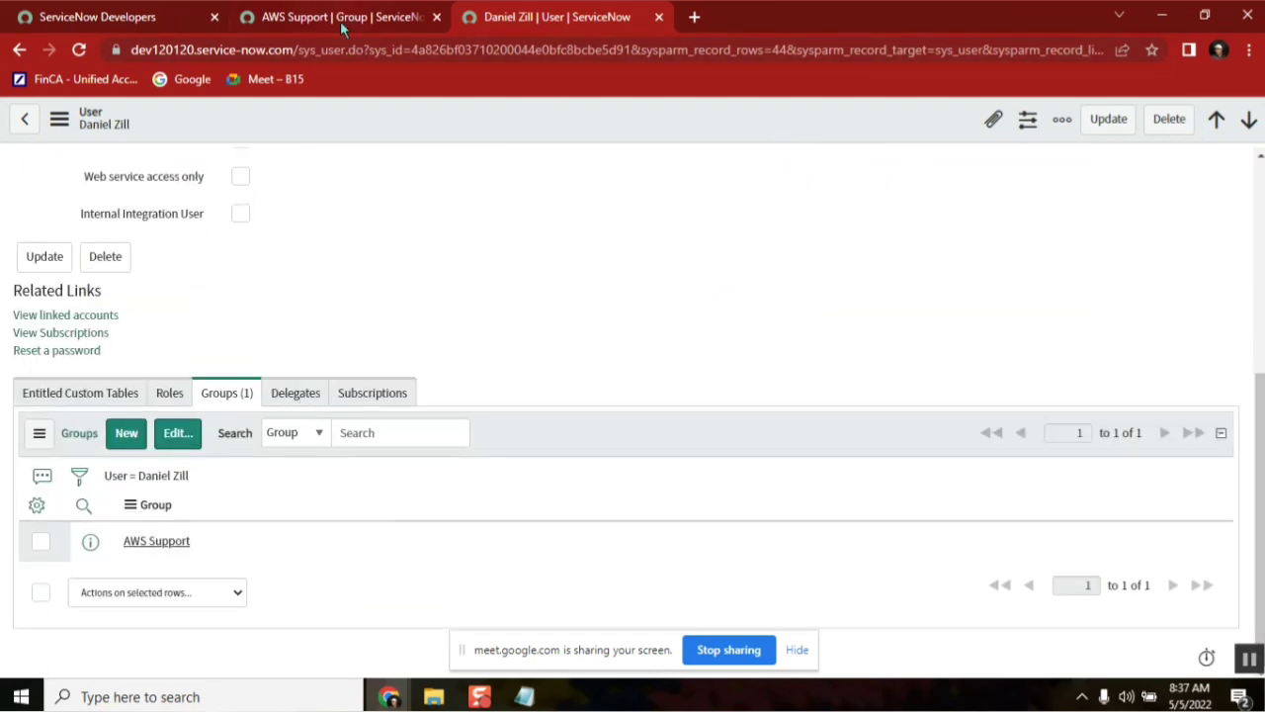
pyautogui.click(340, 21)
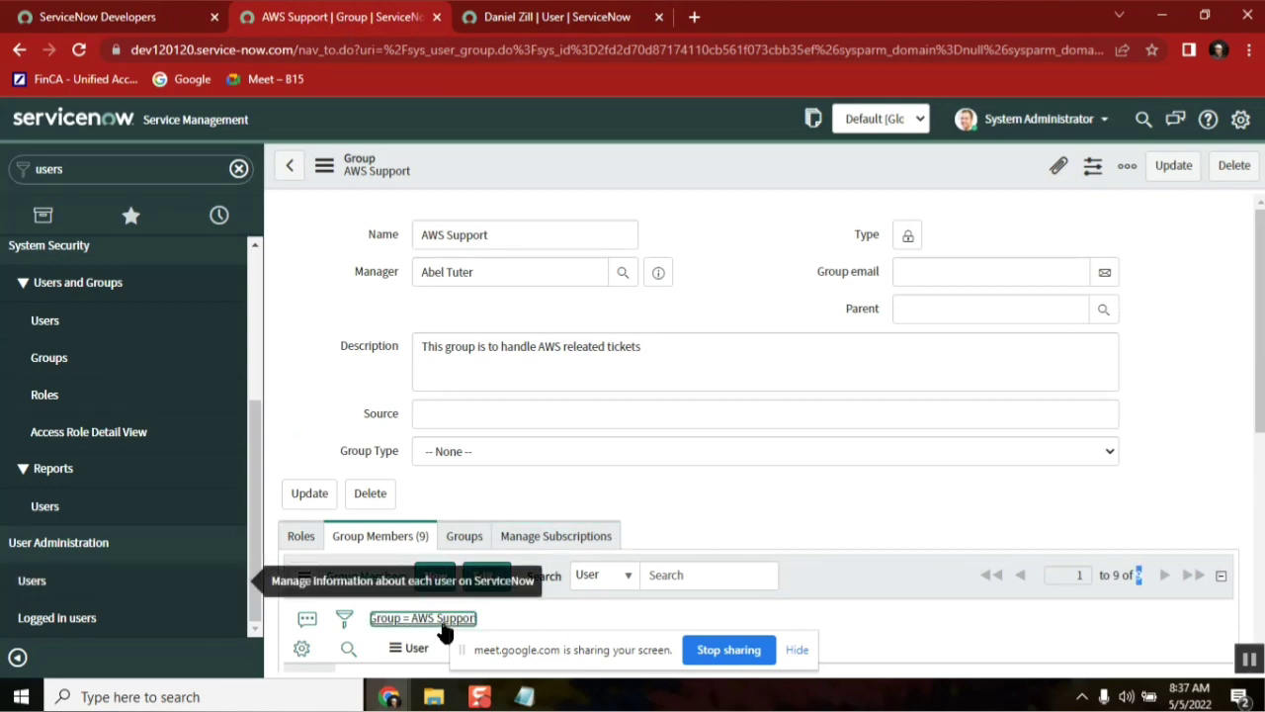
# Check the AWS Support member list against the user record and sort members by User
pyautogui.scroll(-4, 1262, 315)
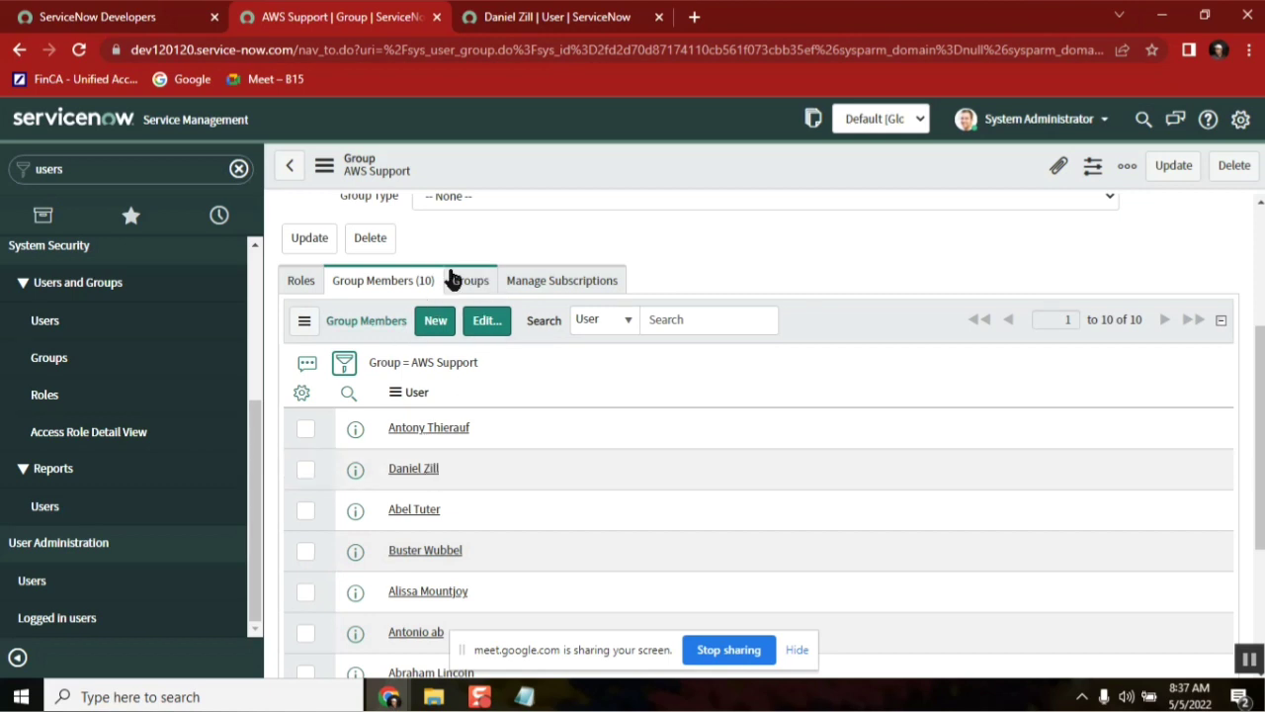
pyautogui.click(541, 23)
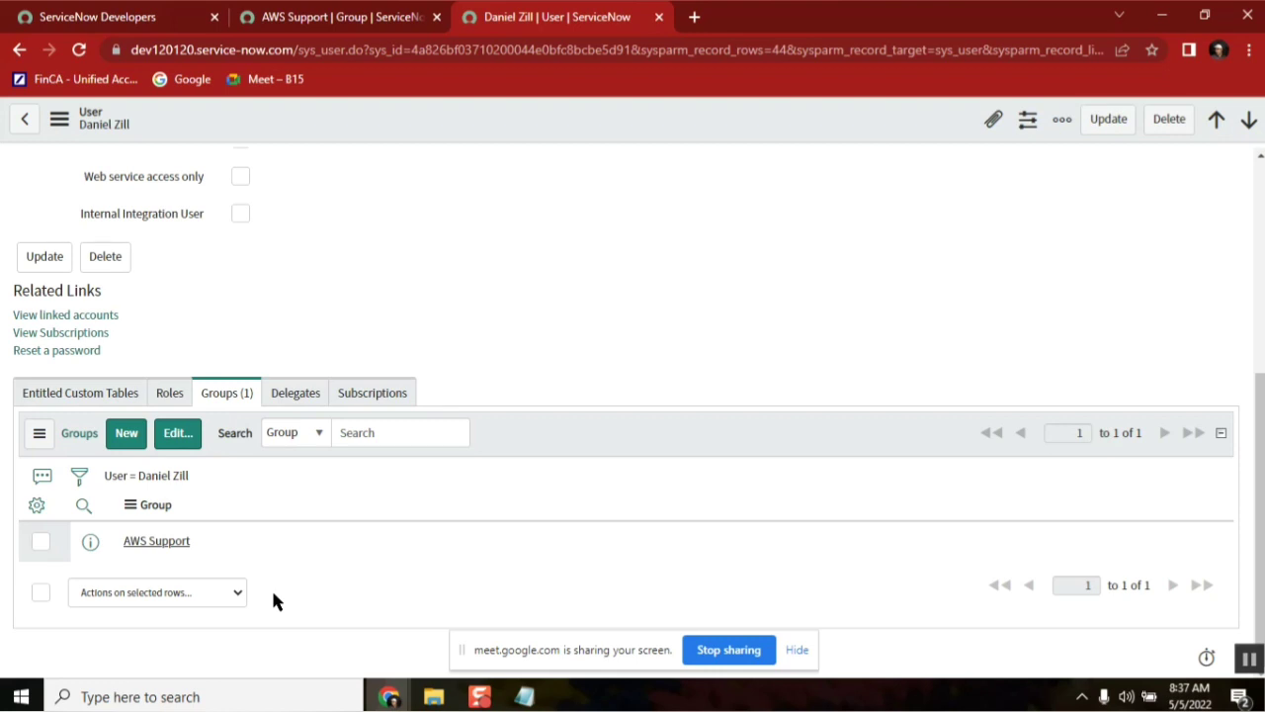
pyautogui.click(356, 23)
pyautogui.click(580, 27)
pyautogui.click(362, 23)
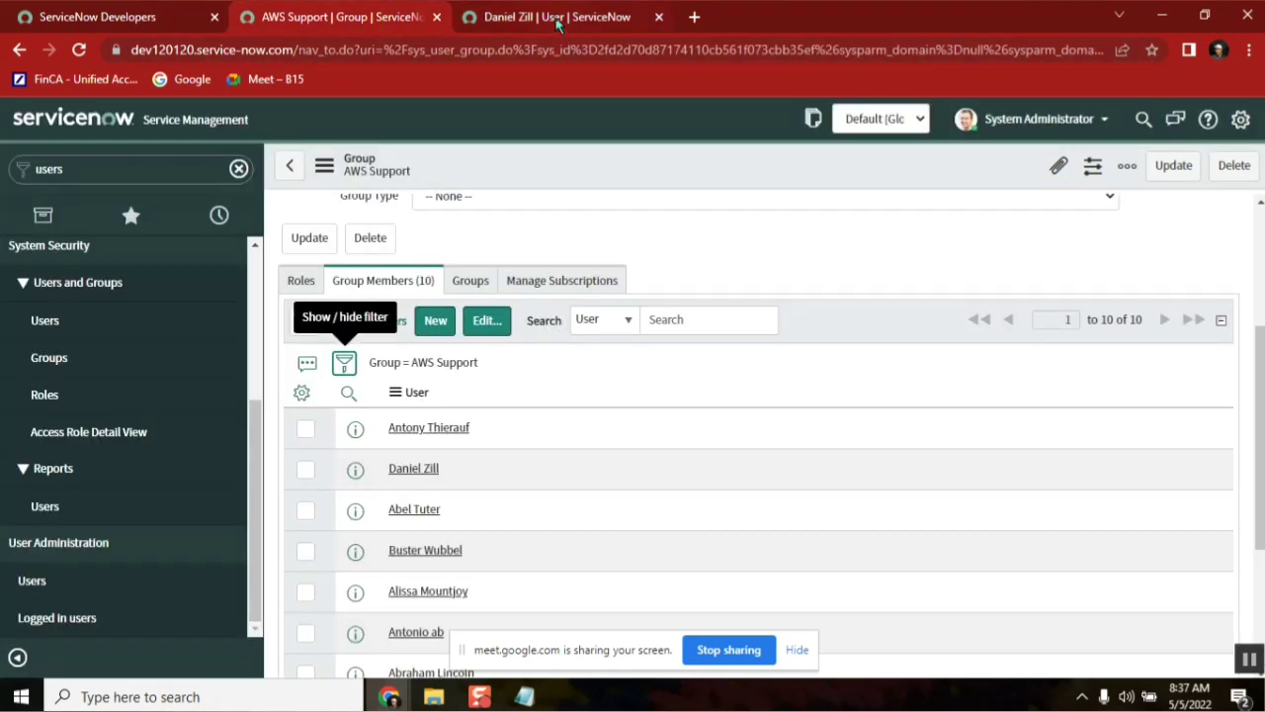
pyautogui.click(558, 23)
pyautogui.click(322, 22)
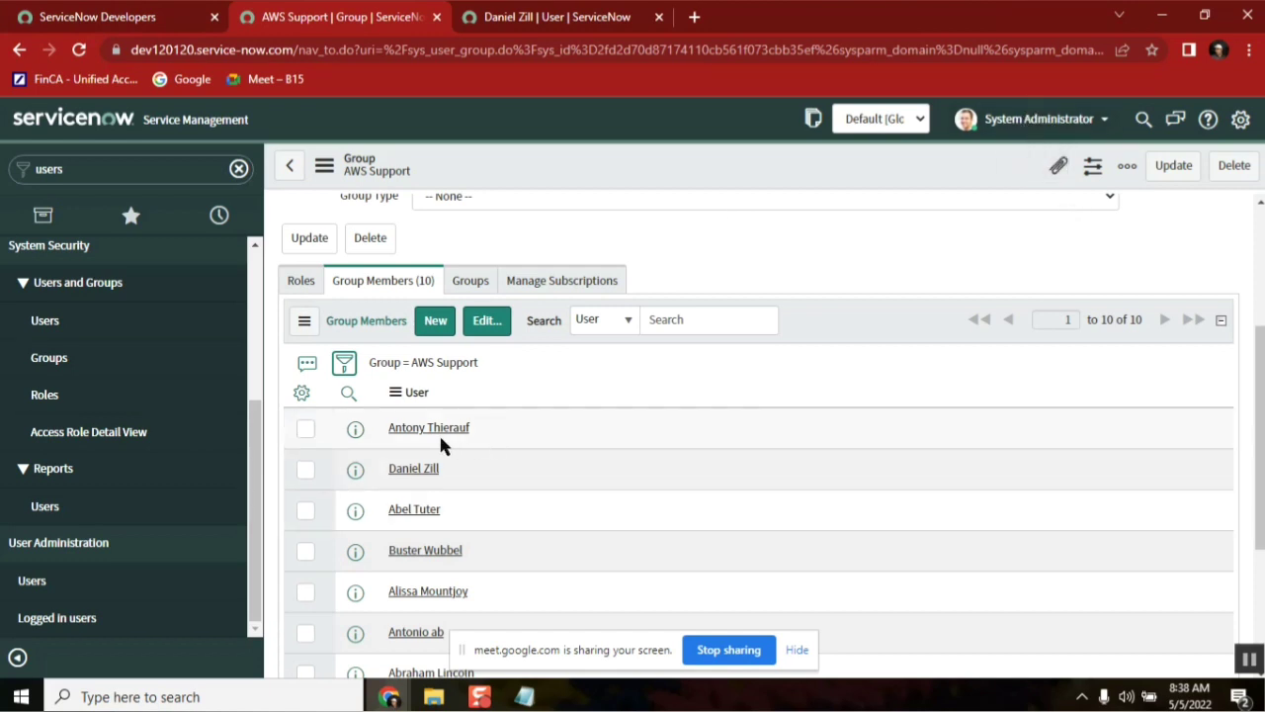
pyautogui.click(417, 394)
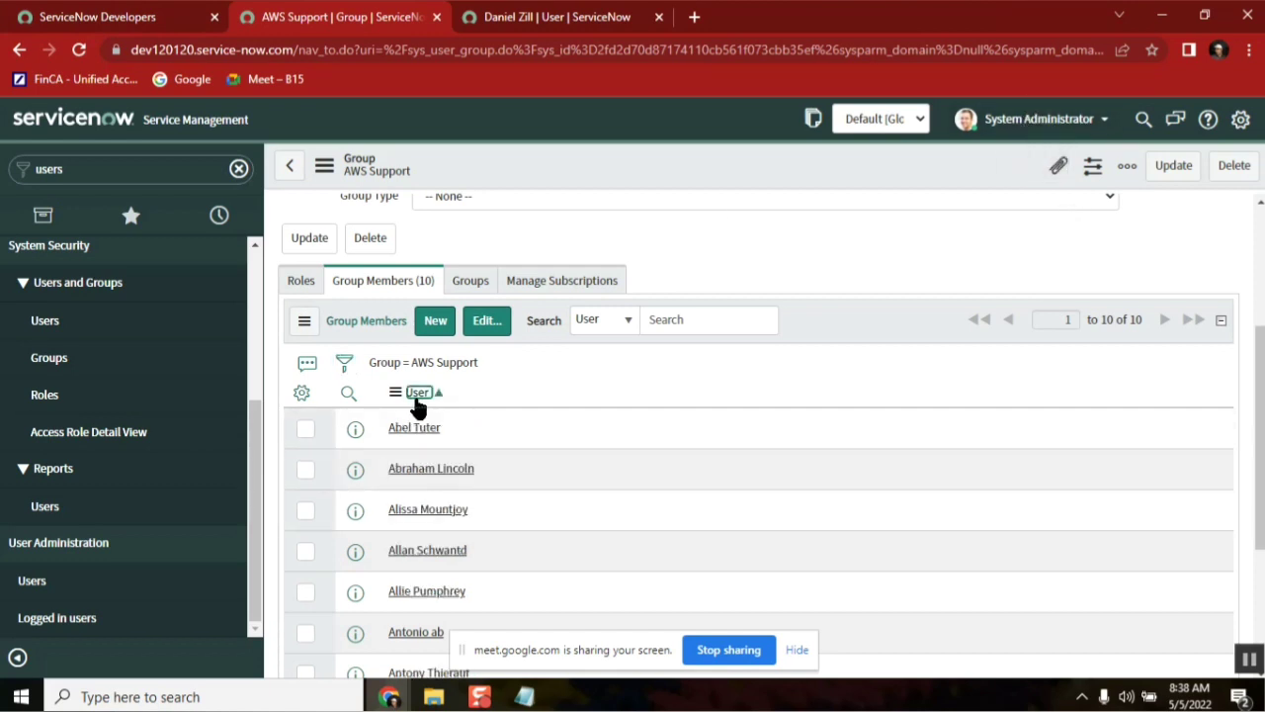
# Dismiss the incognito session window and filter the navigator for 'Inciden'
pyautogui.moveTo(391, 695)
pyautogui.click(652, 598)
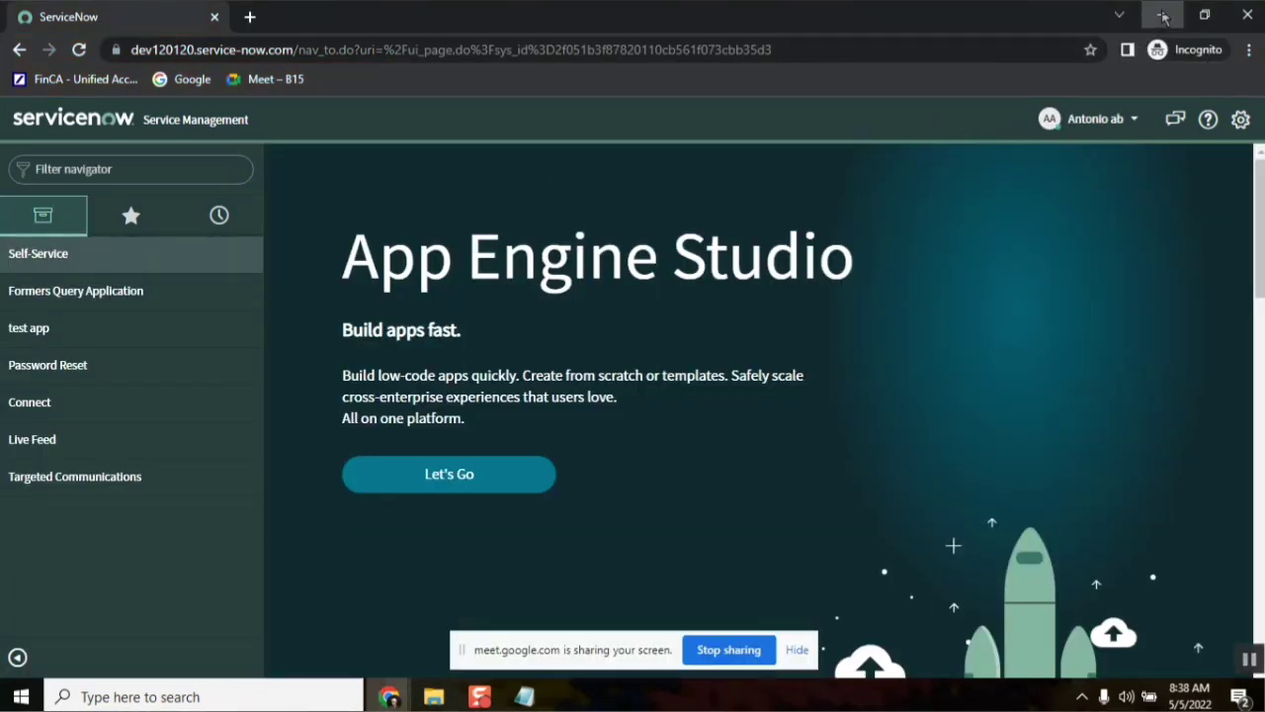
pyautogui.click(1164, 17)
pyautogui.click(134, 173)
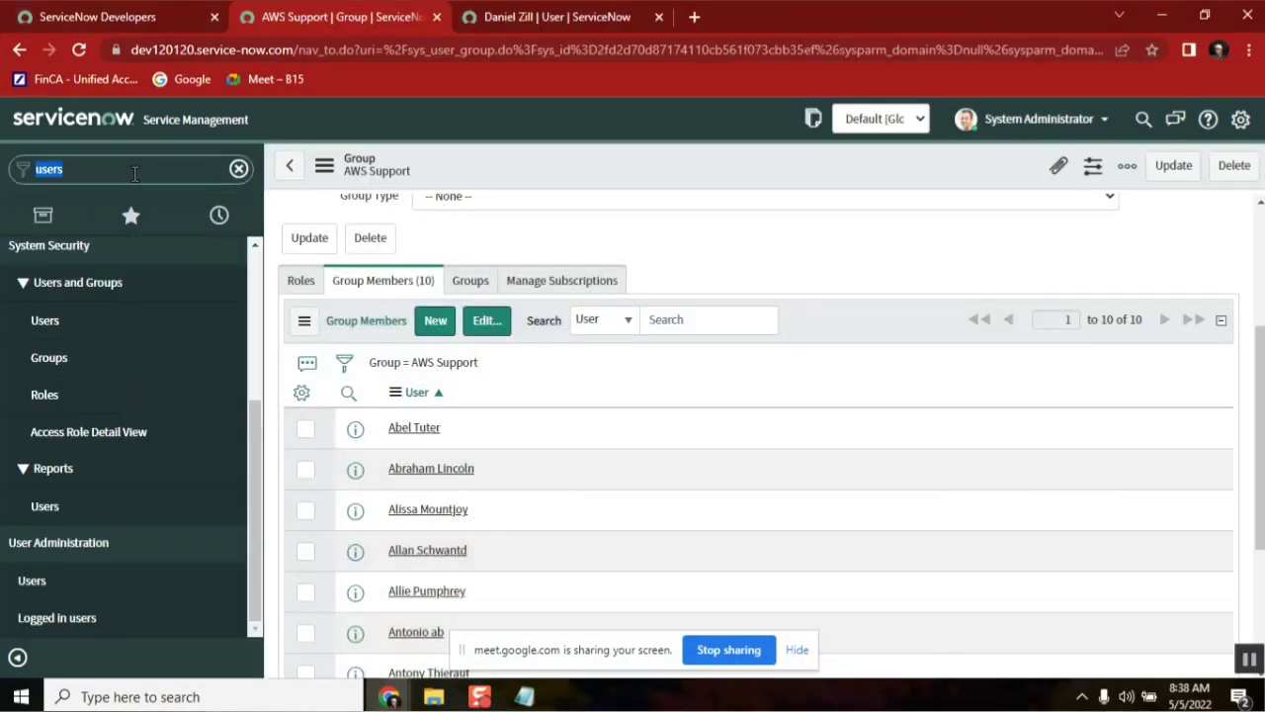
pyautogui.press('BackSpace')
pyautogui.write('Incident')
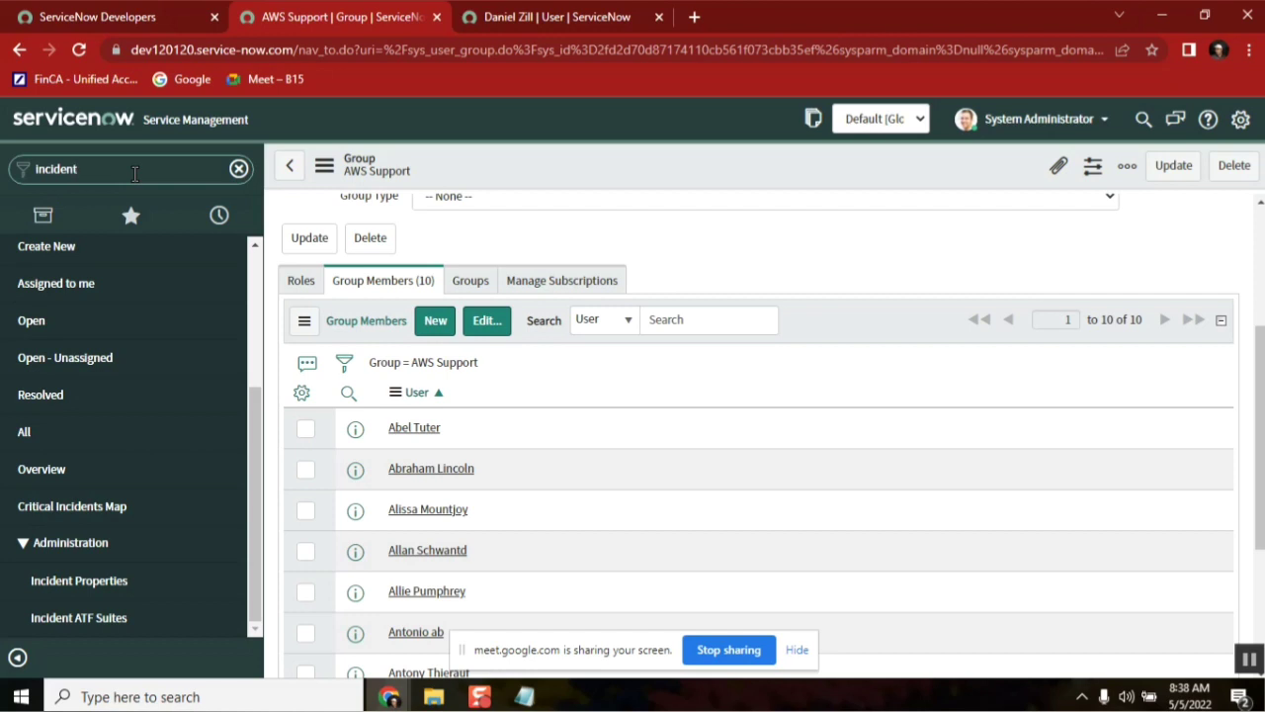
# Open incident INC0000007 and change its Assignment group from Service Desk to AWS Support
pyautogui.scroll(1, 249, 411)
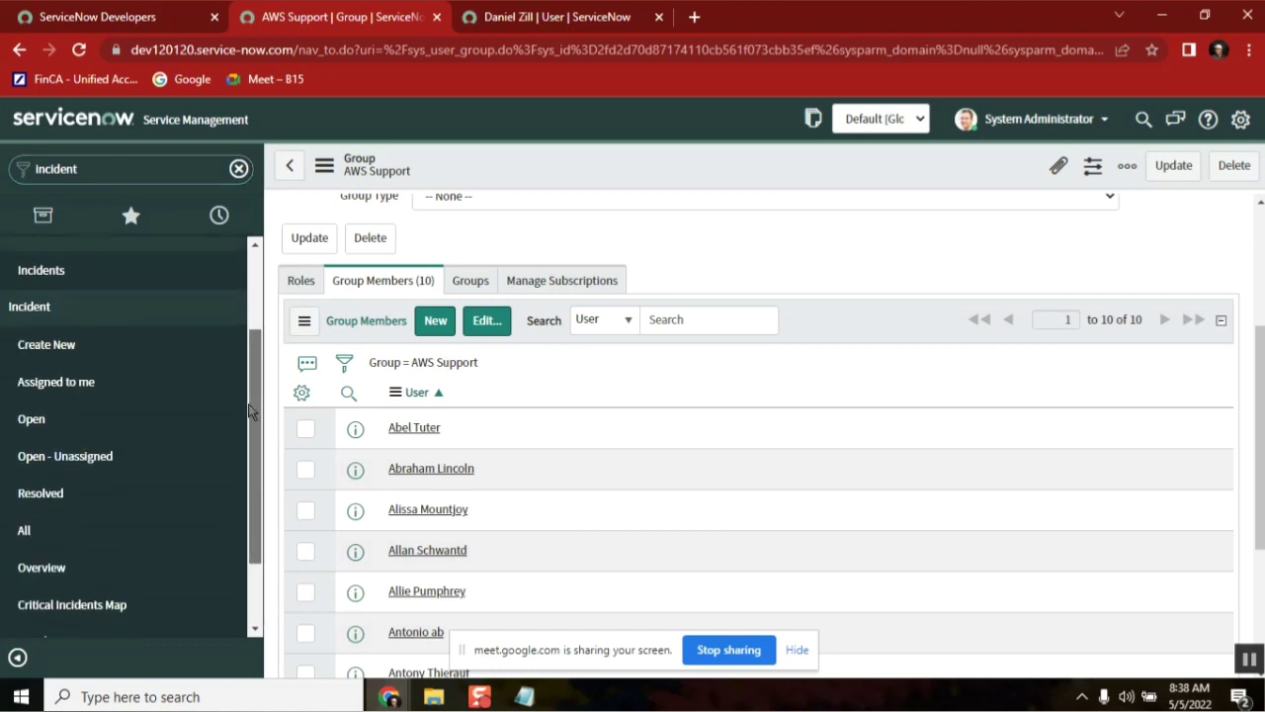
pyautogui.click(35, 433)
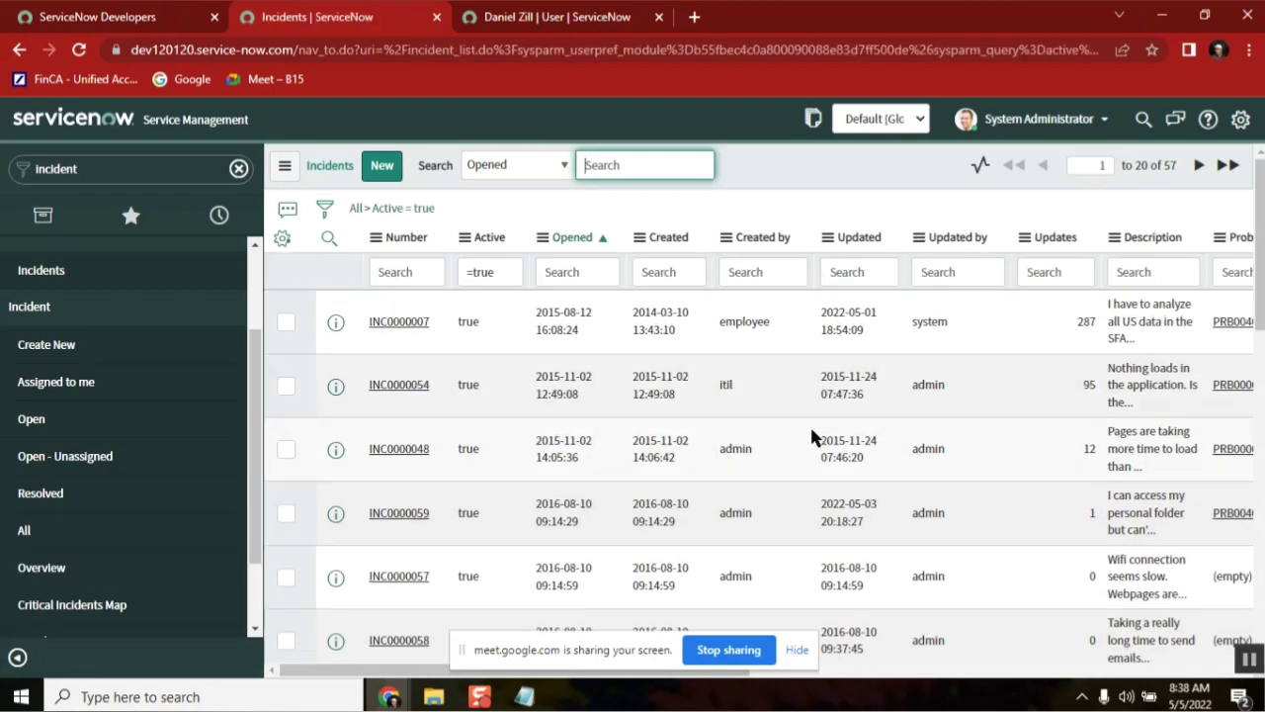
pyautogui.click(403, 336)
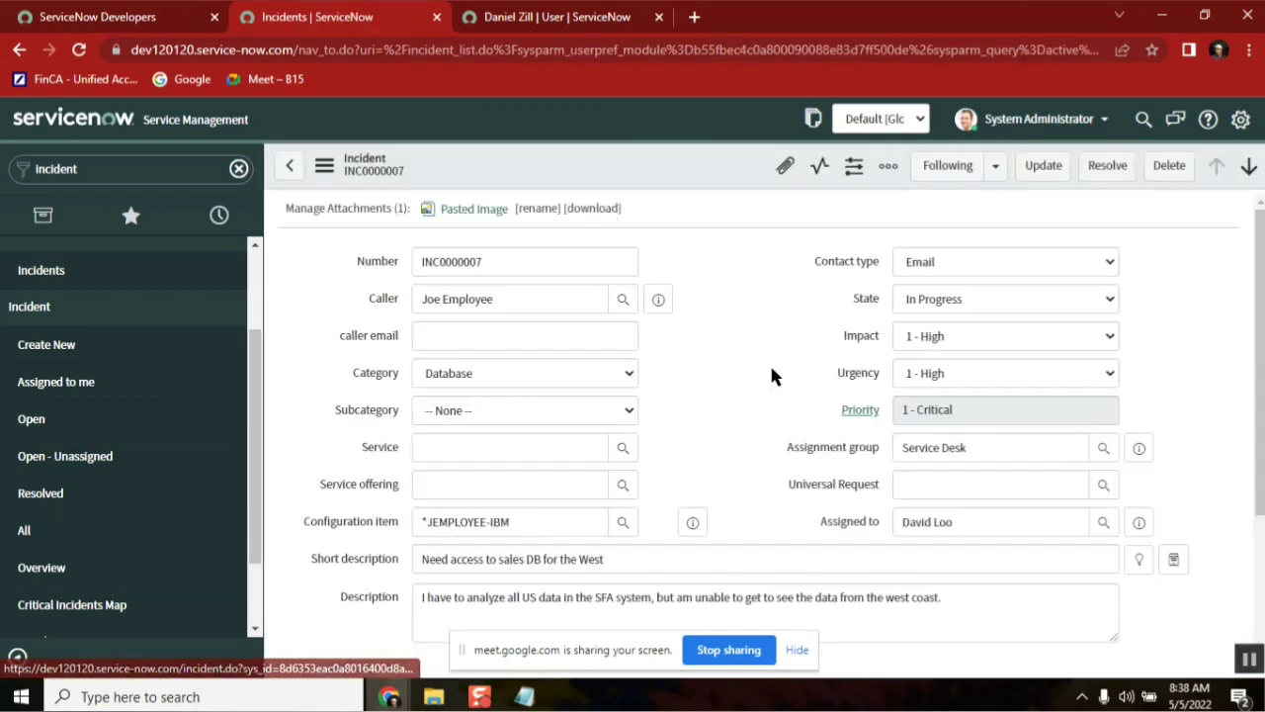
pyautogui.click(1010, 446)
pyautogui.press('BackSpace')
pyautogui.press('BackSpace')
pyautogui.press('BackSpace')
pyautogui.press('BackSpace')
pyautogui.press('BackSpace')
pyautogui.press('BackSpace')
pyautogui.press('BackSpace')
pyautogui.press('BackSpace')
pyautogui.press('BackSpace')
pyautogui.press('BackSpace')
pyautogui.press('BackSpace')
pyautogui.press('BackSpace')
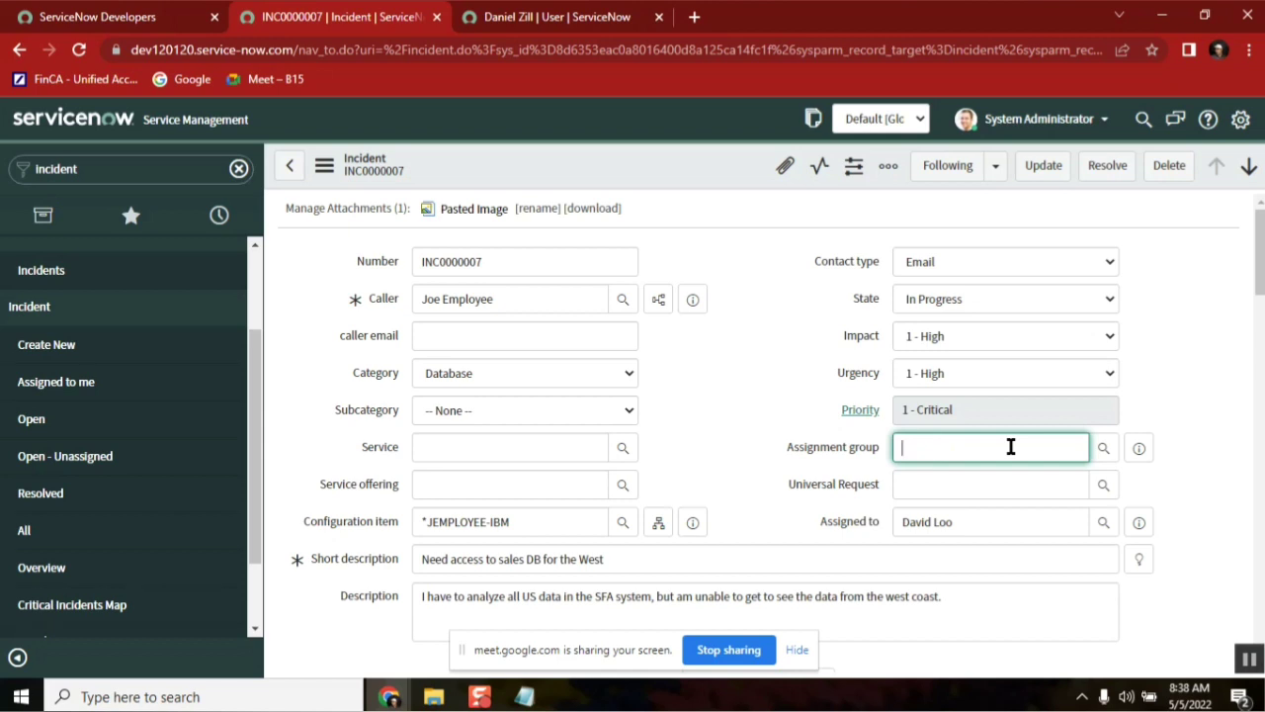
pyautogui.write('aws')
pyautogui.click(954, 471)
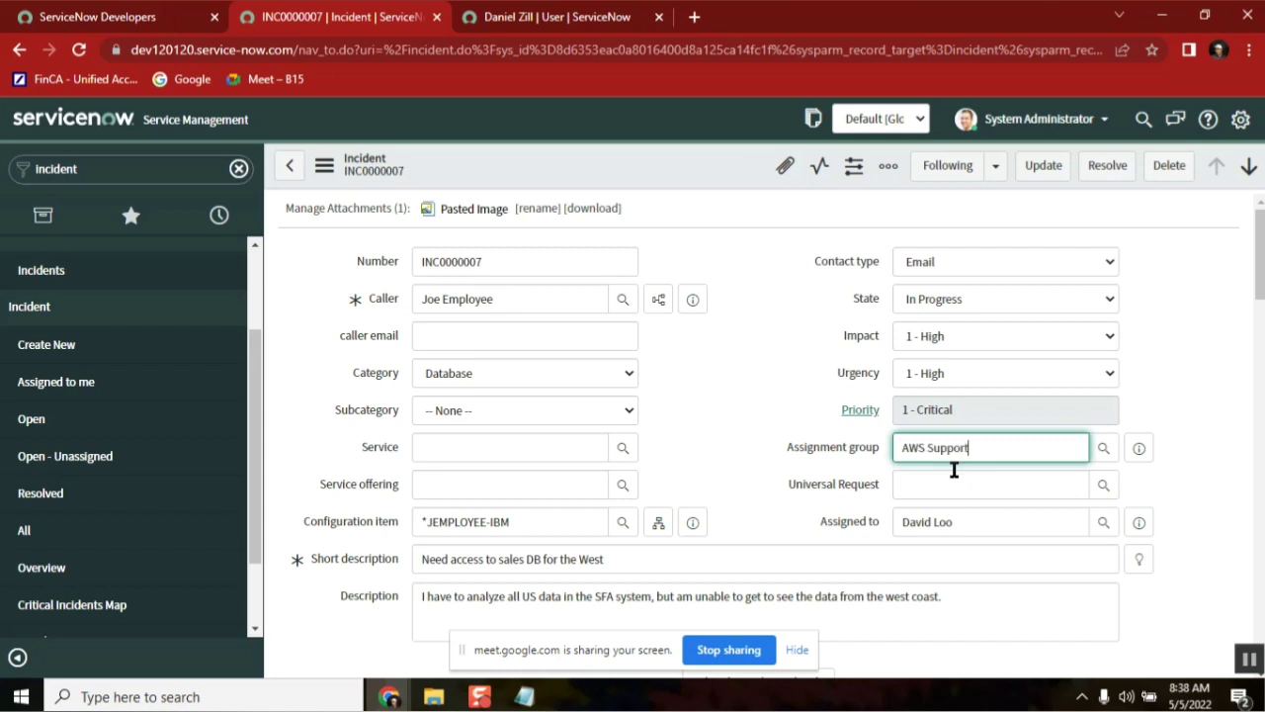
# Save INC0000007 with Assigned to left empty, then open the AWS Support group in a new tab
pyautogui.click(1102, 523)
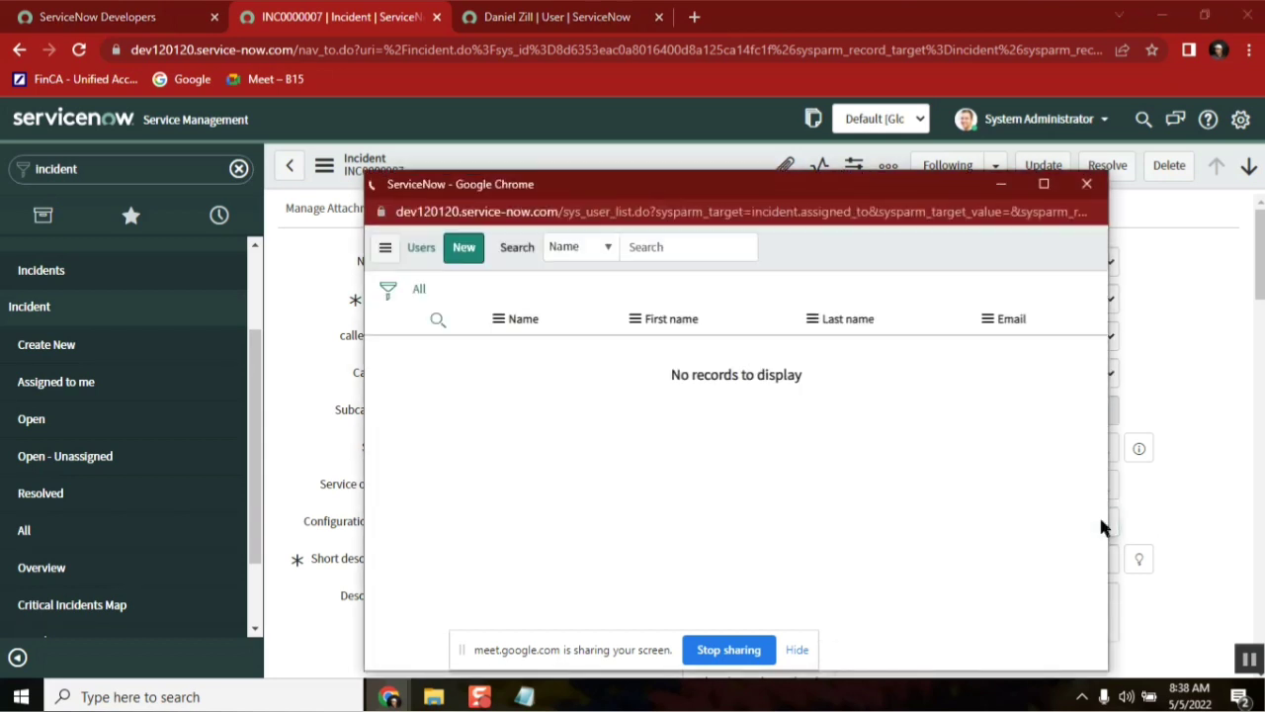
pyautogui.click(1086, 186)
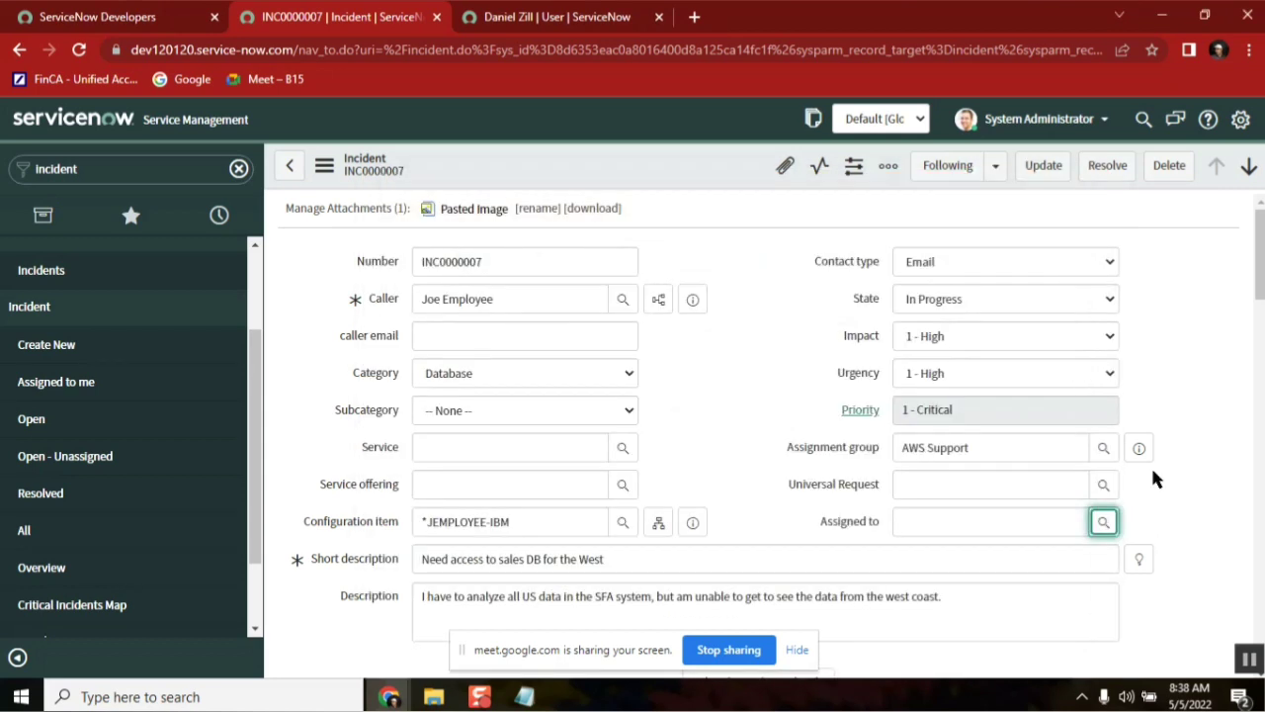
pyautogui.rightClick(676, 146)
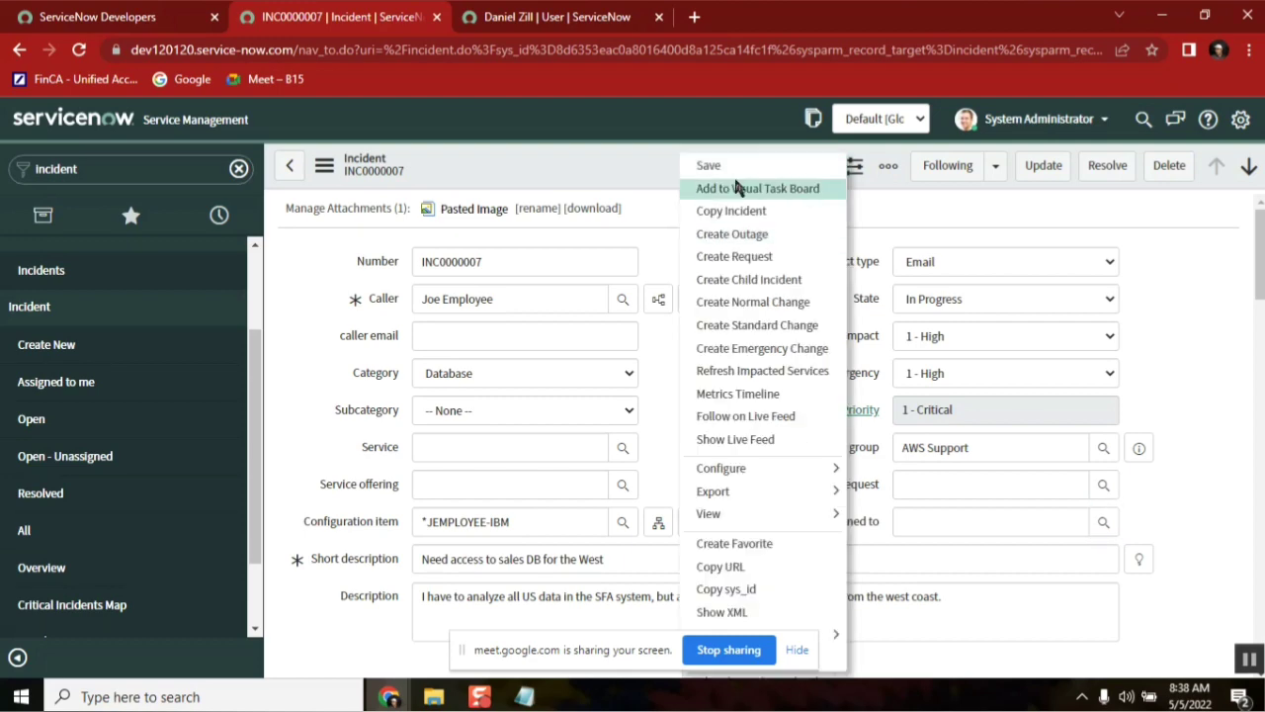
pyautogui.click(721, 162)
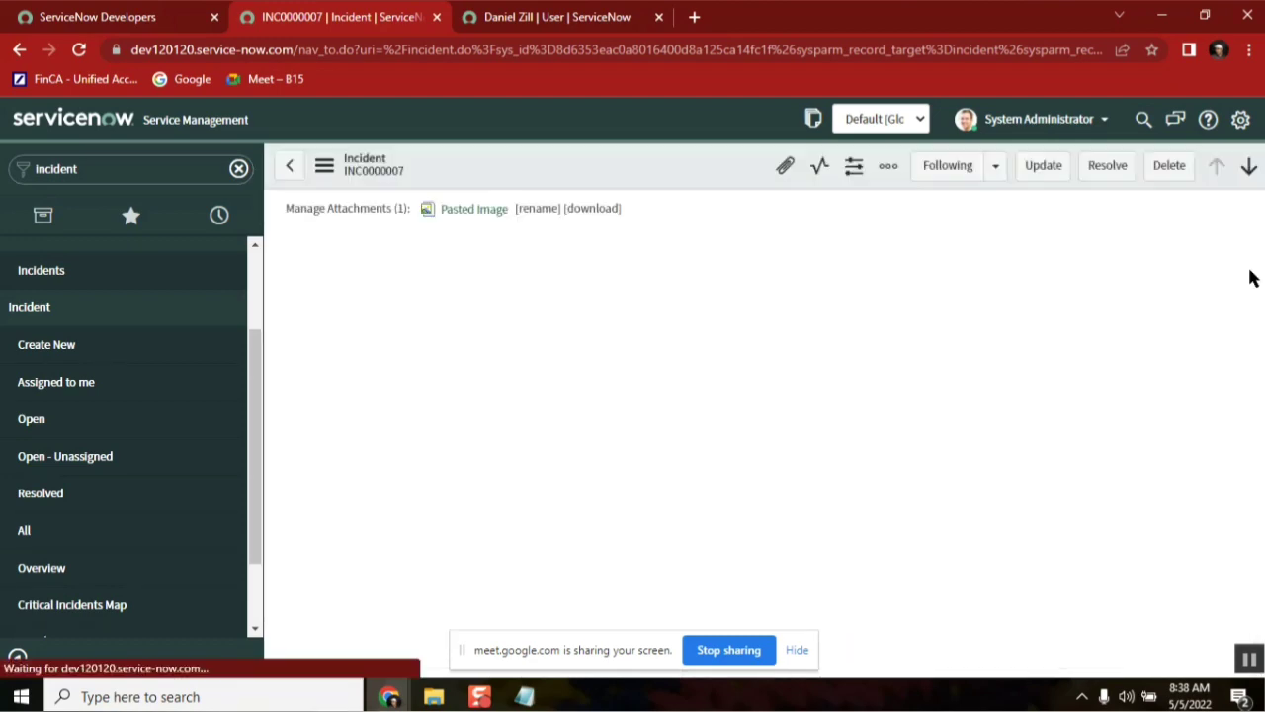
pyautogui.click(538, 17)
pyautogui.keyDown('ctrl'); pyautogui.click(168, 543); pyautogui.keyUp('ctrl')
pyautogui.click(757, 20)
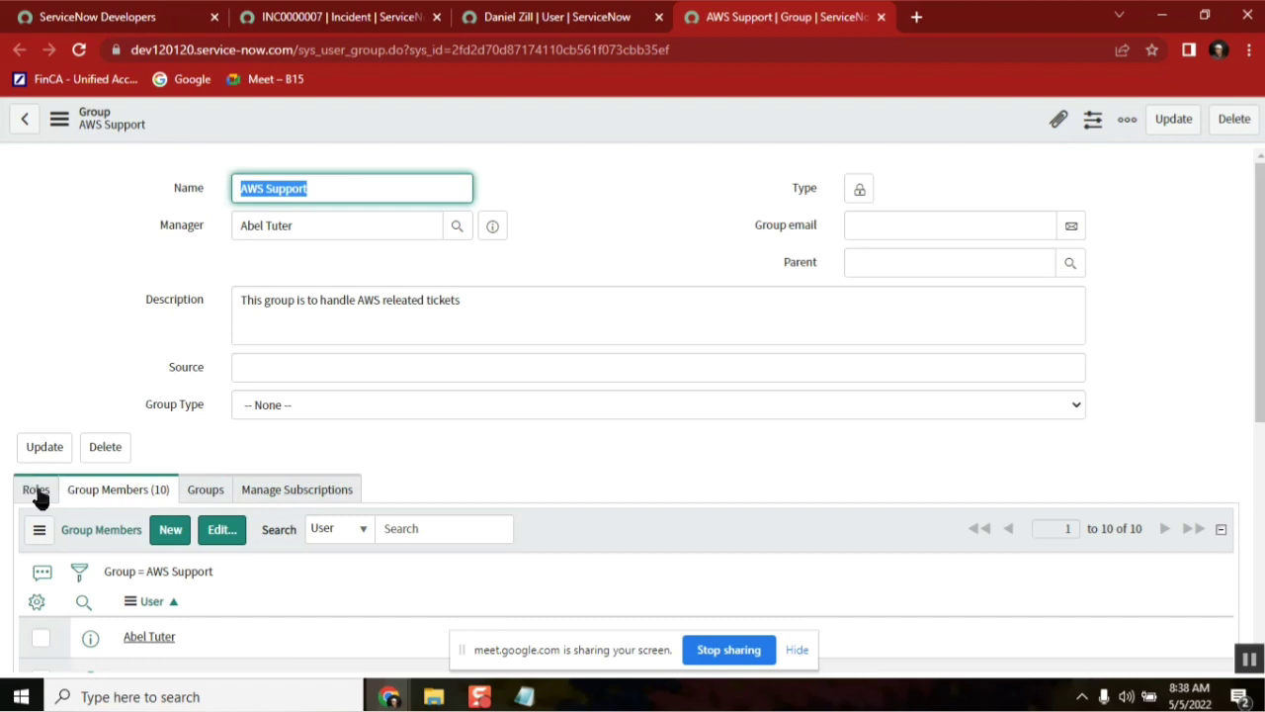
# Open an AWS Support member's user record in its own tab and start editing its Roles
pyautogui.scroll(-3, 536, 527)
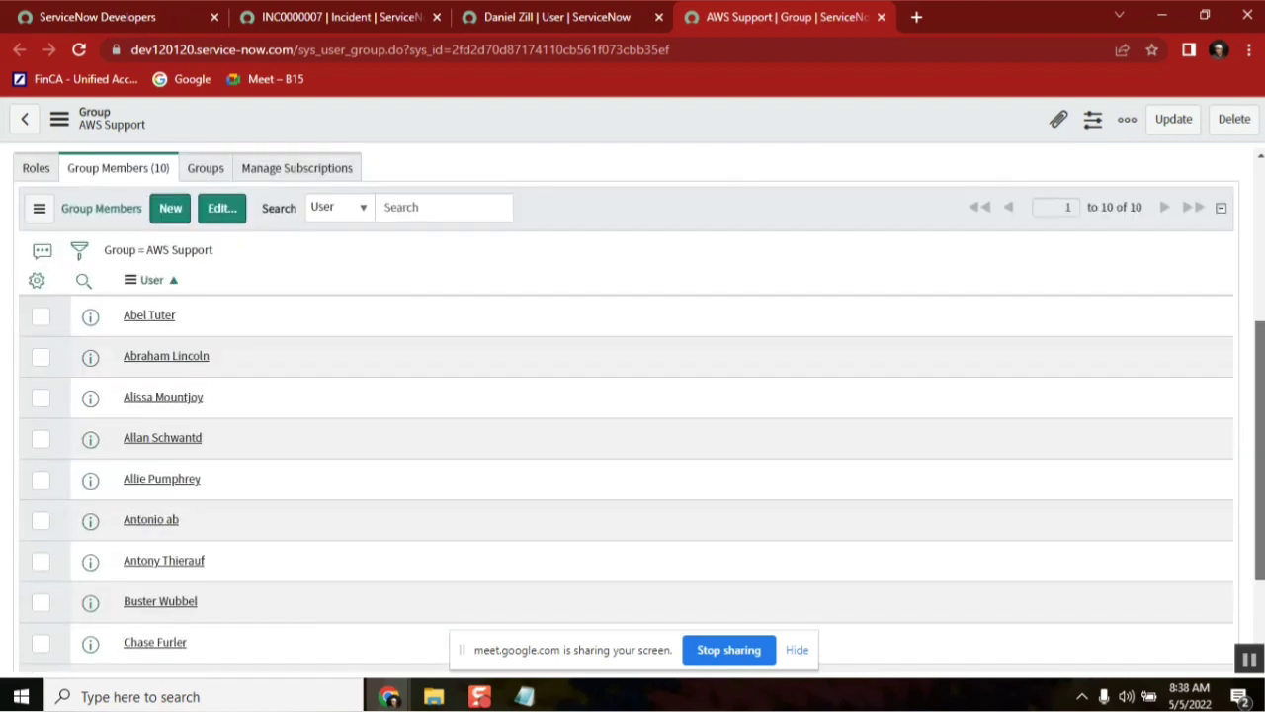
pyautogui.middleClick(162, 508)
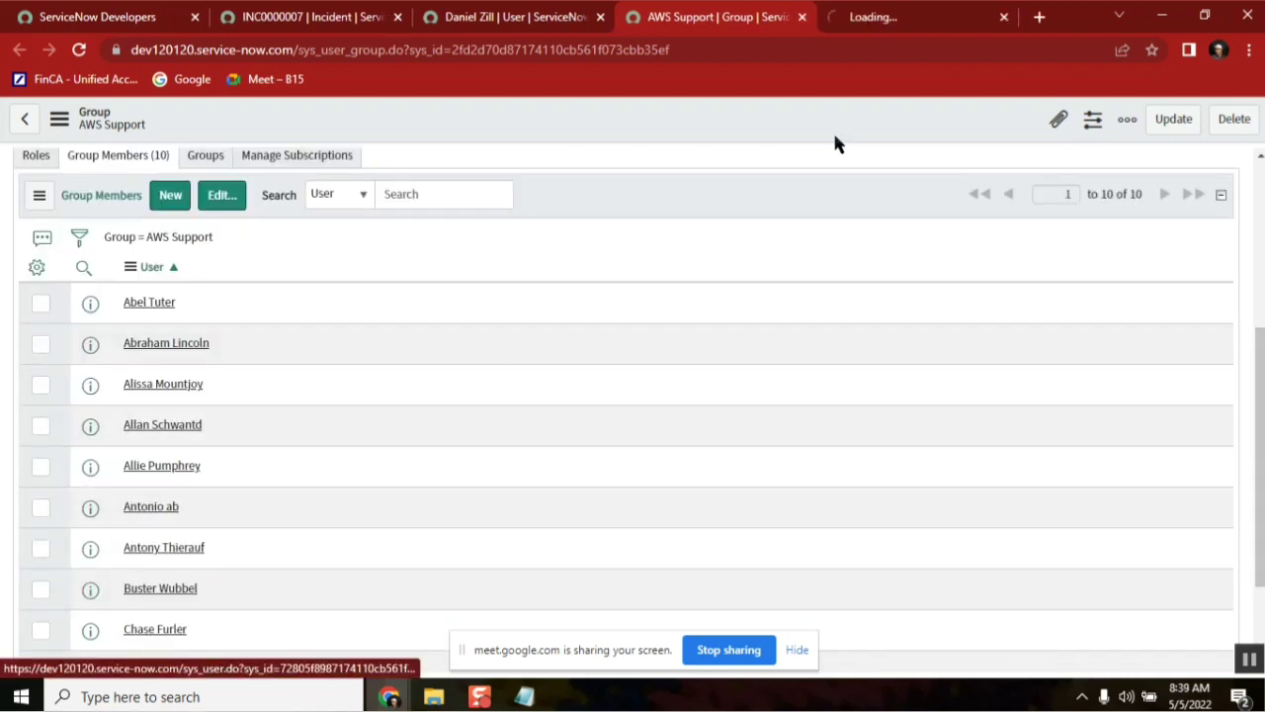
pyautogui.click(905, 19)
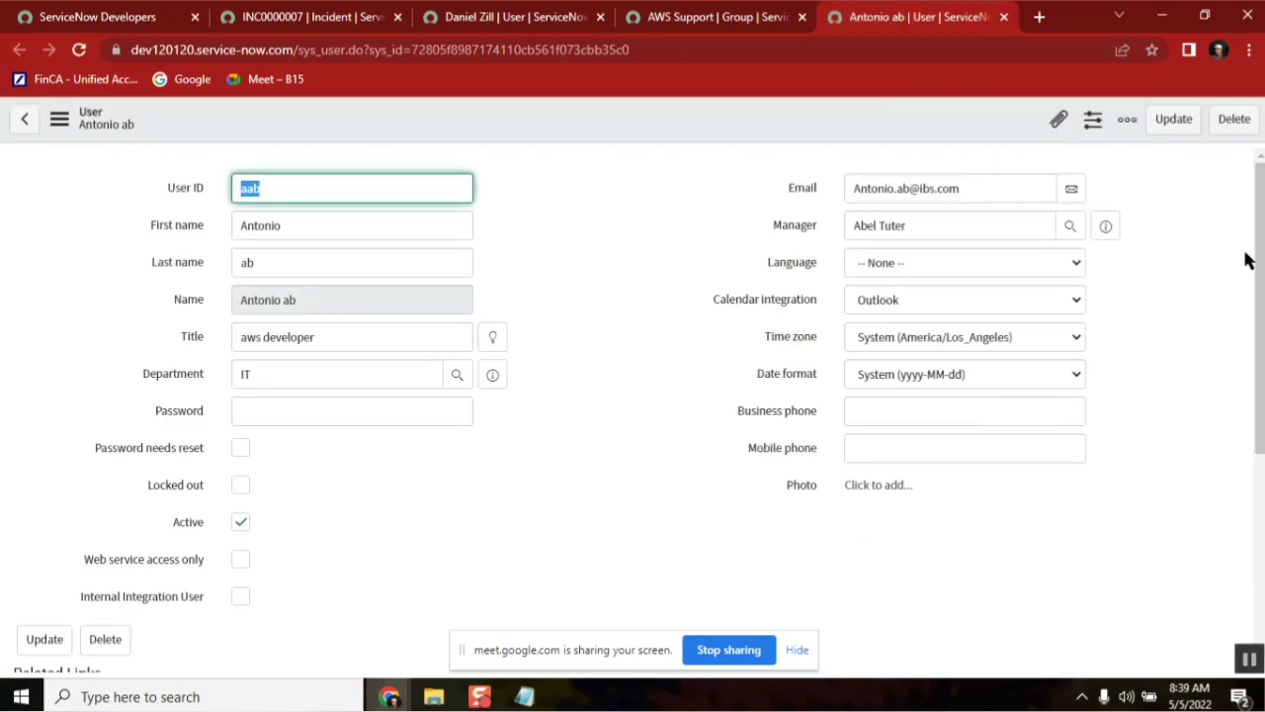
pyautogui.scroll(-4, 633, 395)
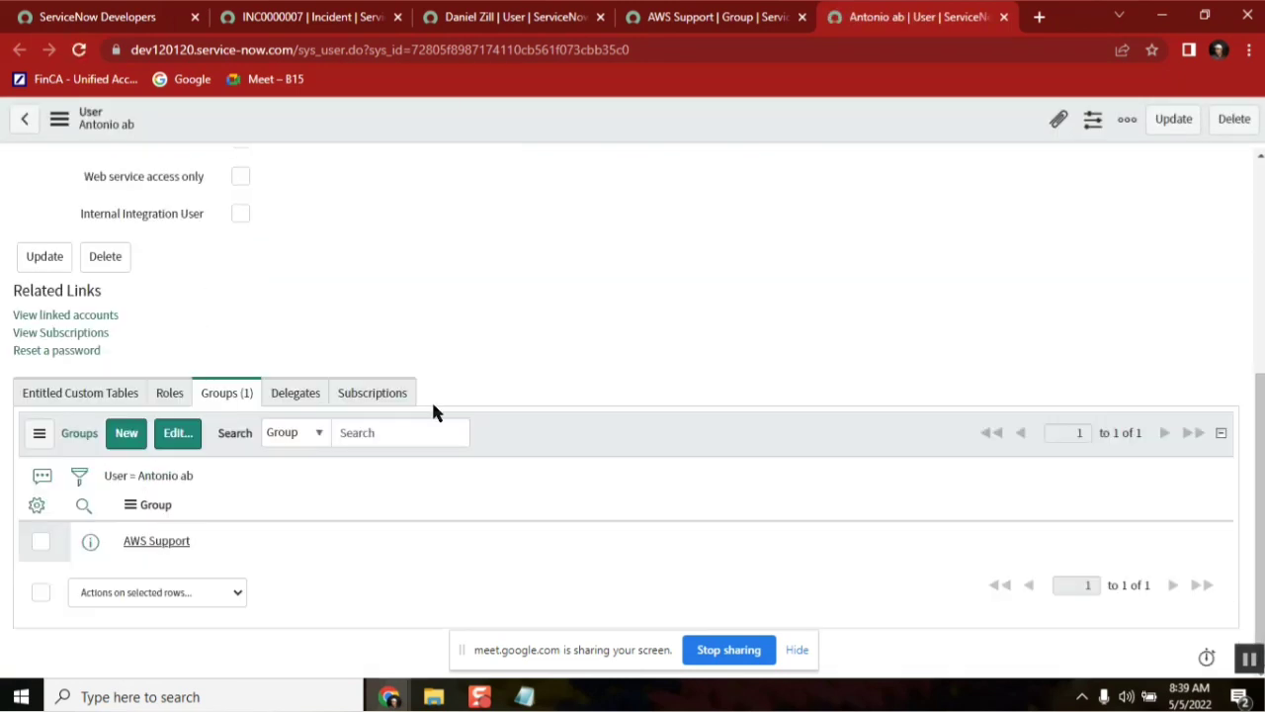
pyautogui.click(173, 395)
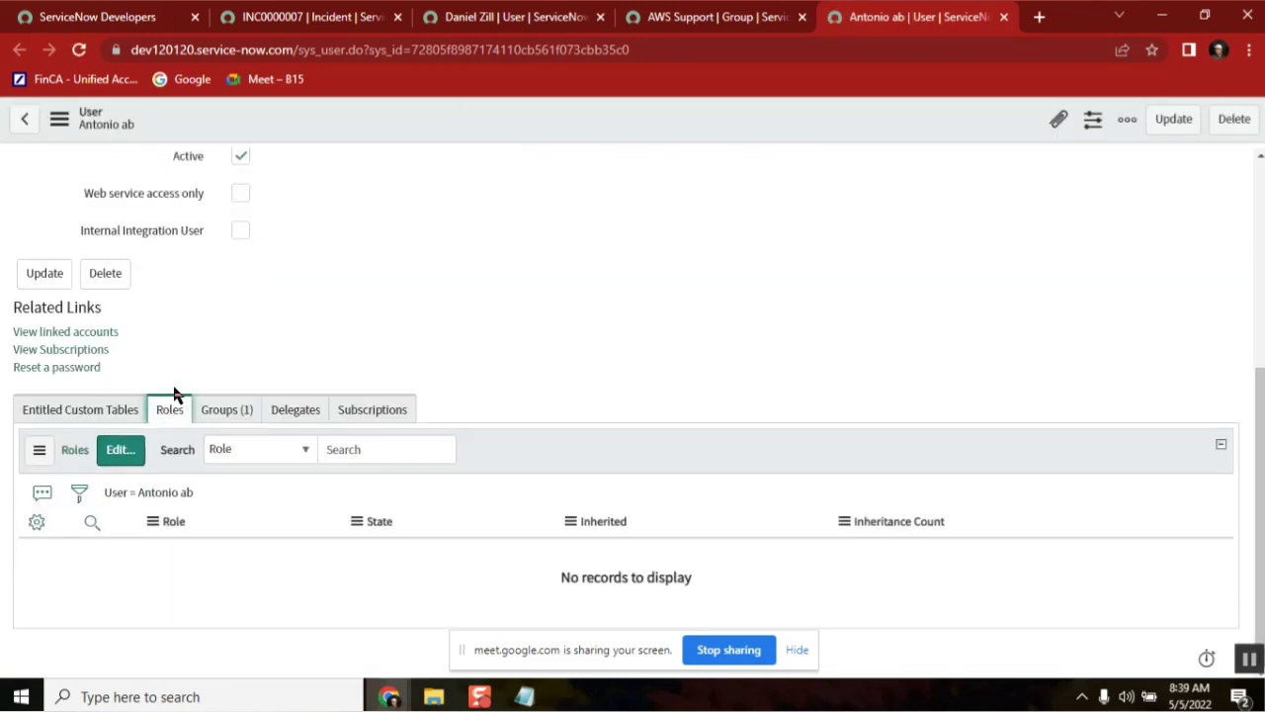
pyautogui.click(123, 456)
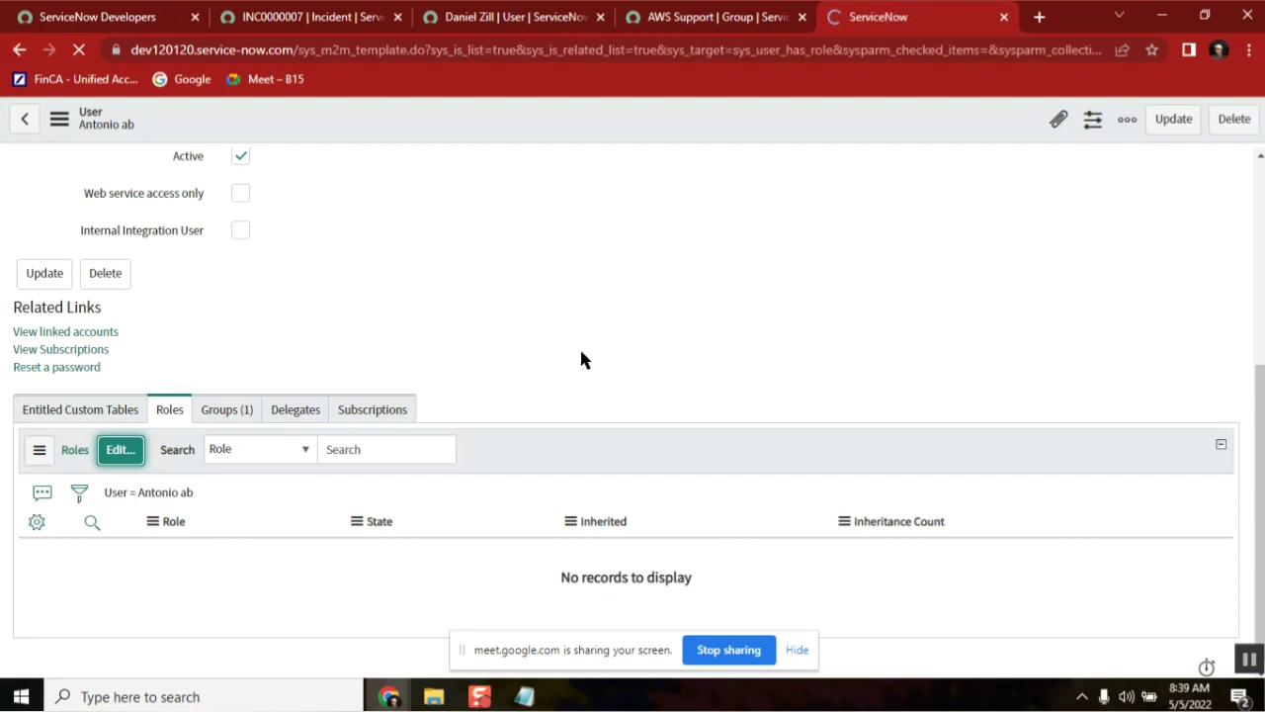
# Give the group member the itil role, save it, and close their user tab
pyautogui.click(402, 342)
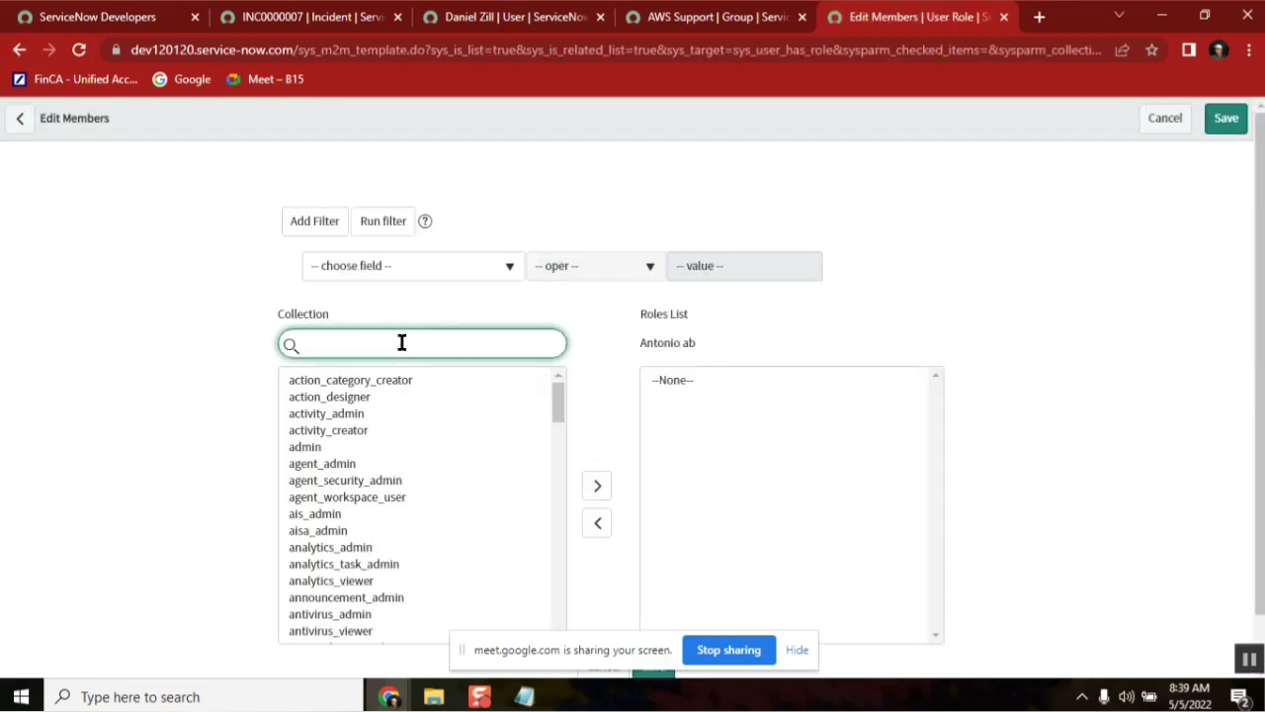
pyautogui.write('itil')
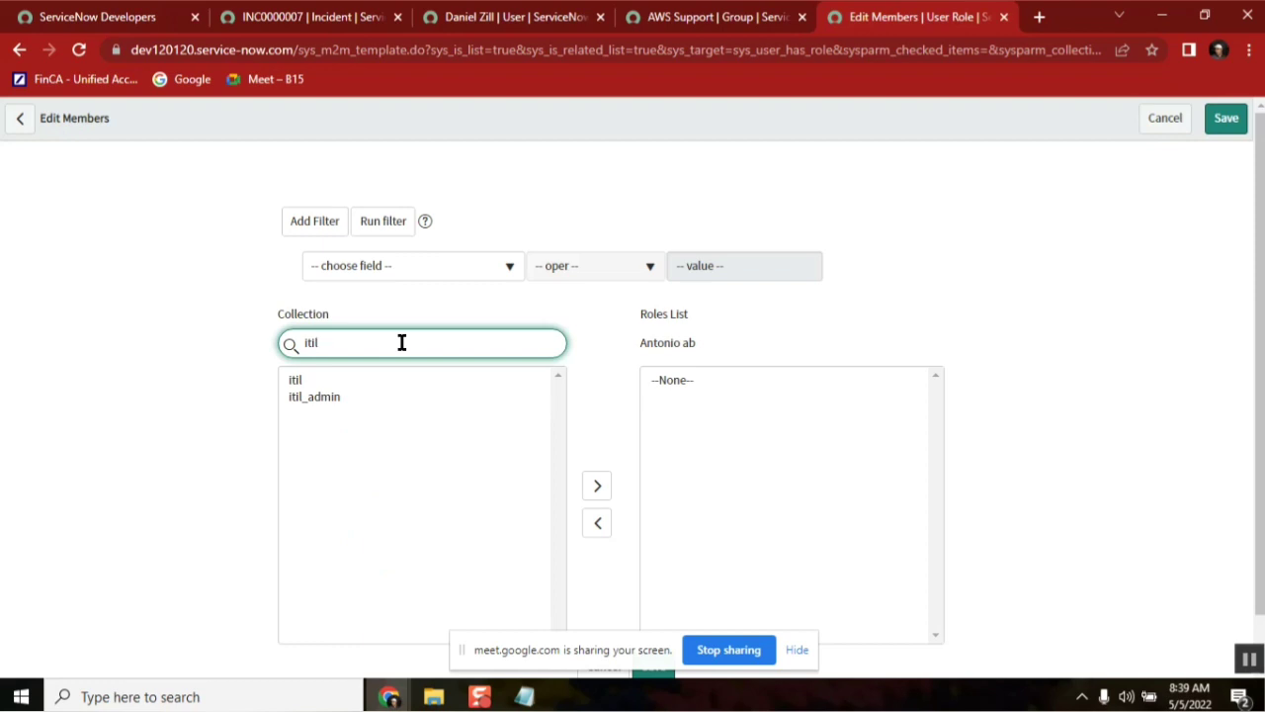
pyautogui.doubleClick(294, 379)
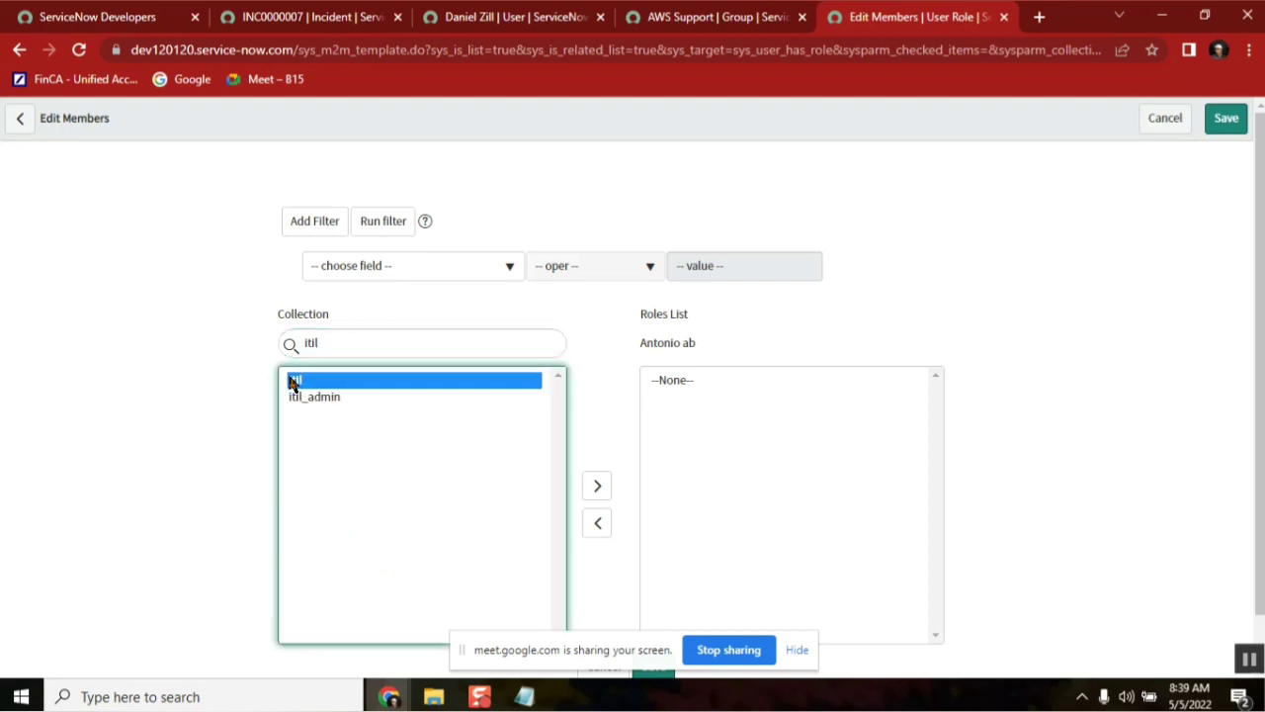
pyautogui.click(1226, 118)
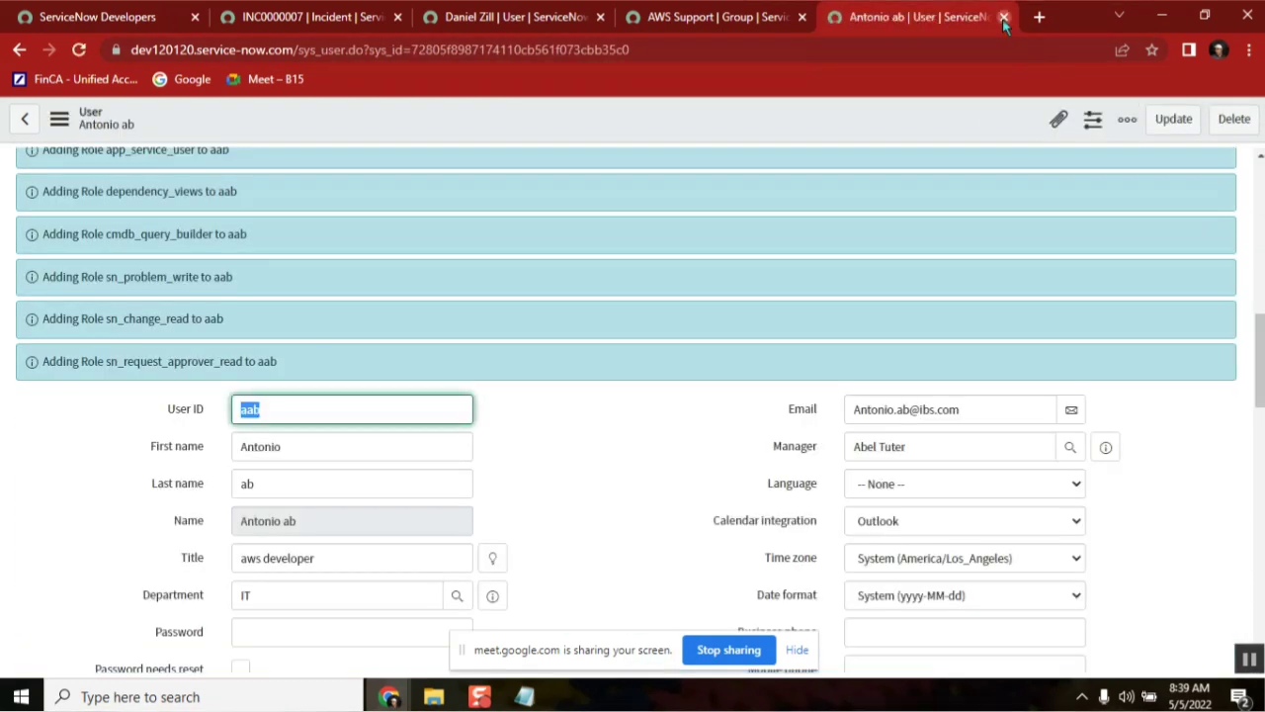
pyautogui.click(1003, 18)
# Reload INC0000007 and remove Universal Request from the incident form layout, then save the layout
pyautogui.click(356, 17)
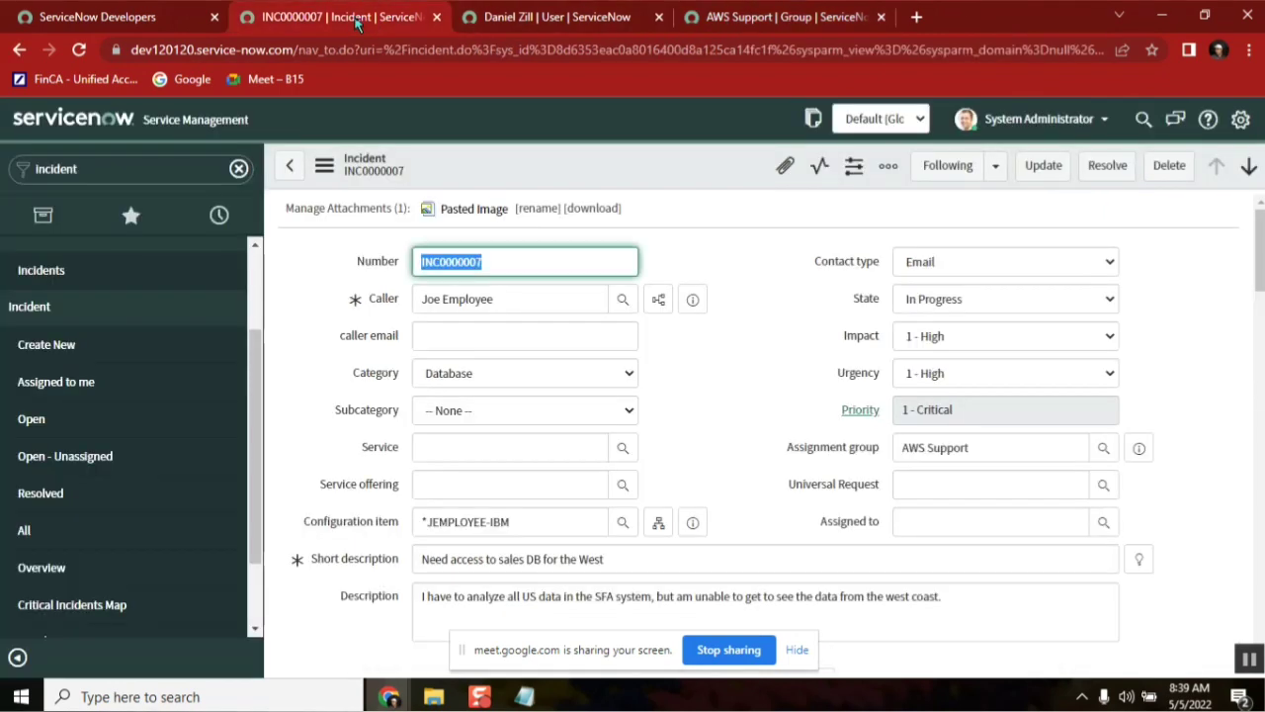
pyautogui.click(79, 50)
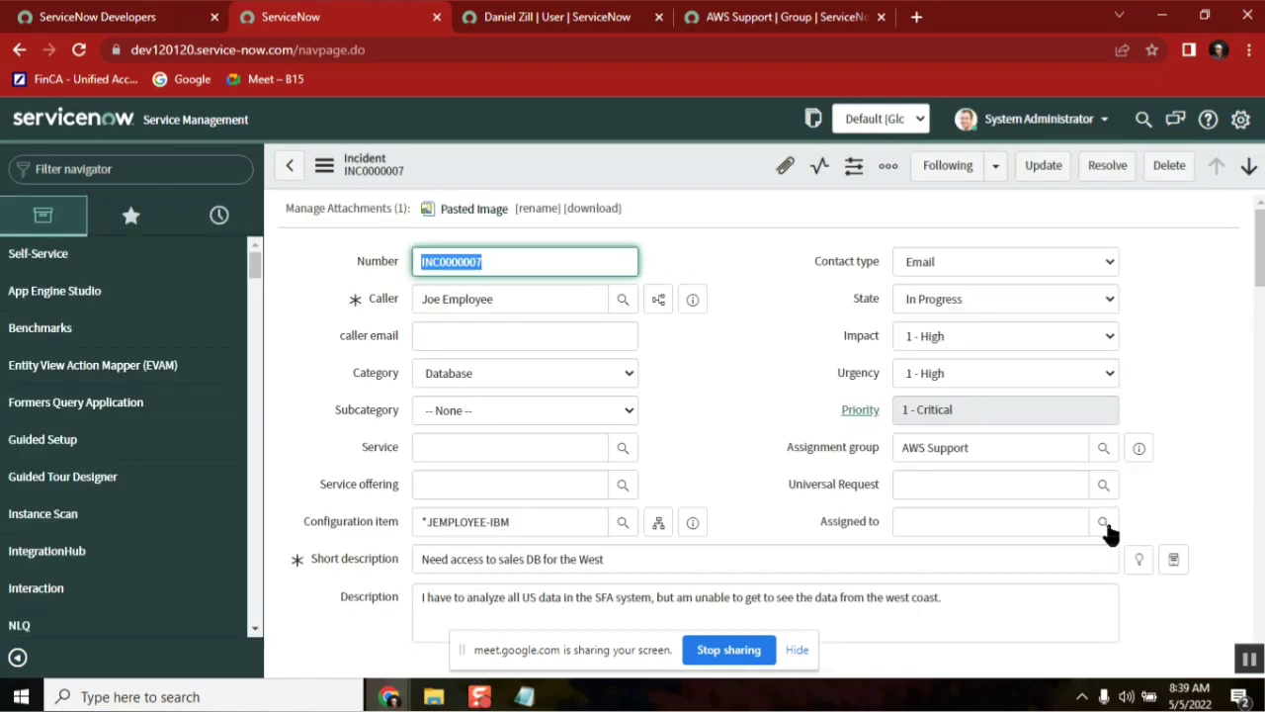
pyautogui.click(690, 171)
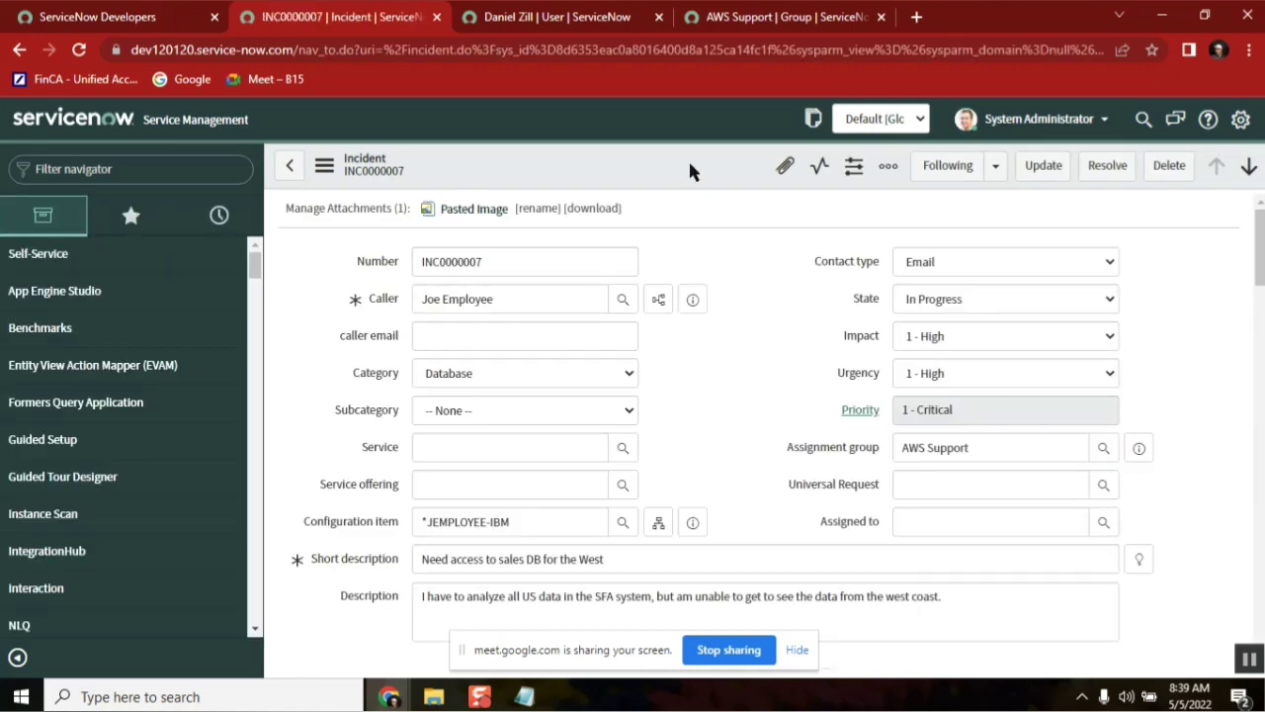
pyautogui.rightClick(690, 171)
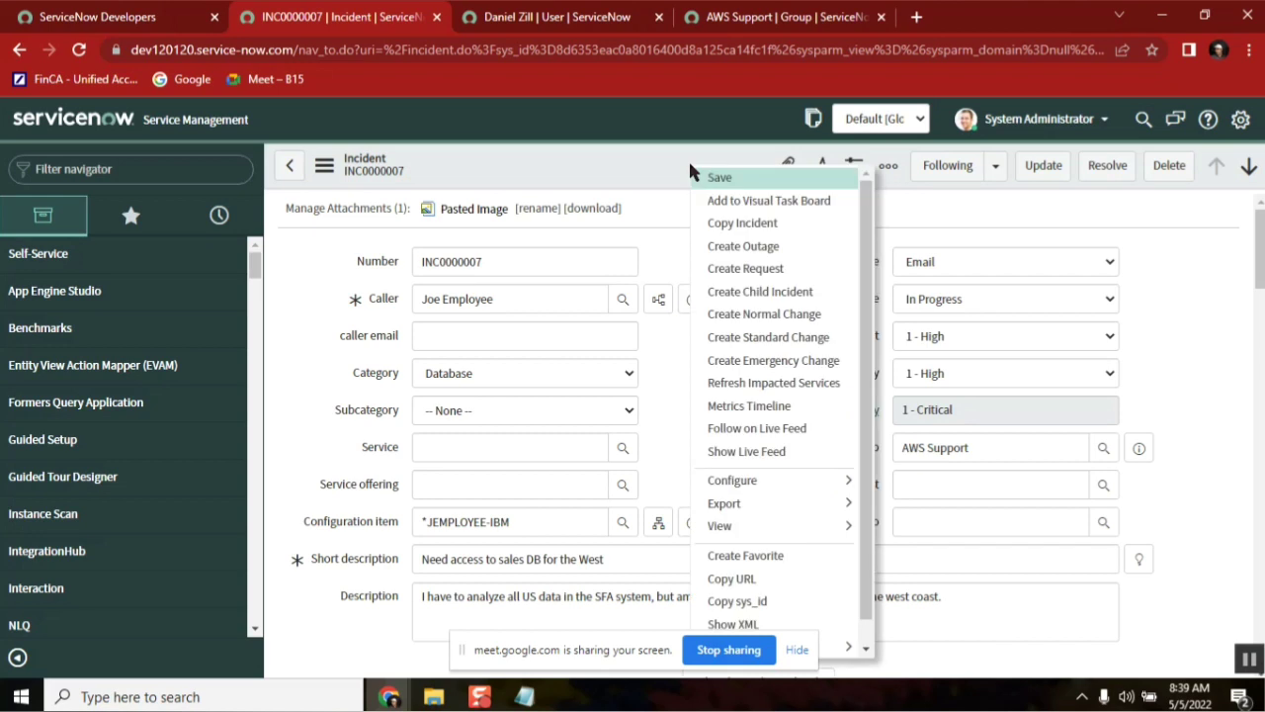
pyautogui.moveTo(769, 483)
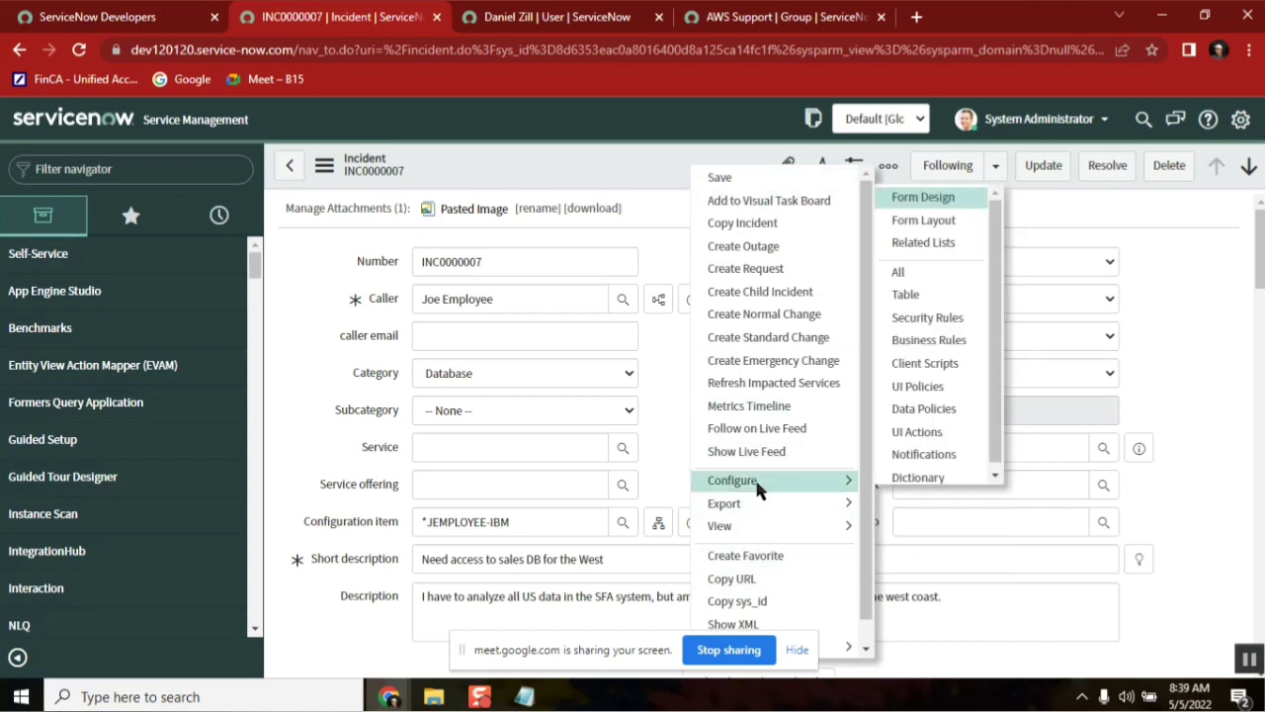
pyautogui.click(932, 220)
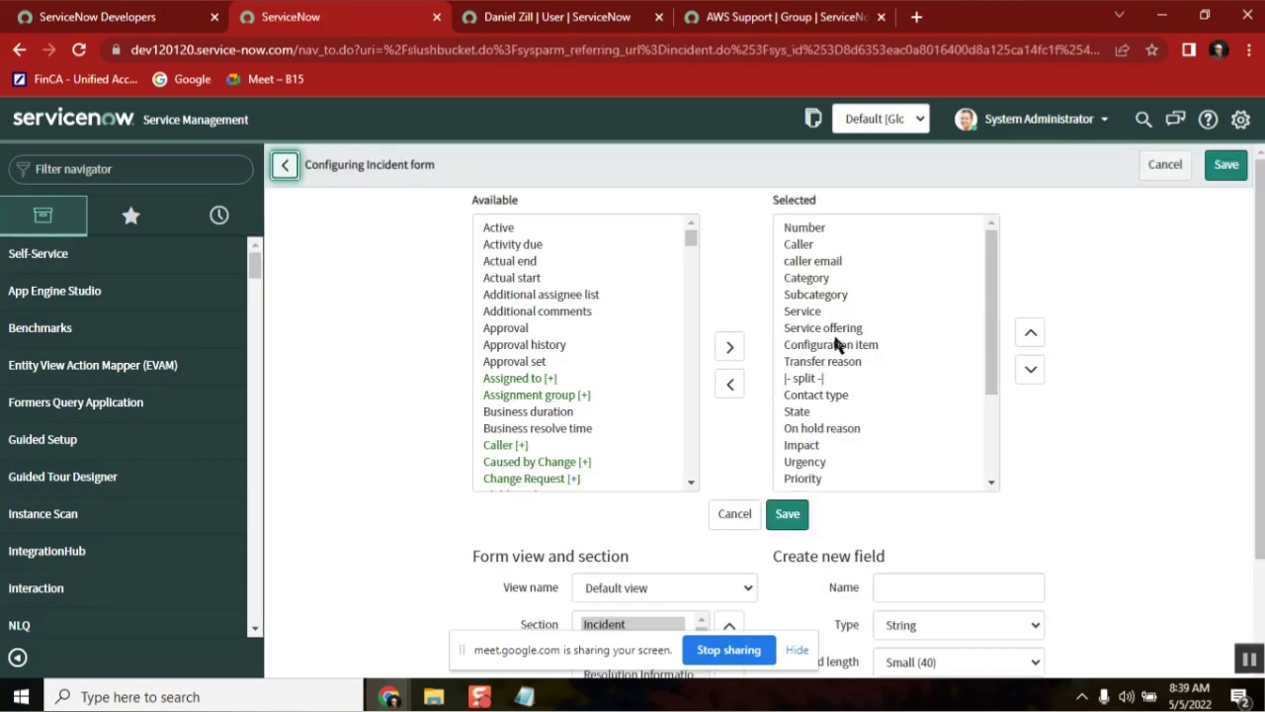
pyautogui.moveTo(991, 311); pyautogui.dragTo(1000, 392)
pyautogui.click(833, 380)
pyautogui.doubleClick(834, 380)
pyautogui.click(1226, 164)
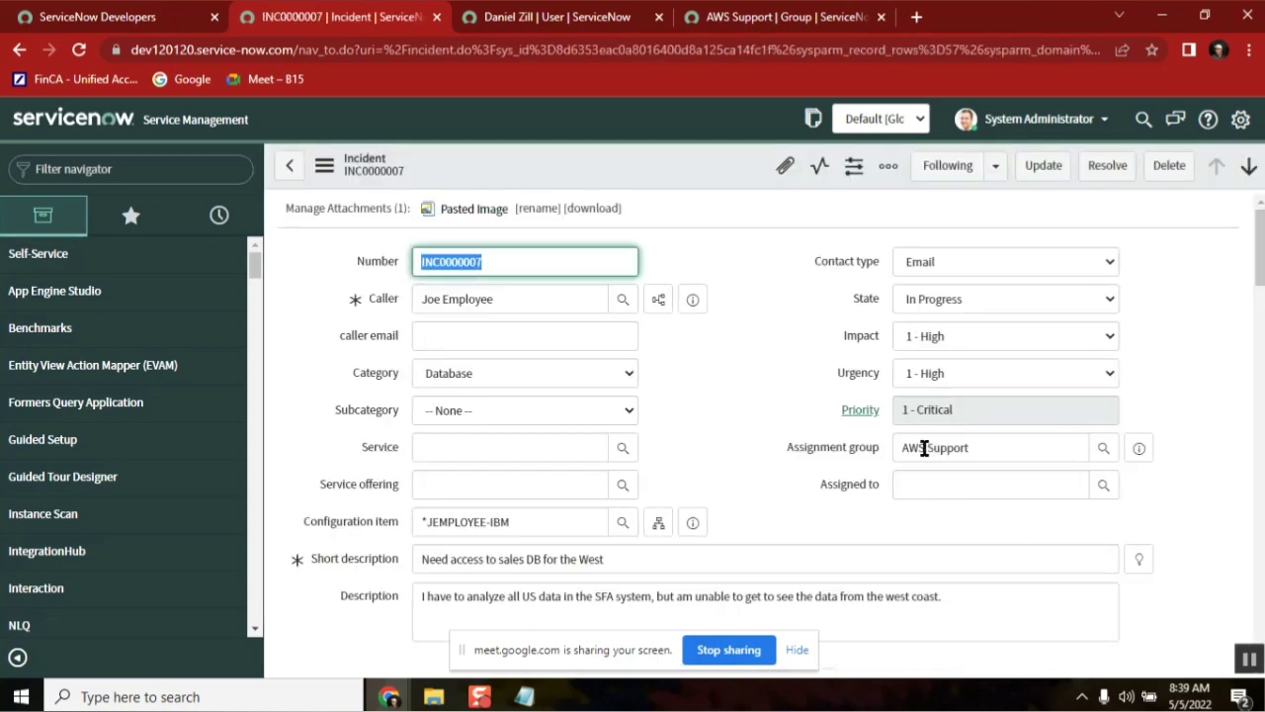
# Pick the group member in Assigned to, then clear the field and save INC0000007 unassigned
pyautogui.click(925, 448)
pyautogui.click(1103, 485)
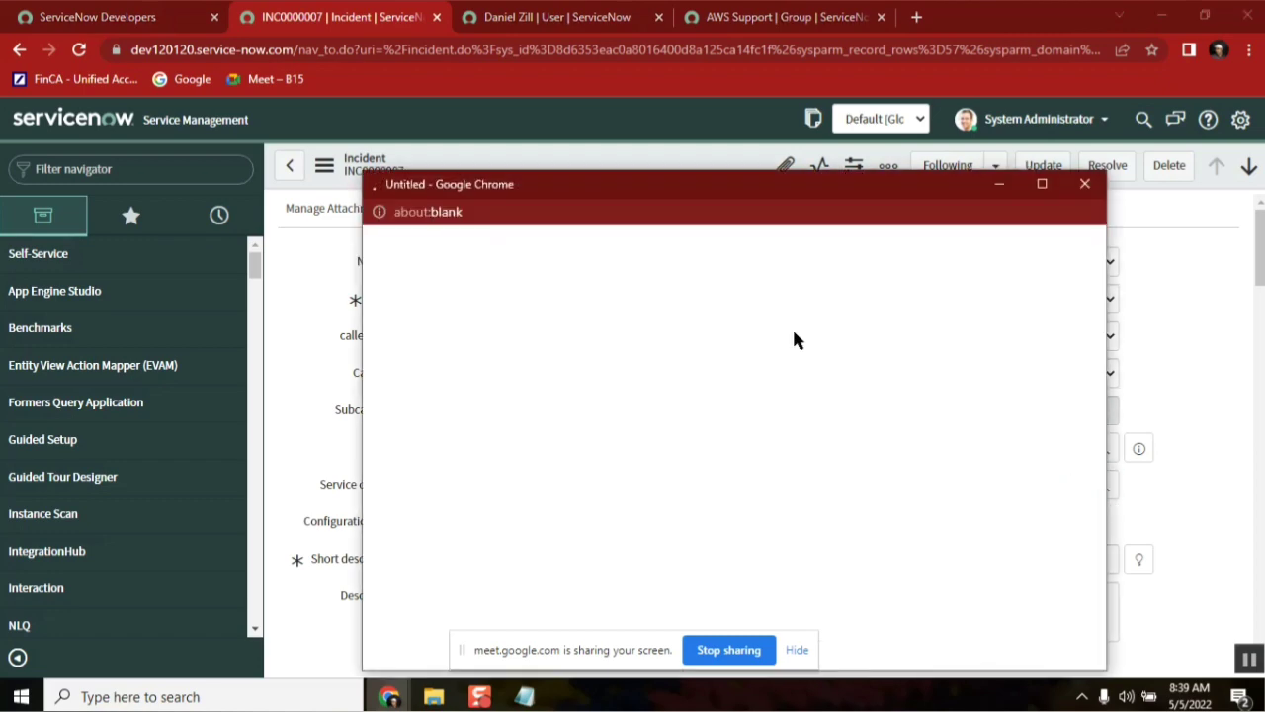
pyautogui.click(461, 385)
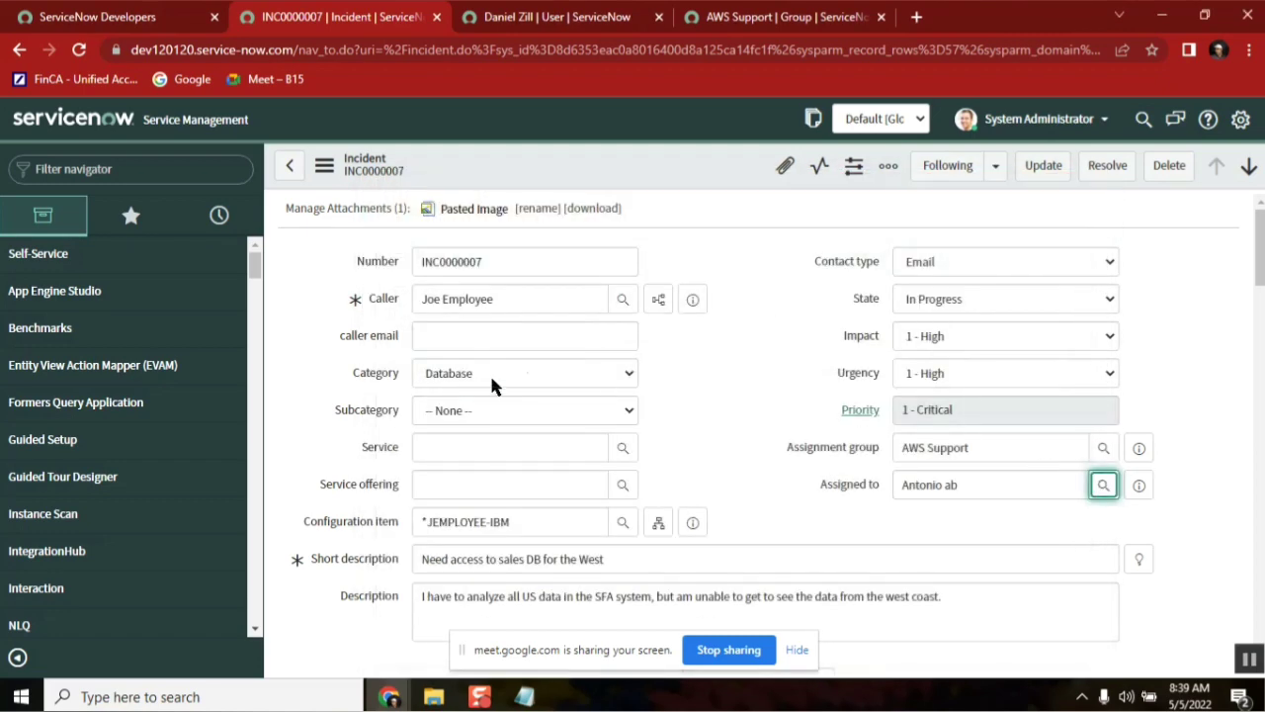
pyautogui.click(985, 489)
pyautogui.press('BackSpace')
pyautogui.press('BackSpace')
pyautogui.press('BackSpace')
pyautogui.press('BackSpace')
pyautogui.press('BackSpace')
pyautogui.press('BackSpace')
pyautogui.press('BackSpace')
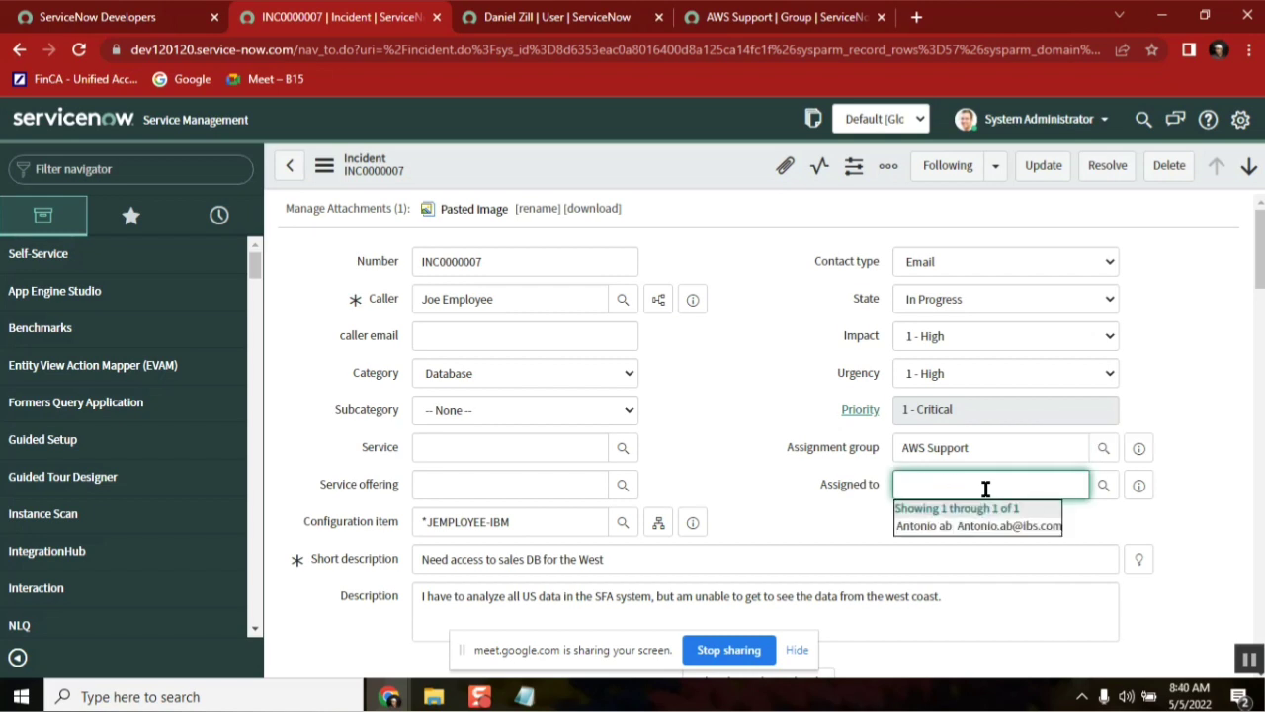
pyautogui.click(802, 358)
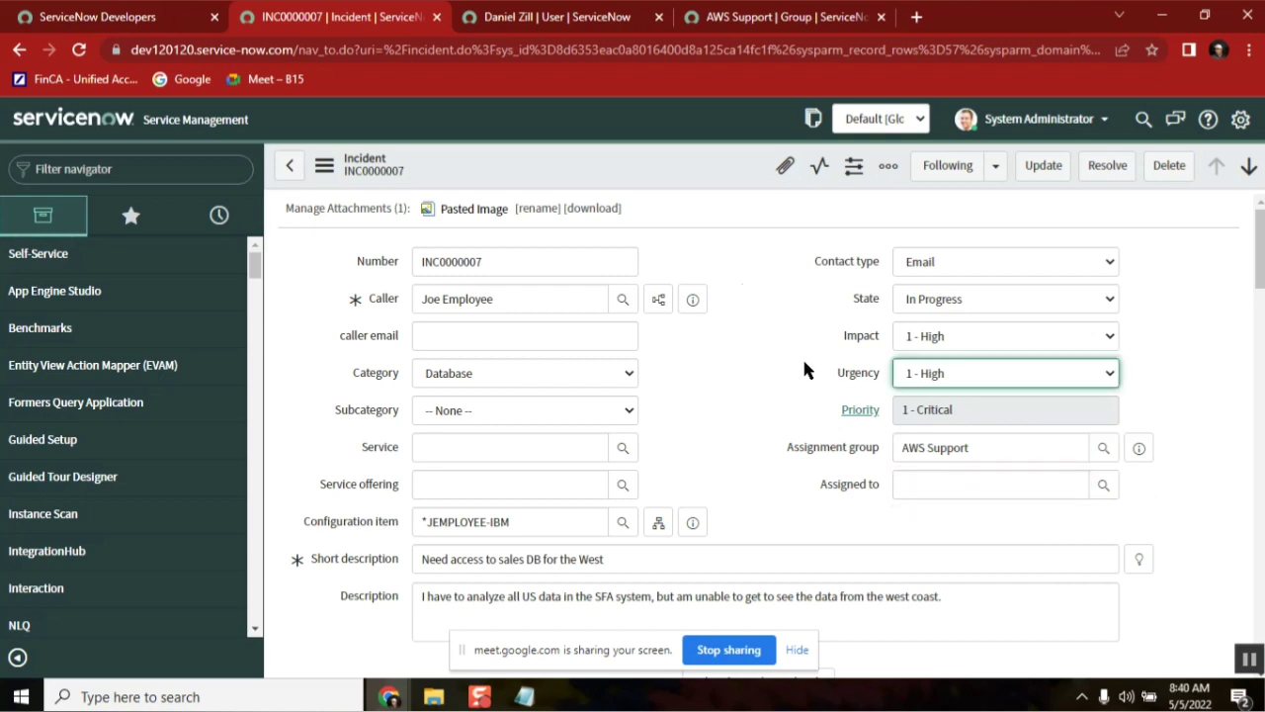
pyautogui.rightClick(655, 170)
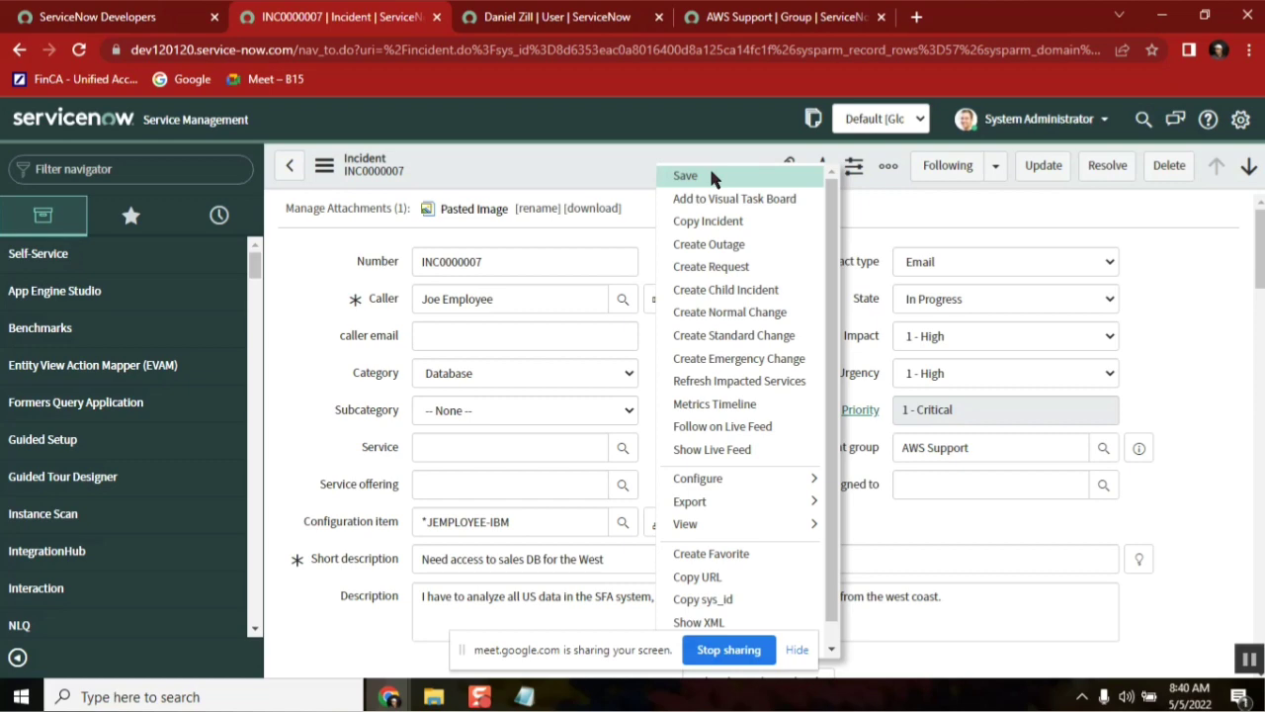
pyautogui.click(708, 176)
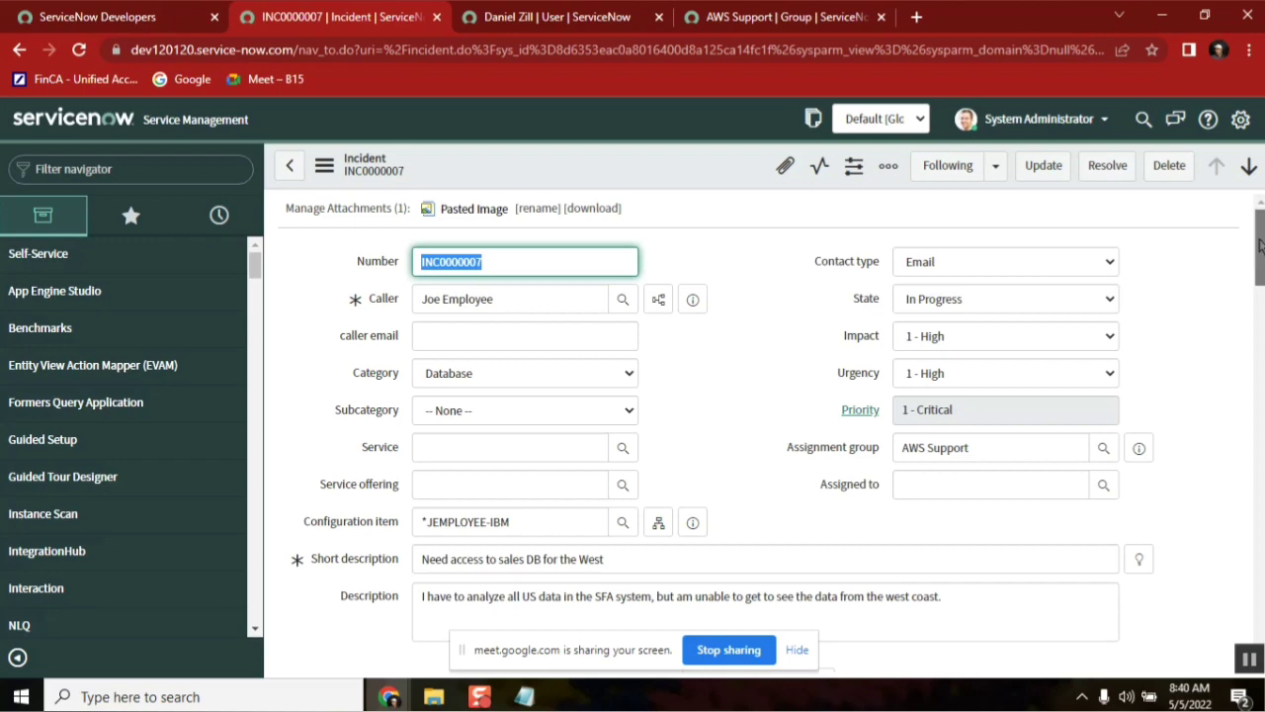
# Expand the assignment email in the Activities log and select INC0000007 in its headline
pyautogui.moveTo(1260, 247); pyautogui.dragTo(1255, 348)
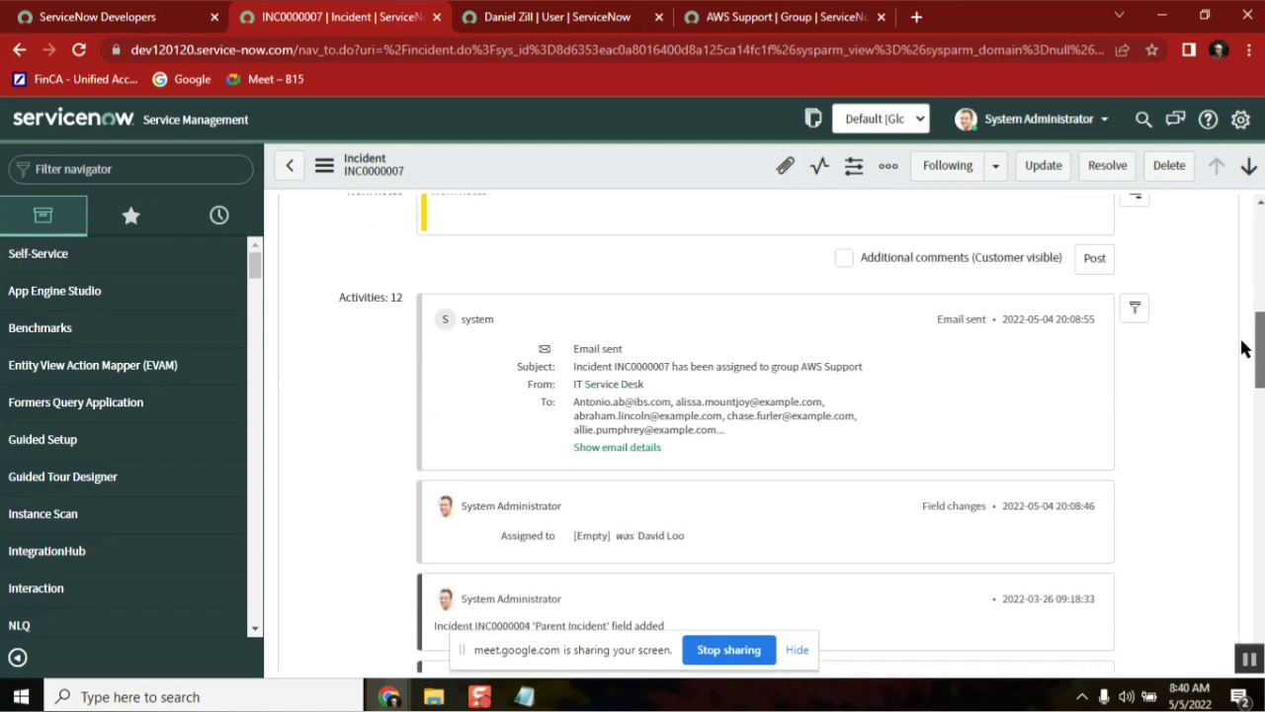
pyautogui.click(629, 447)
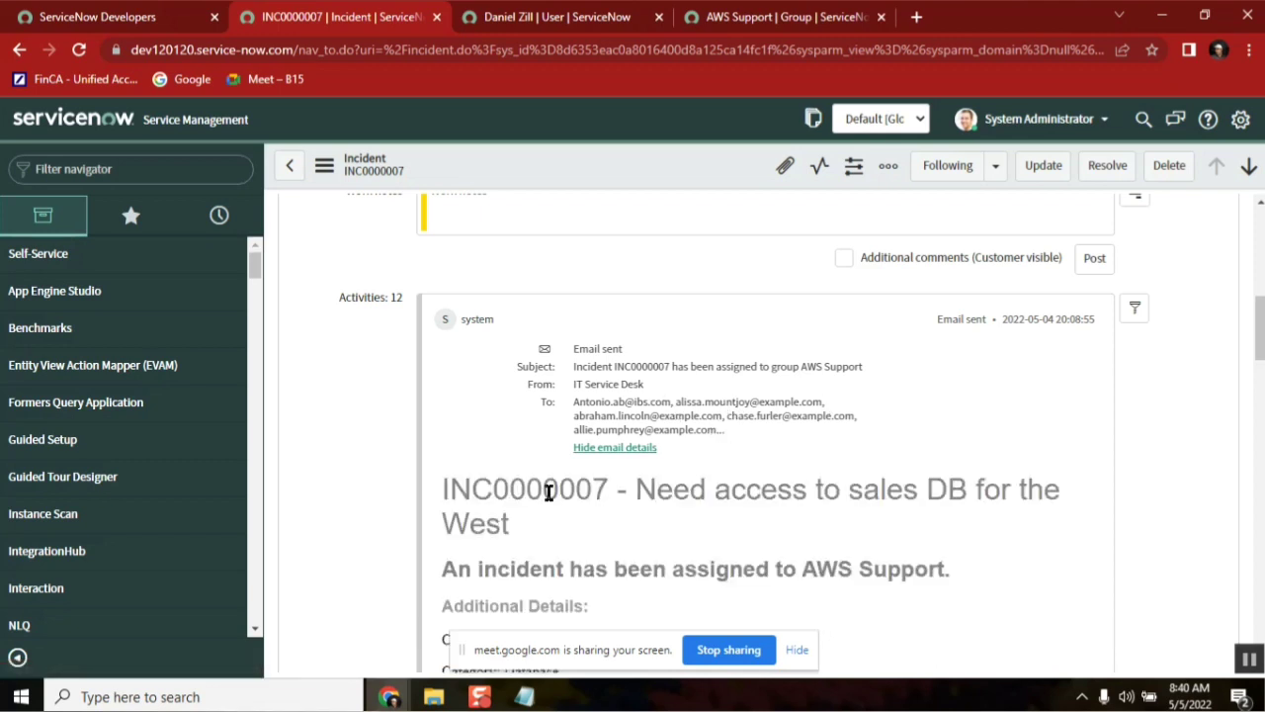
pyautogui.doubleClick(550, 494)
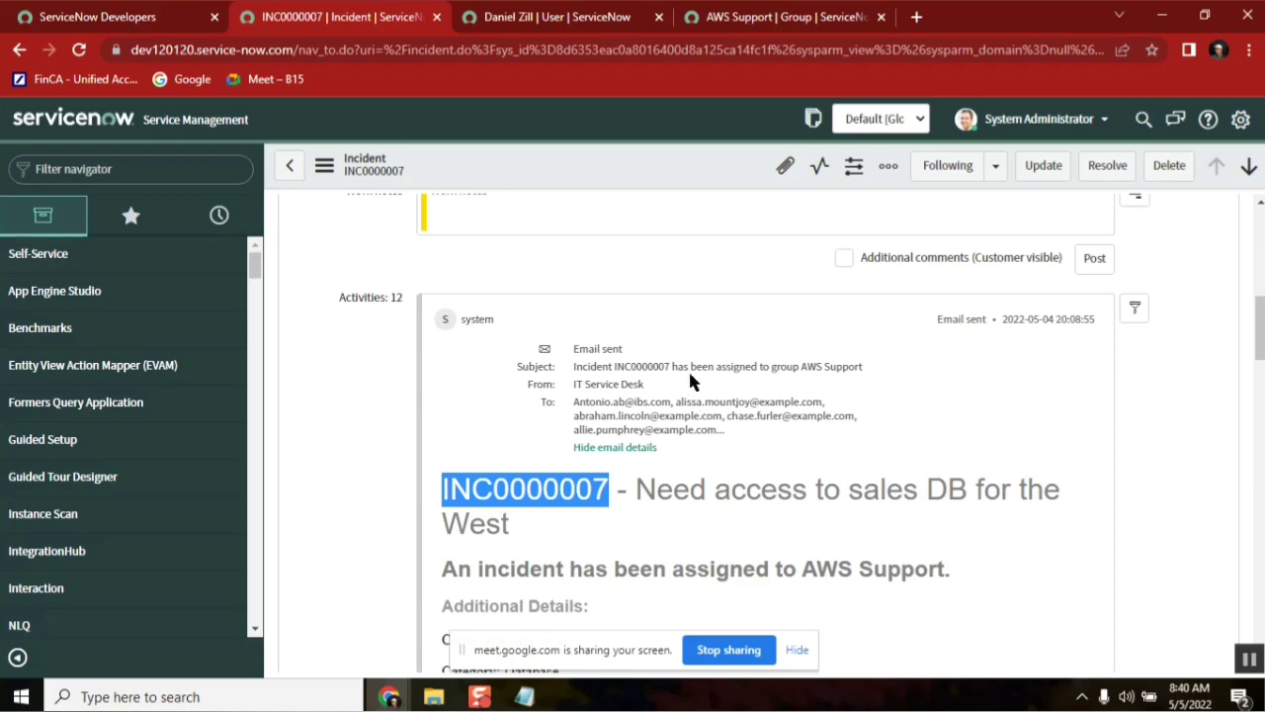
# Reload the incognito ServiceNow window and log out of its current session
pyautogui.moveTo(406, 697)
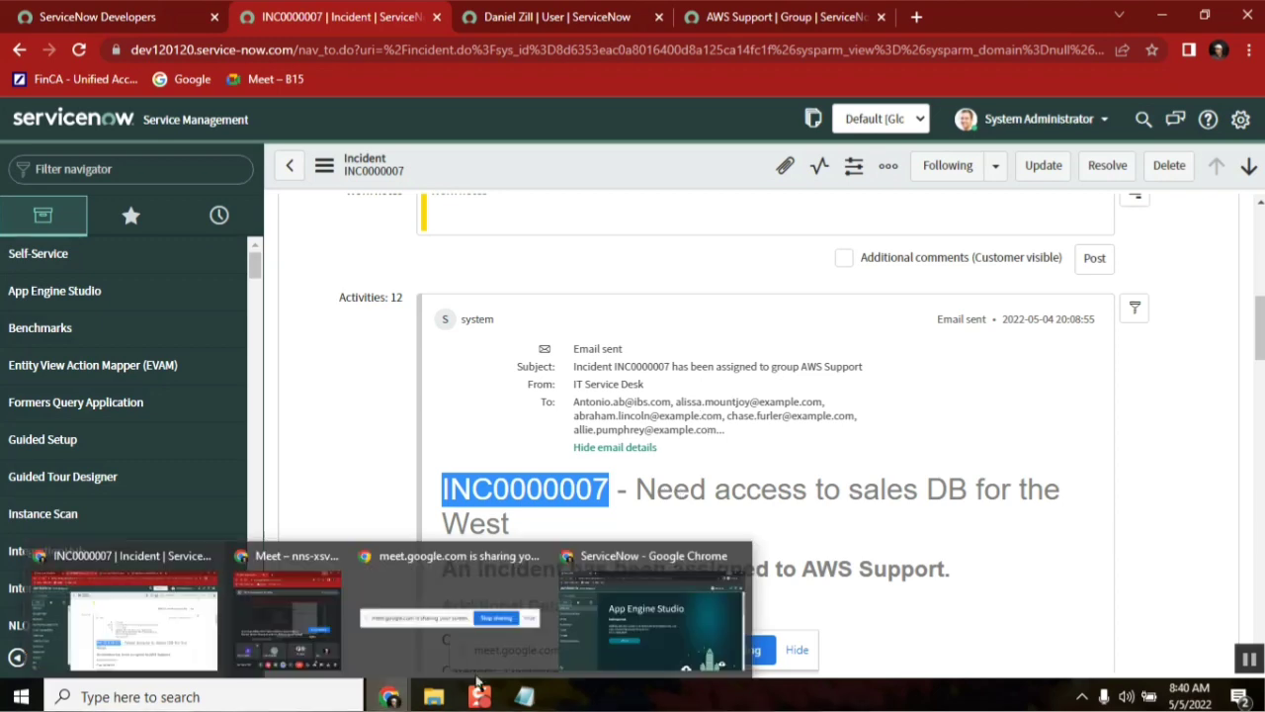
pyautogui.click(672, 632)
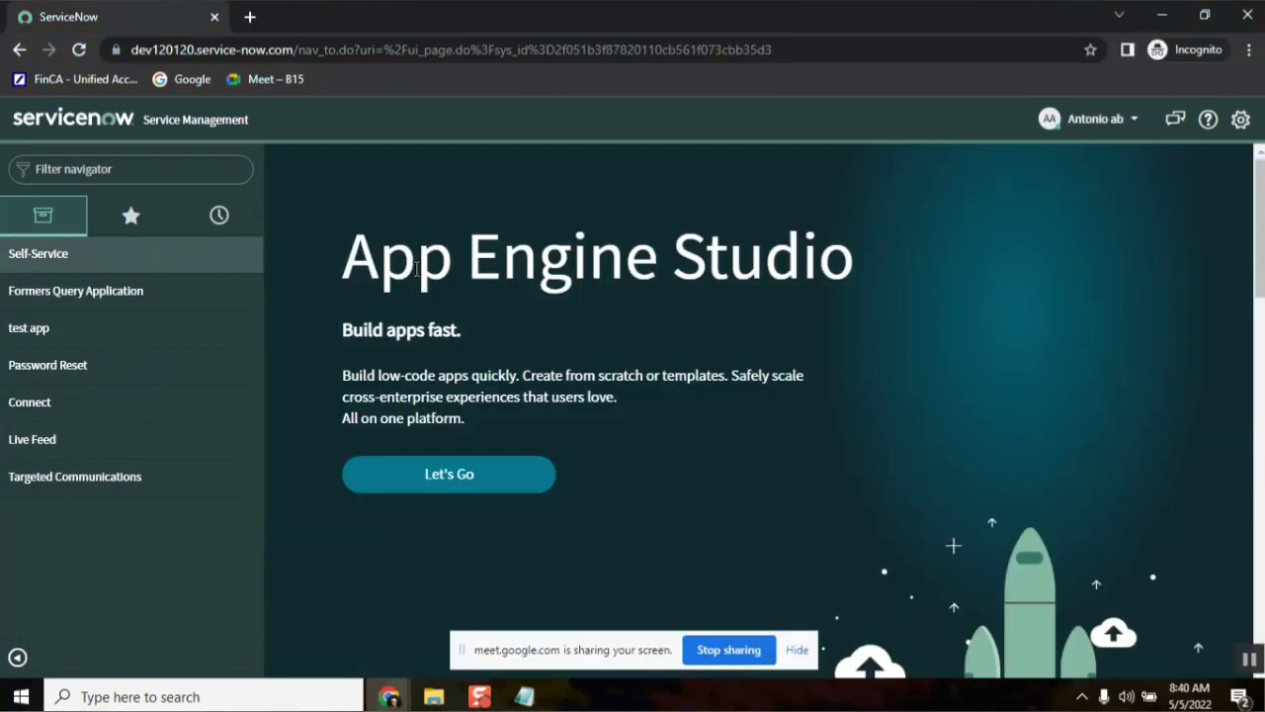
pyautogui.click(79, 49)
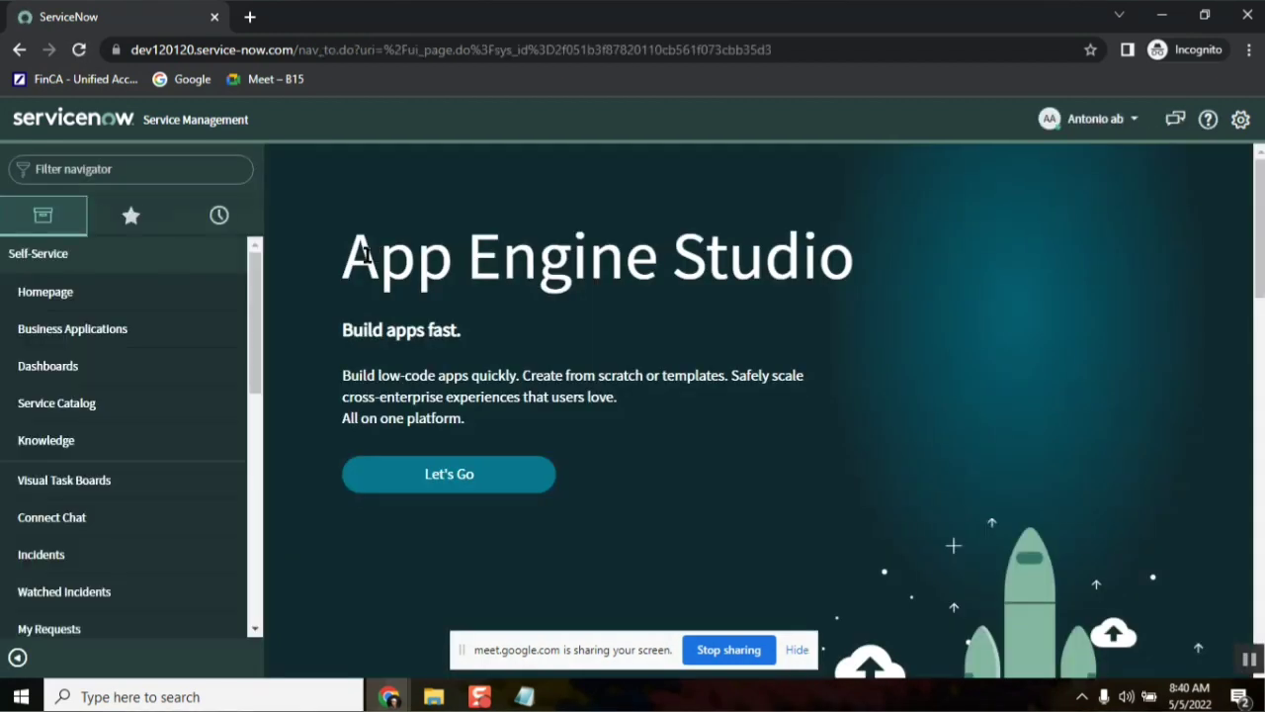
pyautogui.click(46, 259)
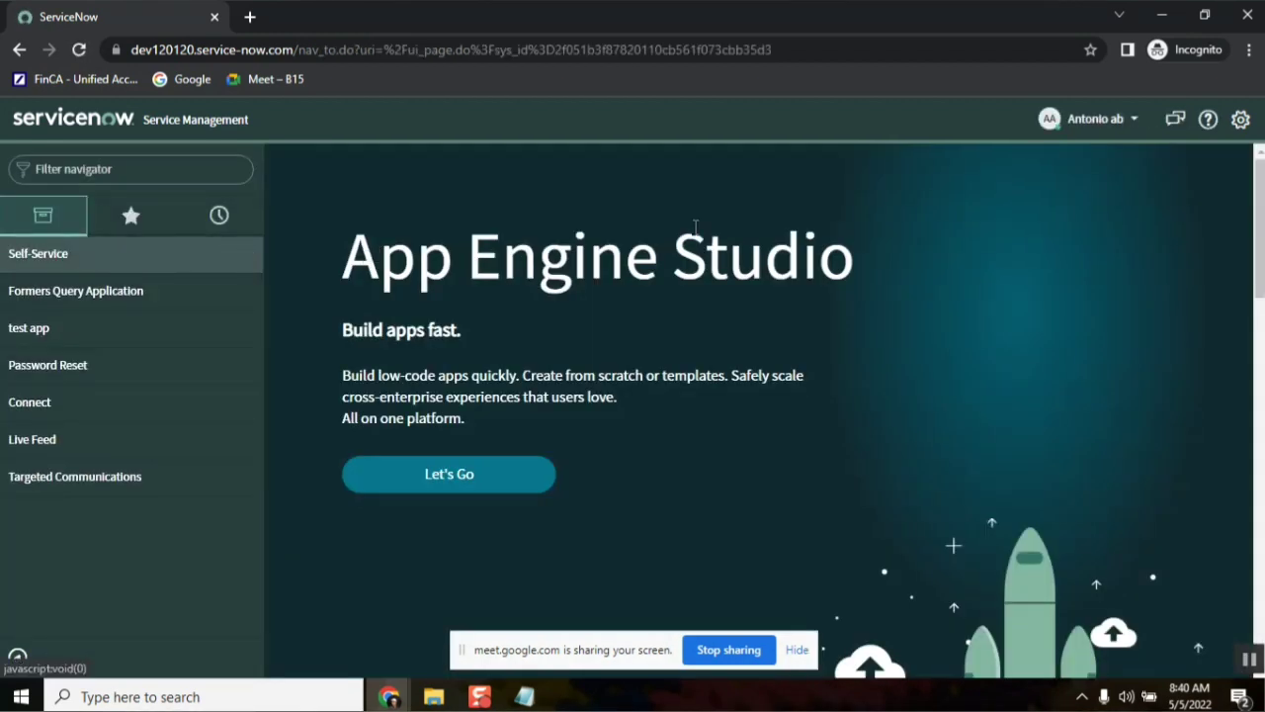
pyautogui.click(1097, 120)
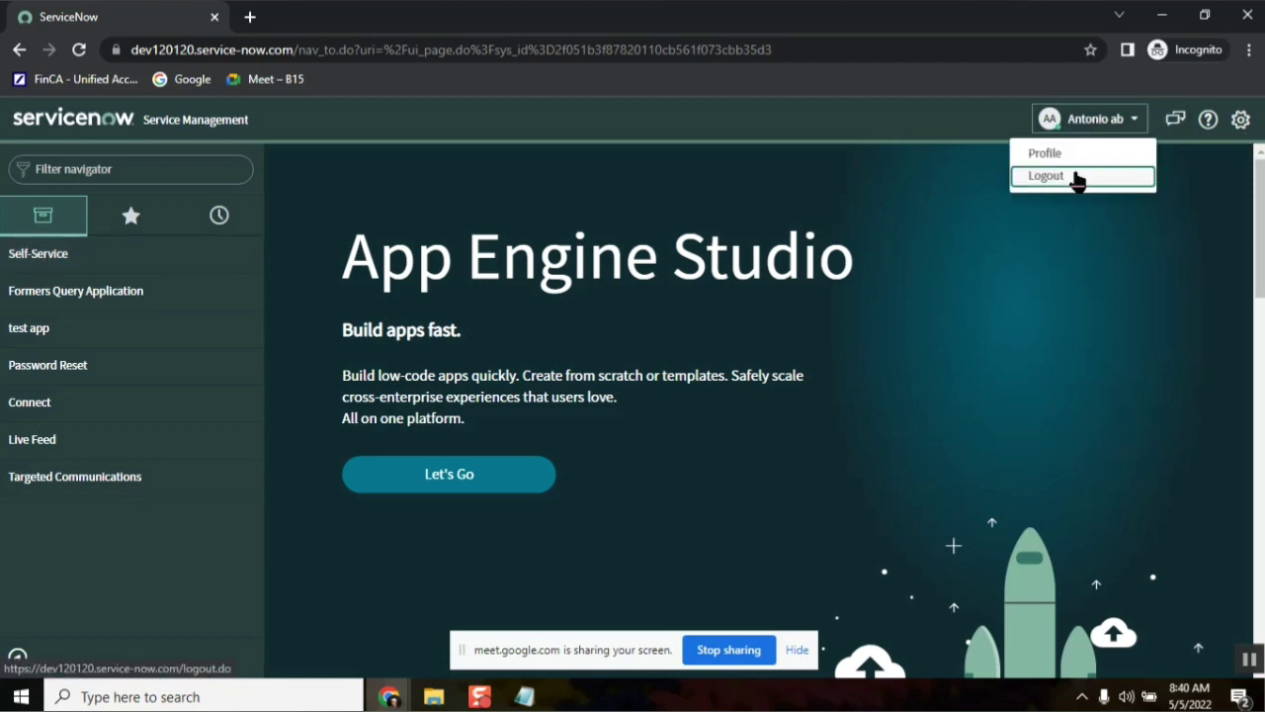
pyautogui.click(1075, 175)
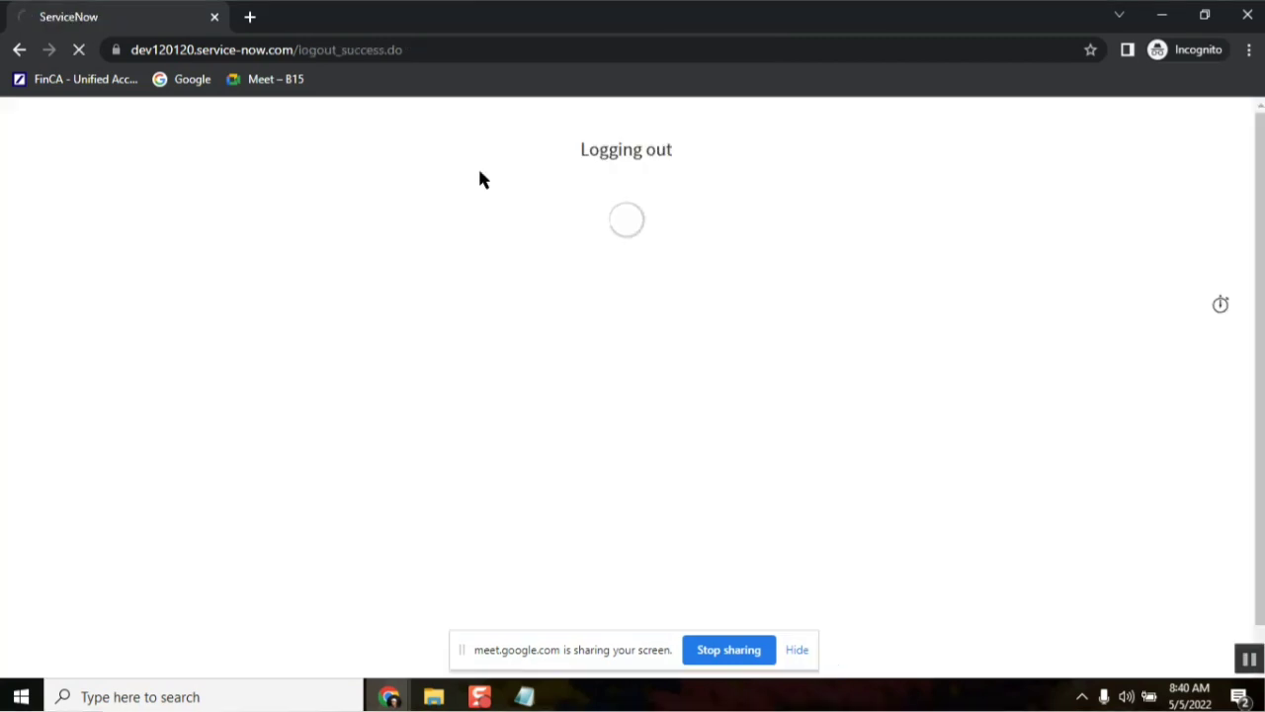
# Try logging in with the group member's user name and password, then start re-entering the user name
pyautogui.click(125, 206)
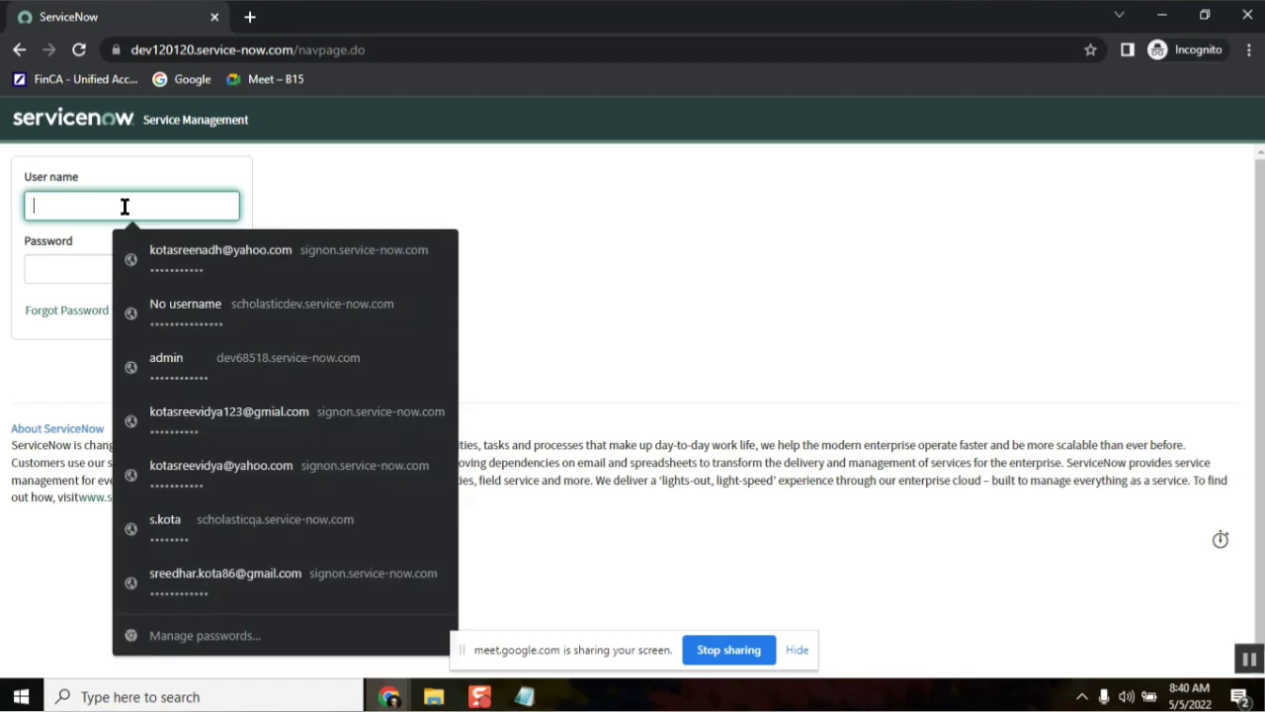
pyautogui.write('aab')
pyautogui.press('Tab')
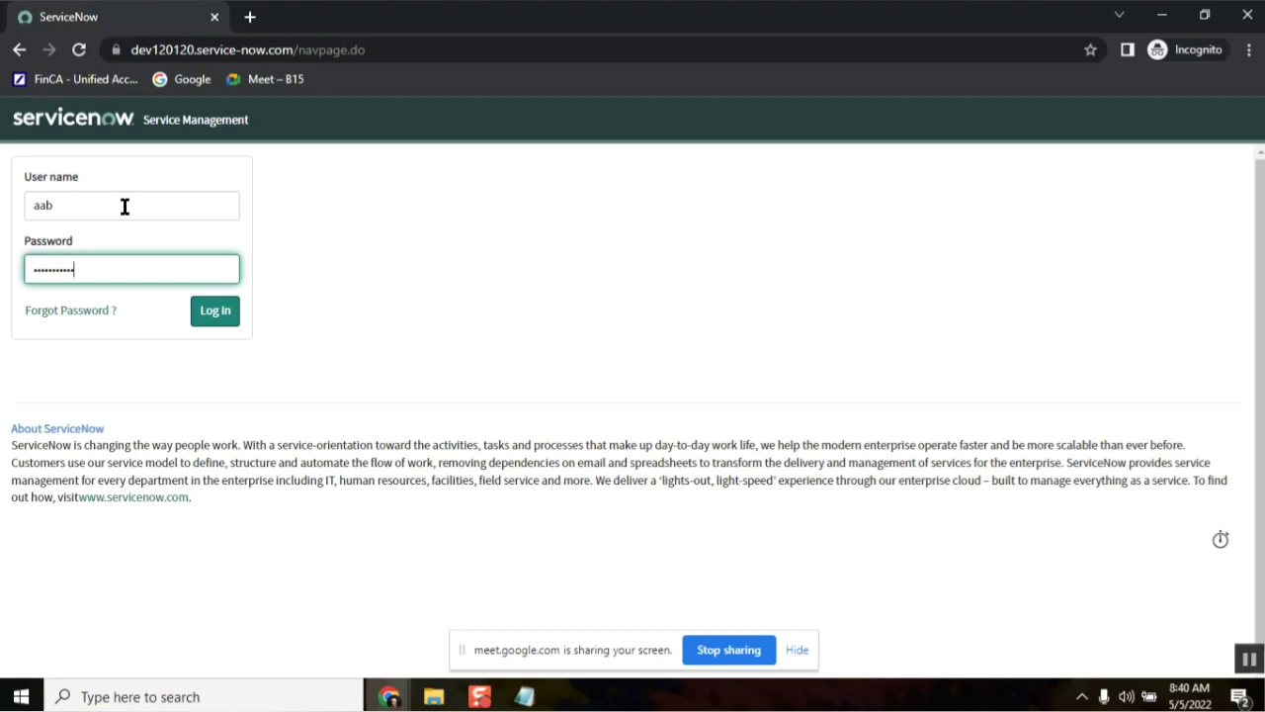
pyautogui.click(208, 322)
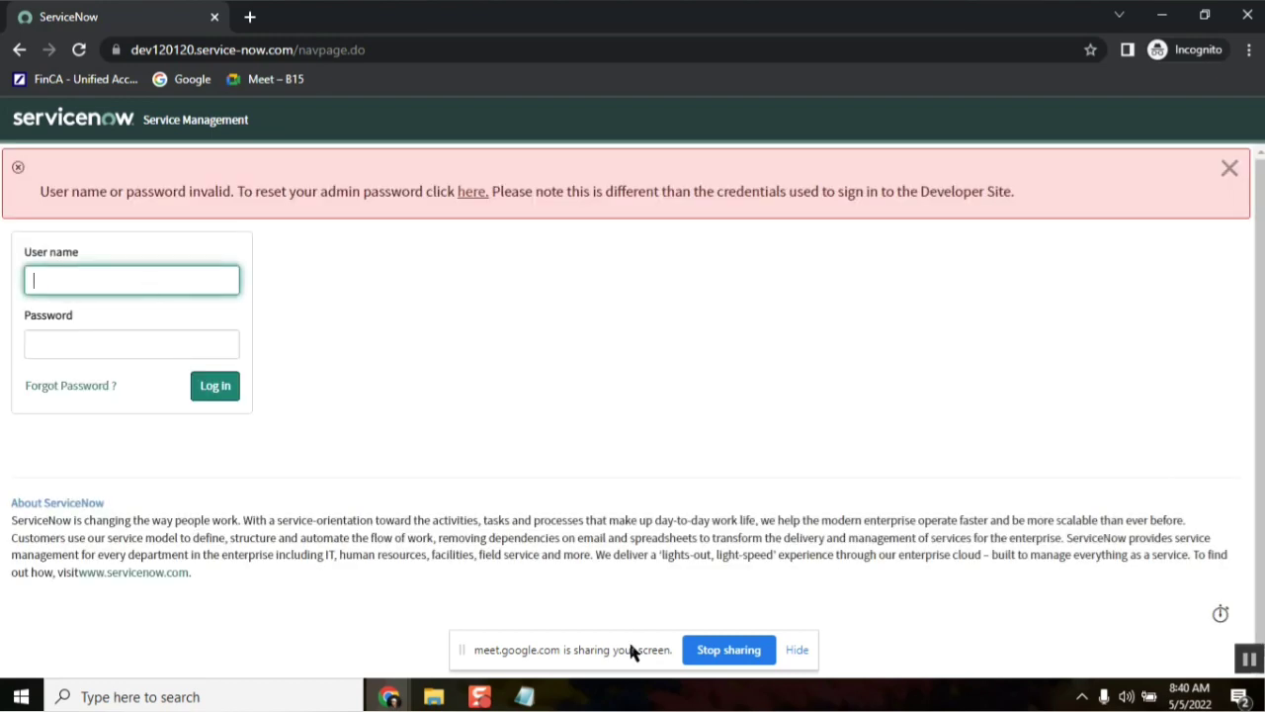
pyautogui.click(182, 280)
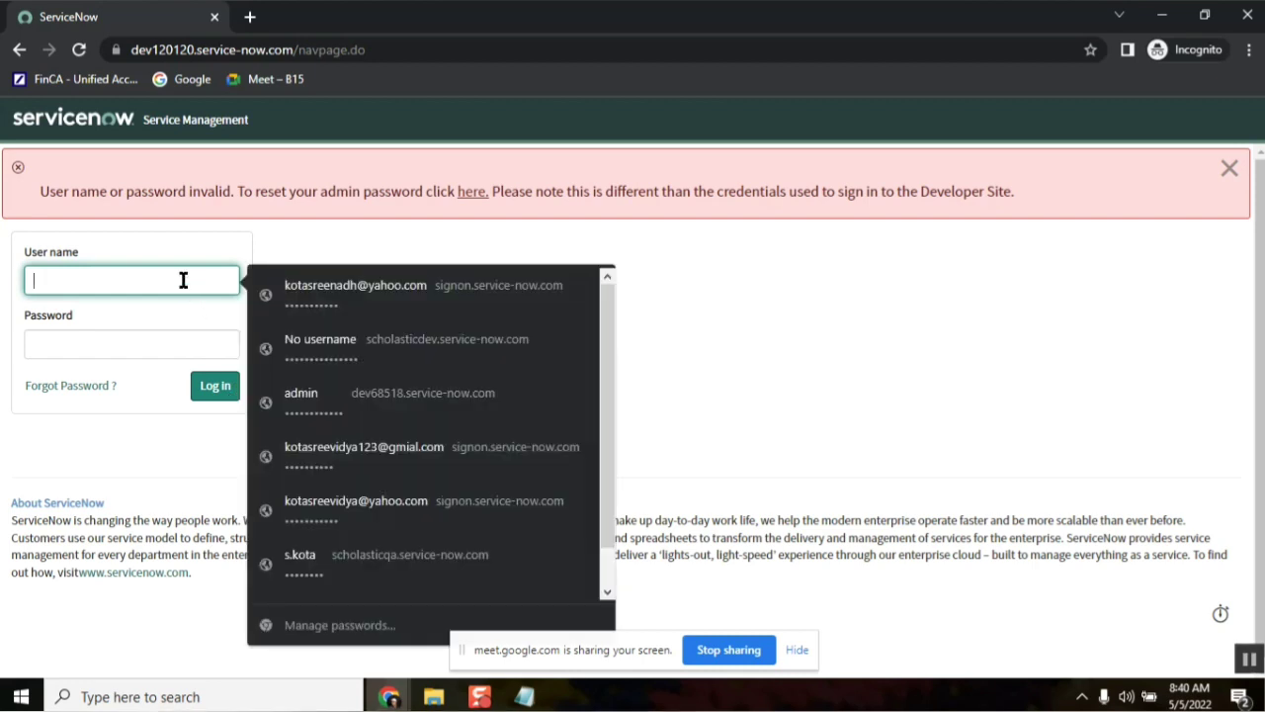
pyautogui.write('a')
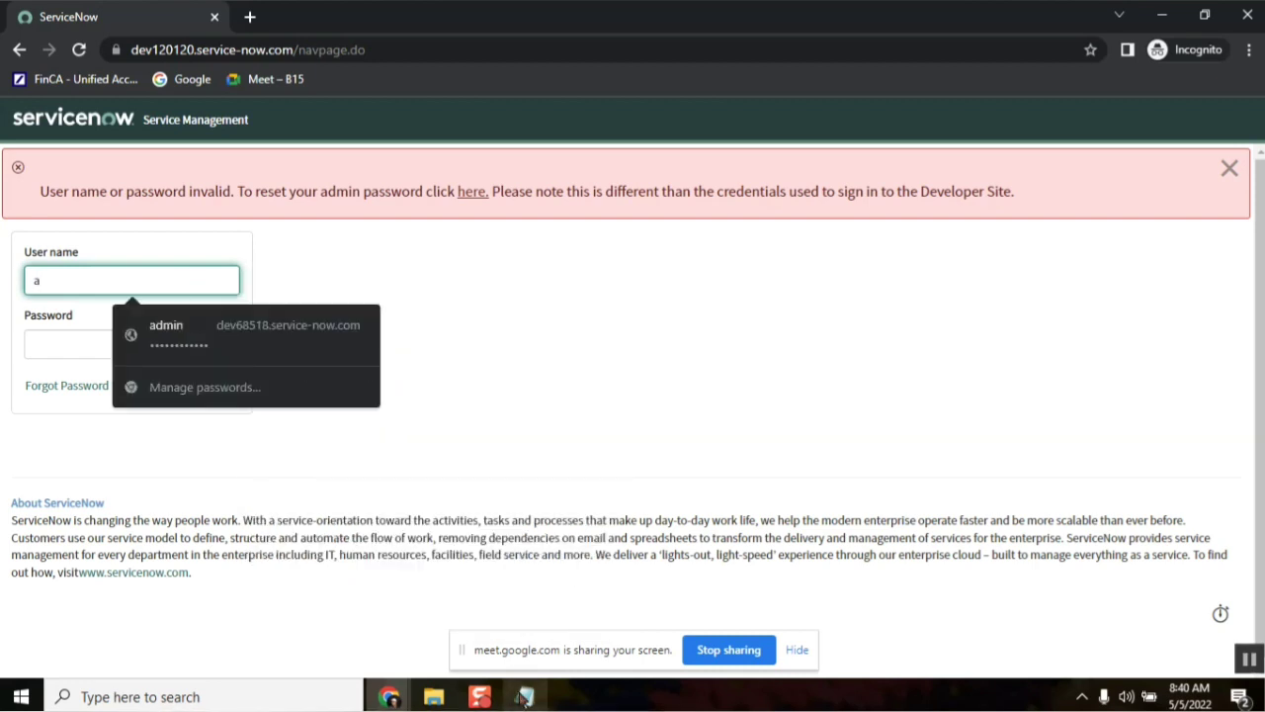
pyautogui.moveTo(388, 696)
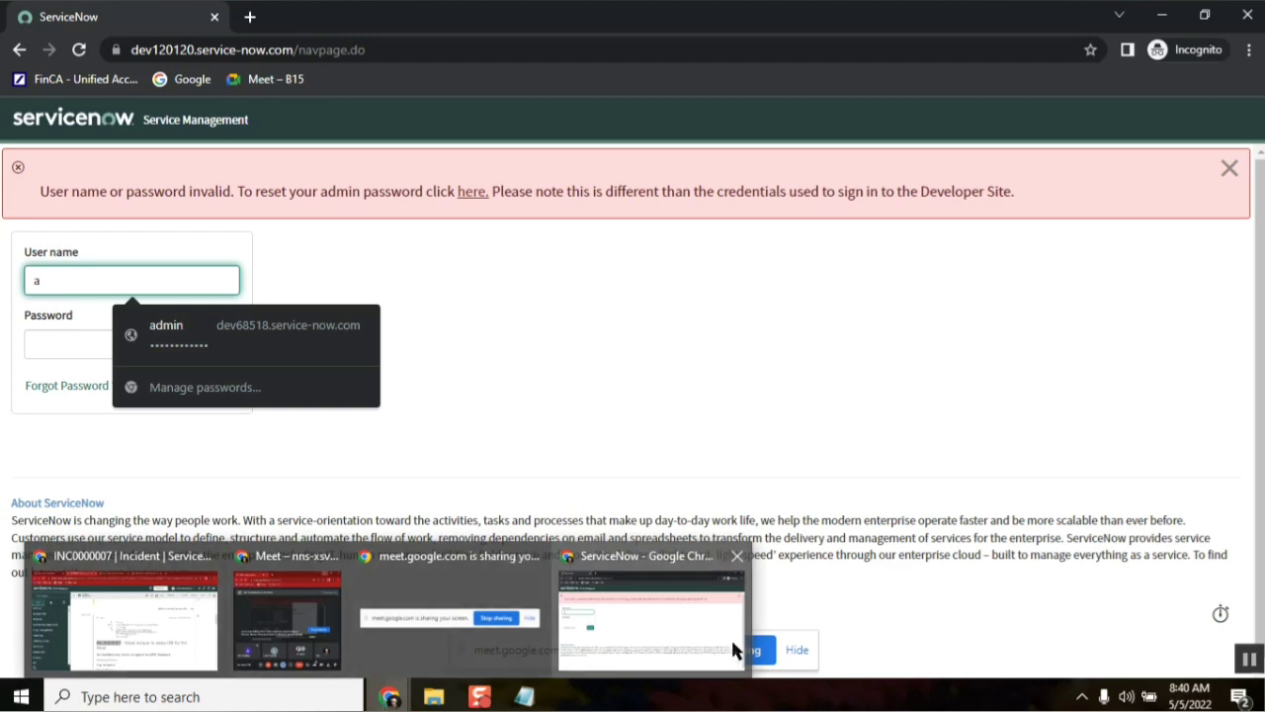
pyautogui.click(171, 613)
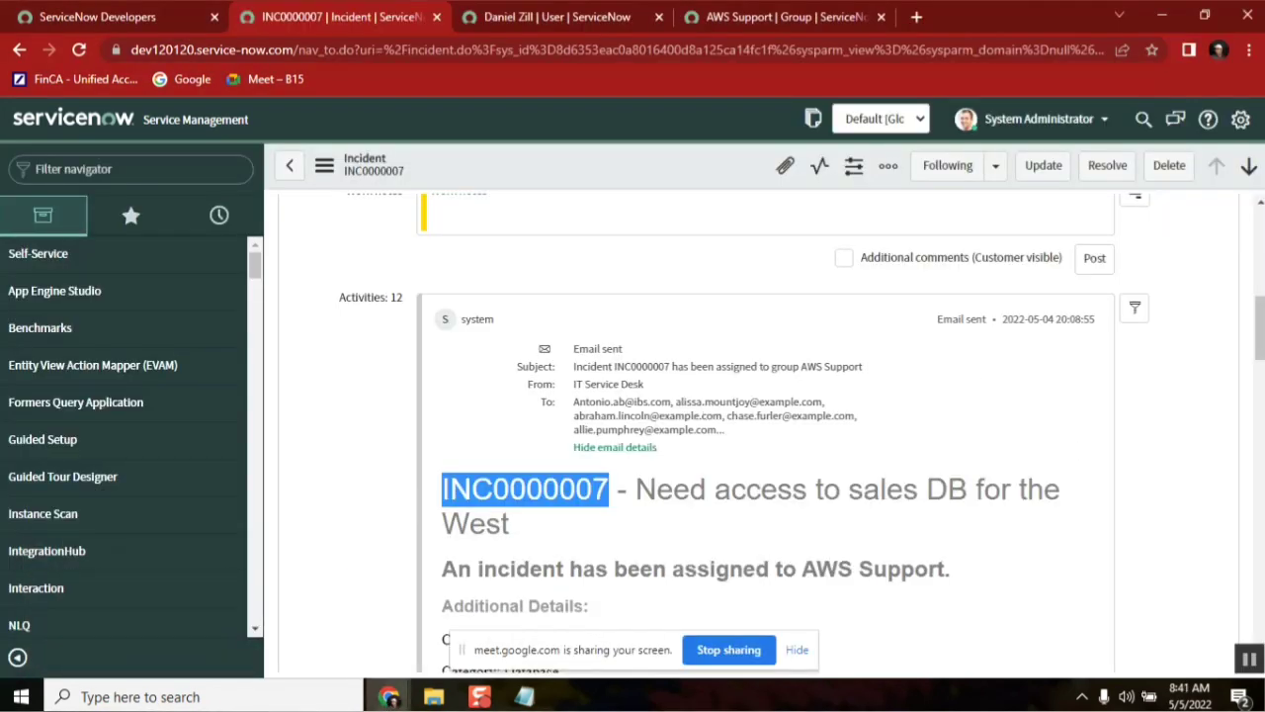
pyautogui.scroll(5, 1091, 442)
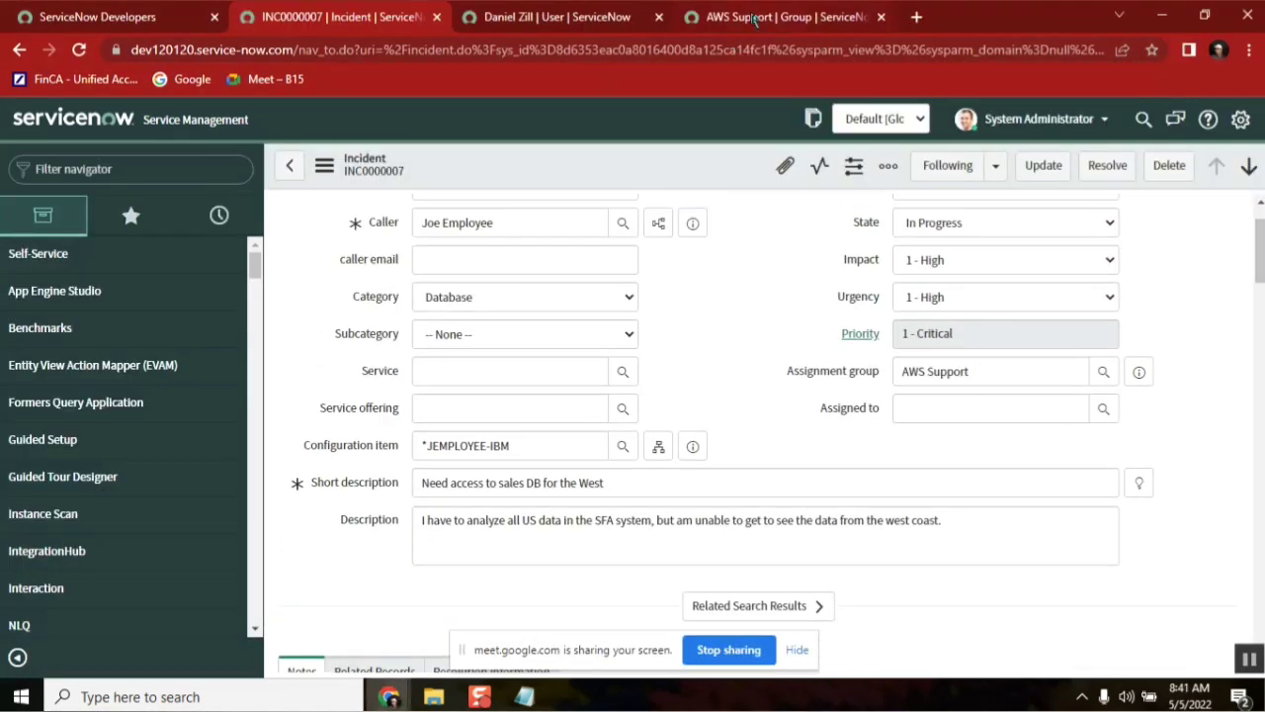
pyautogui.click(747, 18)
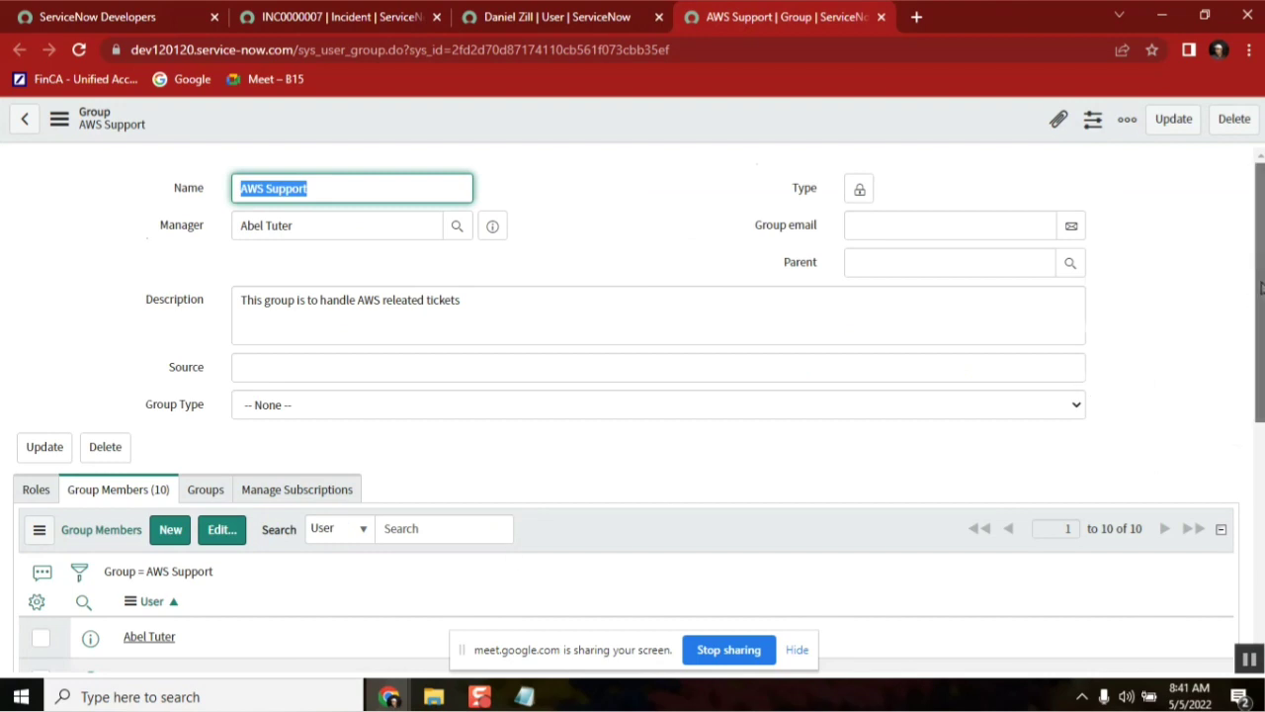
pyautogui.scroll(-3, 643, 425)
pyautogui.keyDown('ctrl'); pyautogui.click(164, 499); pyautogui.keyUp('ctrl')
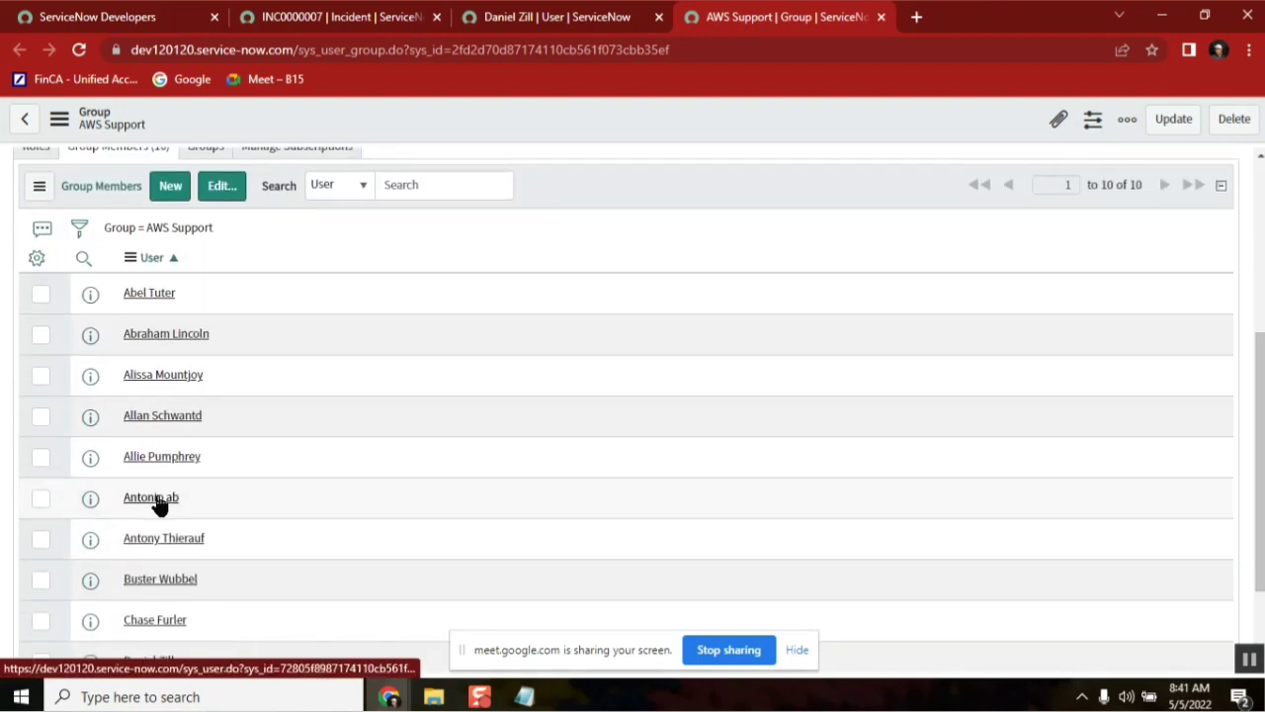
pyautogui.click(906, 19)
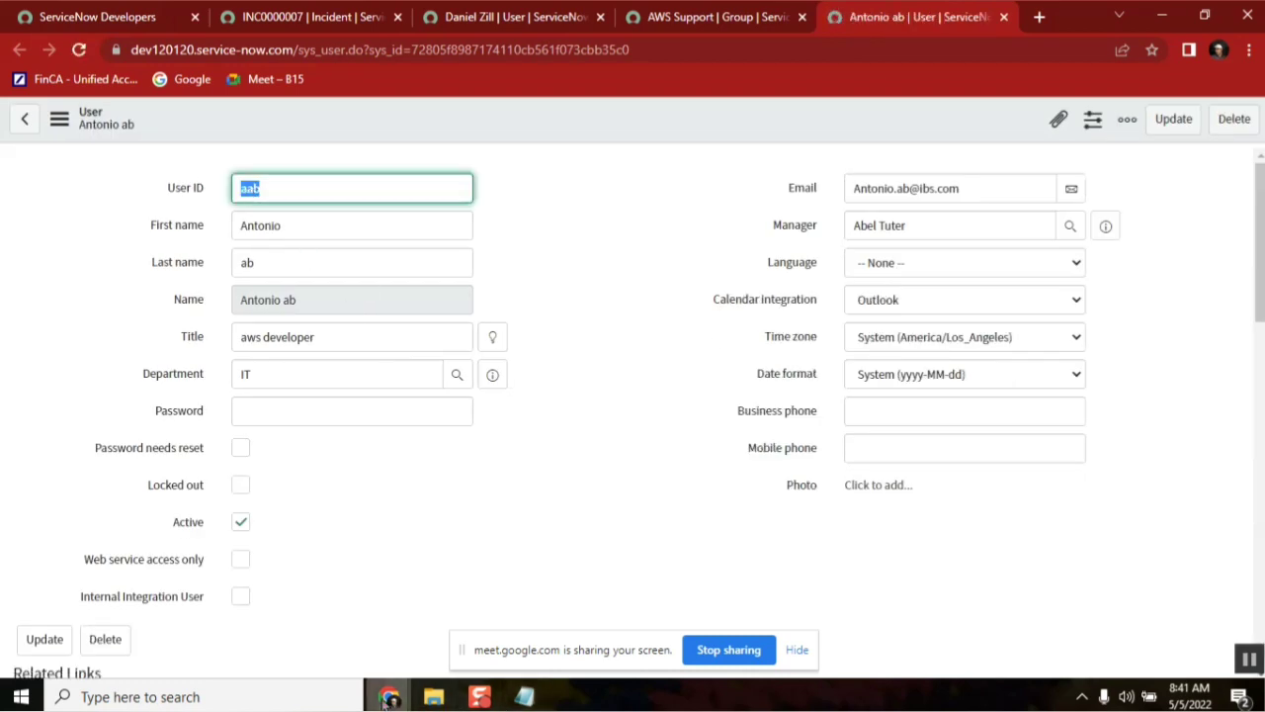
pyautogui.moveTo(389, 696)
pyautogui.click(616, 611)
pyautogui.click(168, 269)
pyautogui.write('a')
pyautogui.write('aa')
pyautogui.write('b')
# Log in as the AWS Support member and expand the Incident modules in the navigator
pyautogui.press('Tab')
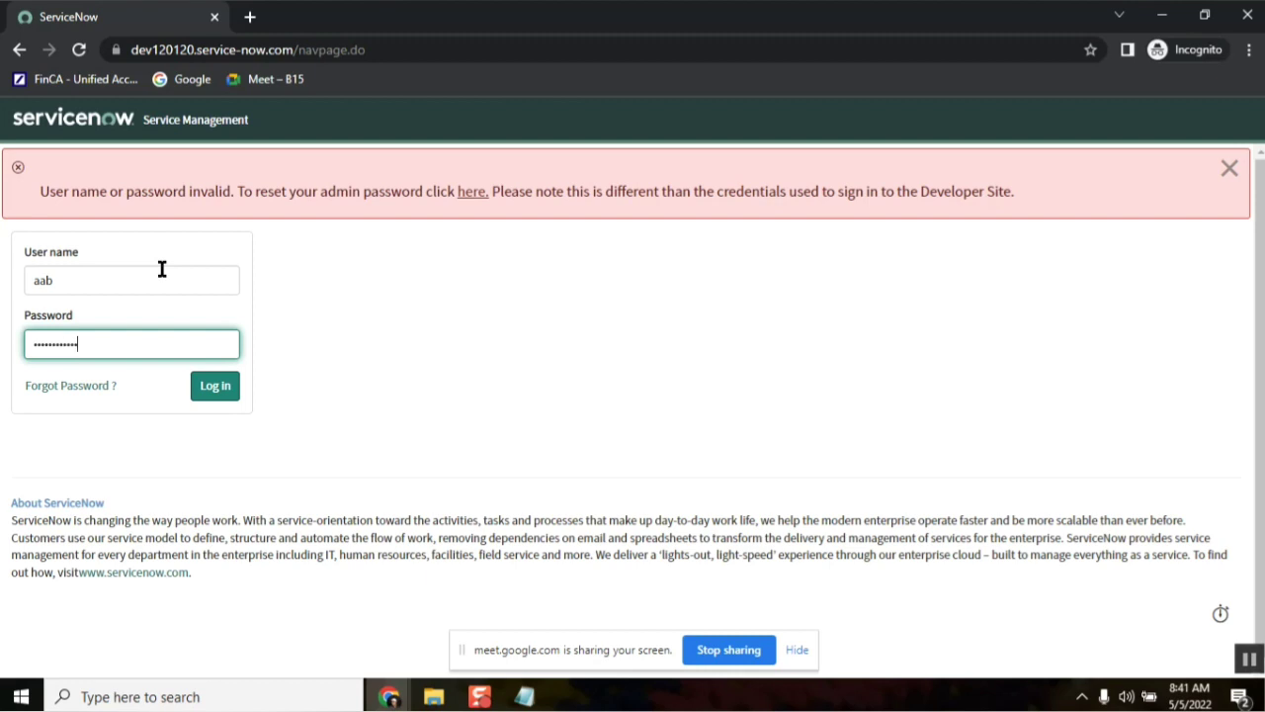
pyautogui.click(218, 391)
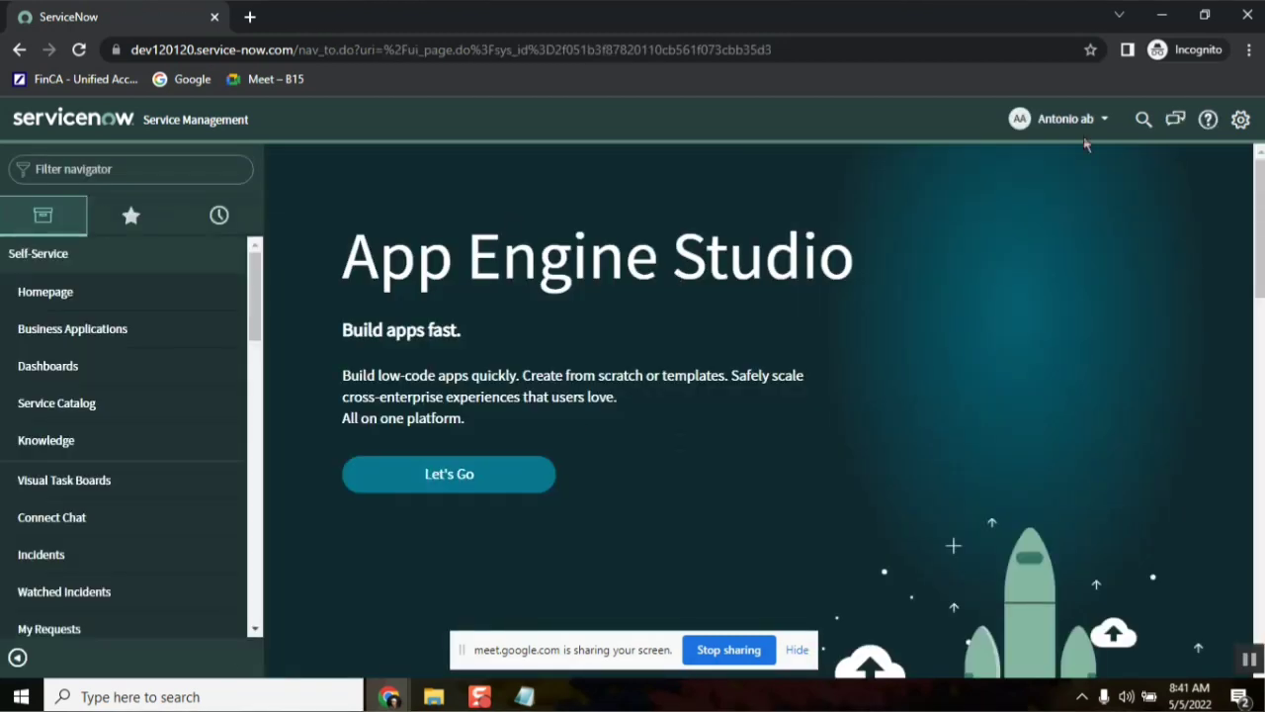
pyautogui.click(44, 263)
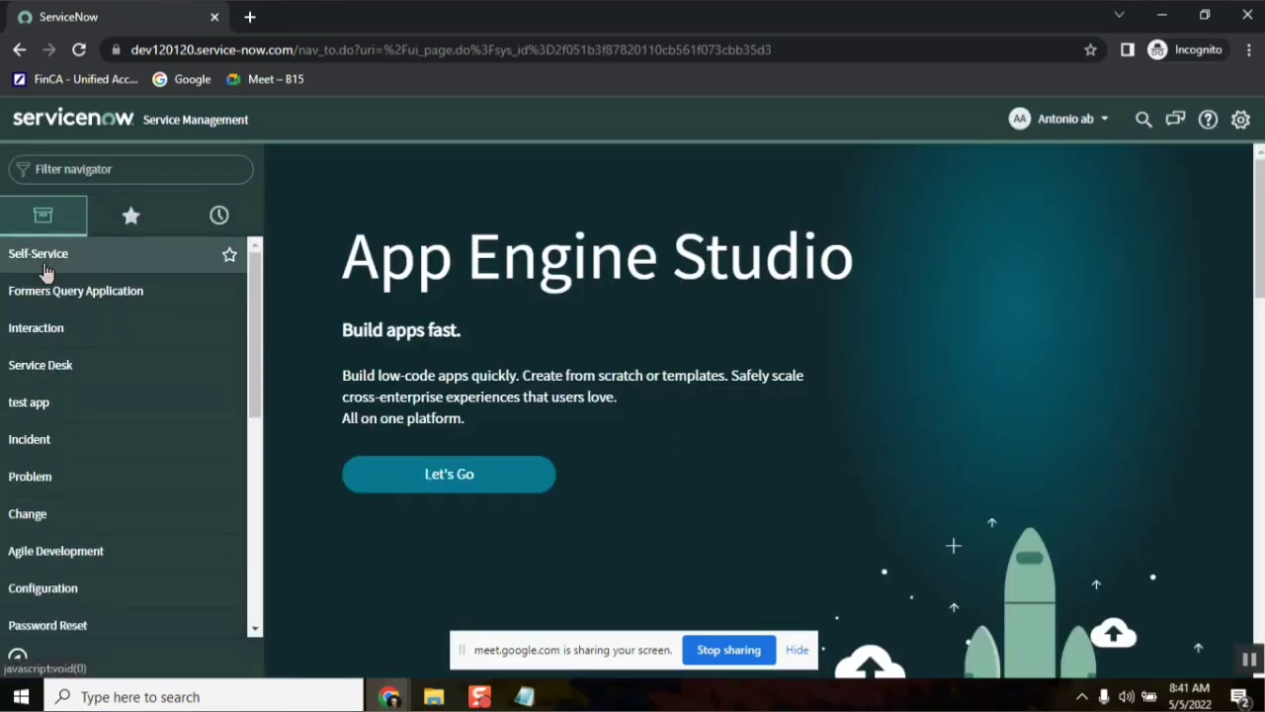
pyautogui.moveTo(255, 304); pyautogui.dragTo(234, 336)
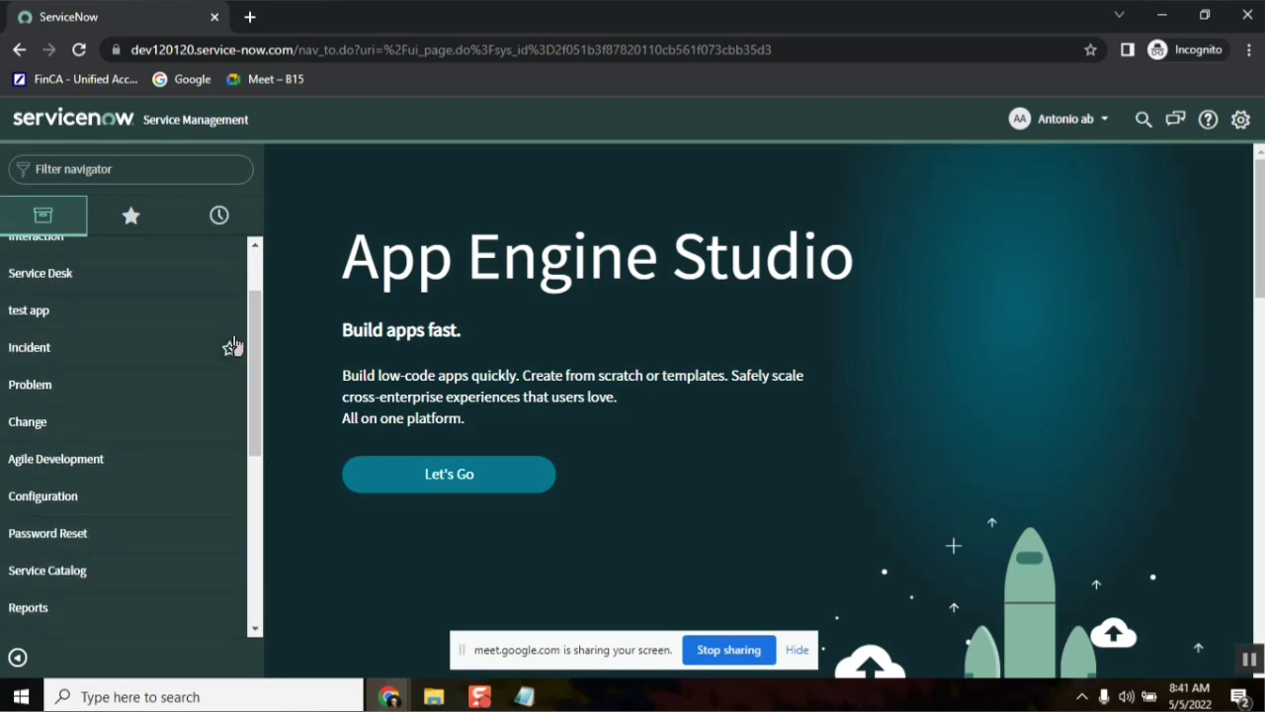
pyautogui.click(81, 353)
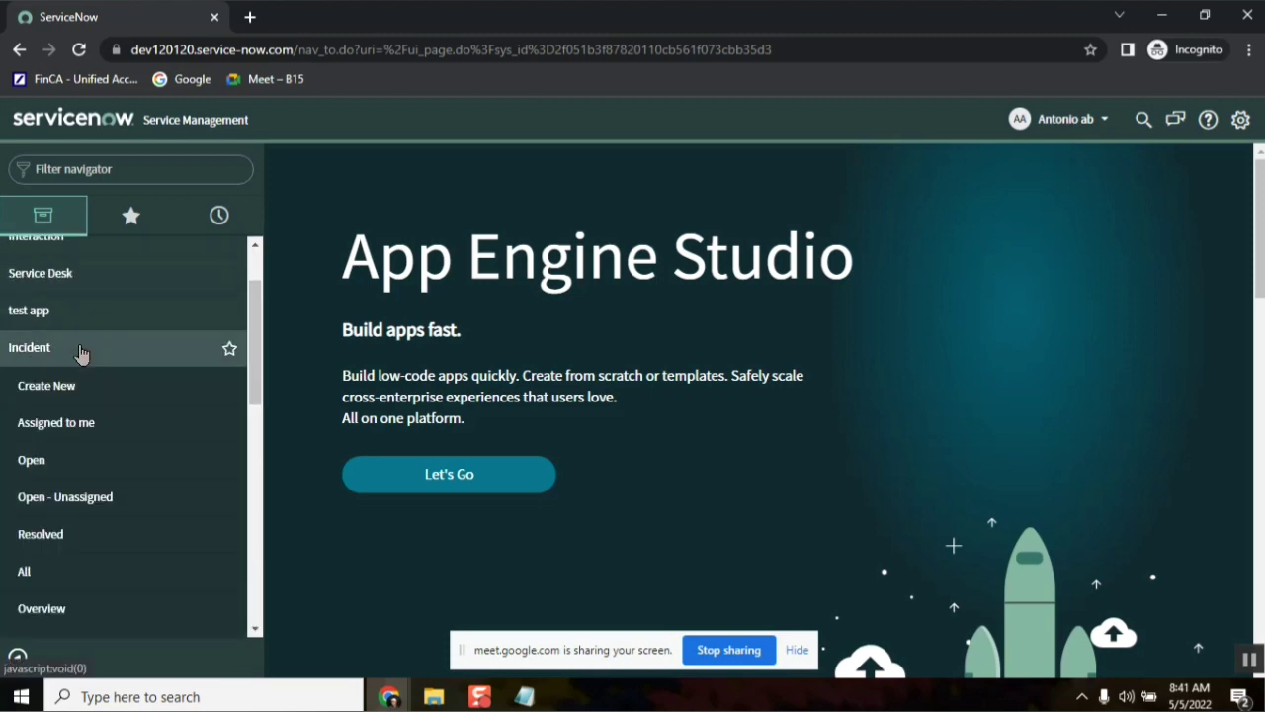
pyautogui.moveTo(256, 317); pyautogui.dragTo(249, 240)
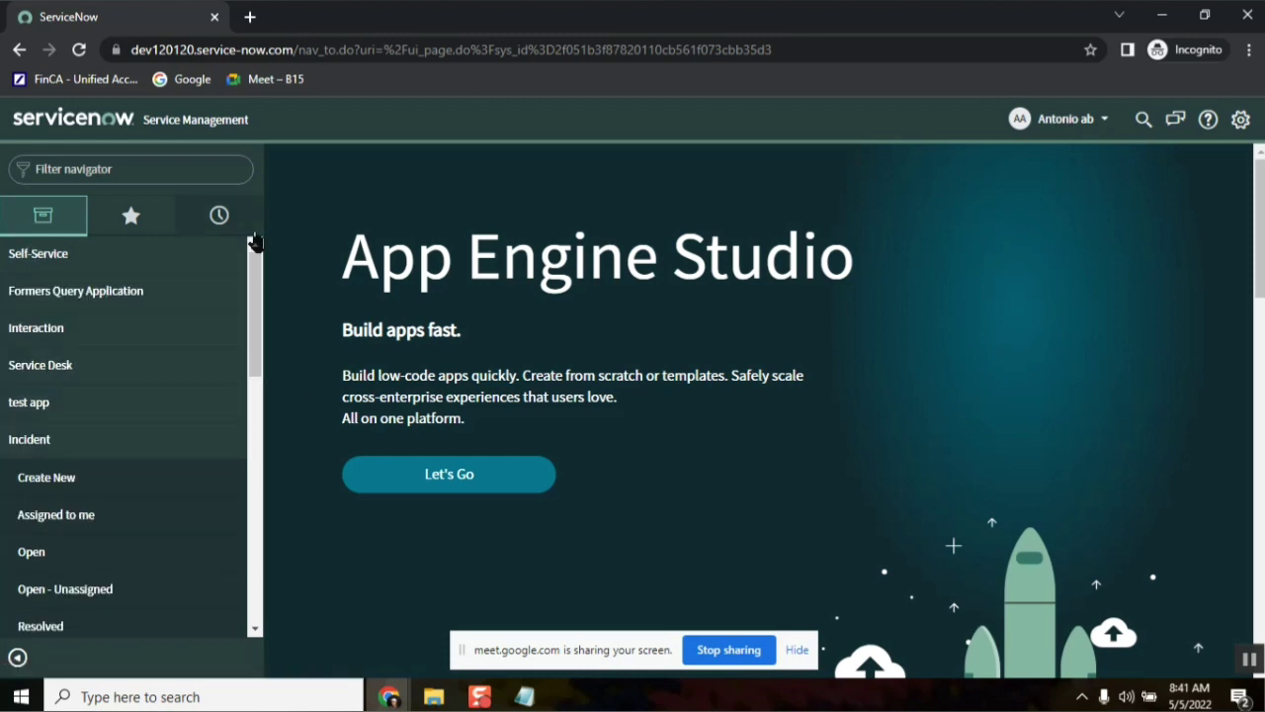
# Filter the navigator by 'my' and open My Groups Work
pyautogui.click(145, 178)
pyautogui.write('my')
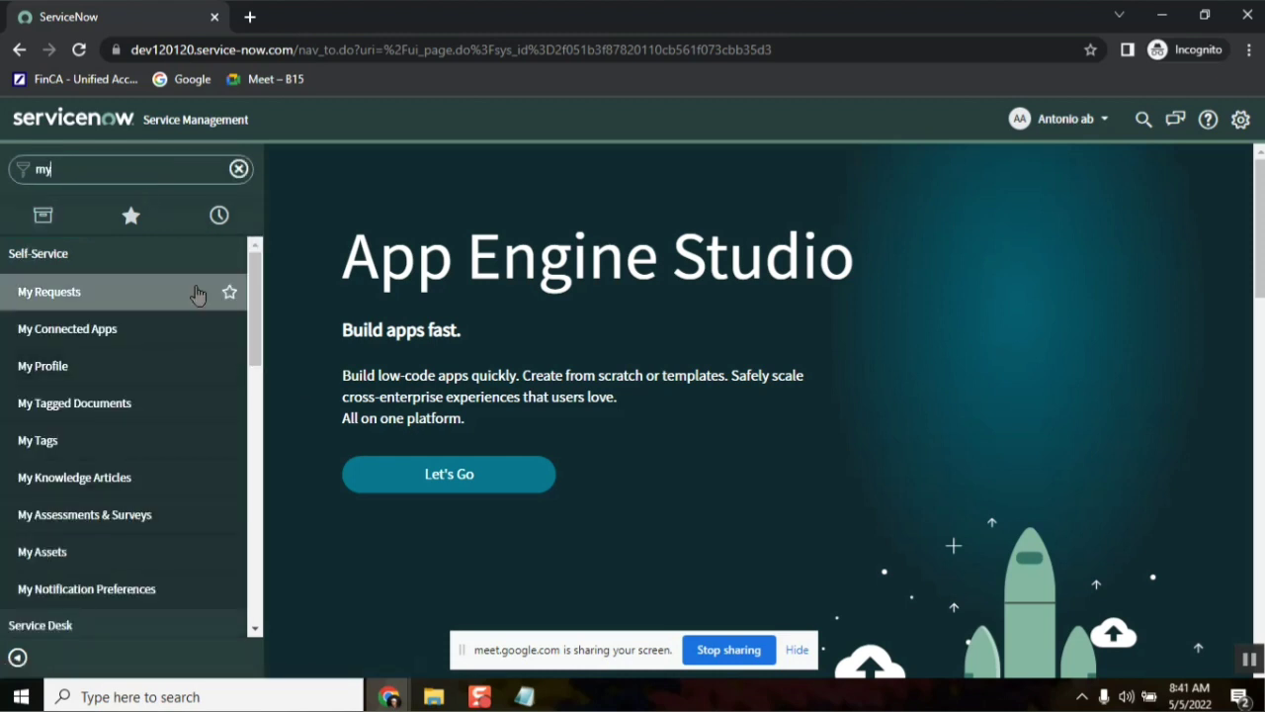
pyautogui.moveTo(255, 339); pyautogui.dragTo(258, 418)
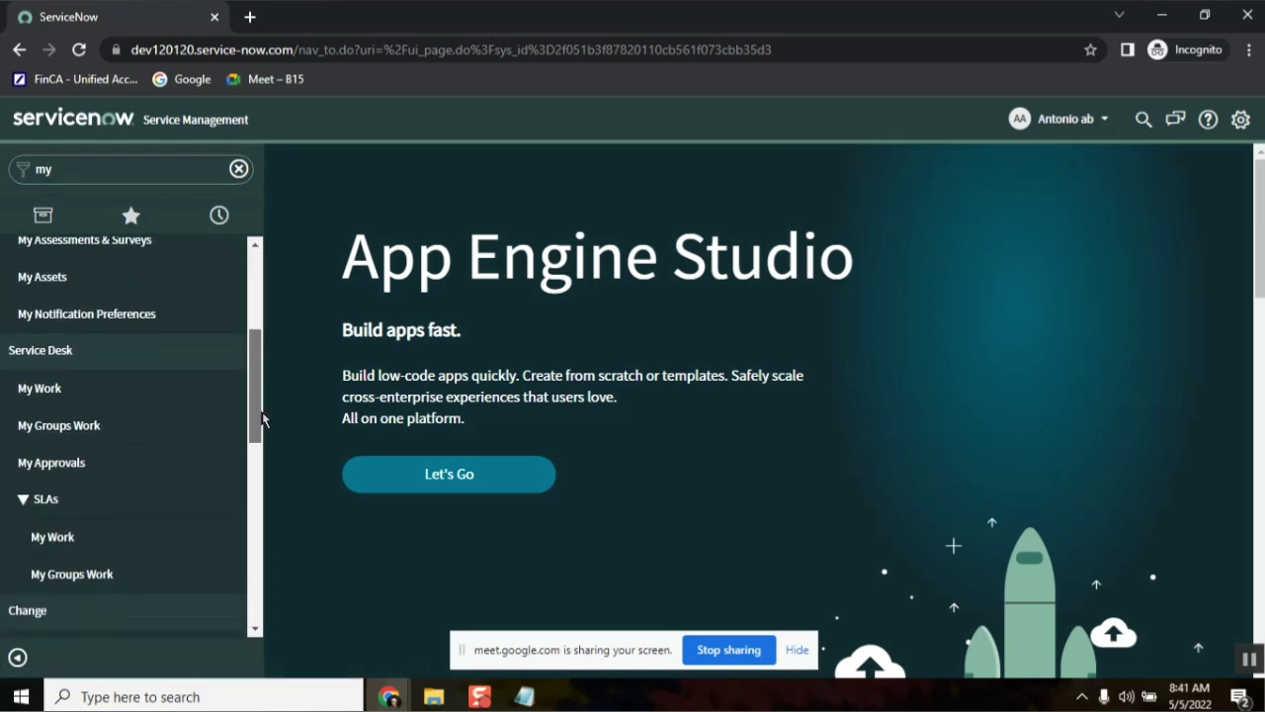
pyautogui.click(79, 423)
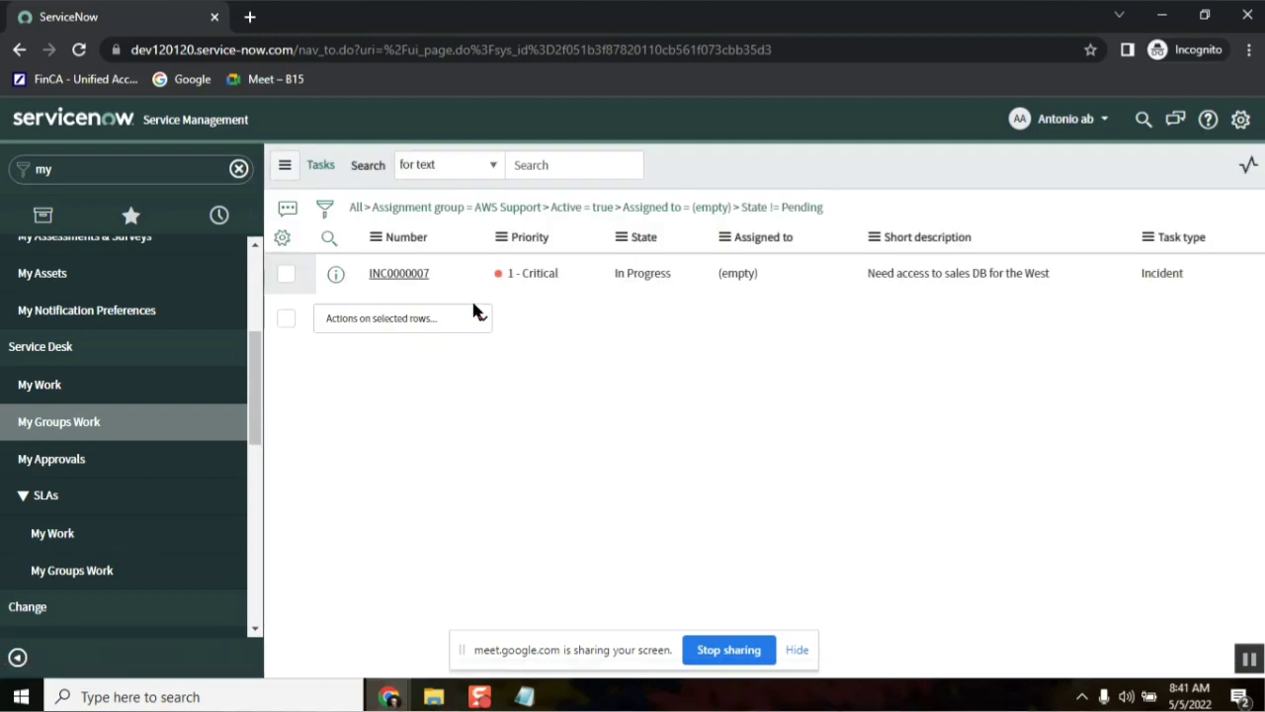
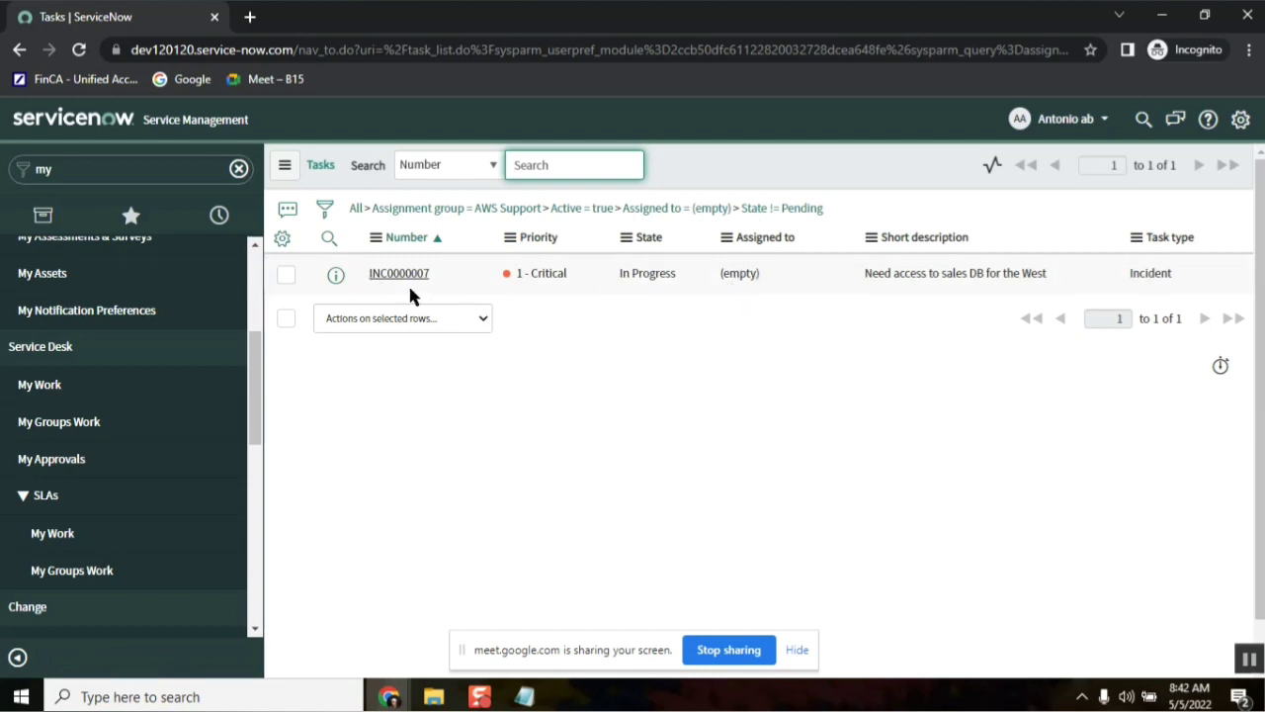
# Clear the navigator filter and open the Self-Service Homepage to show the ITIL Homepage dashboard
pyautogui.moveTo(257, 378); pyautogui.dragTo(243, 297)
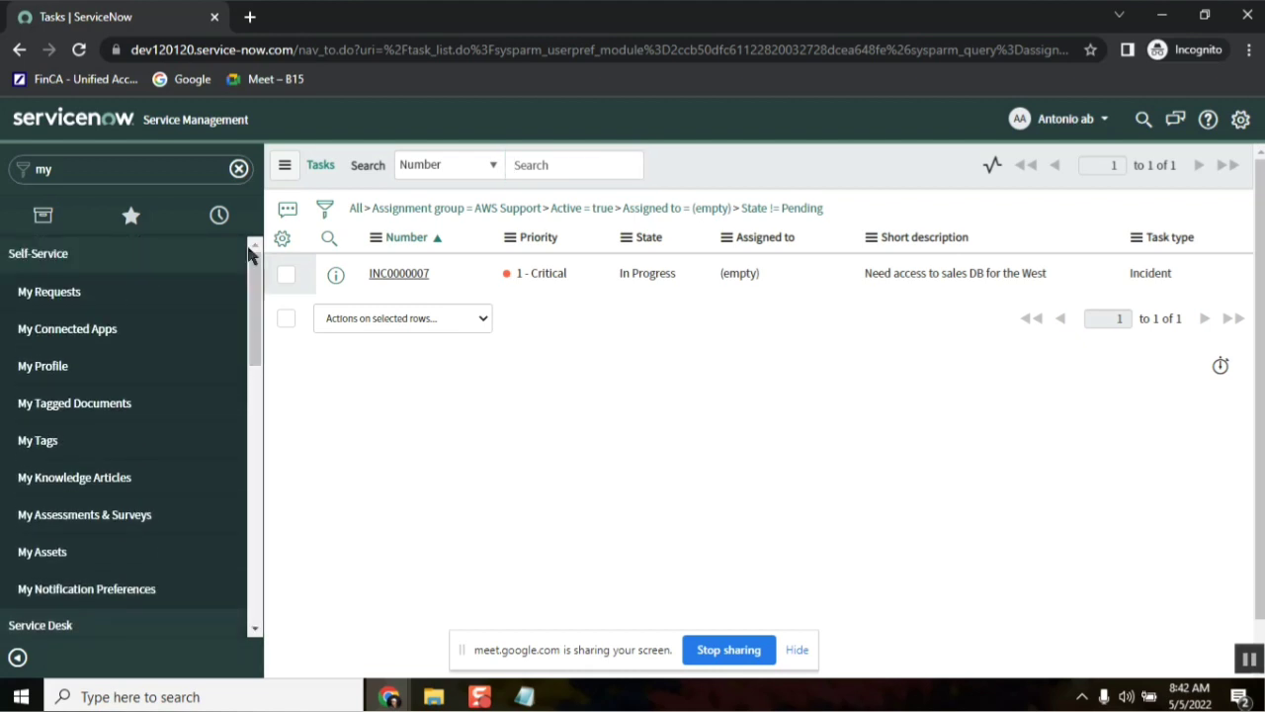
pyautogui.click(239, 168)
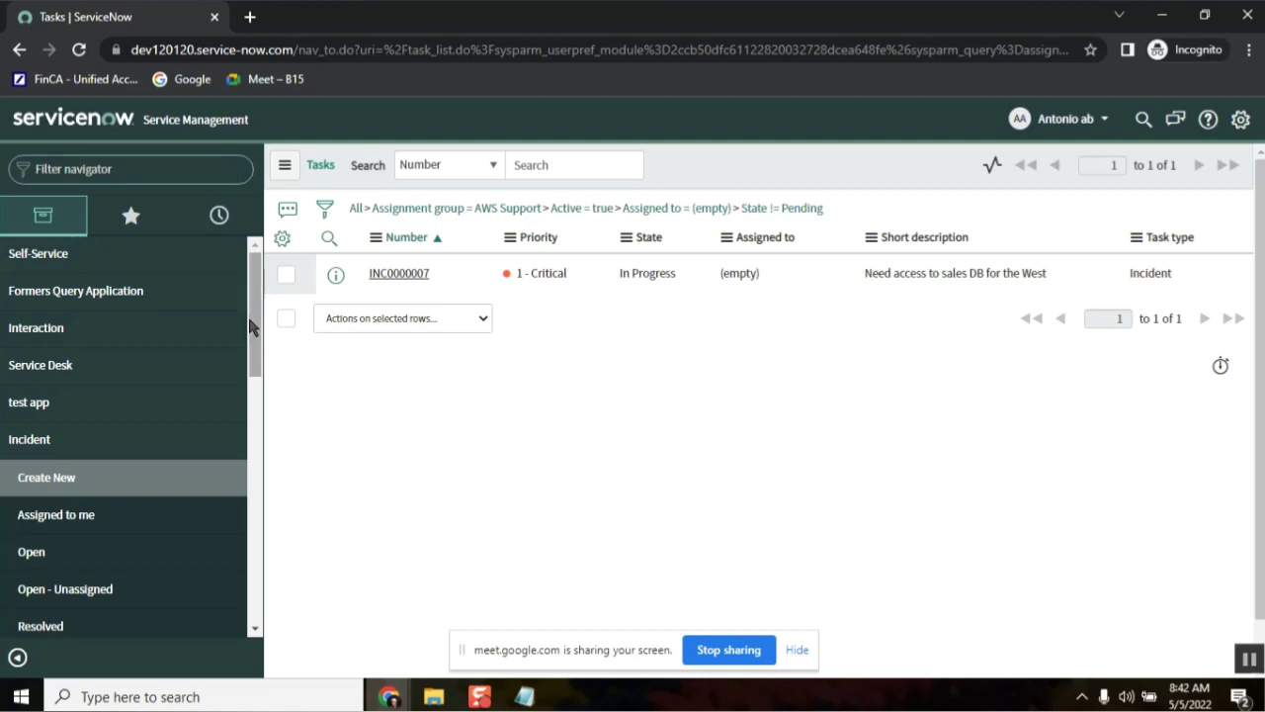
pyautogui.click(43, 259)
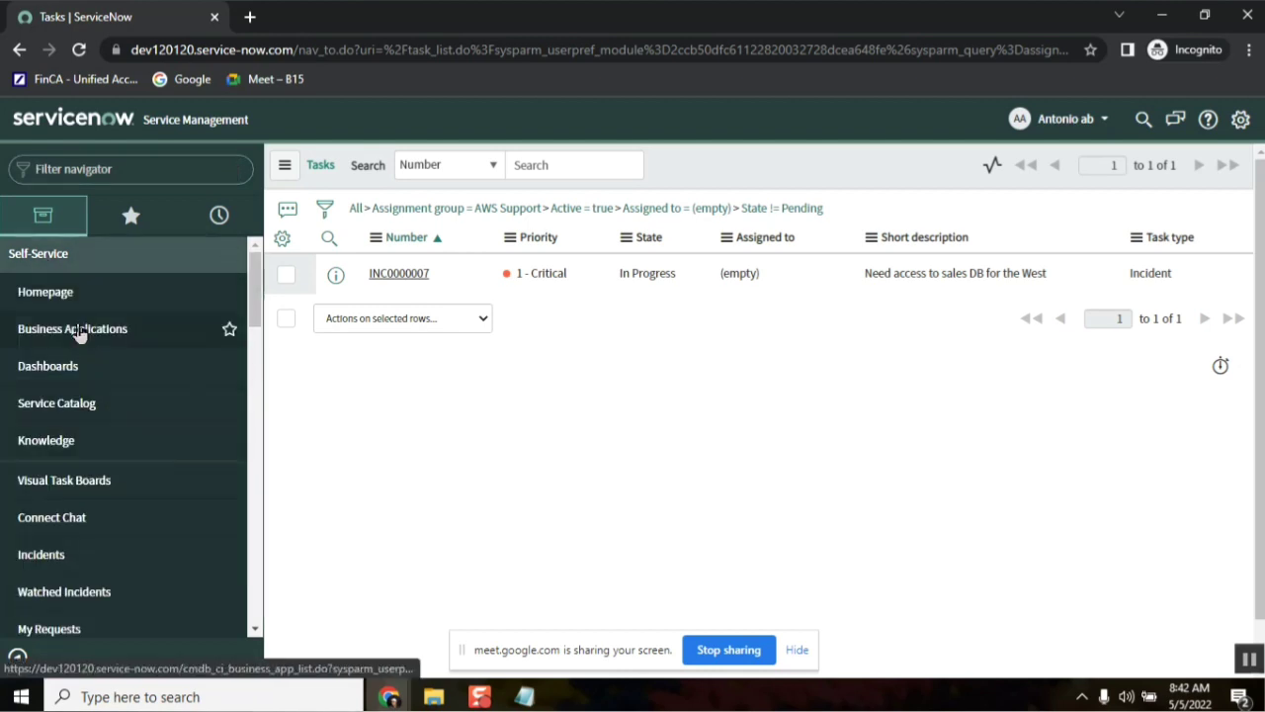
pyautogui.click(63, 301)
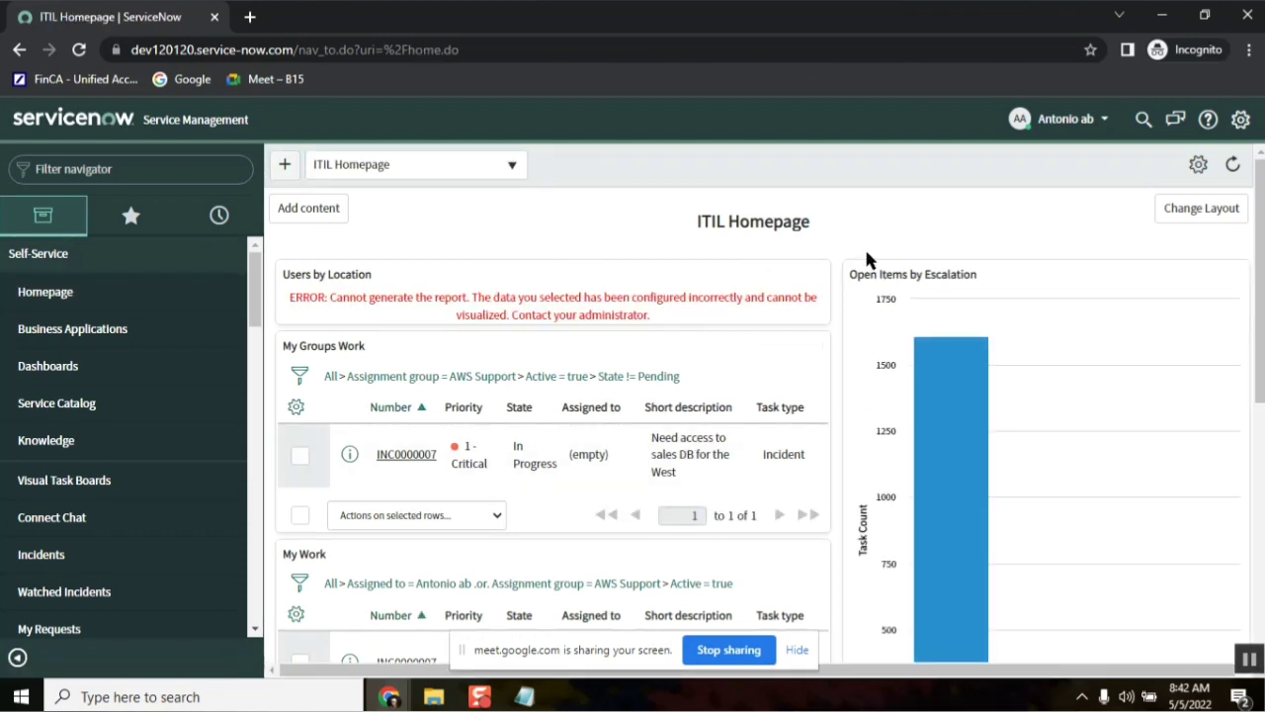
# Open incident INC0000007 from My Groups Work in a new tab and view it
pyautogui.scroll(-3, 751, 395)
pyautogui.scroll(2, 949, 296)
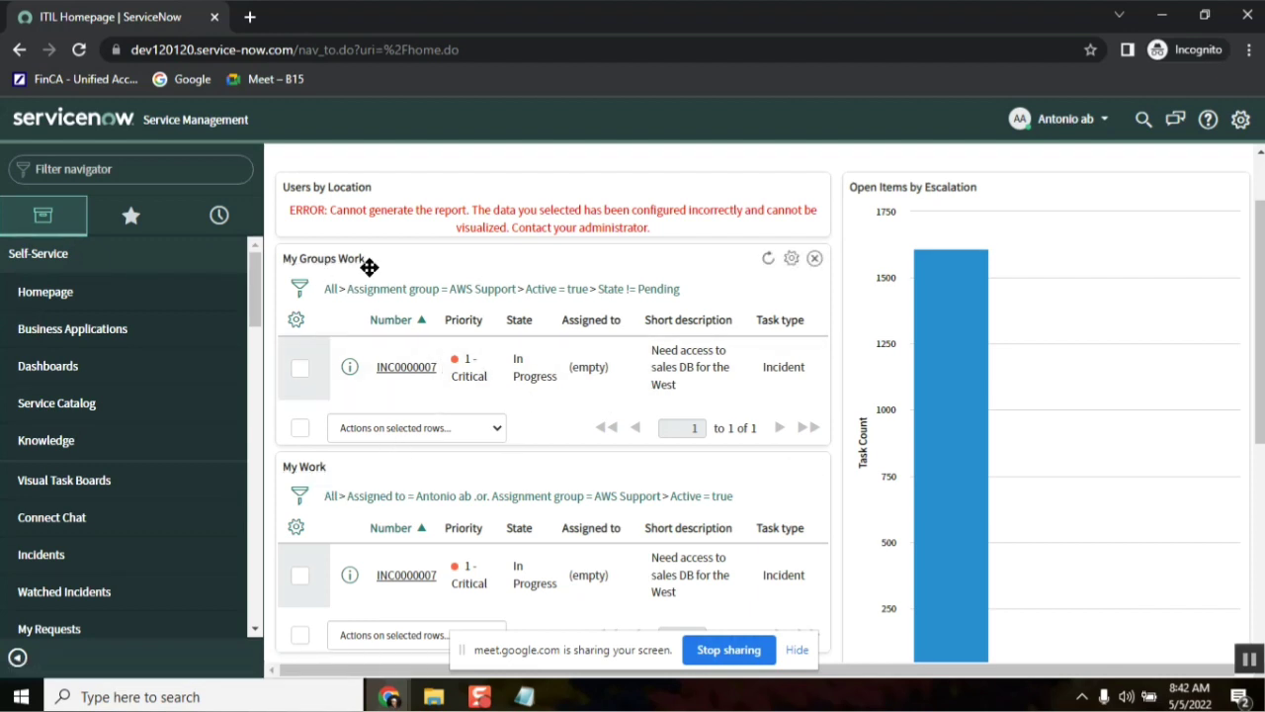
pyautogui.middleClick(413, 381)
pyautogui.click(336, 17)
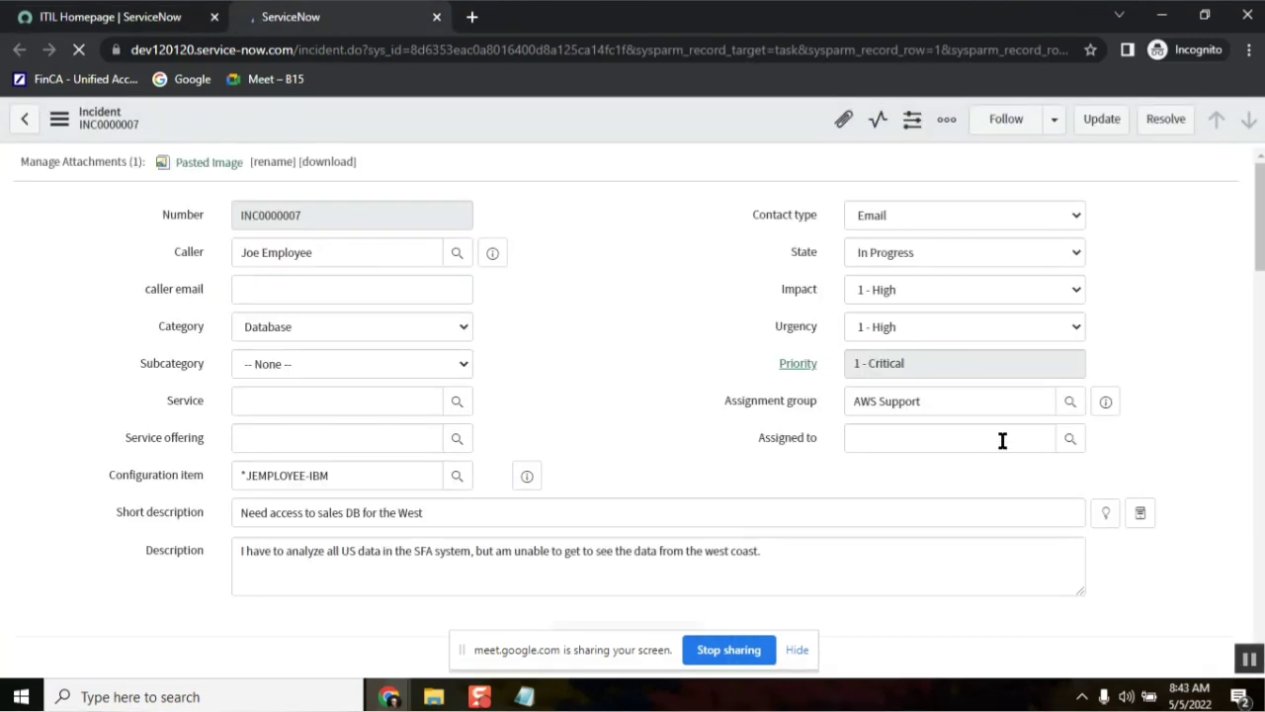
# Assign incident INC0000007 to the logged-in user and save it
pyautogui.click(1069, 437)
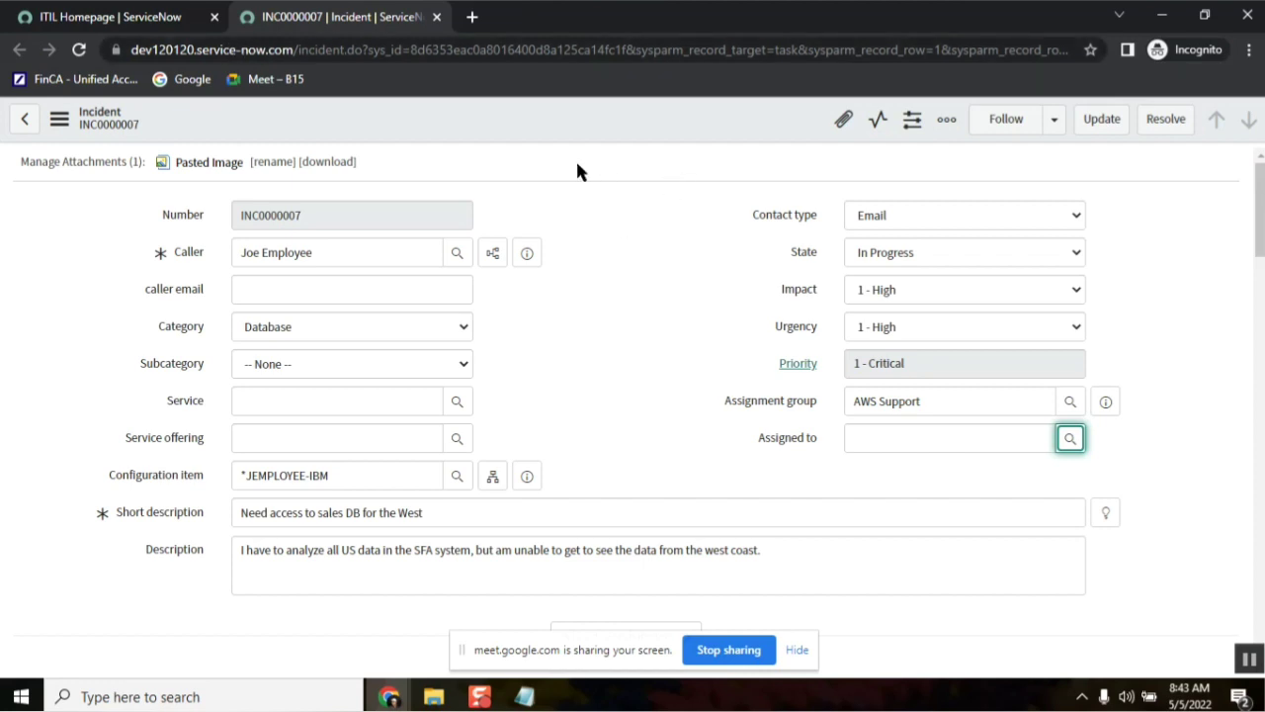
pyautogui.doubleClick(254, 214)
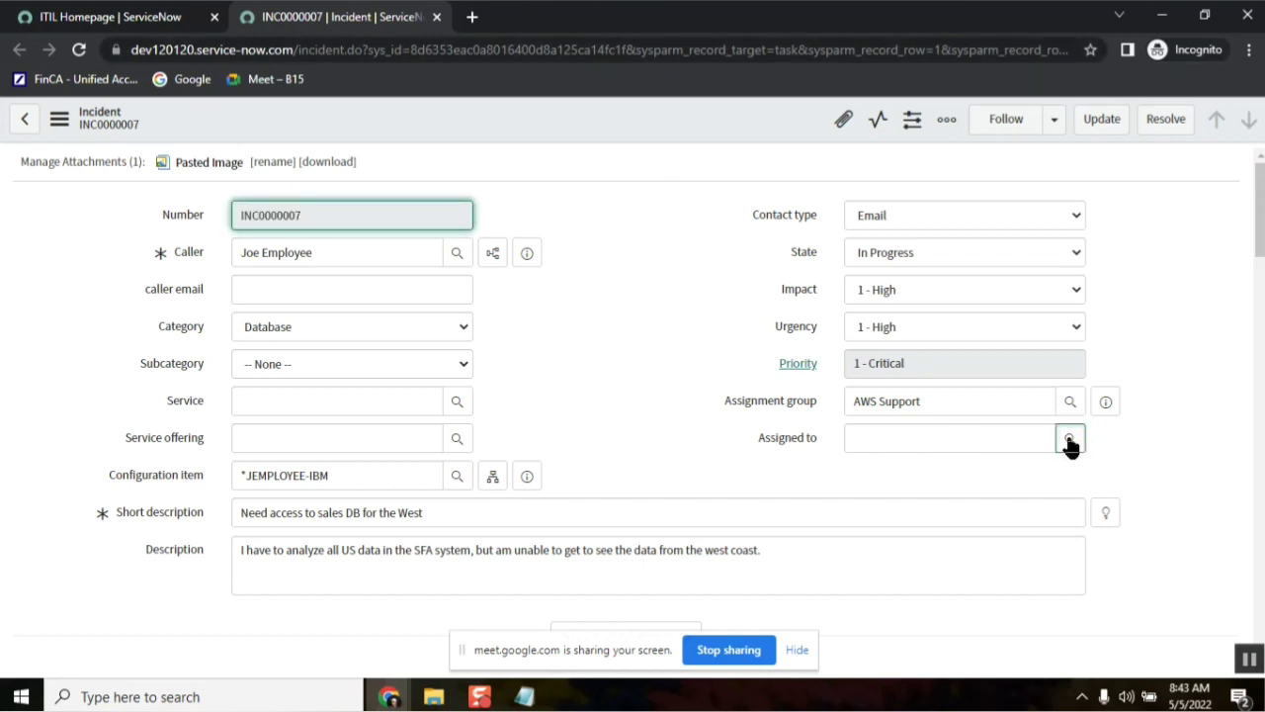
pyautogui.click(1069, 439)
pyautogui.click(434, 354)
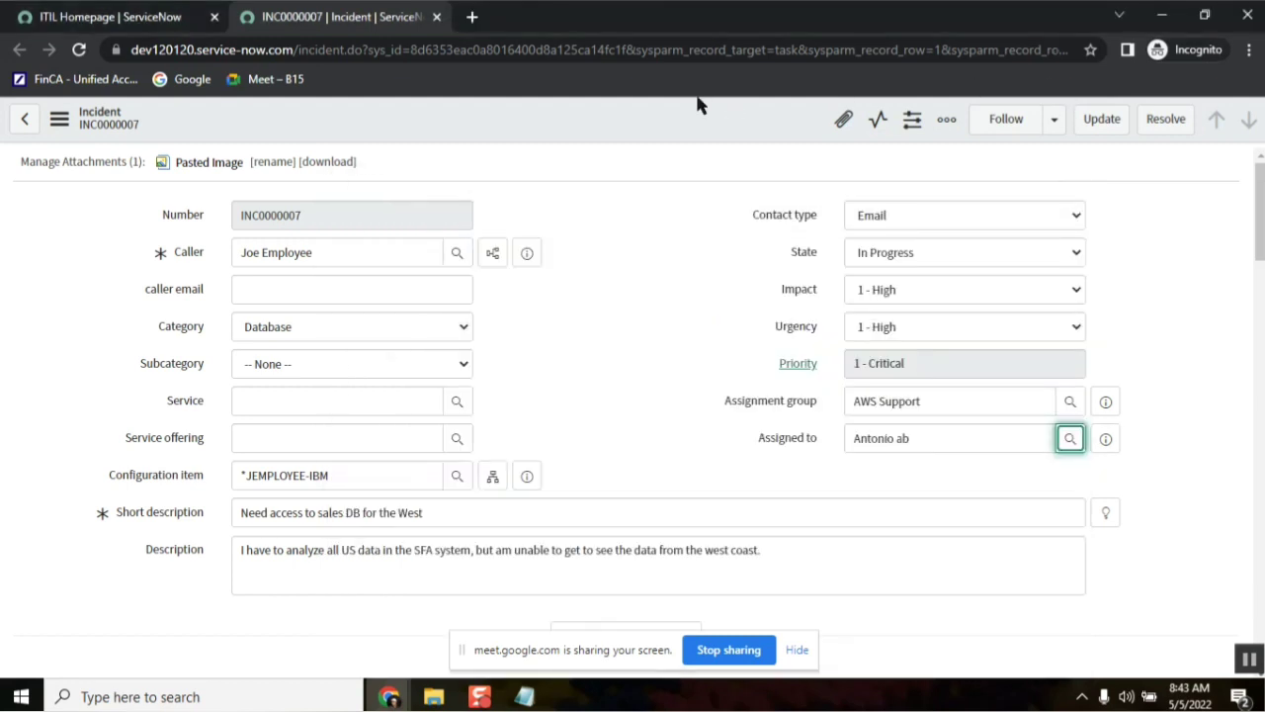
pyautogui.rightClick(638, 120)
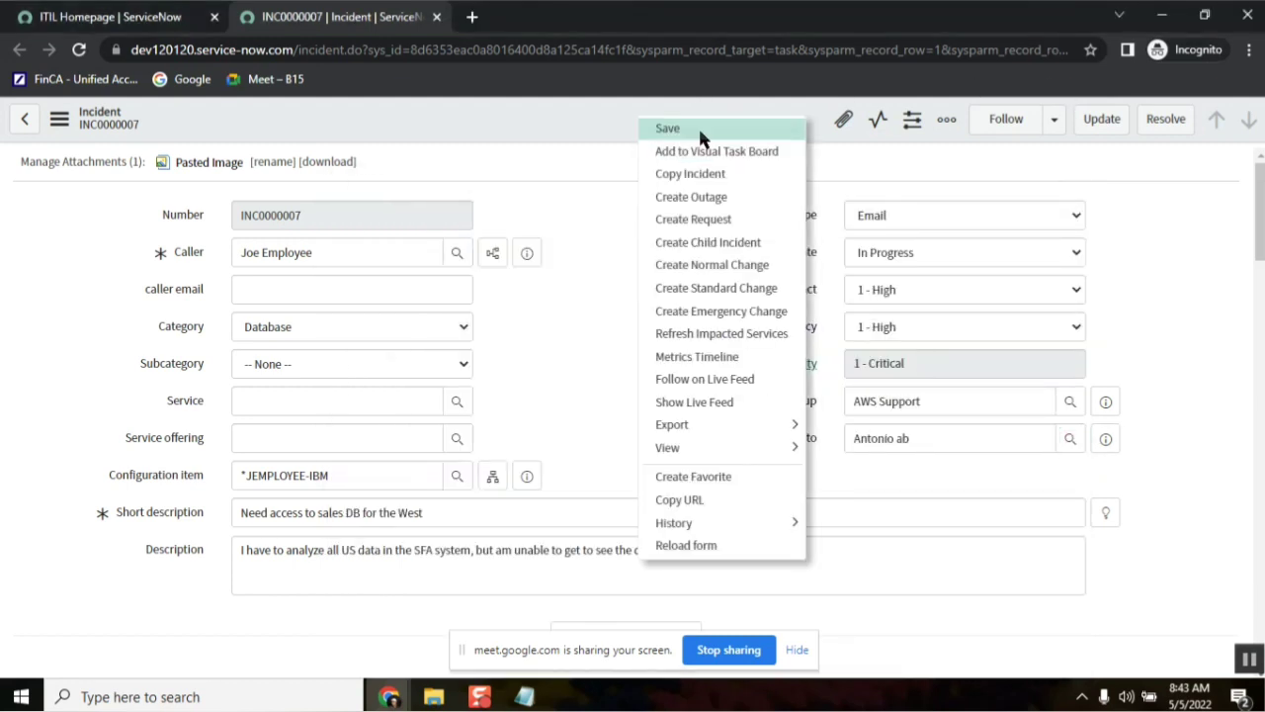
pyautogui.click(698, 127)
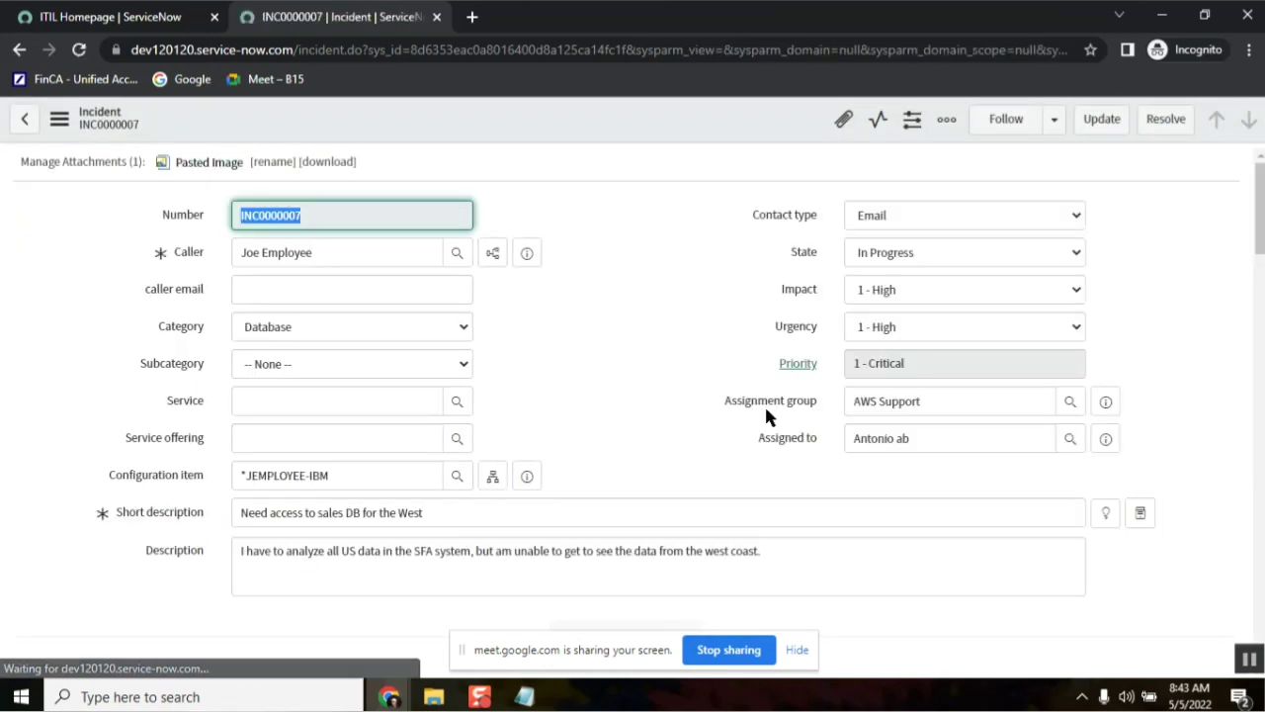
# Check the new assignee and AWS Support group, then close the incident tab
pyautogui.doubleClick(882, 437)
pyautogui.doubleClick(895, 399)
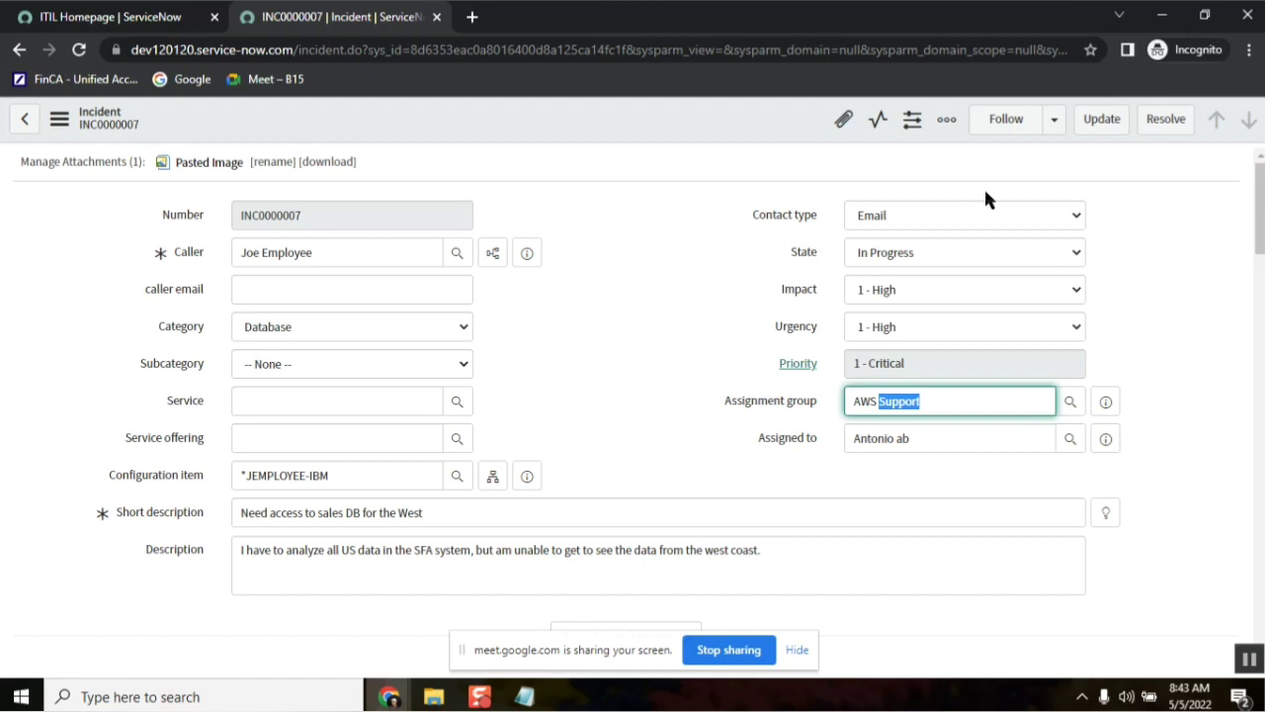
pyautogui.click(436, 17)
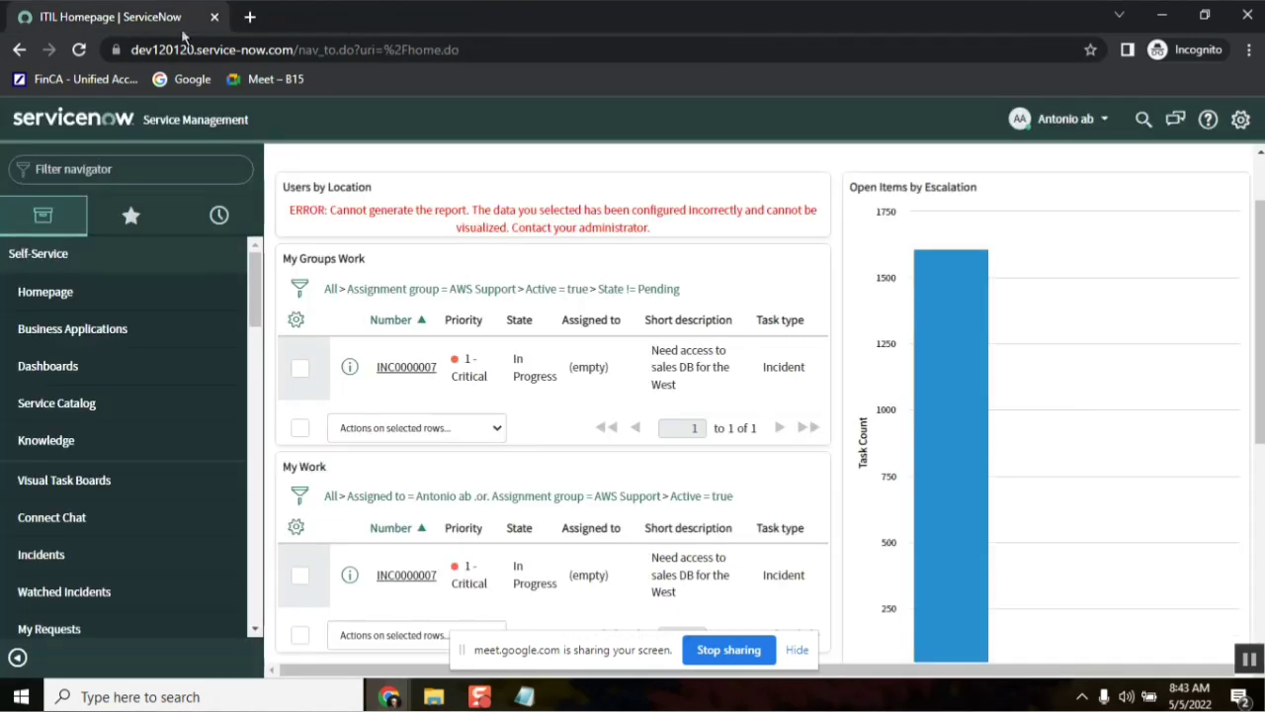
# In the admin window, remove the itil role from the user's Roles and save
pyautogui.click(61, 259)
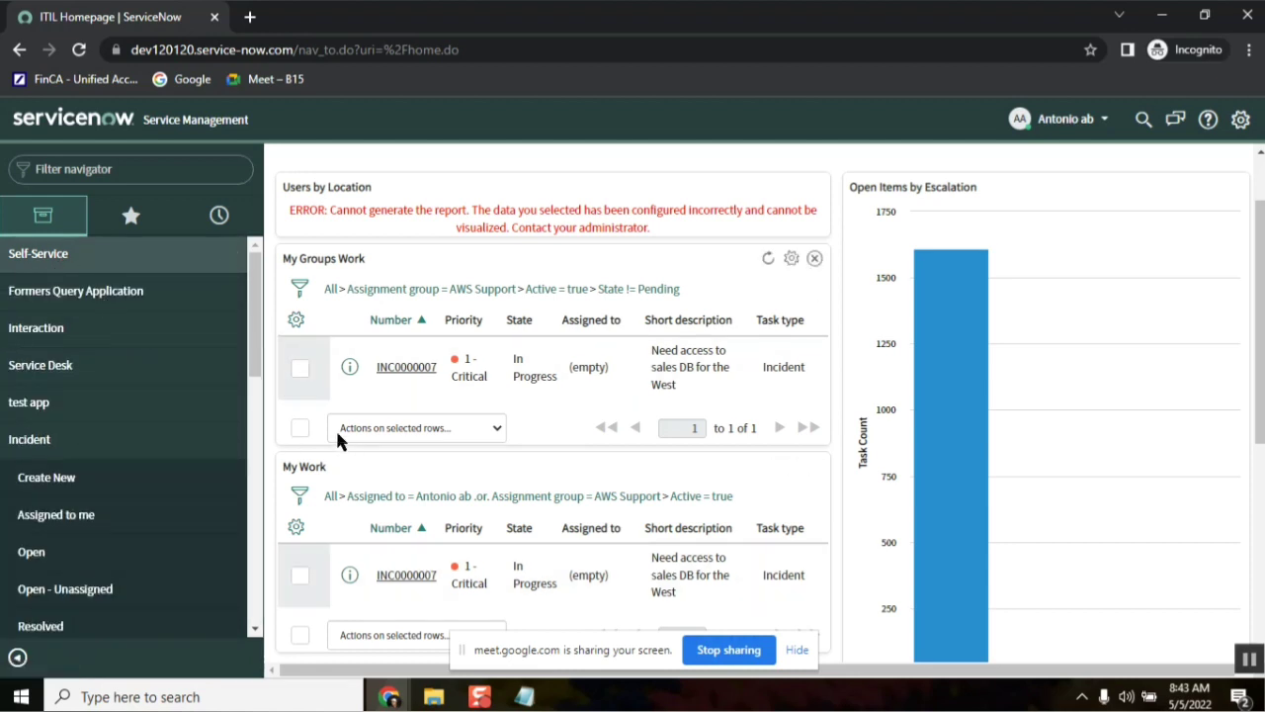
pyautogui.moveTo(392, 698)
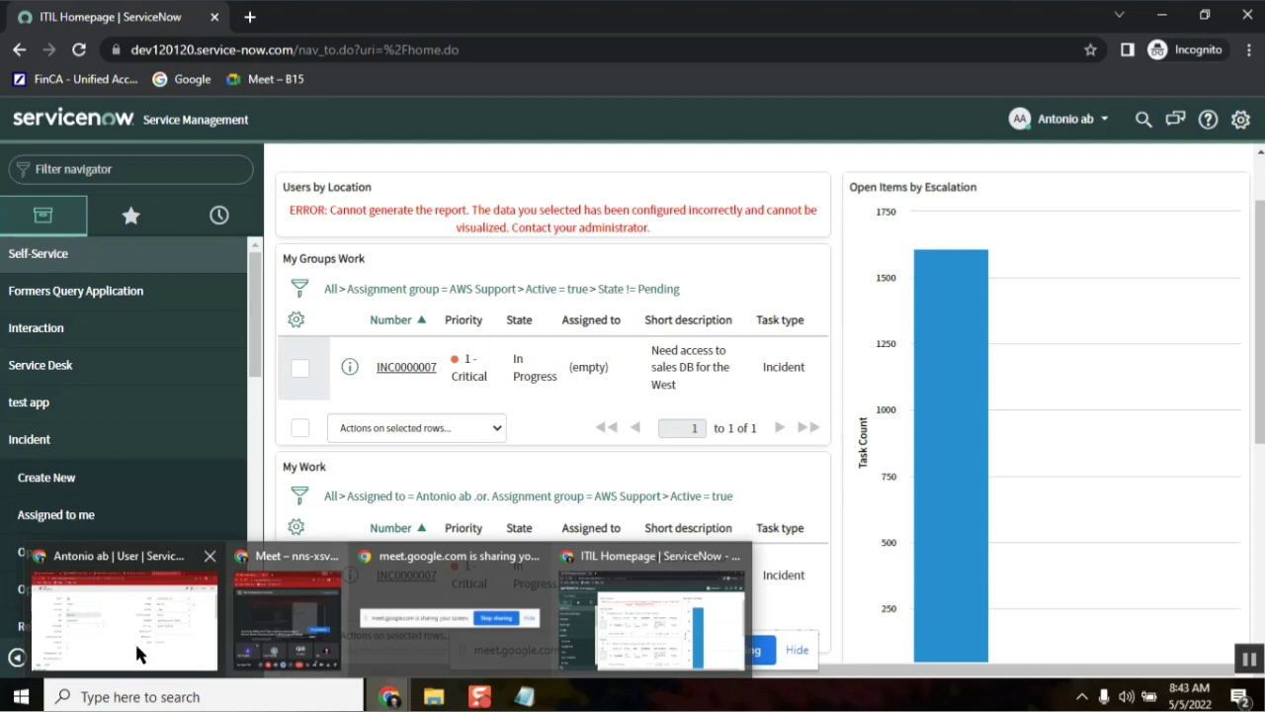
pyautogui.click(188, 654)
pyautogui.moveTo(1259, 242); pyautogui.dragTo(1259, 413)
pyautogui.click(119, 226)
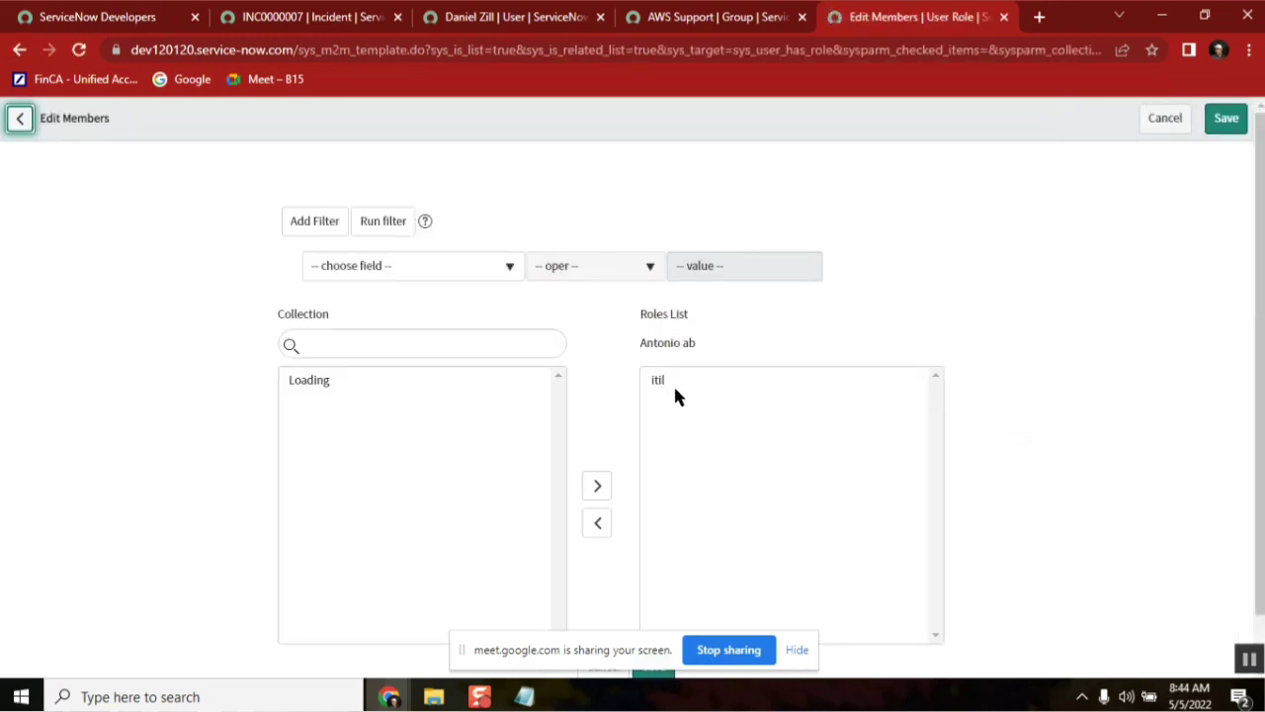
pyautogui.click(660, 383)
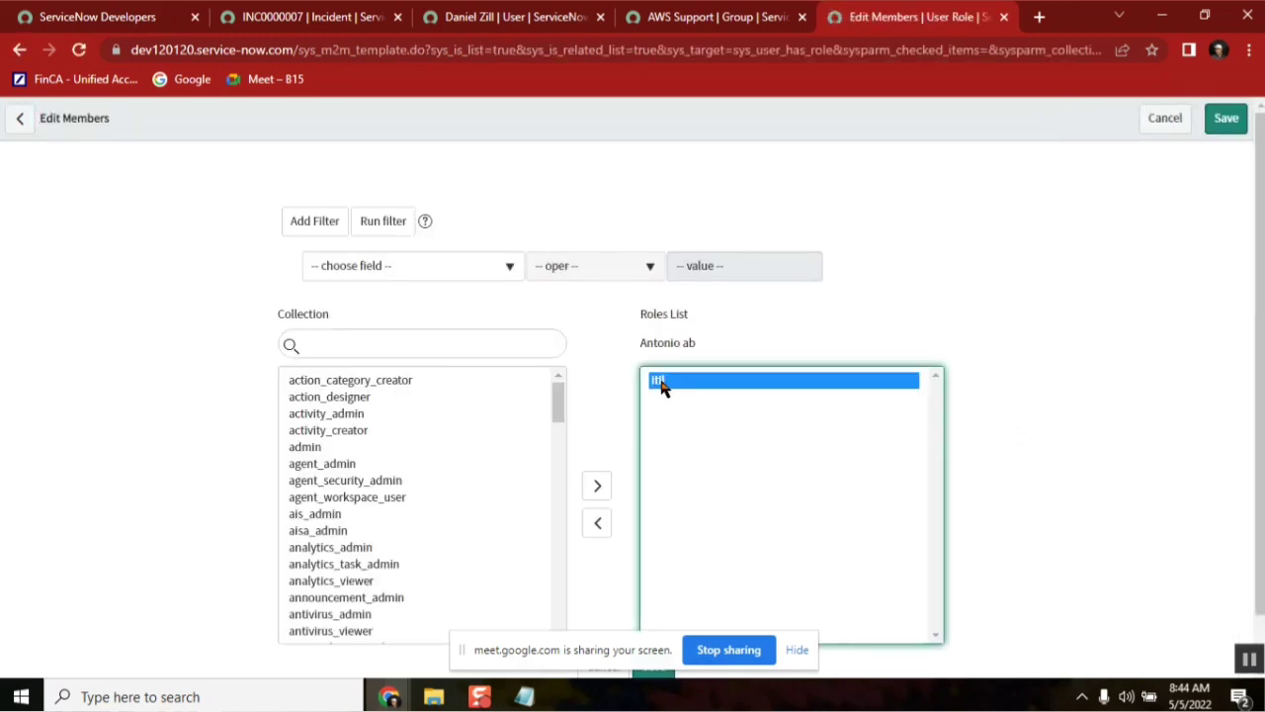
pyautogui.click(598, 523)
pyautogui.click(1227, 120)
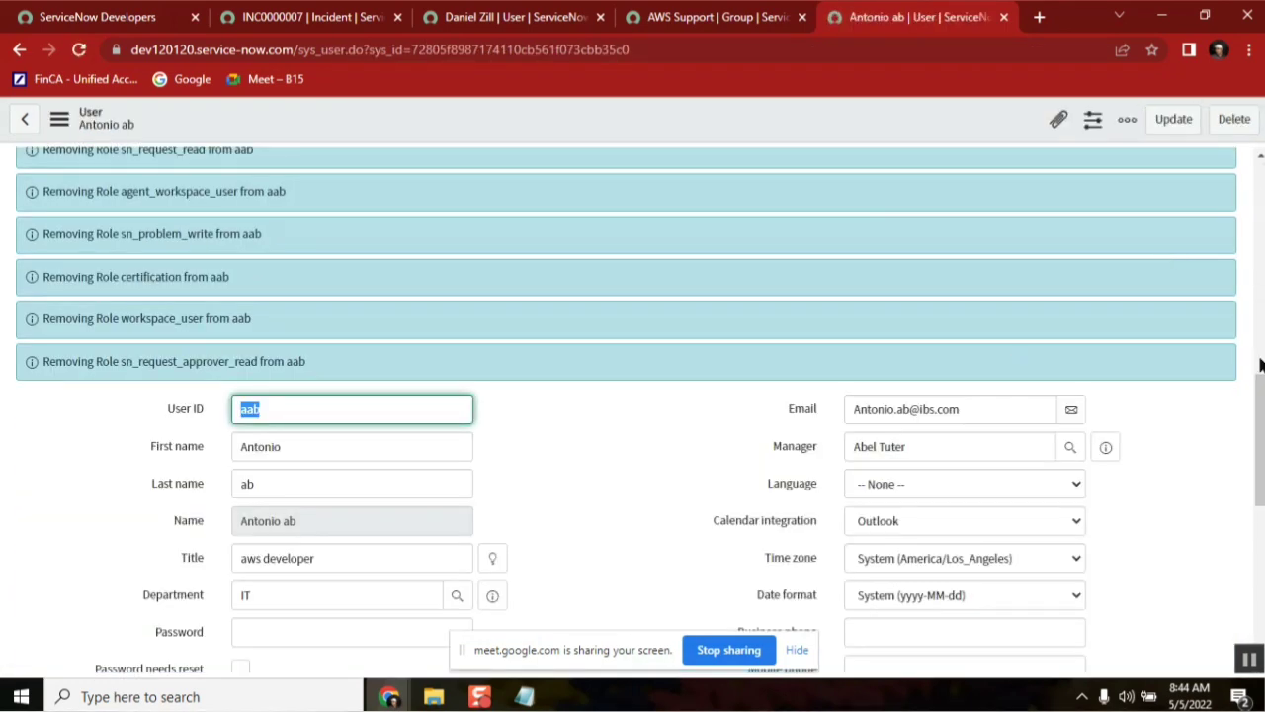
# Dismiss the role-removal messages and reload the ITIL Homepage in the user's own session
pyautogui.moveTo(1260, 396); pyautogui.dragTo(1259, 166)
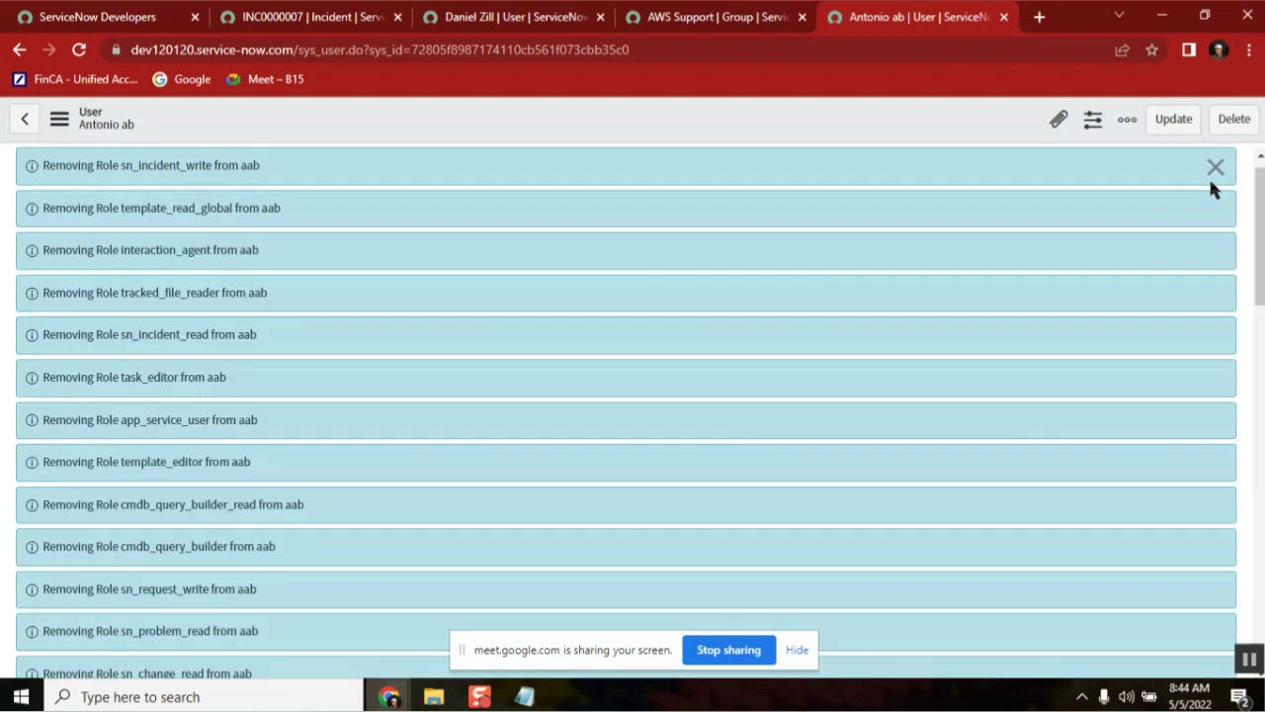
pyautogui.click(1213, 187)
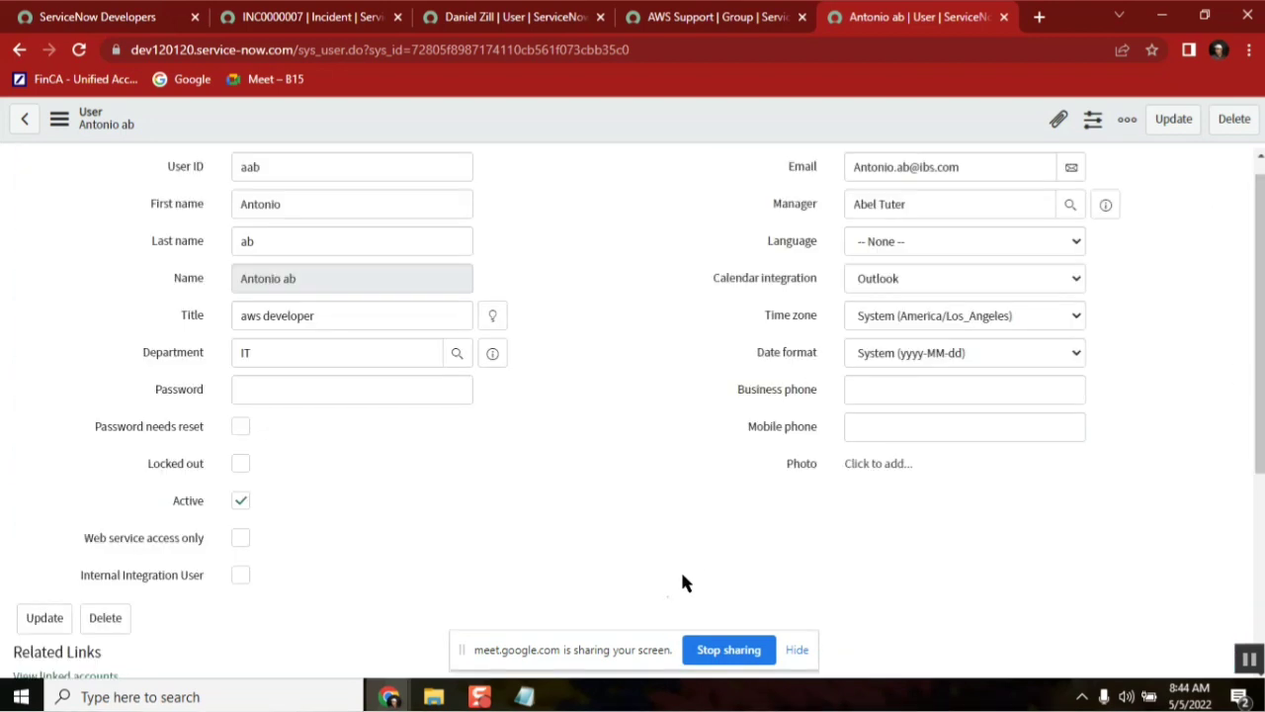
pyautogui.moveTo(389, 697)
pyautogui.click(682, 640)
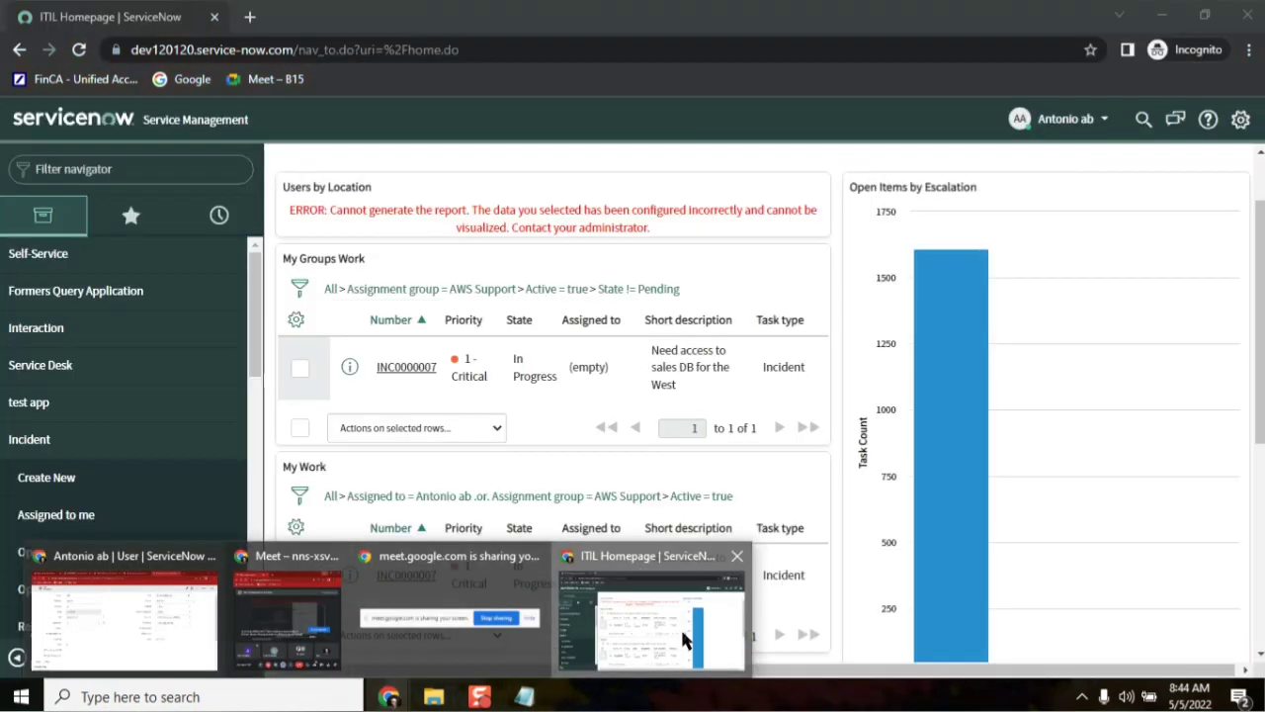
pyautogui.click(76, 51)
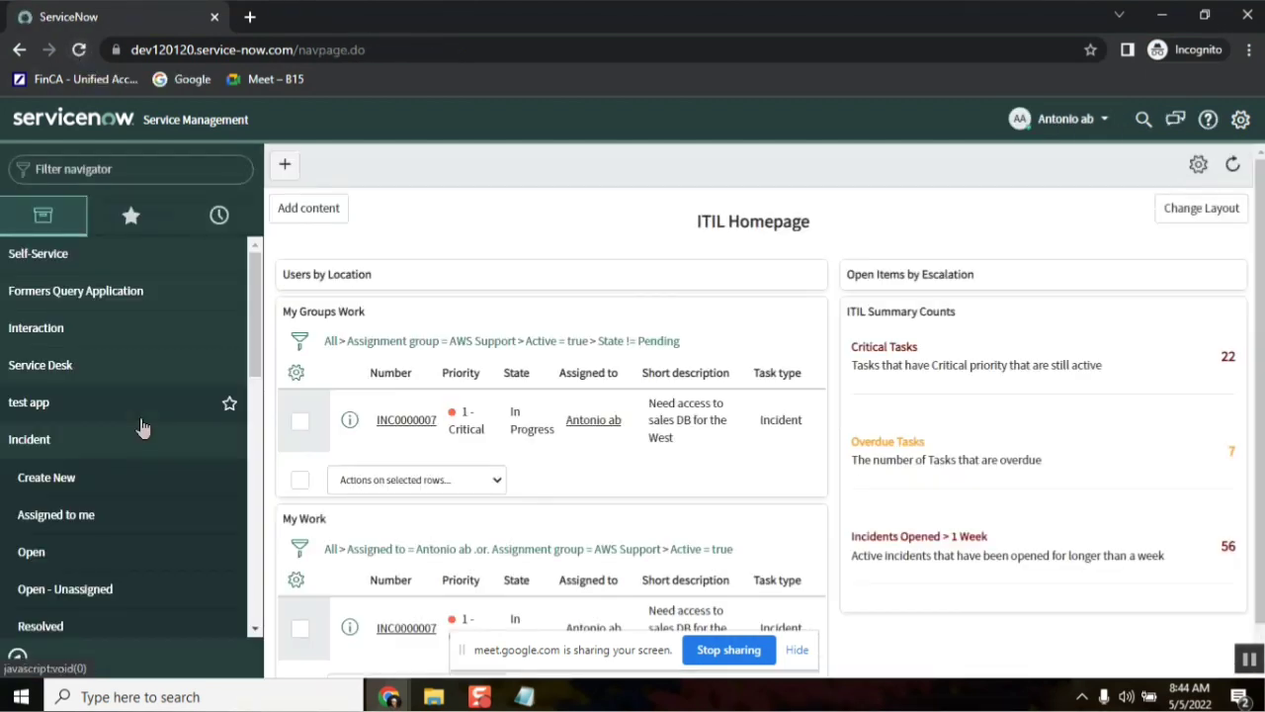
# Log the current user out and go to the instance's login page
pyautogui.click(1102, 121)
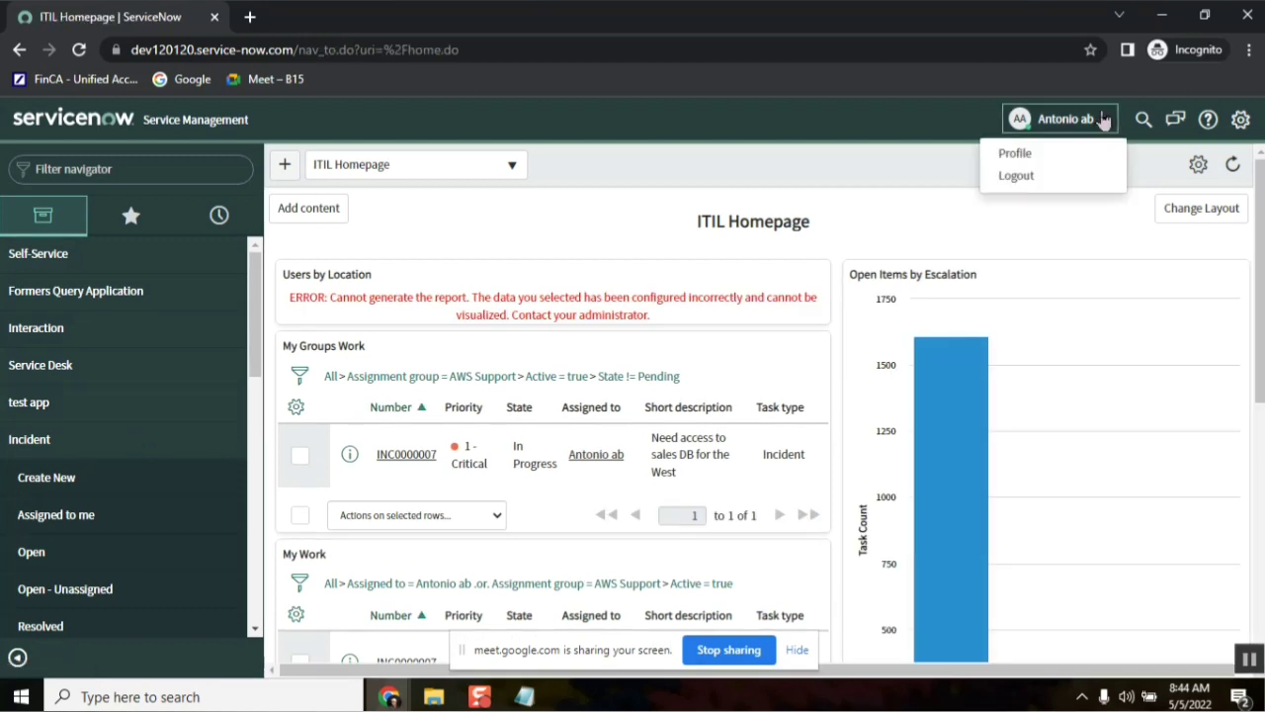
pyautogui.click(1023, 178)
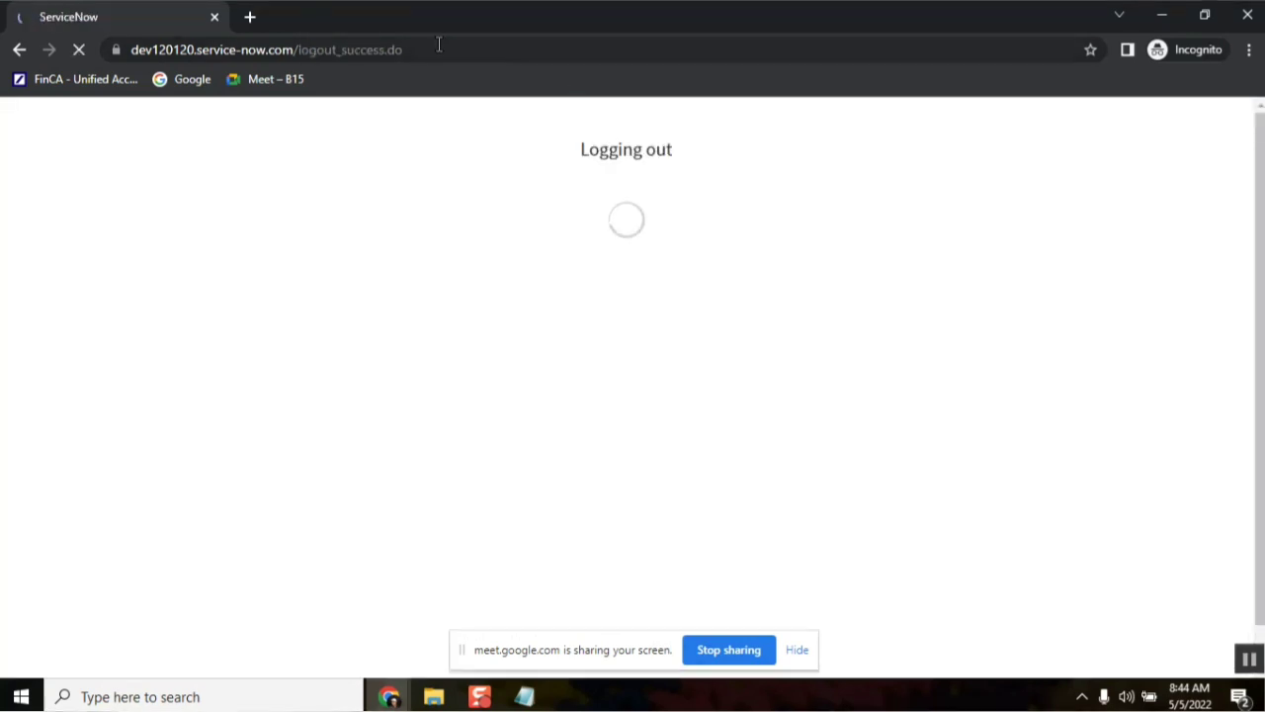
pyautogui.click(439, 45)
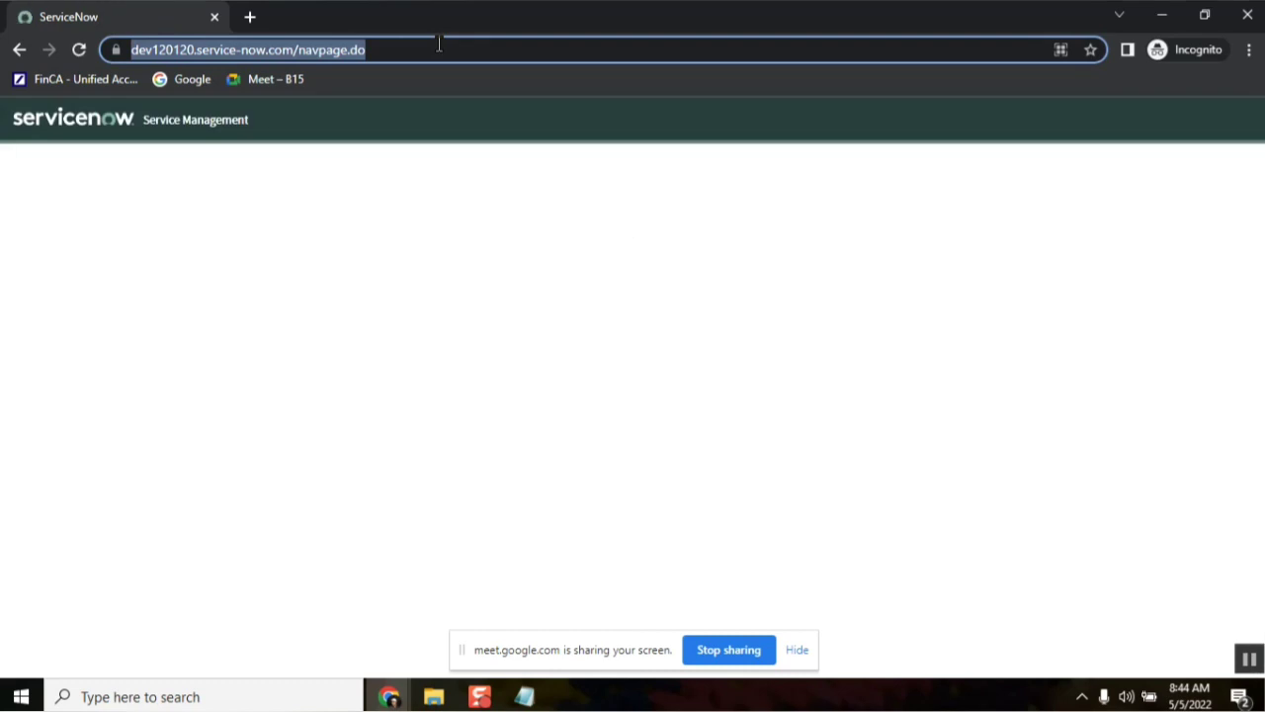
pyautogui.click(439, 44)
pyautogui.press('BackSpace')
pyautogui.press('BackSpace')
pyautogui.press('BackSpace')
pyautogui.press('BackSpace')
pyautogui.press('BackSpace')
pyautogui.press('BackSpace')
pyautogui.press('BackSpace')
pyautogui.press('BackSpace')
pyautogui.press('BackSpace')
pyautogui.press('BackSpace')
pyautogui.press('BackSpace')
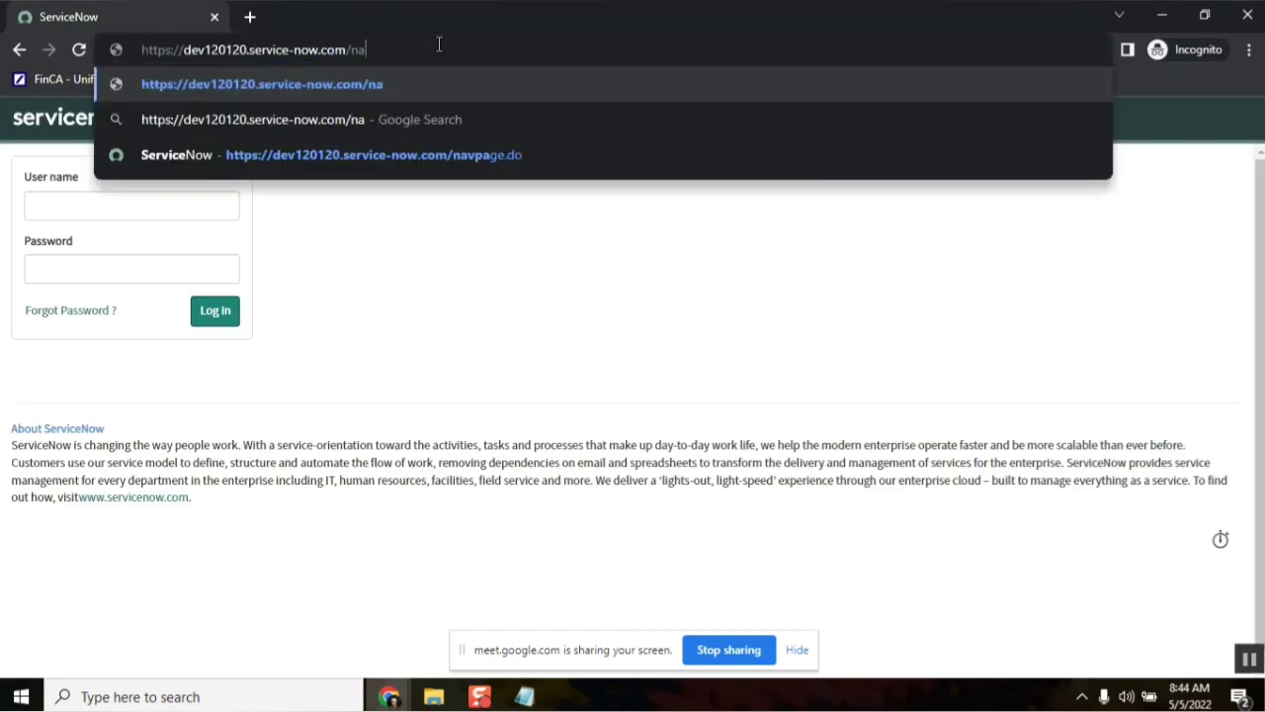
pyautogui.press('Return')
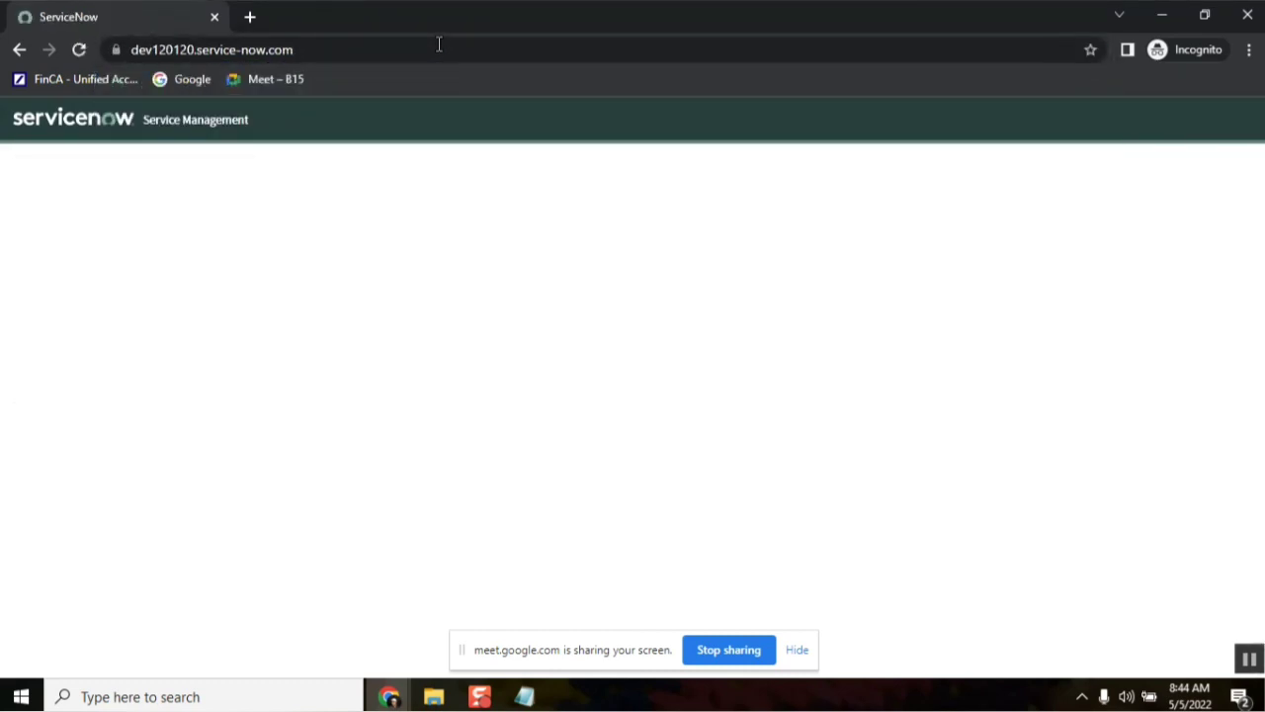
# Sign back in as the user, collapse Self-Service to find Formers Query Application, and bring Notepad forward
pyautogui.click(130, 201)
pyautogui.write('aab')
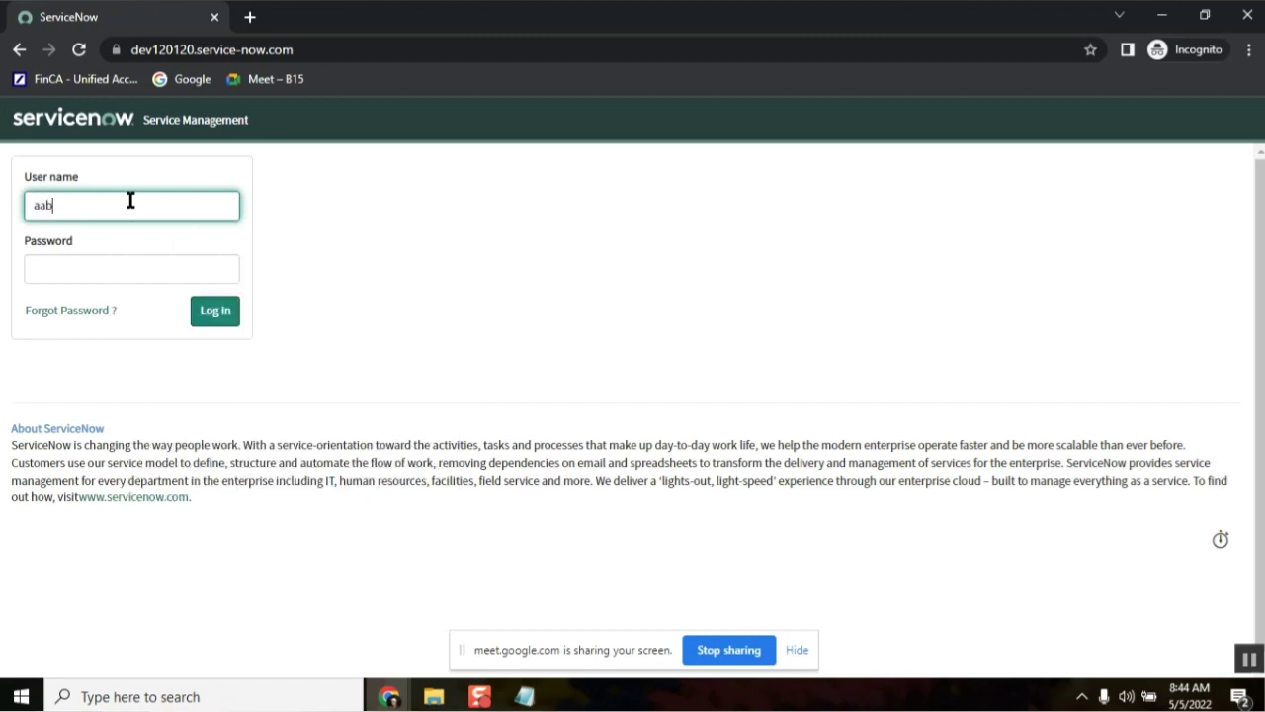
pyautogui.press('Tab')
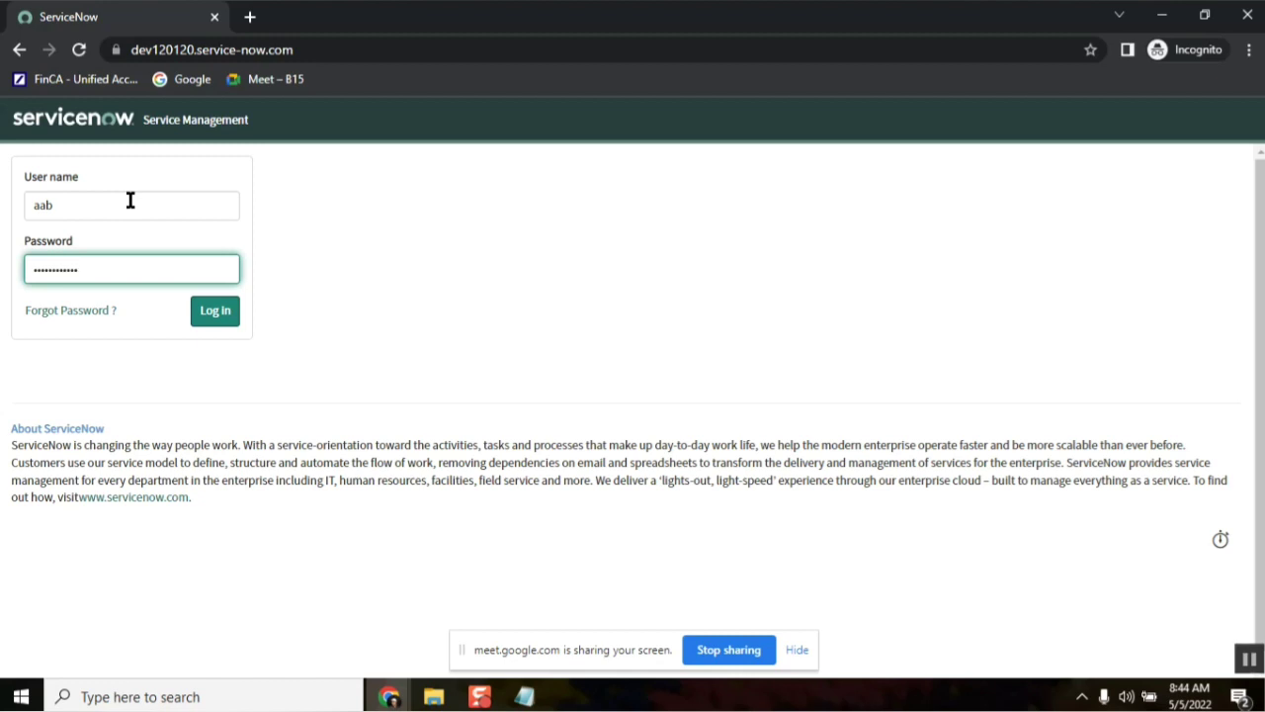
pyautogui.click(217, 318)
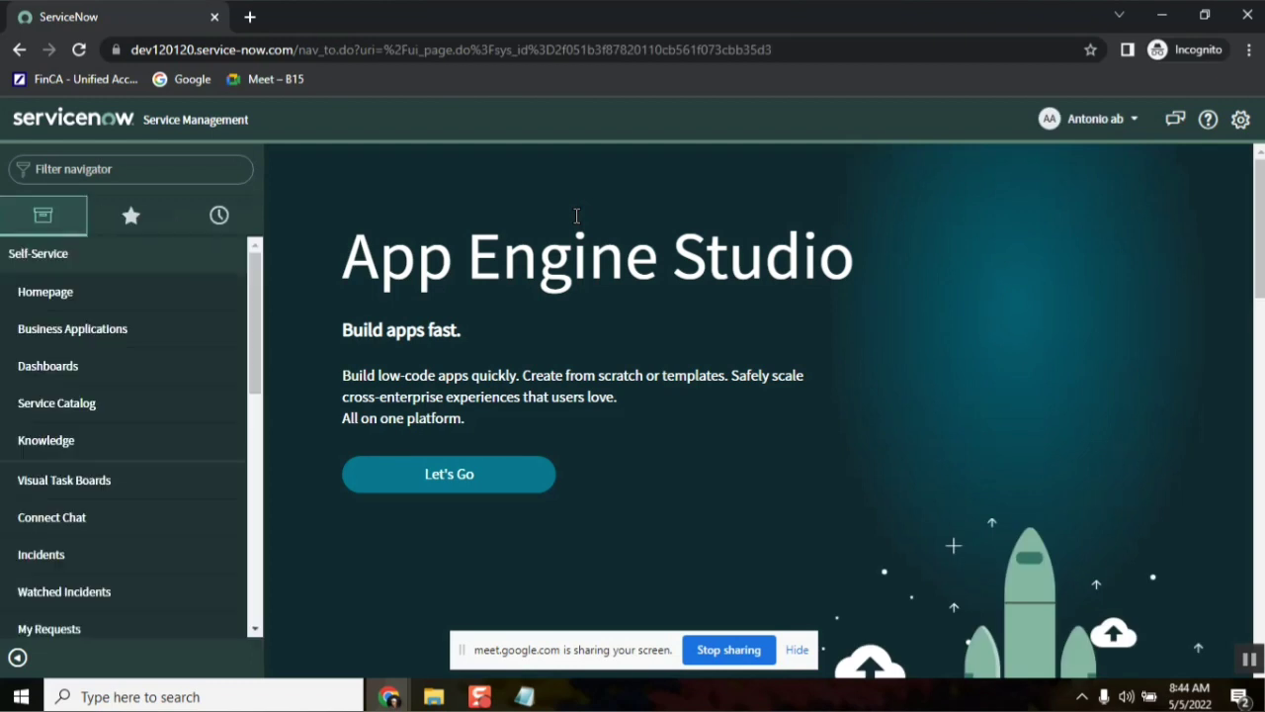
pyautogui.click(63, 259)
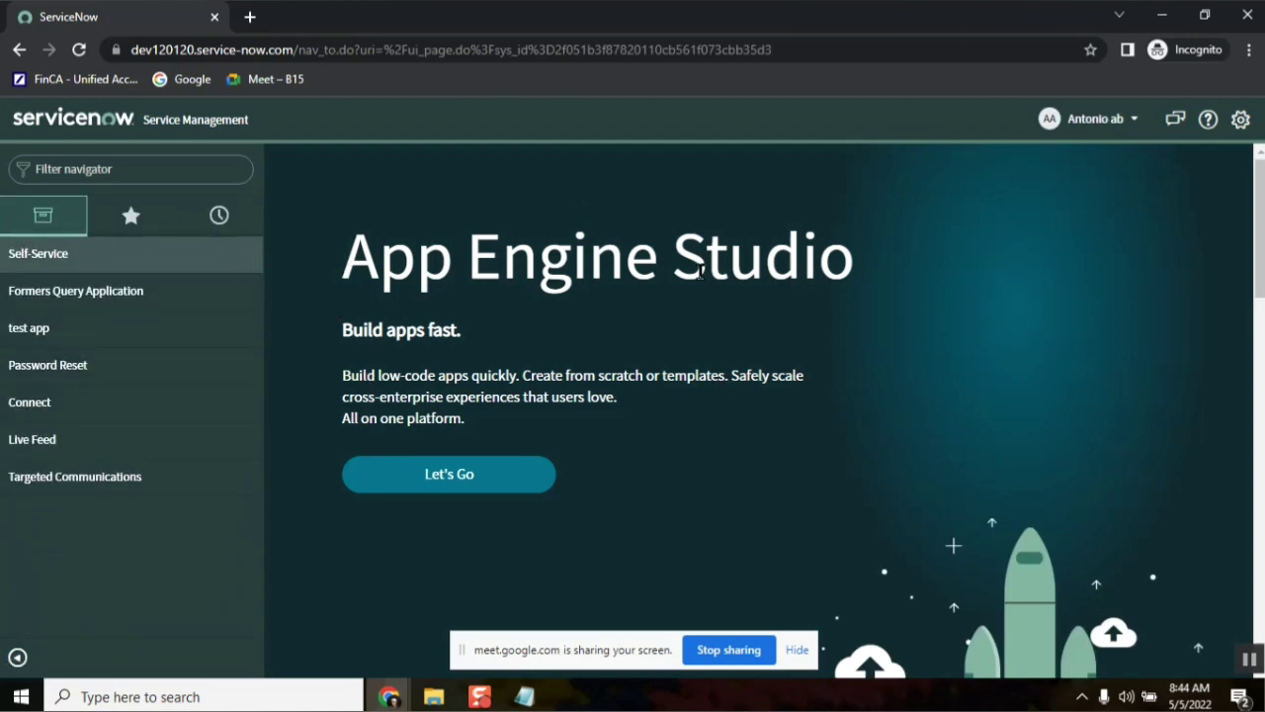
pyautogui.click(523, 695)
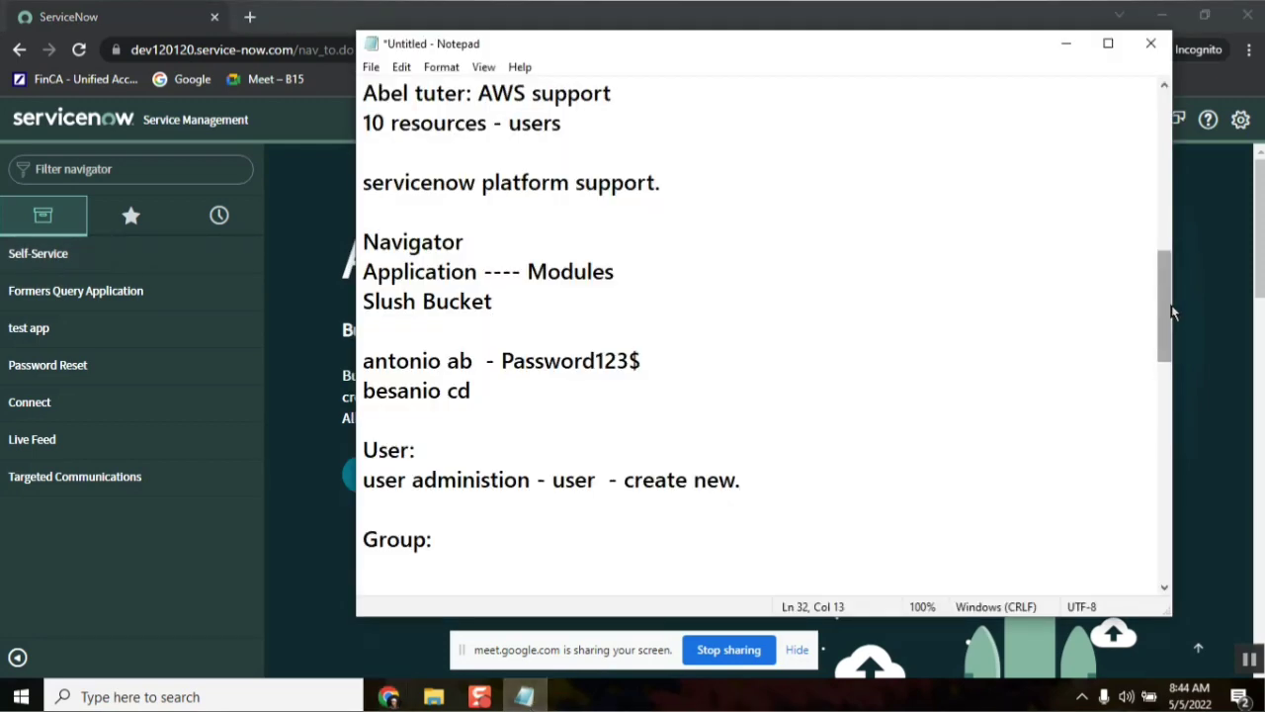
# Review the Notepad user counts 91000, 3000, 2000 and 4000, then return to ServiceNow
pyautogui.moveTo(1162, 332); pyautogui.dragTo(1141, 202)
pyautogui.doubleClick(496, 235)
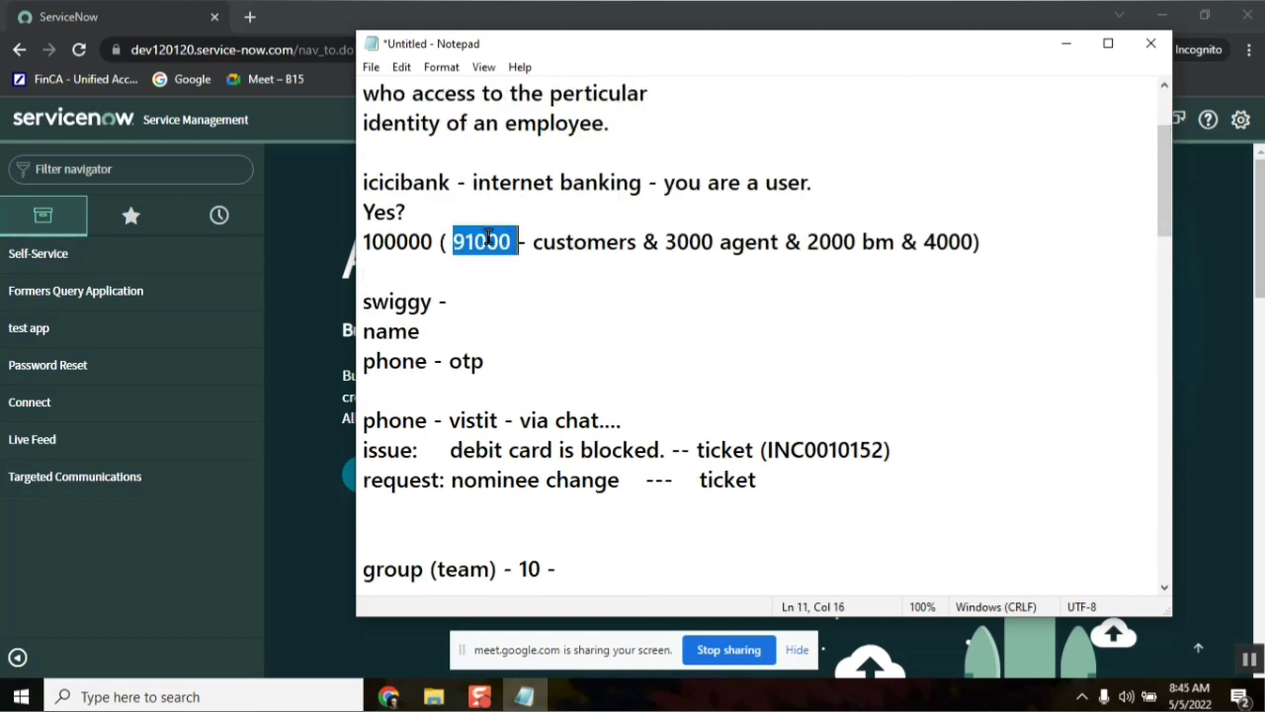
pyautogui.doubleClick(680, 241)
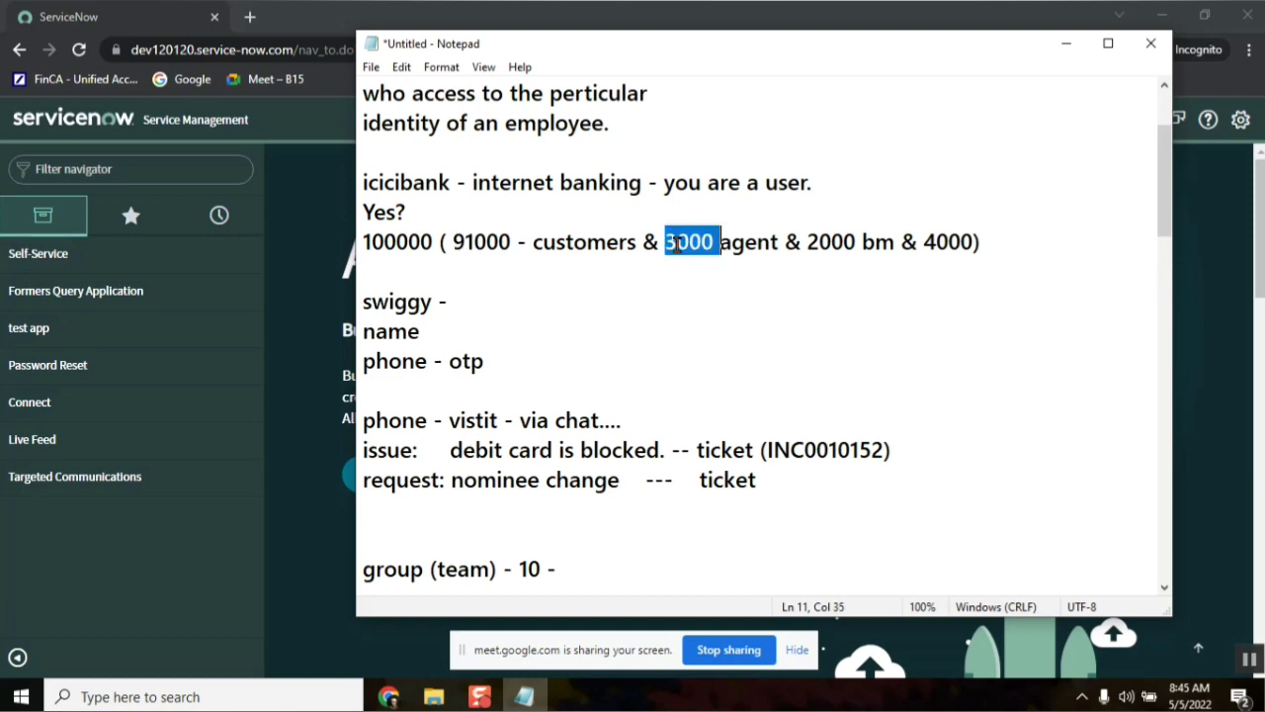
pyautogui.doubleClick(828, 239)
pyautogui.doubleClick(946, 243)
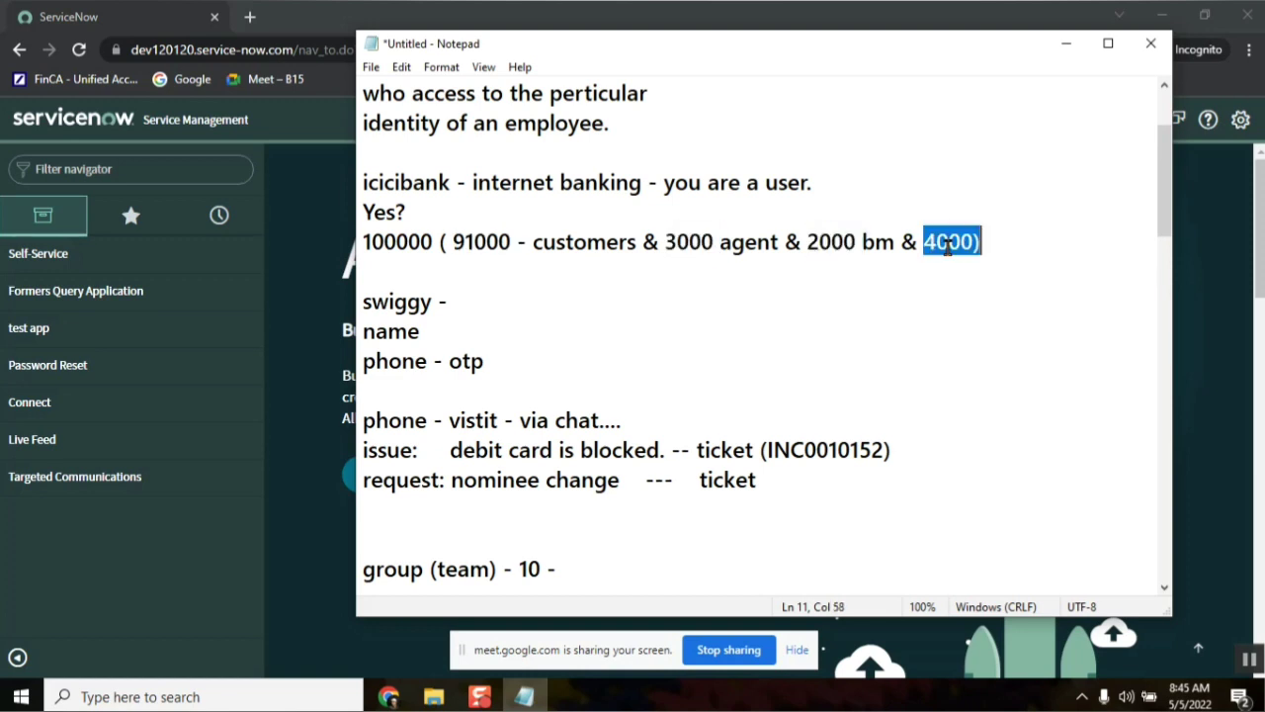
pyautogui.moveTo(988, 243); pyautogui.dragTo(680, 247)
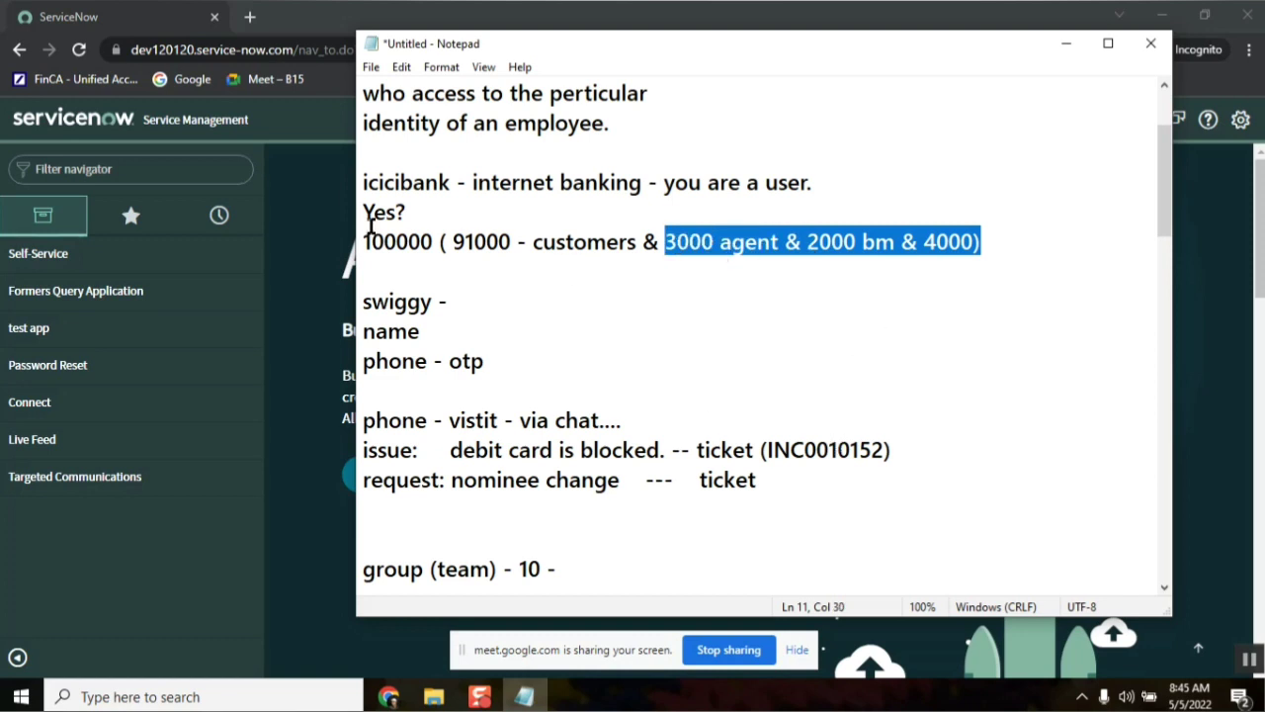
pyautogui.click(293, 23)
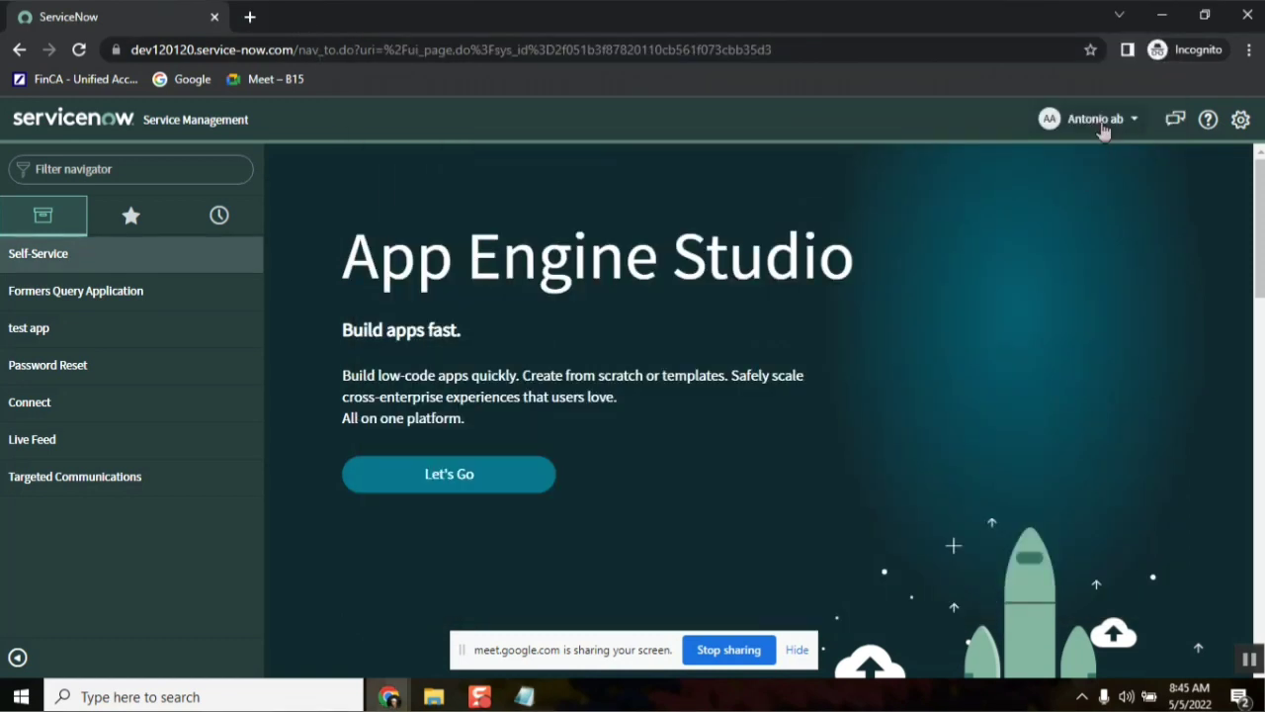
# Bring the admin's user record window forward and scroll to its empty Roles list
pyautogui.moveTo(392, 700)
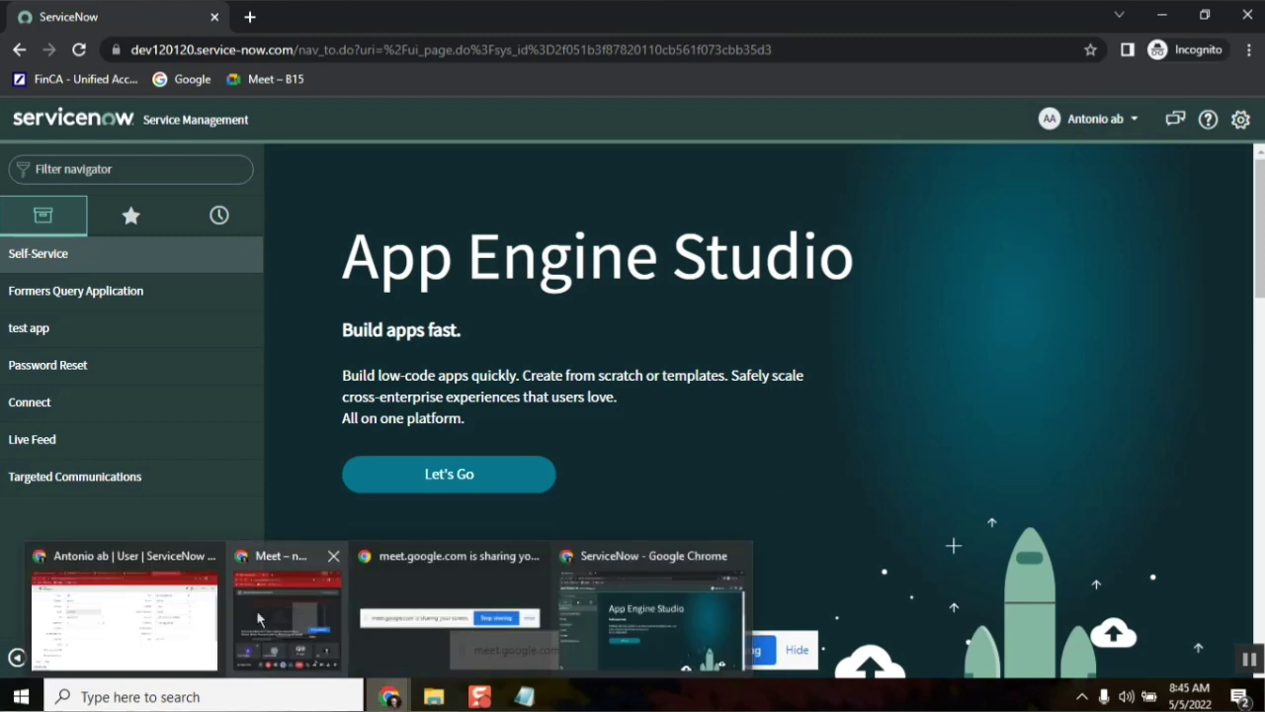
pyautogui.click(641, 626)
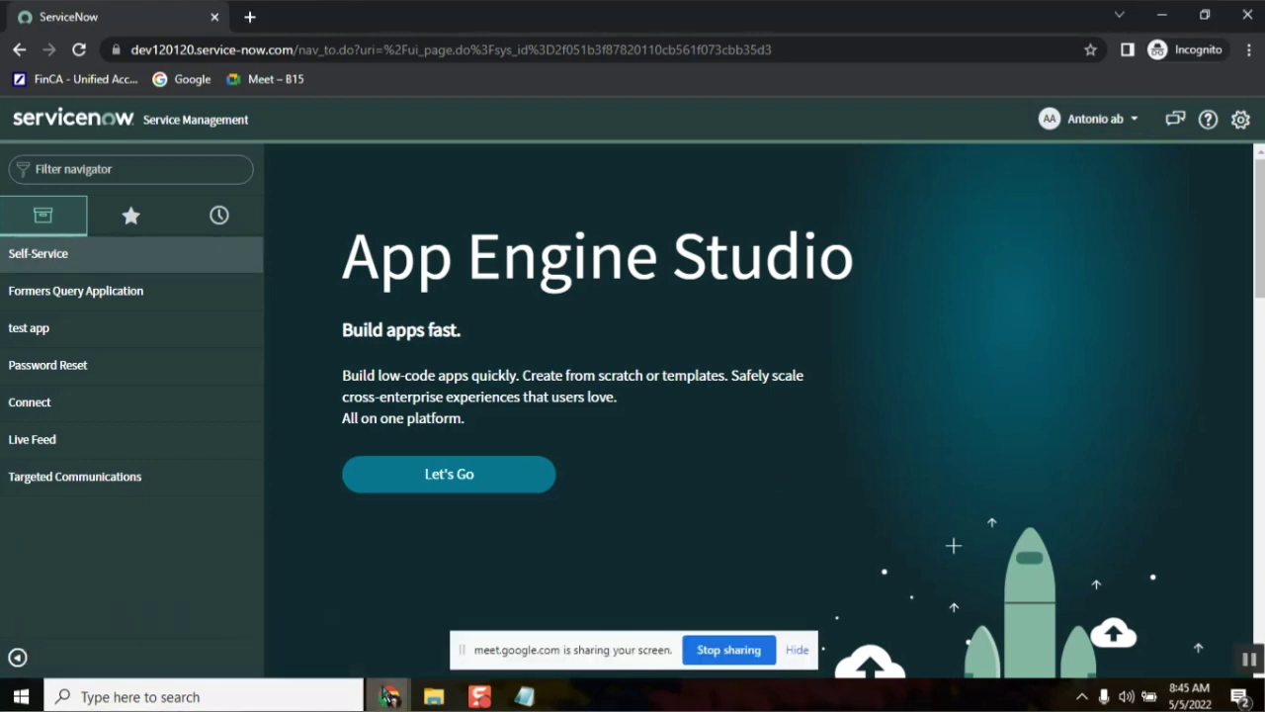
pyautogui.moveTo(389, 697)
pyautogui.click(180, 620)
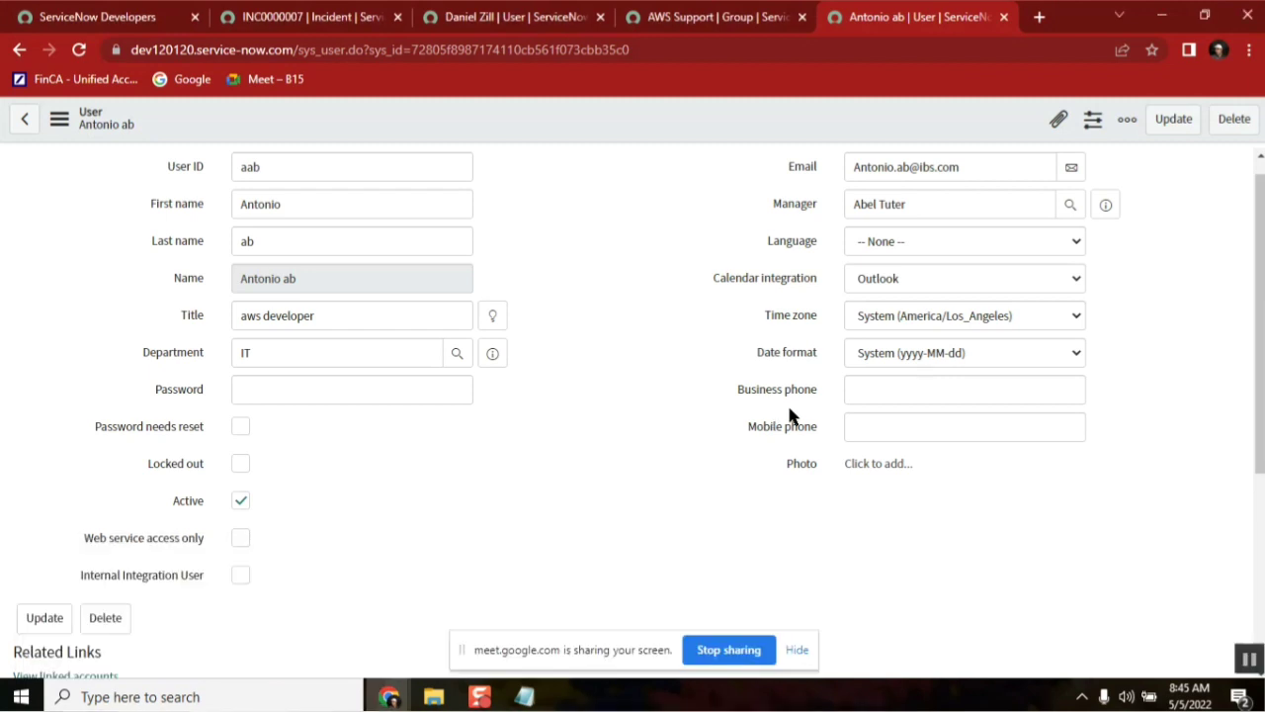
pyautogui.scroll(-3, 794, 417)
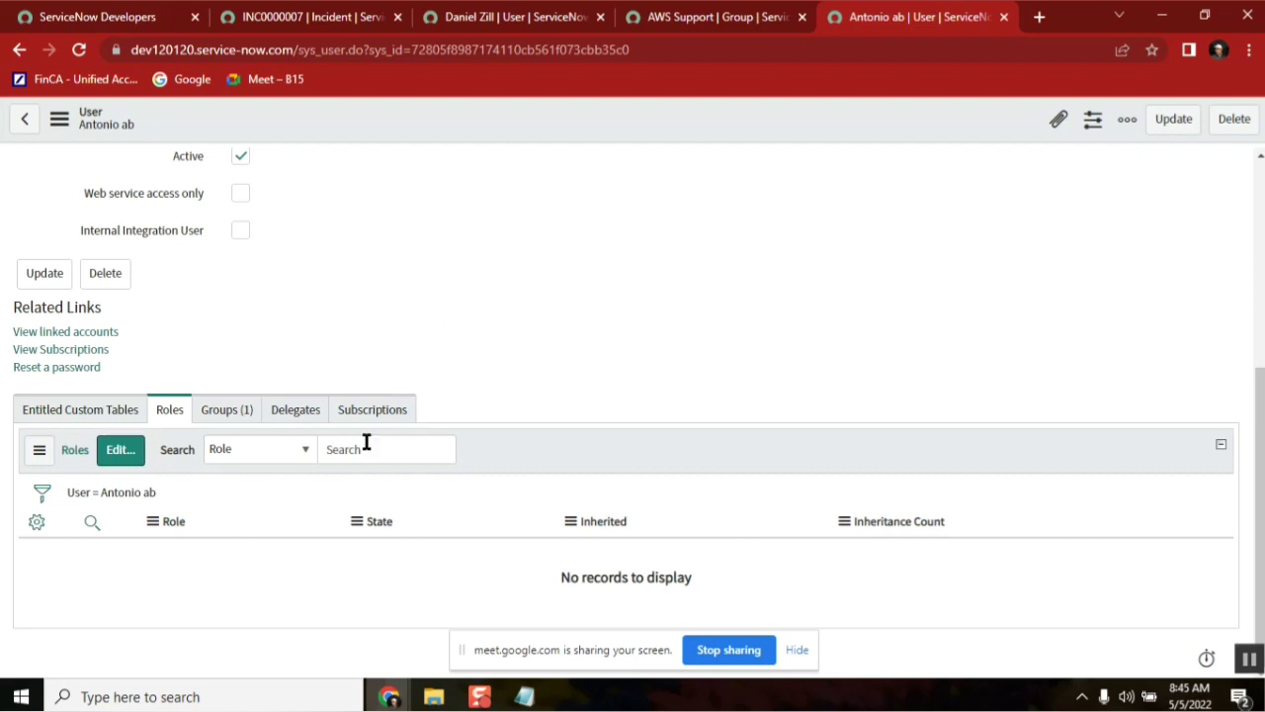
pyautogui.moveTo(389, 697)
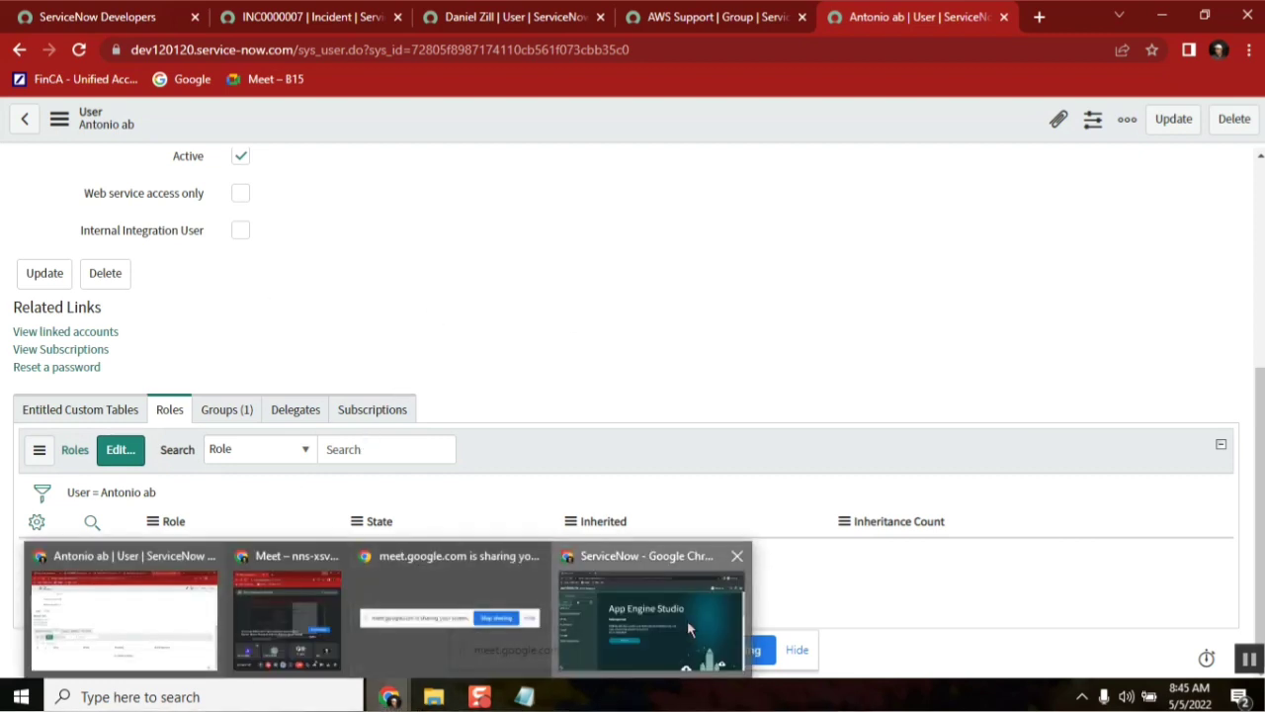
pyautogui.click(688, 630)
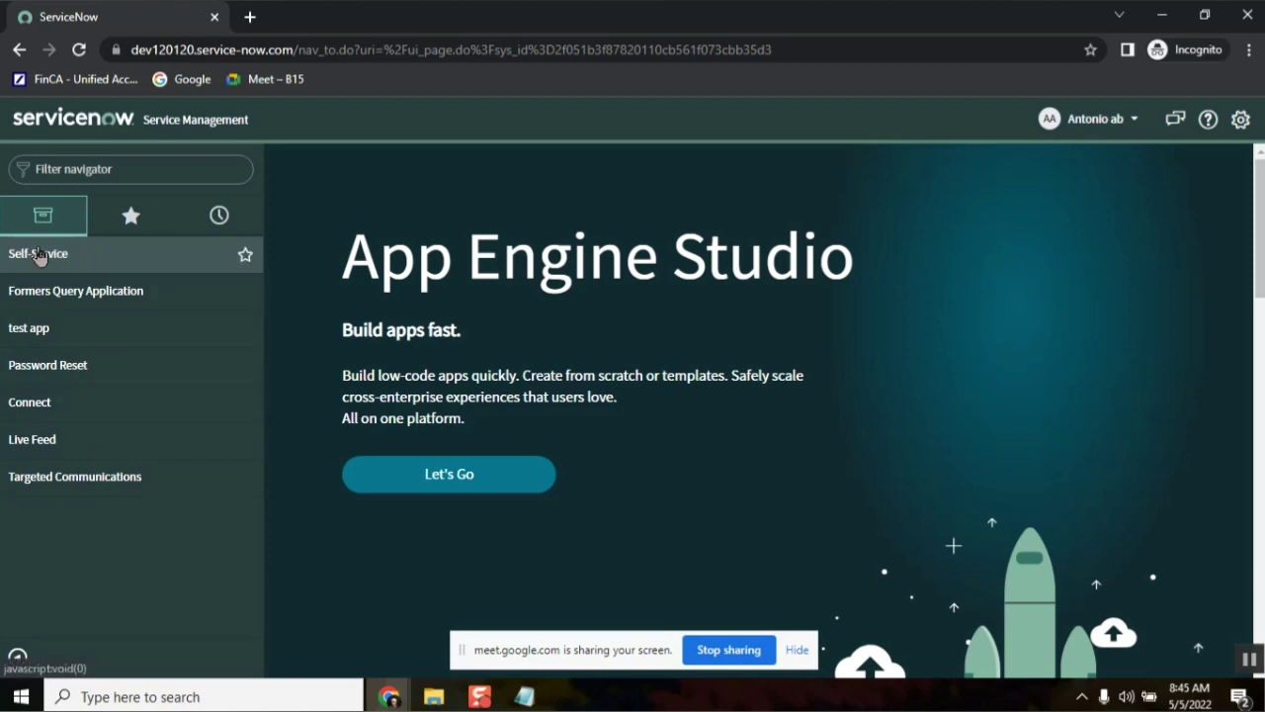
pyautogui.click(37, 255)
pyautogui.click(38, 255)
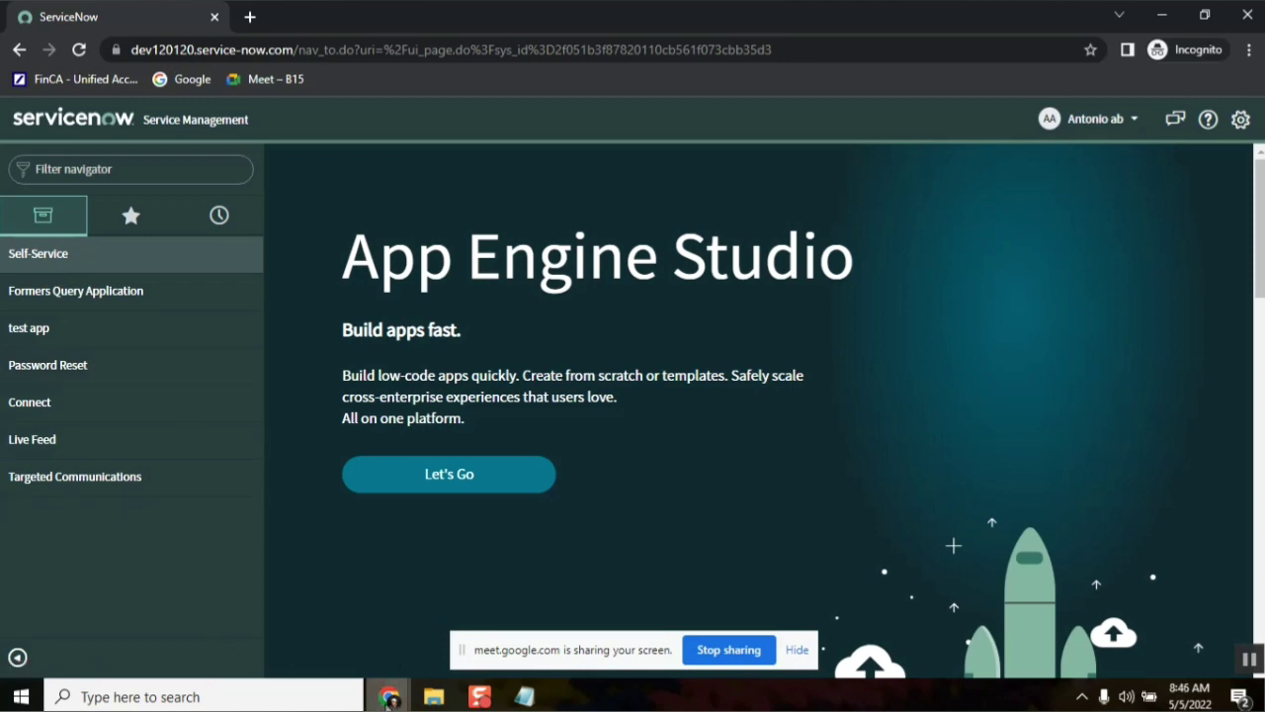
pyautogui.moveTo(390, 700)
pyautogui.click(176, 640)
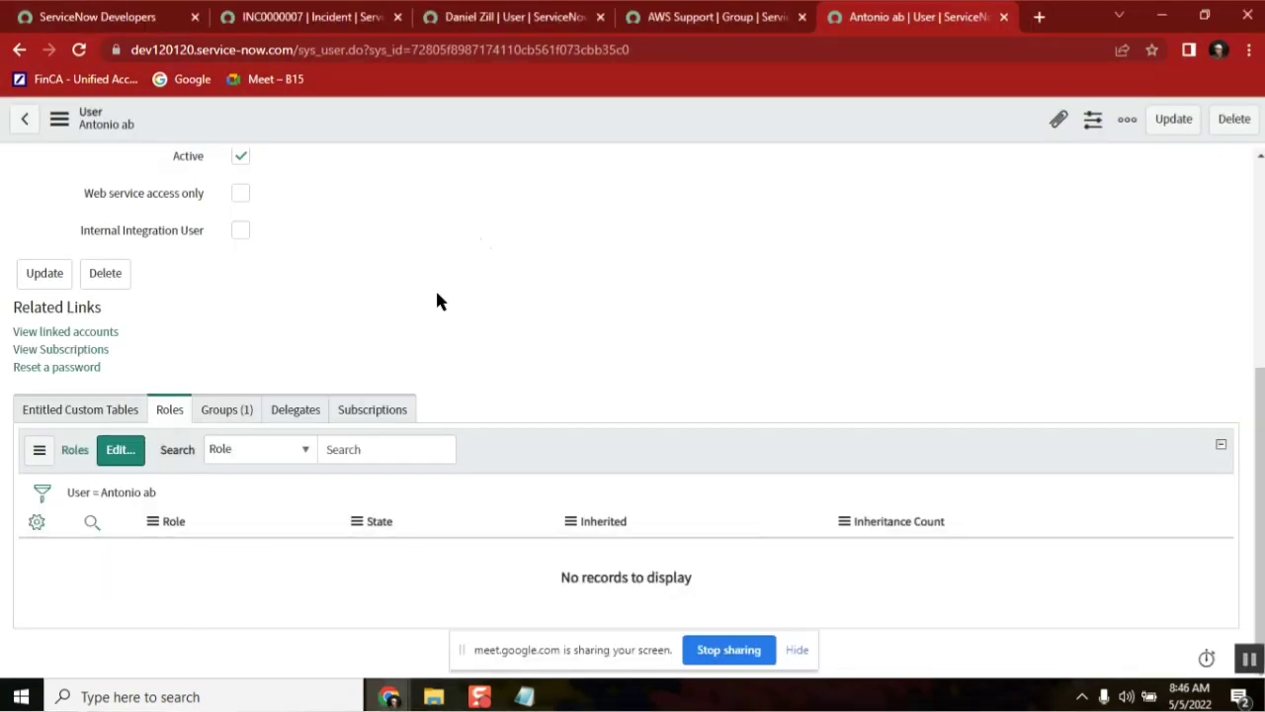
# Open the Incident application menu, review its itil and sn_incident_read roles, and filter the navigator for 'roles'
pyautogui.click(146, 18)
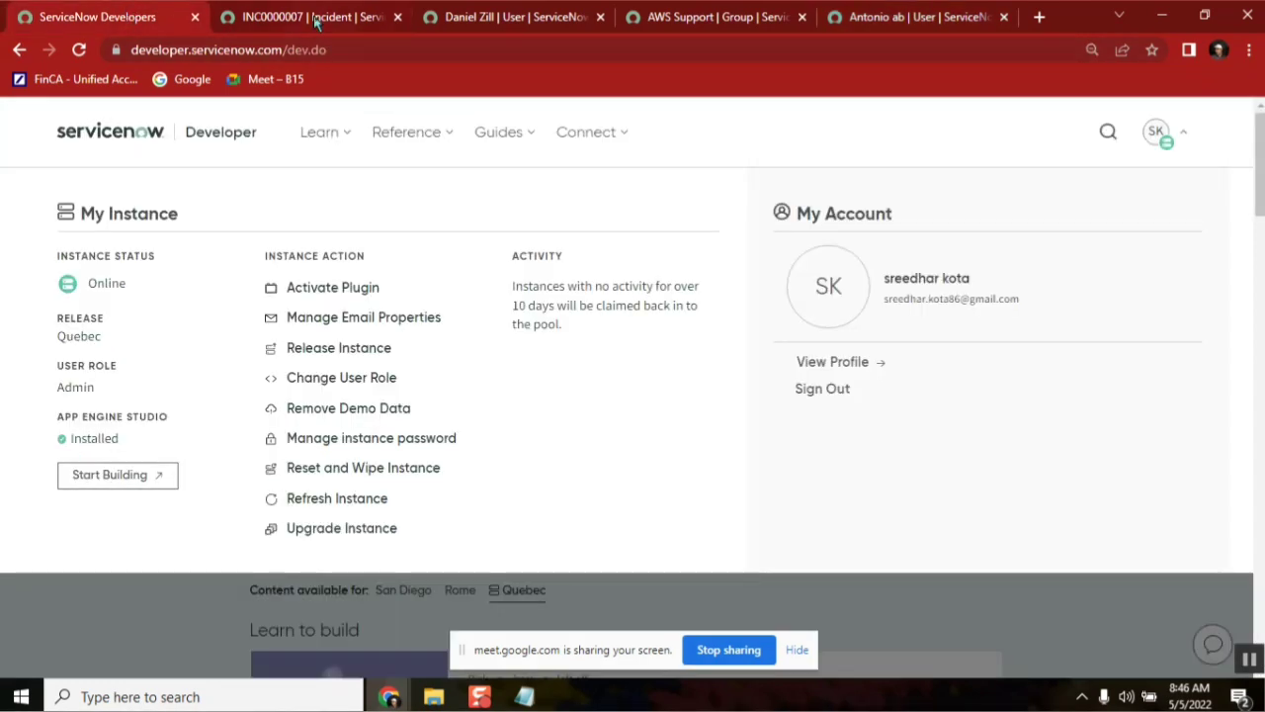
pyautogui.click(314, 19)
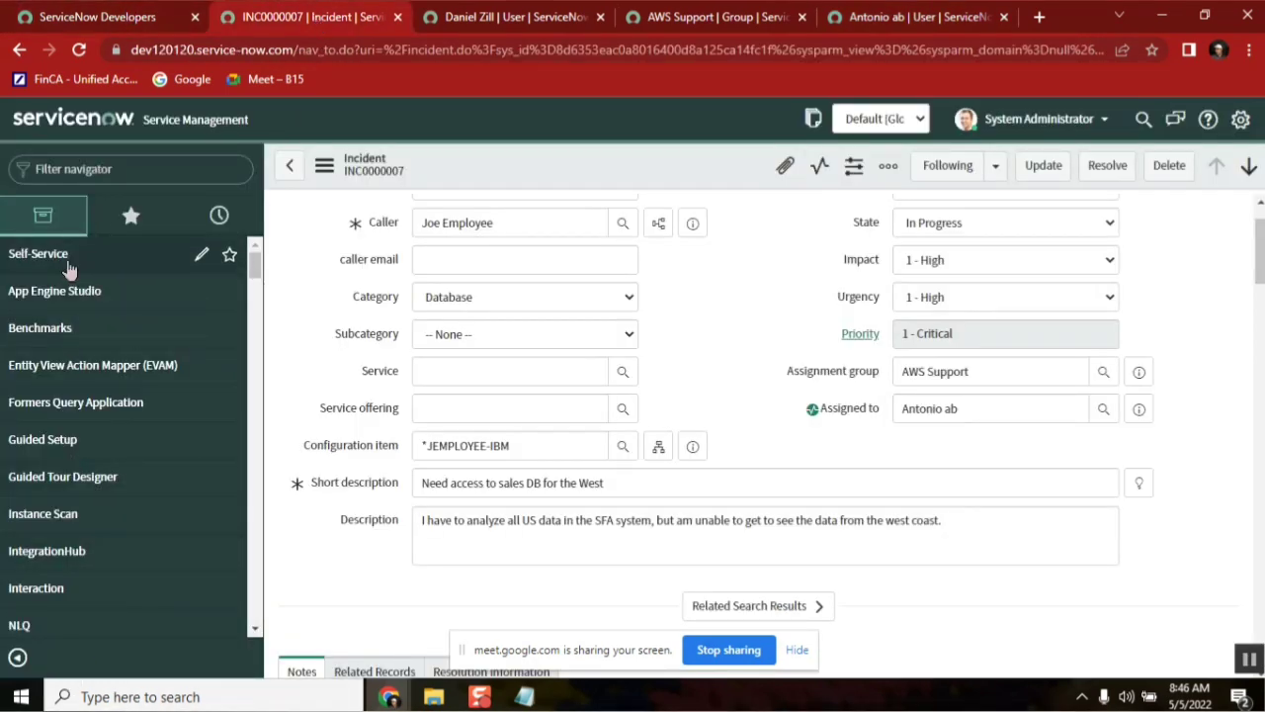
pyautogui.moveTo(255, 263); pyautogui.dragTo(255, 369)
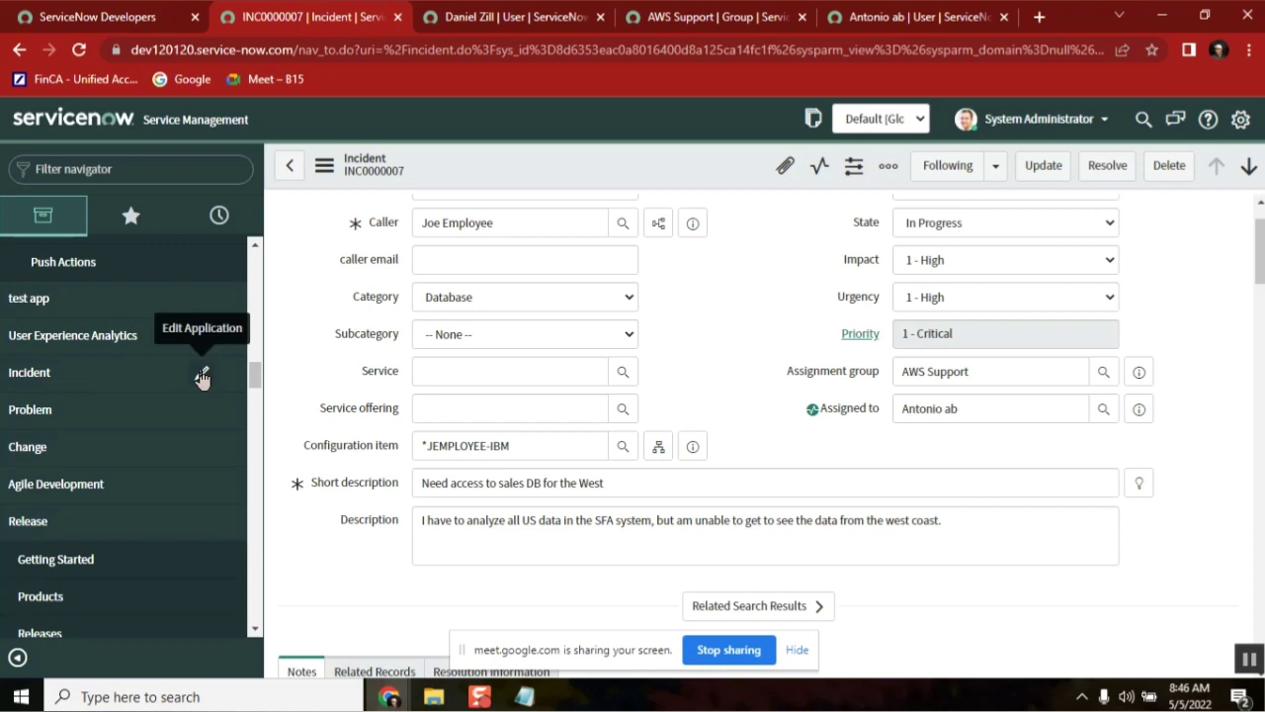
pyautogui.click(201, 375)
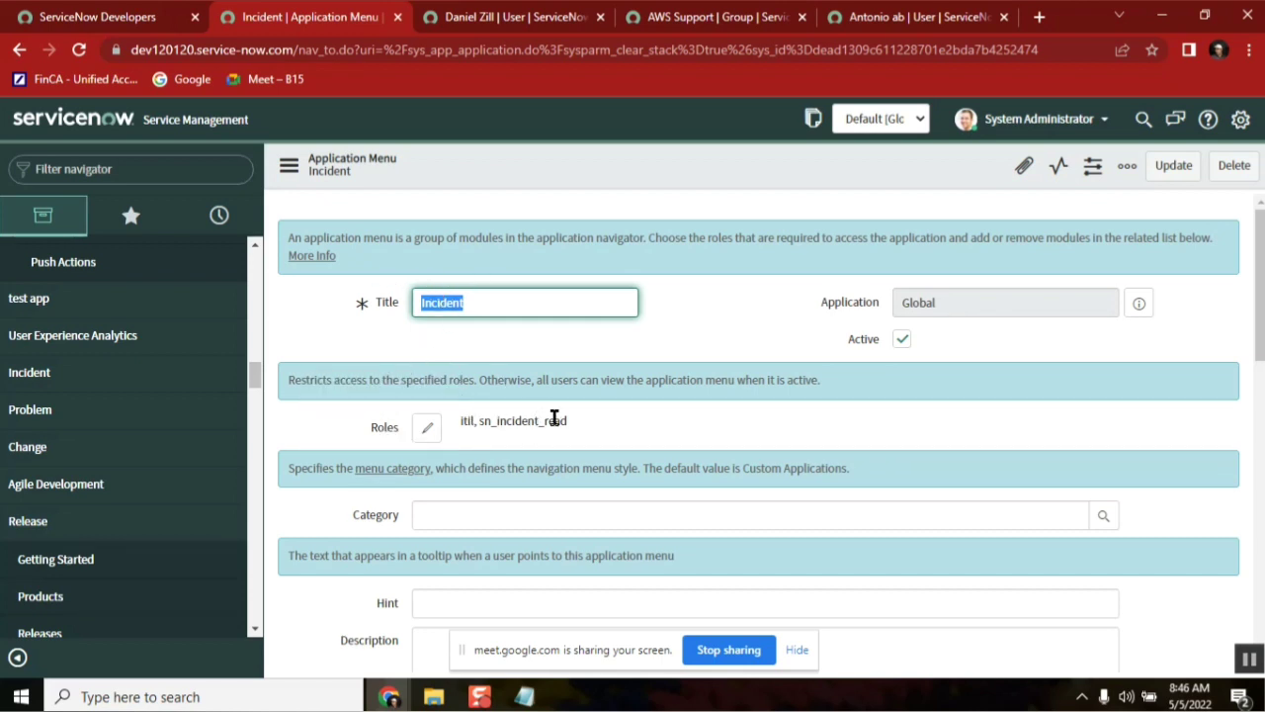
pyautogui.moveTo(571, 421); pyautogui.dragTo(480, 421)
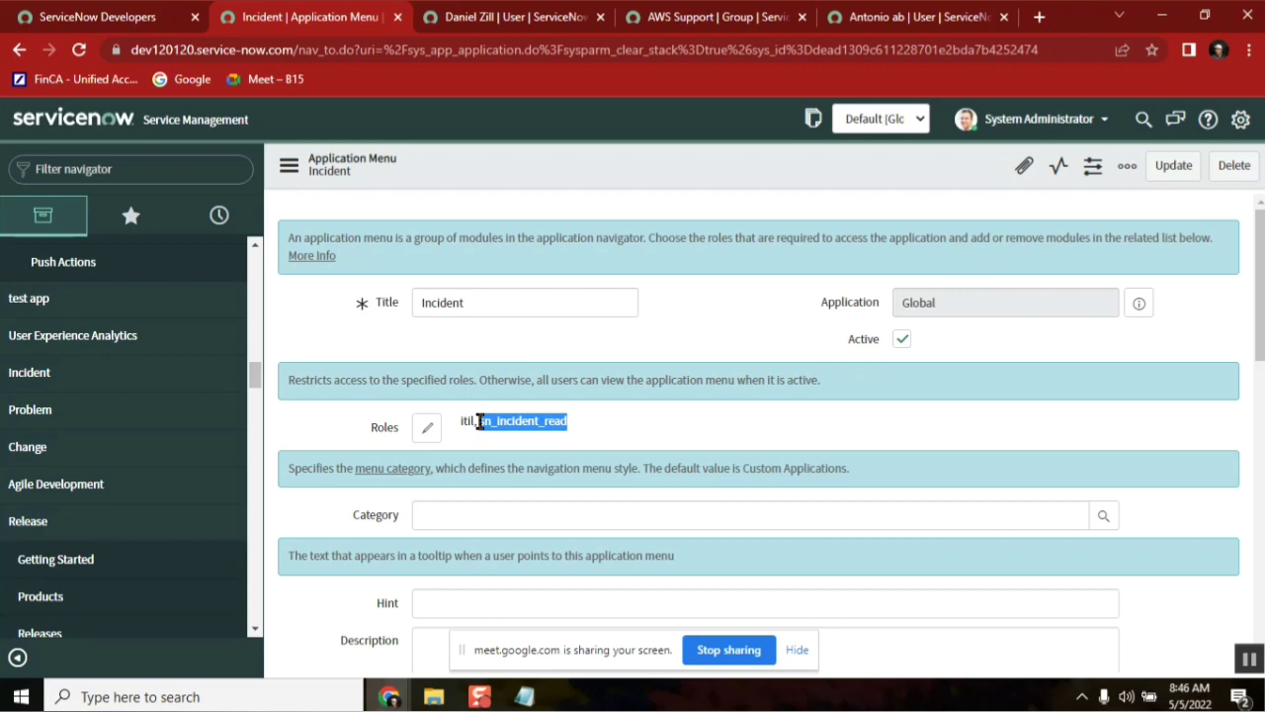
pyautogui.doubleClick(383, 431)
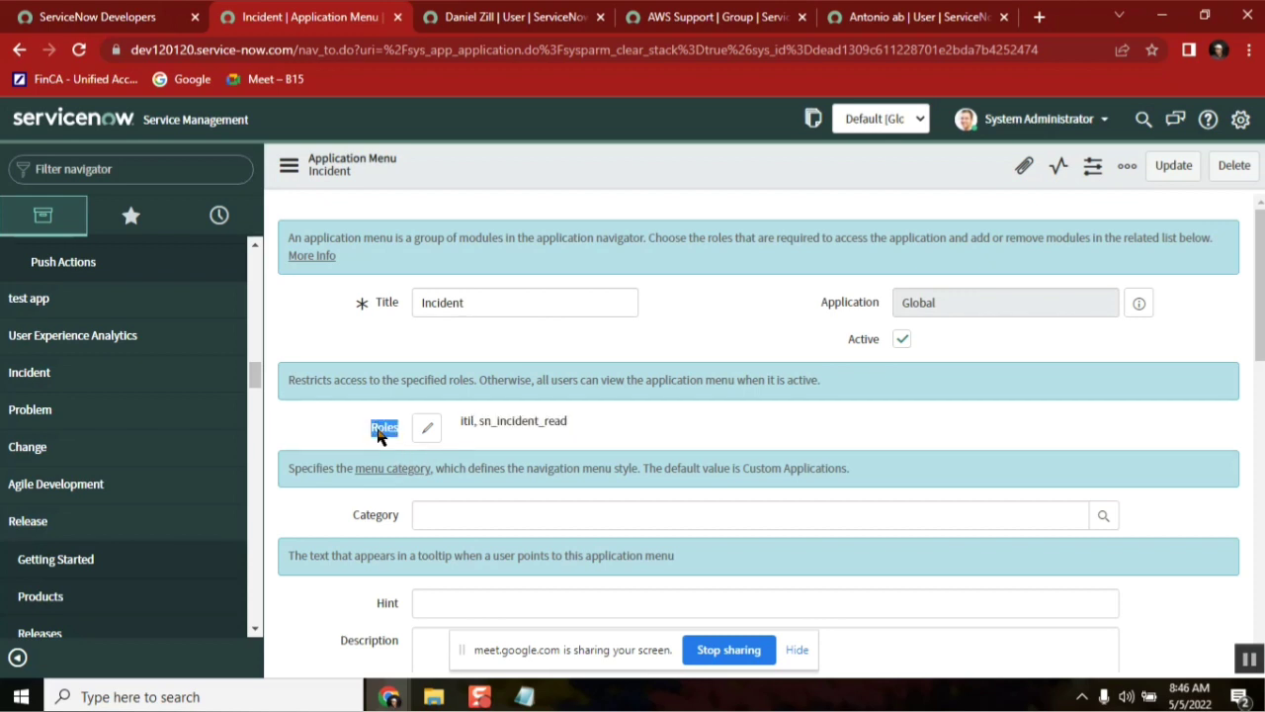
pyautogui.click(150, 168)
pyautogui.write('roles')
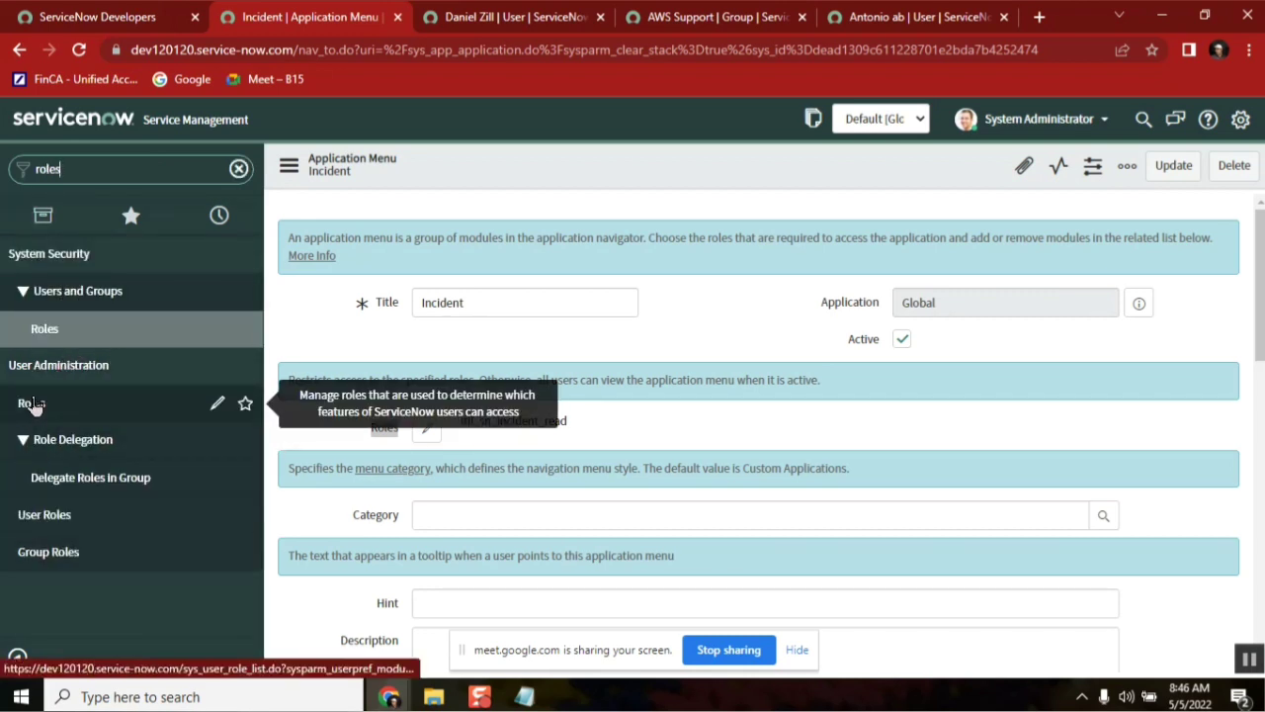
# Open the Roles list in a new tab beside the Incident application menu tab
pyautogui.keyDown('ctrl'); pyautogui.click(30, 403); pyautogui.keyUp('ctrl')
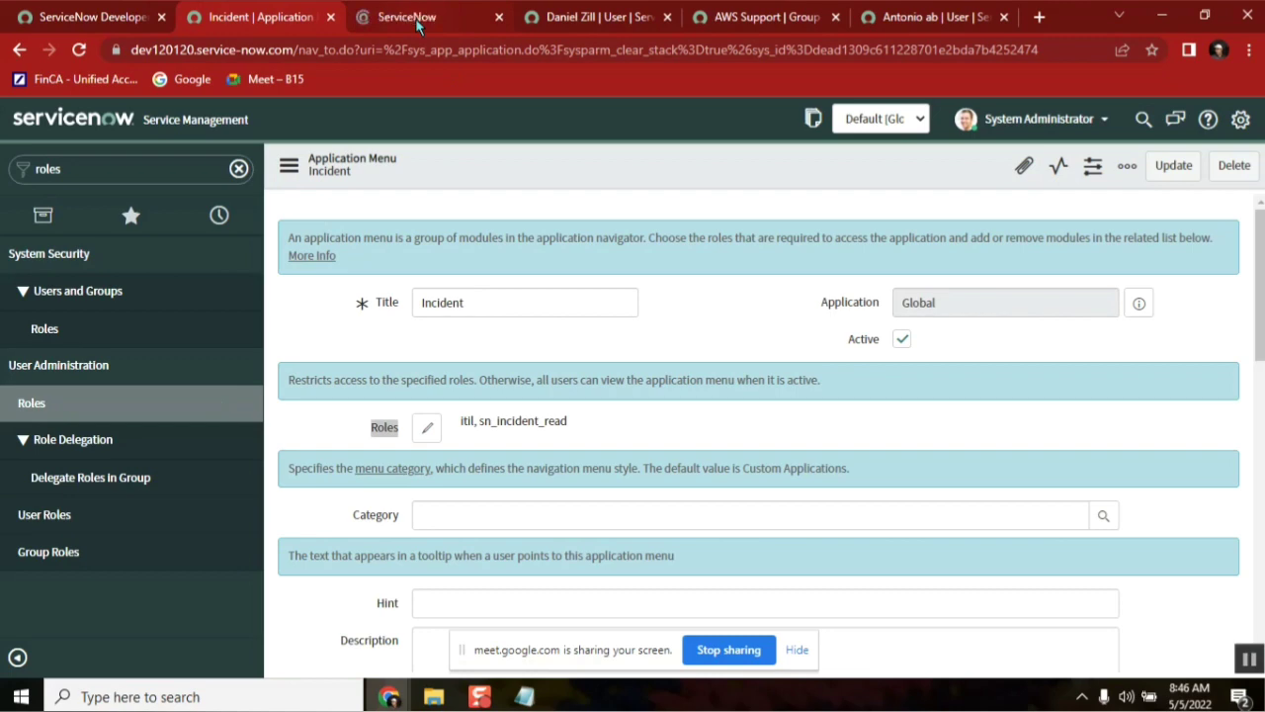
pyautogui.click(417, 25)
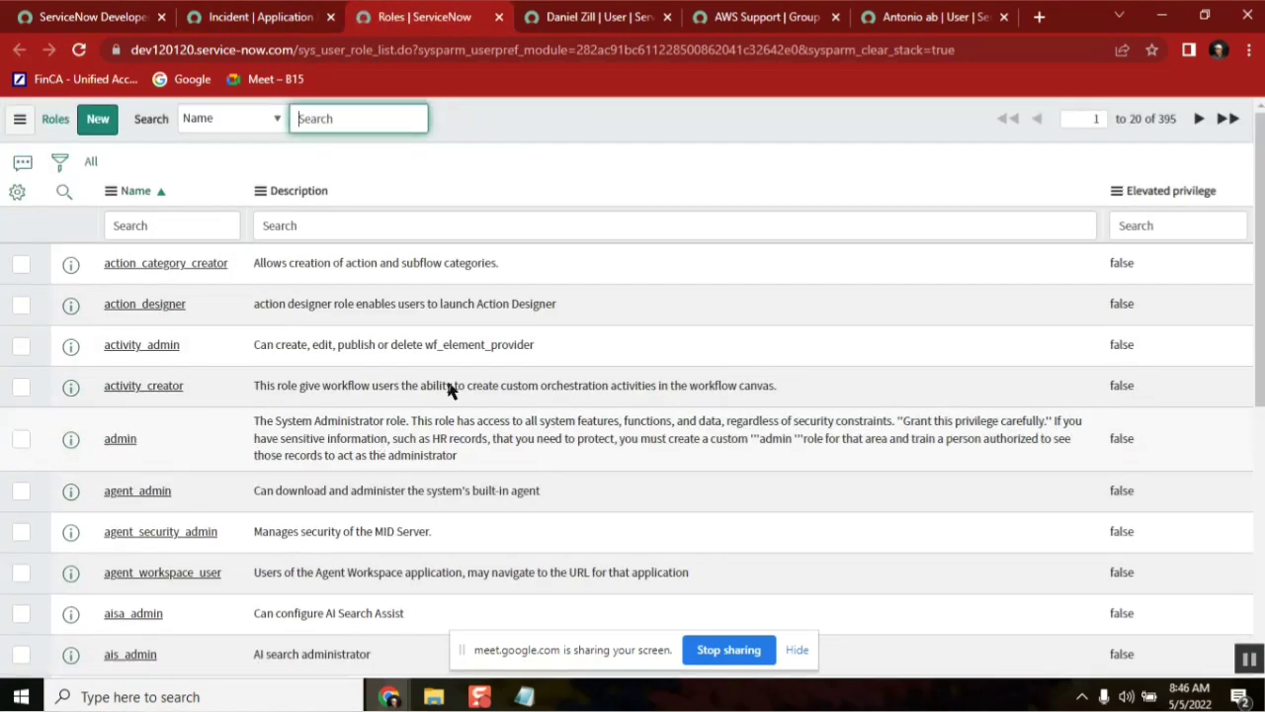
pyautogui.click(257, 16)
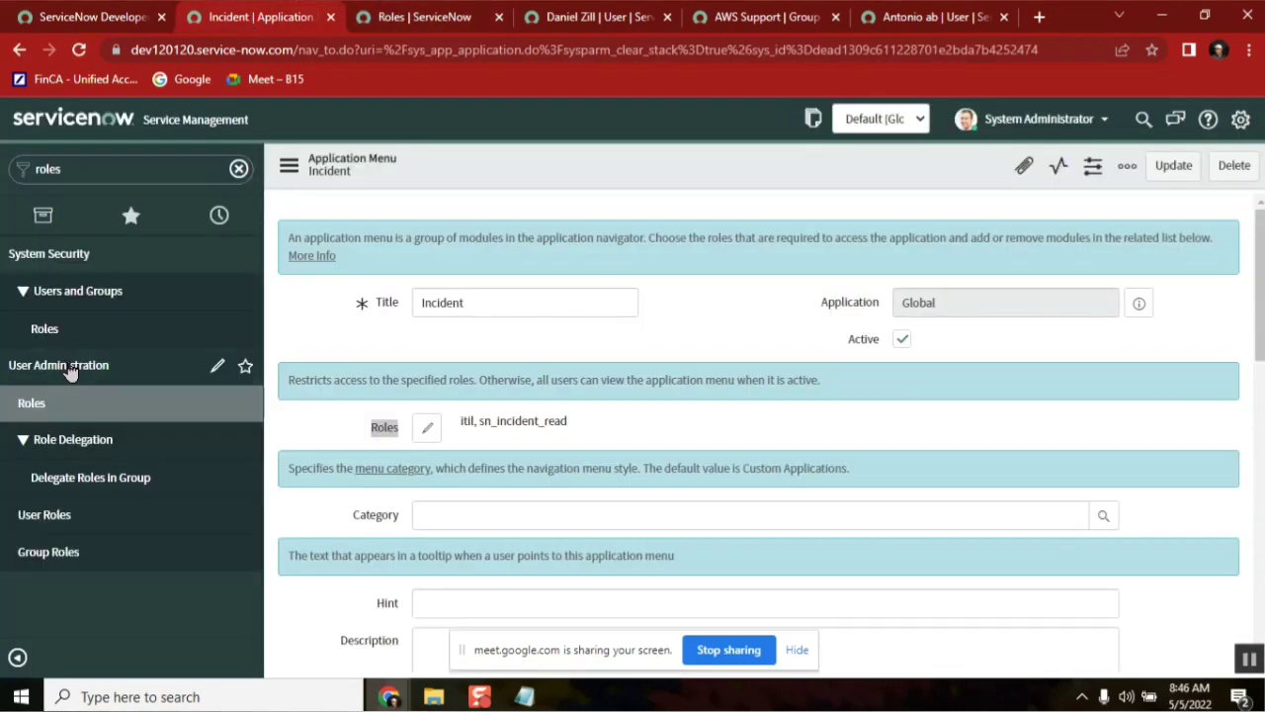
pyautogui.click(425, 17)
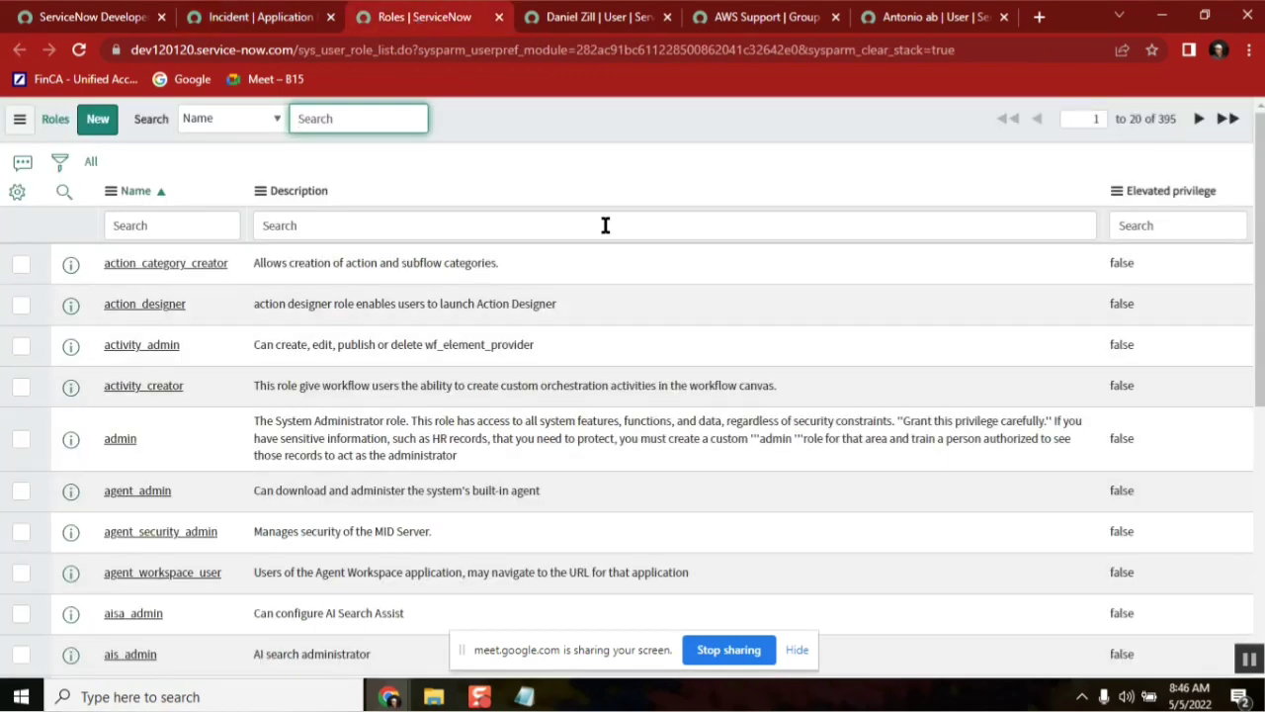
pyautogui.click(217, 17)
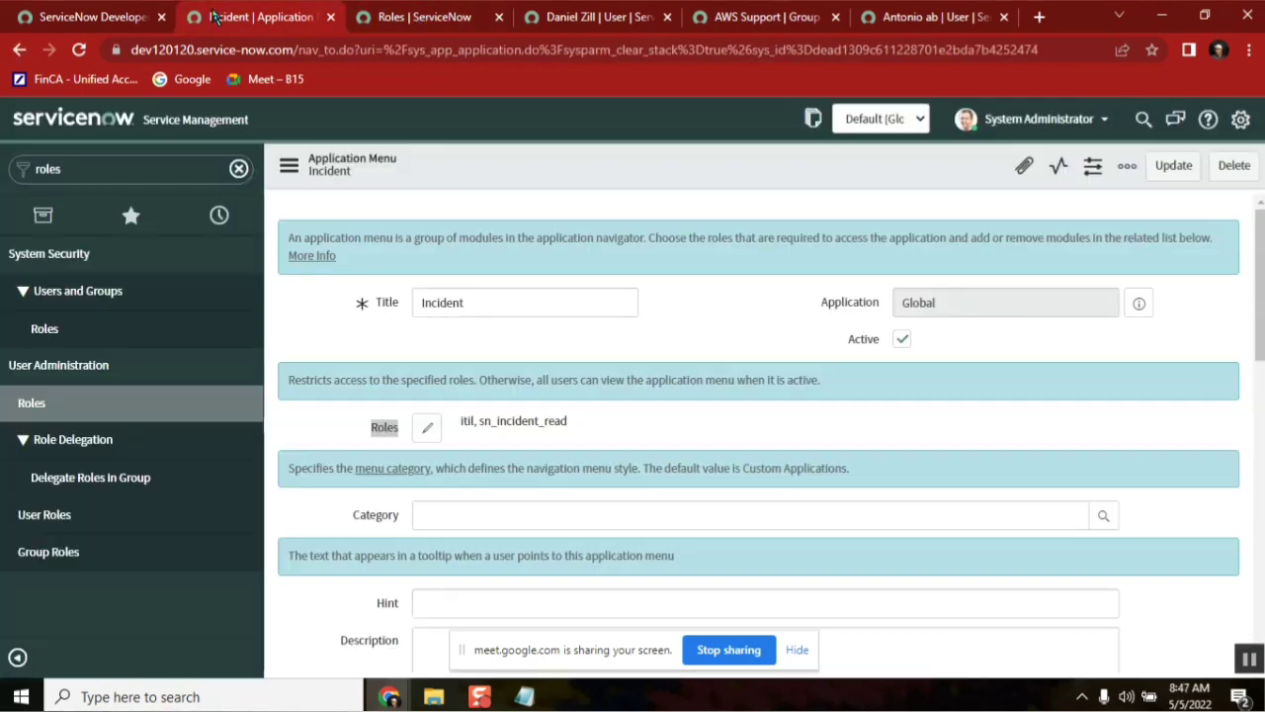
# Check the administrator's form views, review the admin role's name and description, and return to the record
pyautogui.click(1035, 120)
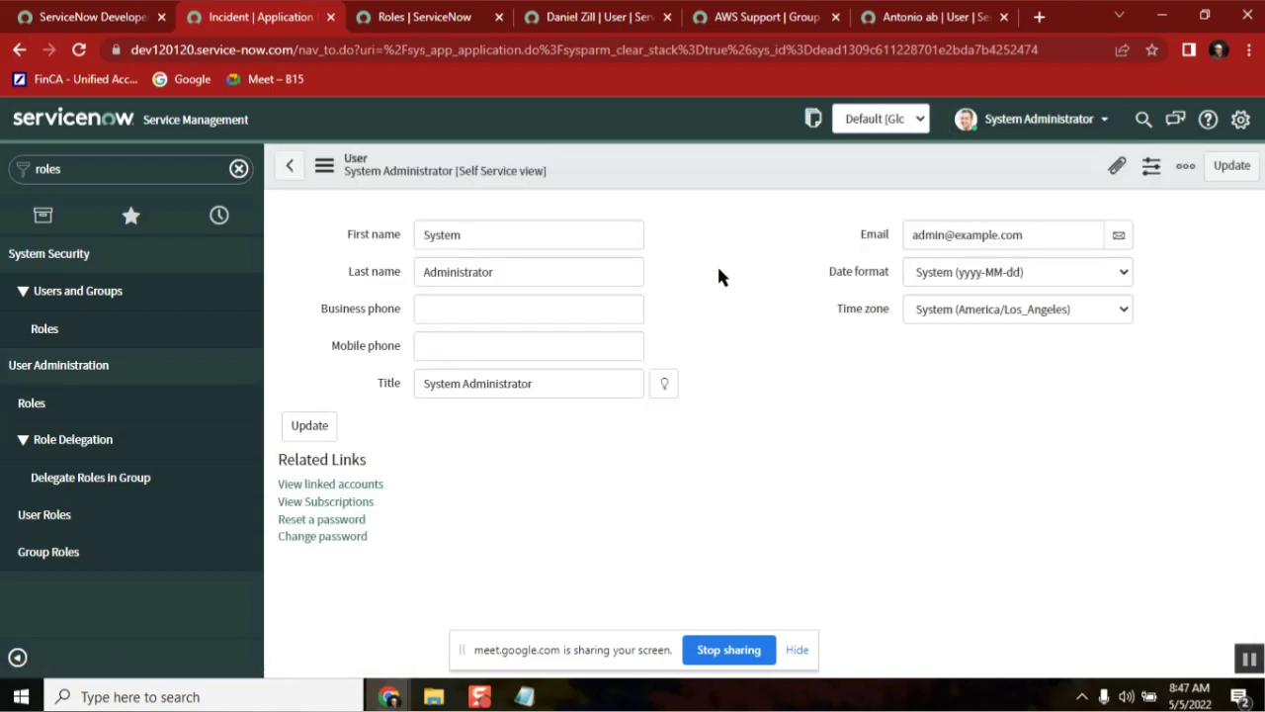
pyautogui.click(408, 170)
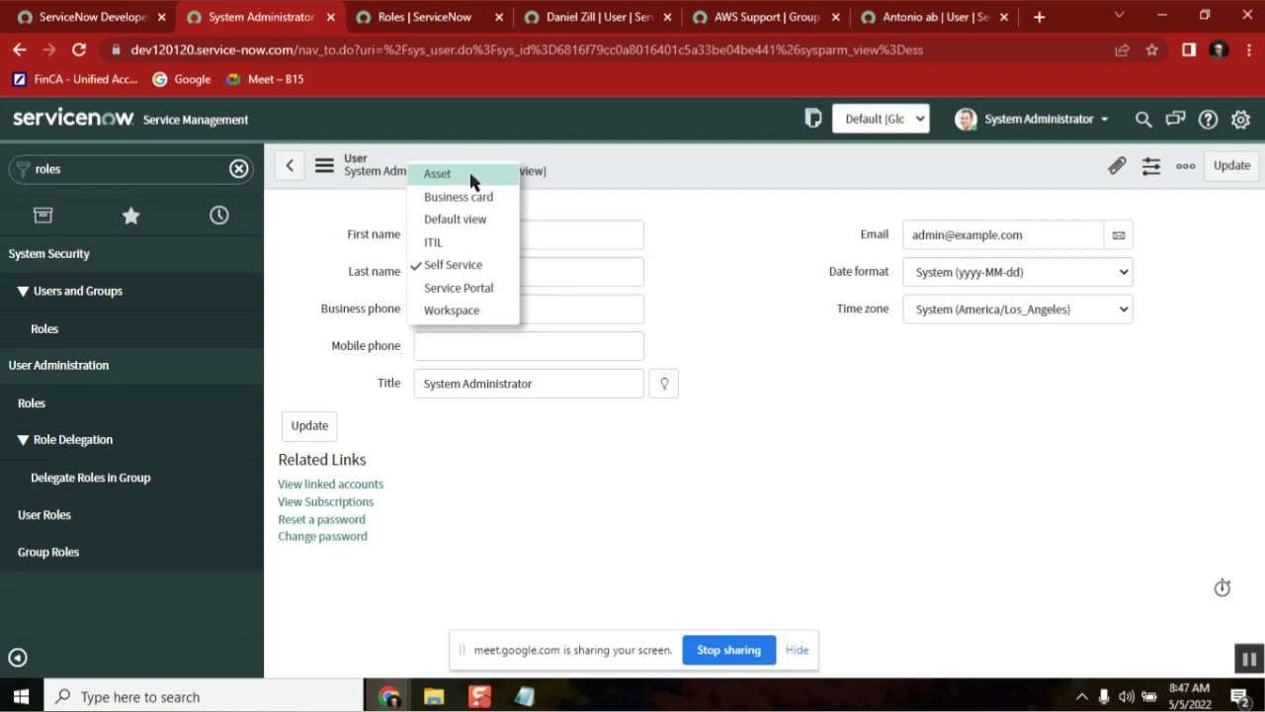
pyautogui.click(458, 219)
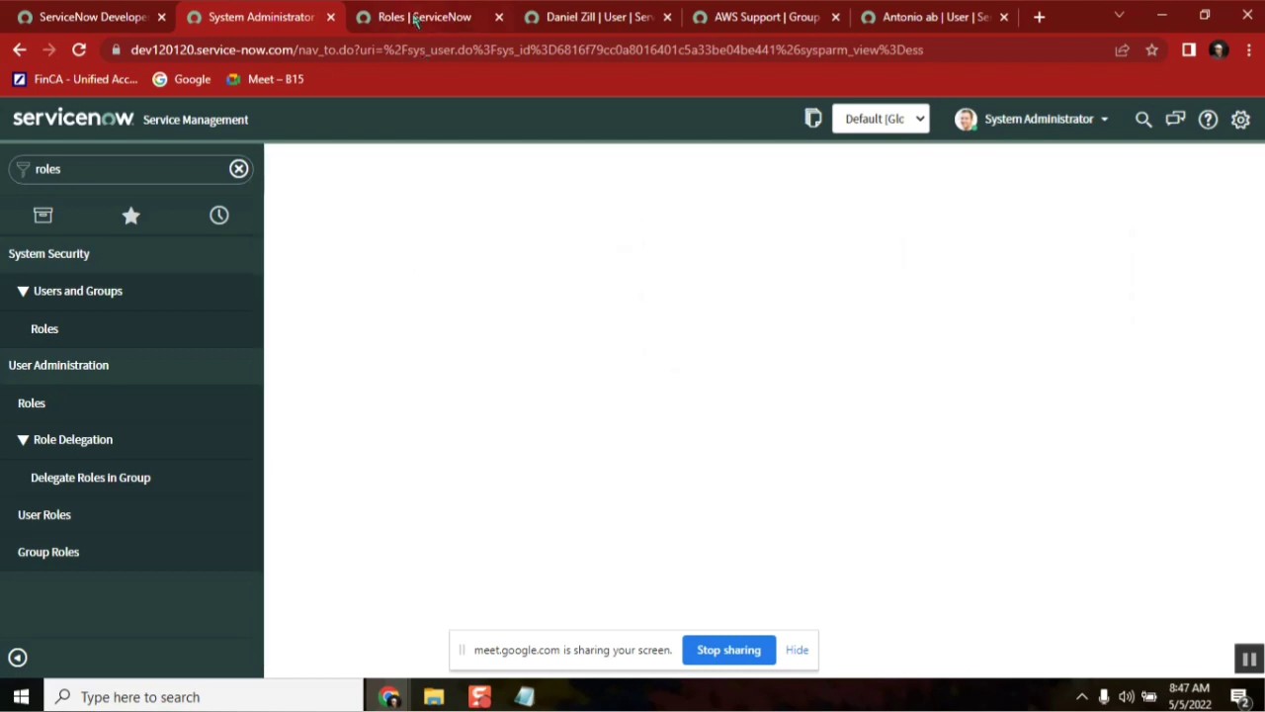
pyautogui.click(420, 16)
pyautogui.doubleClick(153, 438)
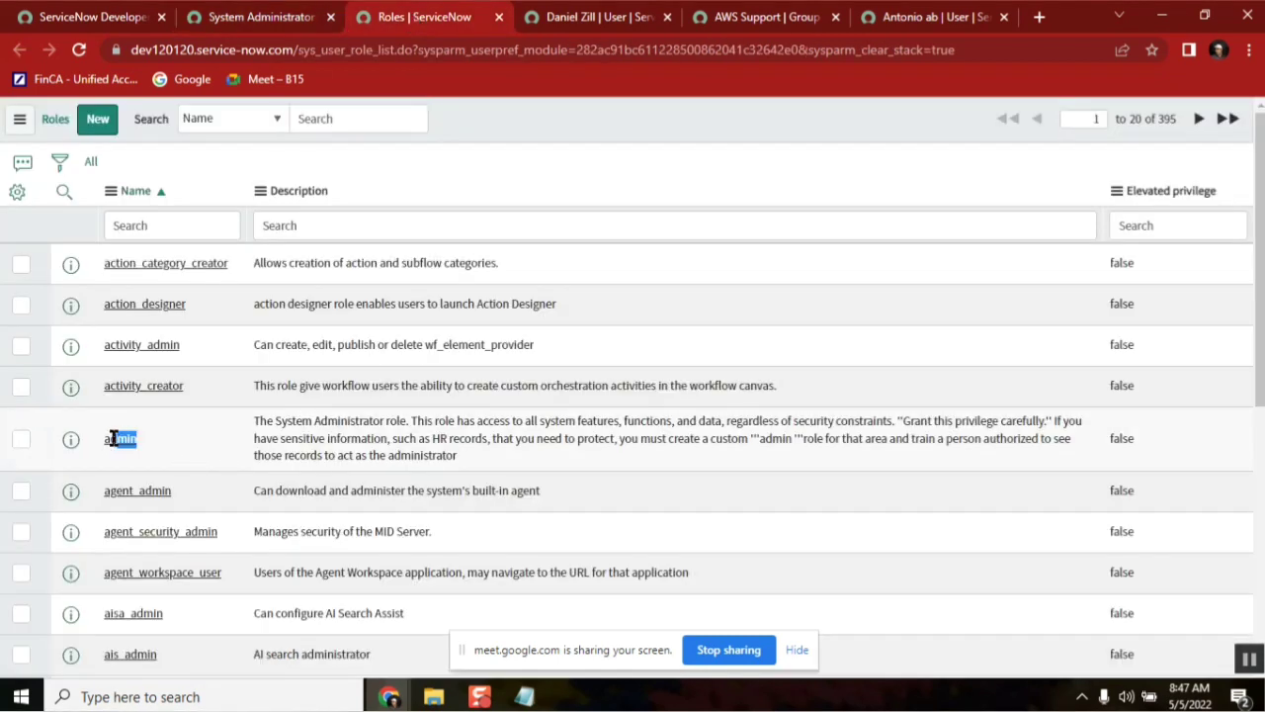
pyautogui.moveTo(466, 455); pyautogui.dragTo(254, 423)
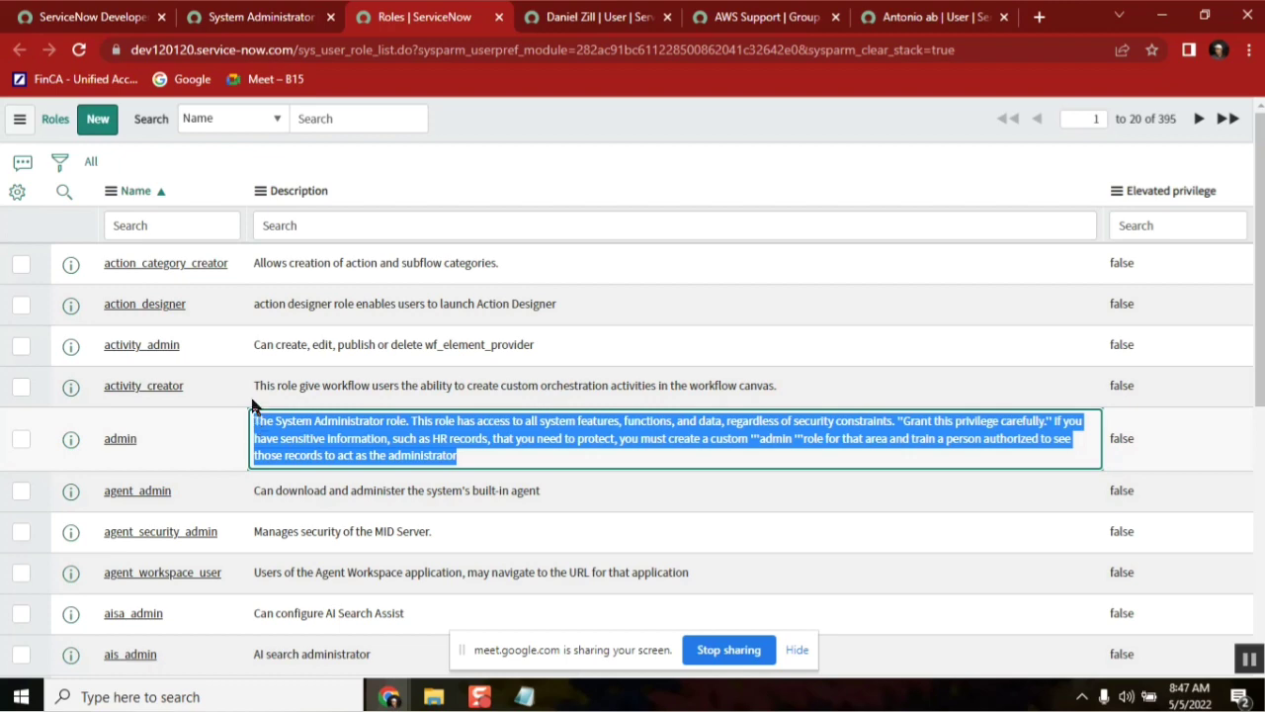
pyautogui.click(254, 18)
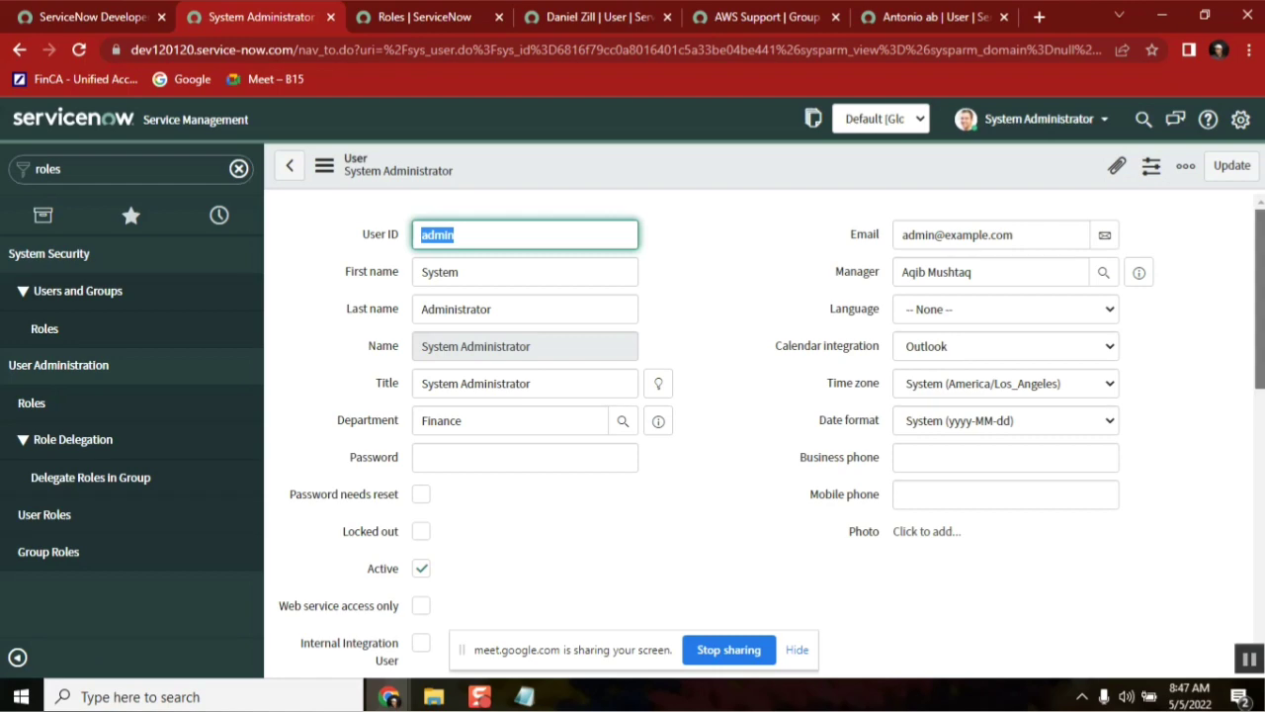
# Compare the admin's assigned admin role with the Admin user role on the developer portal page
pyautogui.scroll(-15, 534, 391)
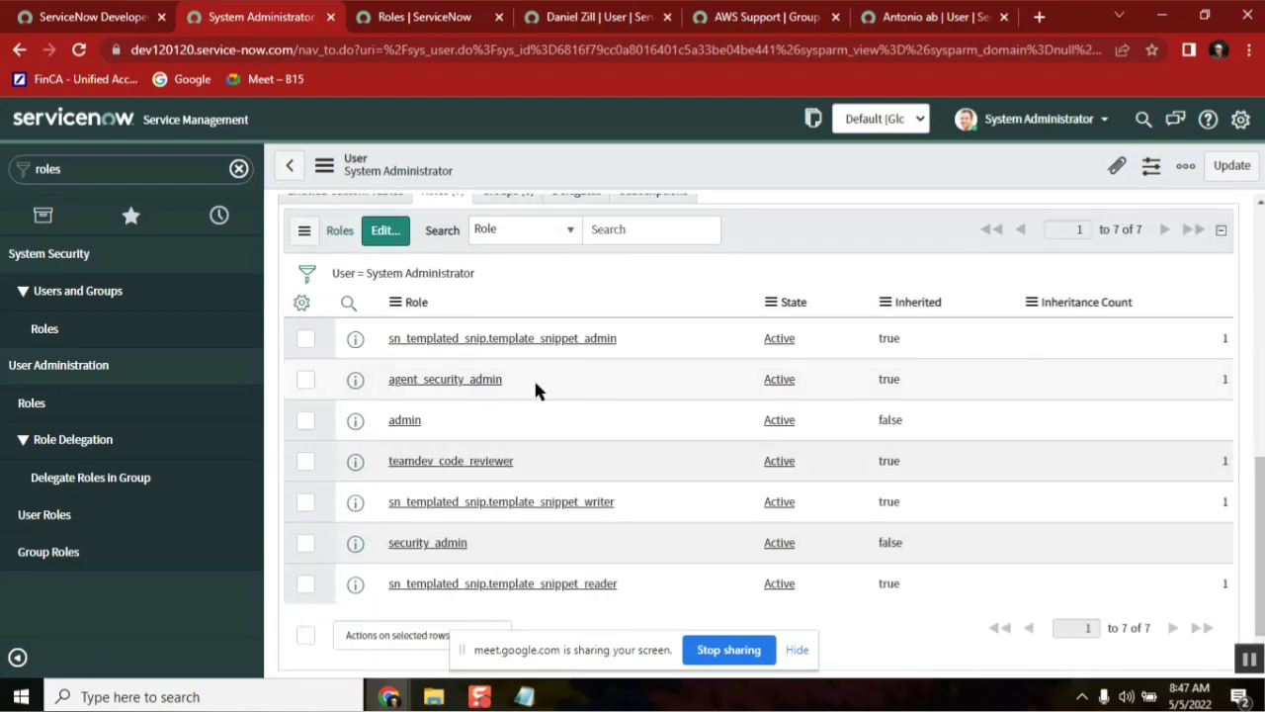
pyautogui.doubleClick(404, 421)
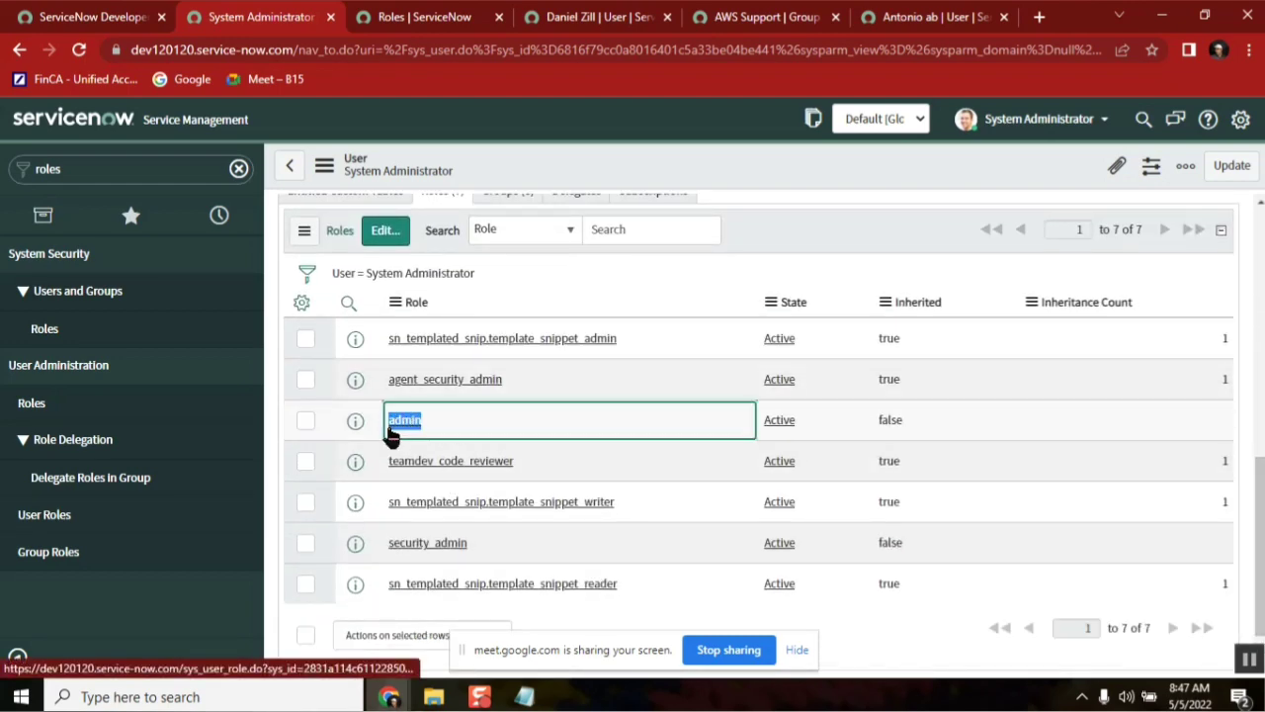
pyautogui.click(79, 16)
pyautogui.doubleClick(76, 387)
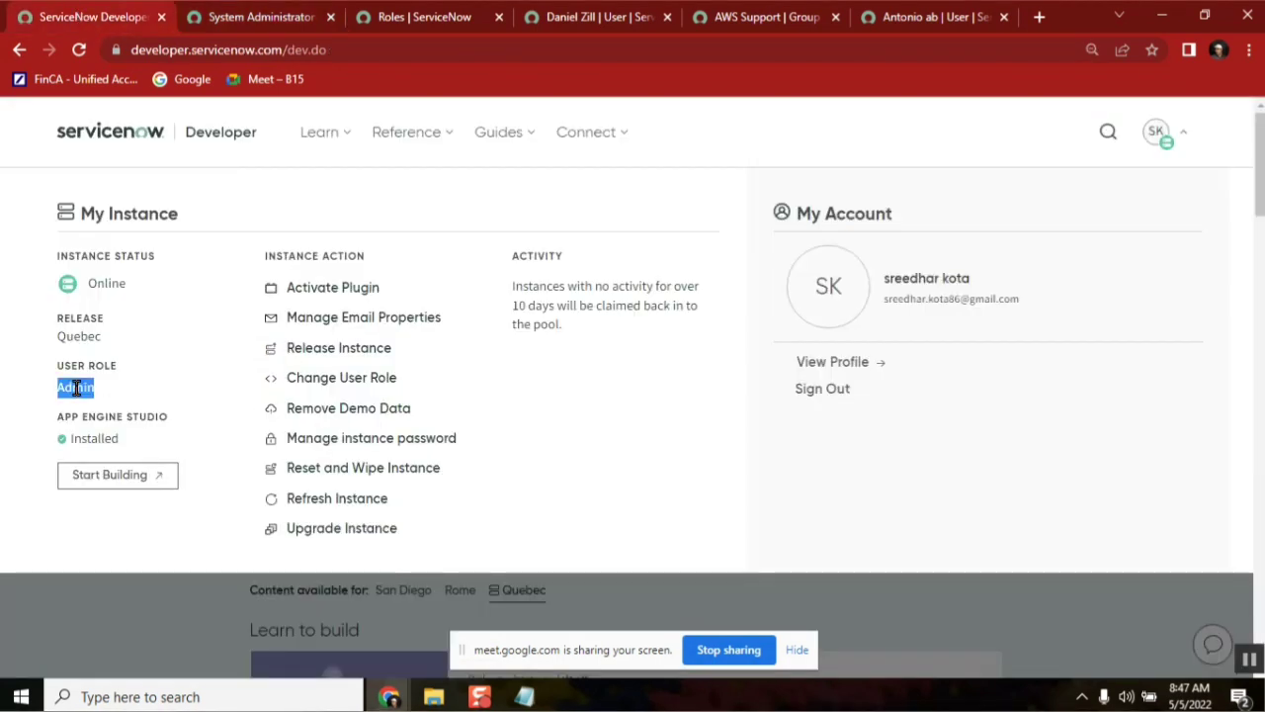
pyautogui.doubleClick(86, 365)
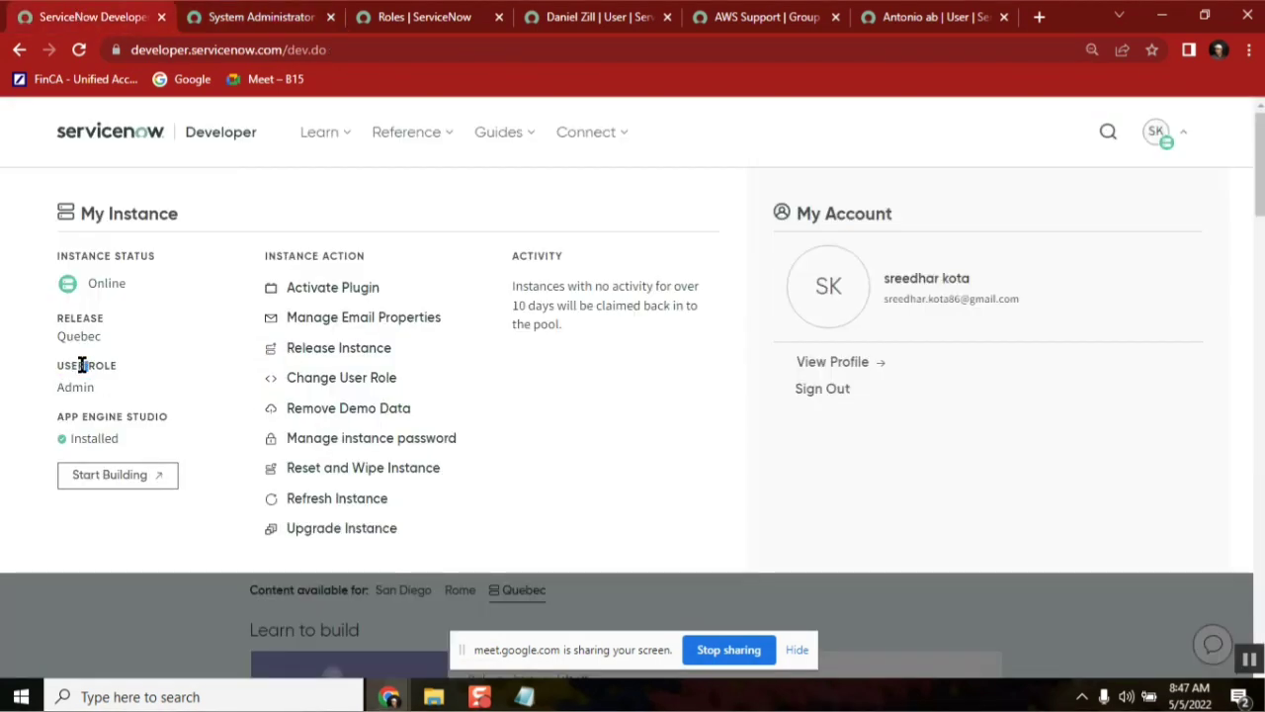
pyautogui.doubleClick(81, 388)
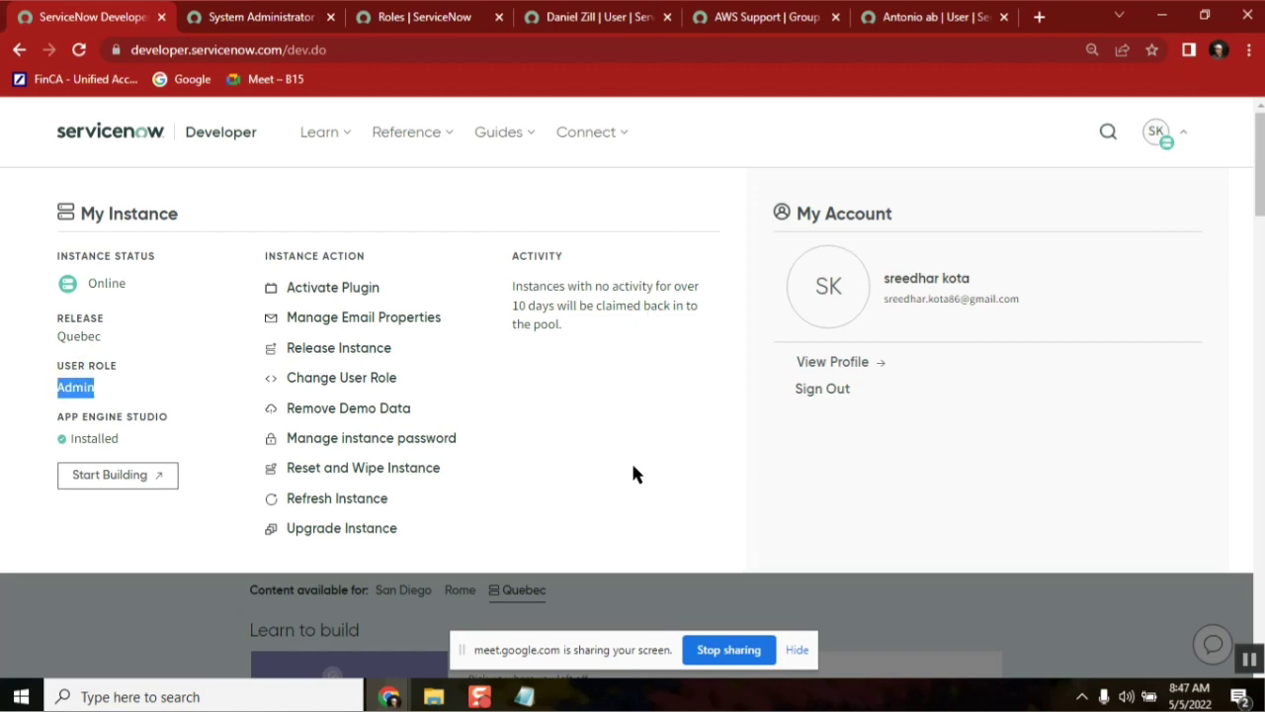
# Return to the System Administrator record, then switch to the other user's record tab
pyautogui.click(263, 17)
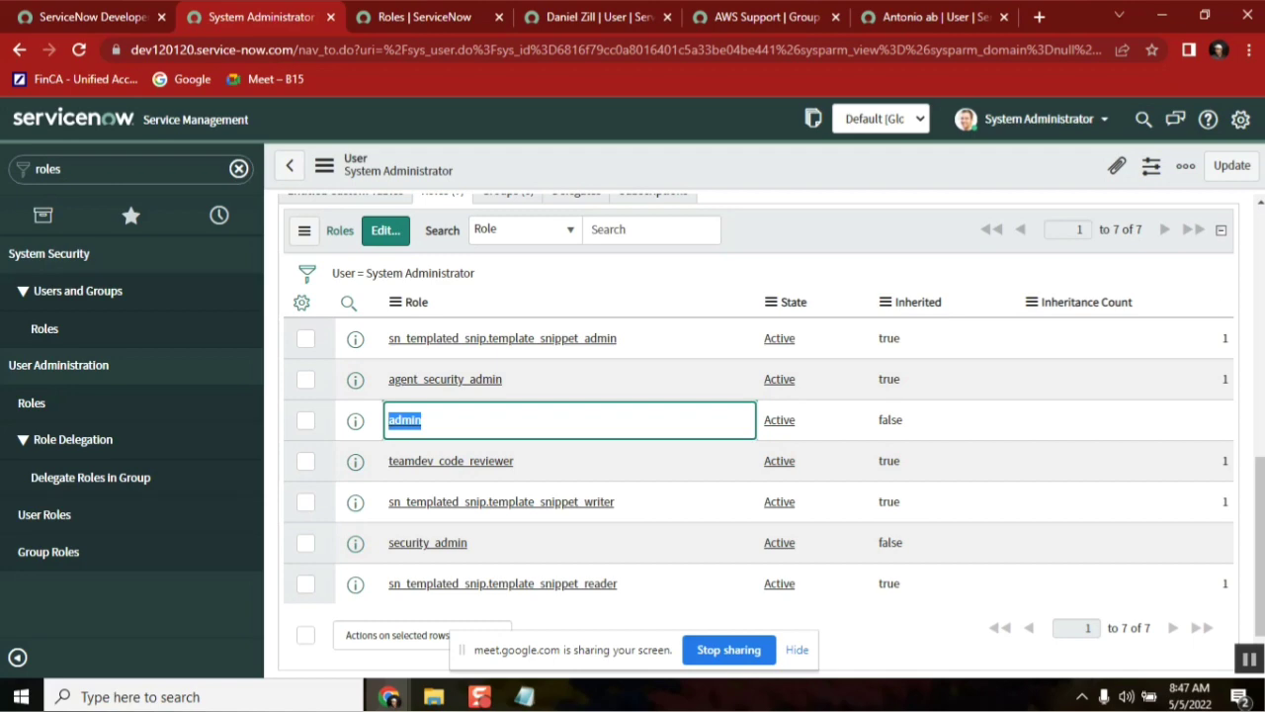
pyautogui.scroll(10, 1219, 309)
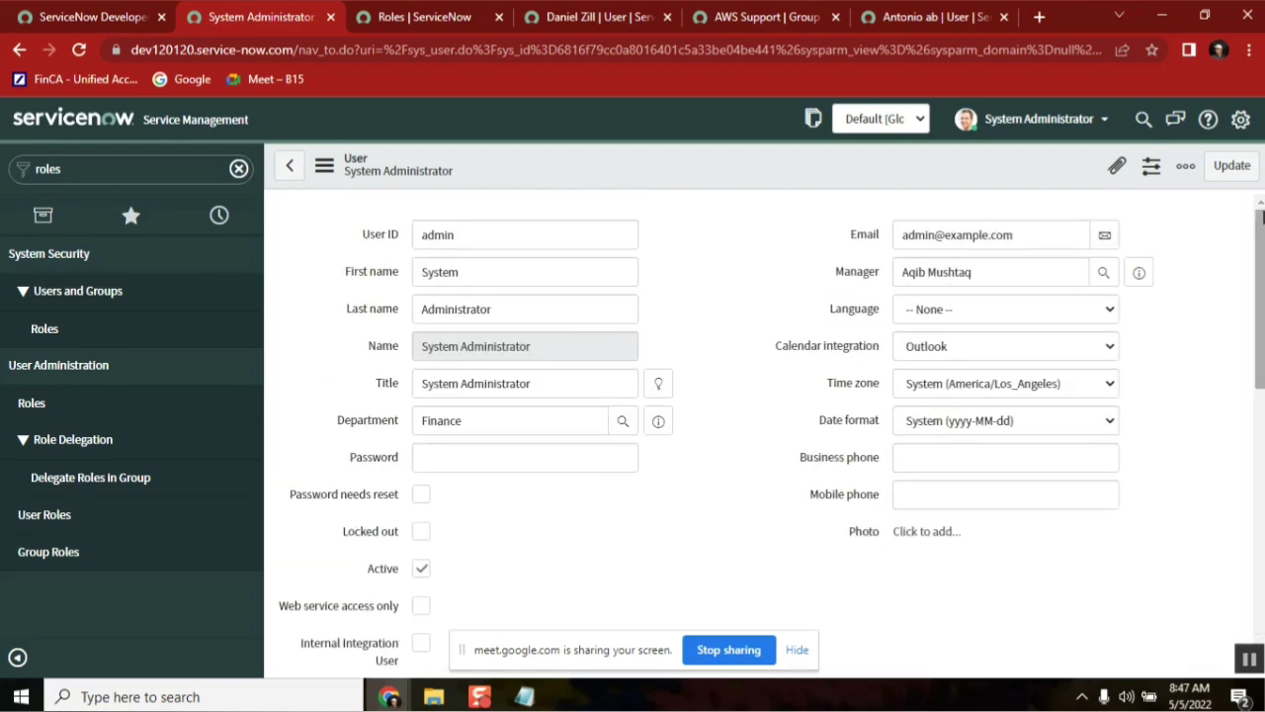
pyautogui.click(937, 17)
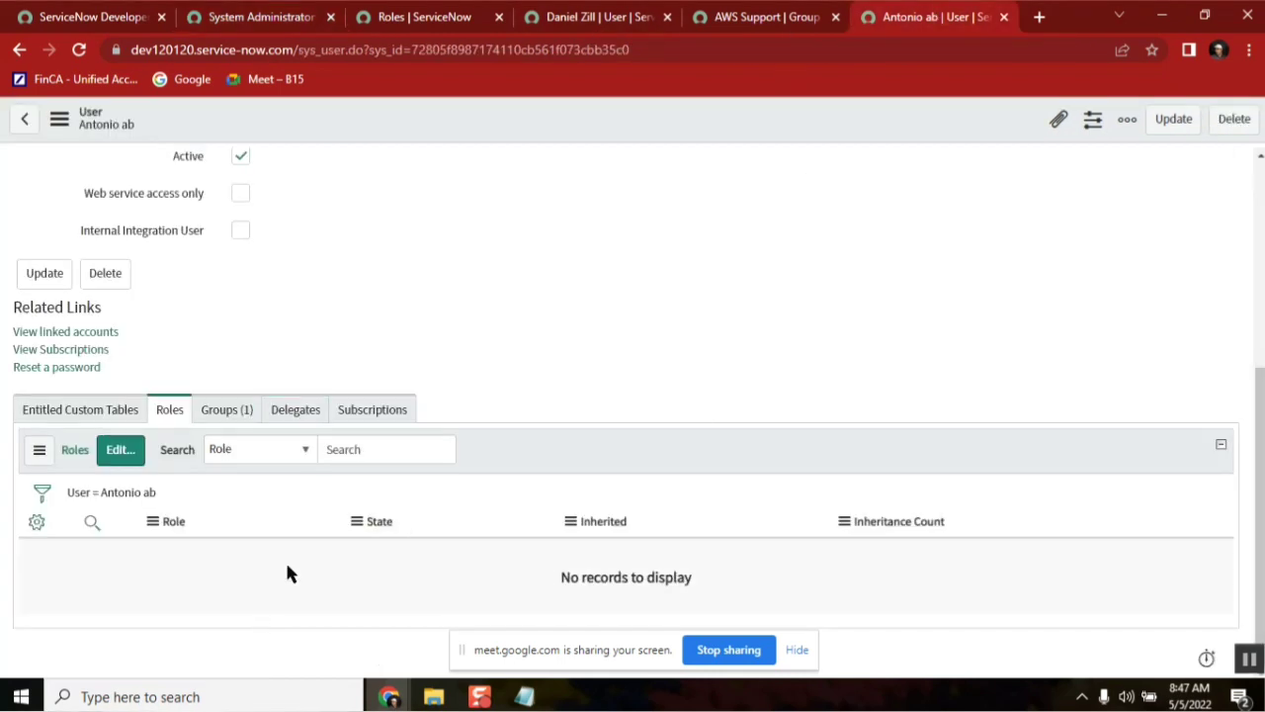
# Check the impersonated user's incognito window, minimize it, and clear the admin navigator filter
pyautogui.moveTo(389, 697)
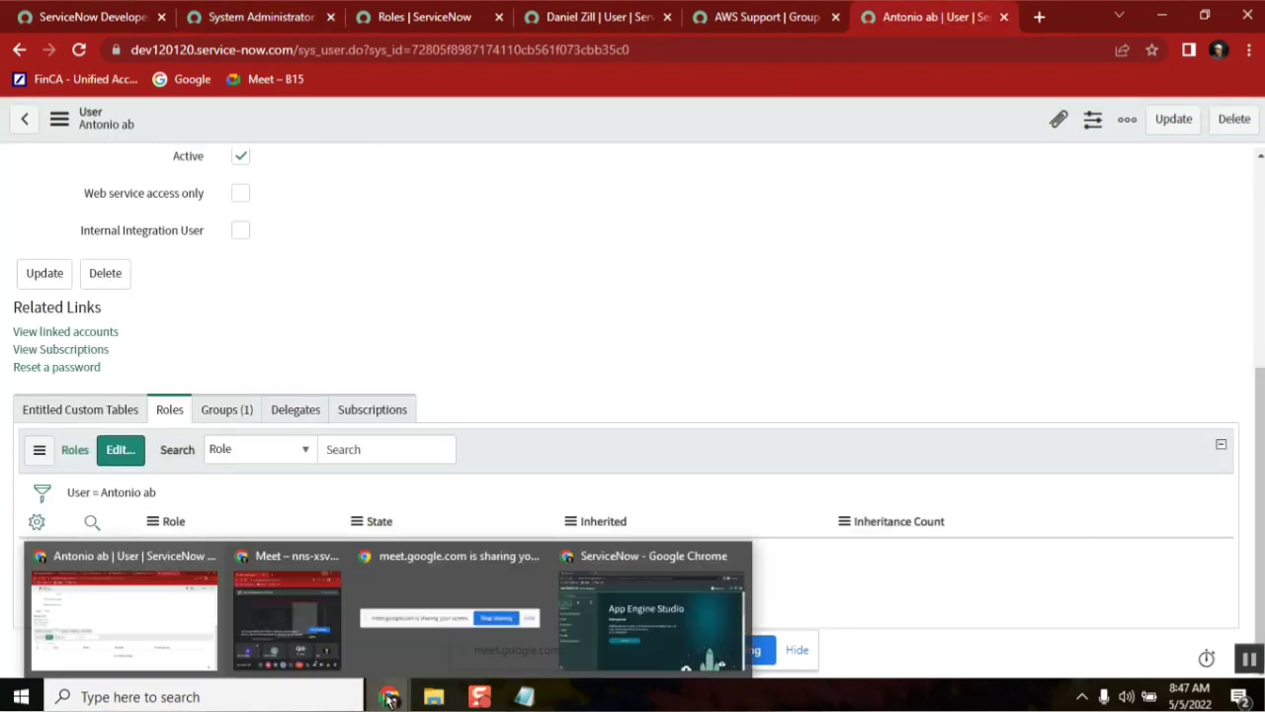
pyautogui.click(669, 607)
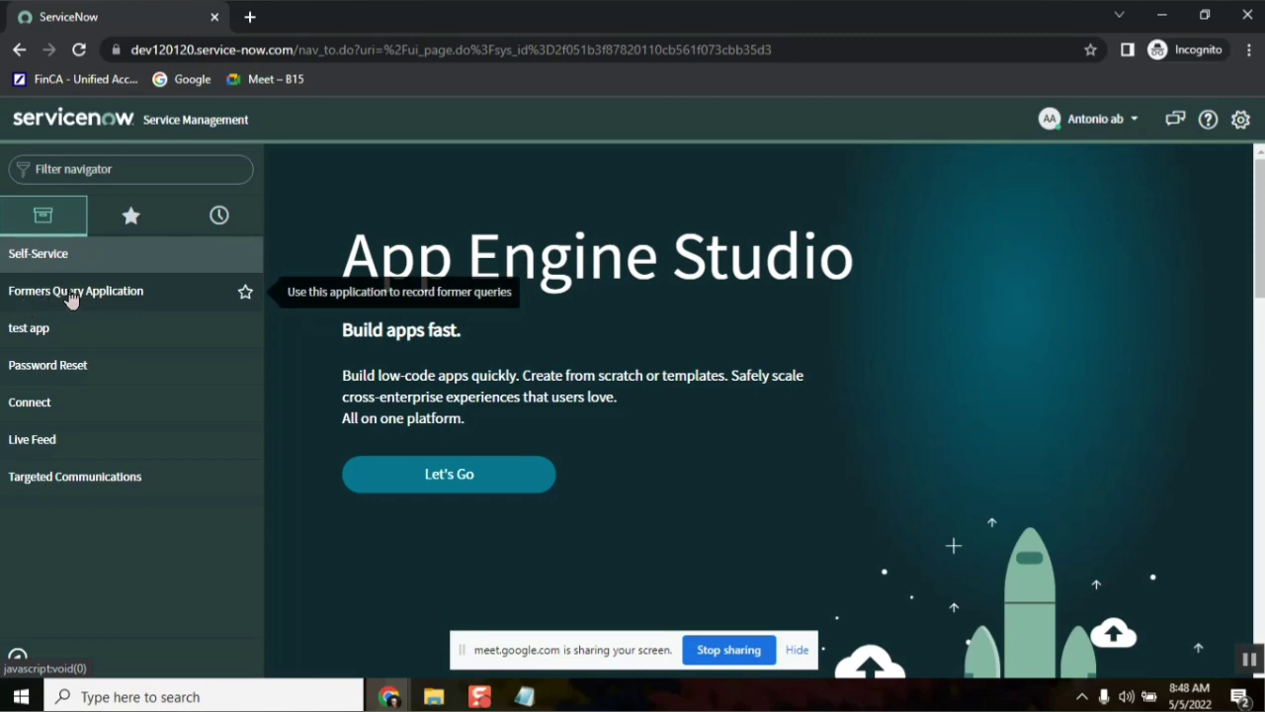
pyautogui.click(1161, 15)
pyautogui.click(272, 19)
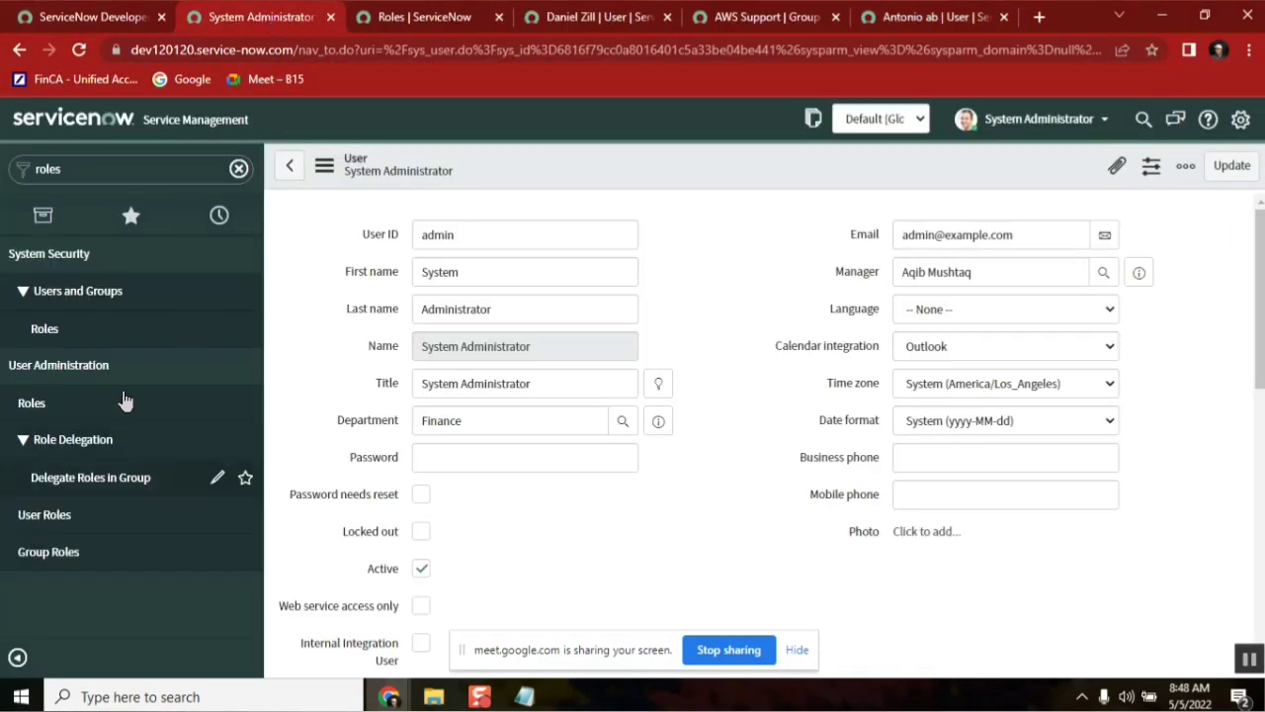
pyautogui.click(240, 170)
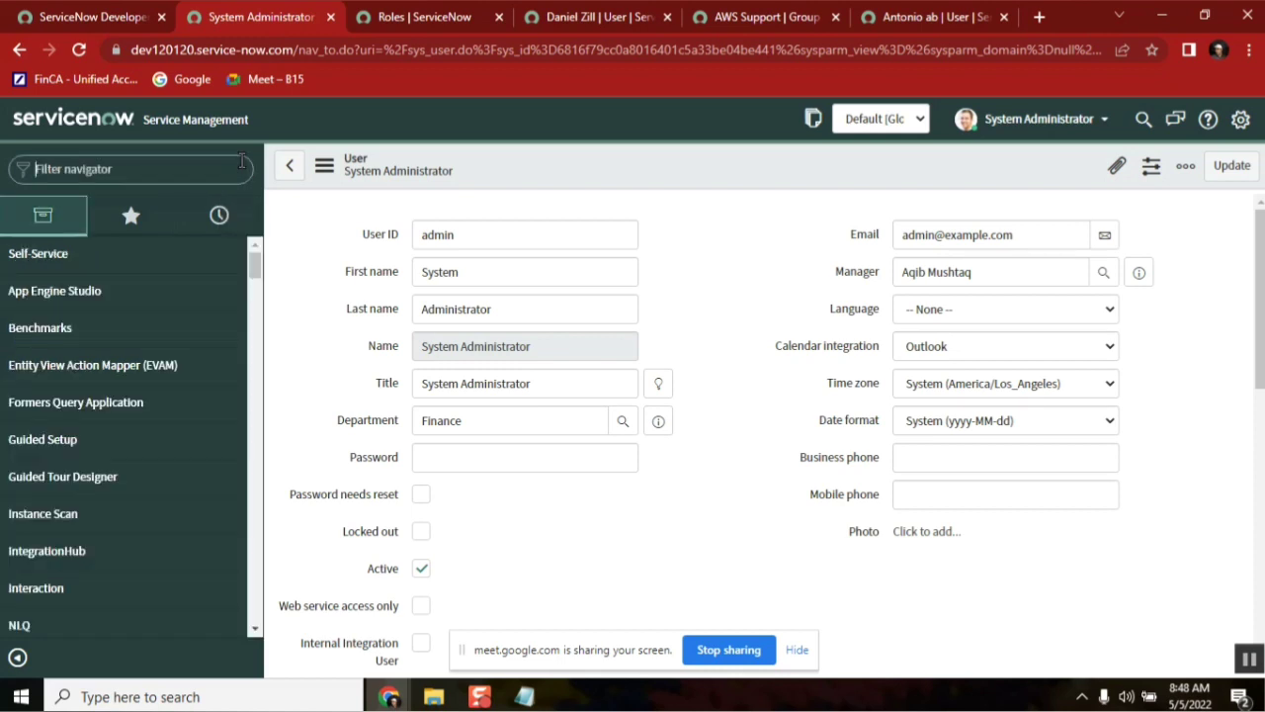
# Open the Formers Query Application menu, note its empty Roles field, then open the Incident menu
pyautogui.click(201, 403)
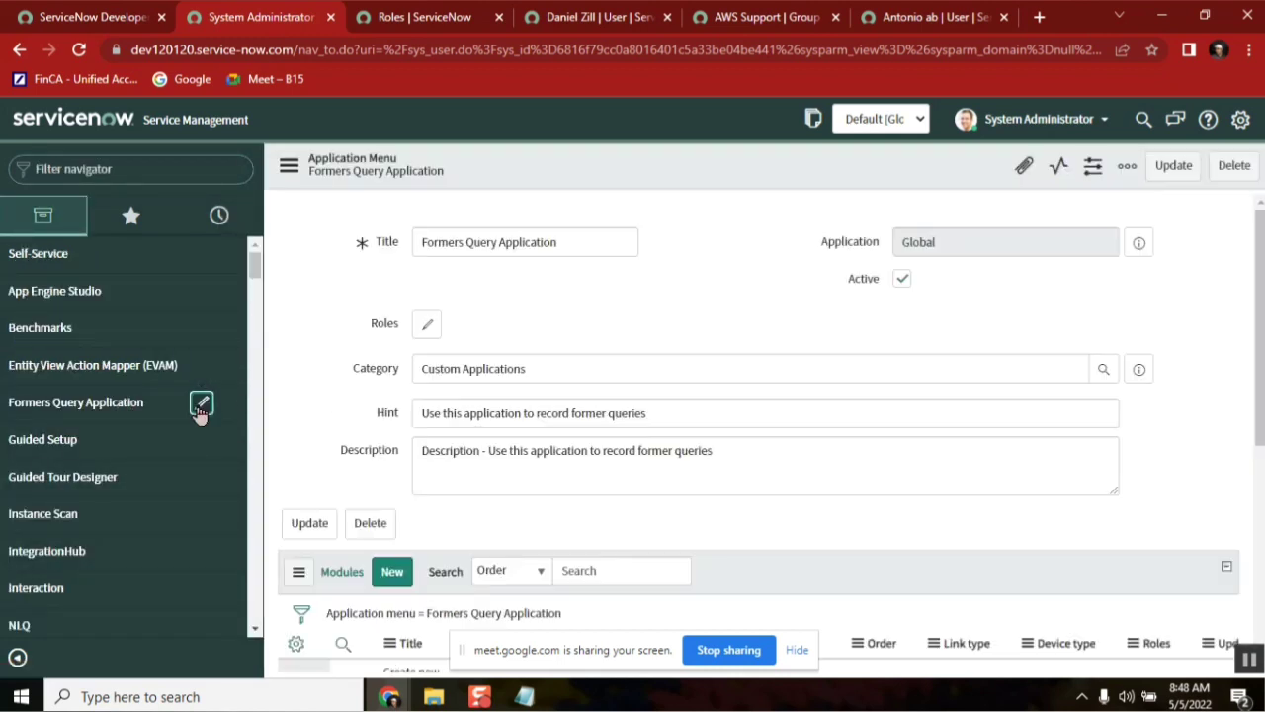
pyautogui.doubleClick(382, 433)
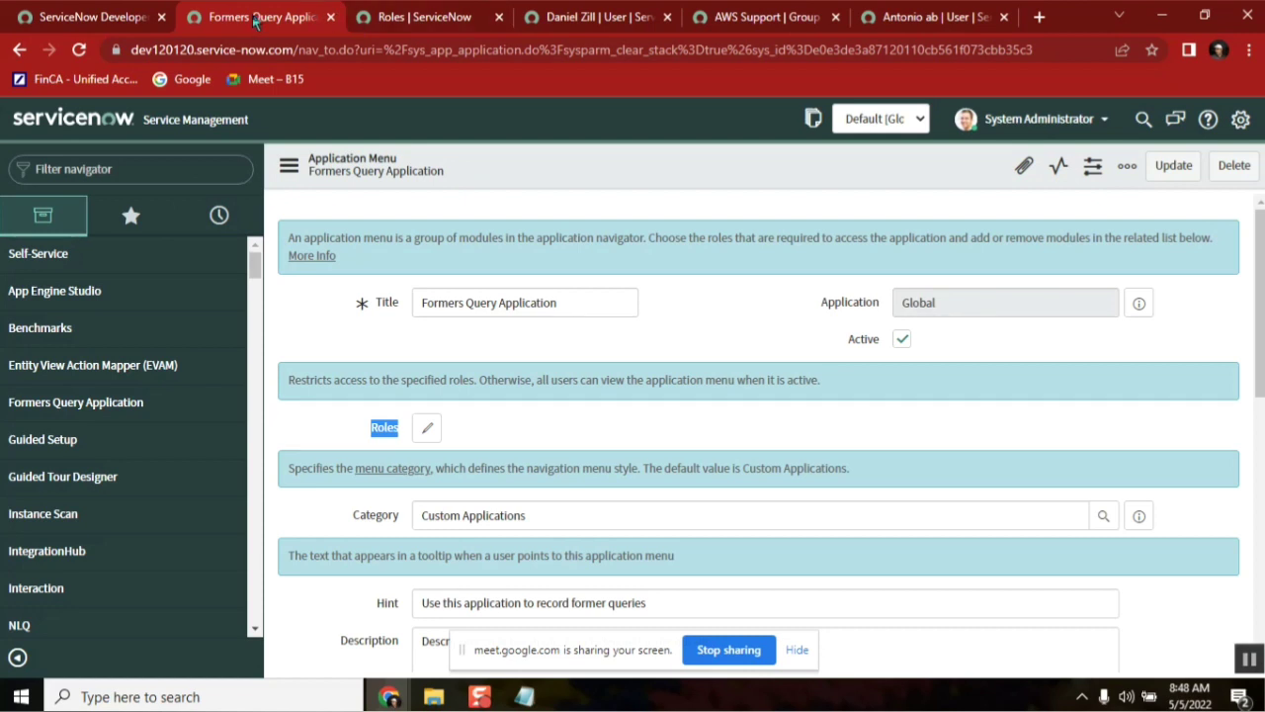
pyautogui.moveTo(255, 267); pyautogui.dragTo(255, 379)
pyautogui.moveTo(201, 435)
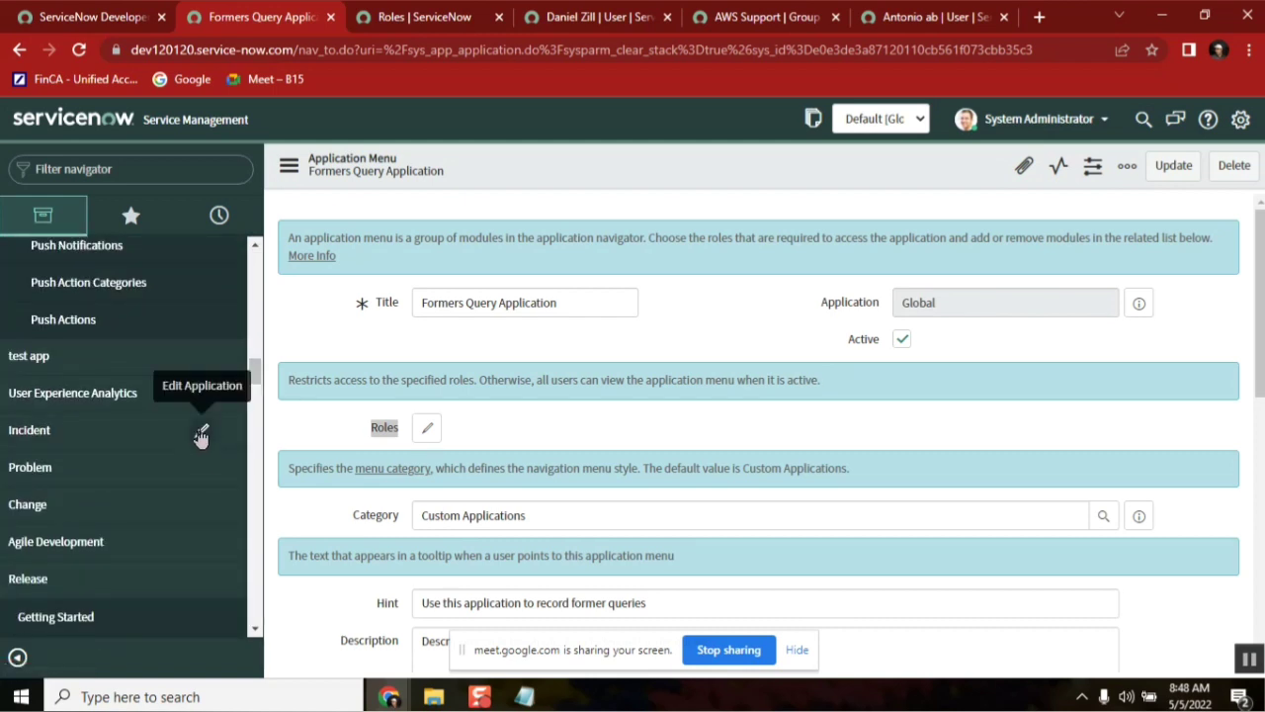
pyautogui.click(201, 433)
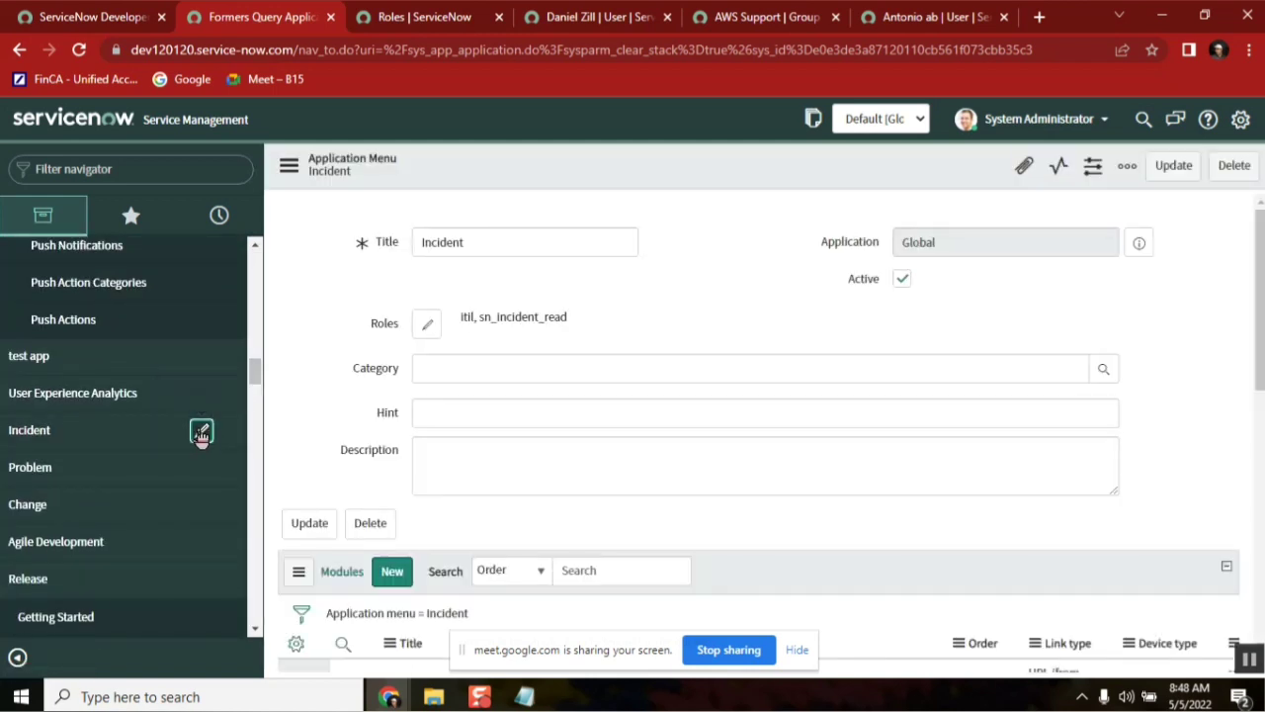
# Open the application menu list in a new tab and open Formers Query Application there
pyautogui.middleClick(19, 51)
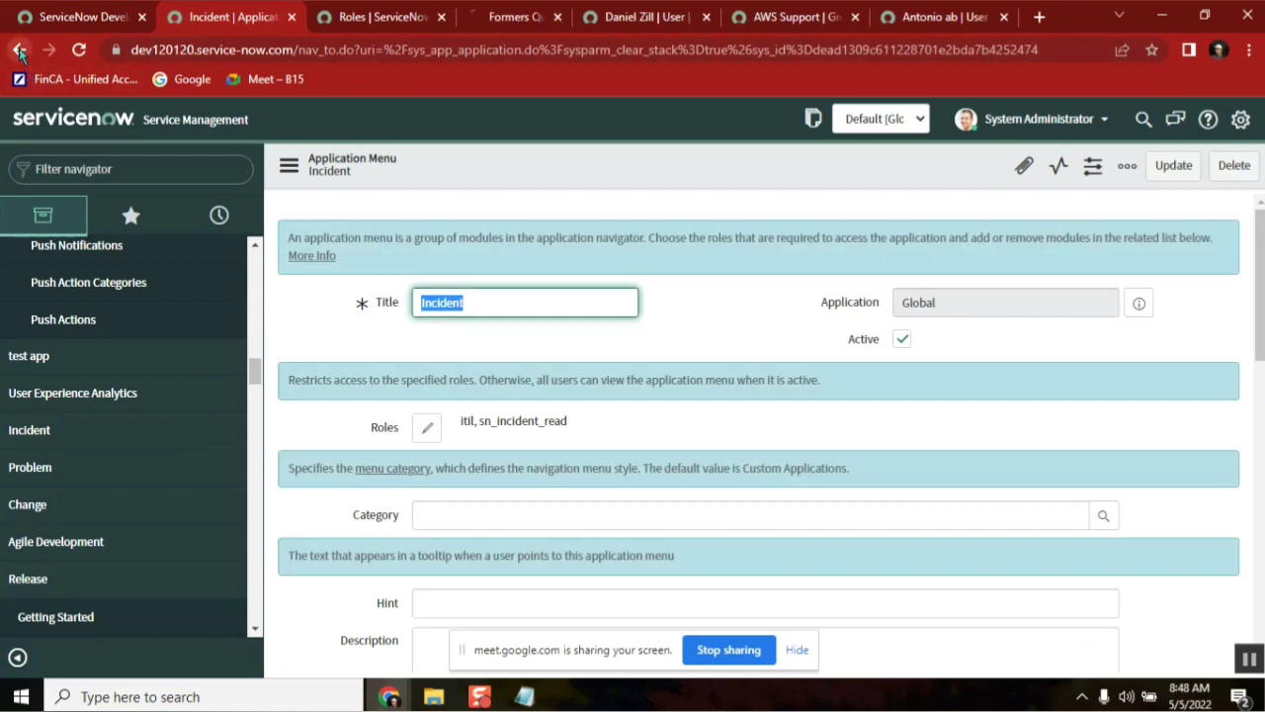
pyautogui.click(428, 22)
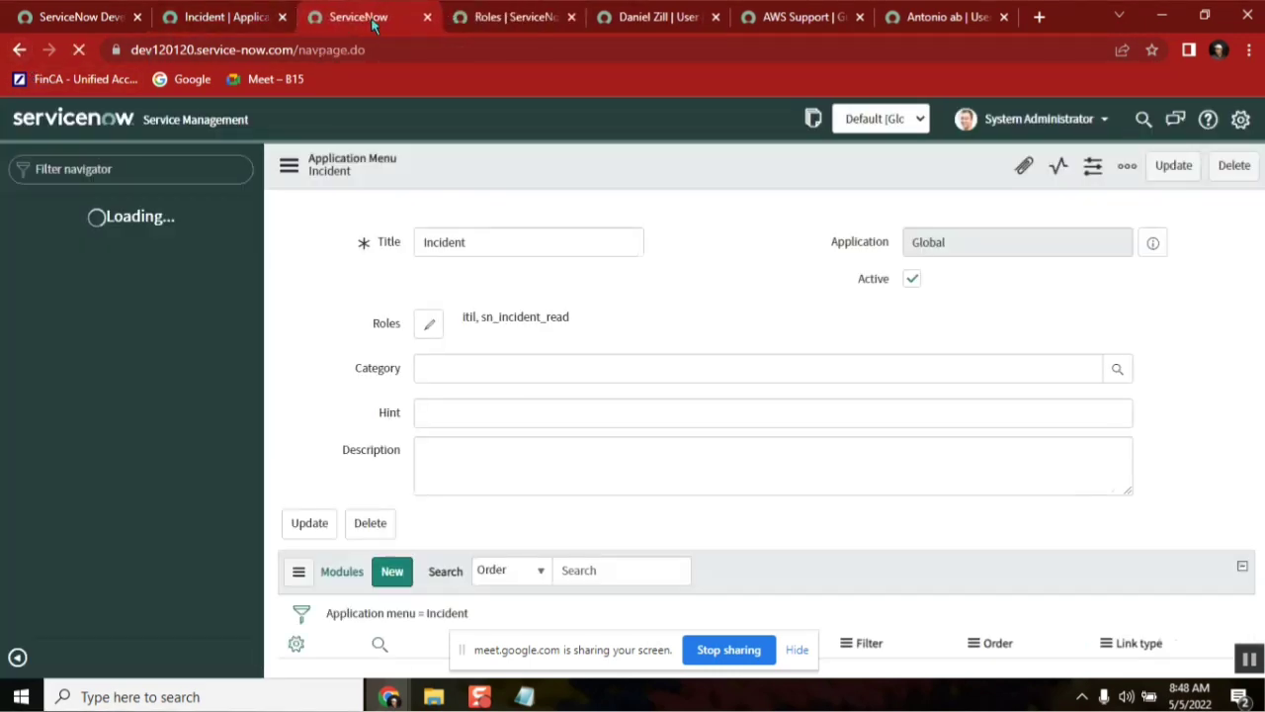
pyautogui.click(440, 308)
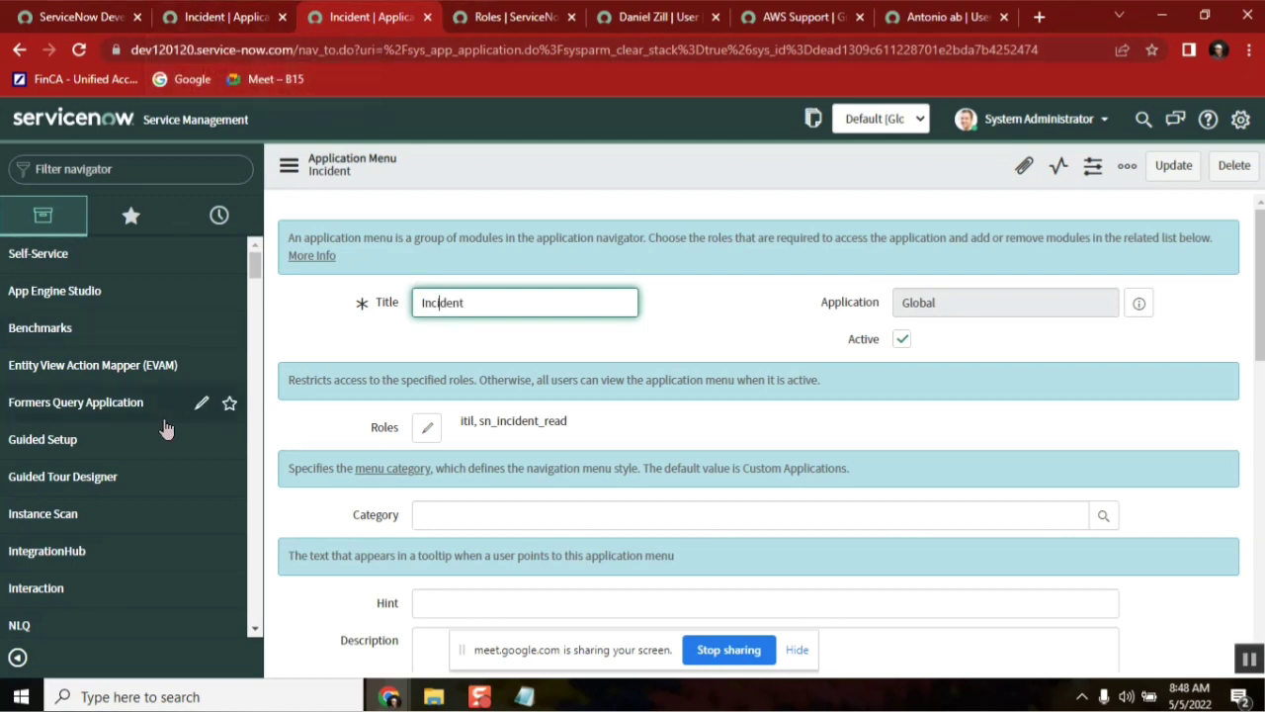
pyautogui.click(222, 16)
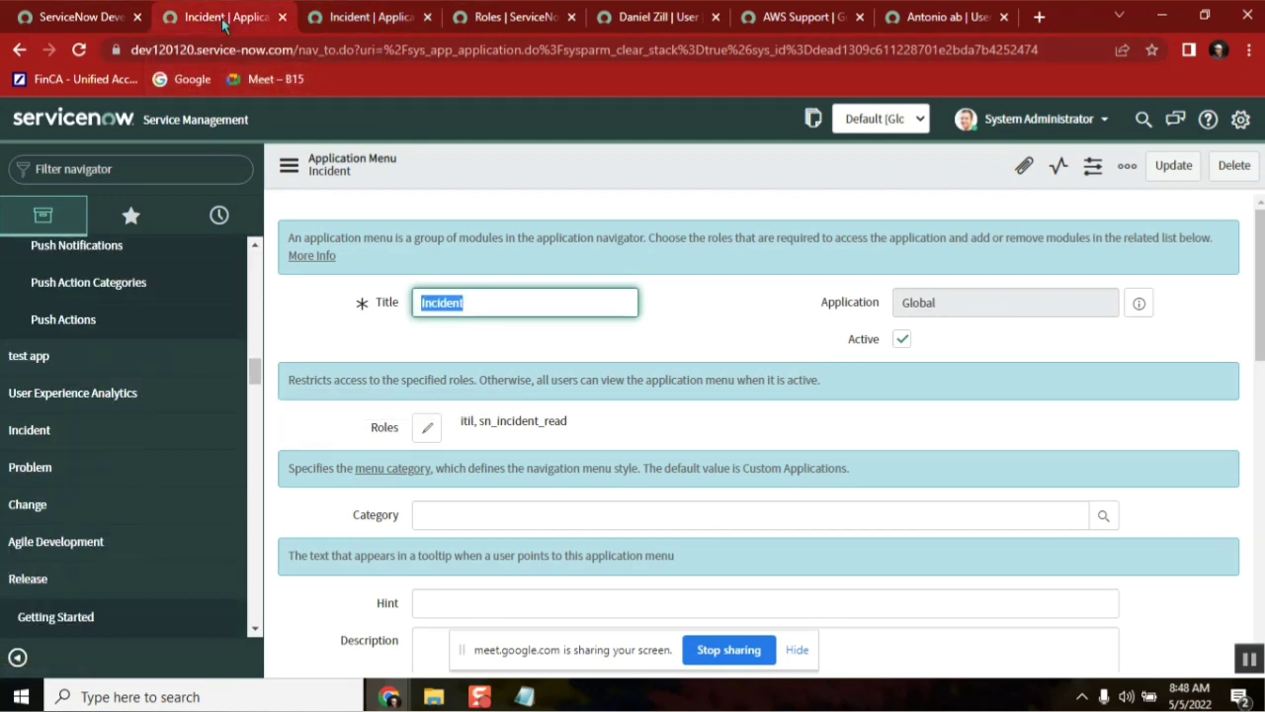
pyautogui.hotkey('ctrl', 'Tab')
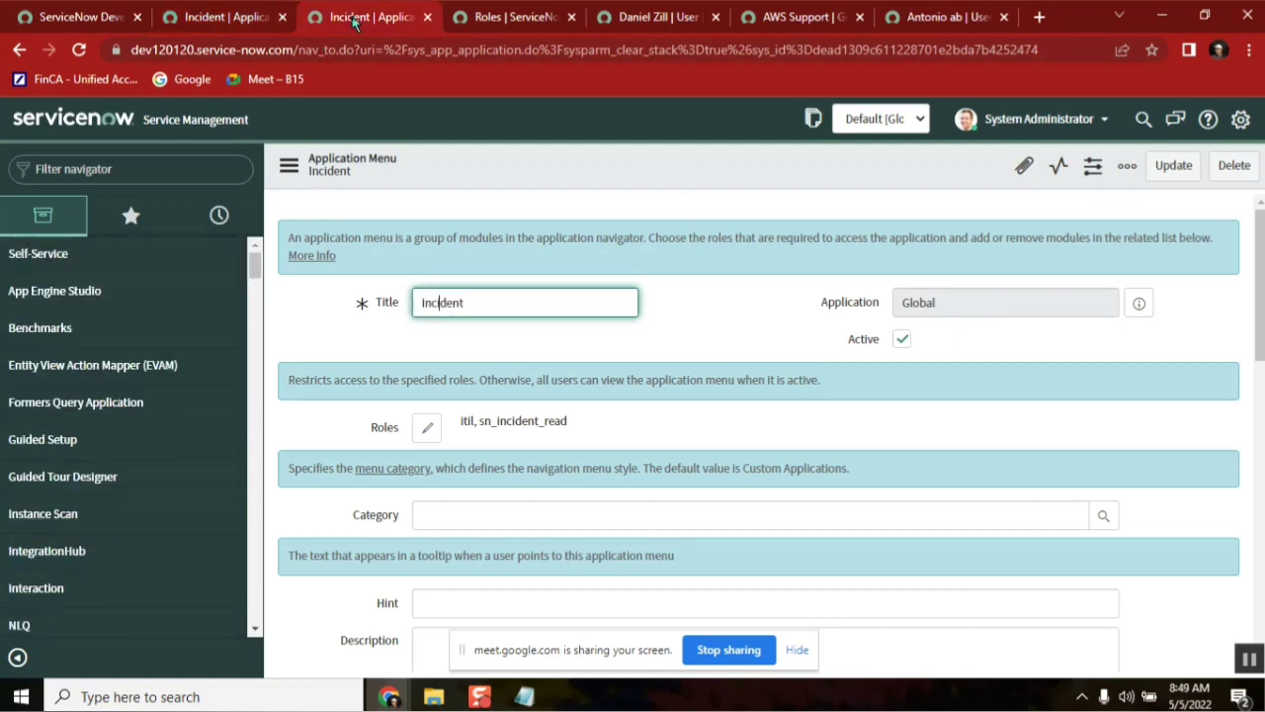
pyautogui.click(200, 402)
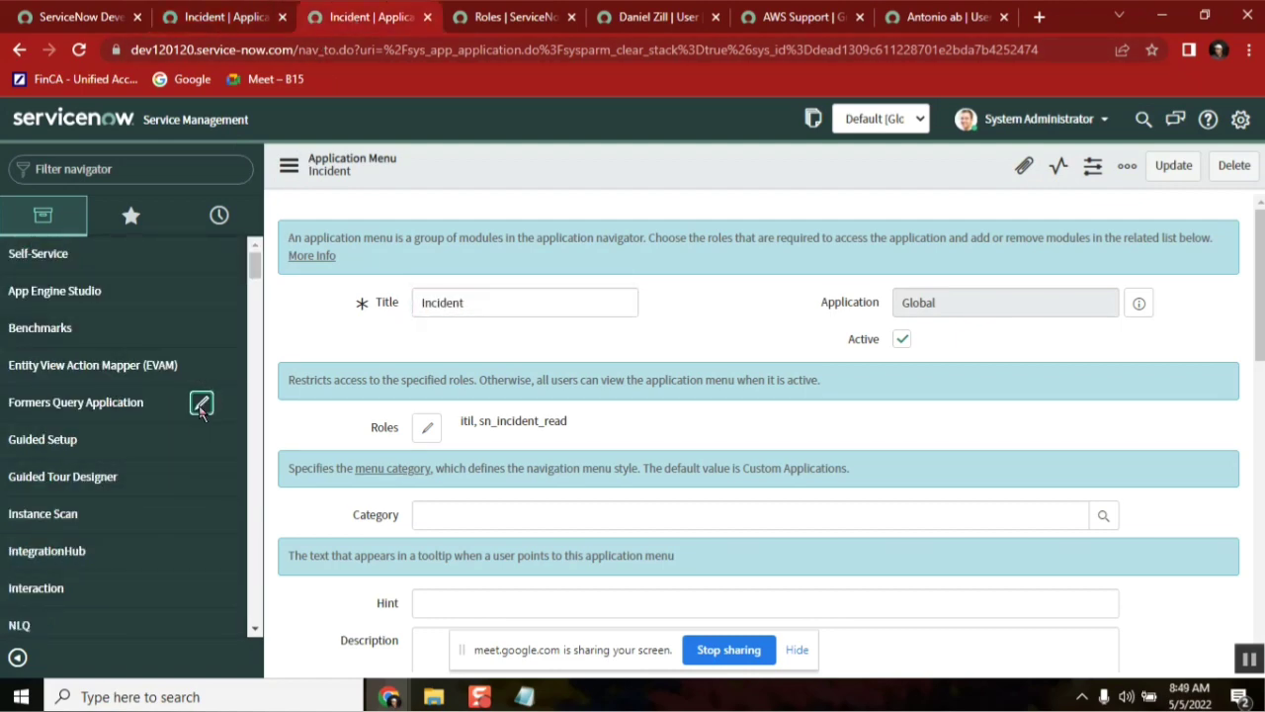
# Review the Incident menu's required roles, itil and sn_incident_read
pyautogui.click(229, 17)
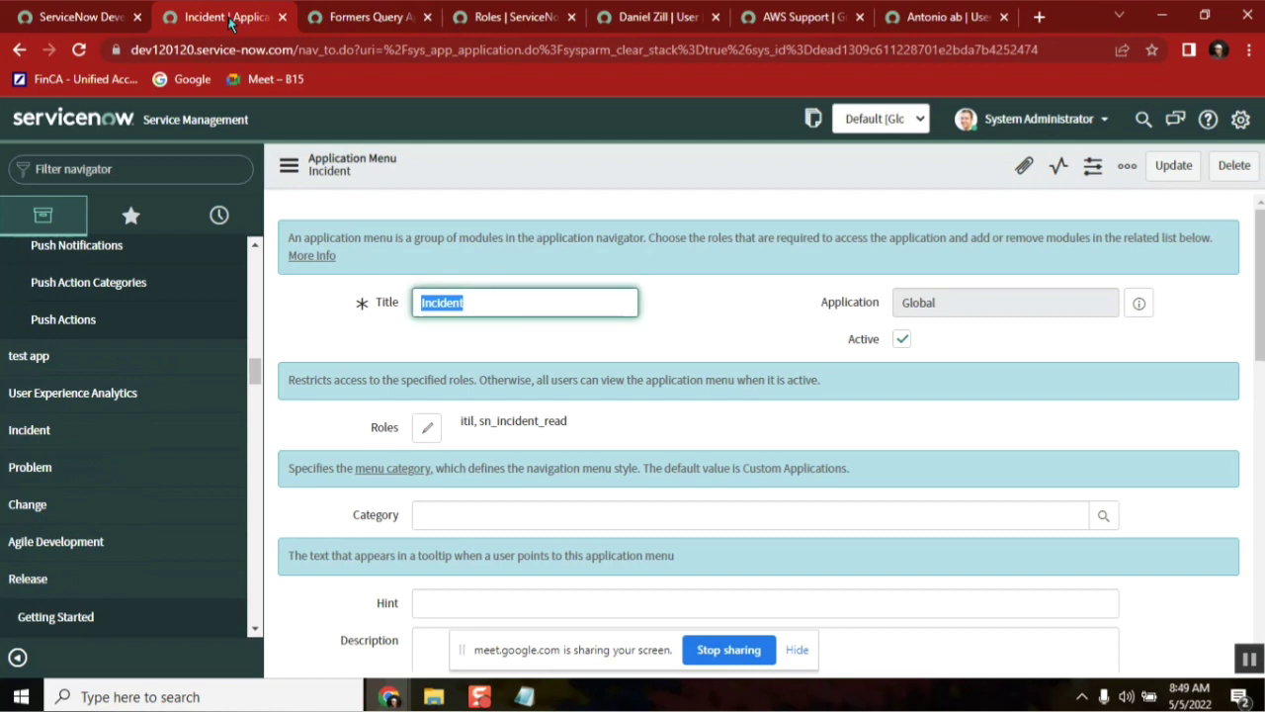
pyautogui.click(465, 420)
pyautogui.doubleClick(518, 422)
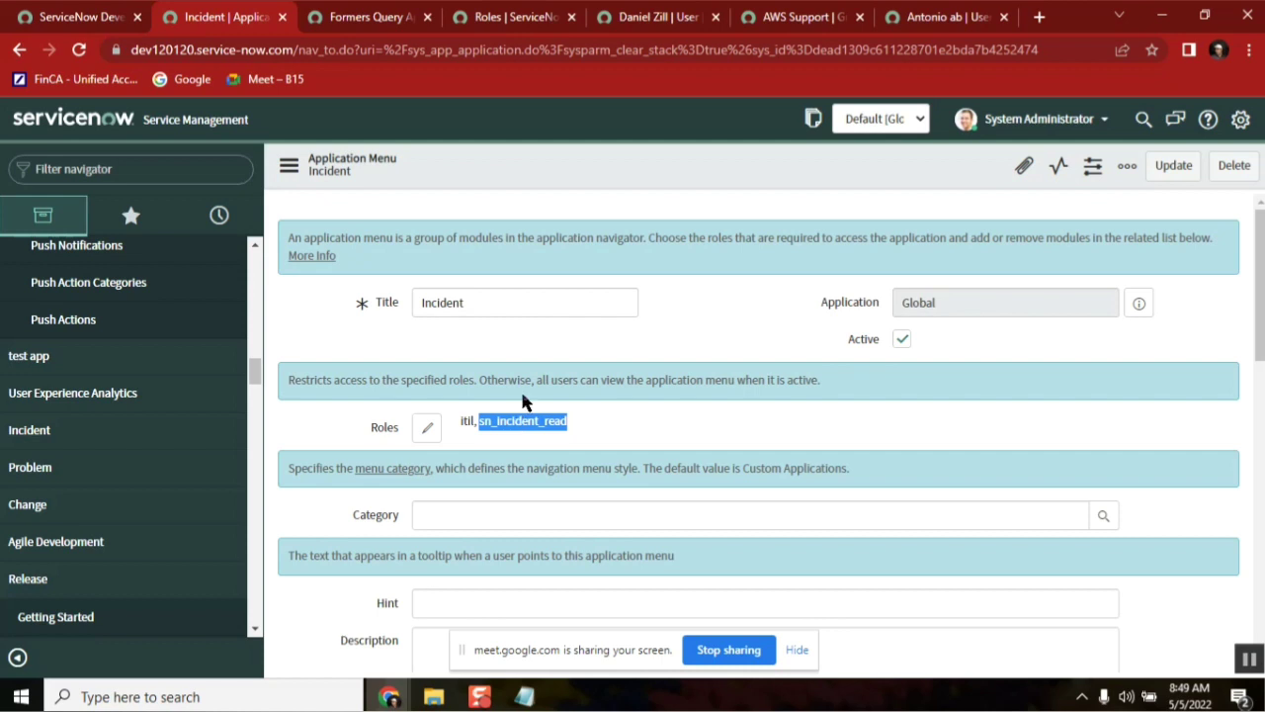
pyautogui.doubleClick(444, 302)
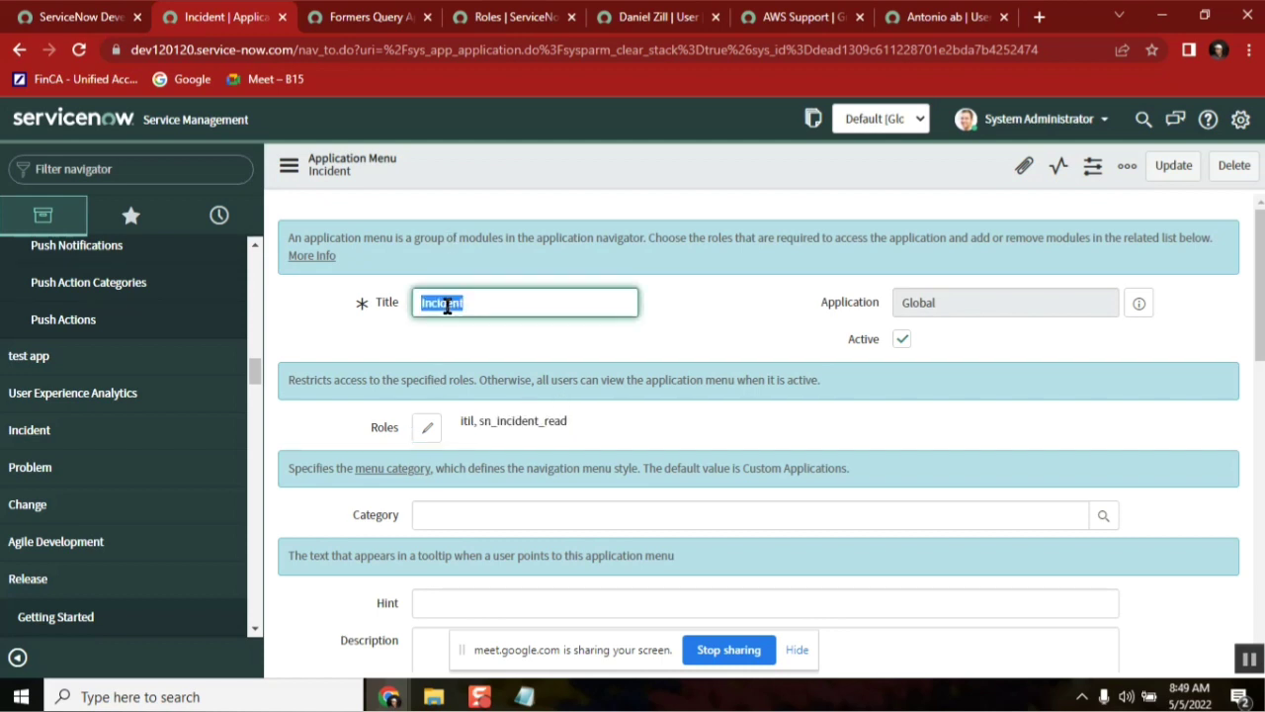
pyautogui.doubleClick(462, 420)
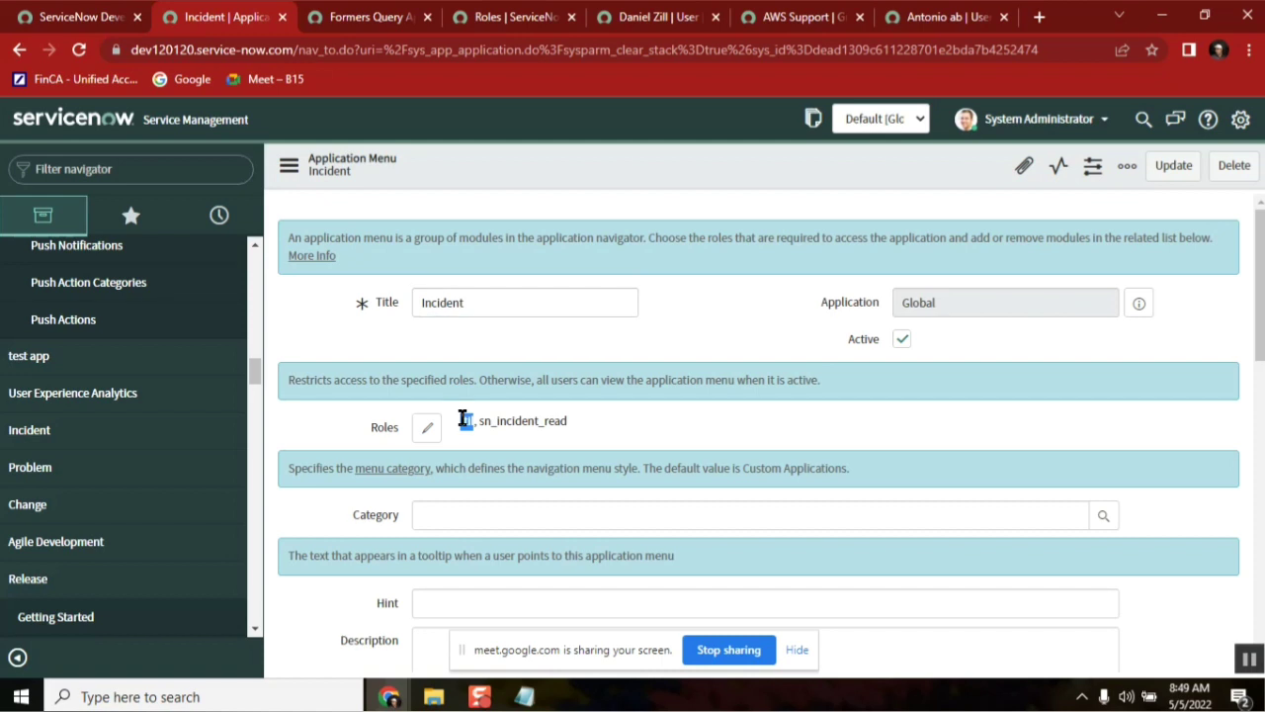
# Open and close the Formers Query Application role picker without adding roles, then view the incognito session
pyautogui.click(362, 20)
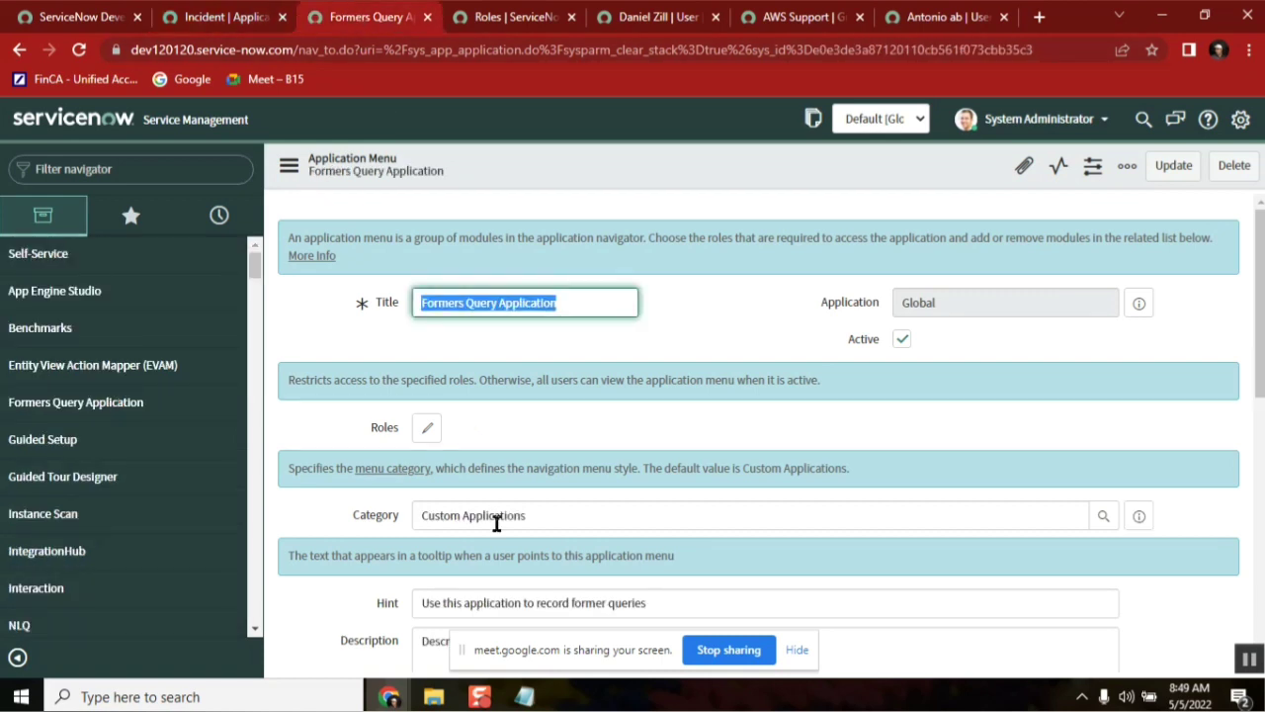
pyautogui.click(427, 427)
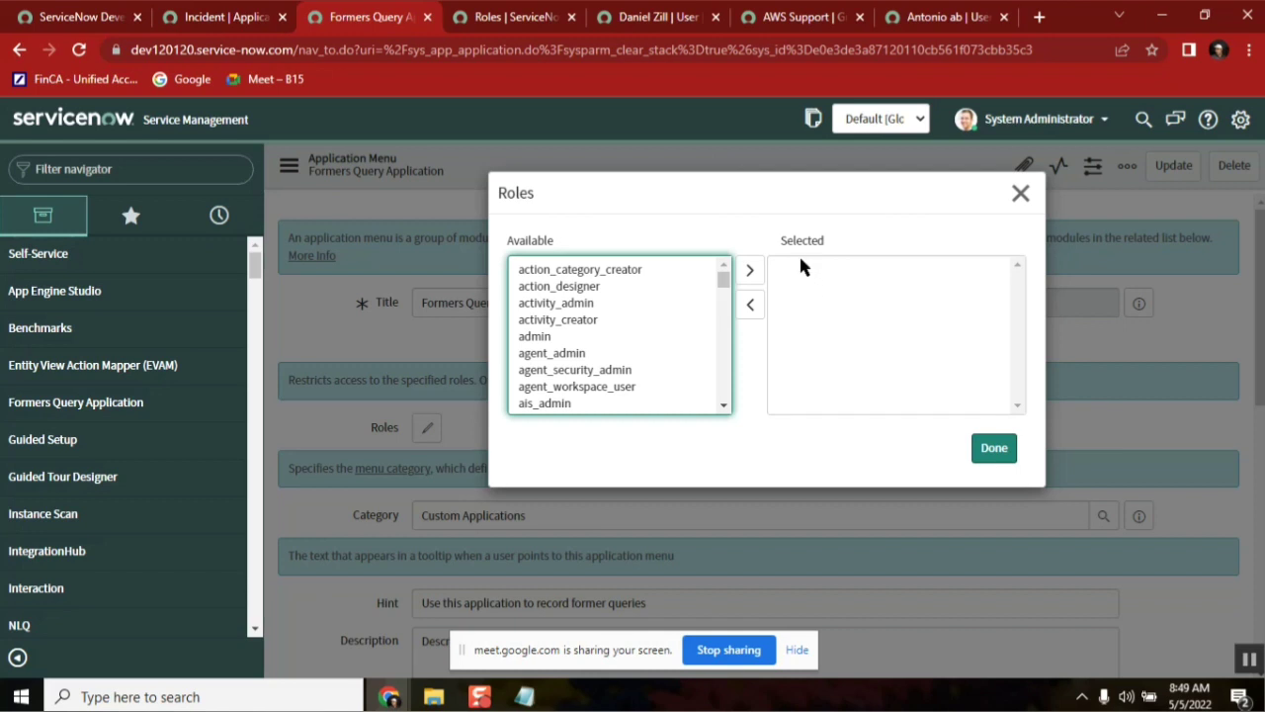
pyautogui.click(1019, 194)
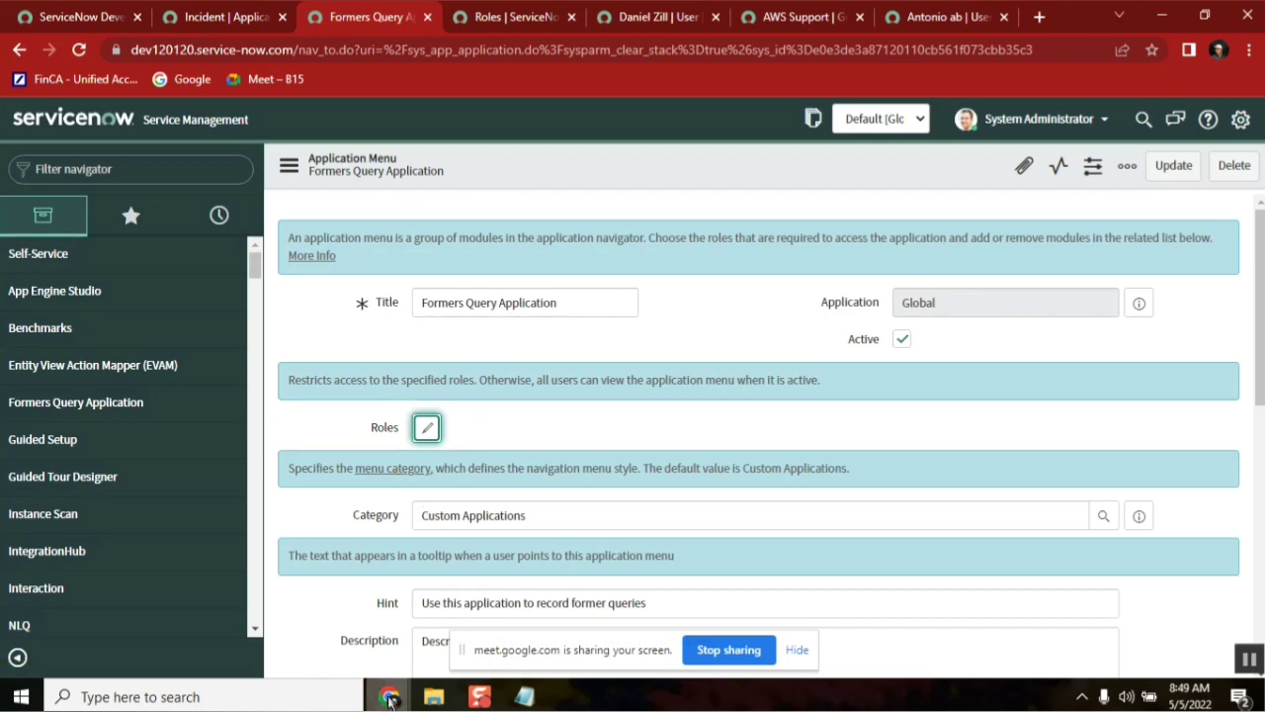
pyautogui.moveTo(388, 696)
pyautogui.click(719, 646)
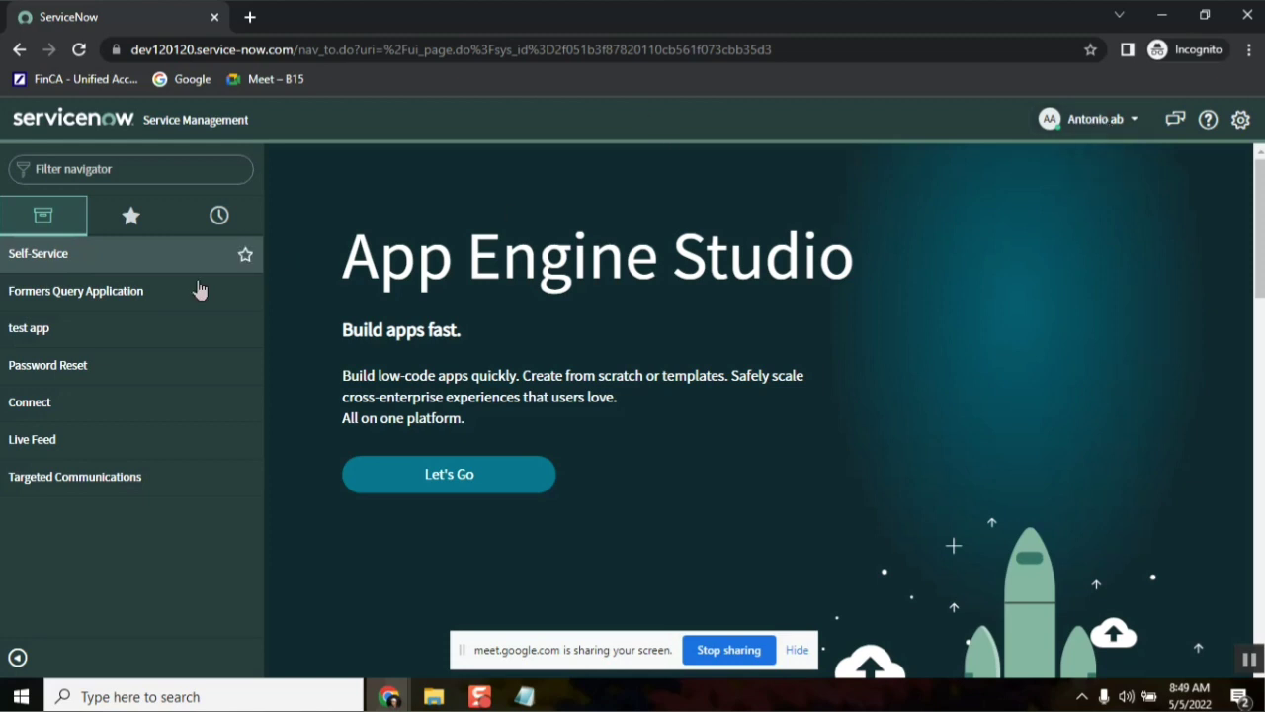
# Expand and collapse Formers Query Application in the impersonated session, then return to the admin's Incident menu
pyautogui.click(65, 297)
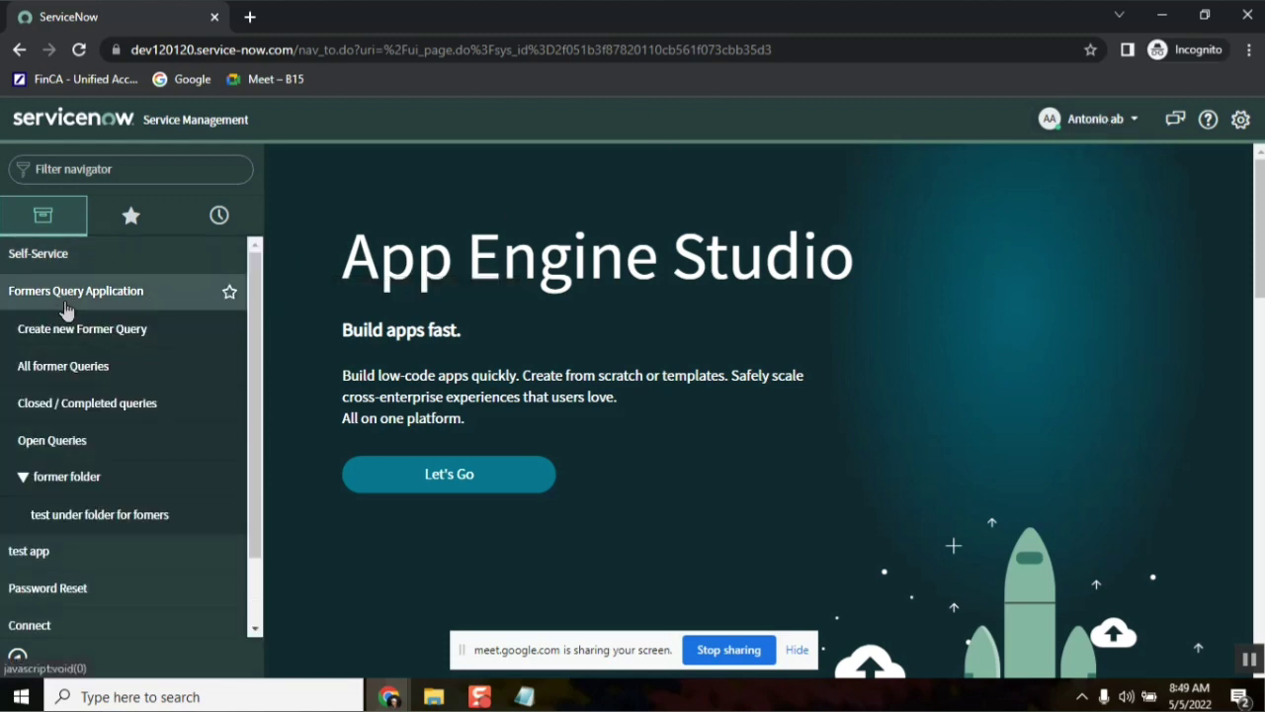
pyautogui.click(85, 293)
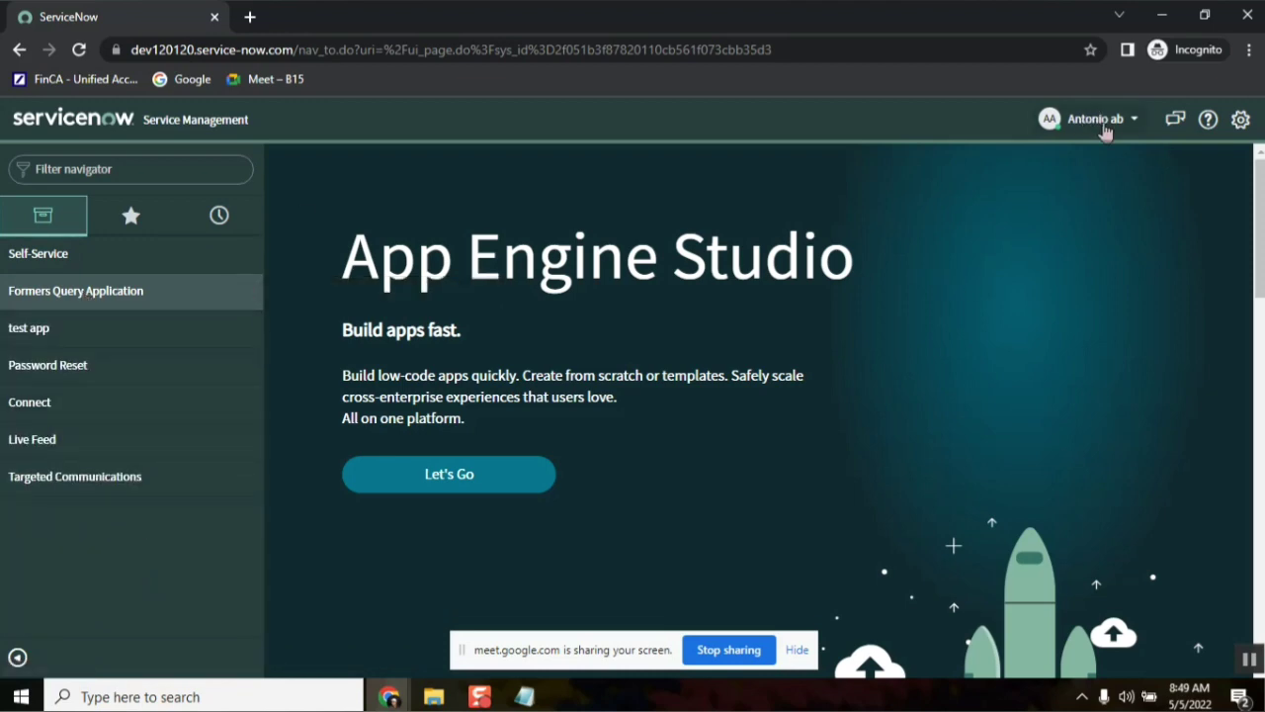
pyautogui.moveTo(389, 696)
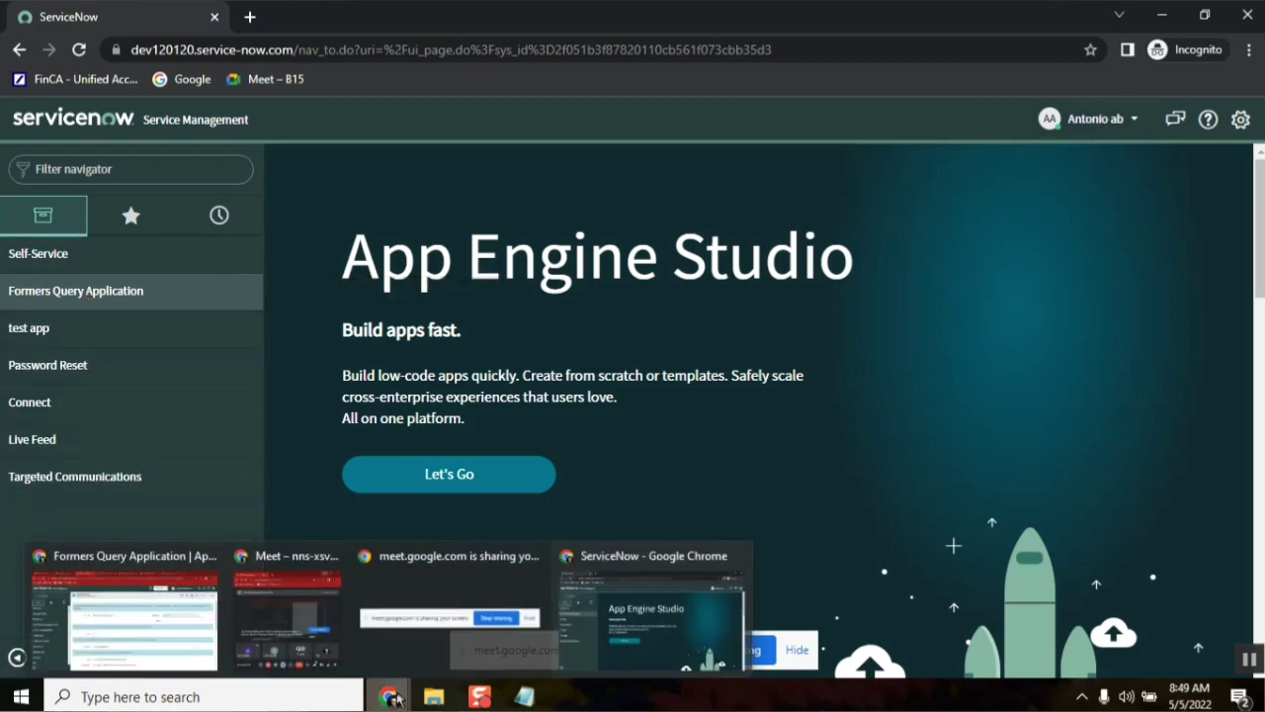
pyautogui.click(164, 615)
pyautogui.click(227, 20)
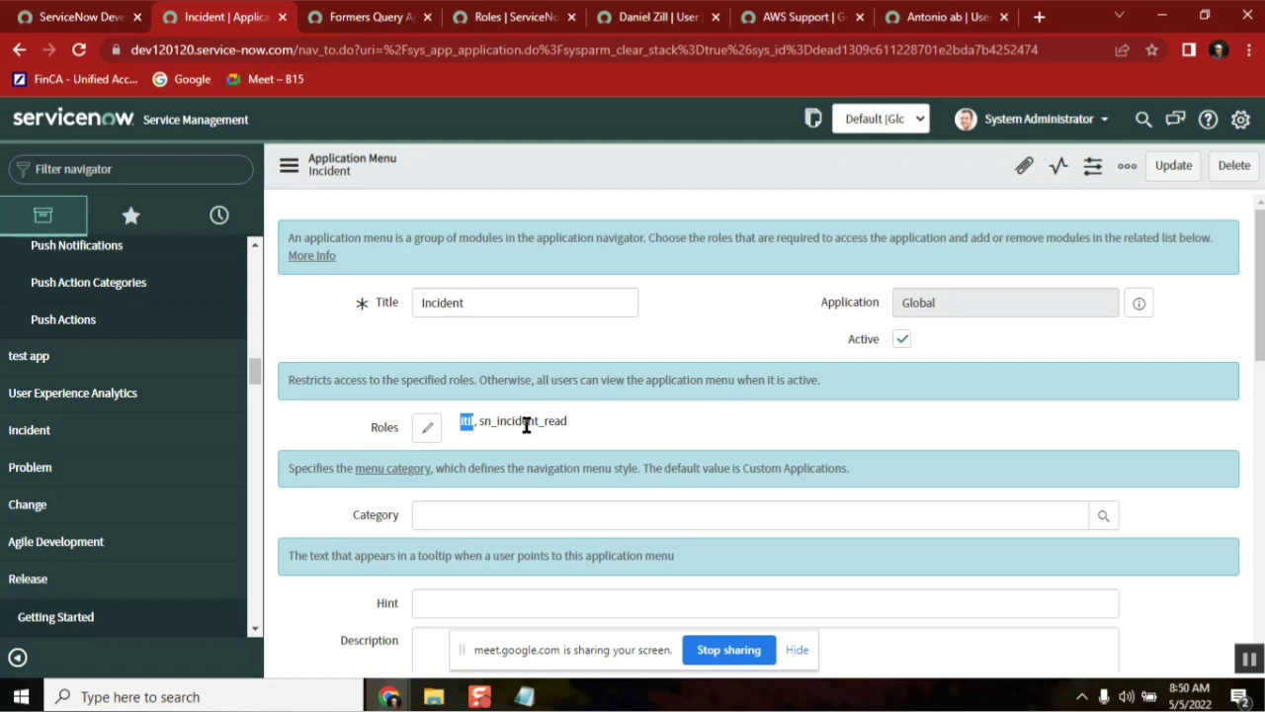
# Append '(itil)' to the AWS support line in the Notepad notes, then return to ServiceNow
pyautogui.moveTo(523, 695)
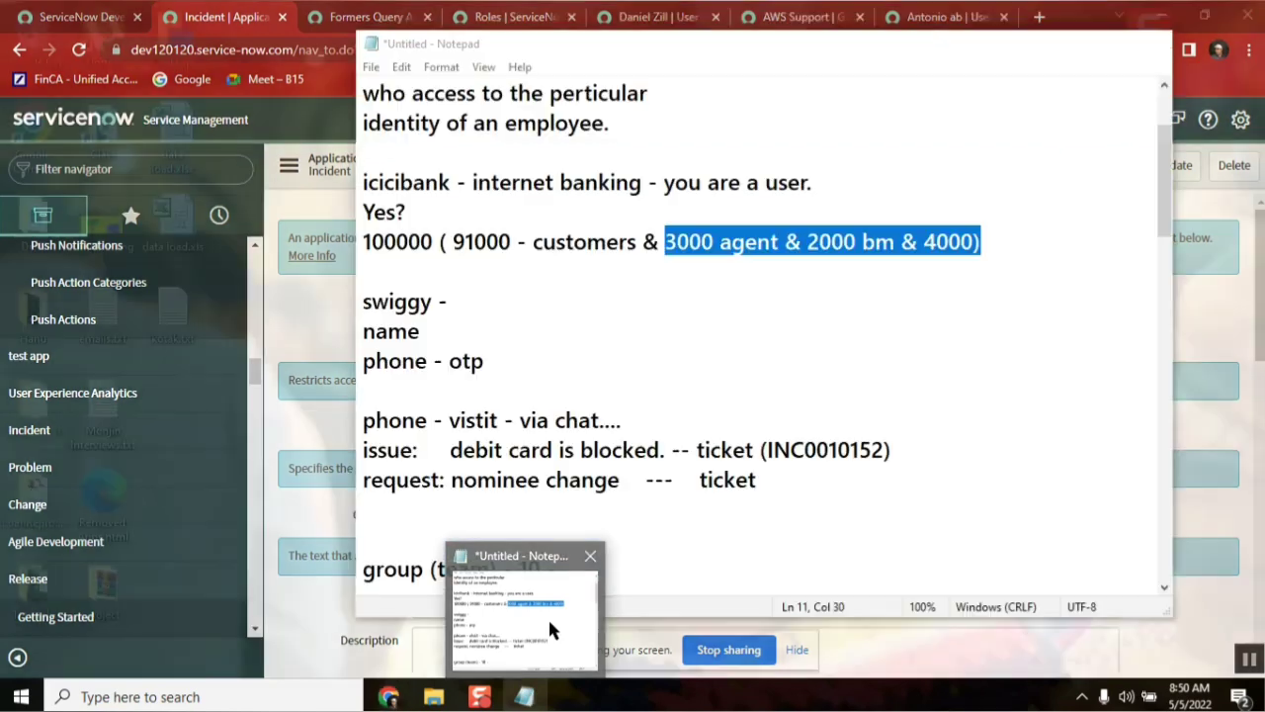
pyautogui.click(551, 630)
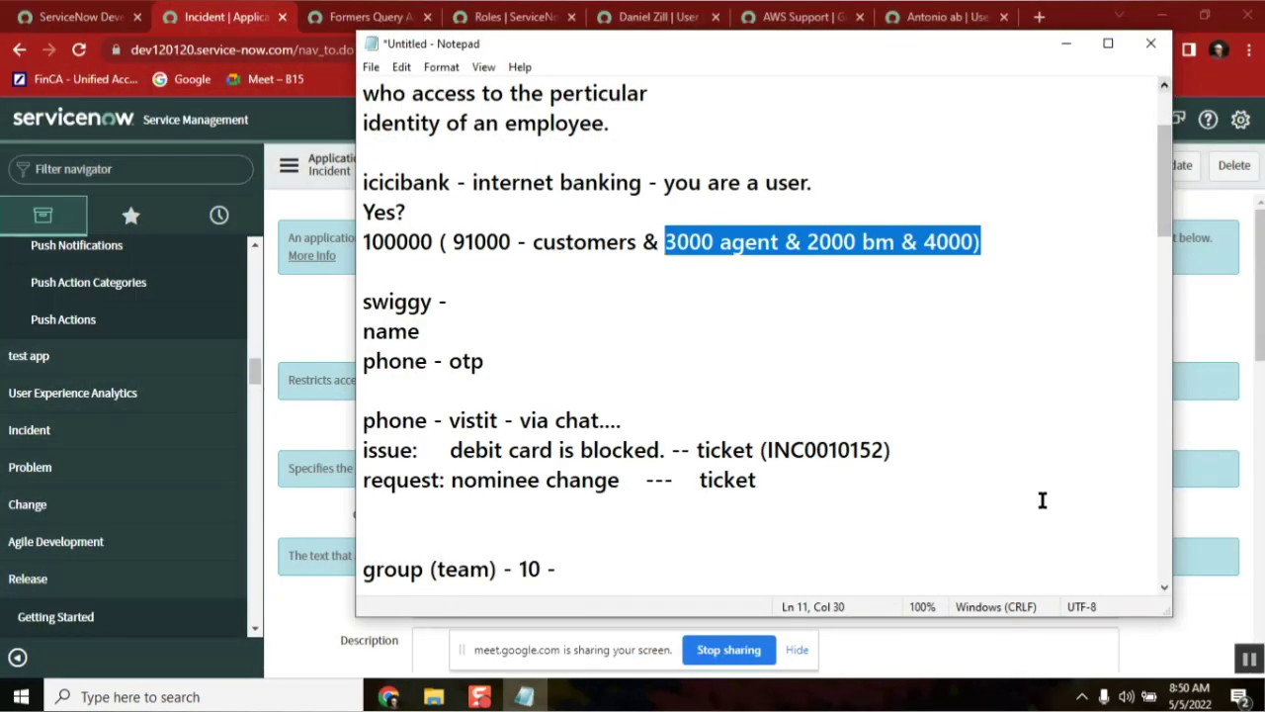
pyautogui.scroll(-2, 1164, 587)
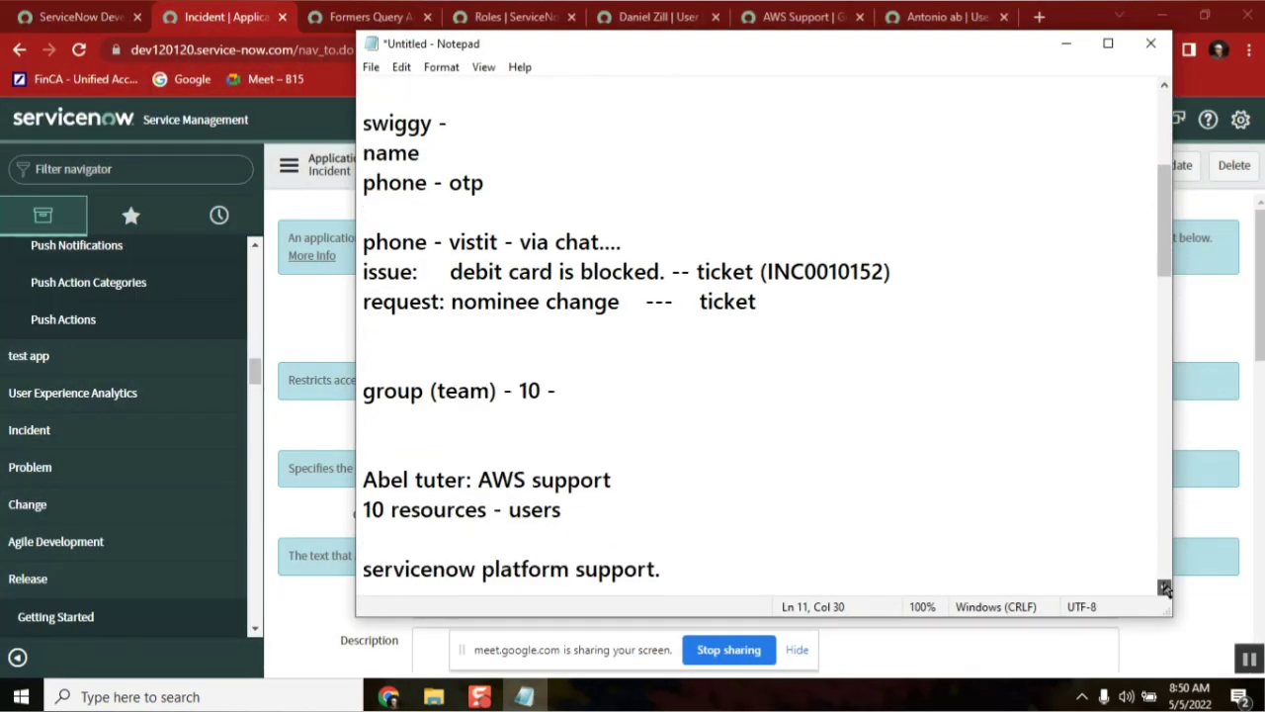
pyautogui.click(1165, 587)
pyautogui.click(1164, 587)
pyautogui.doubleClick(391, 416)
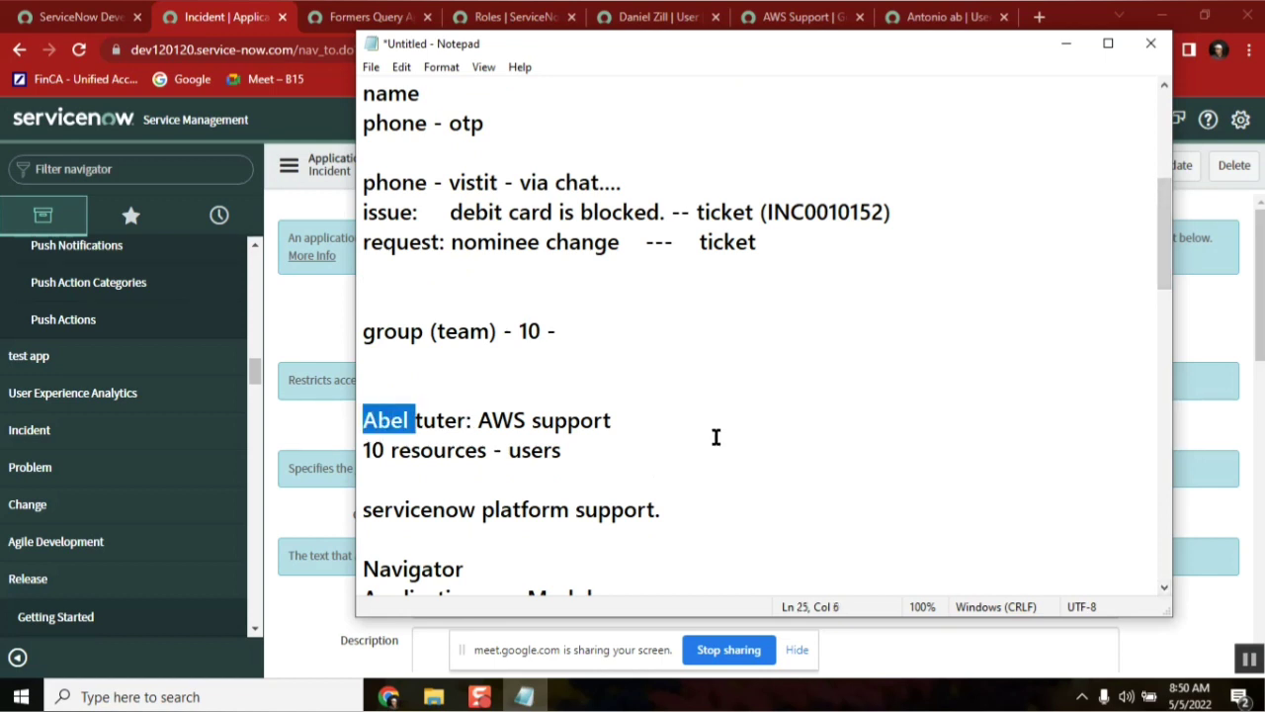
pyautogui.click(638, 420)
pyautogui.write('(')
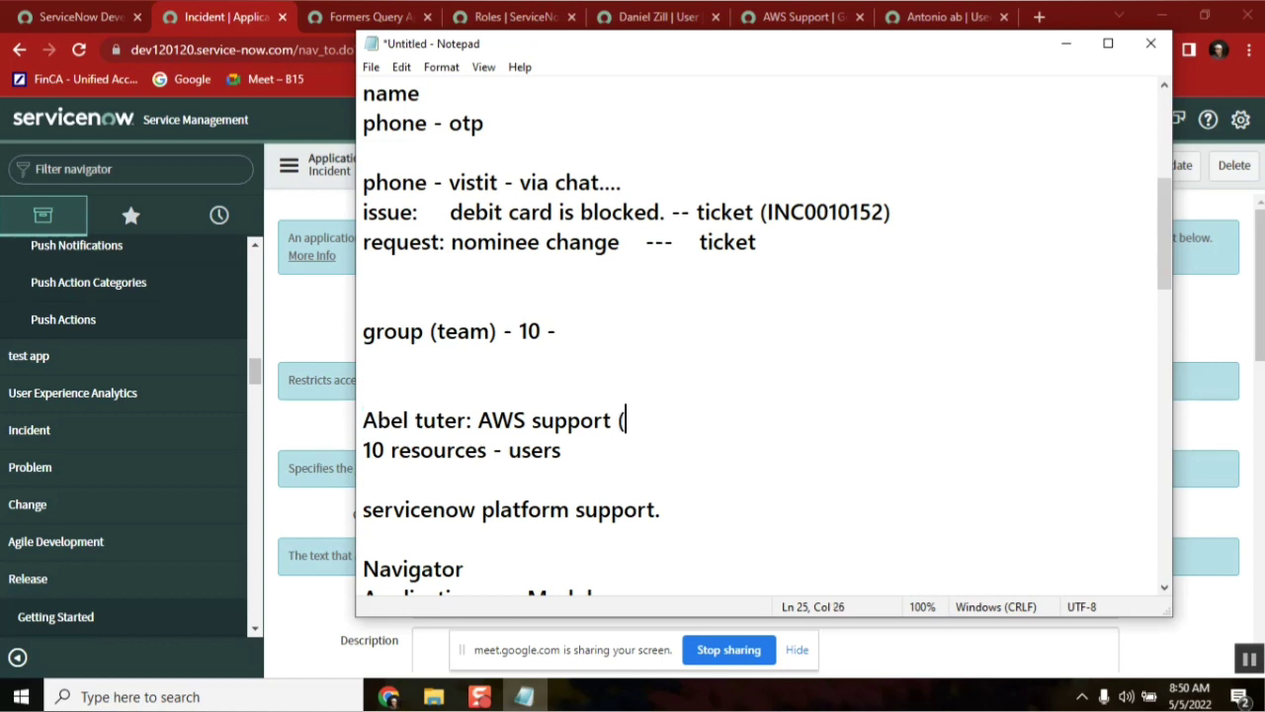
pyautogui.write('itil)')
pyautogui.doubleClick(376, 452)
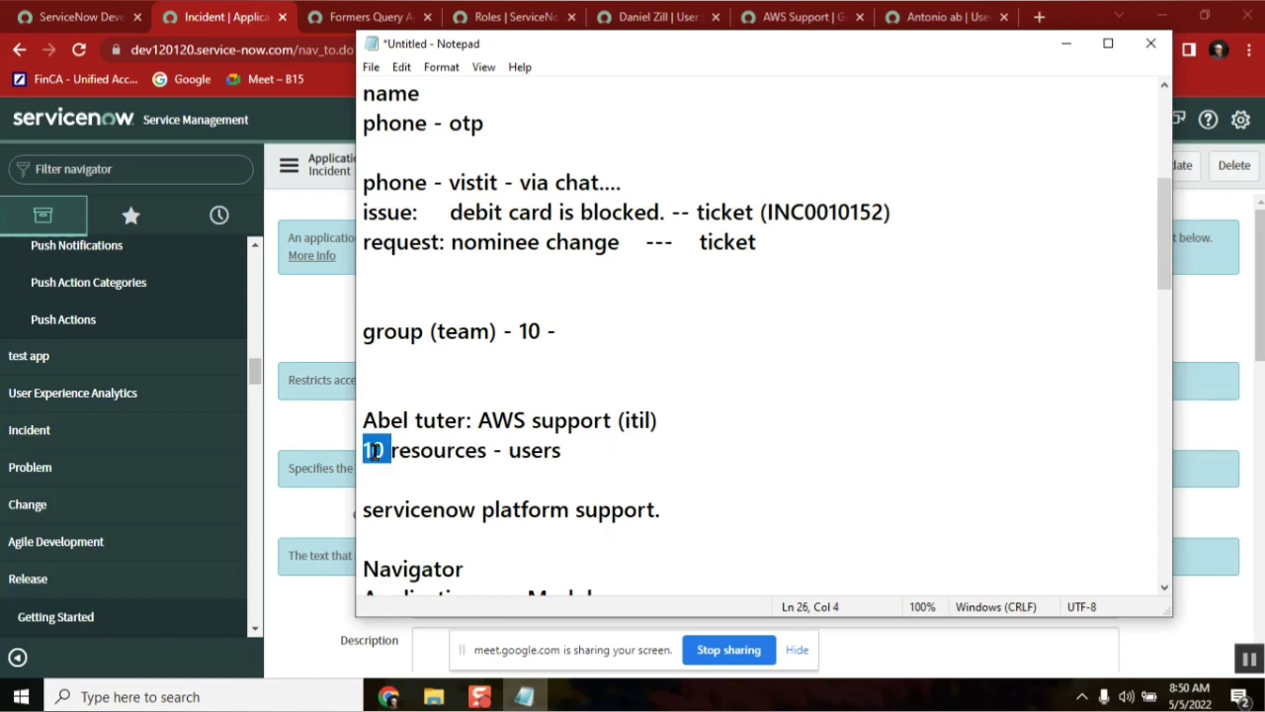
pyautogui.click(286, 335)
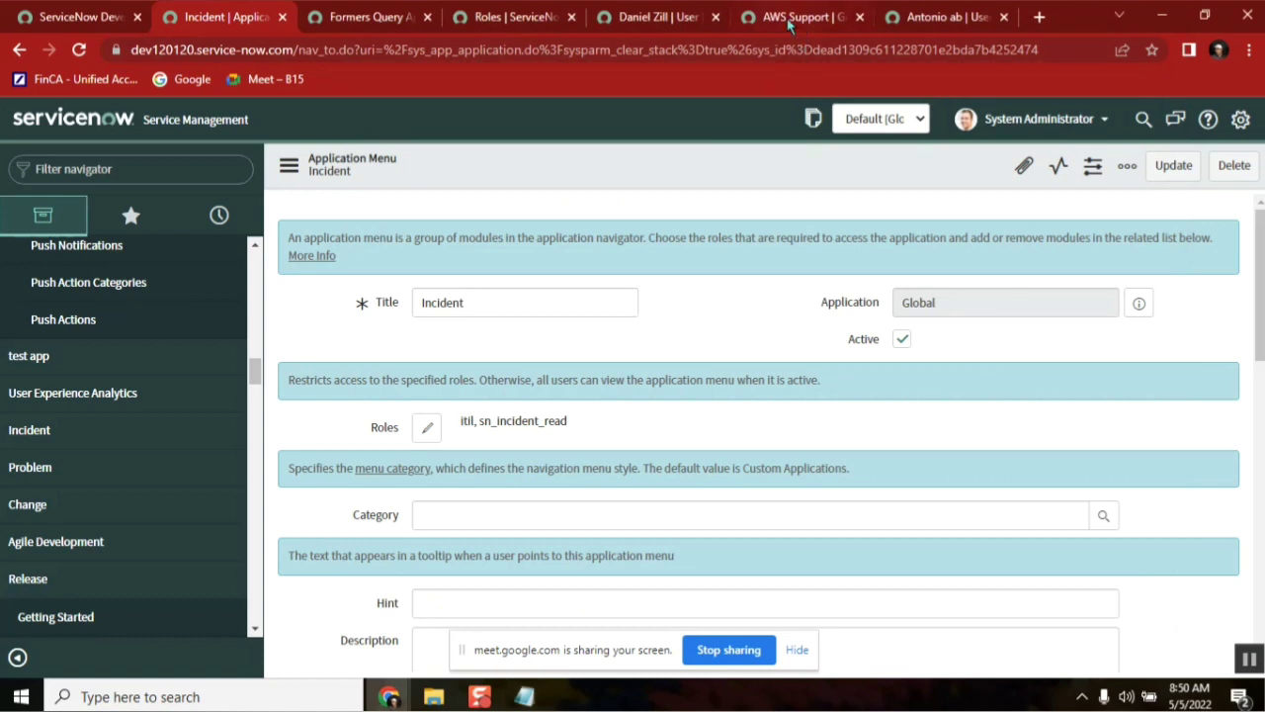
# Confirm the AWS Support group has no roles, comparing with the impersonated user's roles, then view its members
pyautogui.click(791, 17)
pyautogui.moveTo(1261, 394)
pyautogui.mouseDown()
pyautogui.moveTo(1261, 430)
pyautogui.moveTo(1261, 414)
pyautogui.mouseUp()
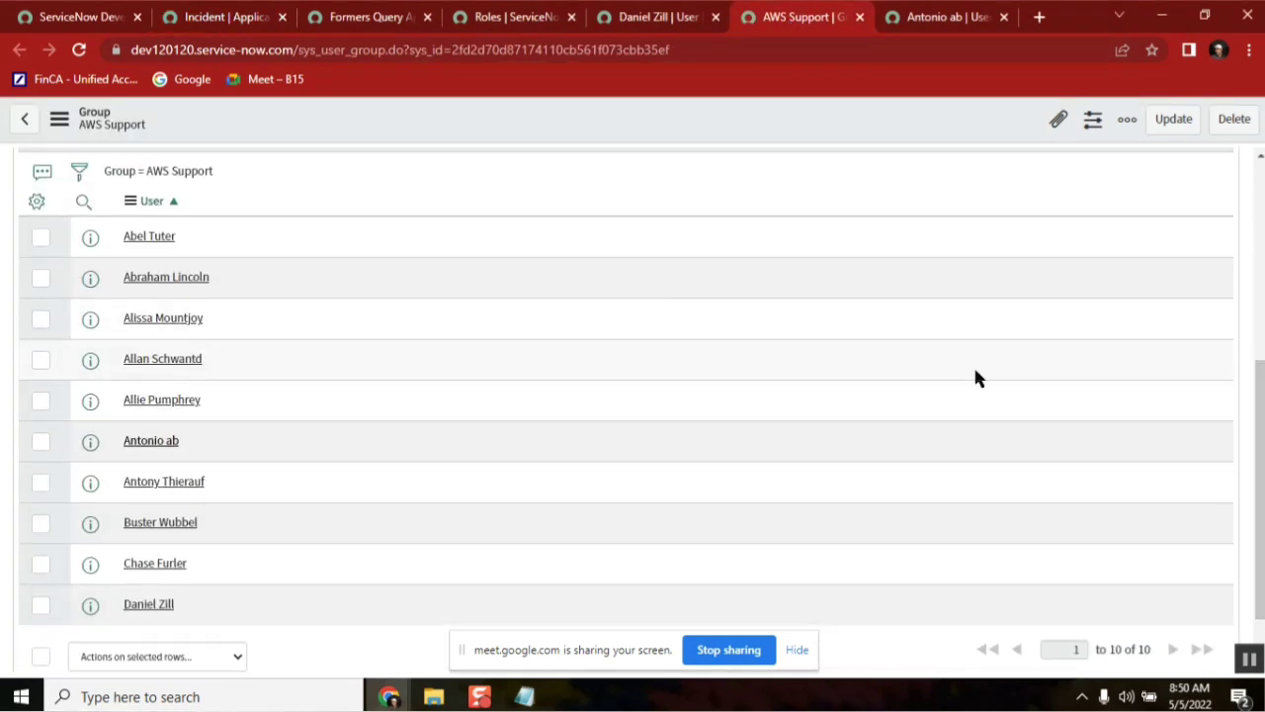
pyautogui.moveTo(1261, 425); pyautogui.dragTo(1261, 404)
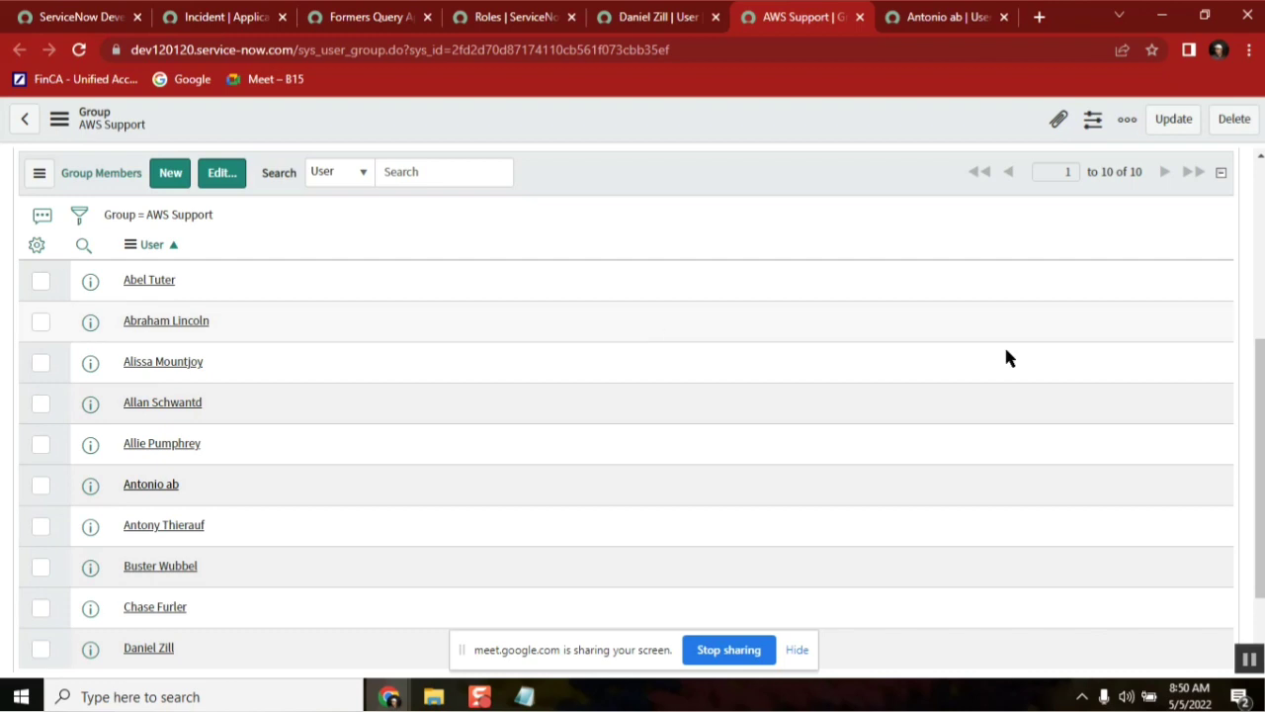
pyautogui.moveTo(1262, 434); pyautogui.dragTo(1261, 405)
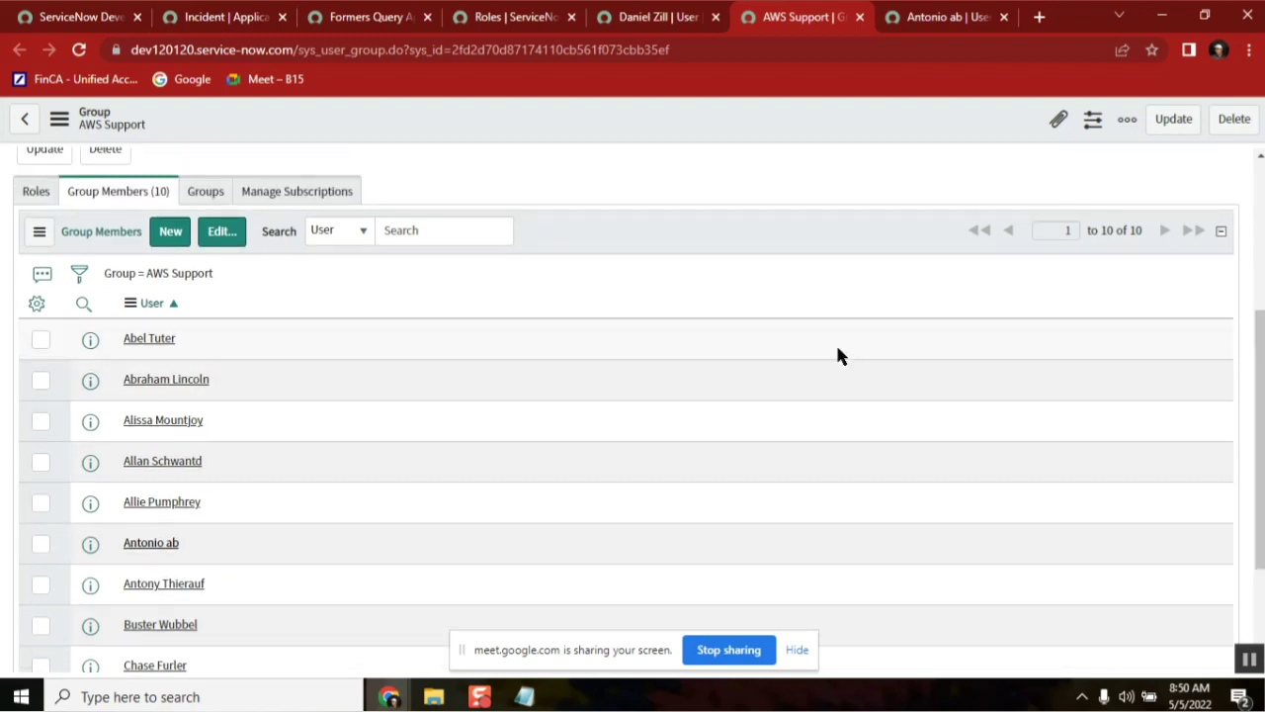
pyautogui.click(935, 18)
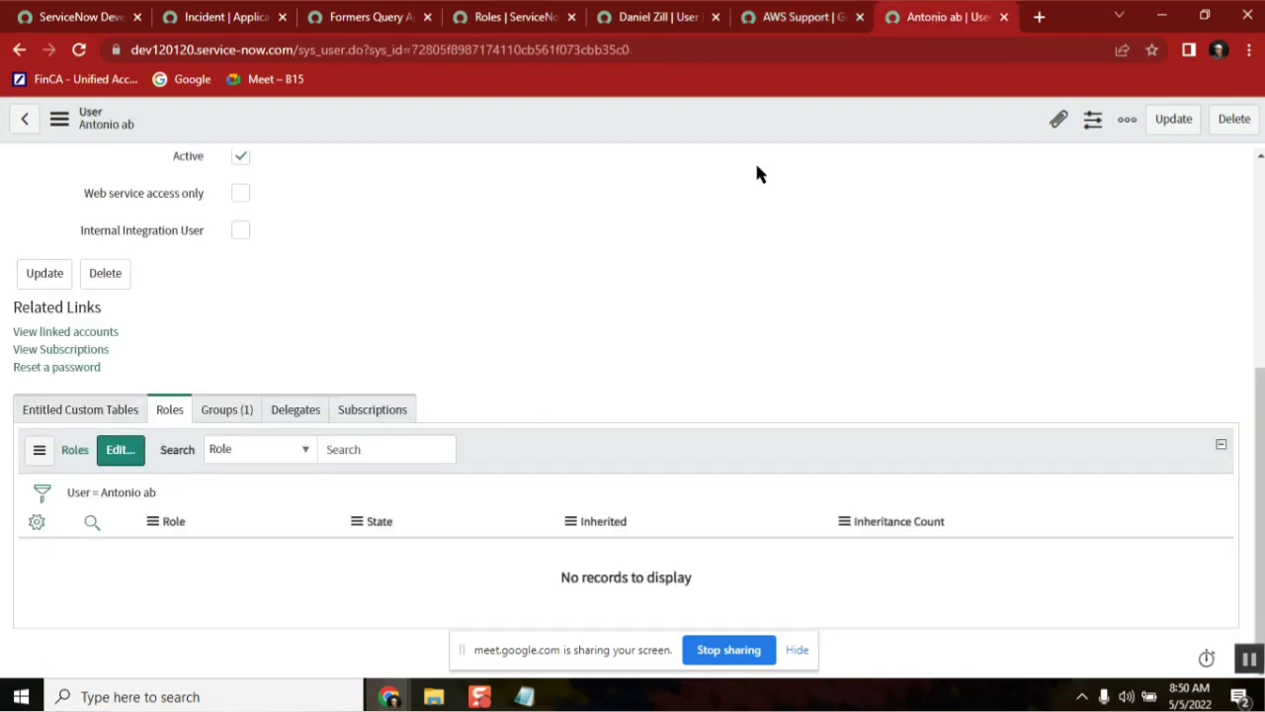
pyautogui.click(791, 18)
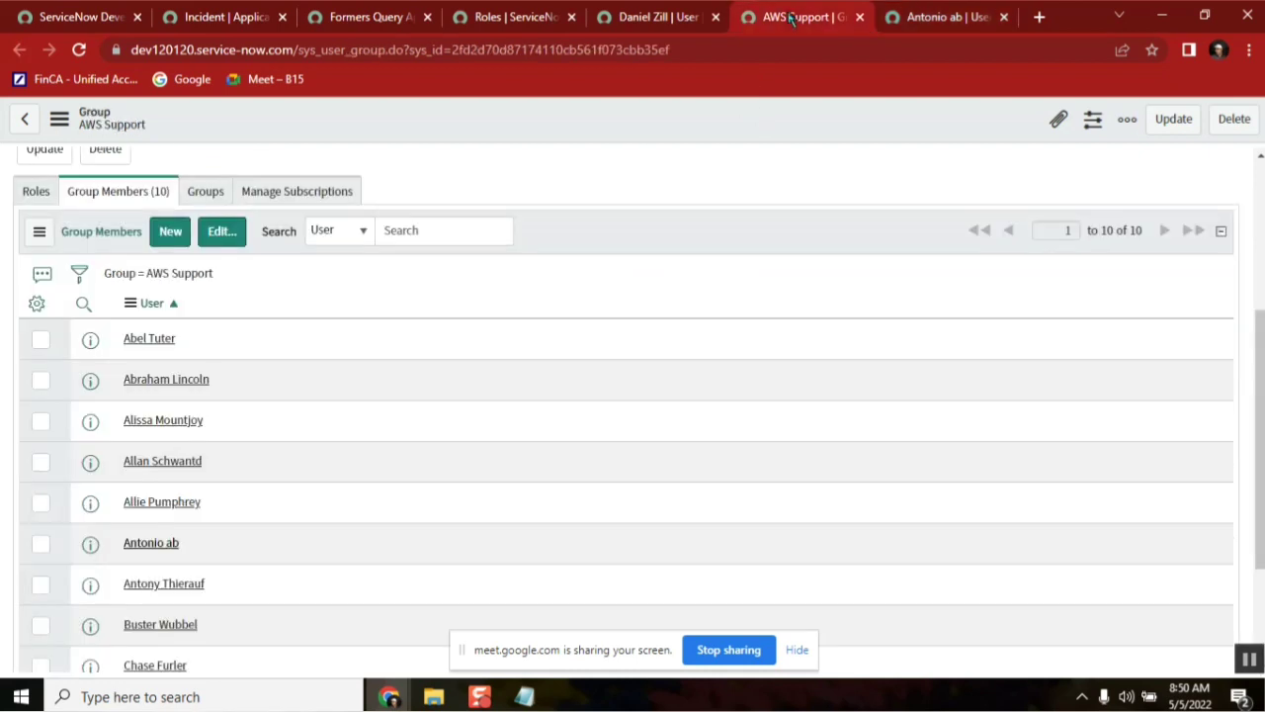
pyautogui.click(35, 198)
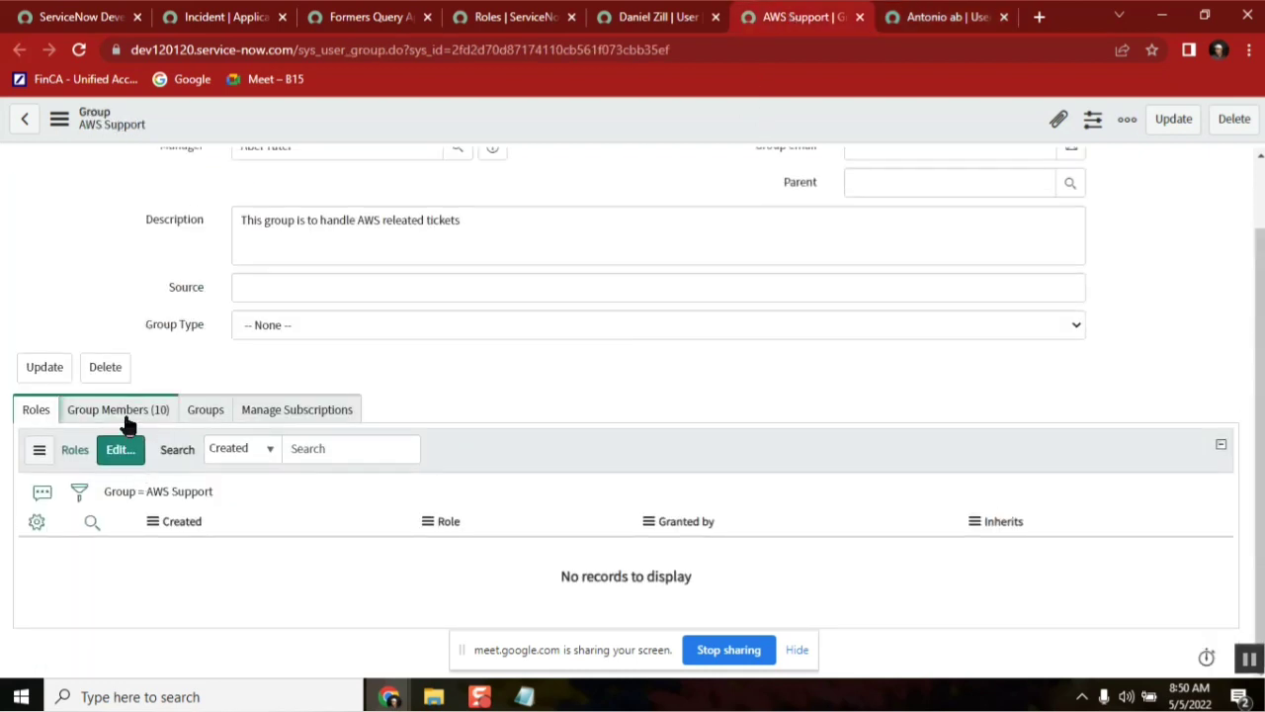
pyautogui.click(941, 16)
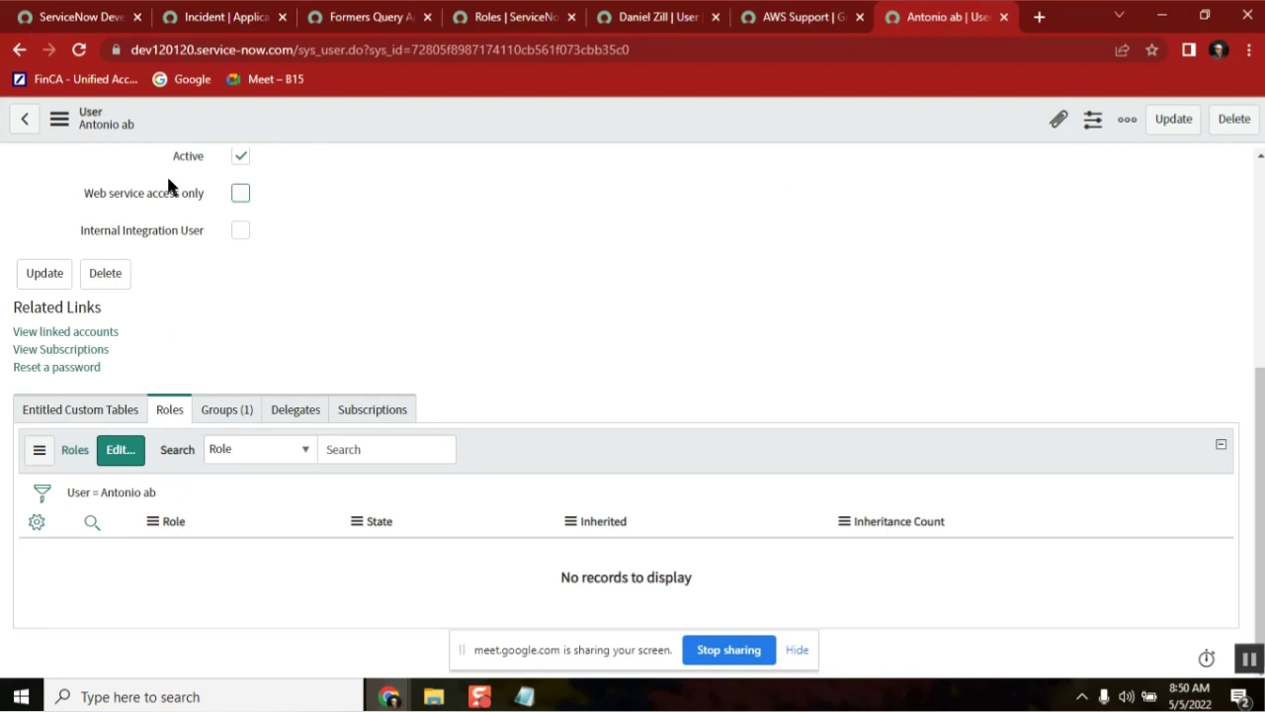
pyautogui.click(79, 49)
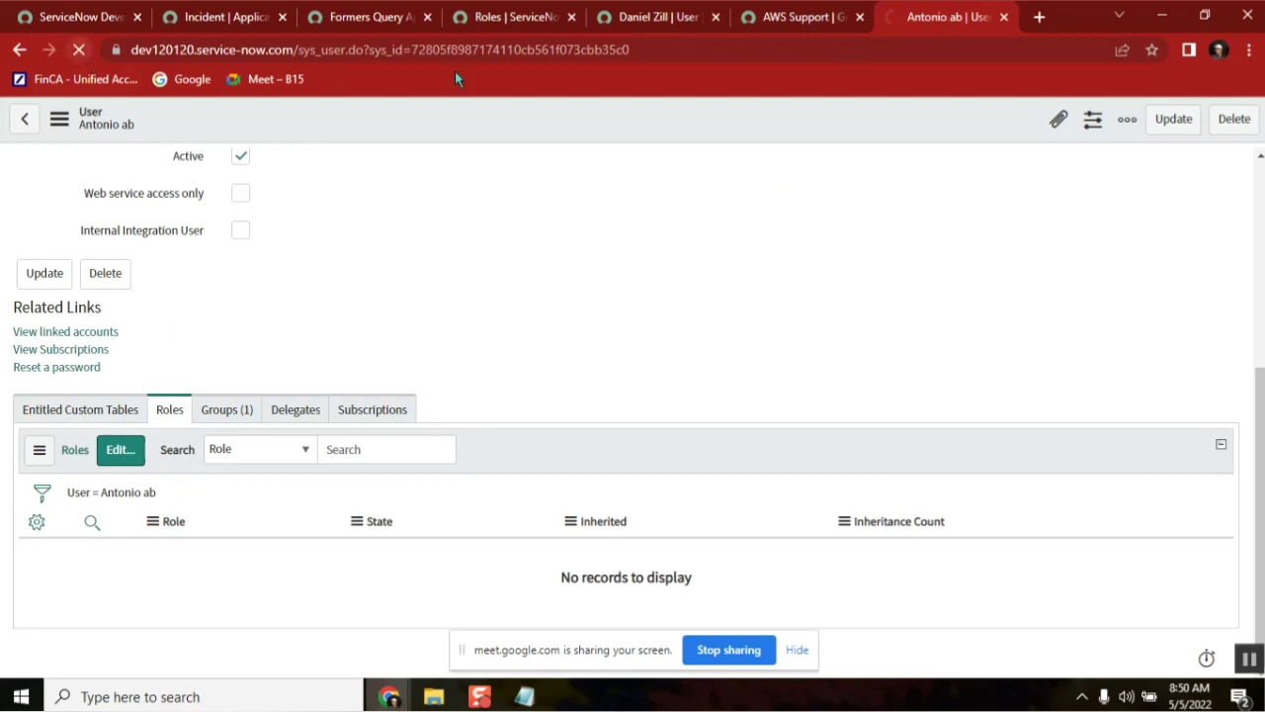
pyautogui.click(792, 20)
pyautogui.click(153, 416)
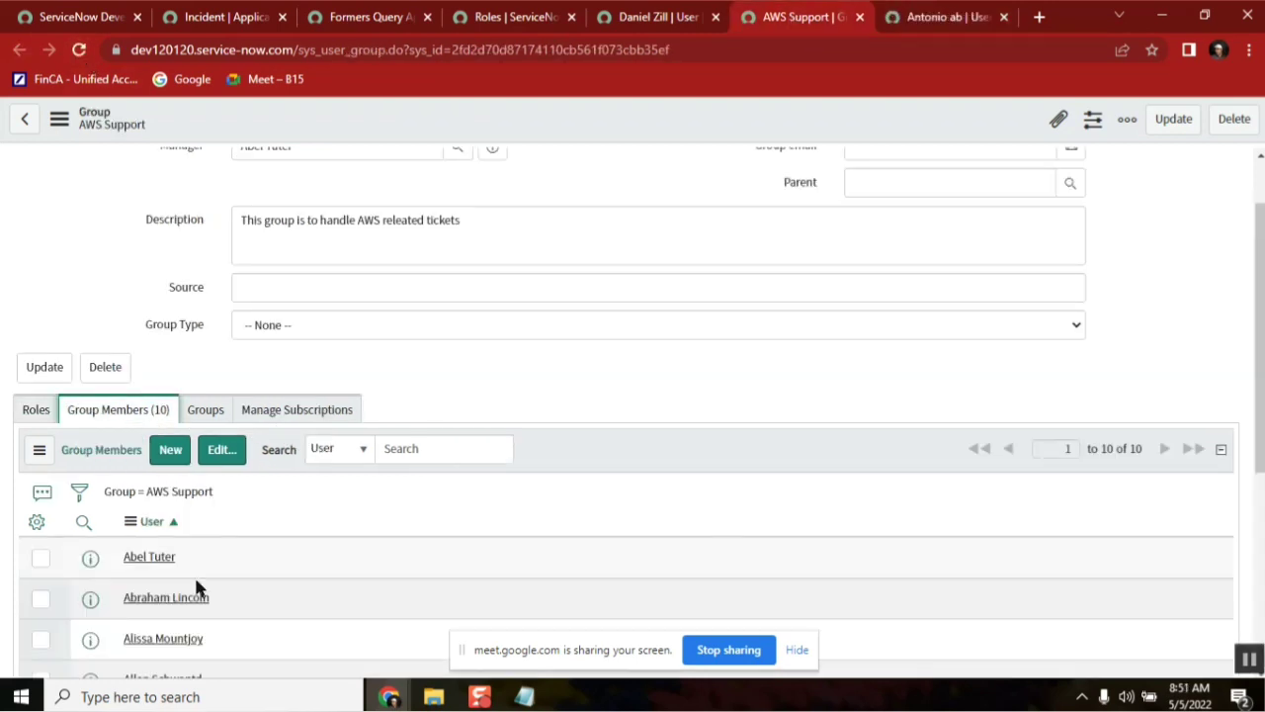
# Open two AWS Support members' user records in new tabs and review each one's Roles list
pyautogui.middleClick(169, 599)
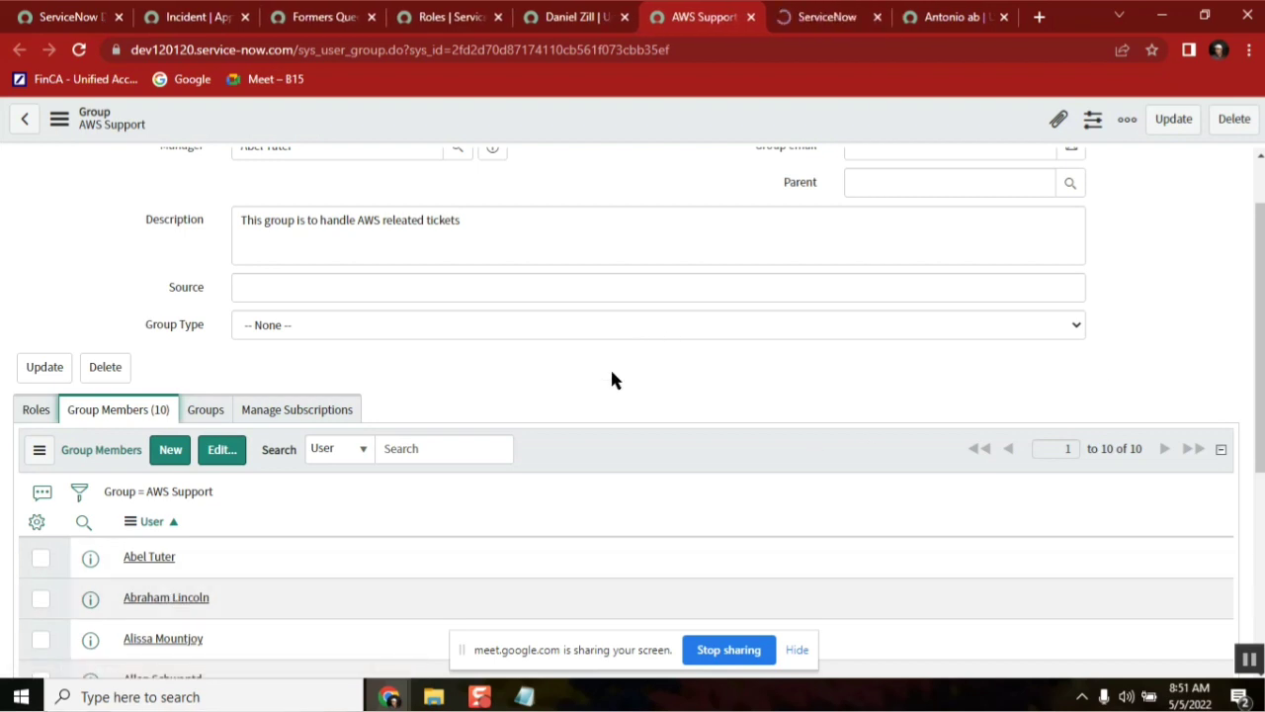
pyautogui.middleClick(155, 644)
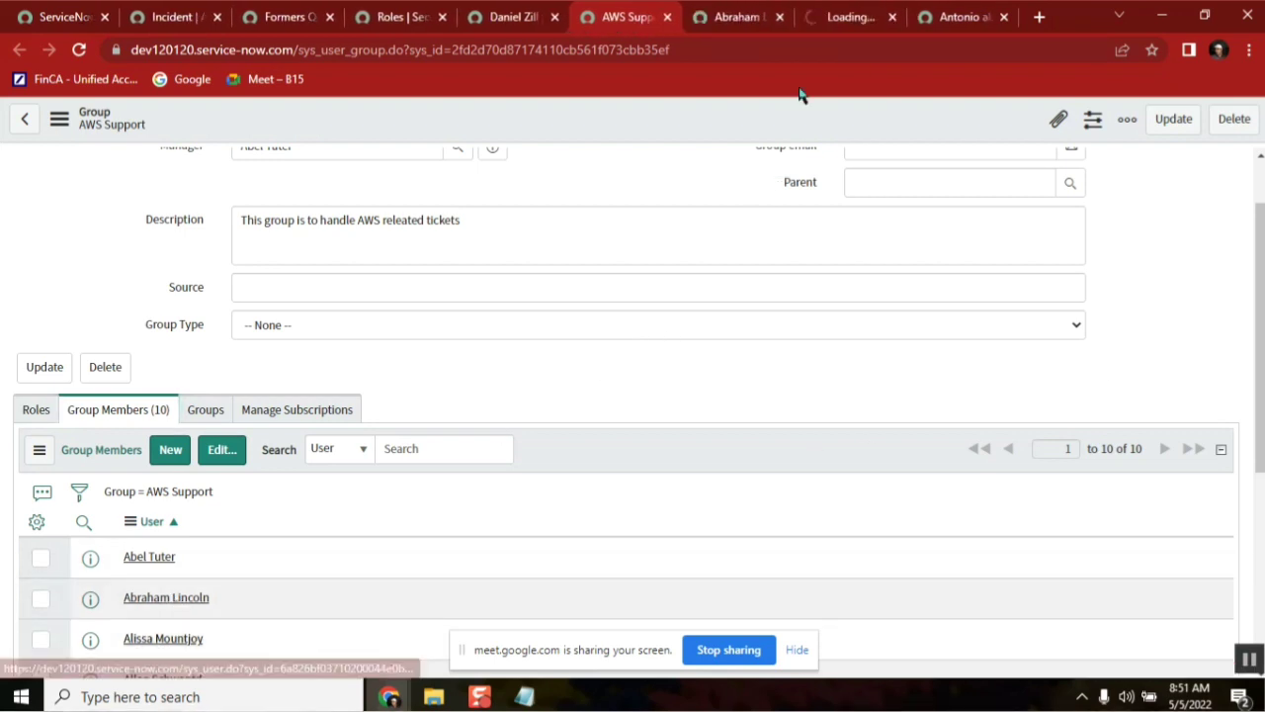
pyautogui.click(731, 18)
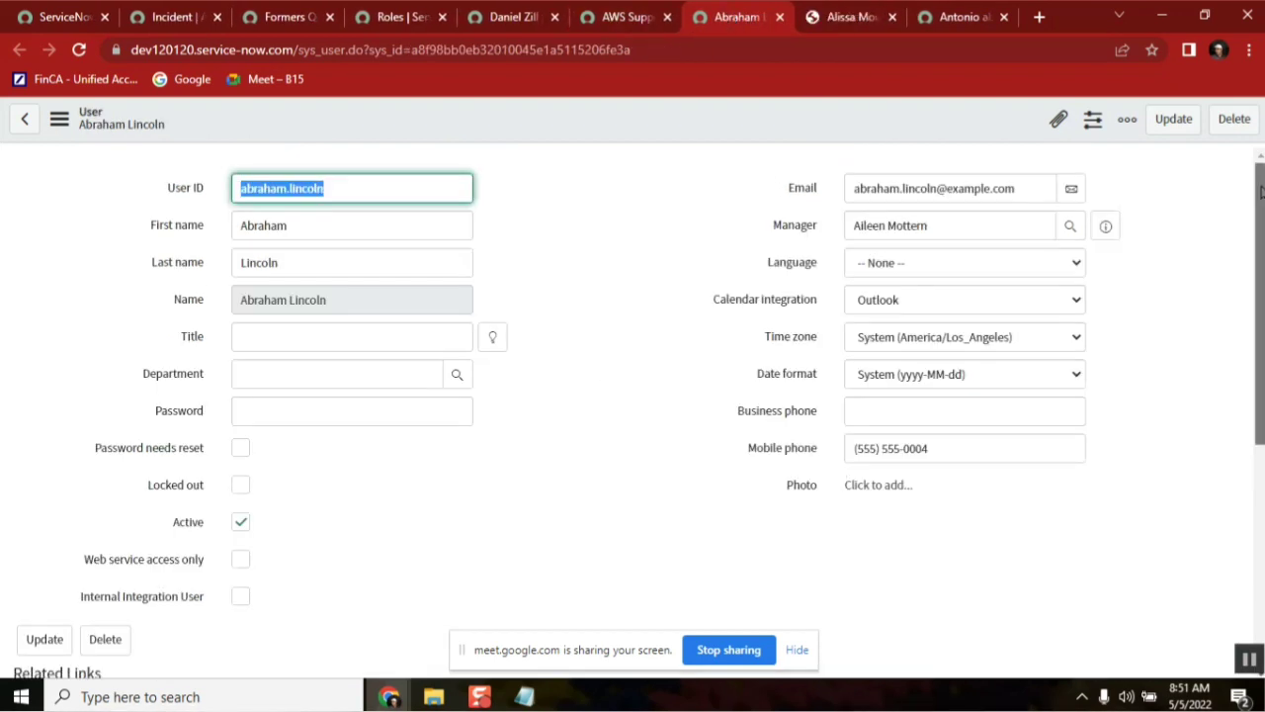
pyautogui.scroll(-4, 701, 486)
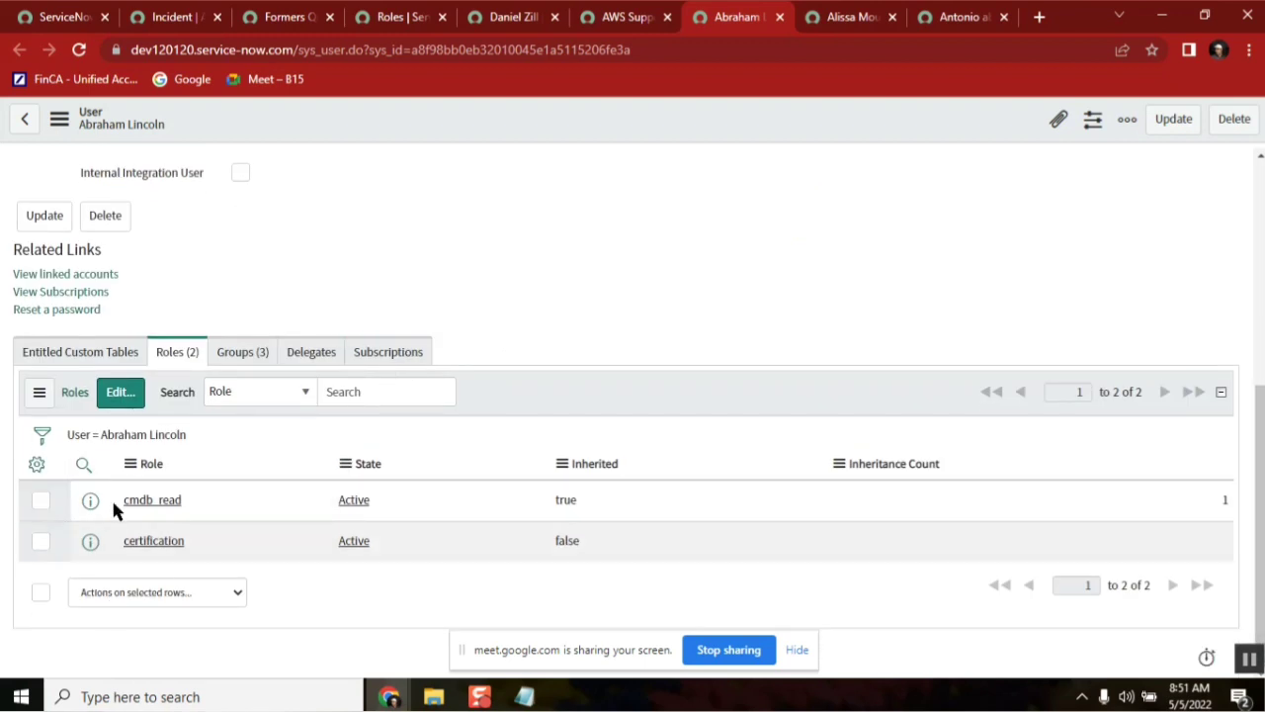
pyautogui.click(845, 18)
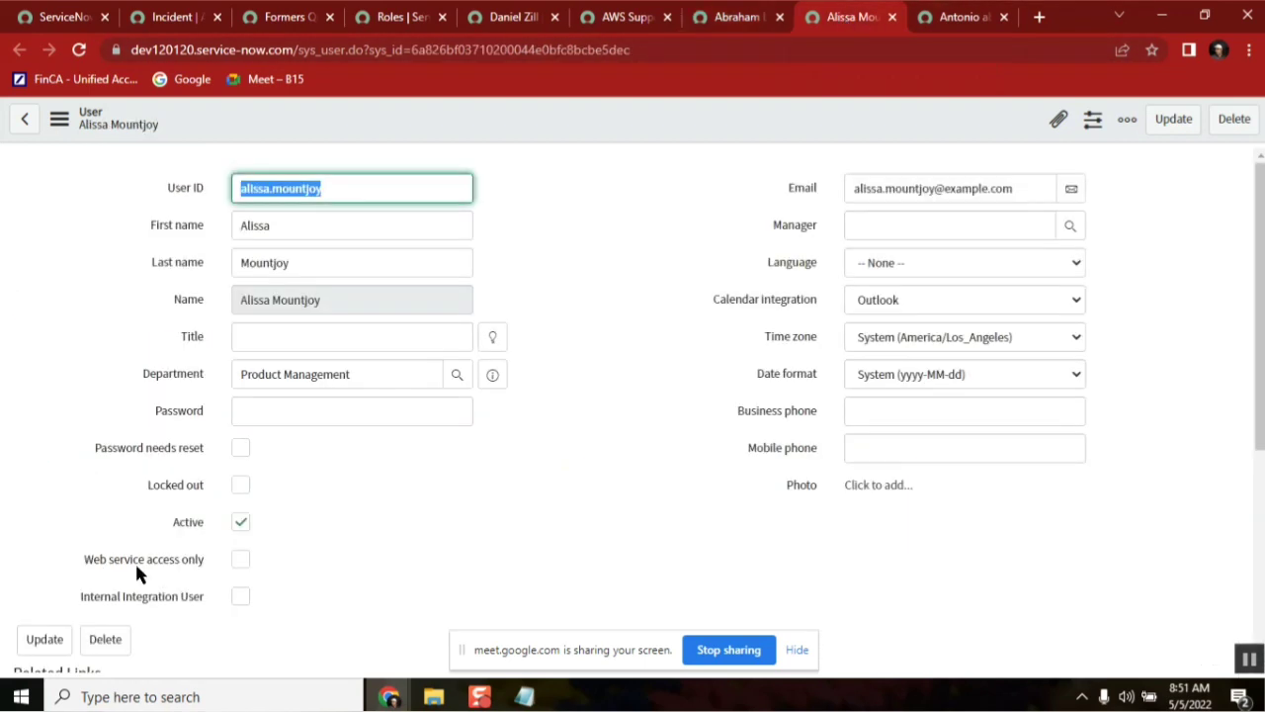
pyautogui.scroll(-4, 327, 432)
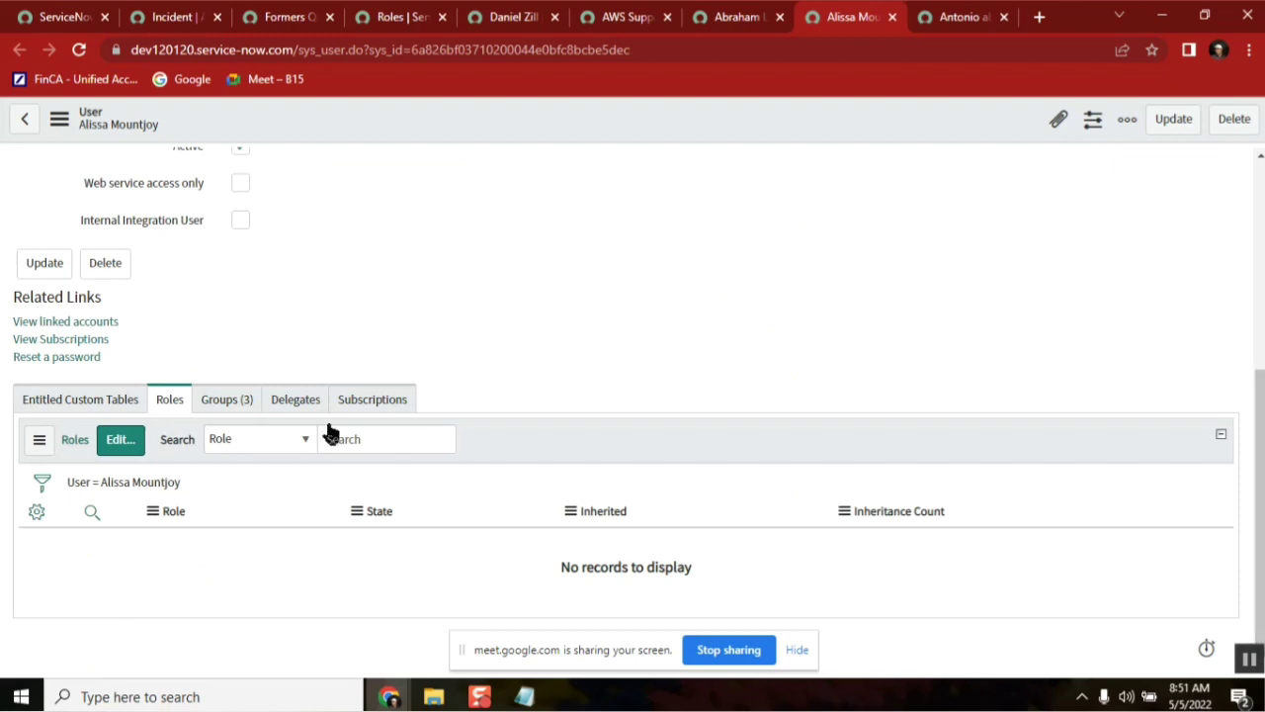
pyautogui.click(947, 28)
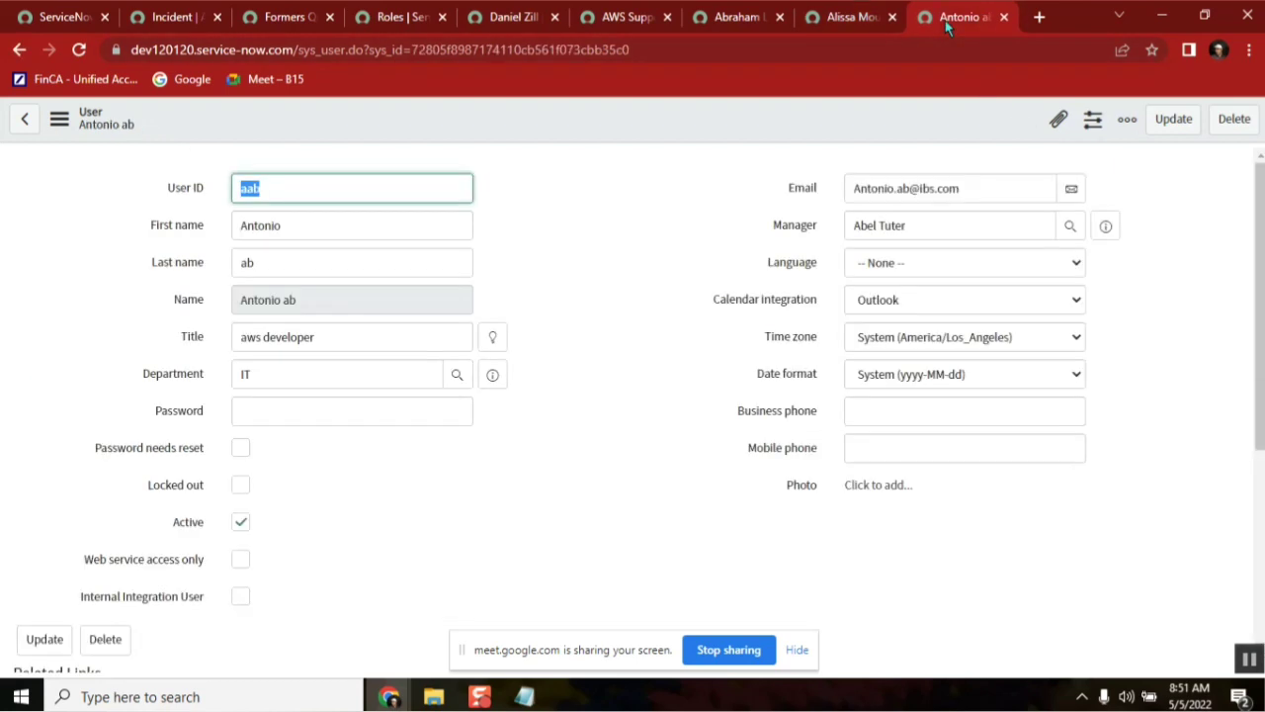
pyautogui.click(608, 21)
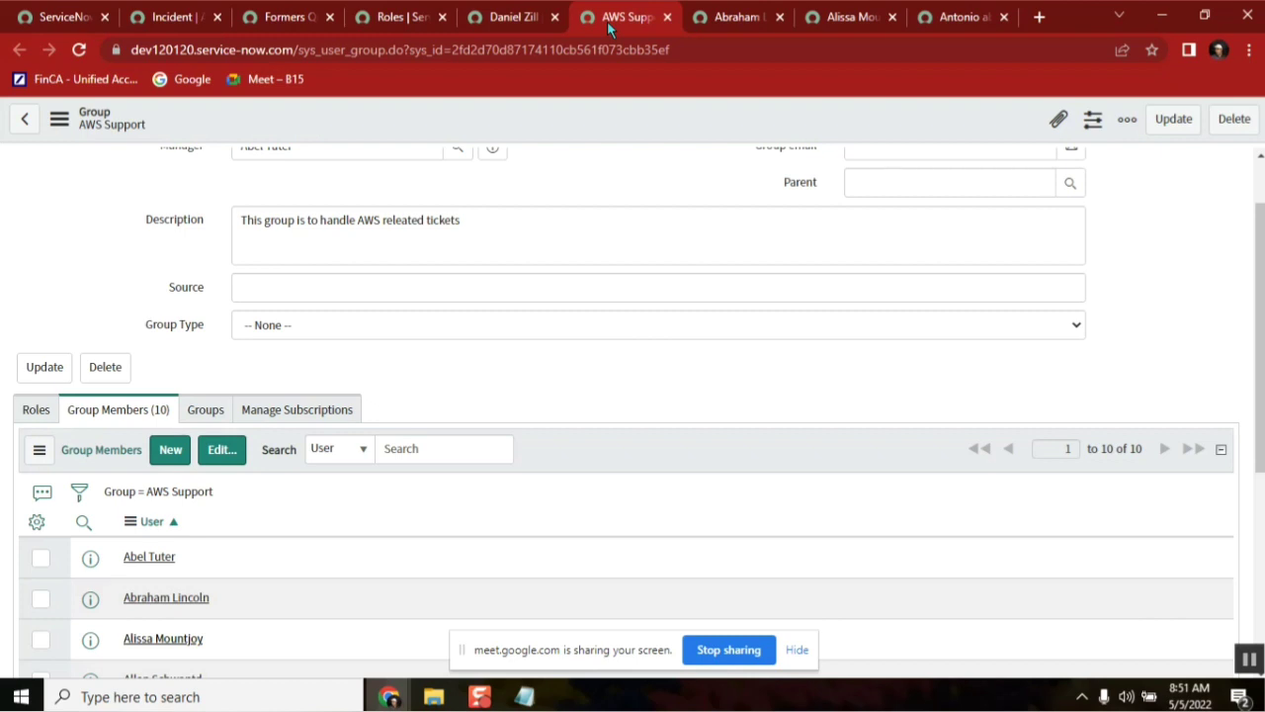
# Add the itil role to the AWS Support group's Roles list and save
pyautogui.click(35, 413)
pyautogui.click(121, 455)
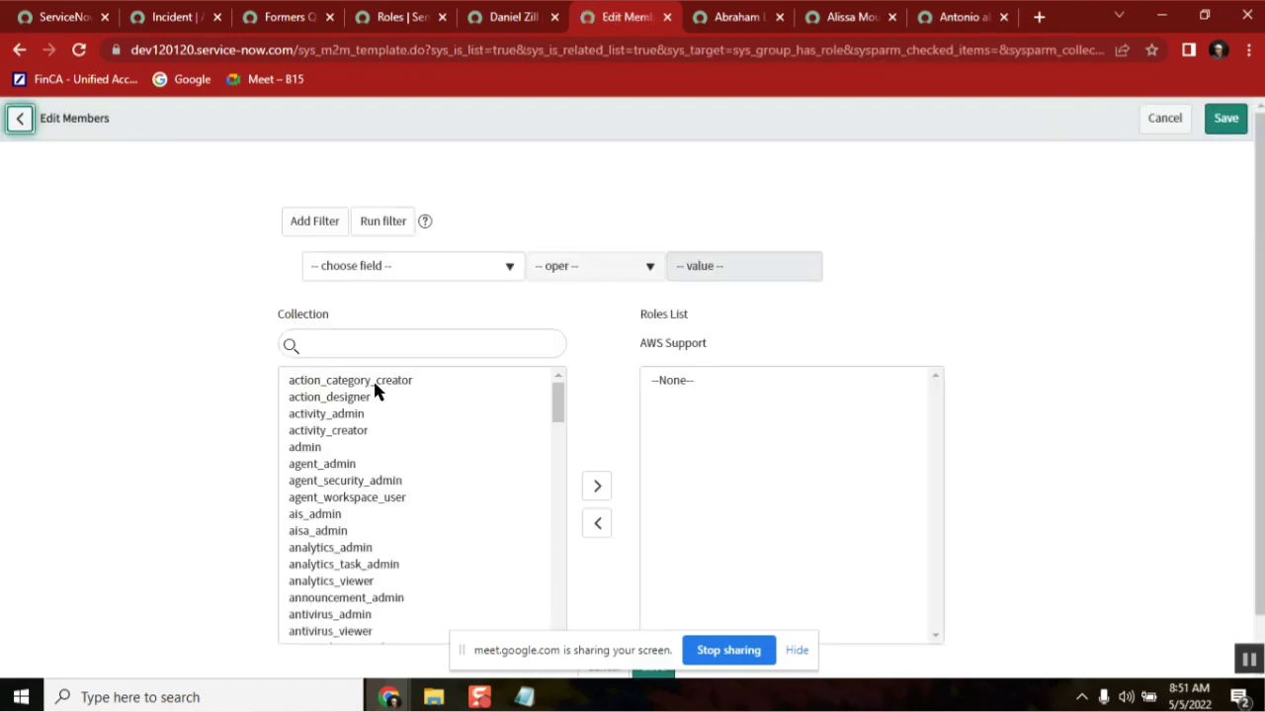
pyautogui.click(373, 346)
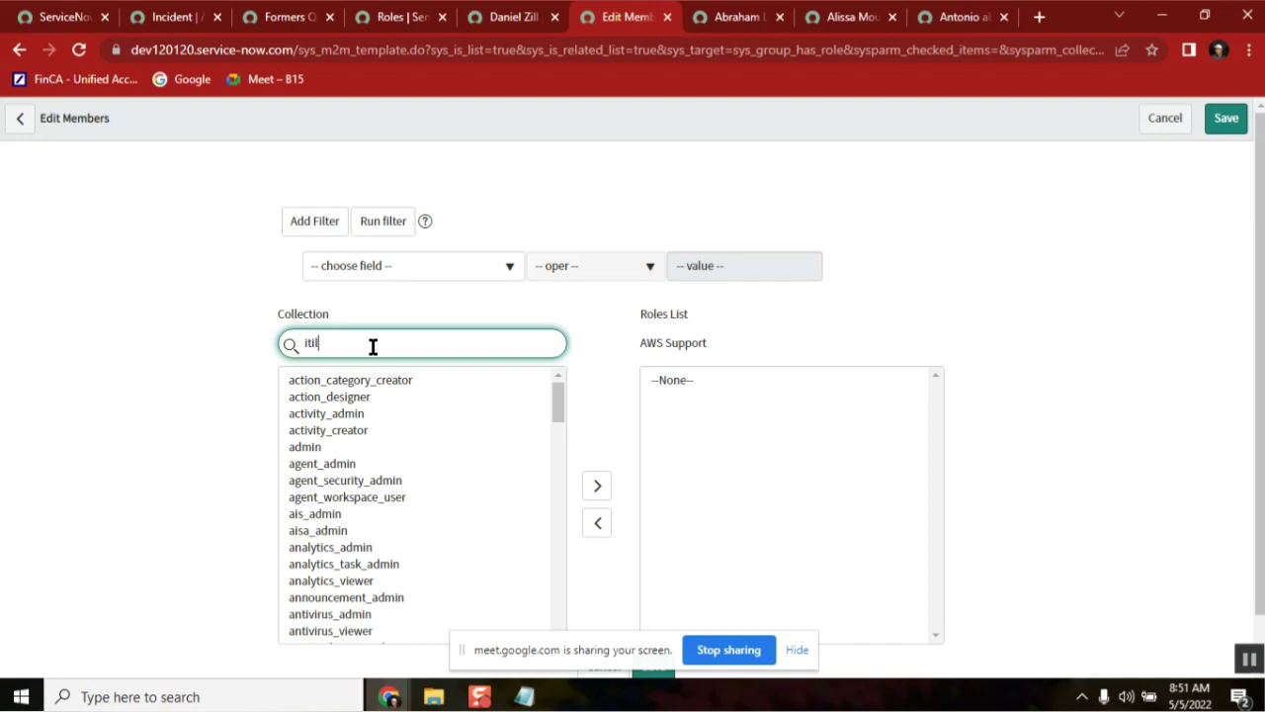
pyautogui.click(302, 381)
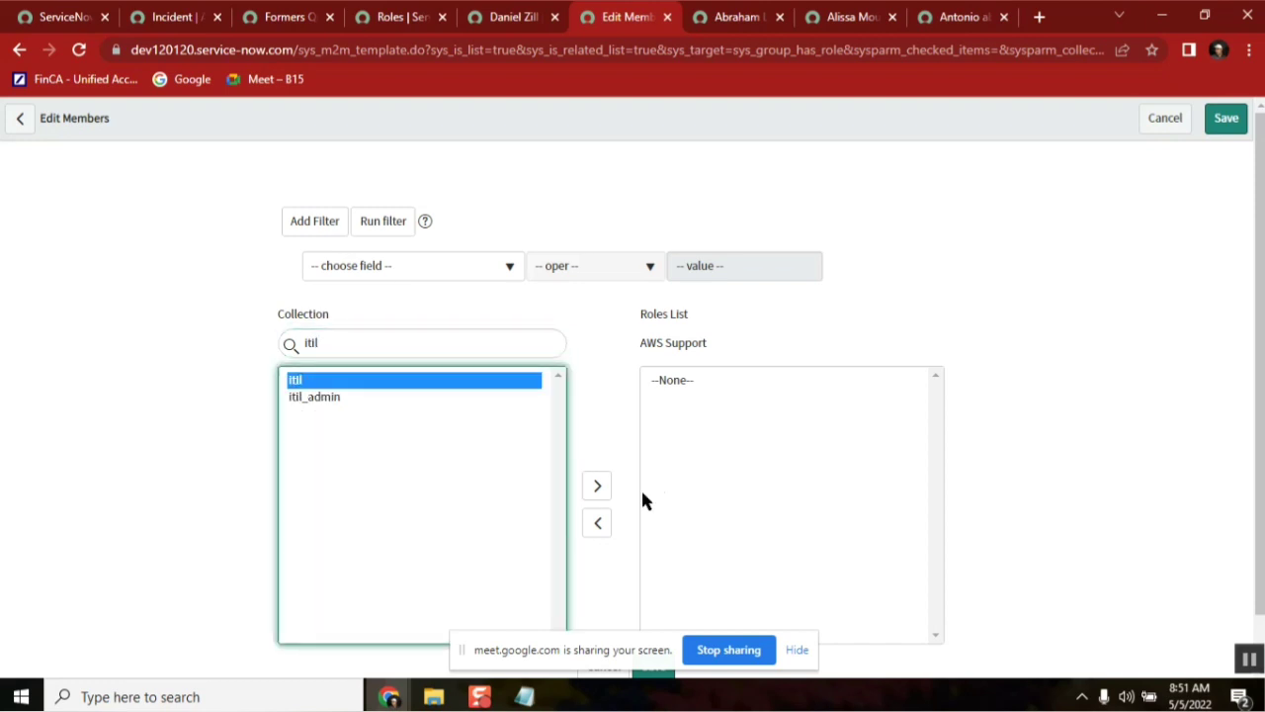
pyautogui.click(596, 490)
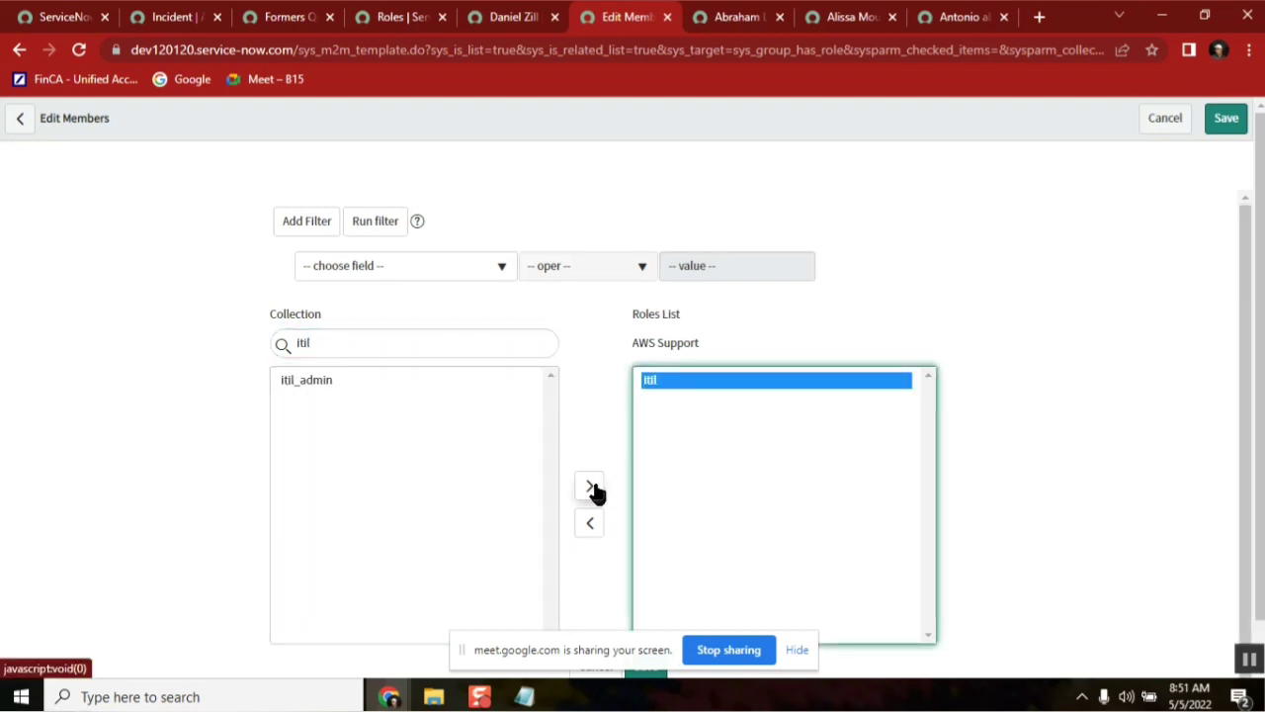
pyautogui.click(1227, 123)
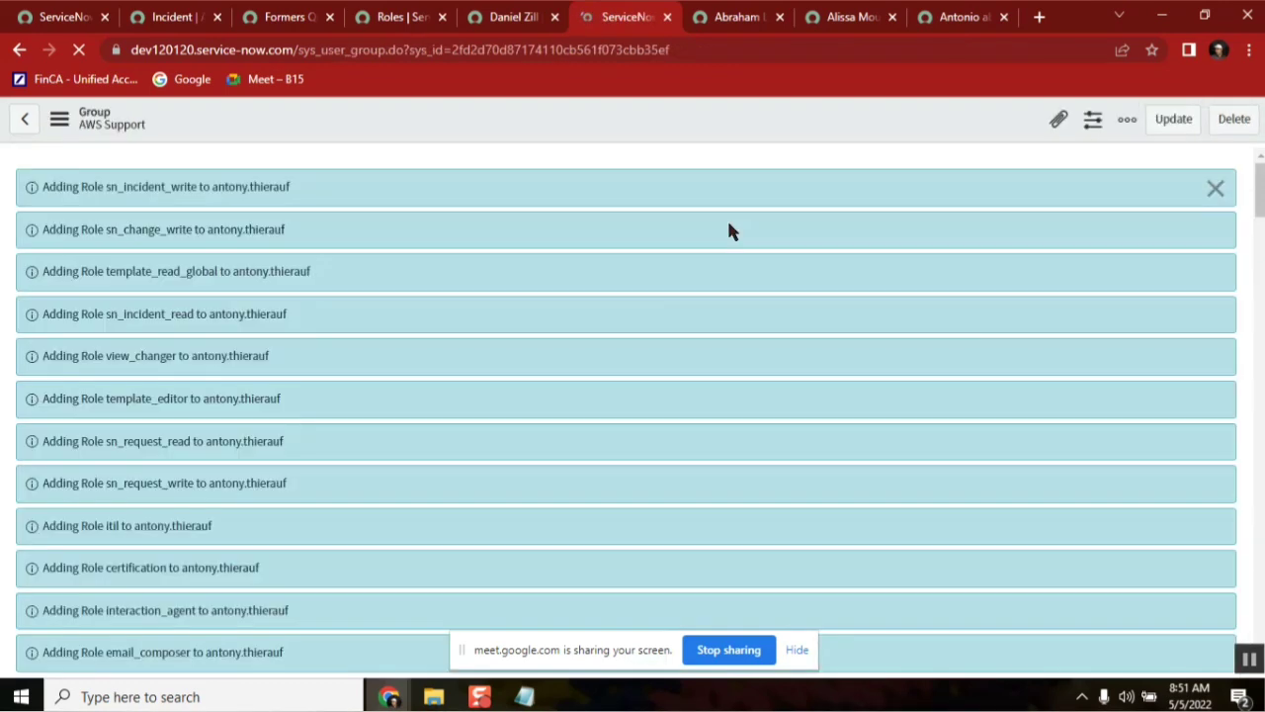
# Dismiss the role-assignment messages and verify the group shows Roles (1) and its ten members
pyautogui.scroll(15, 1243, 188)
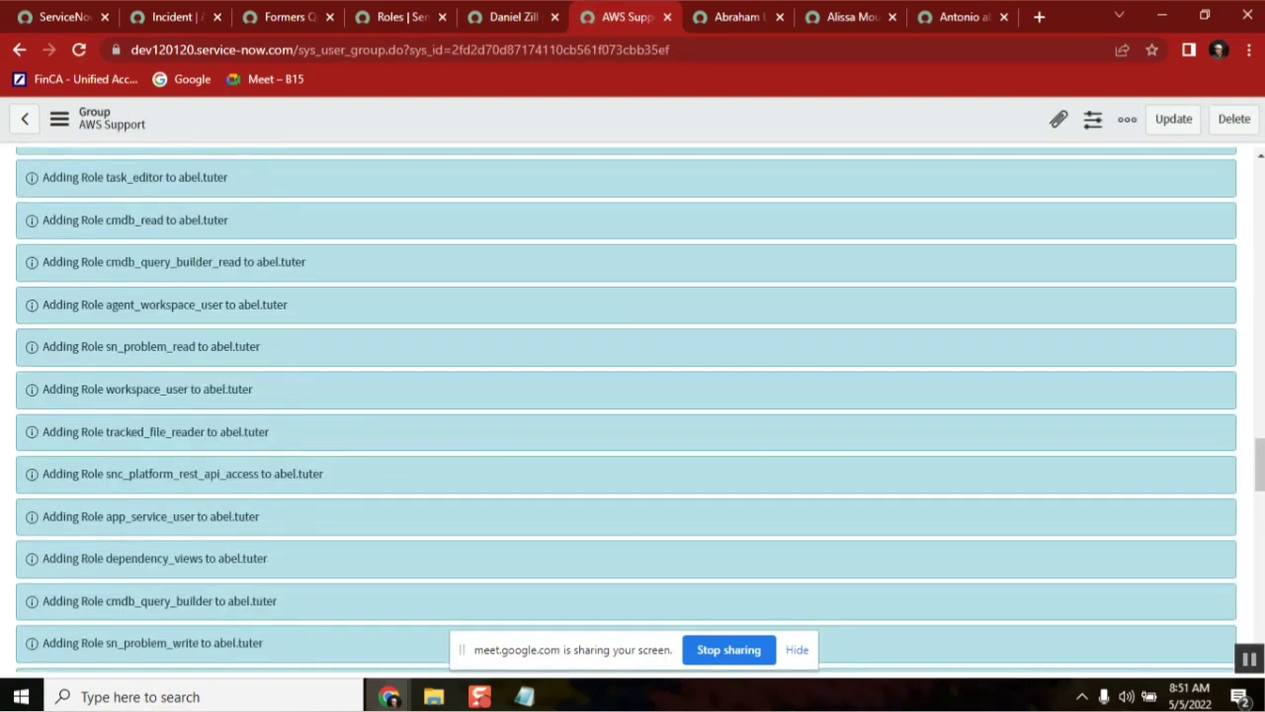
pyautogui.scroll(-2, 1235, 188)
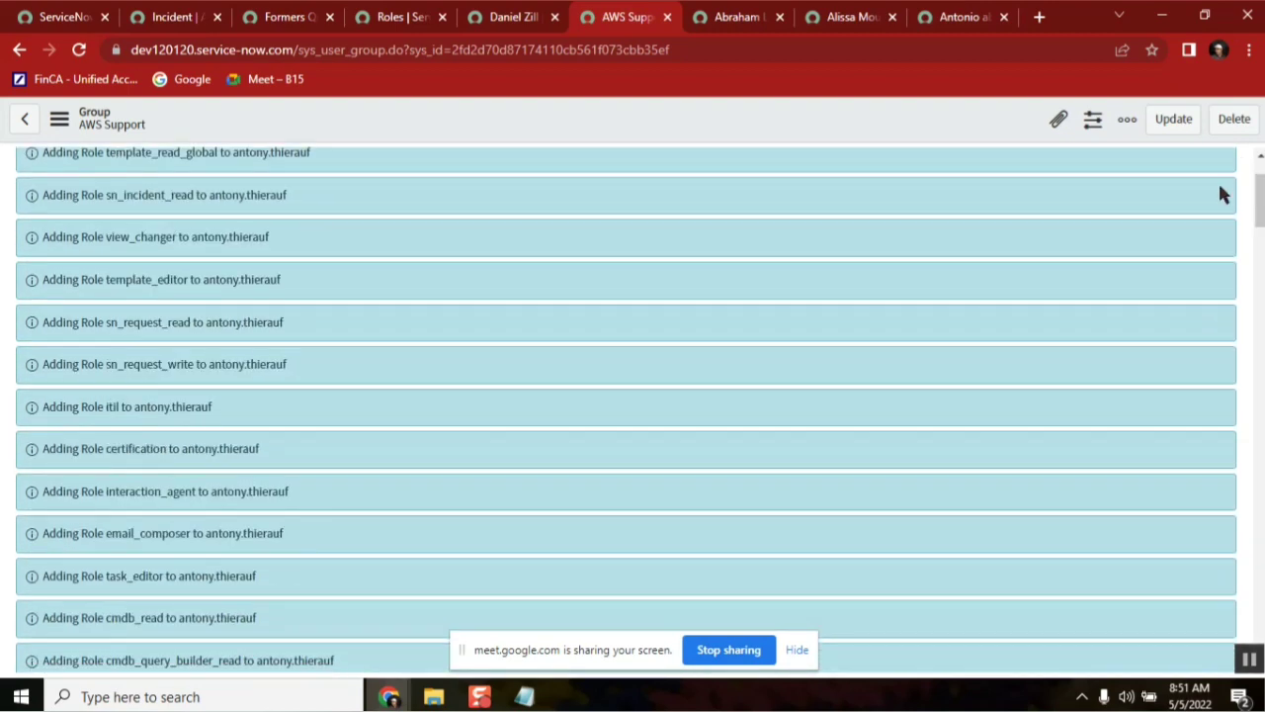
pyautogui.scroll(2, 1260, 168)
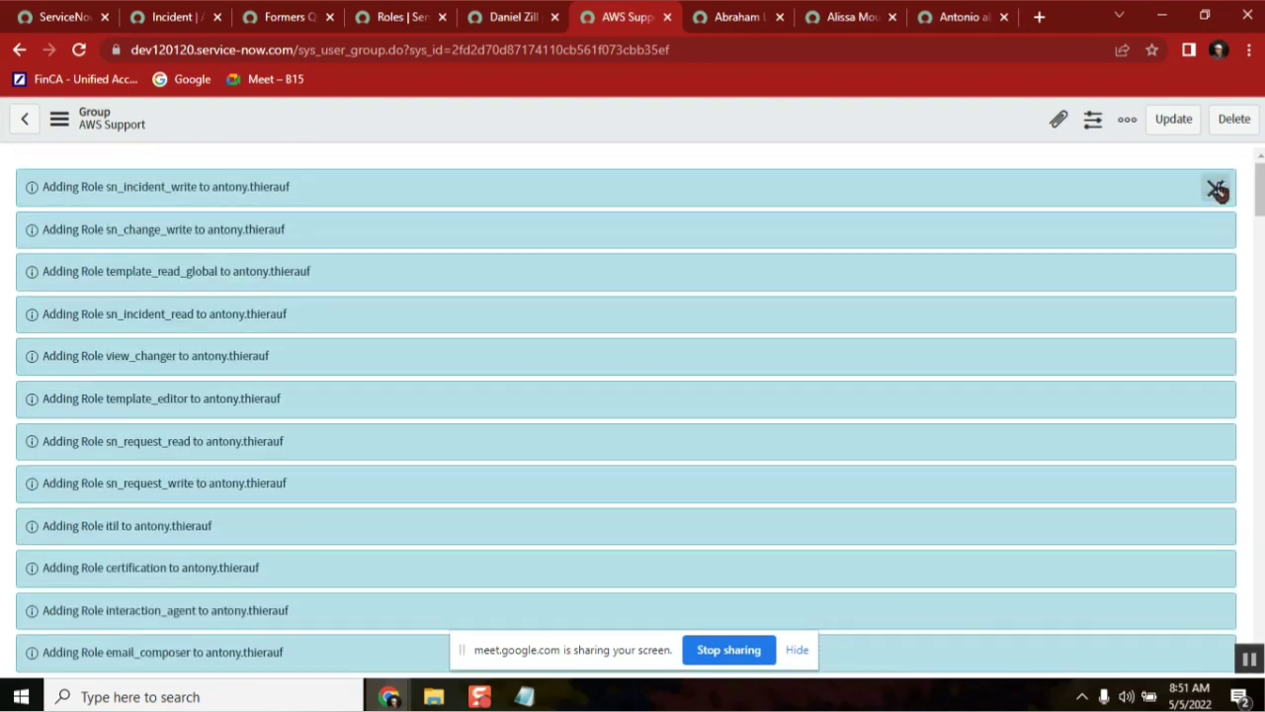
pyautogui.click(1217, 189)
pyautogui.moveTo(1215, 189); pyautogui.dragTo(119, 489)
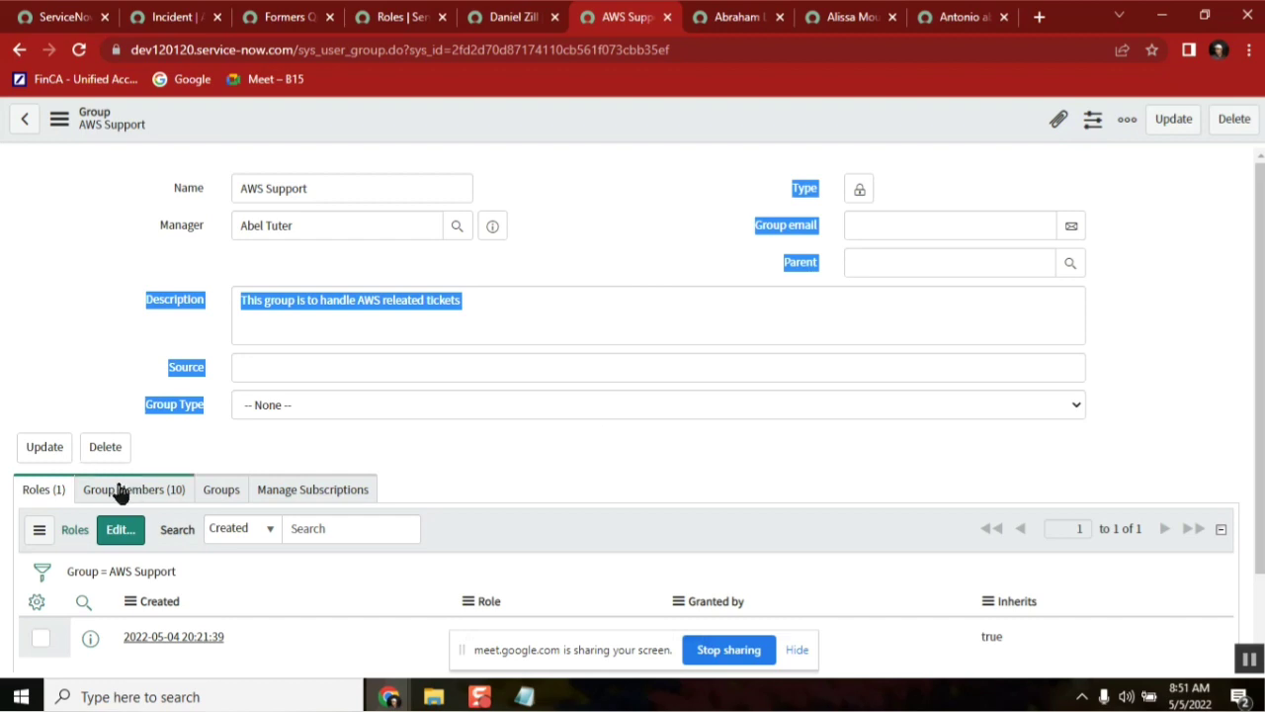
pyautogui.click(134, 491)
pyautogui.click(44, 489)
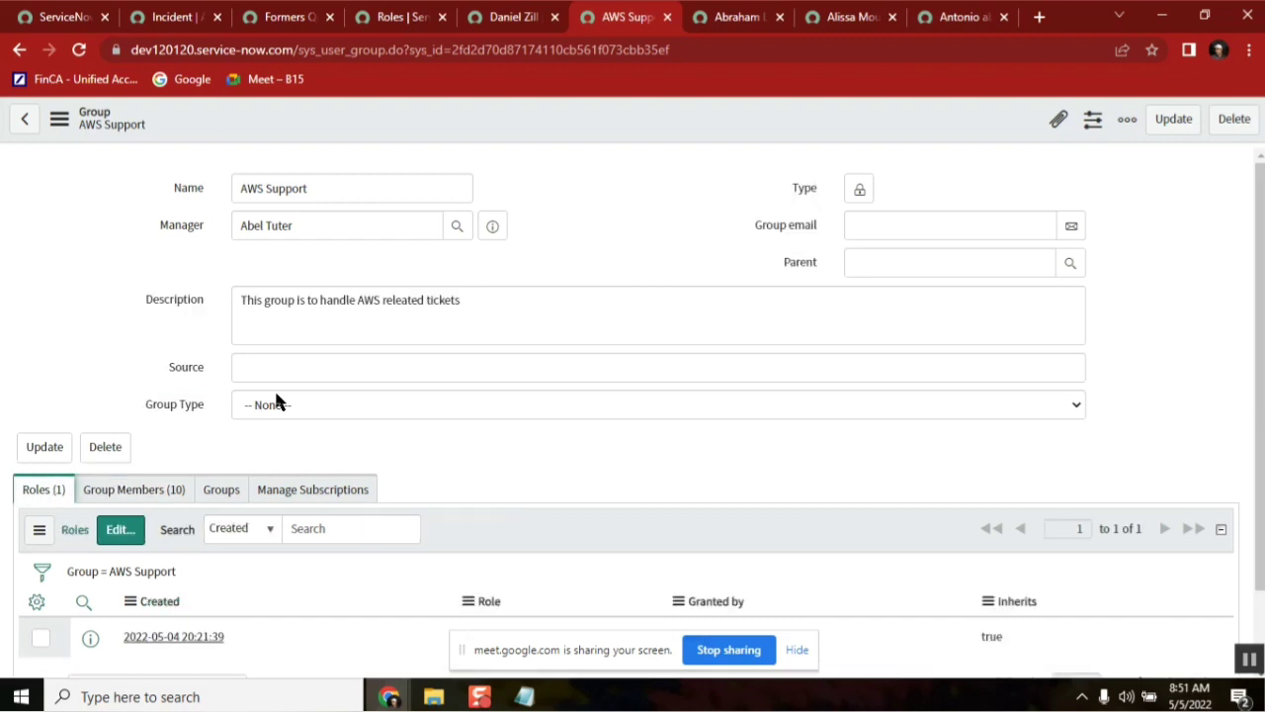
pyautogui.click(163, 500)
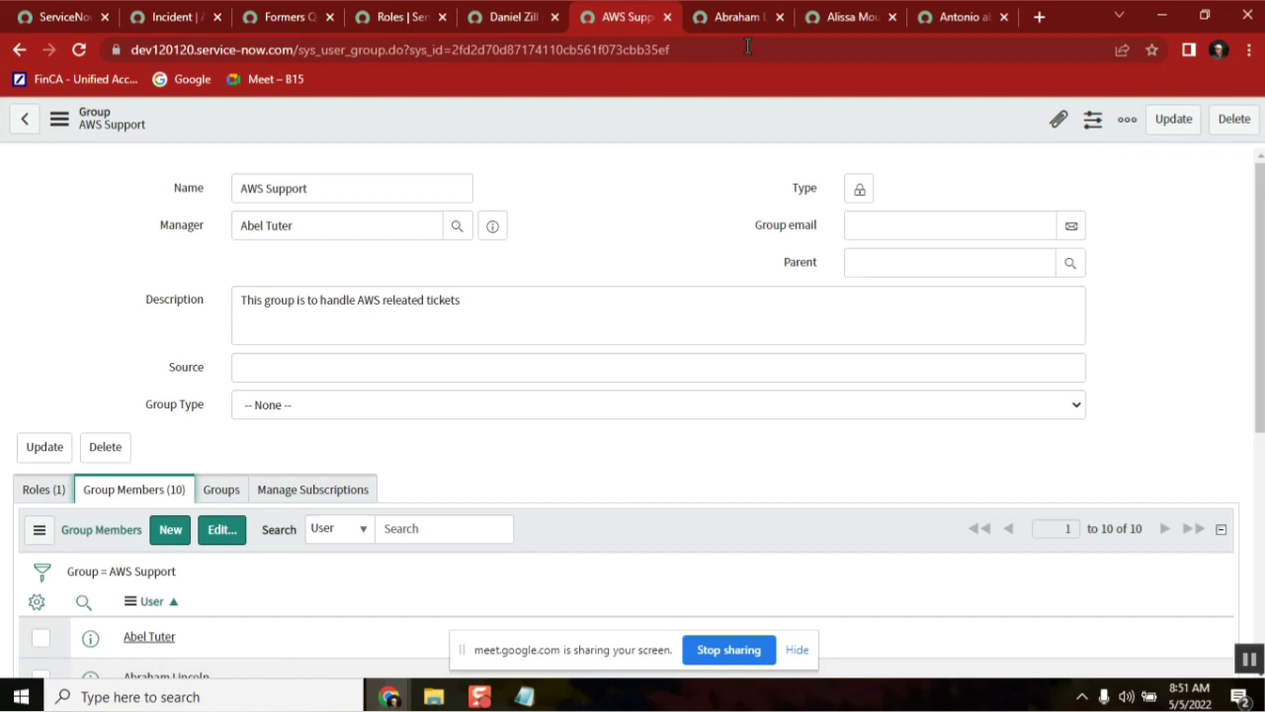
pyautogui.click(735, 19)
# Refresh the group members' user records and confirm each now inherits the itil role
pyautogui.click(80, 55)
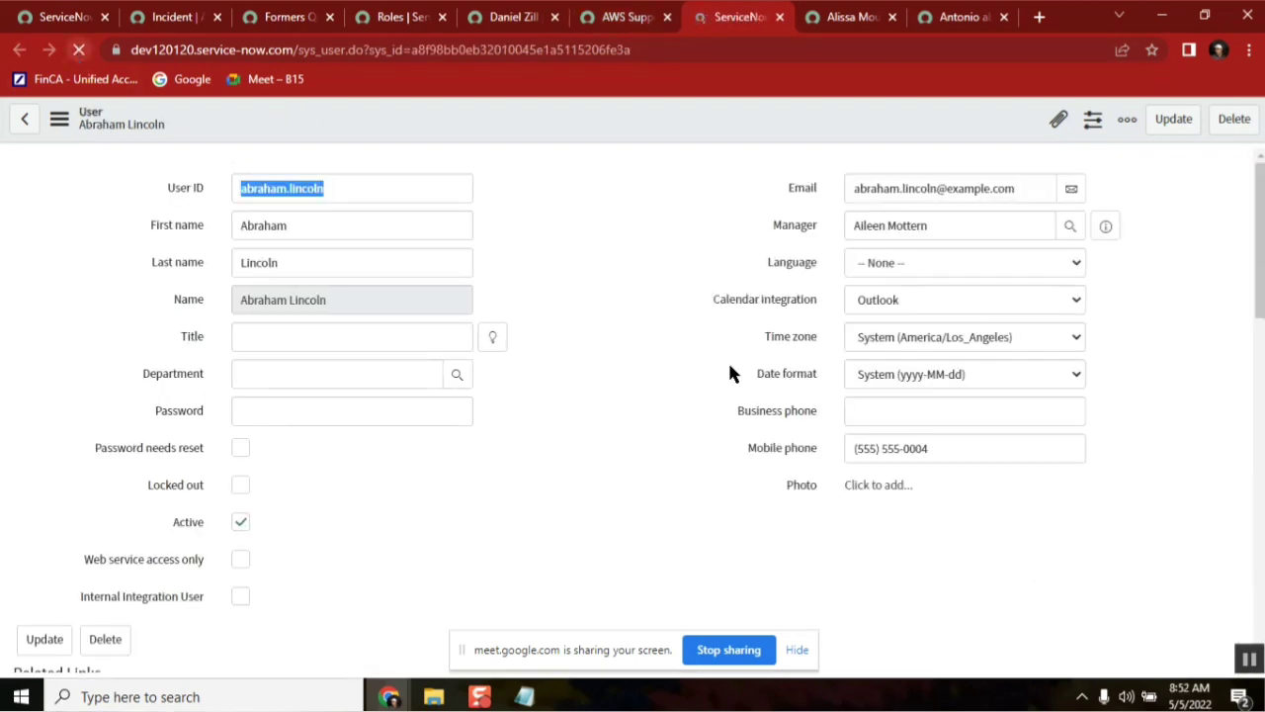
pyautogui.moveTo(1260, 197); pyautogui.dragTo(1253, 405)
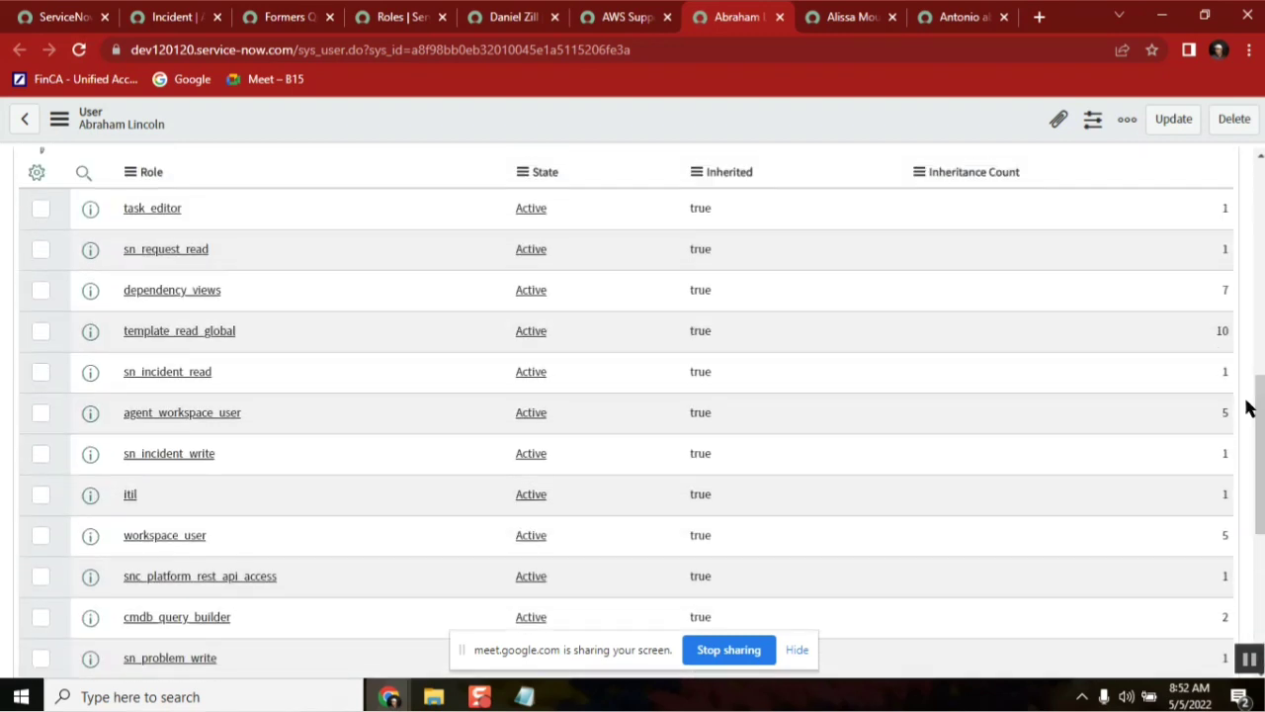
pyautogui.doubleClick(129, 496)
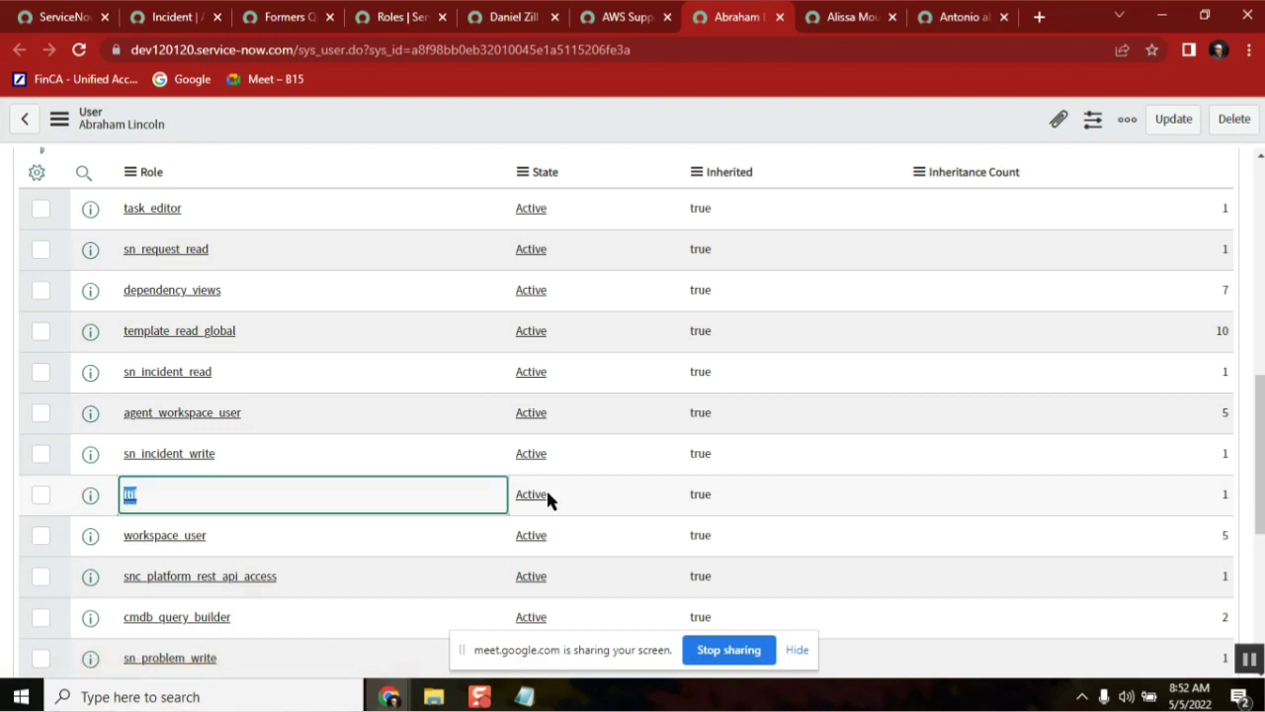
pyautogui.click(839, 18)
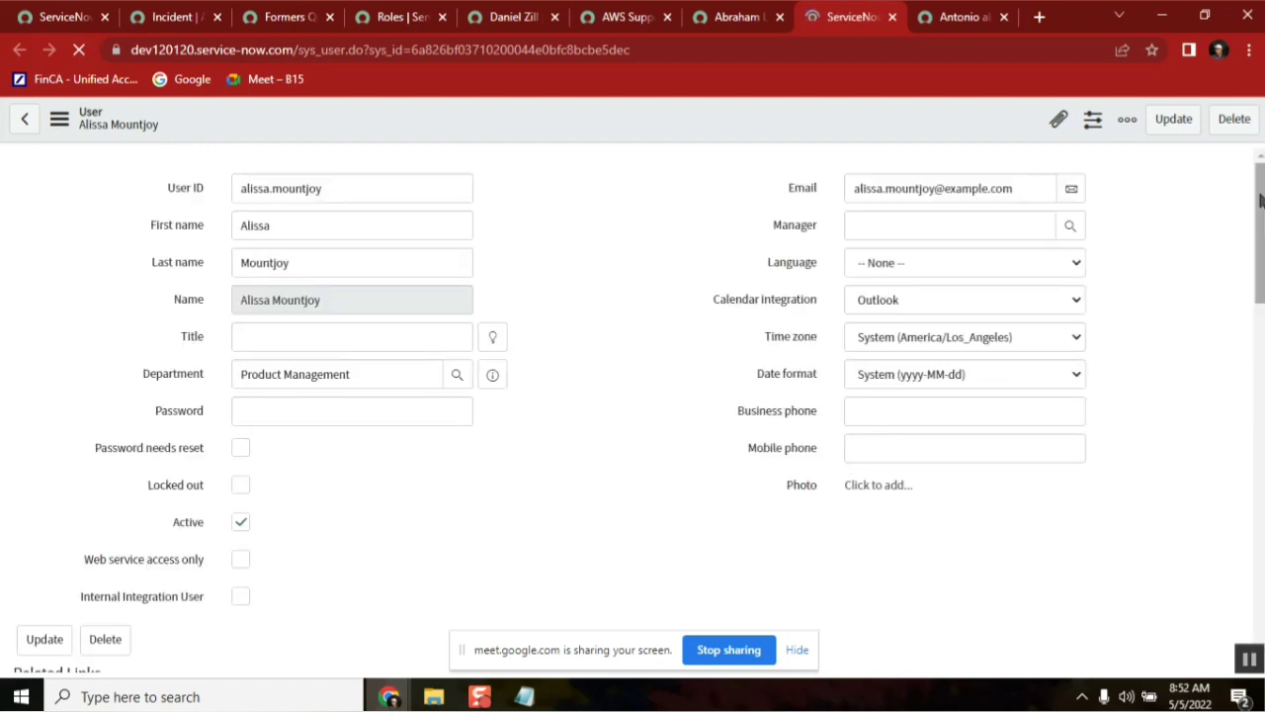
pyautogui.scroll(-3, 633, 415)
pyautogui.scroll(3, 632, 415)
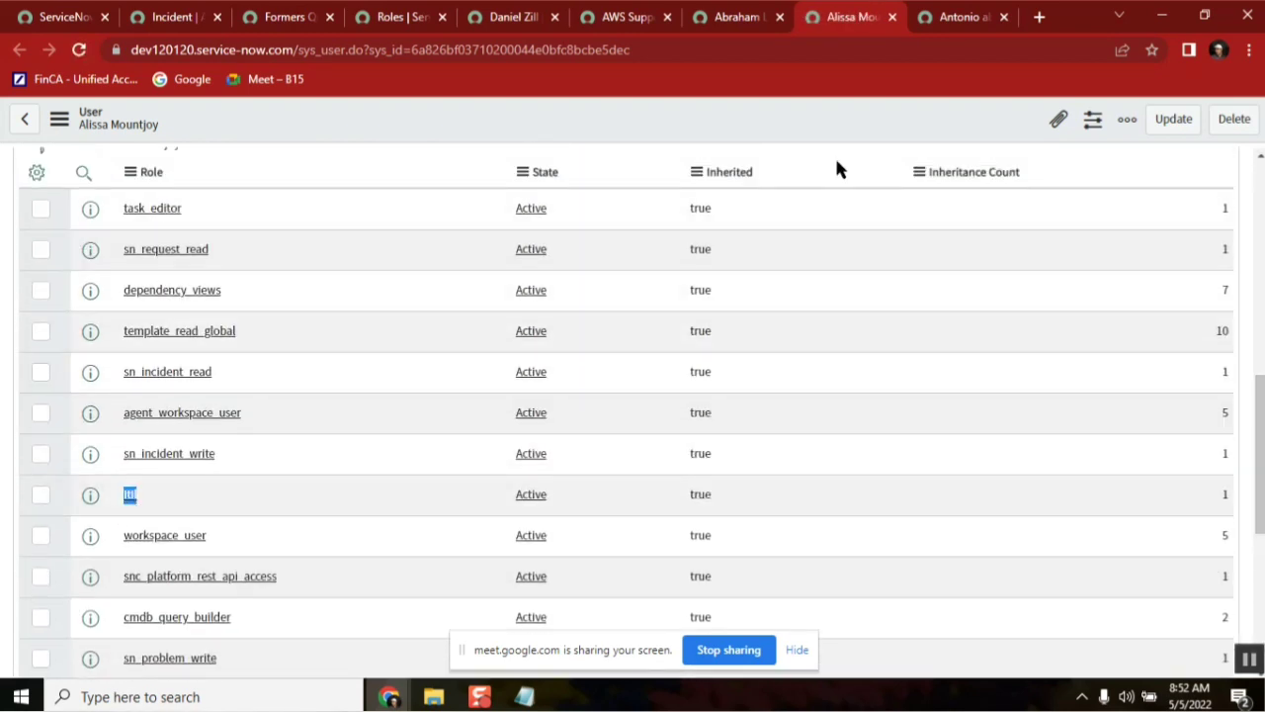
pyautogui.click(950, 18)
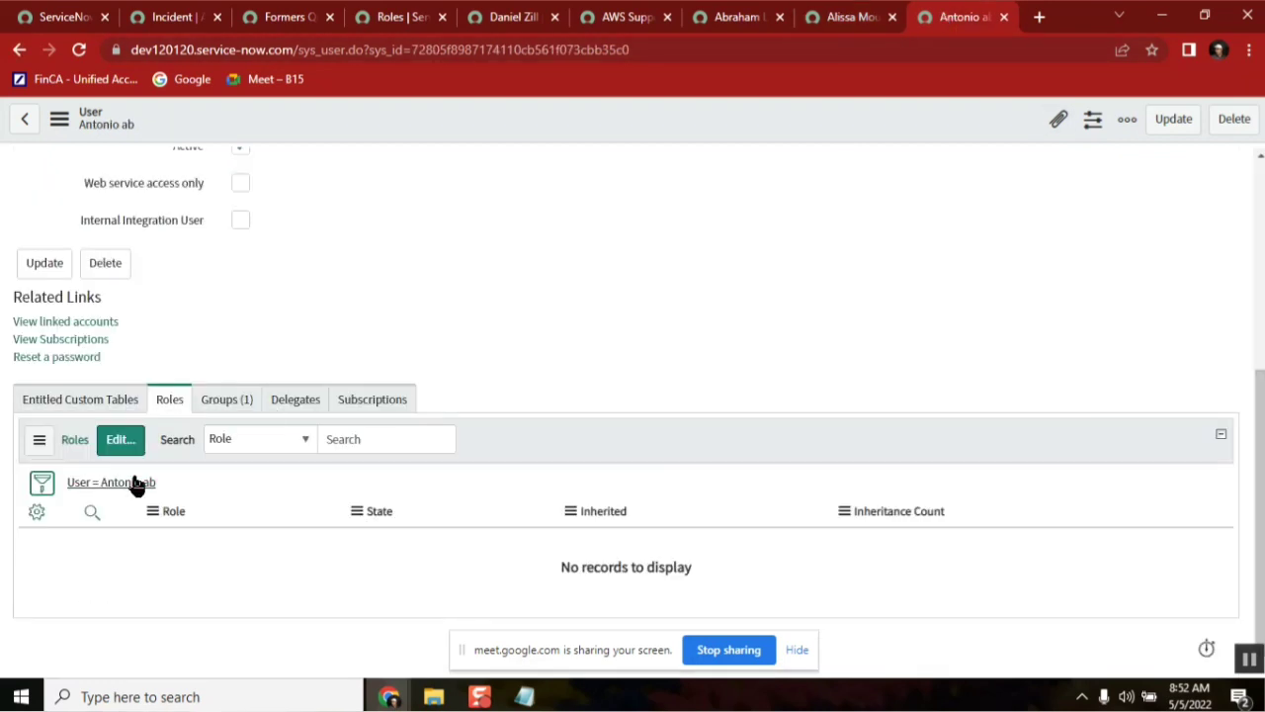
pyautogui.click(133, 484)
pyautogui.moveTo(1262, 343); pyautogui.dragTo(1261, 481)
pyautogui.moveTo(173, 376); pyautogui.dragTo(107, 375)
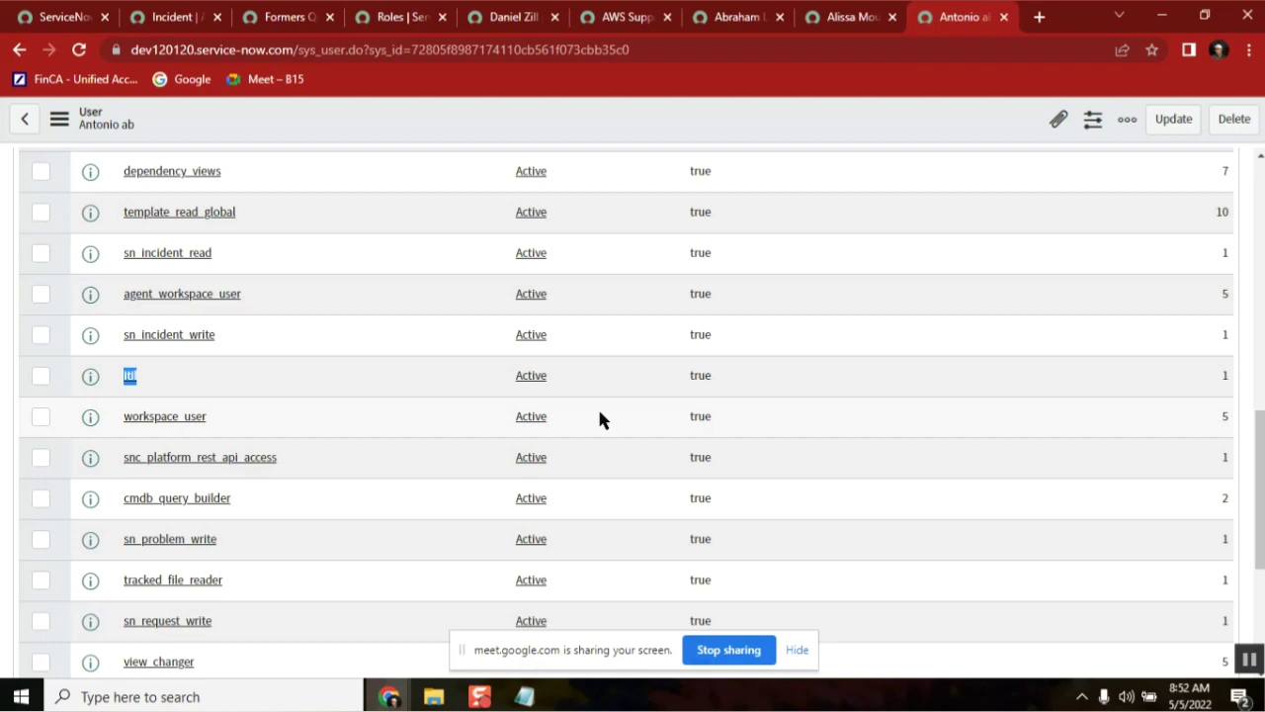
# Recheck the AWS Support group and the Incident menu's itil requirement, then bring the incognito session forward
pyautogui.click(622, 19)
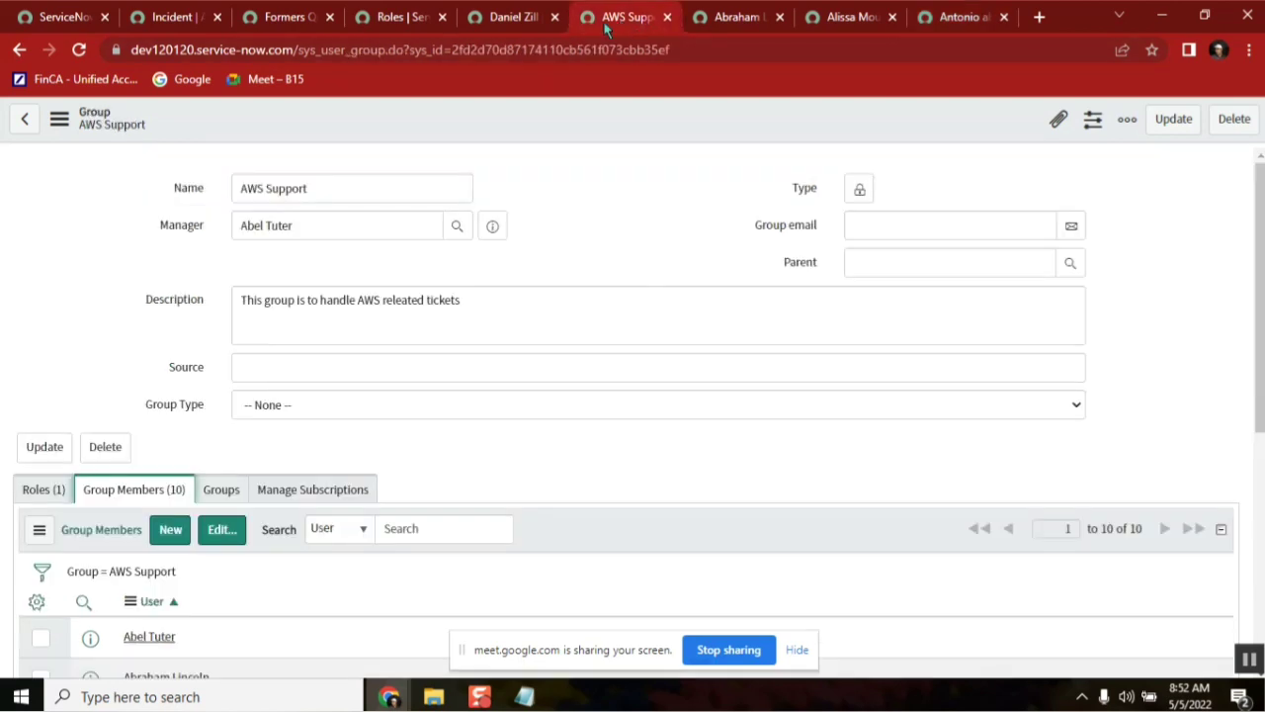
pyautogui.click(44, 492)
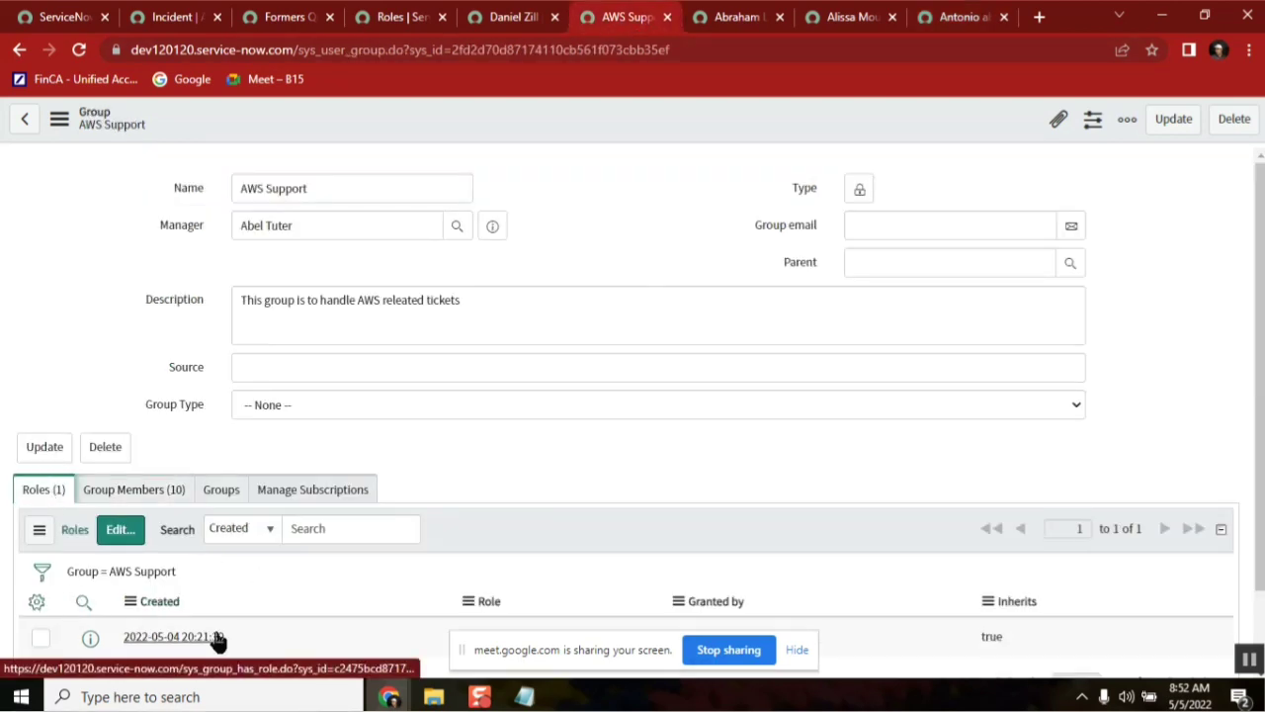
pyautogui.click(159, 491)
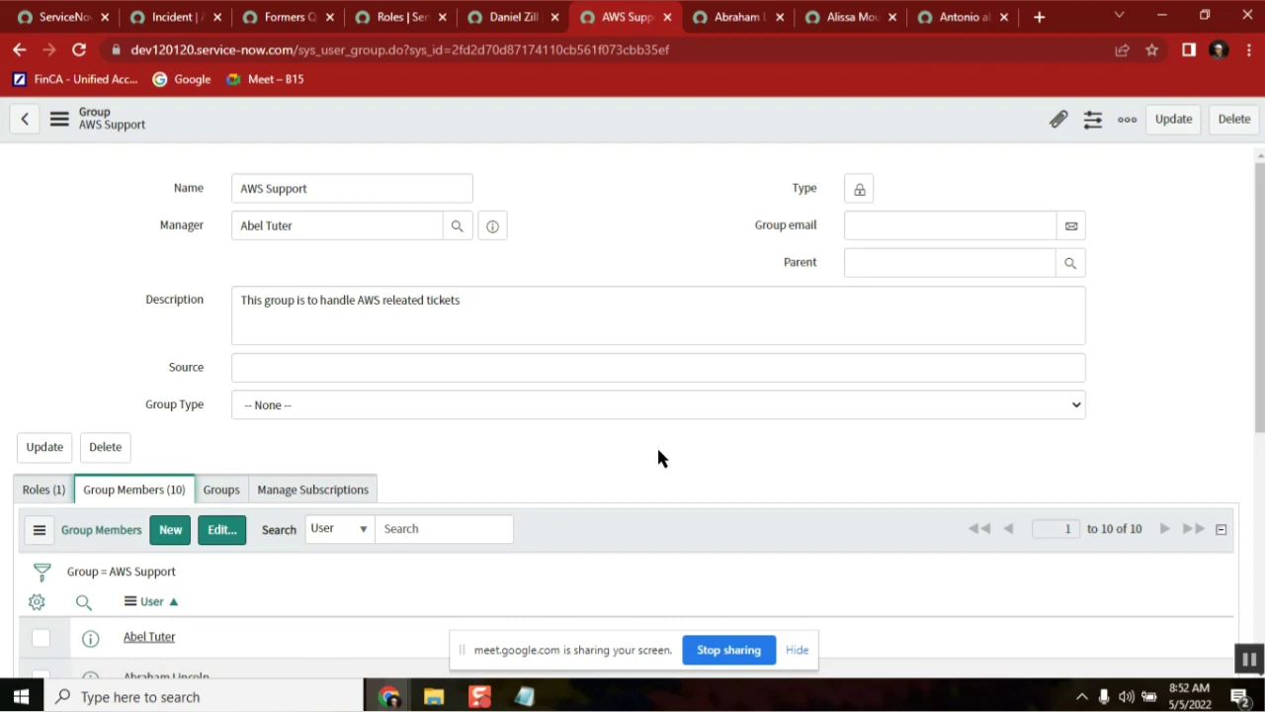
pyautogui.click(168, 17)
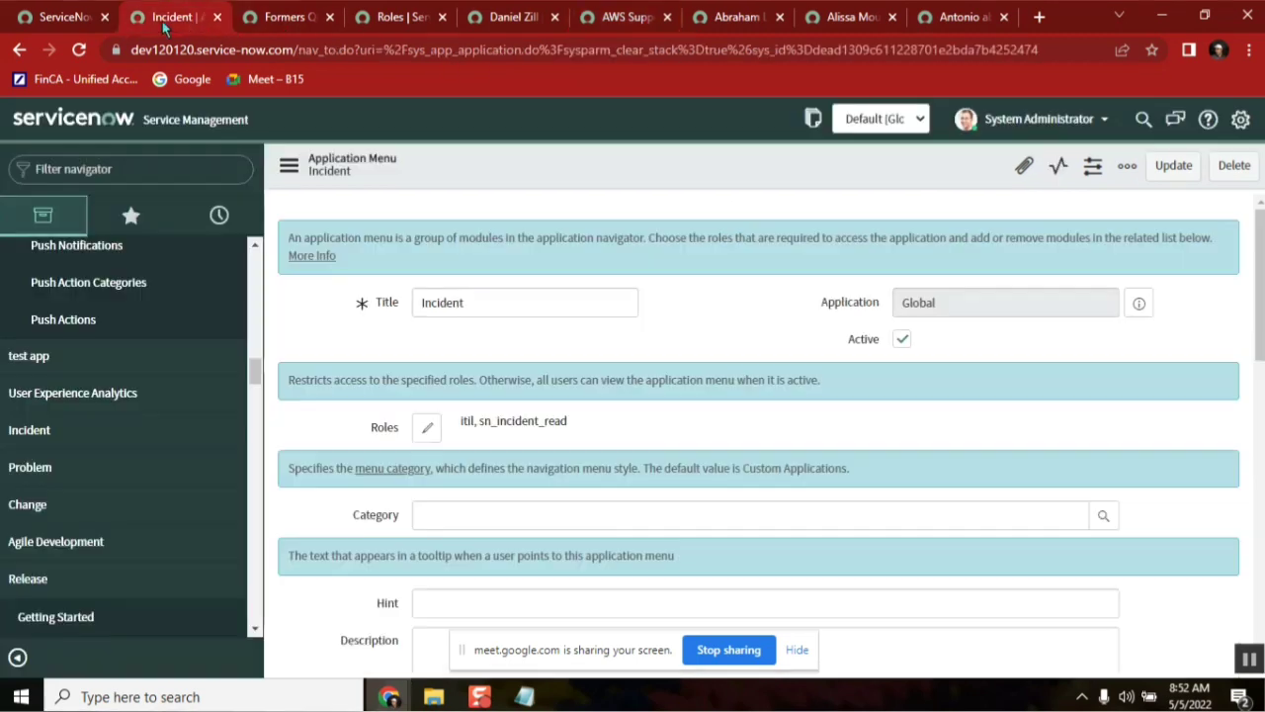
pyautogui.doubleClick(466, 423)
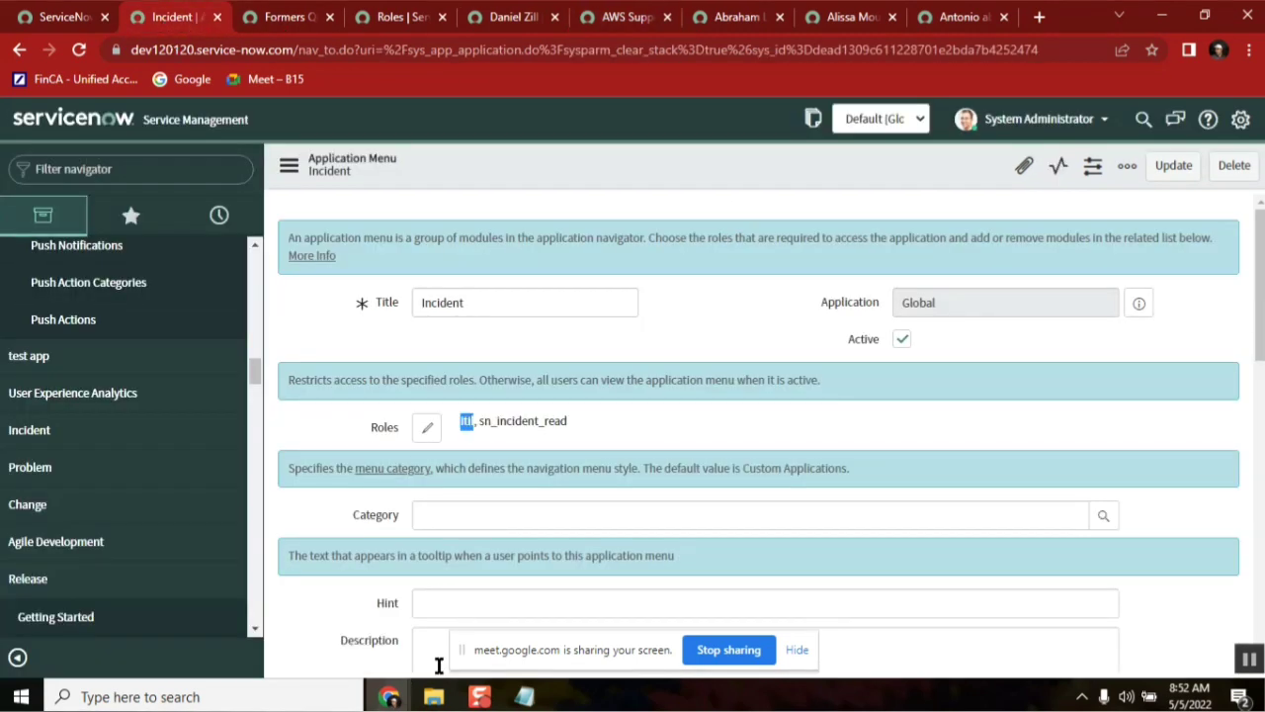
pyautogui.click(957, 17)
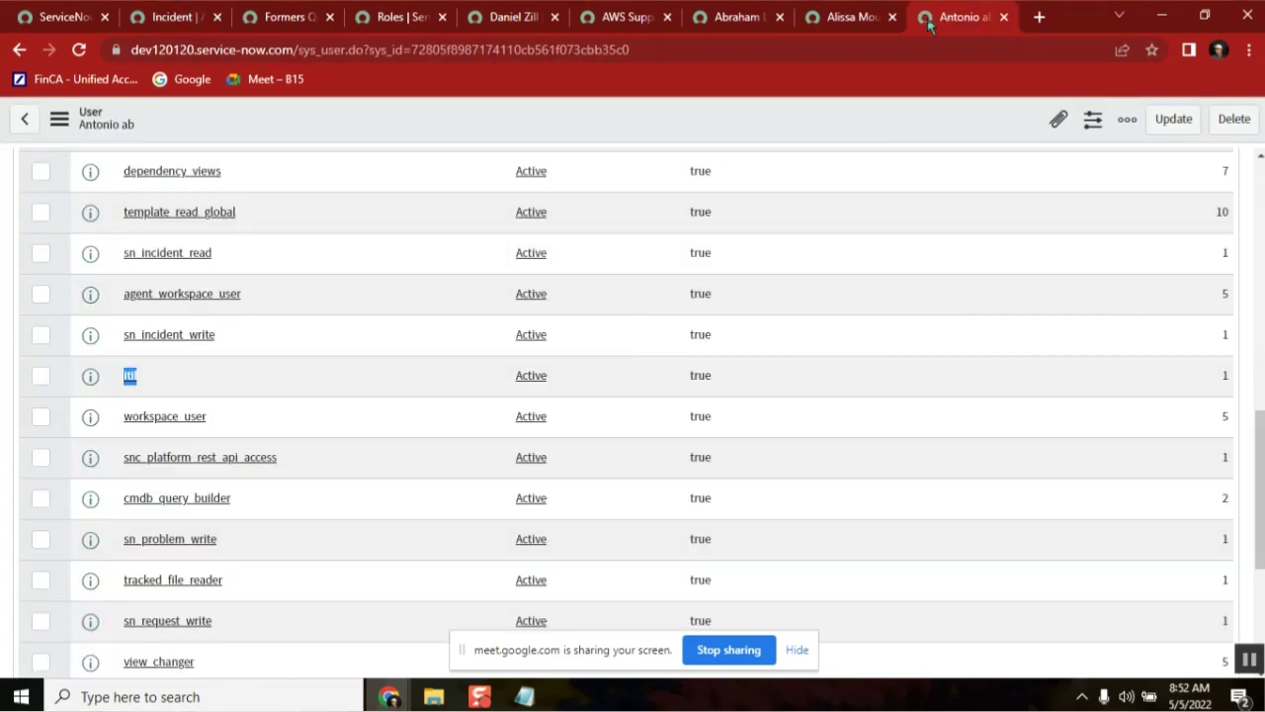
pyautogui.moveTo(390, 697)
pyautogui.click(652, 618)
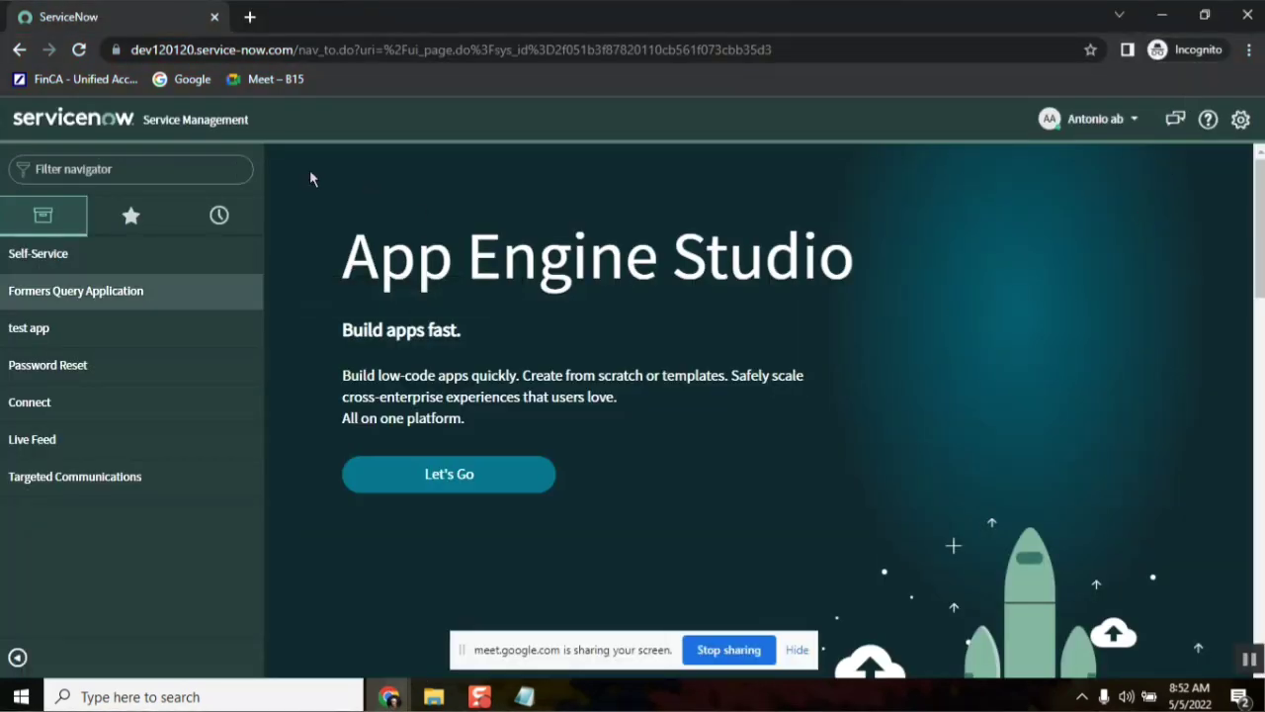
# Log the test user out and sign back in with the test user's credentials
pyautogui.click(80, 56)
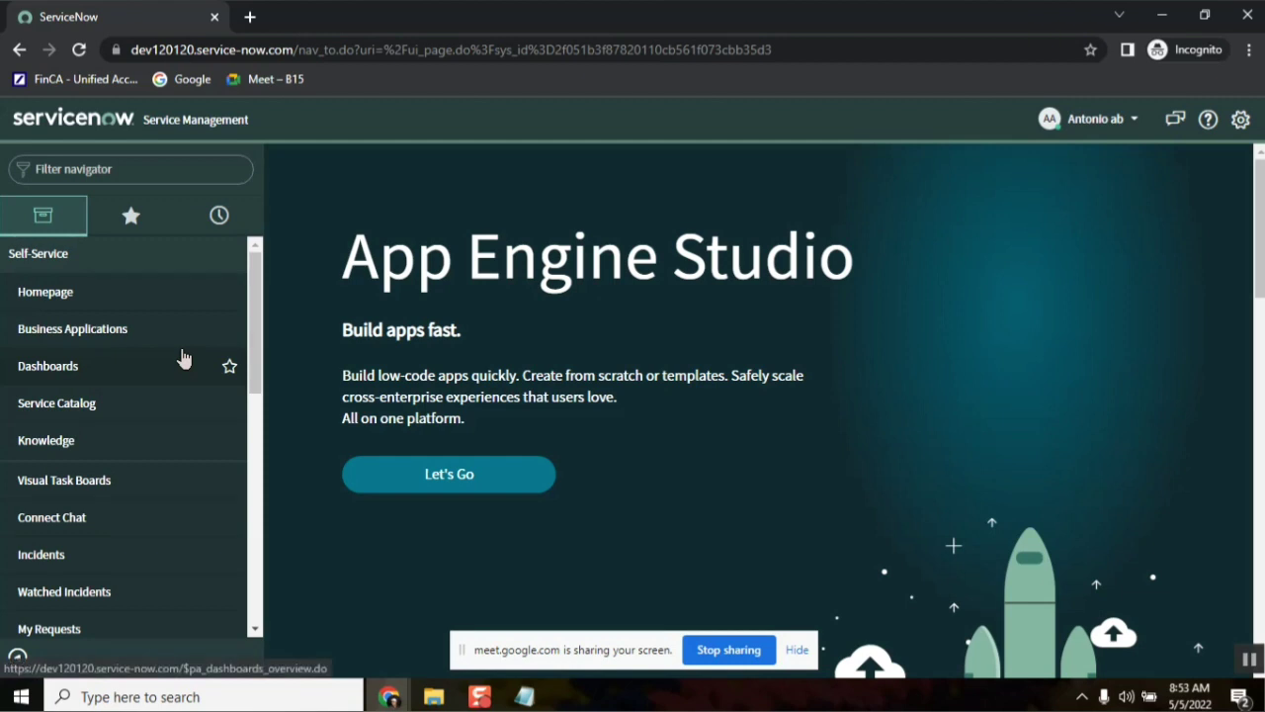
pyautogui.click(20, 259)
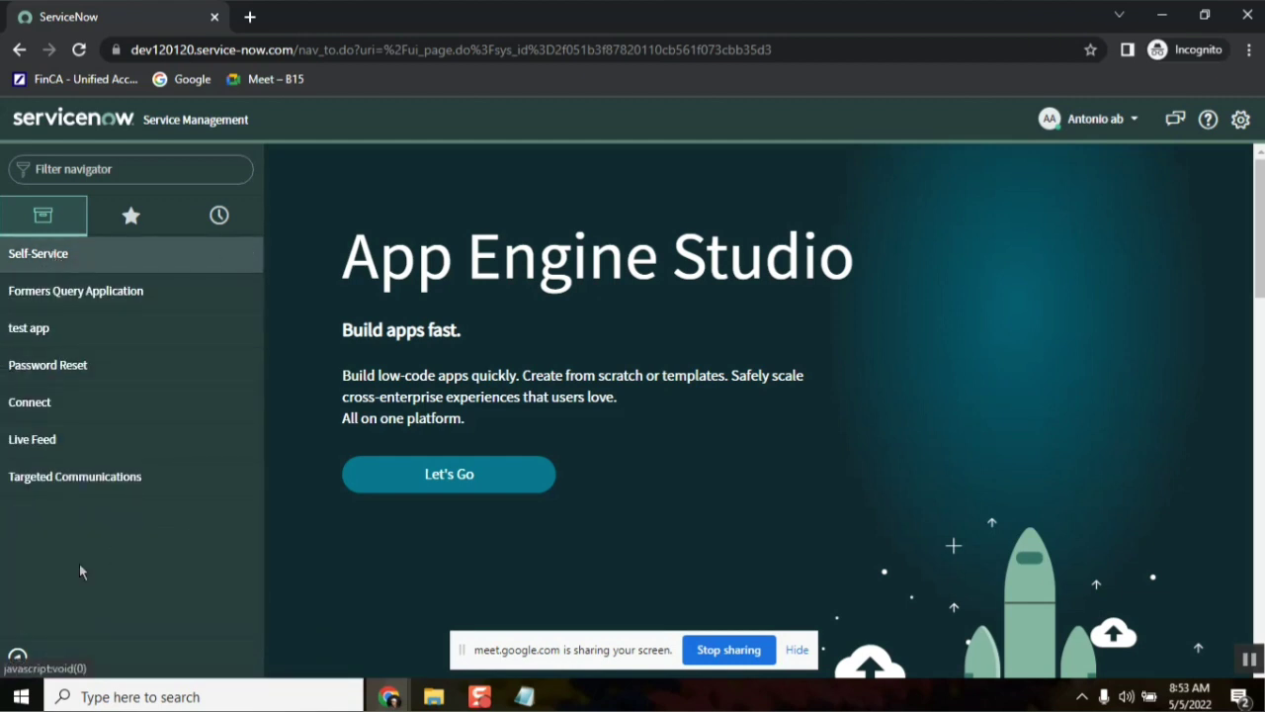
pyautogui.click(1095, 119)
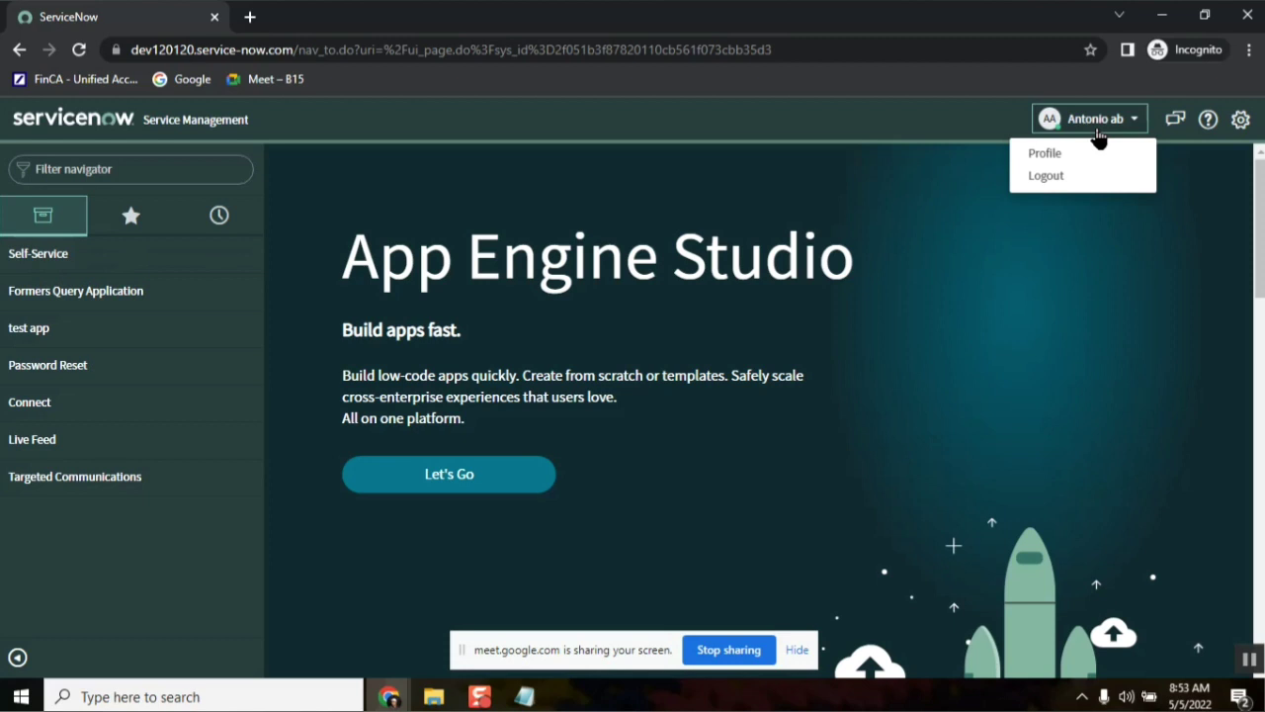
pyautogui.click(1050, 178)
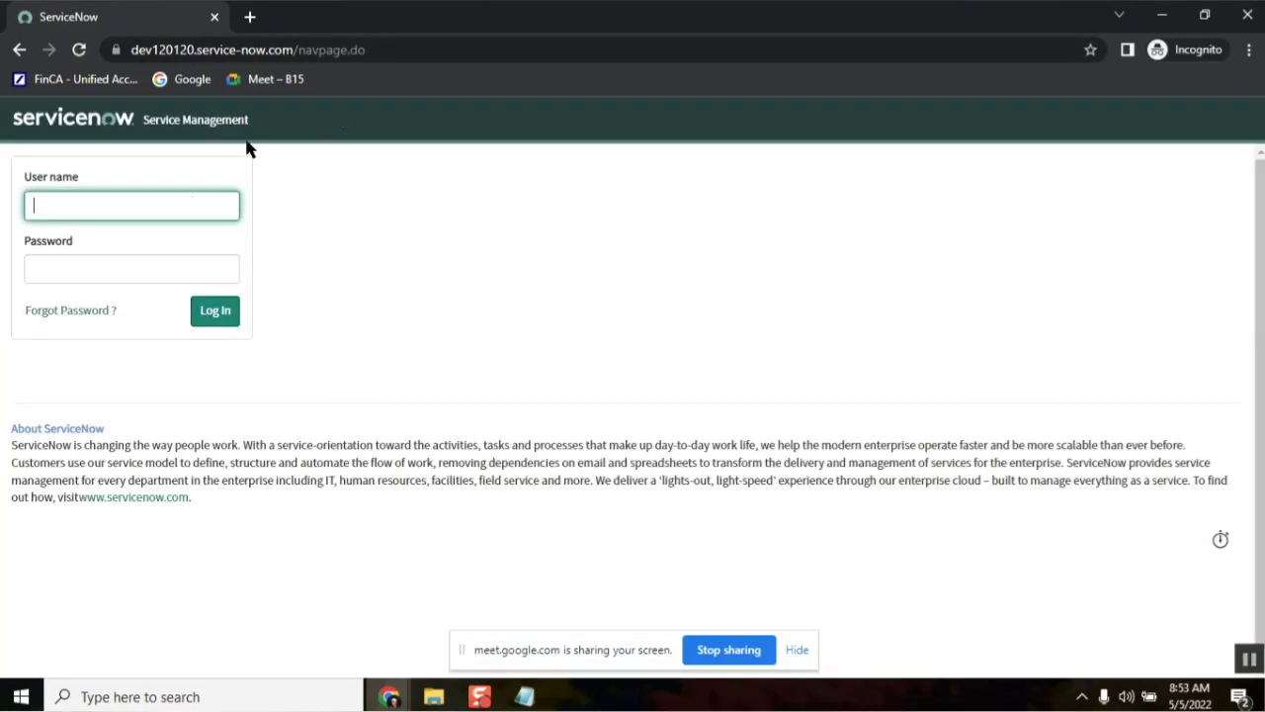
pyautogui.write('aab')
pyautogui.press('Tab')
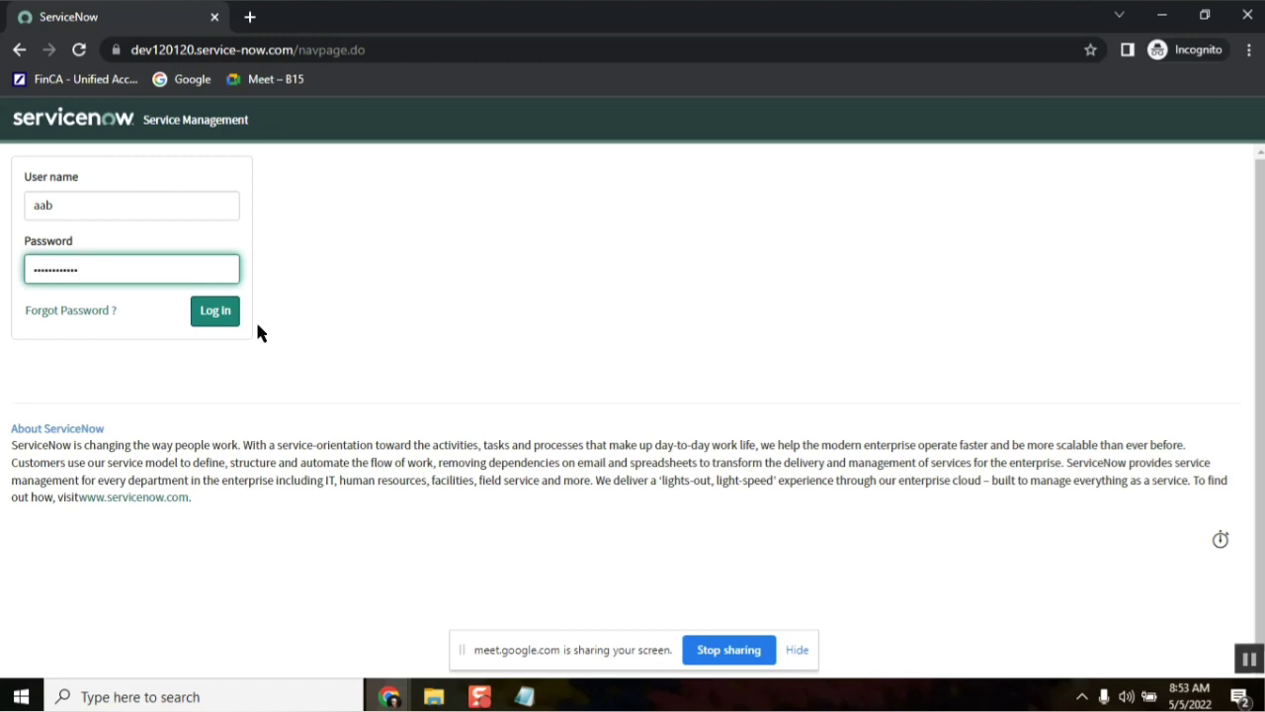
pyautogui.click(221, 320)
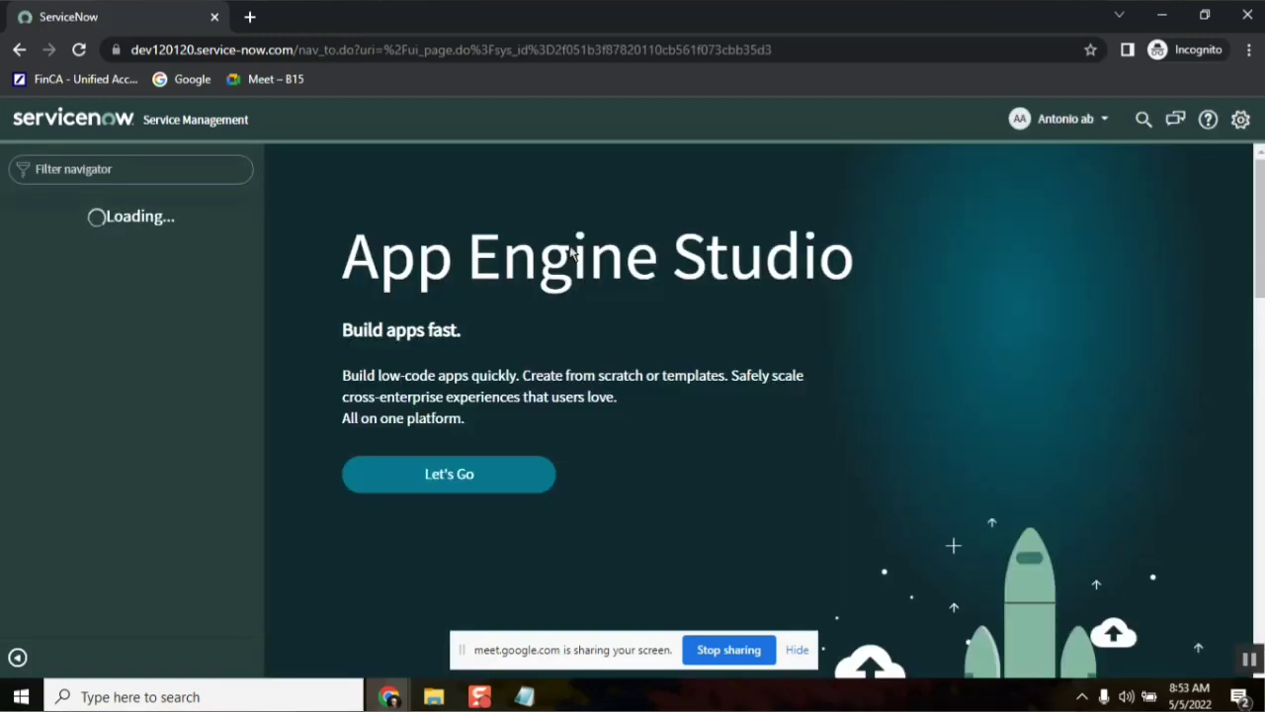
# Expand and collapse Self-Service and Incident in the navigator to review their modules
pyautogui.click(62, 255)
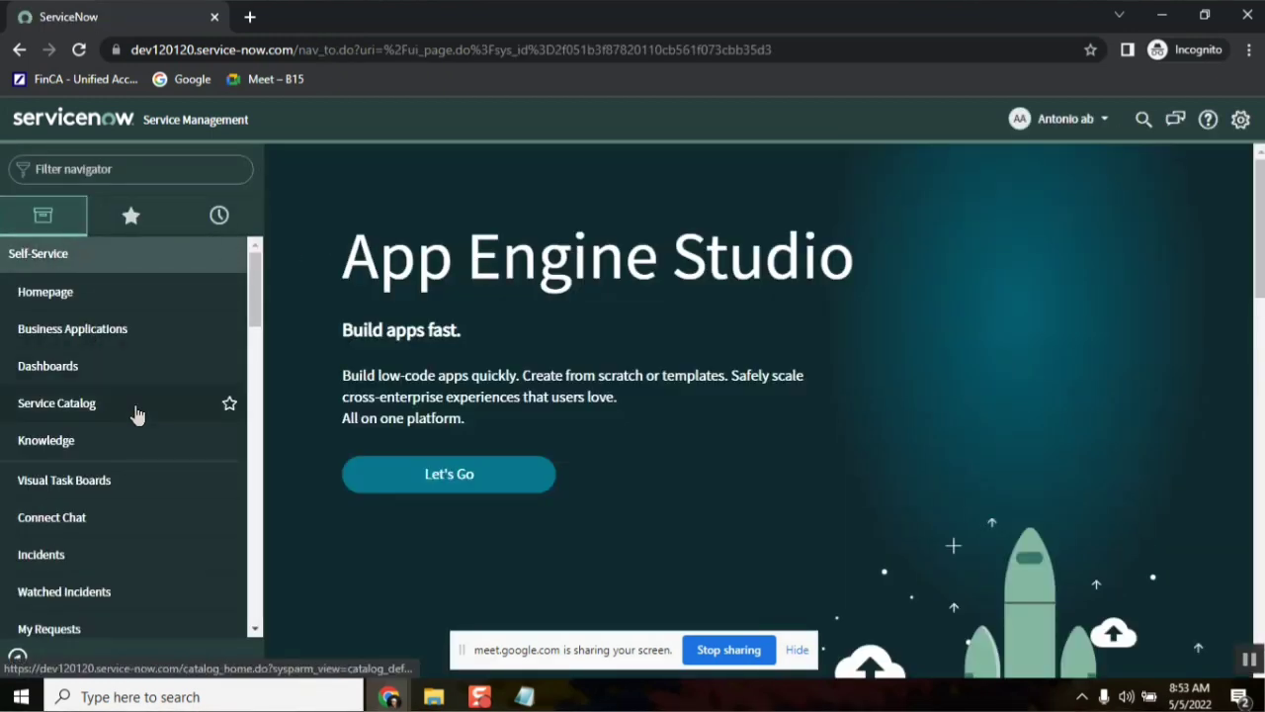
pyautogui.click(90, 259)
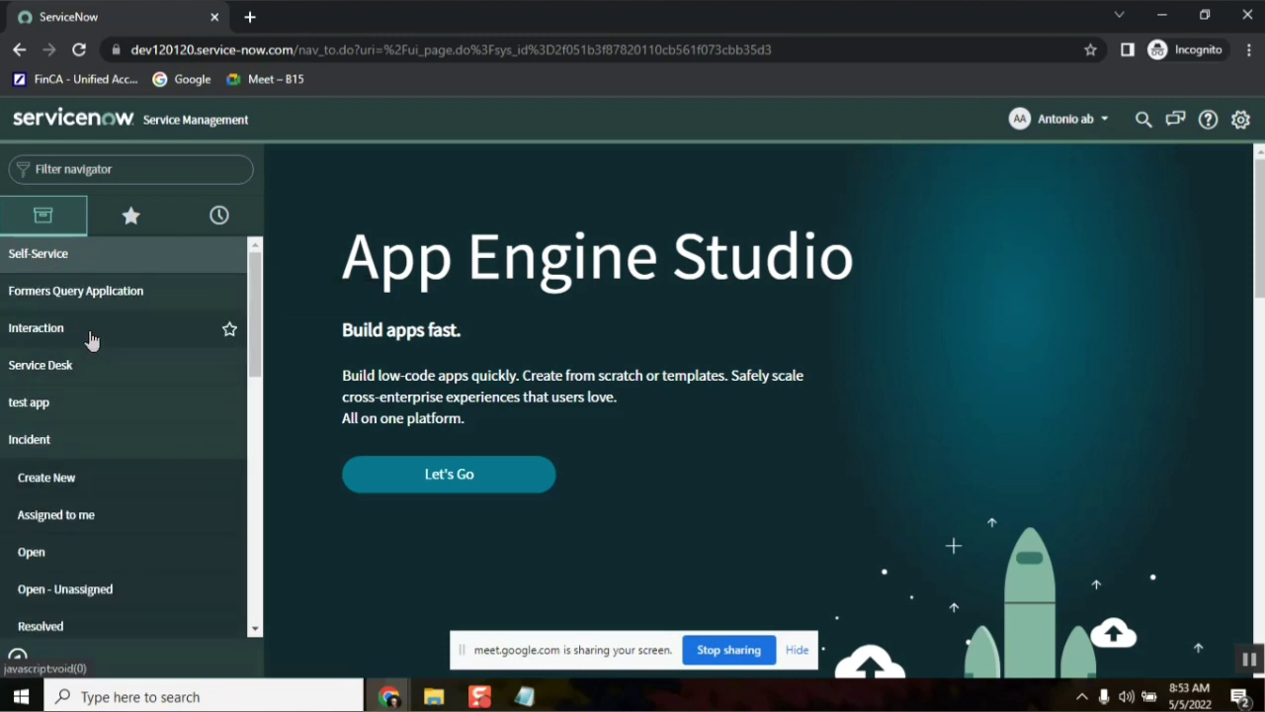
pyautogui.click(30, 445)
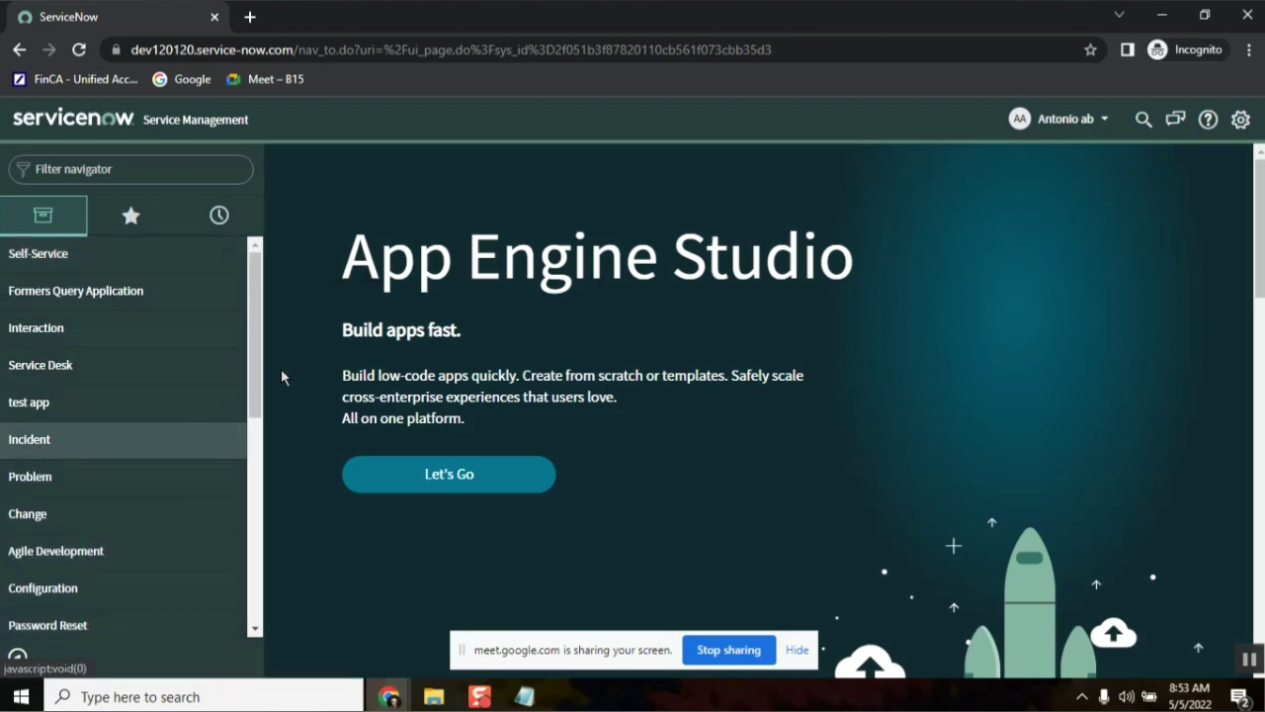
pyautogui.moveTo(262, 336); pyautogui.dragTo(262, 274)
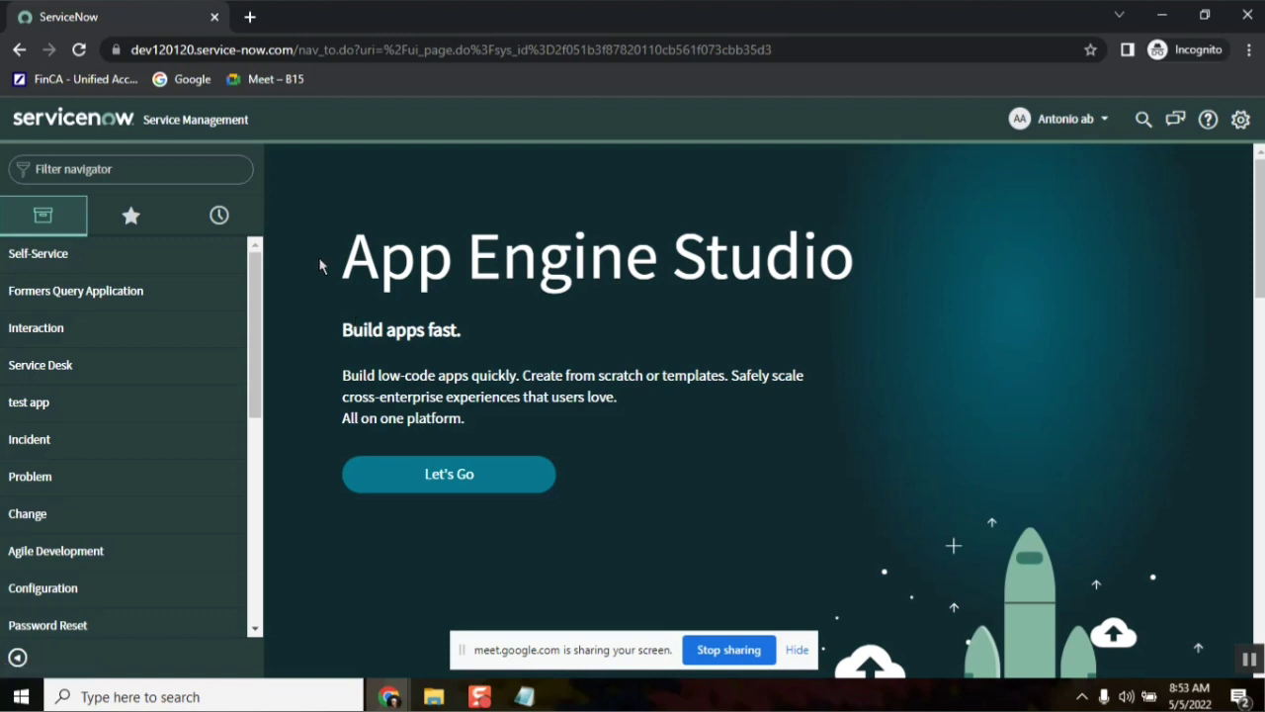
pyautogui.click(43, 452)
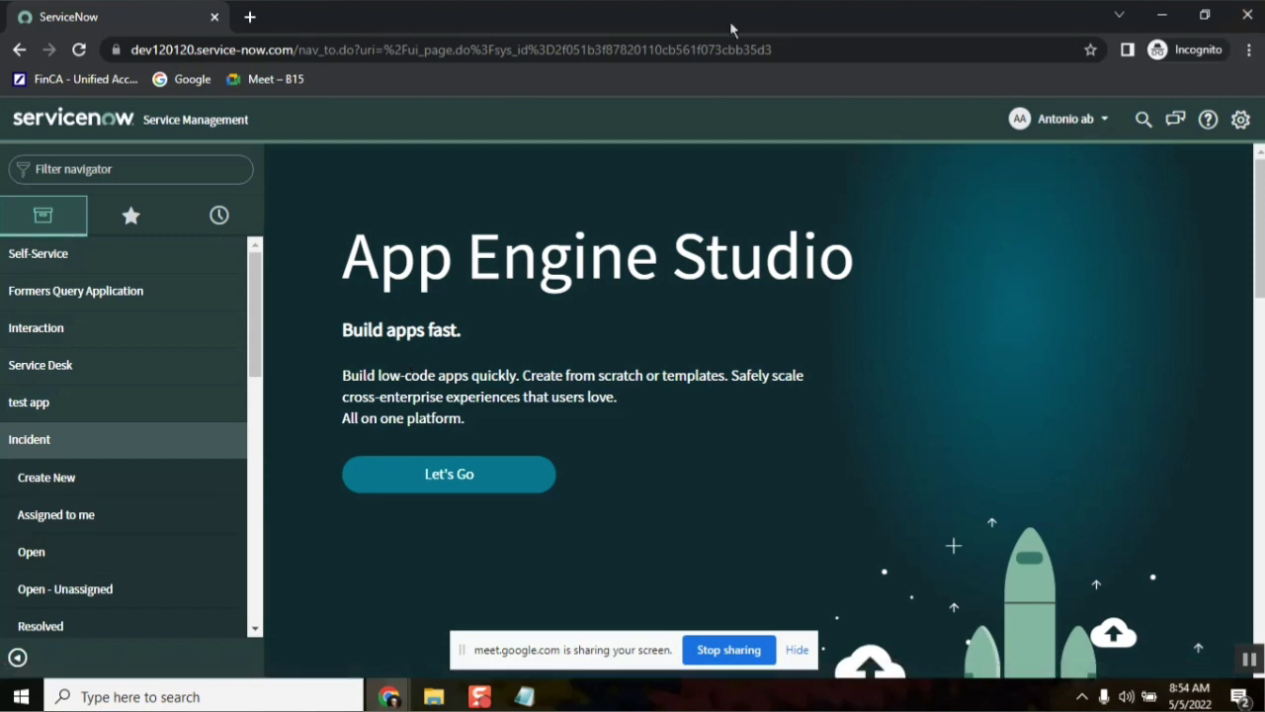
# Close the test session and add 'Roles' and 'Impersonate' headings below 'Group:' in the notes
pyautogui.click(1248, 18)
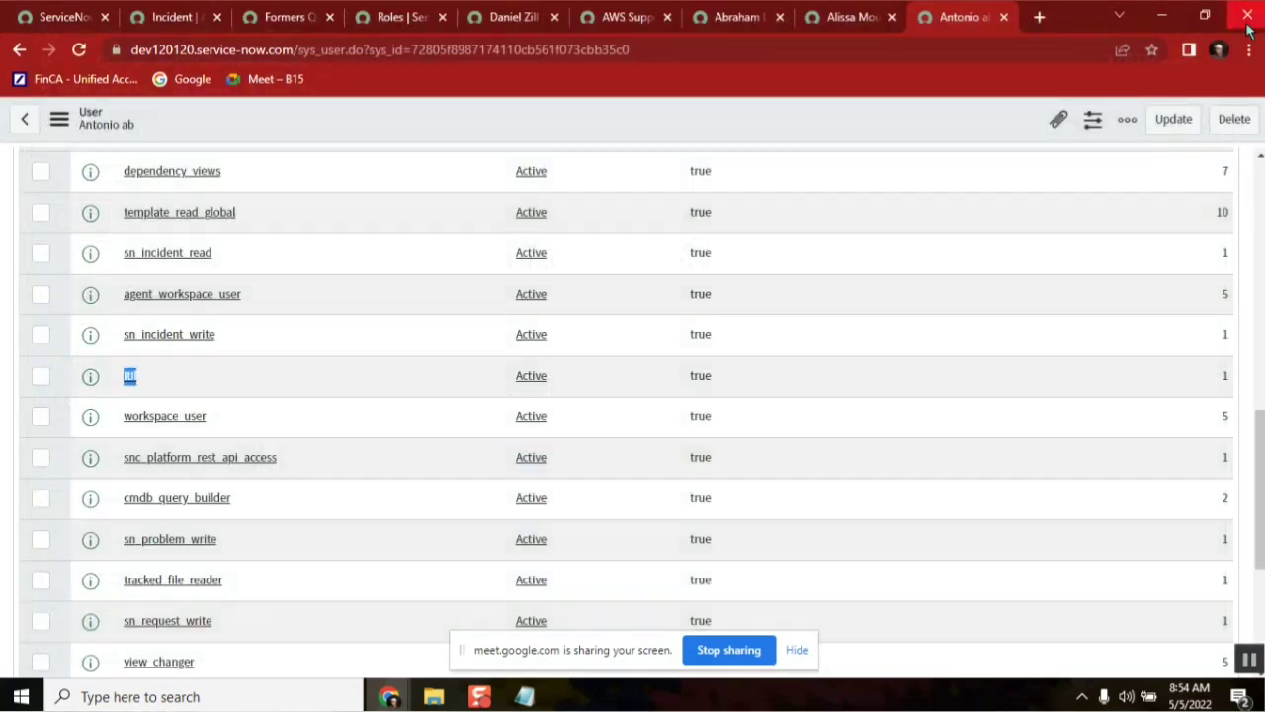
pyautogui.click(522, 698)
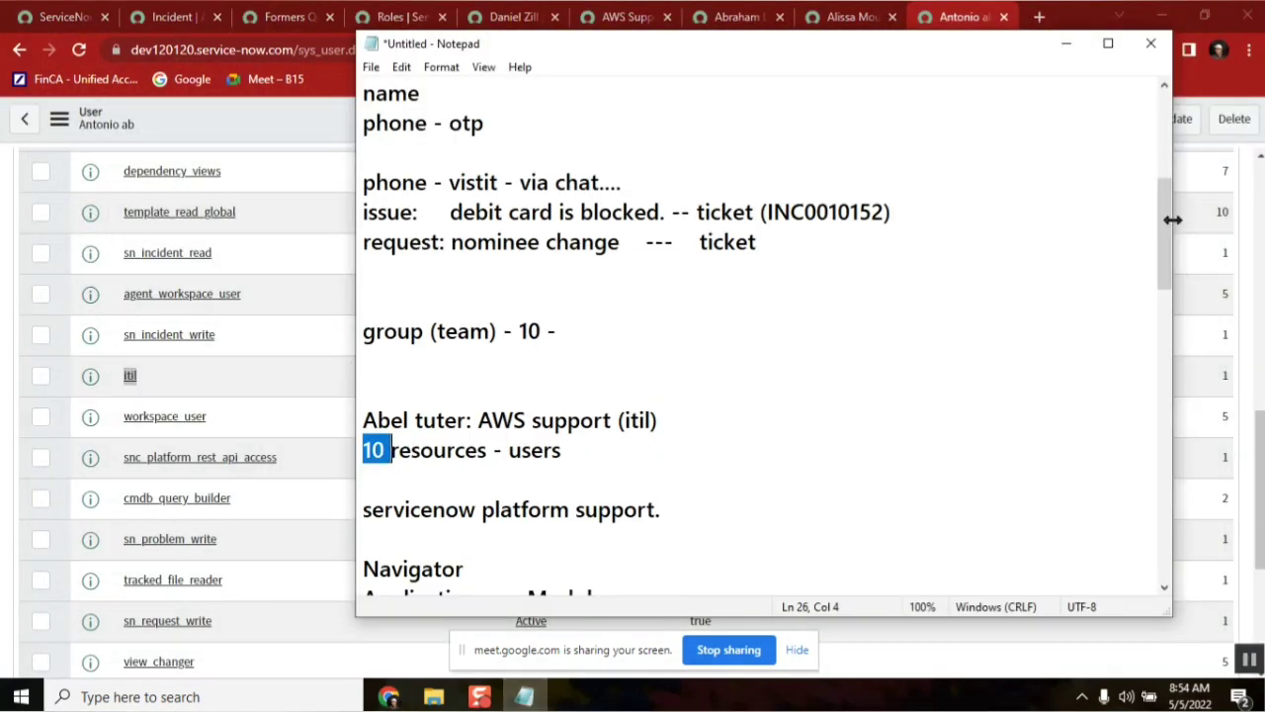
pyautogui.moveTo(1174, 227); pyautogui.dragTo(1185, 328)
pyautogui.click(487, 422)
pyautogui.press('Return')
pyautogui.press('Return')
pyautogui.write('Roles')
pyautogui.press('Return')
pyautogui.press('Return')
pyautogui.write('Impersonator')
pyautogui.press('BackSpace')
pyautogui.press('BackSpace')
pyautogui.write('r')
pyautogui.press('BackSpace')
# Review the Incident application menu record and two users' role lists across the open tabs
pyautogui.write('e')
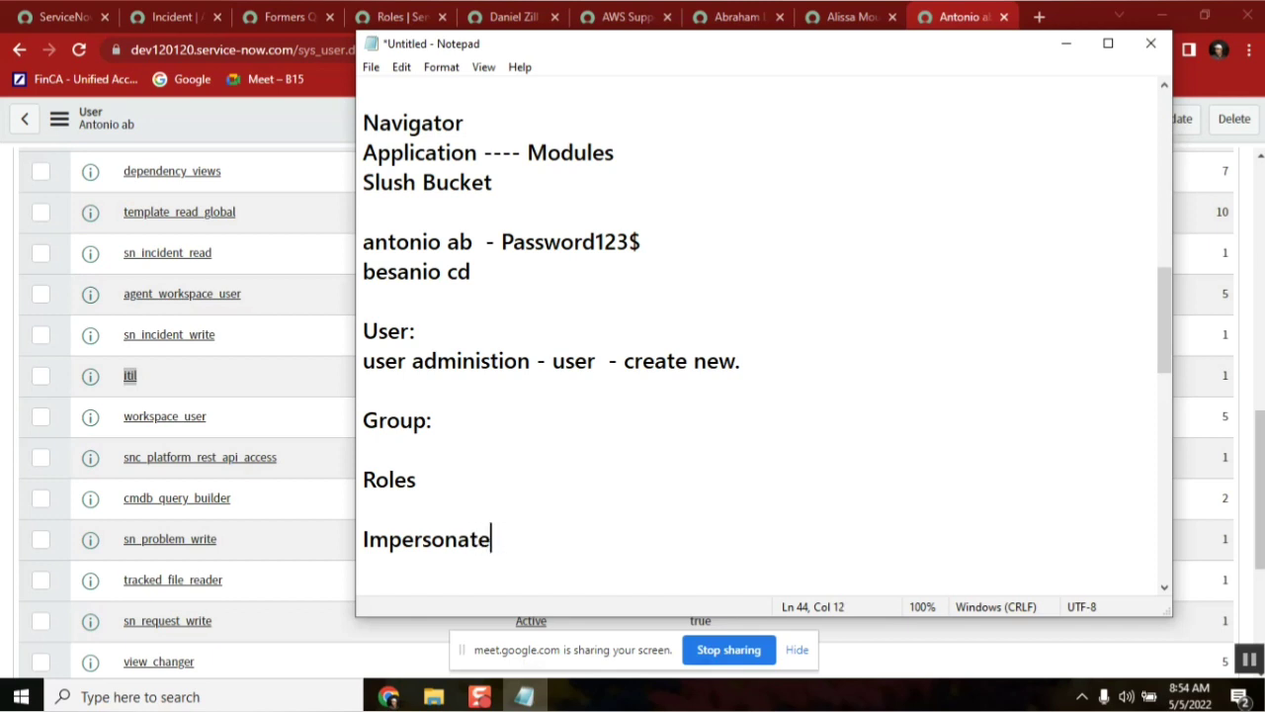
pyautogui.click(302, 118)
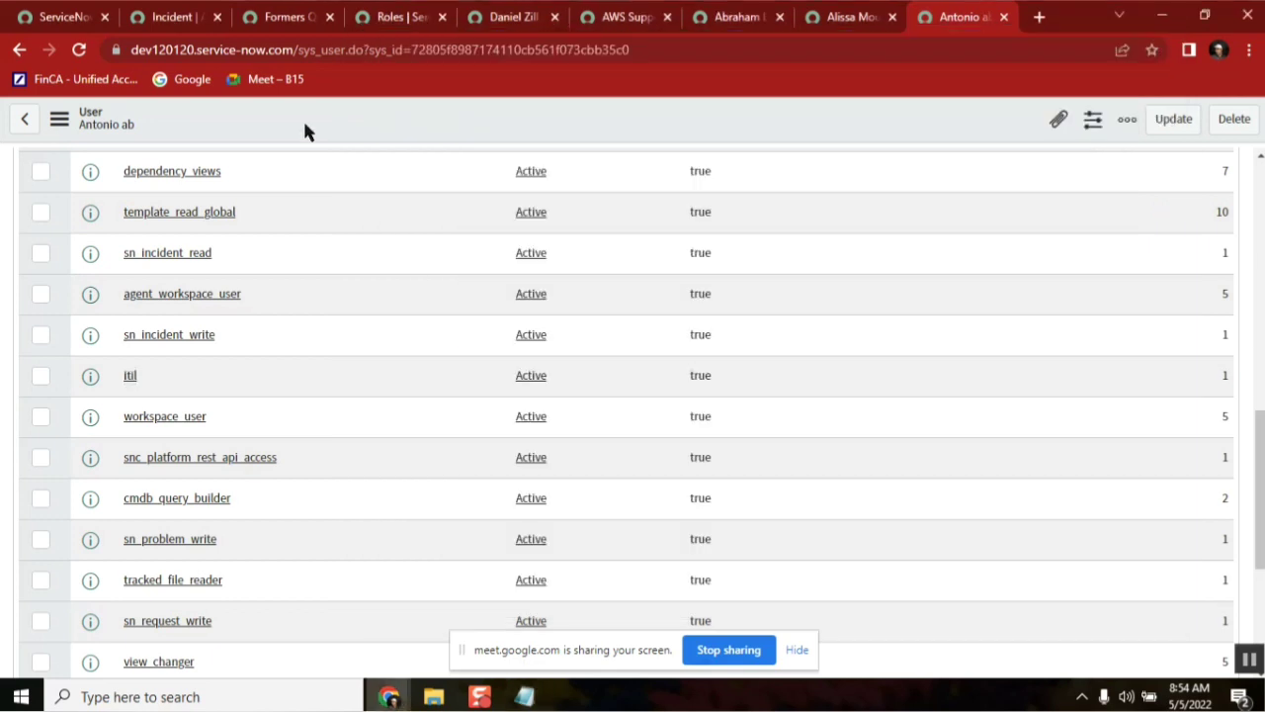
pyautogui.click(158, 19)
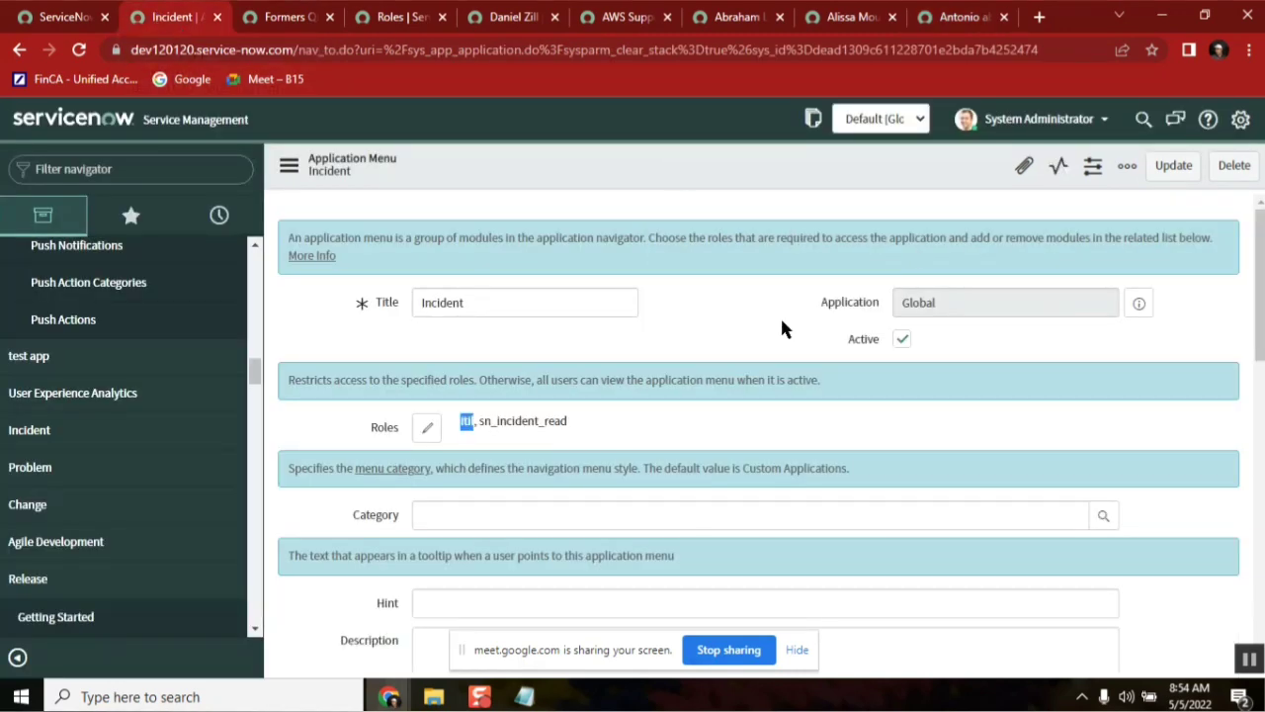
pyautogui.click(856, 19)
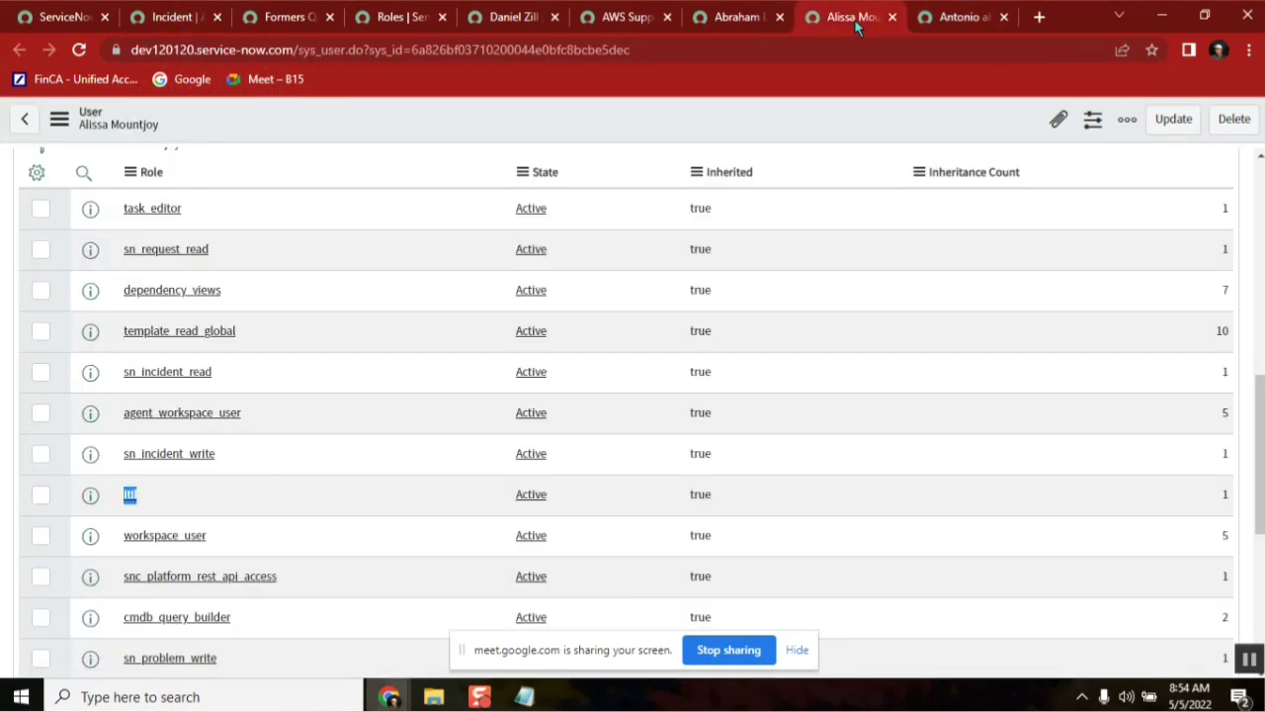
pyautogui.click(728, 17)
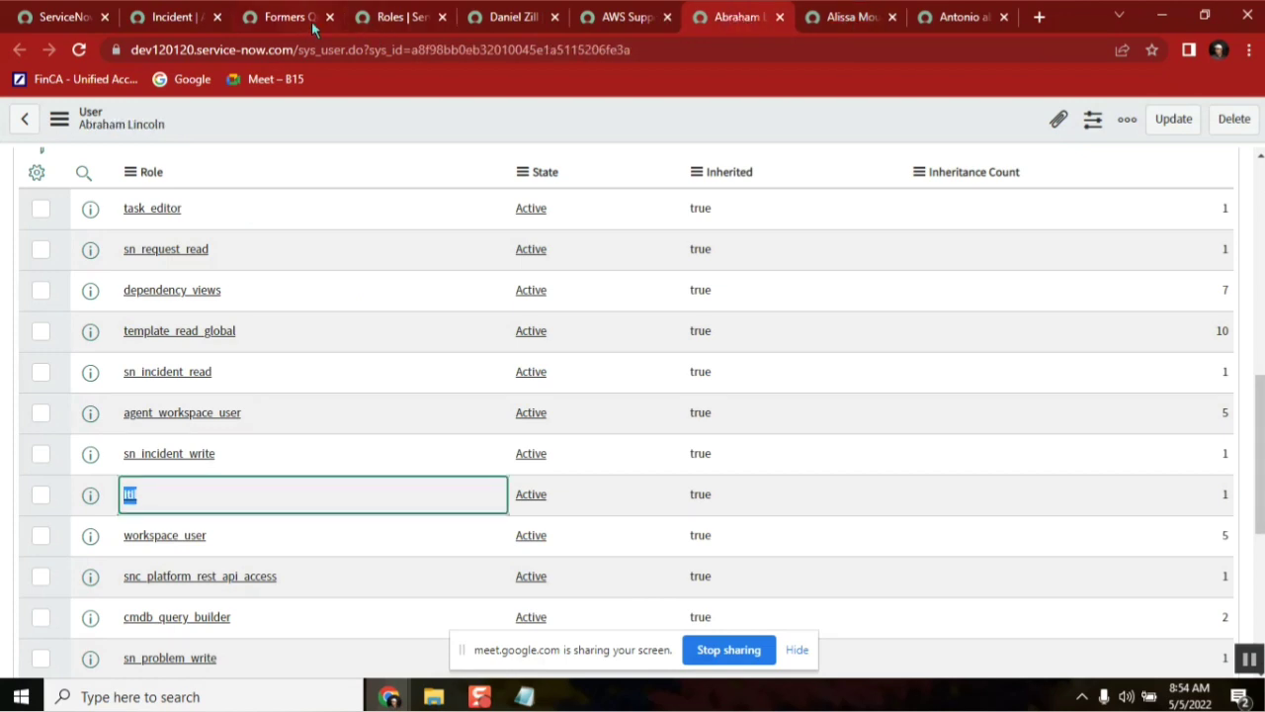
pyautogui.click(173, 18)
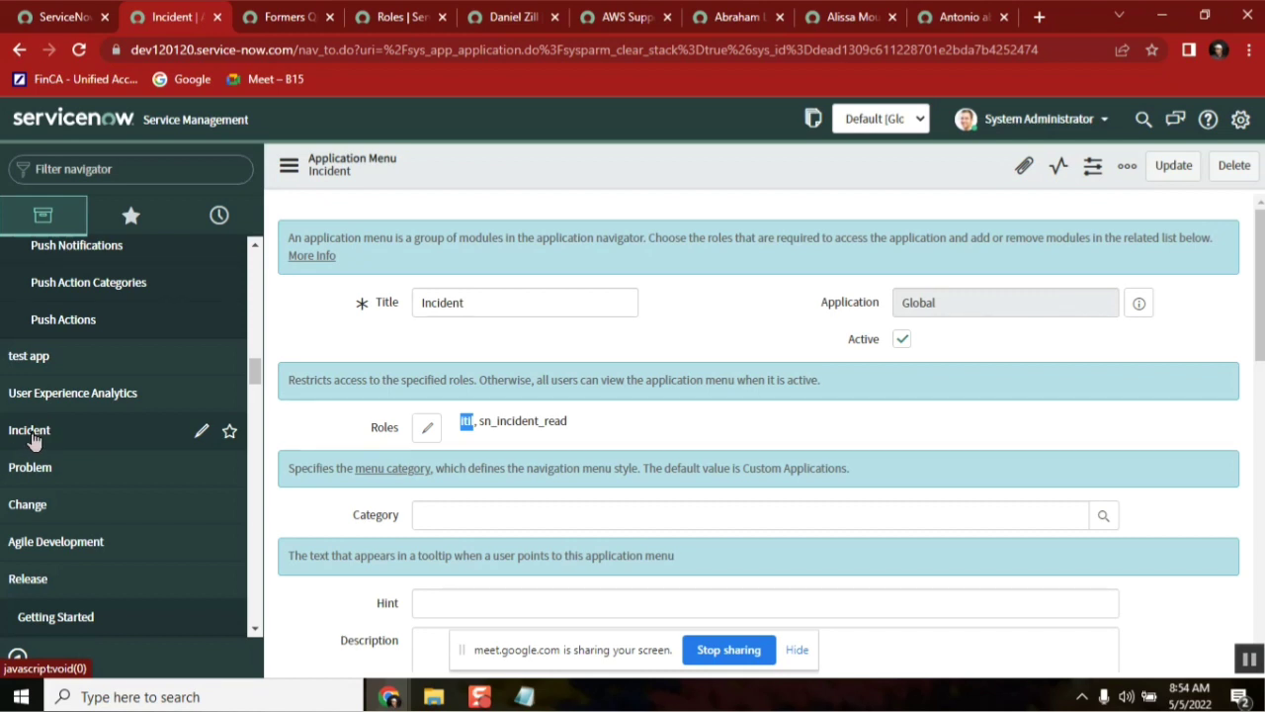
# Check the Incident menu's itil and sn_incident_read roles, then bring up the Formers Query record
pyautogui.scroll(5, 253, 267)
pyautogui.scroll(10, 253, 267)
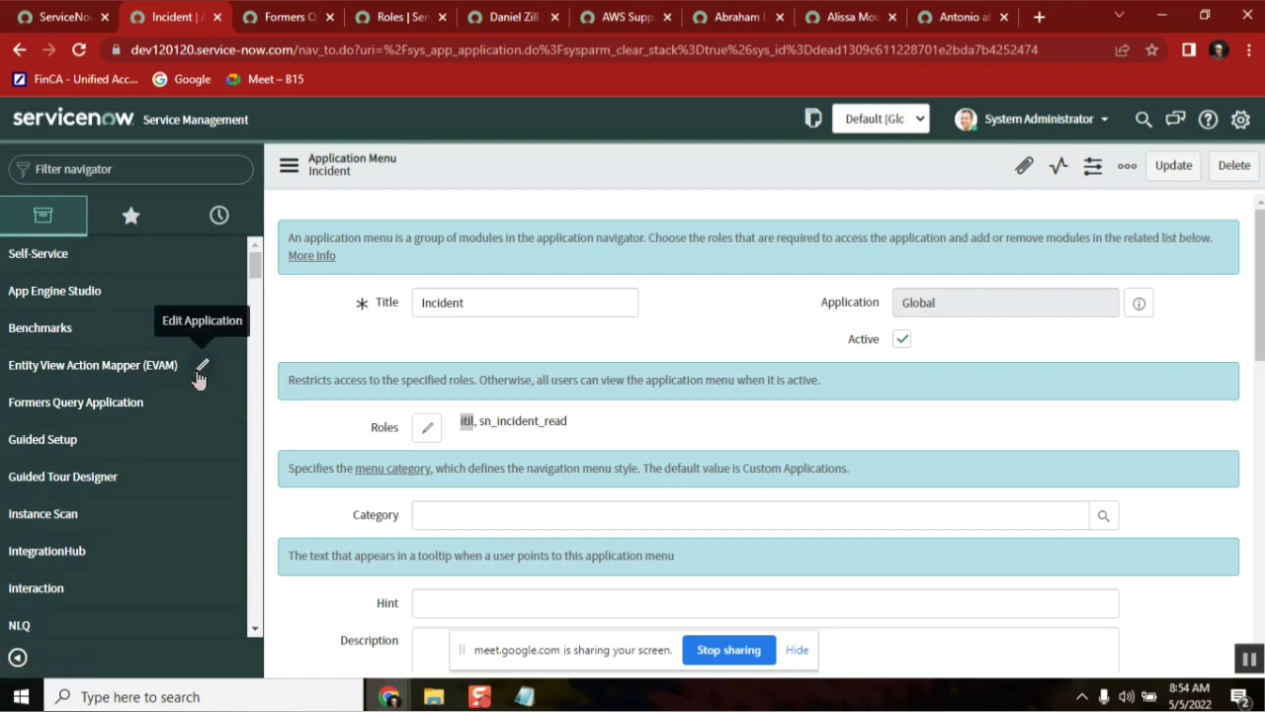
pyautogui.doubleClick(470, 420)
pyautogui.doubleClick(552, 423)
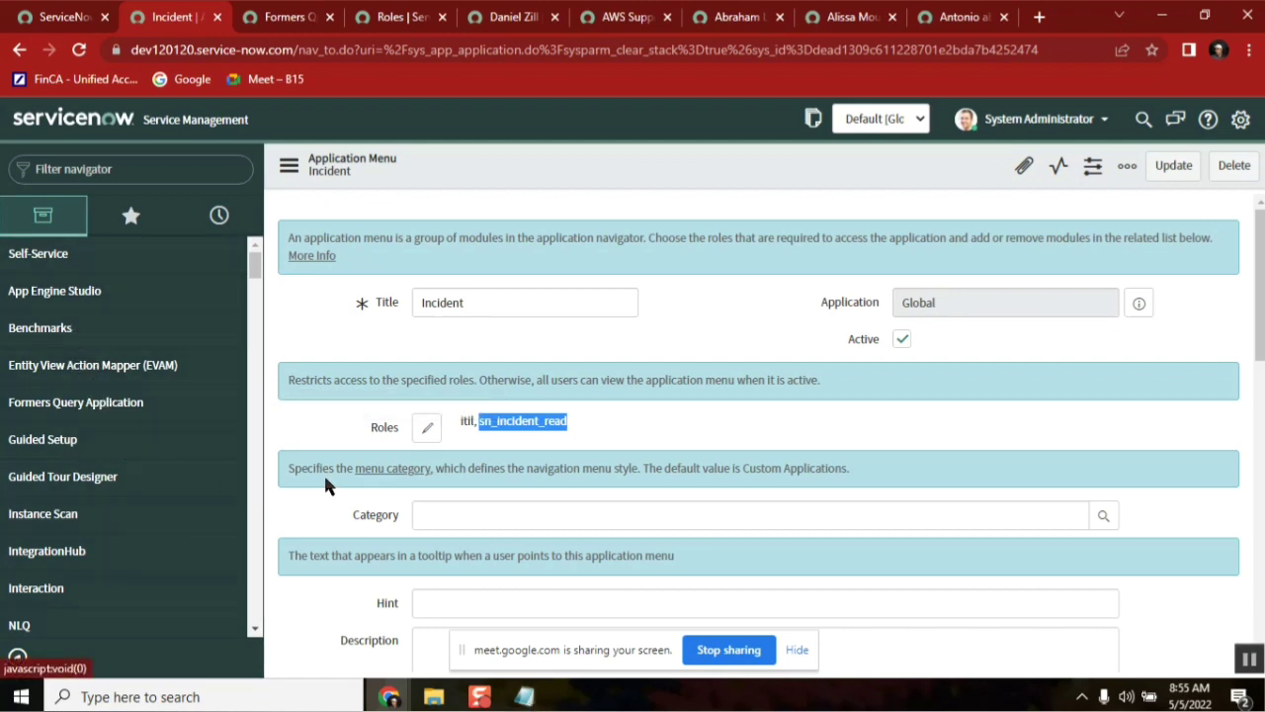
pyautogui.click(413, 22)
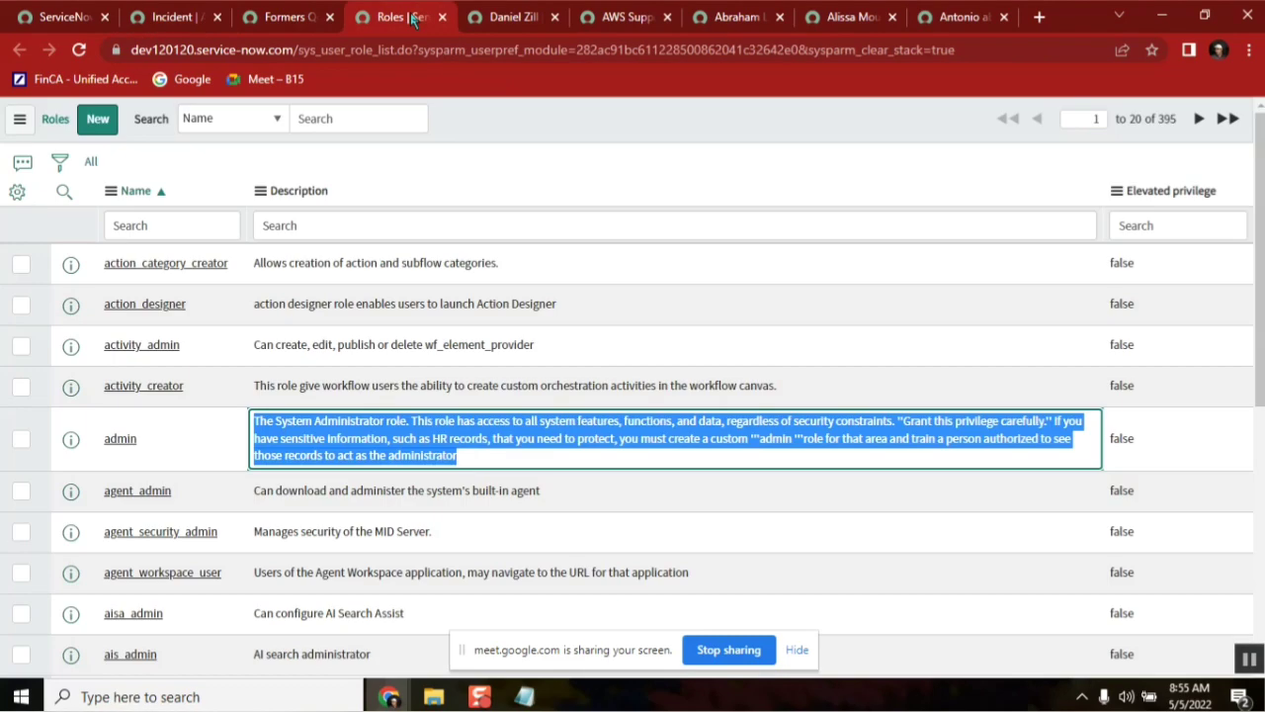
pyautogui.click(276, 20)
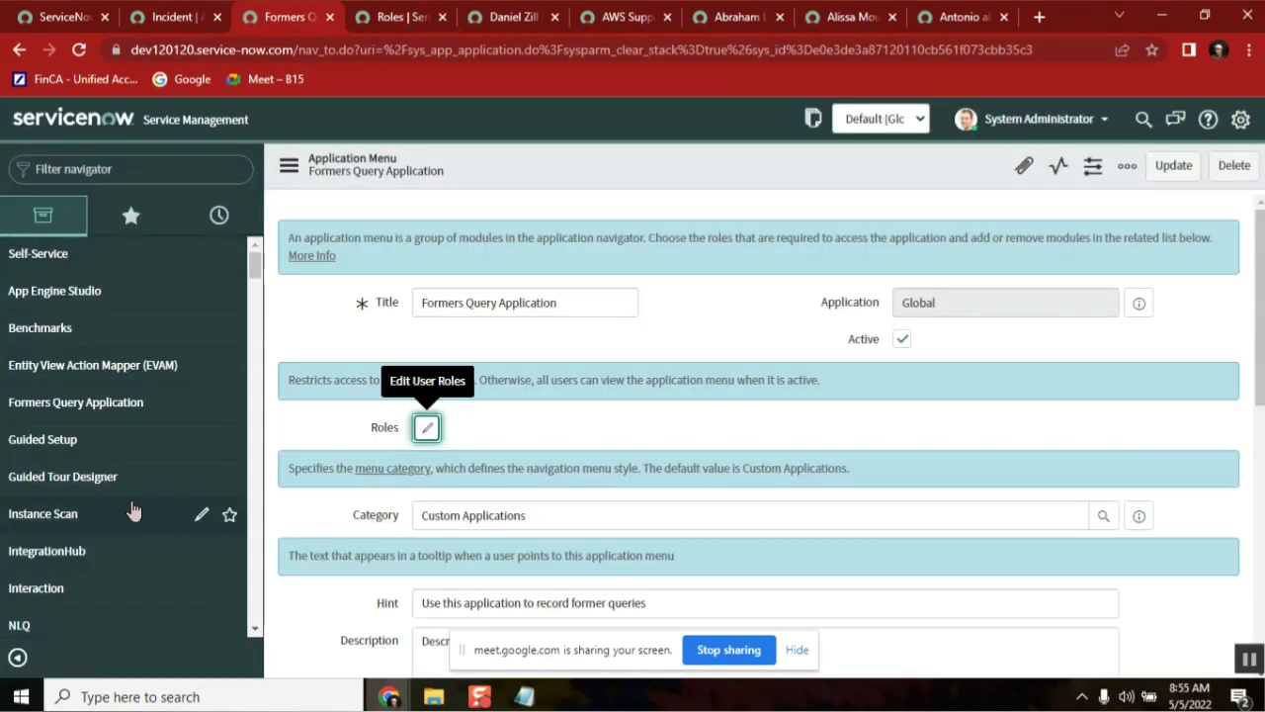
# Set the Formers Query Application menu's Roles field to itil
pyautogui.click(201, 403)
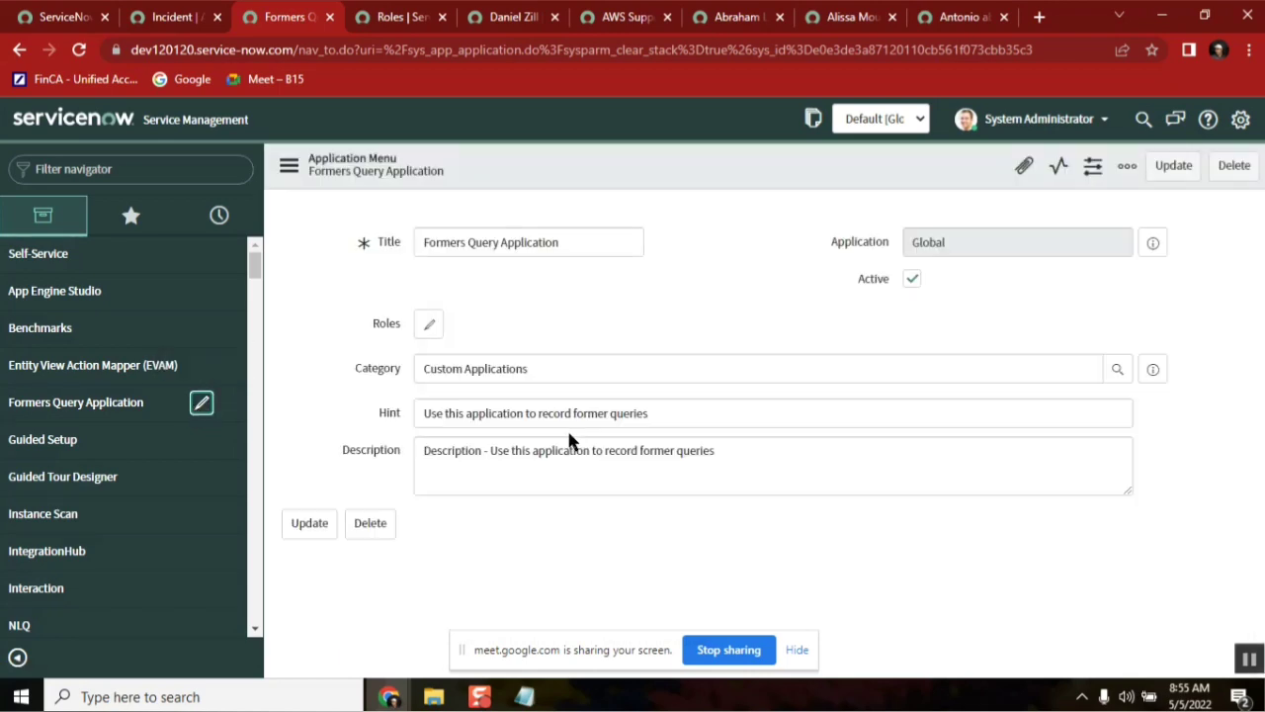
pyautogui.click(431, 441)
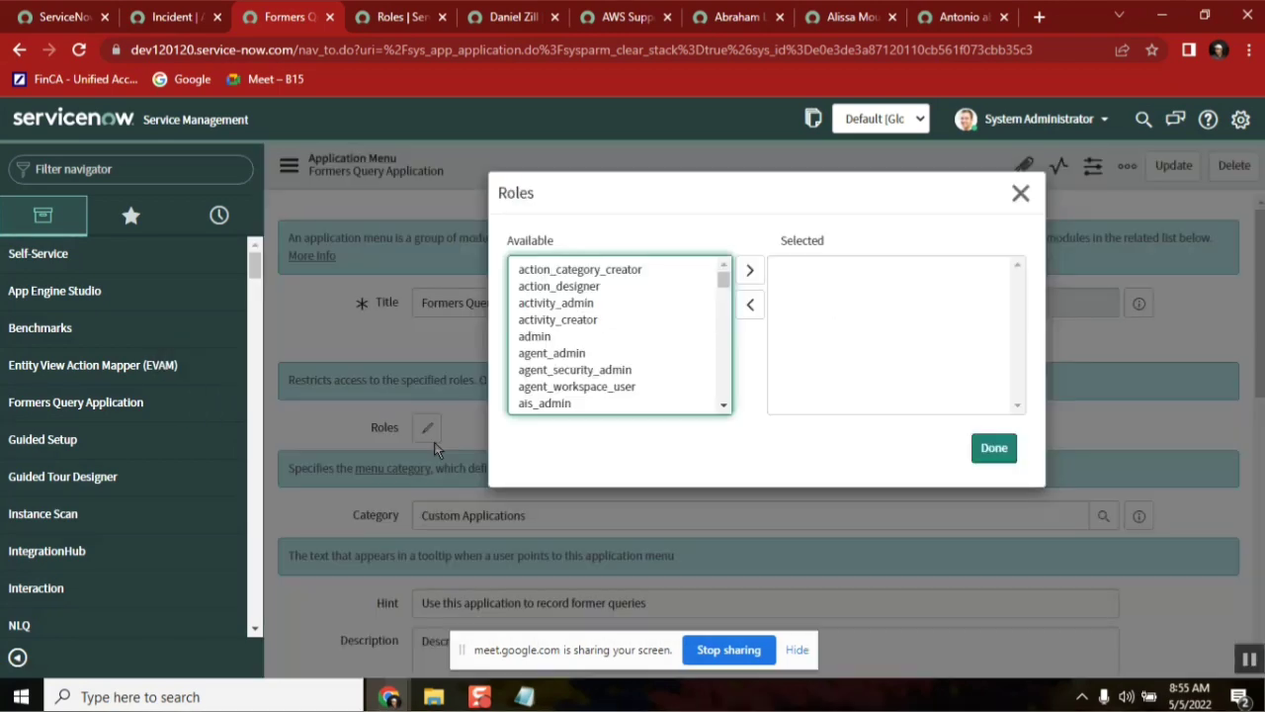
pyautogui.click(577, 302)
pyautogui.press('i')
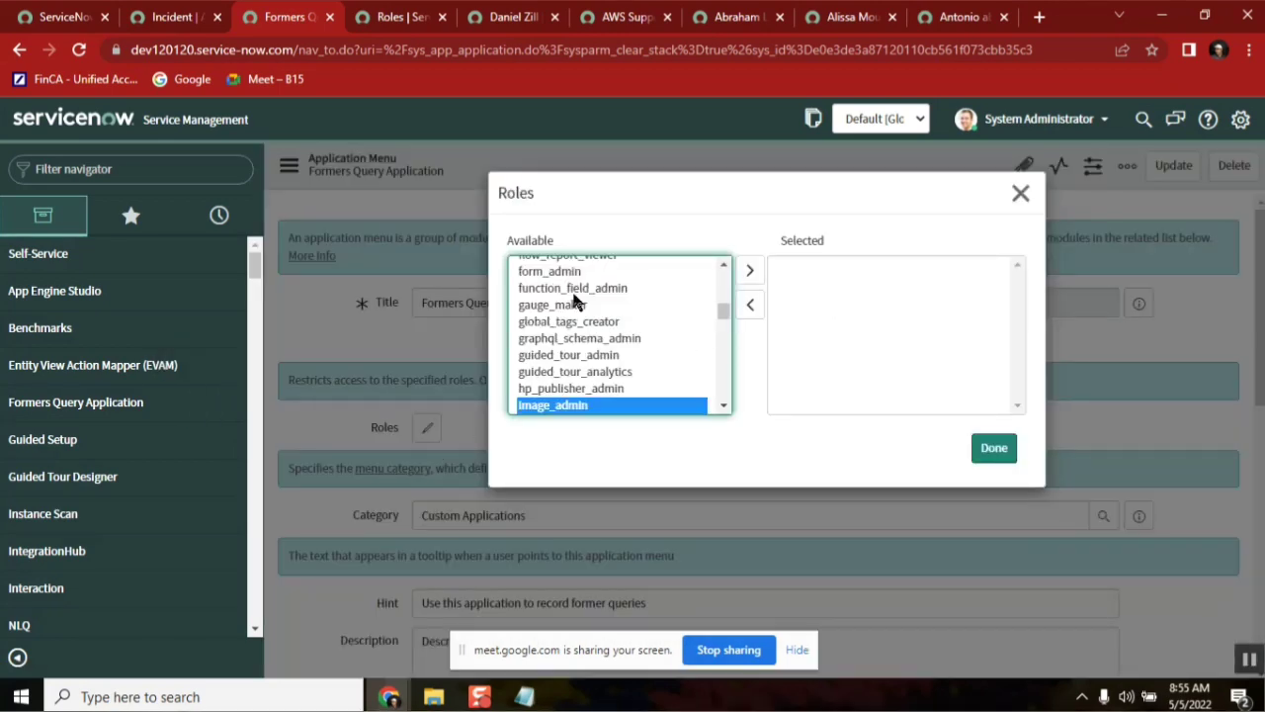
pyautogui.scroll(-5, 720, 406)
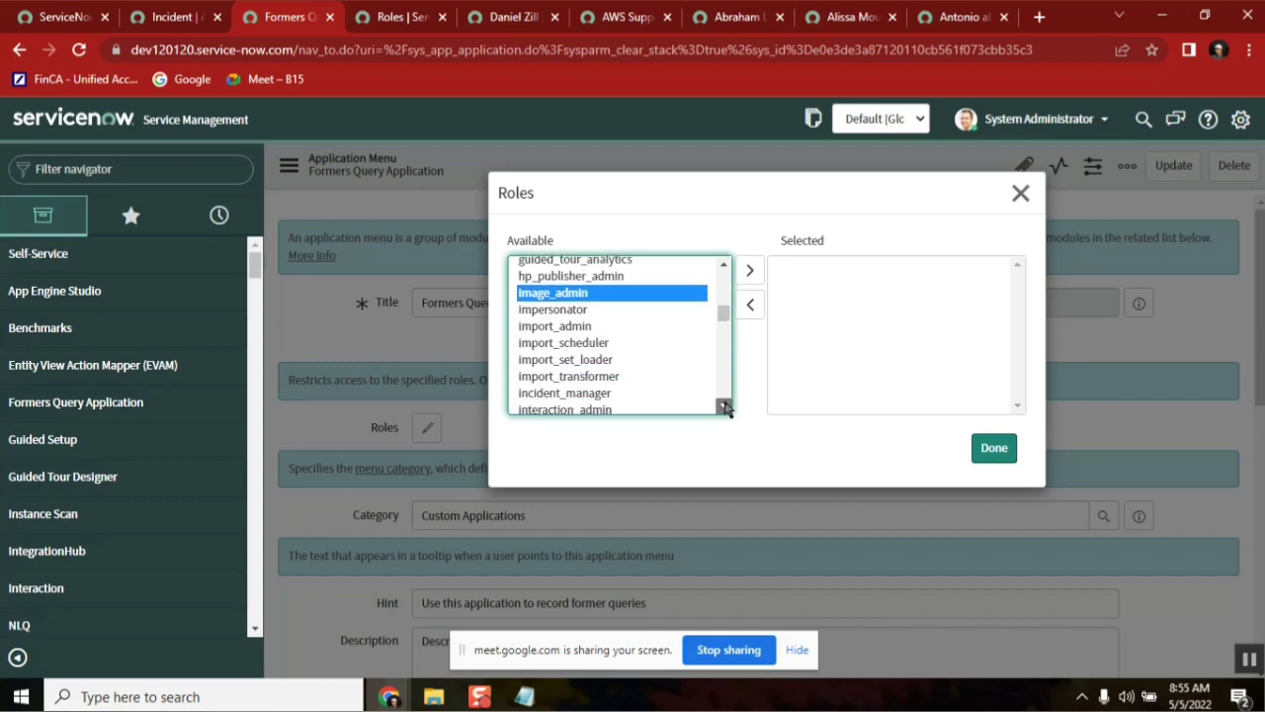
pyautogui.click(533, 292)
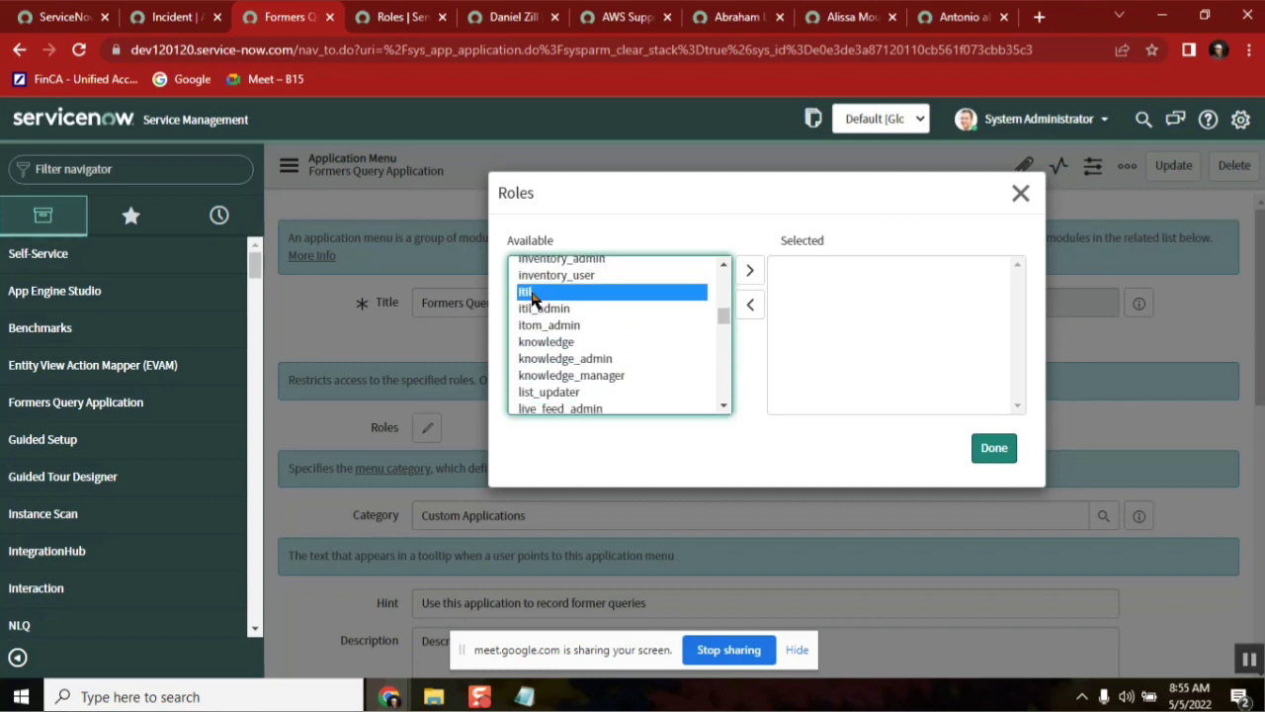
pyautogui.click(750, 272)
pyautogui.click(998, 450)
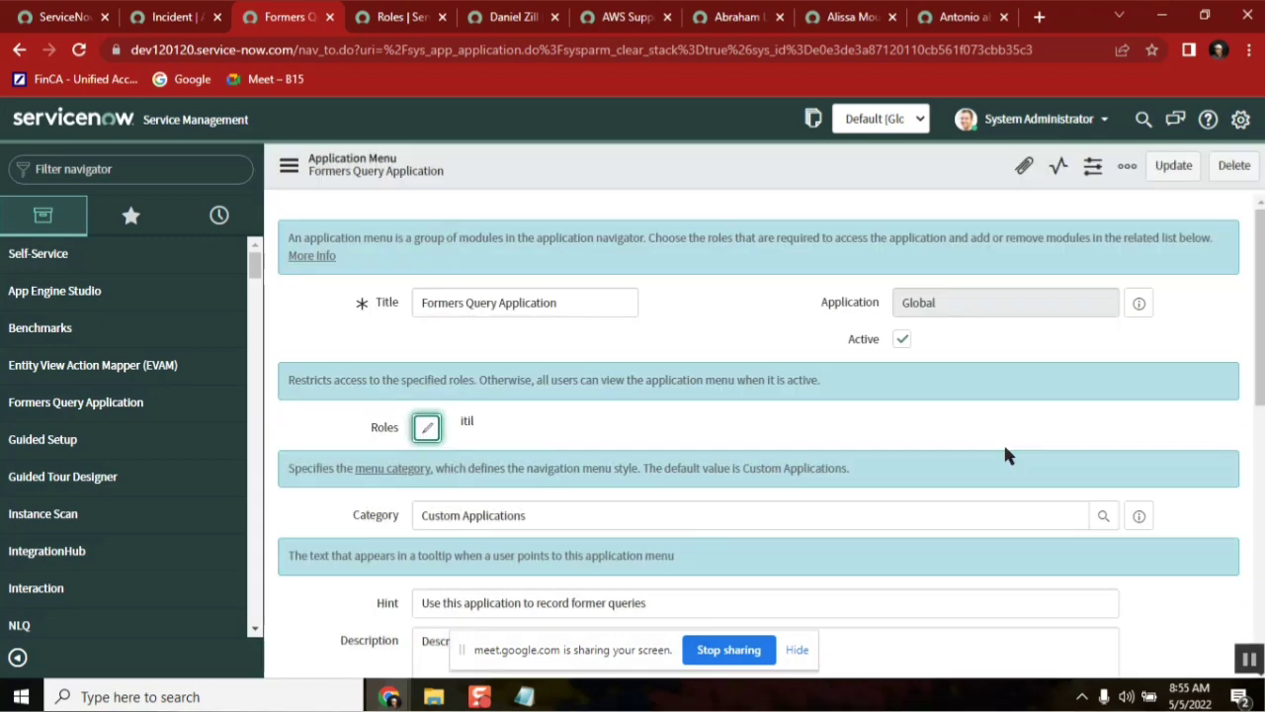
# Save the Formers Query Application menu record and select its itil role value
pyautogui.rightClick(699, 169)
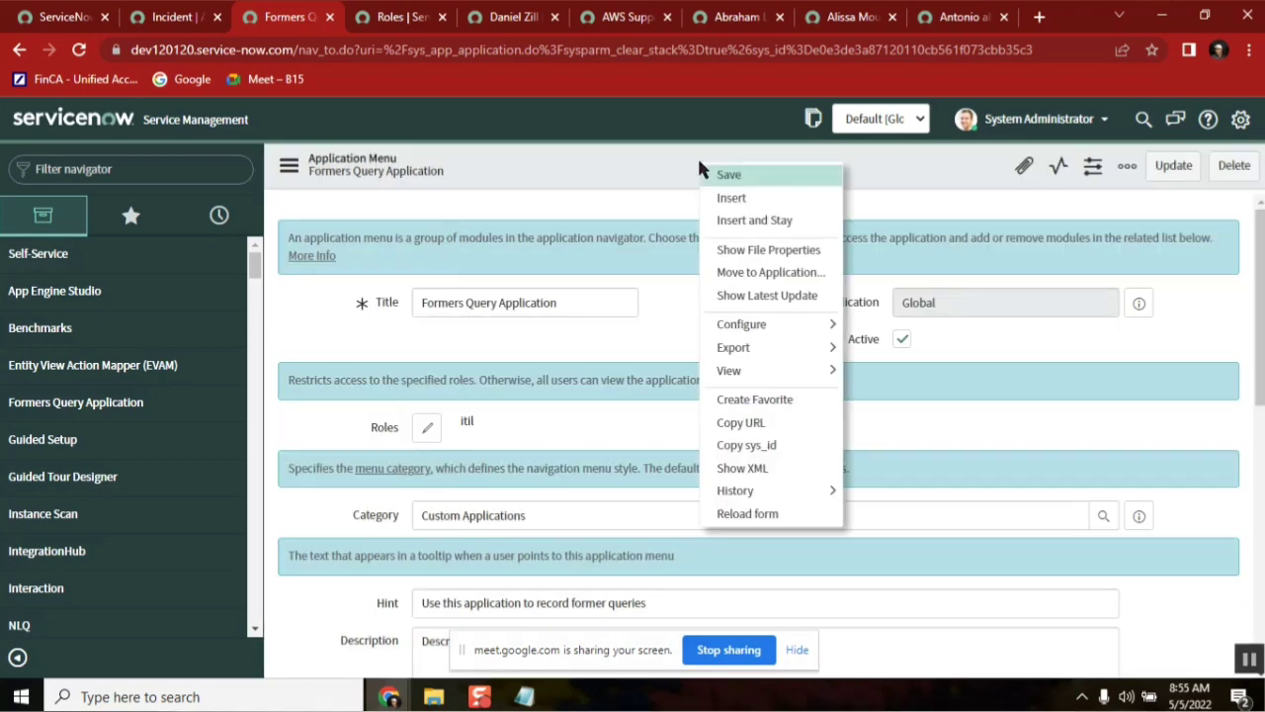
pyautogui.click(748, 177)
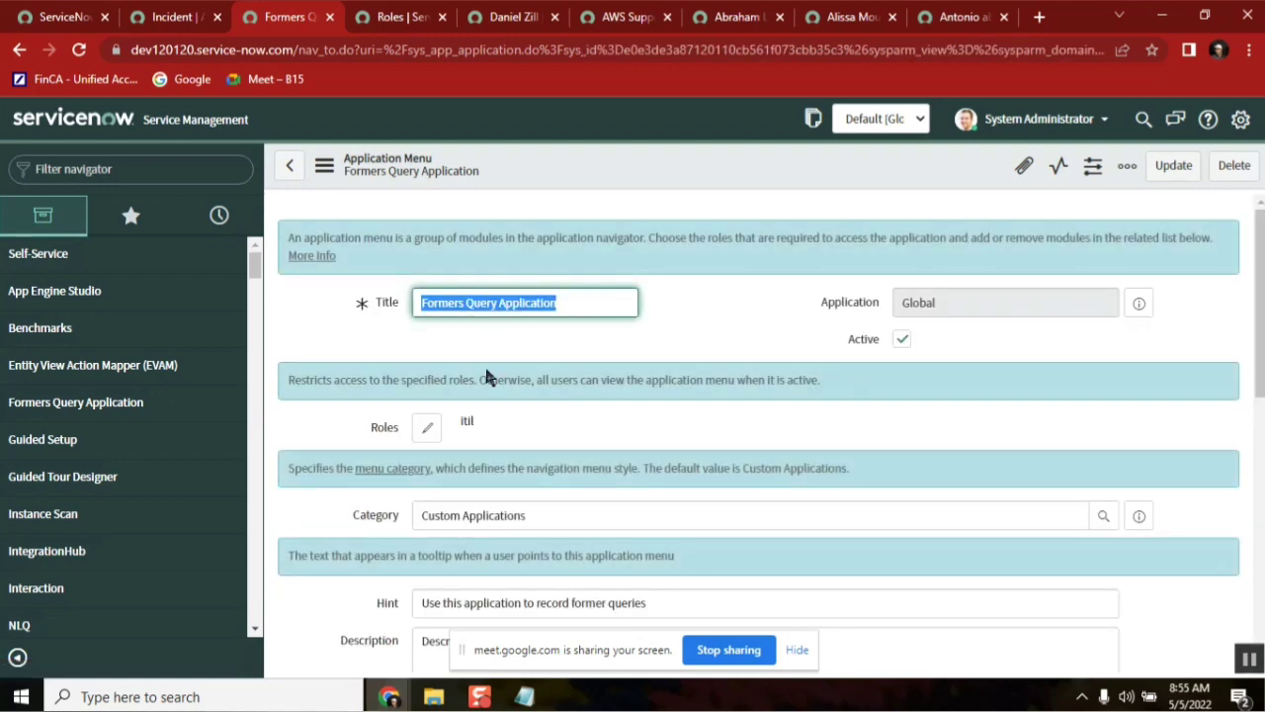
pyautogui.doubleClick(469, 420)
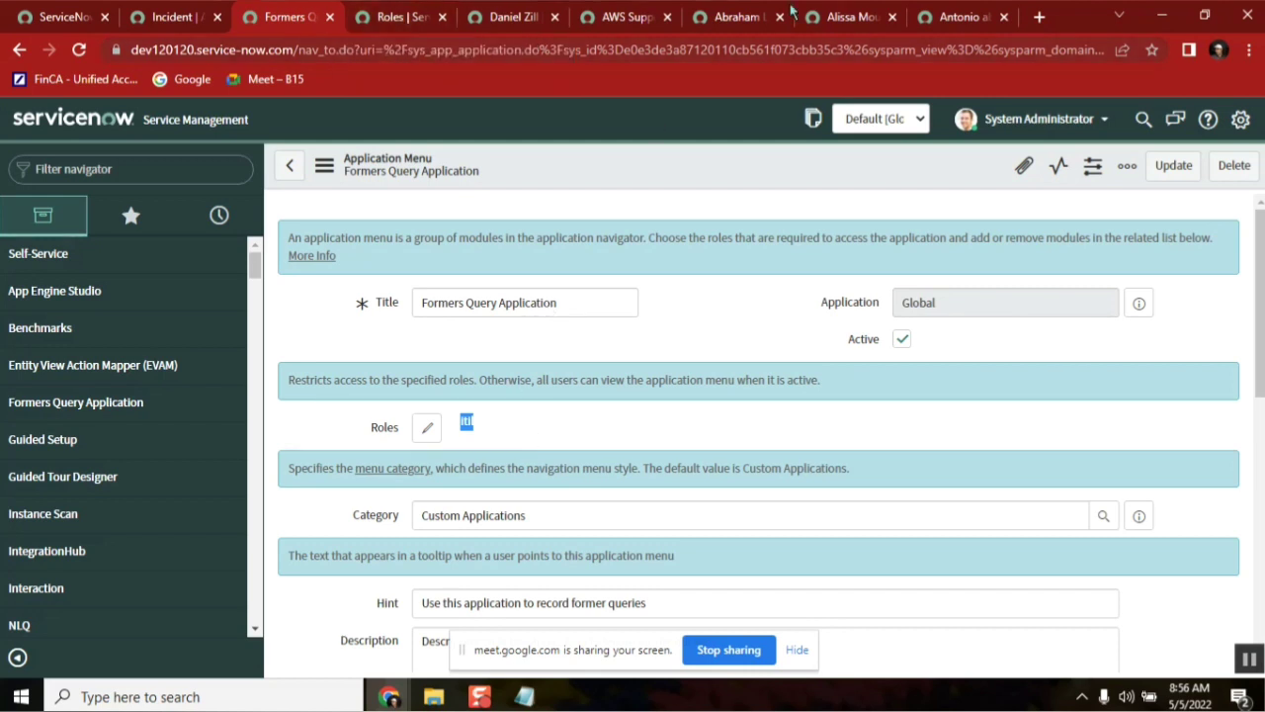
# Open the test user's record and select its user ID value
pyautogui.click(852, 17)
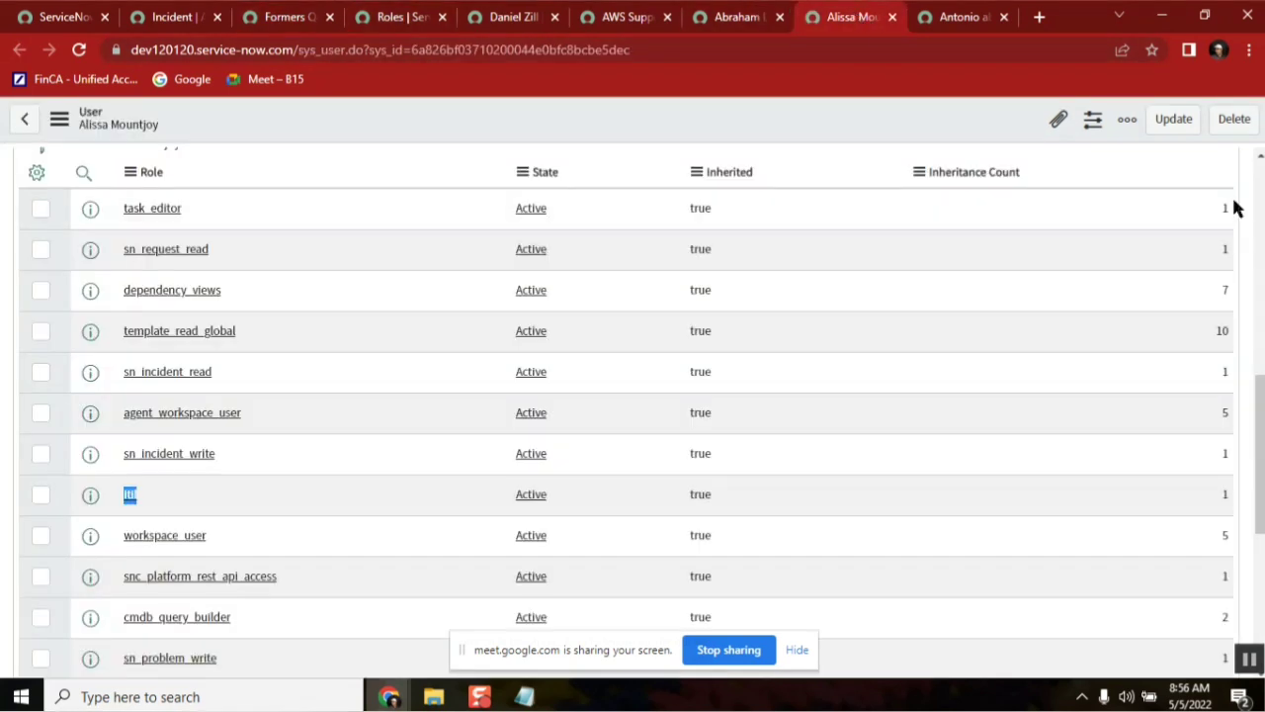
pyautogui.scroll(15, 633, 395)
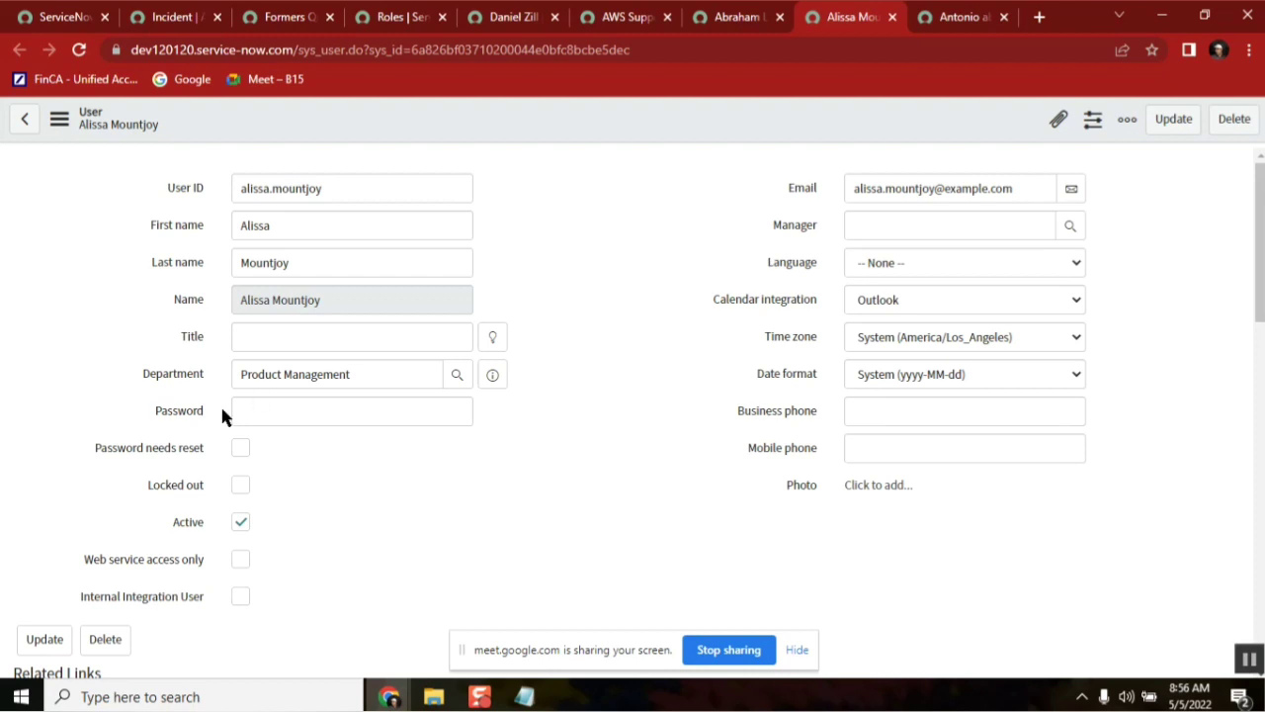
pyautogui.click(191, 416)
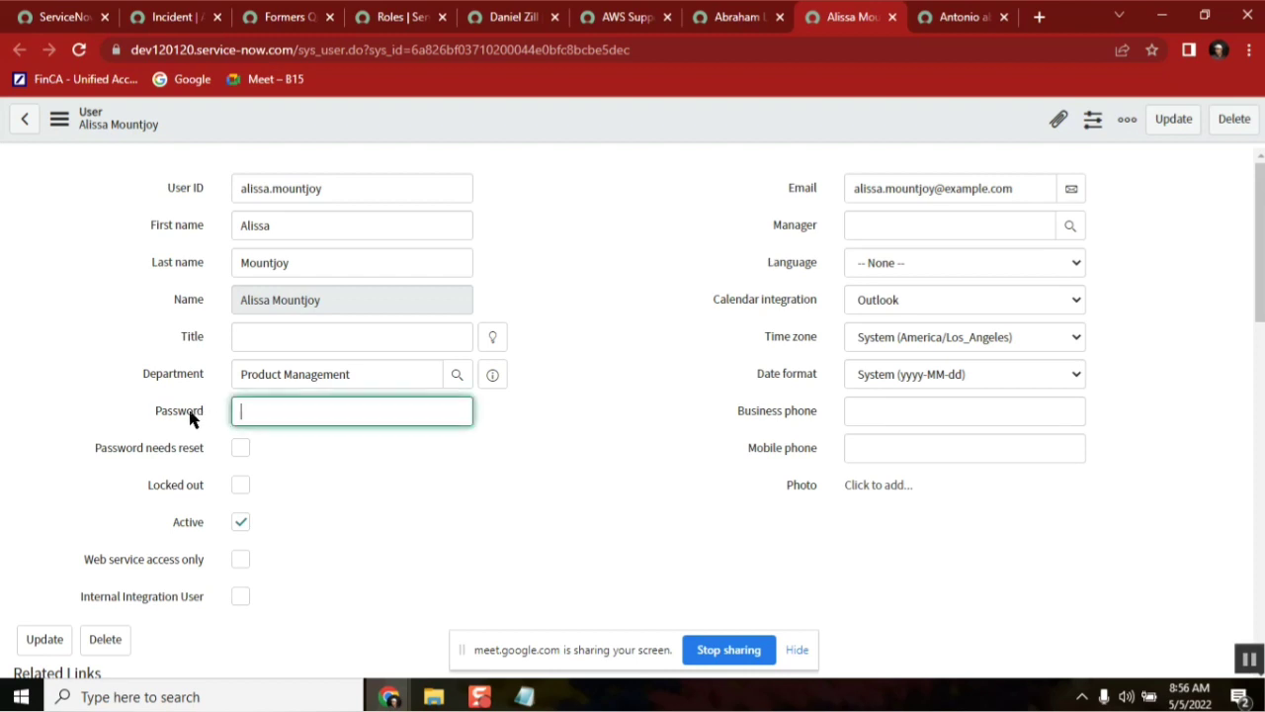
pyautogui.doubleClick(253, 188)
pyautogui.click(345, 190)
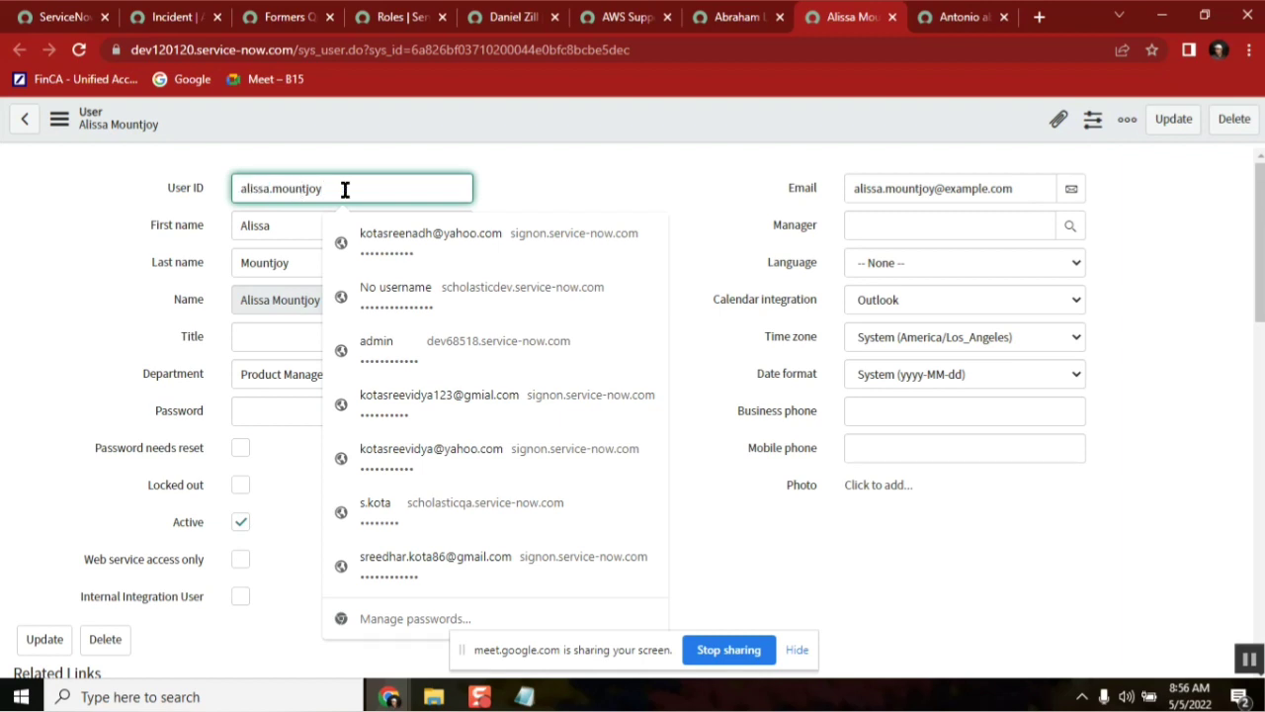
pyautogui.moveTo(345, 190); pyautogui.dragTo(234, 193)
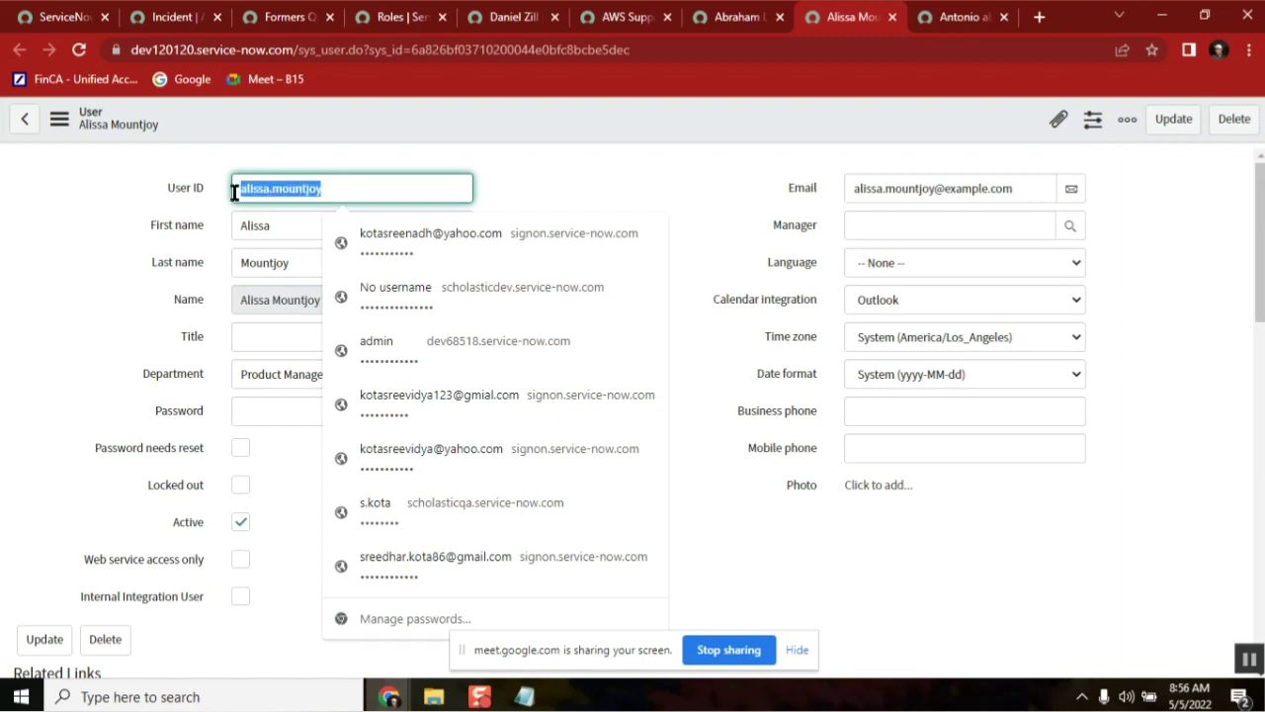
pyautogui.click(86, 196)
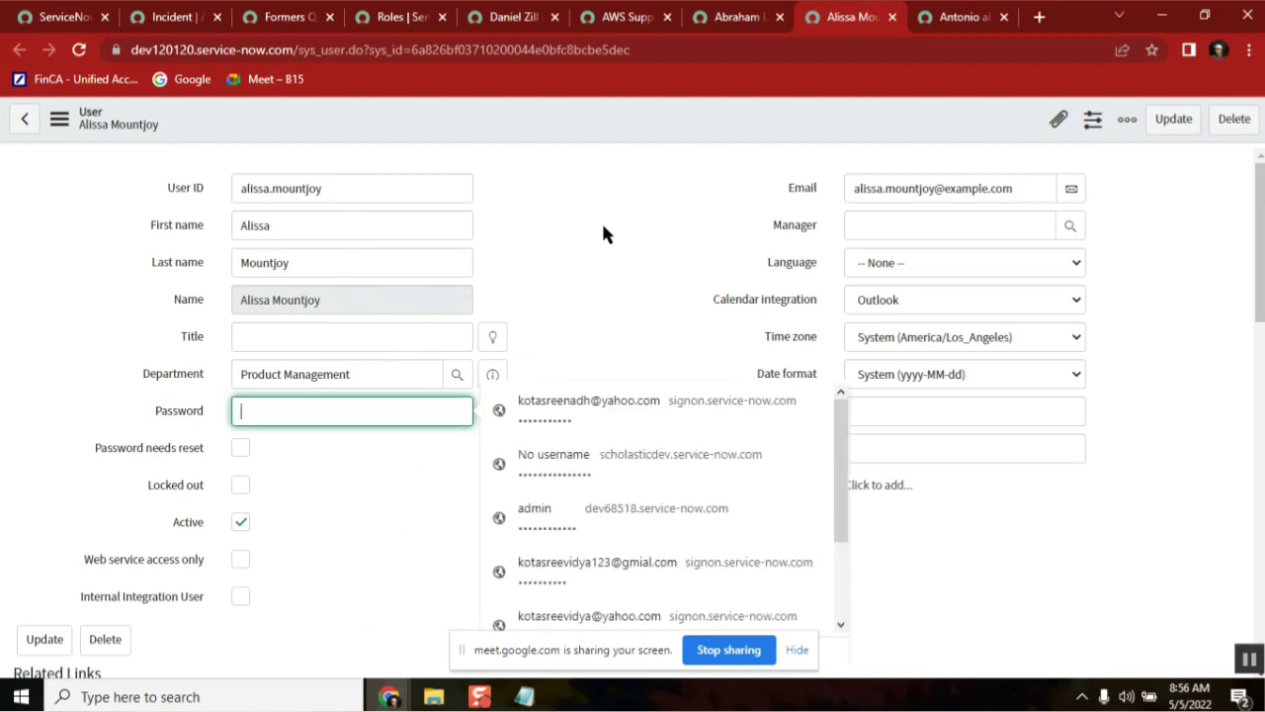
# Reselect the user ID, copy the user's full name, and return to the Formers Query record
pyautogui.click(603, 226)
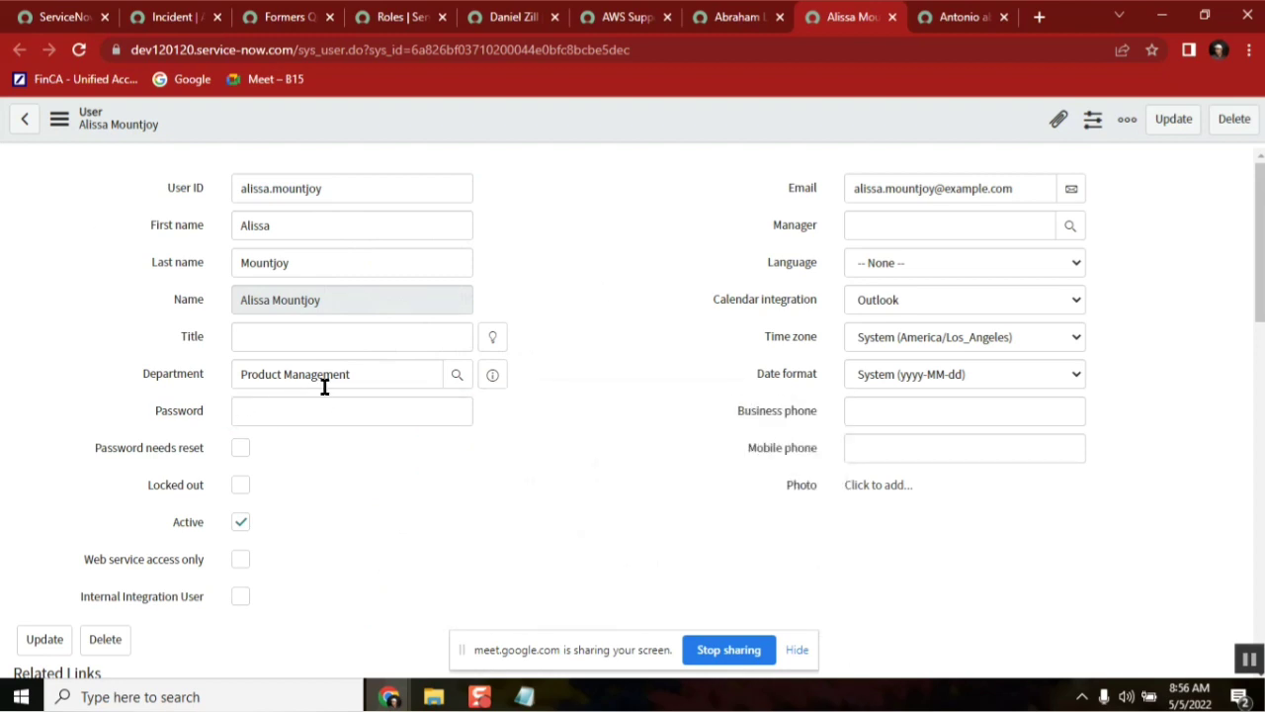
pyautogui.moveTo(339, 190); pyautogui.dragTo(219, 194)
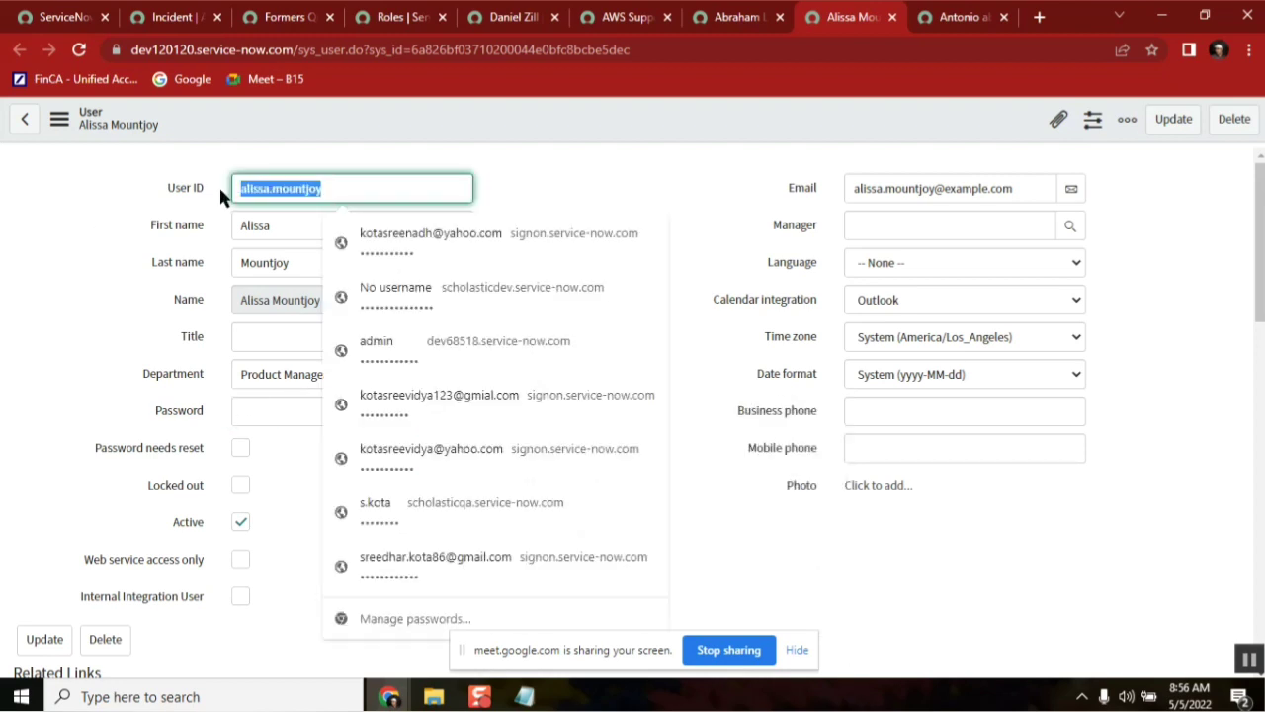
pyautogui.click(581, 151)
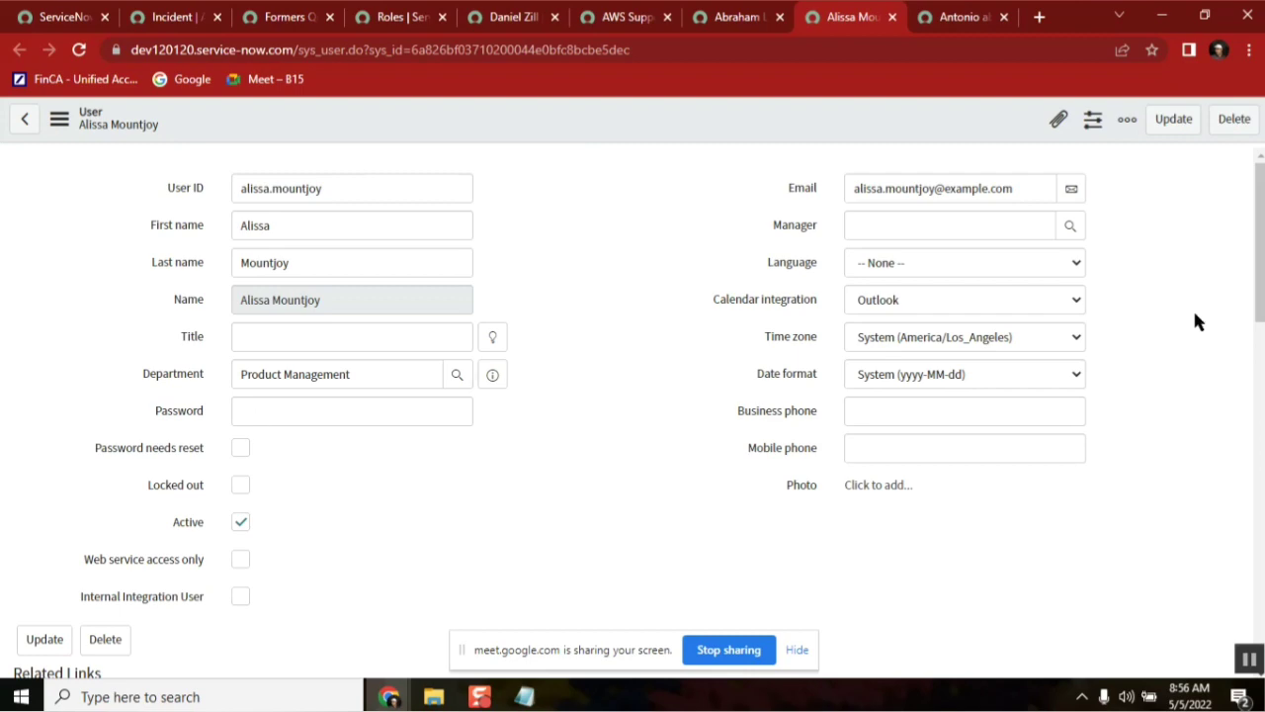
pyautogui.moveTo(1261, 212)
pyautogui.mouseDown()
pyautogui.moveTo(1261, 418)
pyautogui.moveTo(1260, 212)
pyautogui.mouseUp()
pyautogui.moveTo(333, 297); pyautogui.dragTo(235, 300)
pyautogui.hotkey('ctrl', 'c')
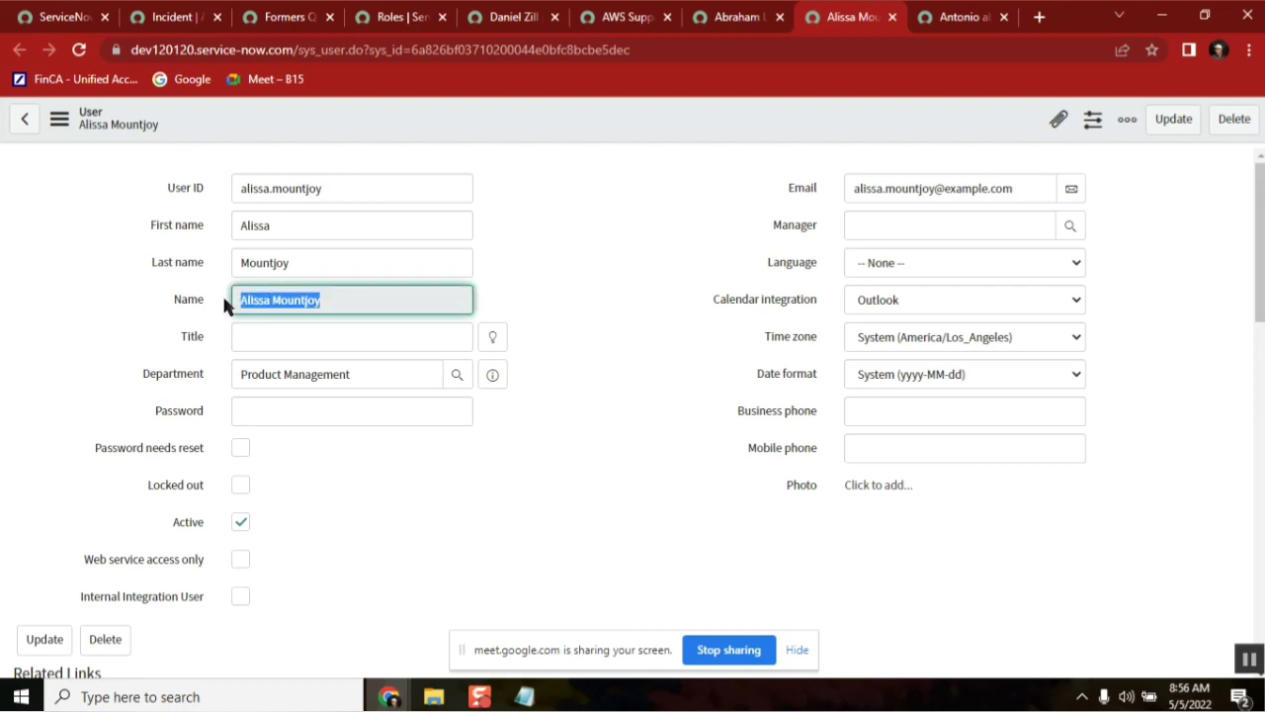
pyautogui.click(283, 21)
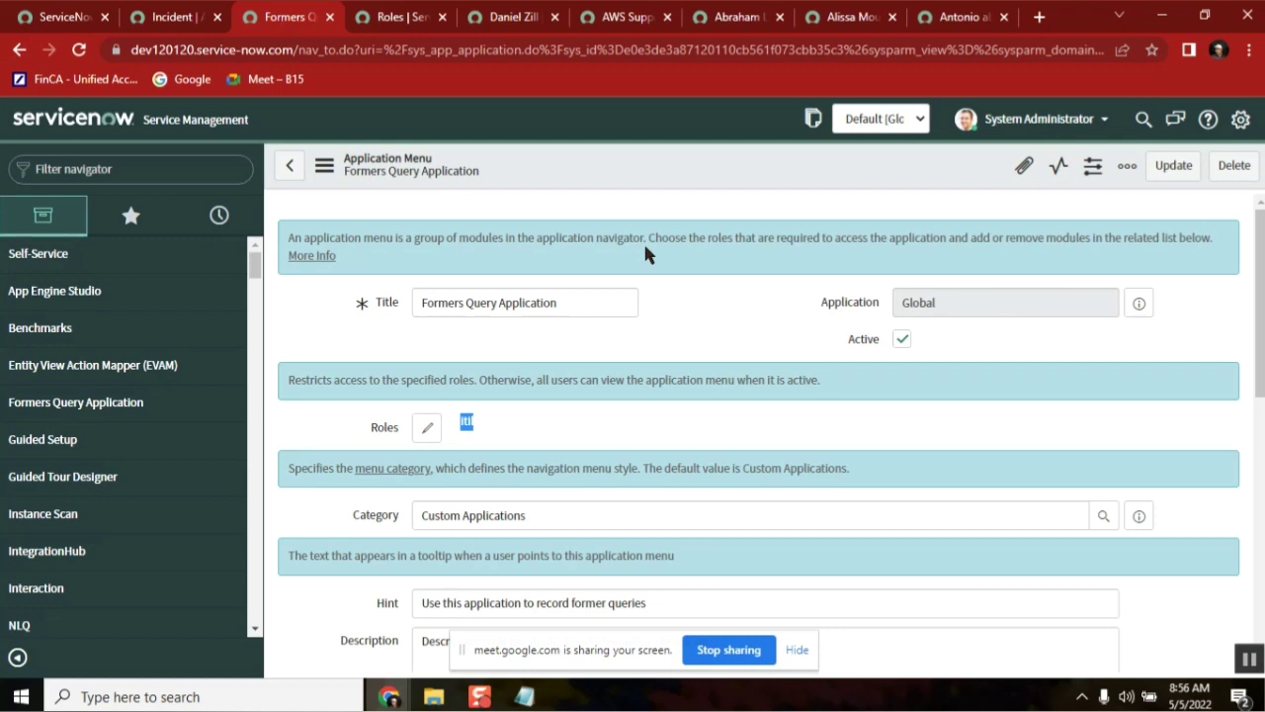
# Impersonate the demo itil user by pasting their name into the Impersonate User search
pyautogui.click(1013, 119)
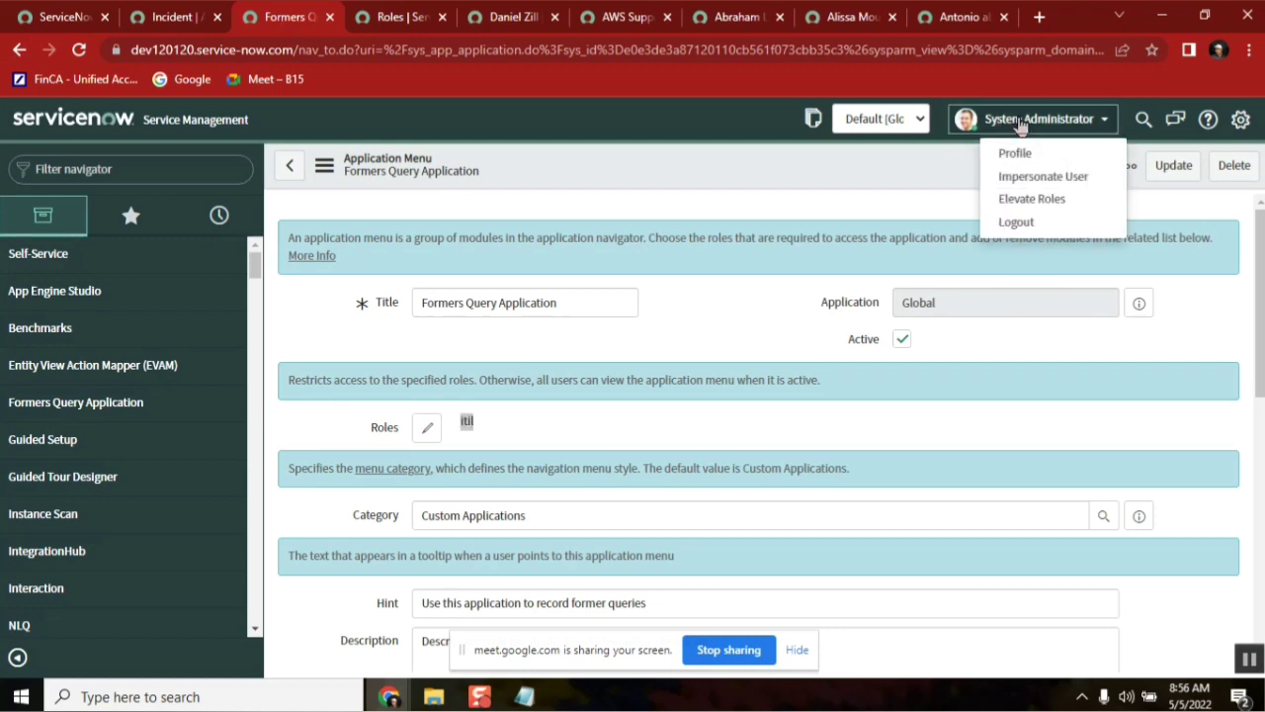
pyautogui.click(1028, 178)
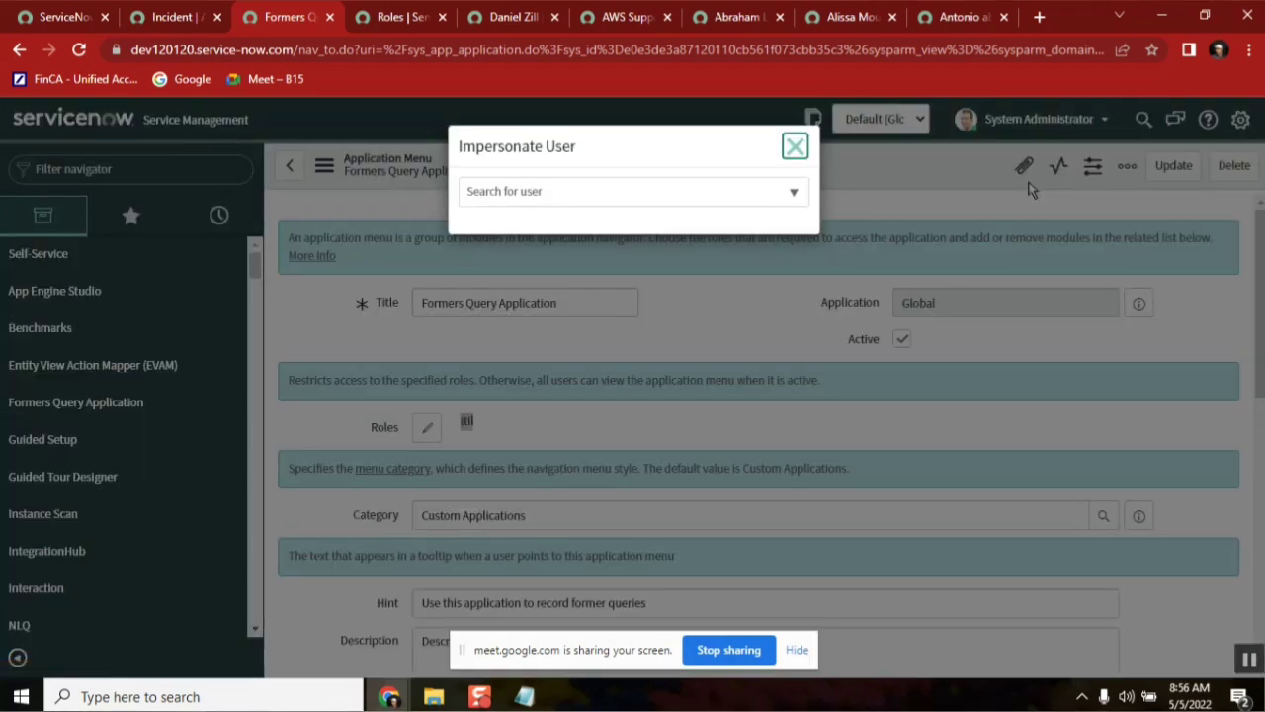
pyautogui.click(556, 198)
pyautogui.hotkey('ctrl', 'v')
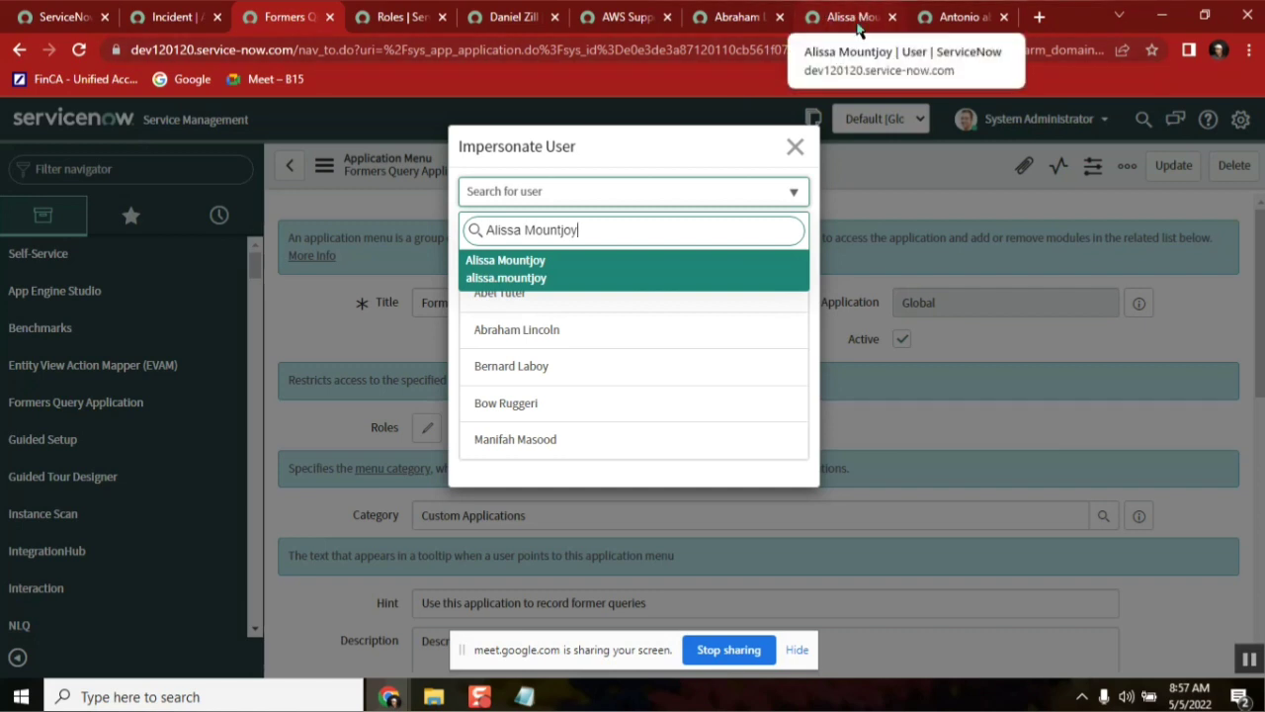
pyautogui.click(518, 269)
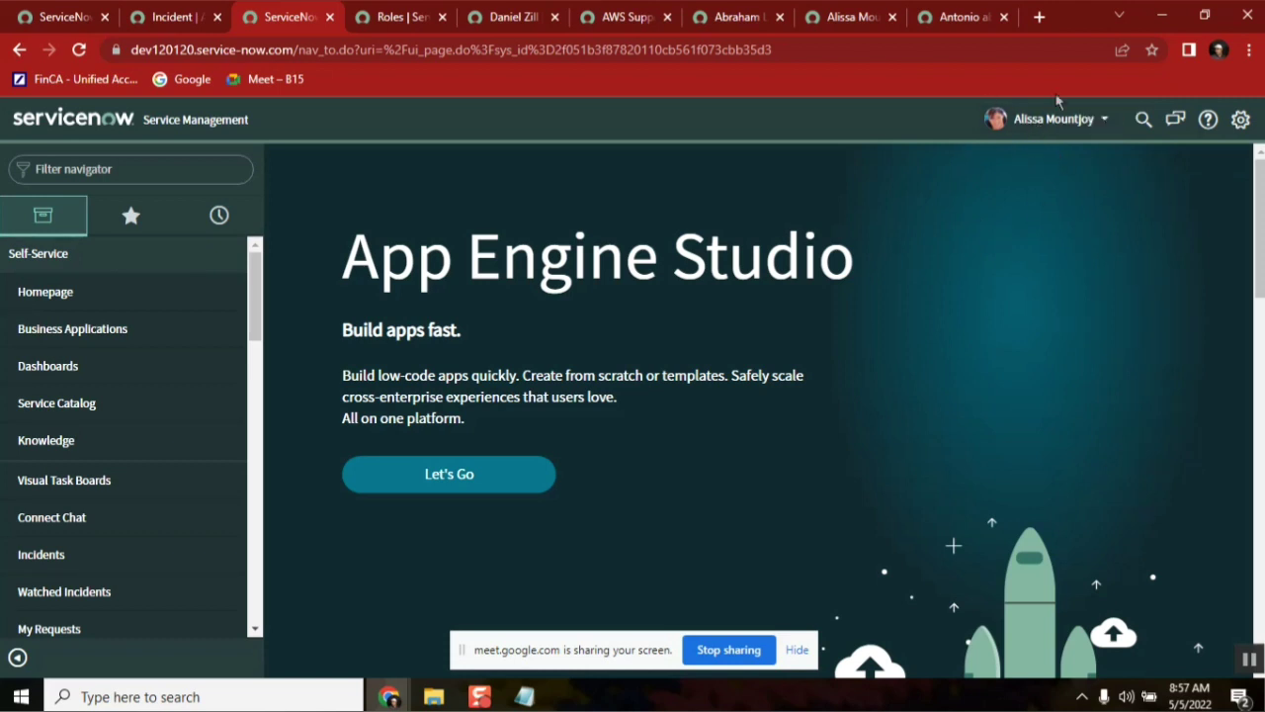
# Collapse Self-Service in the navigator to reveal Formers Query Application among the menus
pyautogui.click(49, 254)
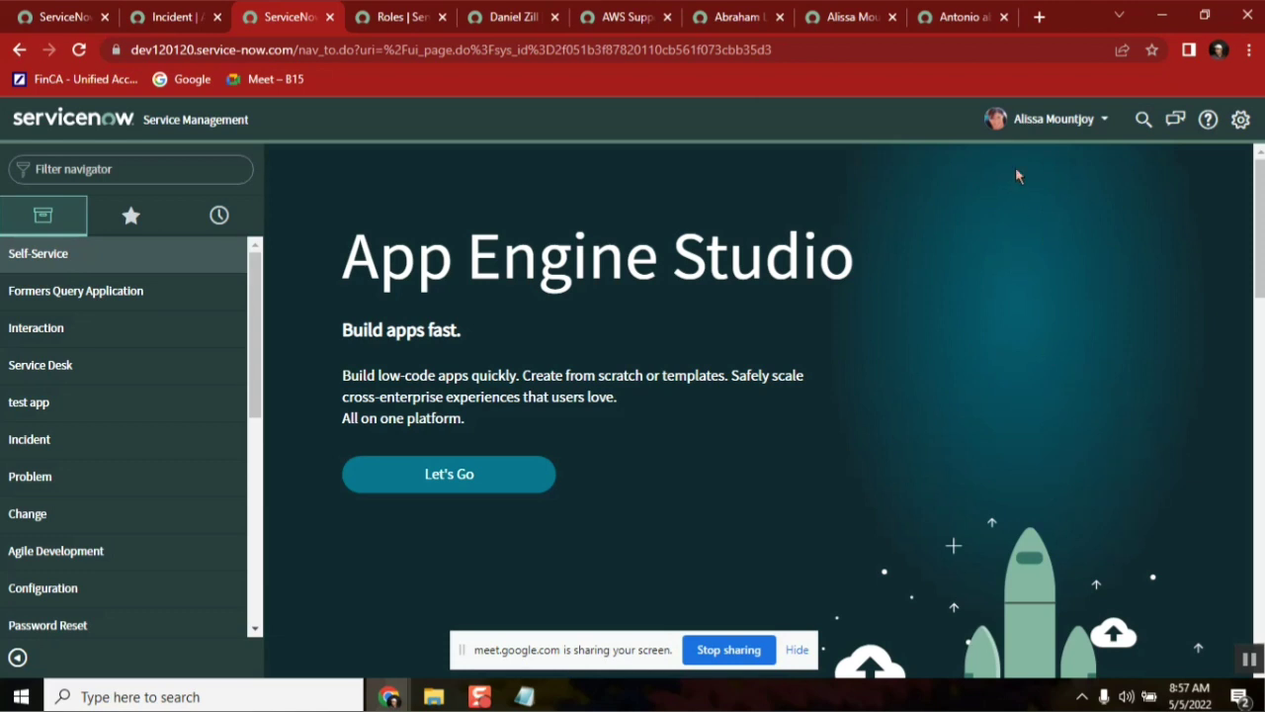
pyautogui.click(523, 696)
pyautogui.moveTo(1163, 311); pyautogui.dragTo(1161, 258)
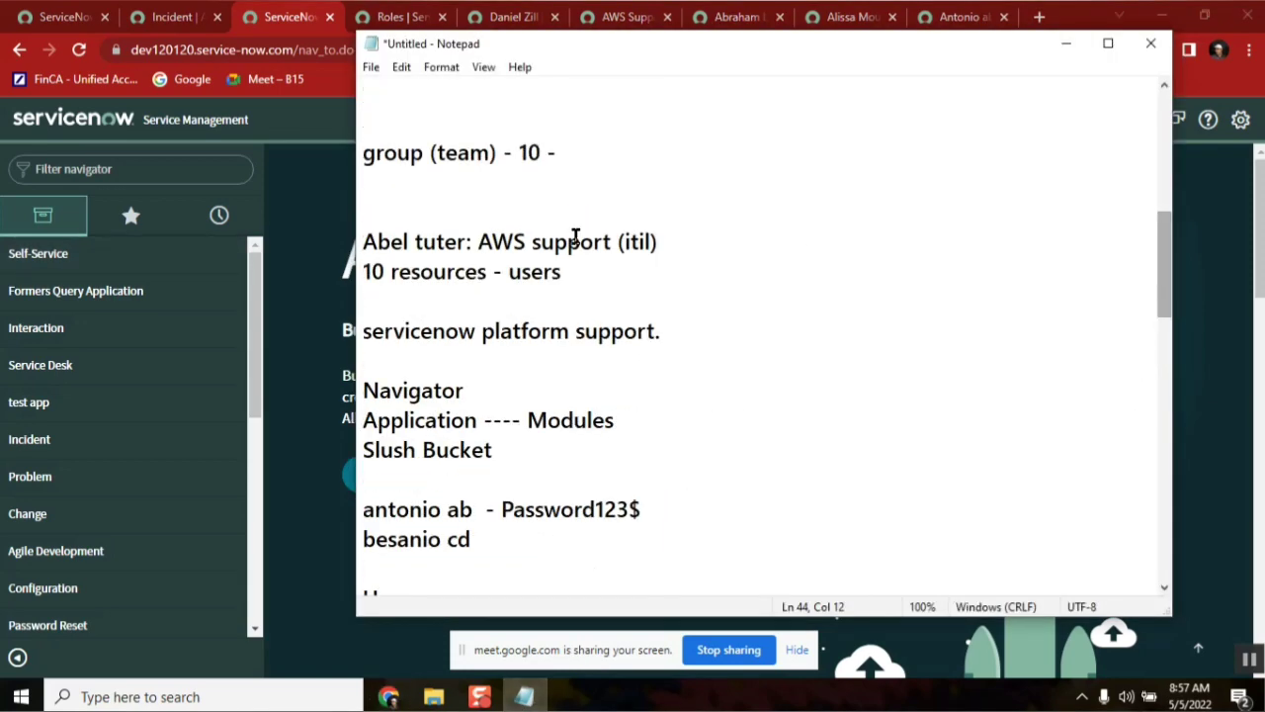
pyautogui.doubleClick(641, 241)
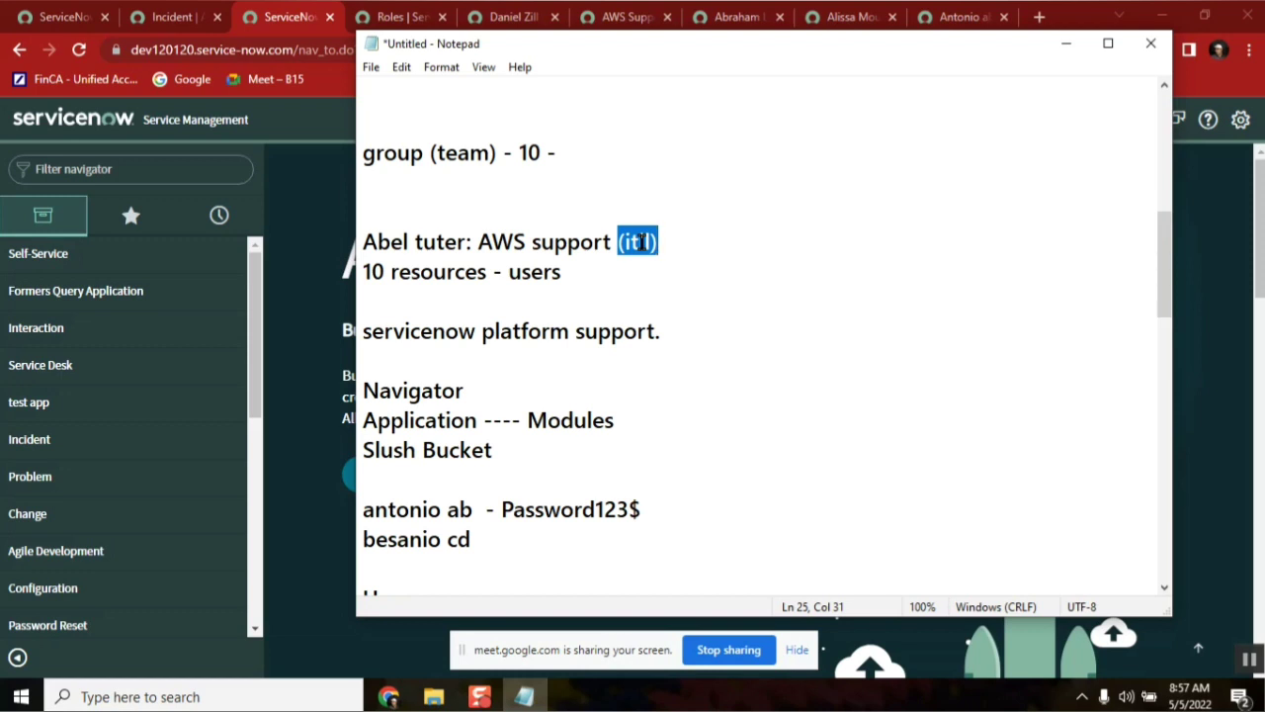
pyautogui.click(334, 199)
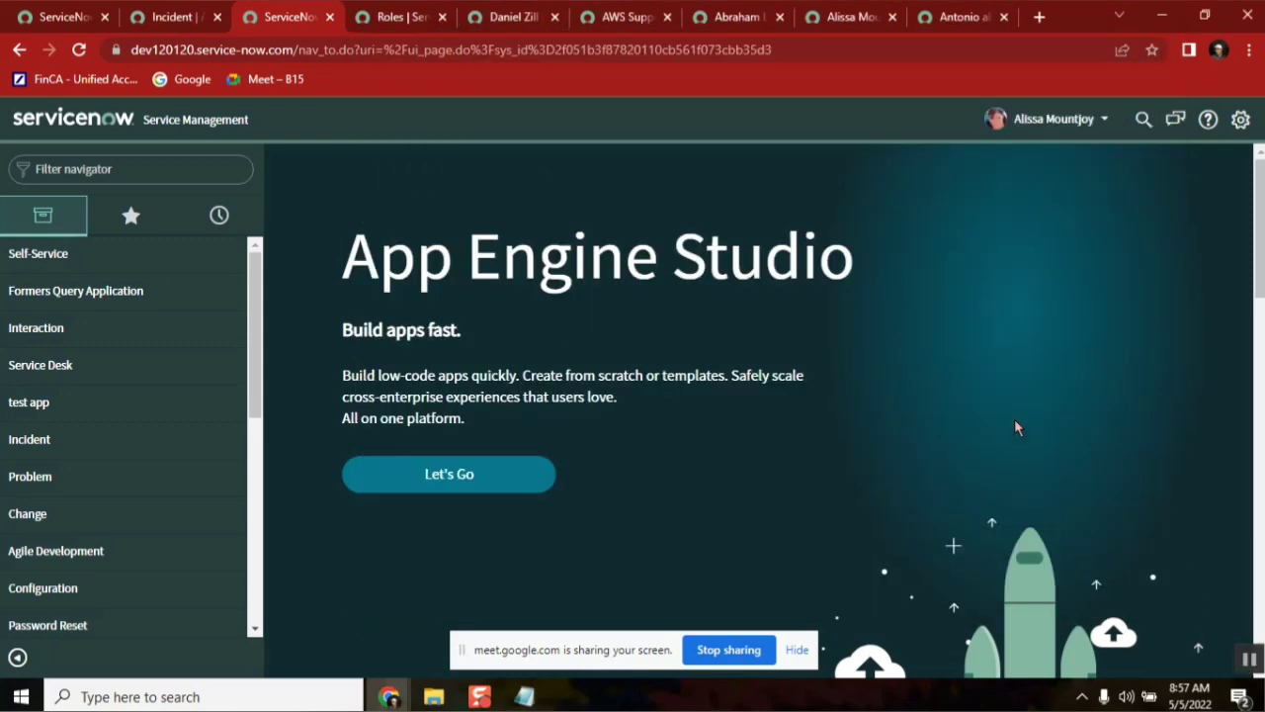
# Visit the user record and Incident tabs, then close the Incident application menu tab
pyautogui.click(836, 25)
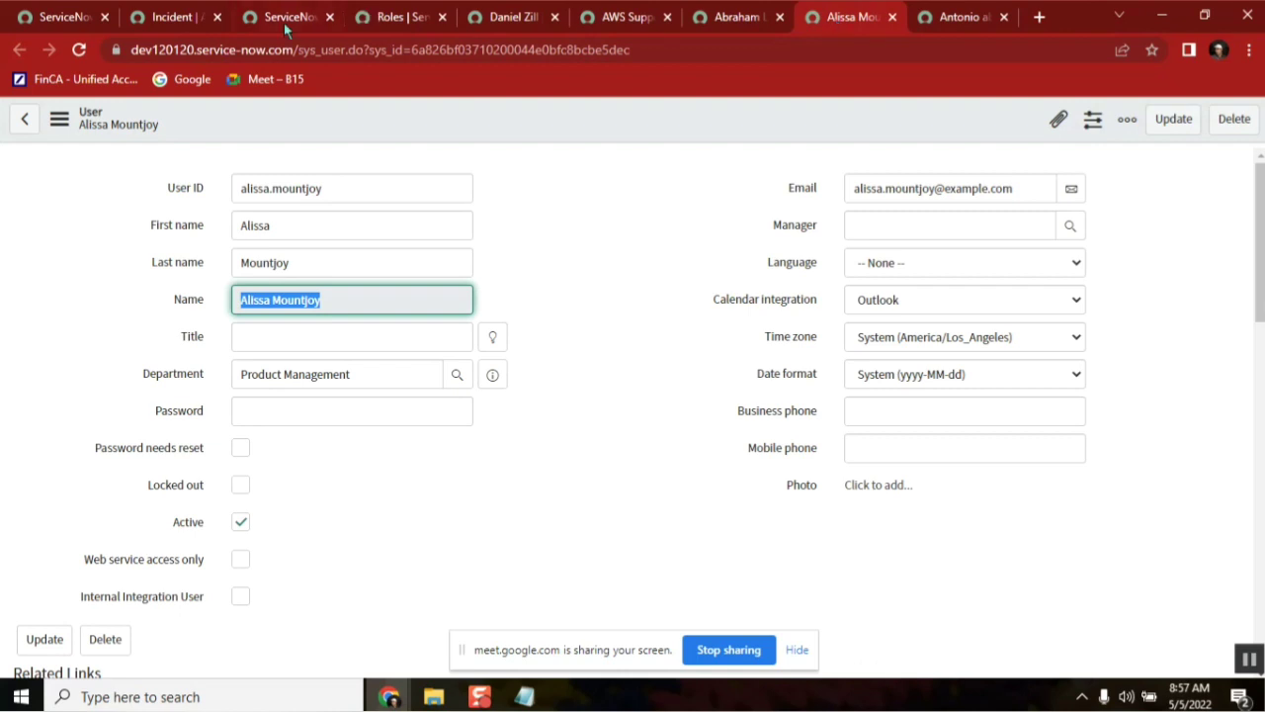
pyautogui.click(175, 20)
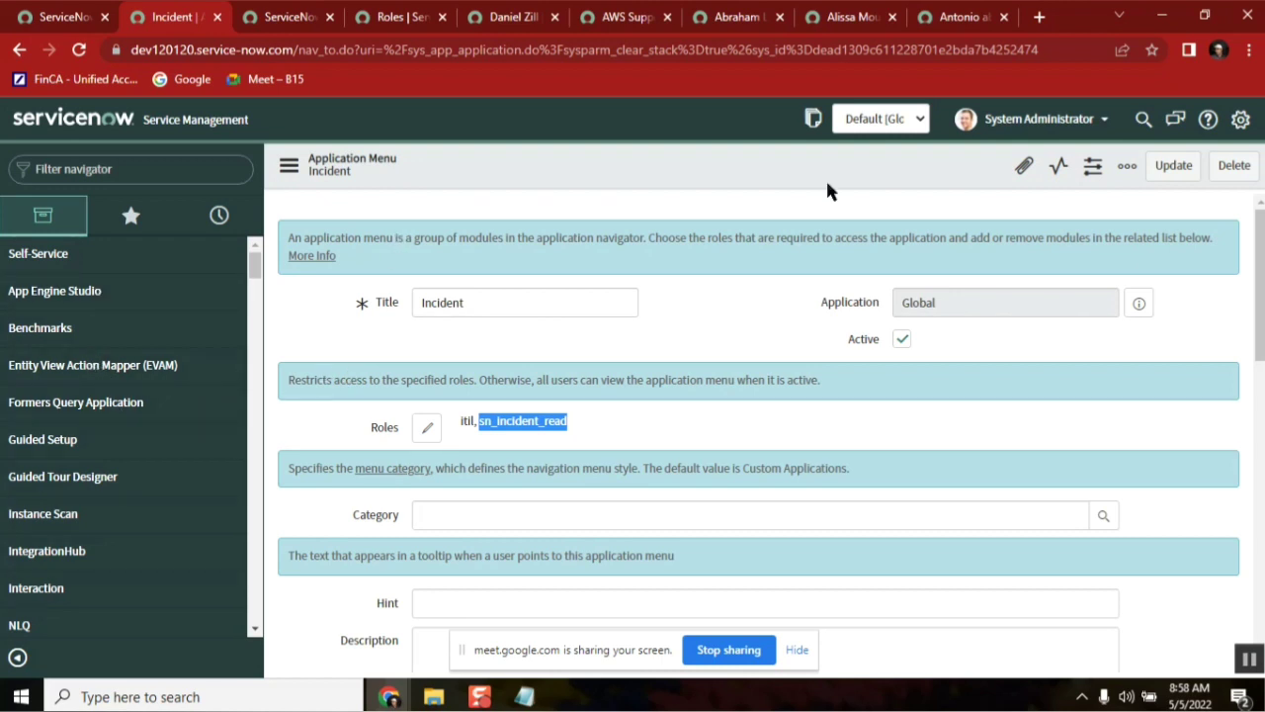
pyautogui.click(216, 16)
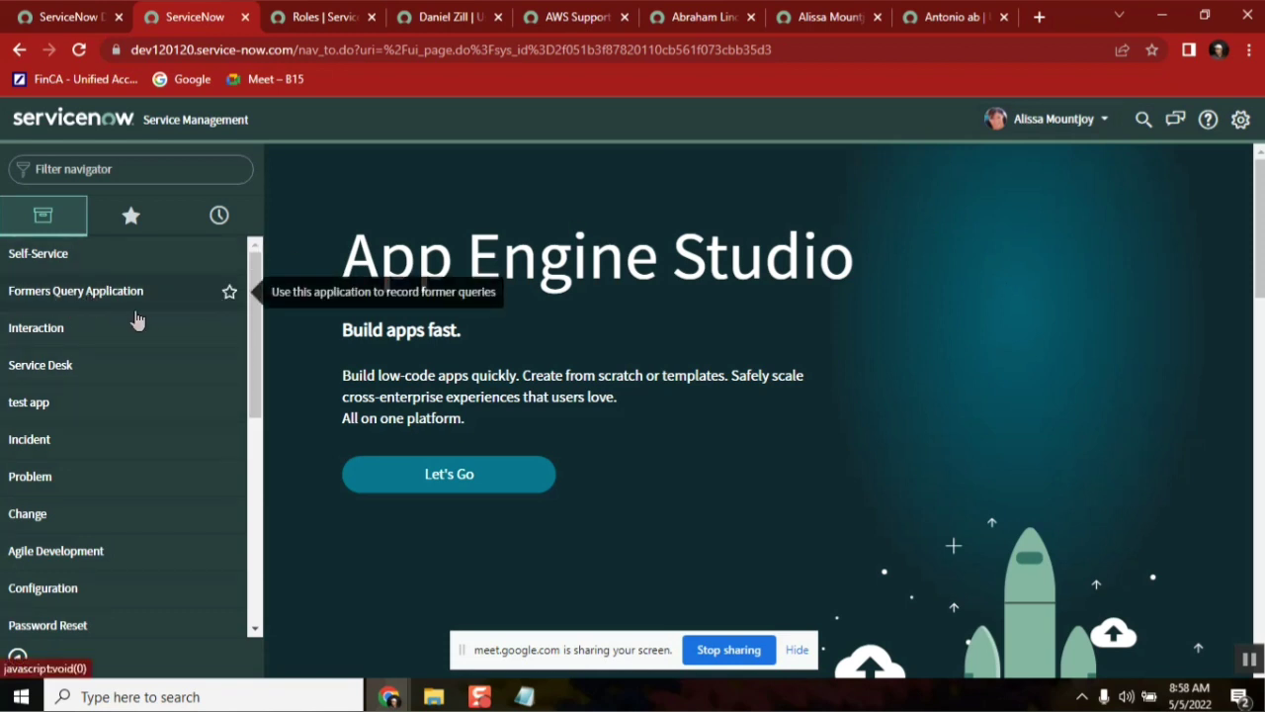
# Expand Formers Query Application's modules, then end the impersonation to return as System Administrator
pyautogui.click(87, 297)
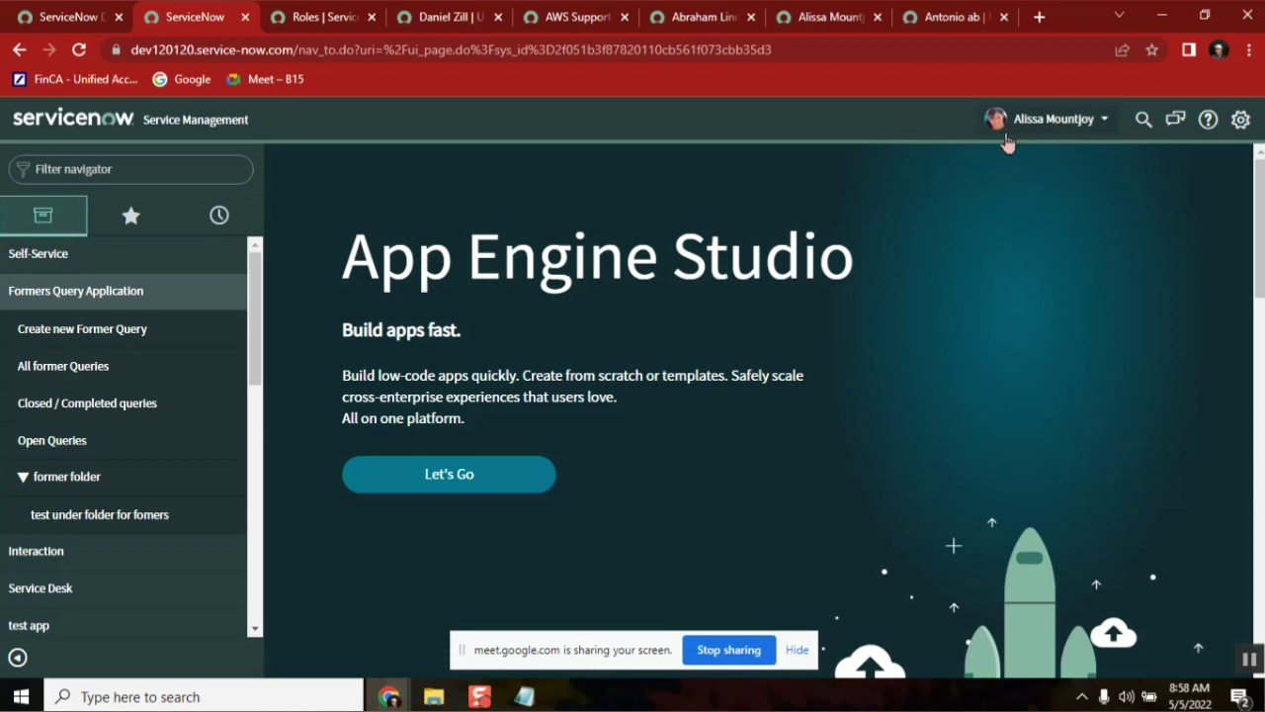
pyautogui.click(1054, 120)
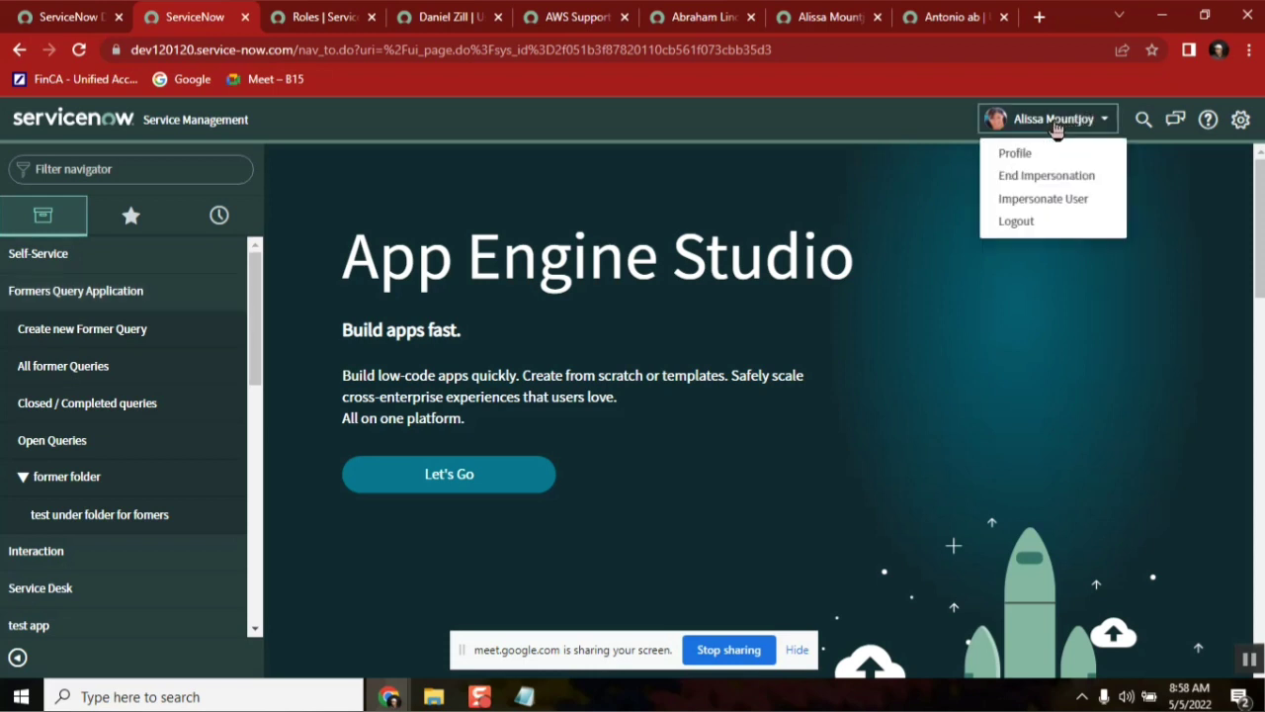
pyautogui.click(1031, 176)
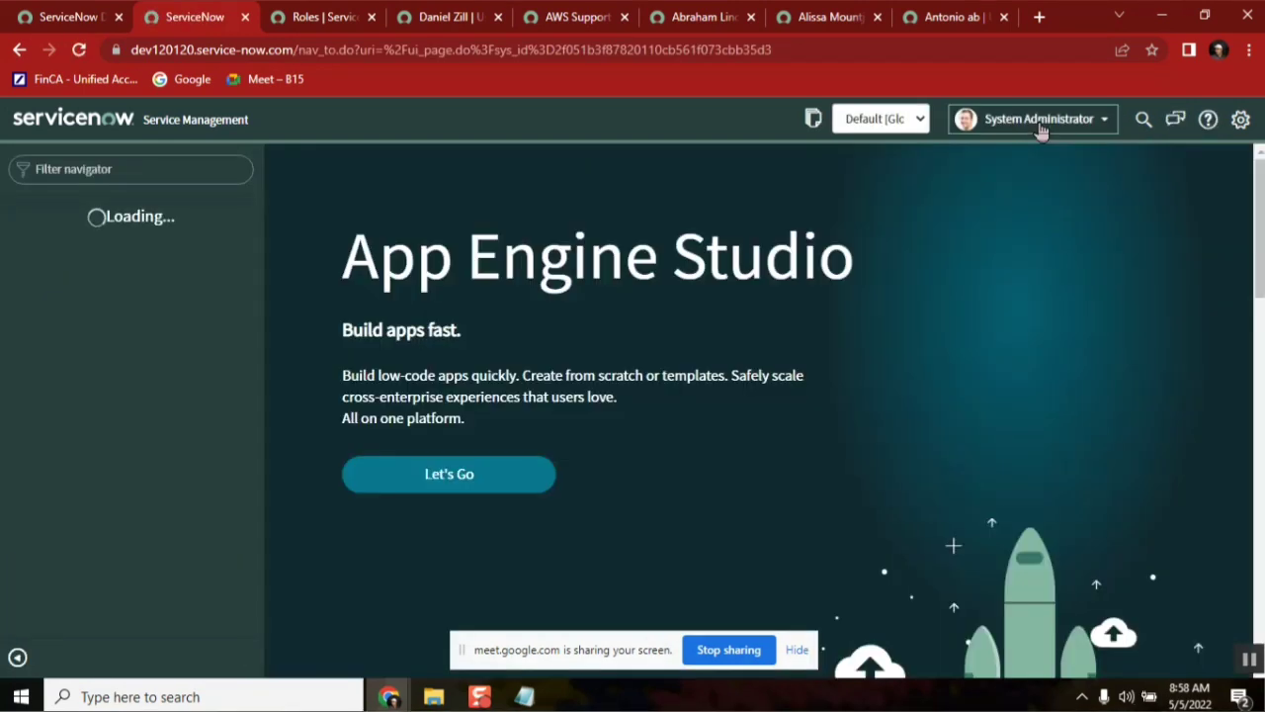
pyautogui.click(1040, 124)
pyautogui.click(1034, 181)
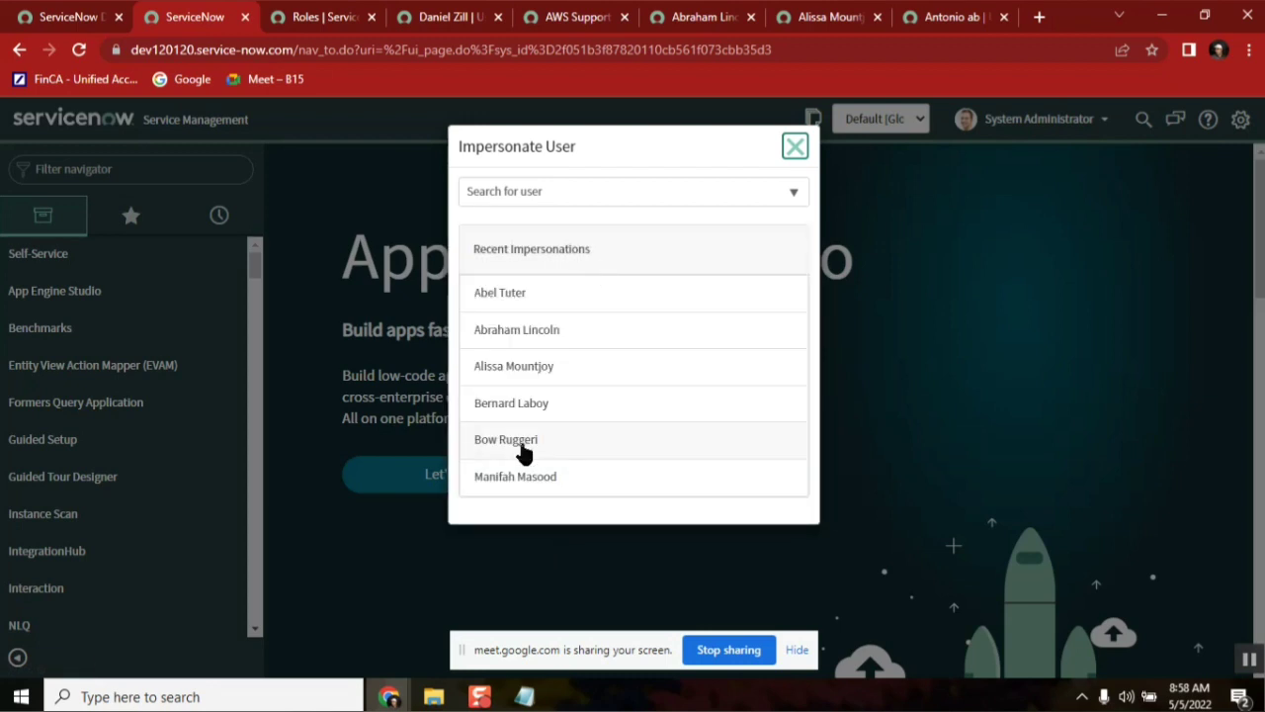
pyautogui.click(521, 447)
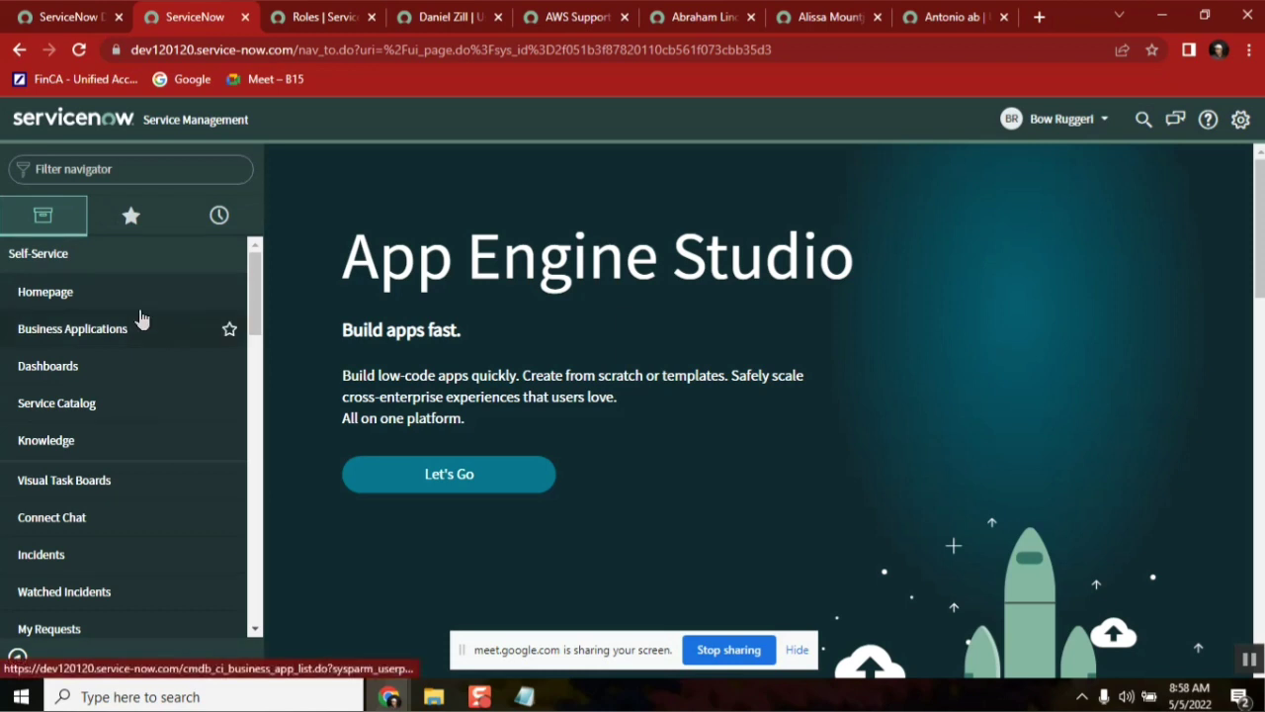
pyautogui.click(51, 253)
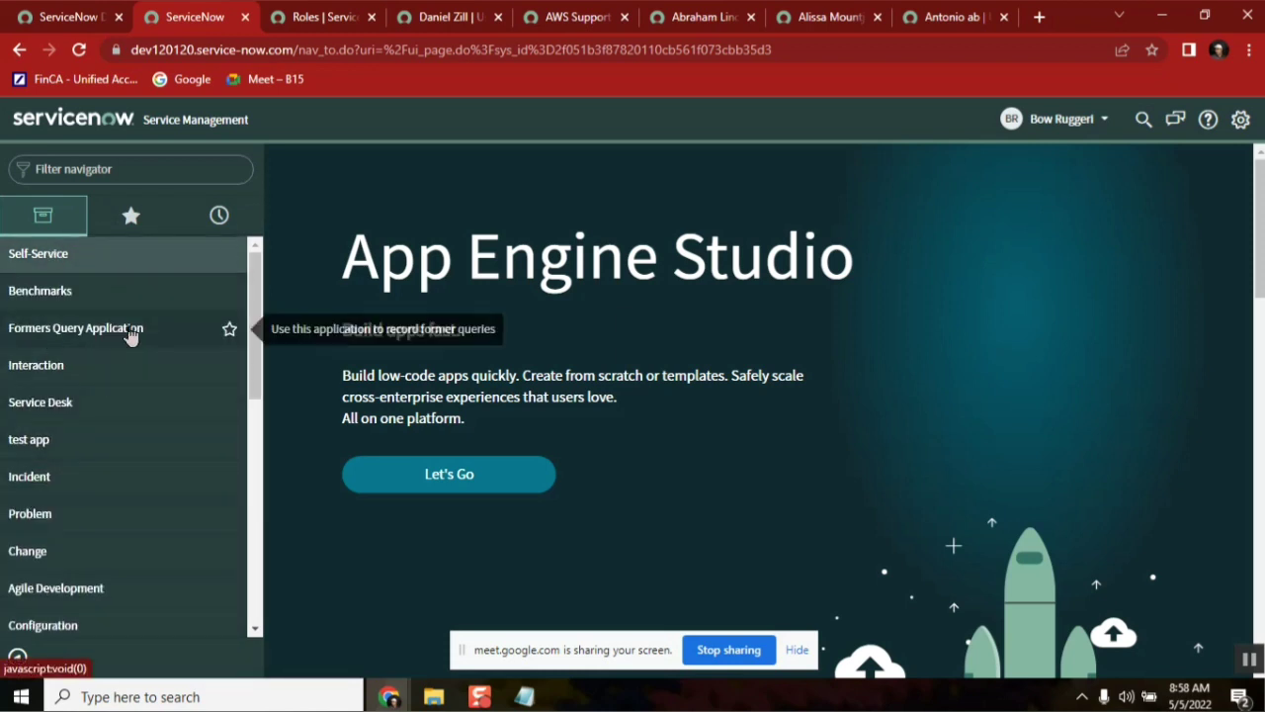
pyautogui.click(1060, 122)
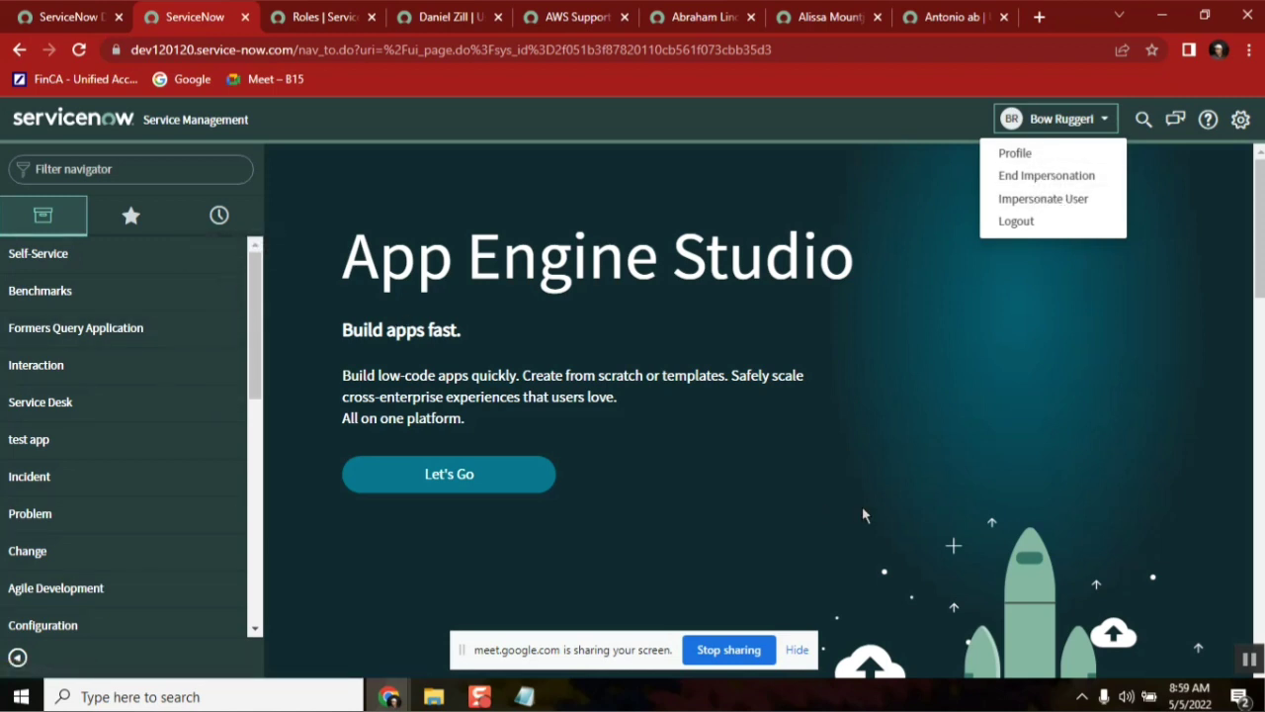
pyautogui.click(1045, 177)
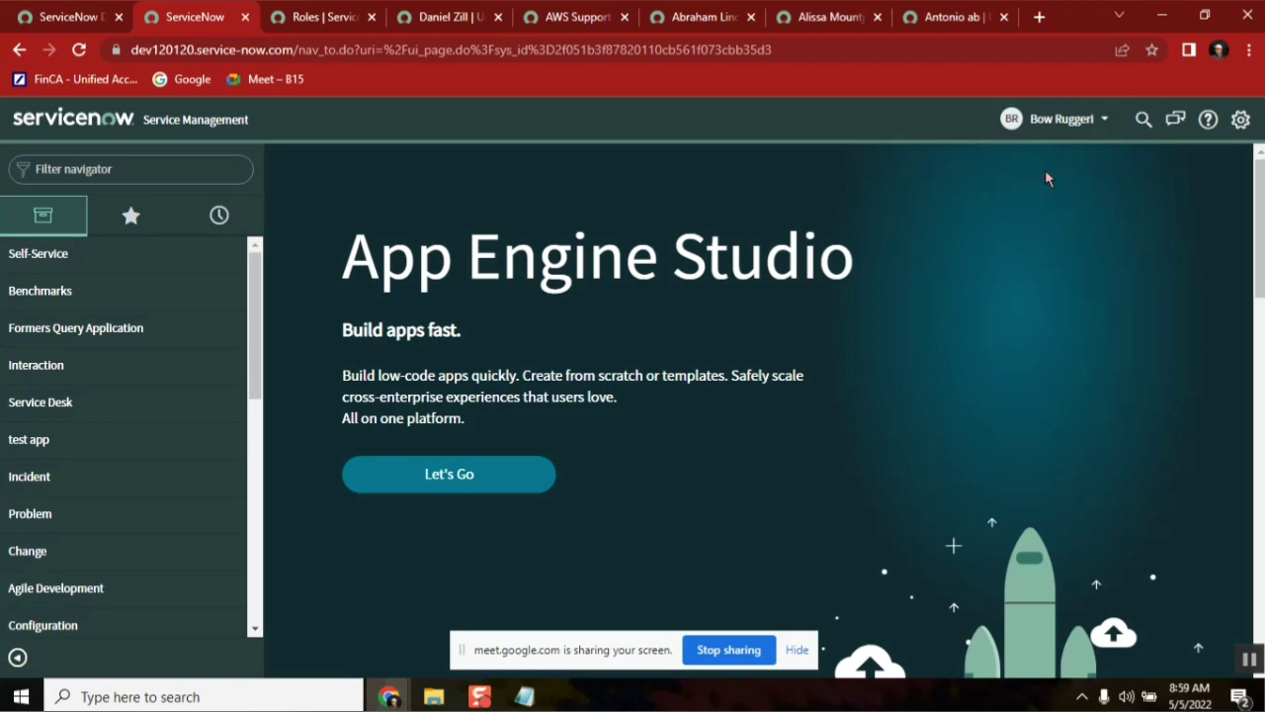